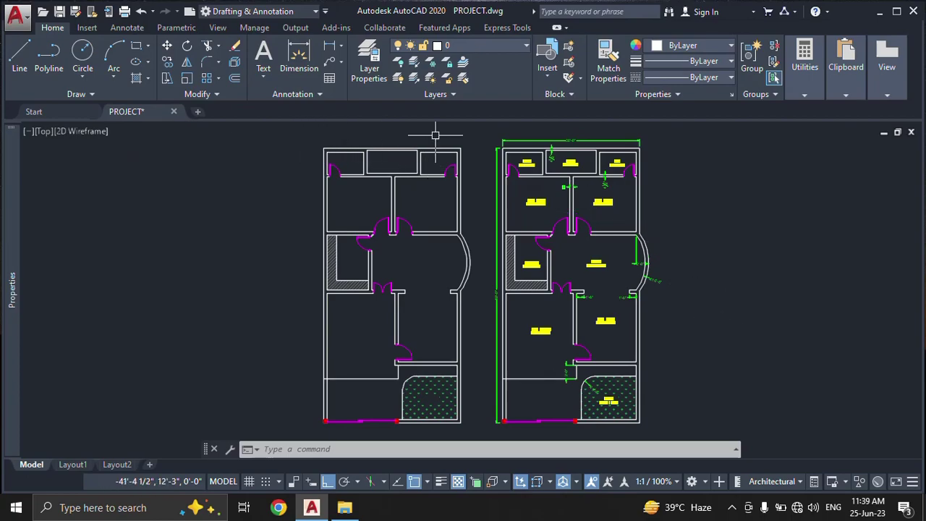
Step: Pan and zoom around the PROJECT reference floor plans, including the car porch and lawn
{"action": "scroll", "coordinate": [435, 134], "scroll_direction": "up", "scroll_amount": 2}
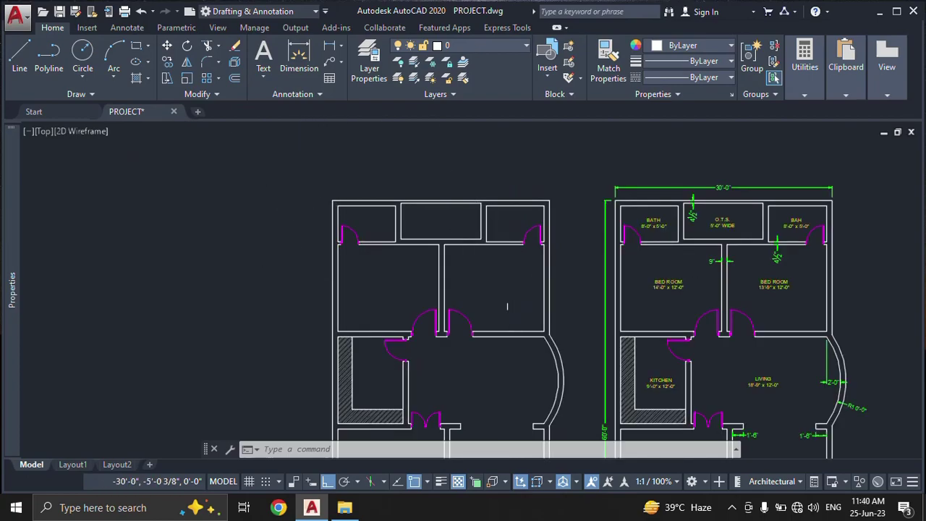
{"action": "middle_click_drag", "start_coordinate": [507, 306], "coordinate": [502, 205]}
{"action": "middle_click_drag", "start_coordinate": [496, 320], "coordinate": [482, 181]}
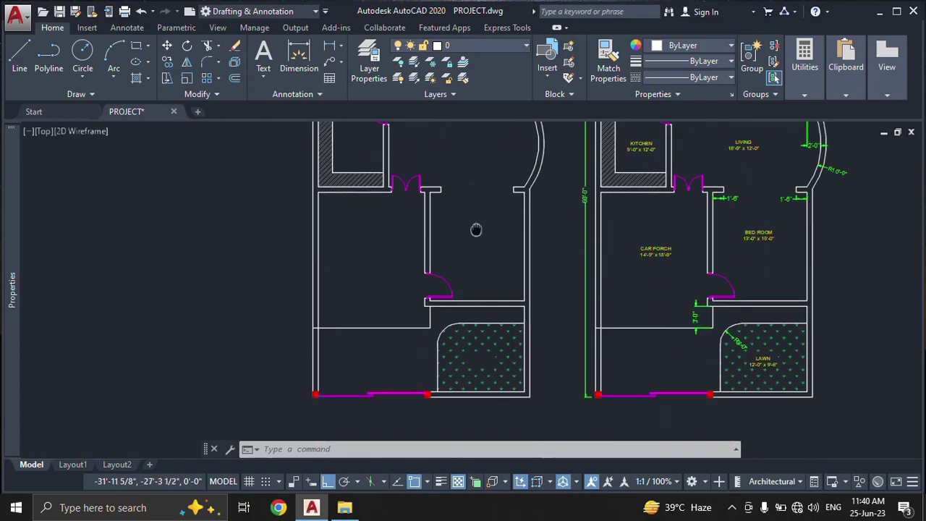
{"action": "middle_click_drag", "start_coordinate": [476, 230], "coordinate": [473, 314]}
{"action": "scroll", "coordinate": [473, 314], "scroll_direction": "down", "scroll_amount": 3}
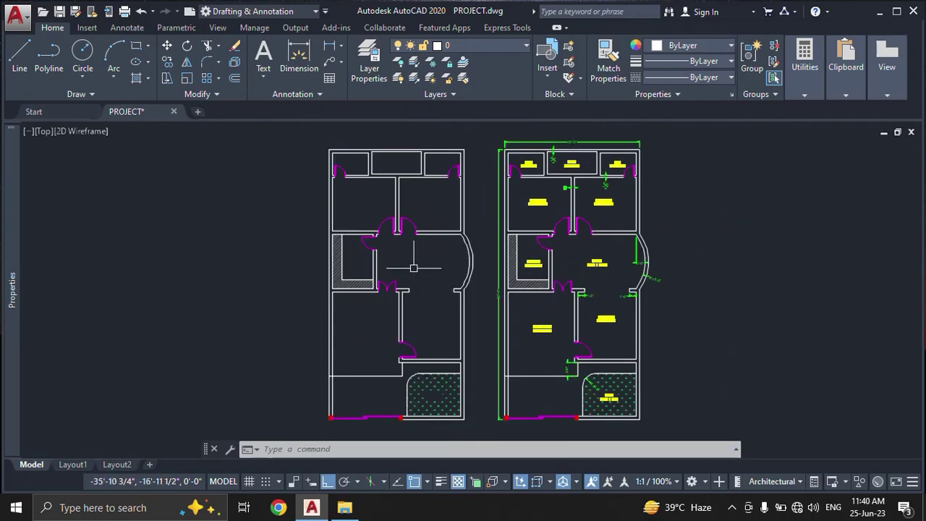
{"action": "middle_click_drag", "start_coordinate": [413, 268], "coordinate": [408, 268]}
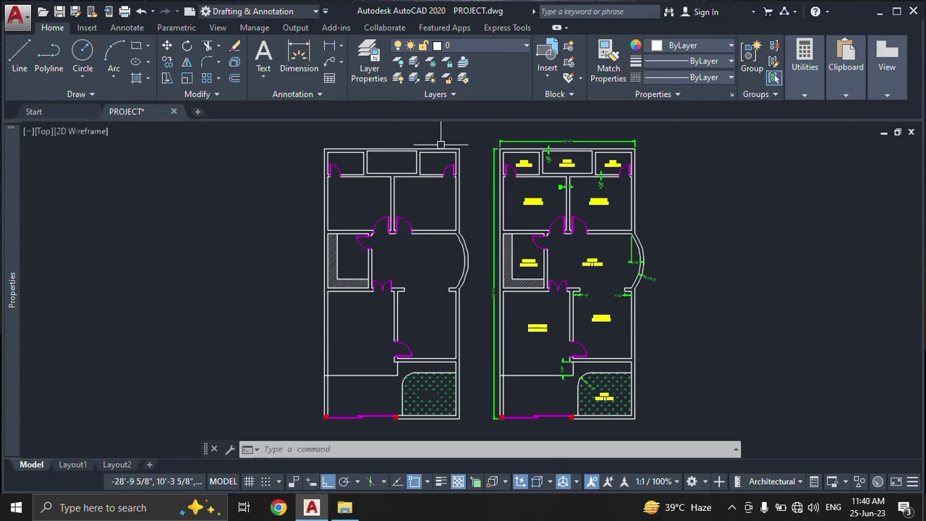
{"action": "middle_click_drag", "start_coordinate": [475, 321], "coordinate": [355, 318]}
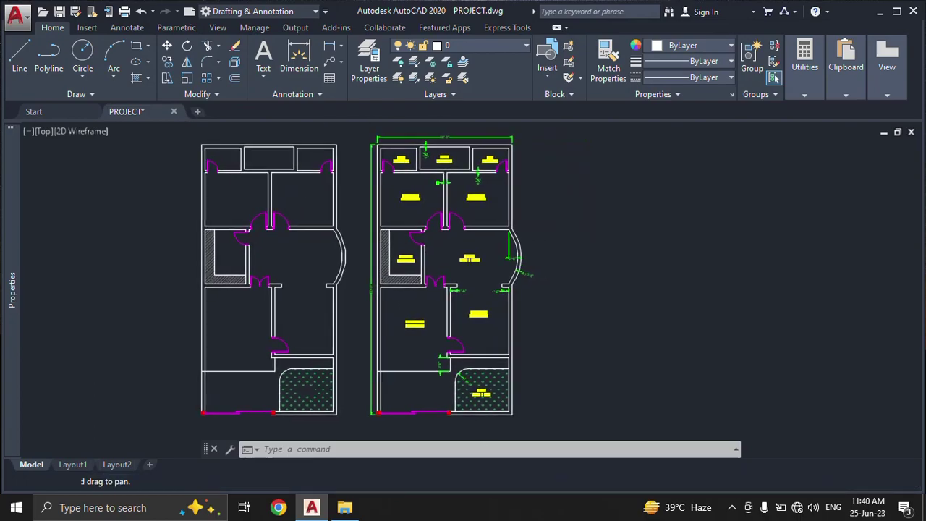
{"action": "scroll", "coordinate": [361, 247], "scroll_direction": "up", "scroll_amount": 2}
{"action": "scroll", "coordinate": [362, 247], "scroll_direction": "up", "scroll_amount": 2}
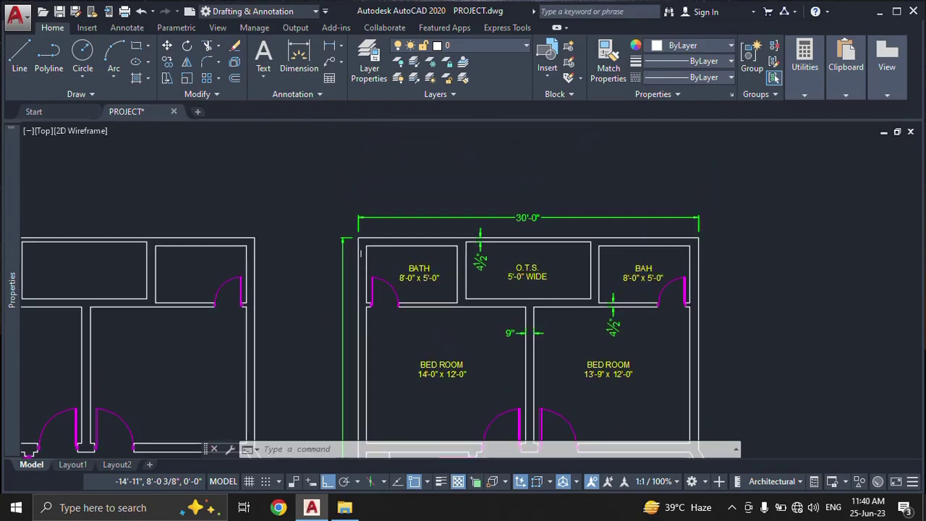
{"action": "scroll", "coordinate": [362, 247], "scroll_direction": "up", "scroll_amount": 2}
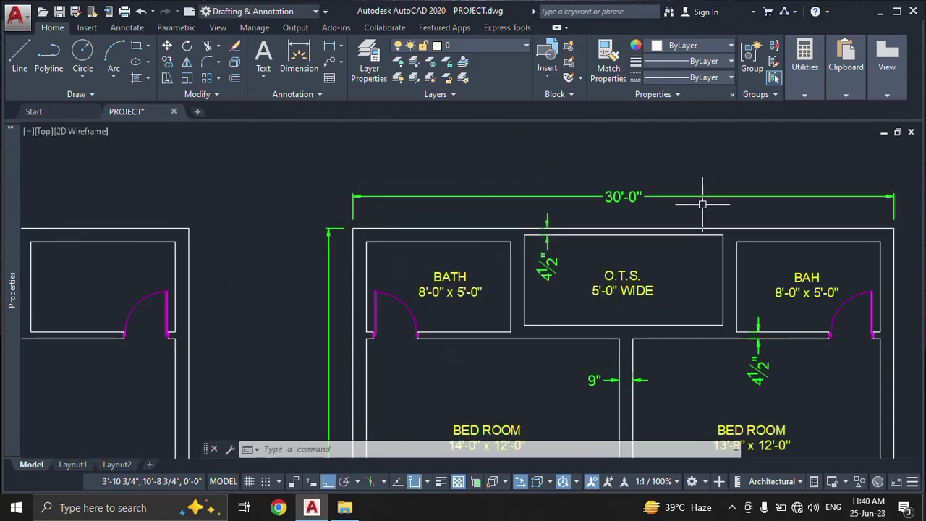
{"action": "middle_click_drag", "start_coordinate": [669, 336], "coordinate": [669, 283]}
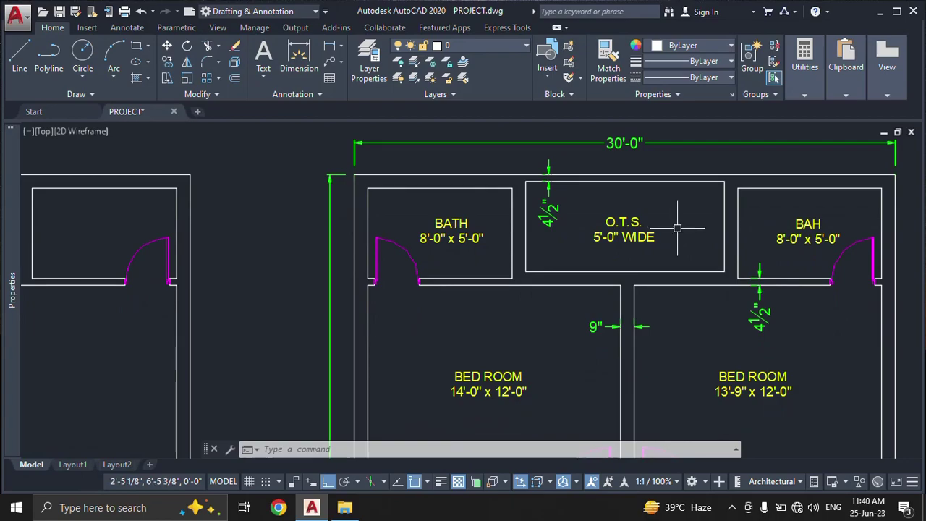
{"action": "middle_click_drag", "start_coordinate": [677, 228], "coordinate": [677, 247]}
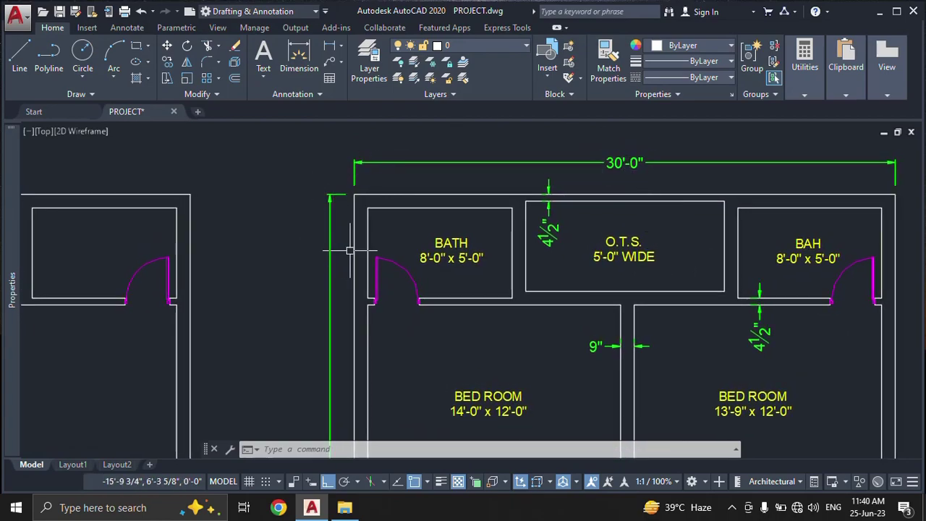
{"action": "scroll", "coordinate": [350, 250], "scroll_direction": "down", "scroll_amount": 2}
{"action": "scroll", "coordinate": [571, 246], "scroll_direction": "down", "scroll_amount": 3}
{"action": "scroll", "coordinate": [471, 244], "scroll_direction": "down", "scroll_amount": 1}
{"action": "scroll", "coordinate": [471, 243], "scroll_direction": "up", "scroll_amount": 1}
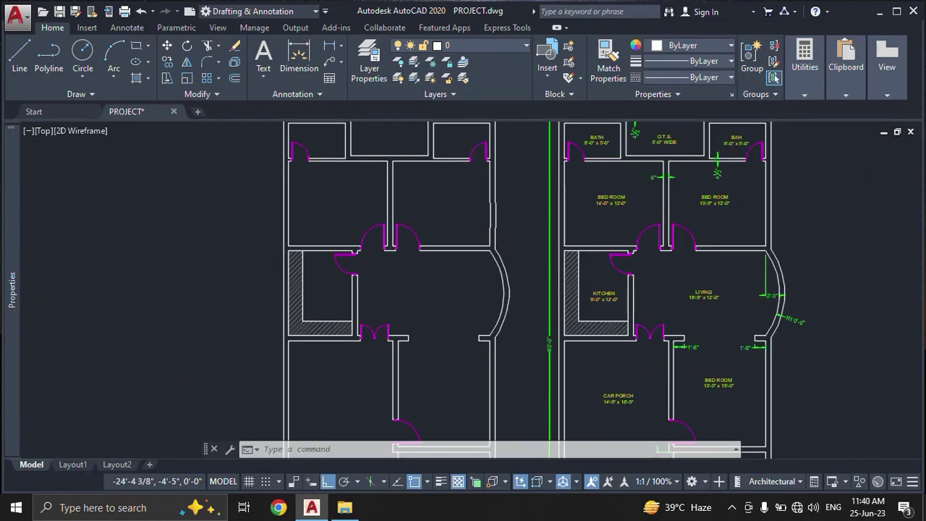
{"action": "scroll", "coordinate": [486, 256], "scroll_direction": "down", "scroll_amount": 2}
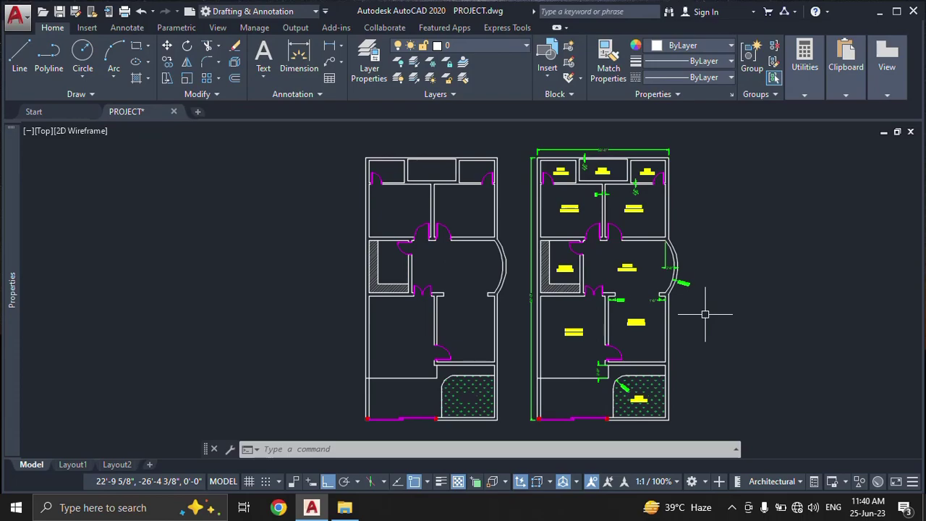
Step: Create a new drawing, Drawing2, from the acad template
{"action": "left_click", "coordinate": [17, 16]}
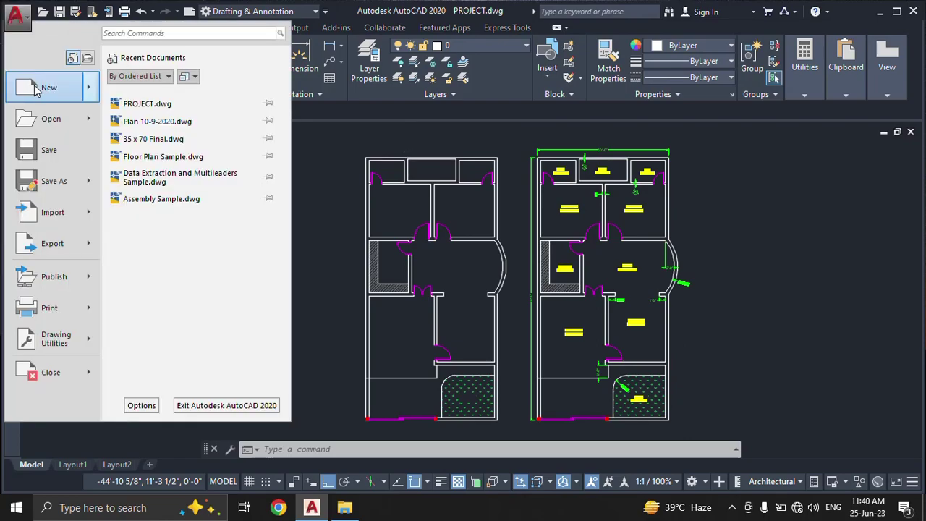
{"action": "mouse_move", "coordinate": [49, 88]}
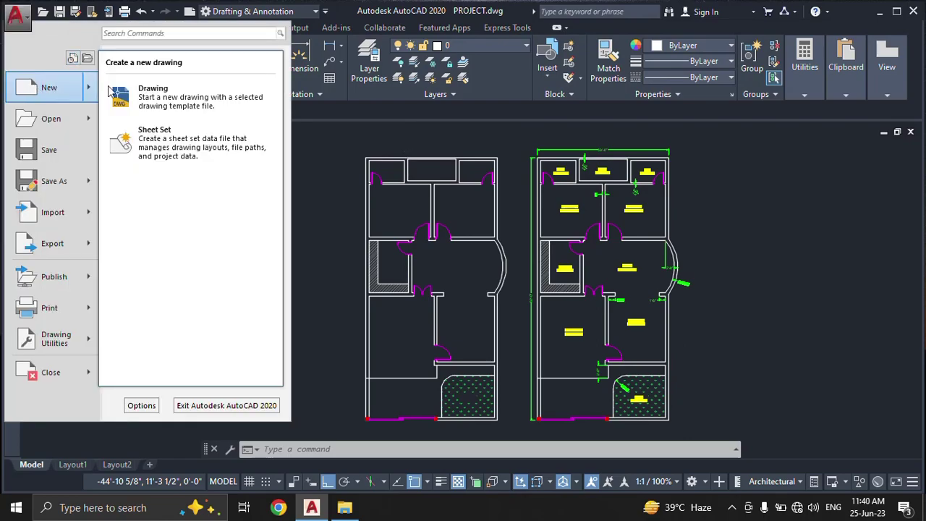
{"action": "left_click", "coordinate": [296, 170]}
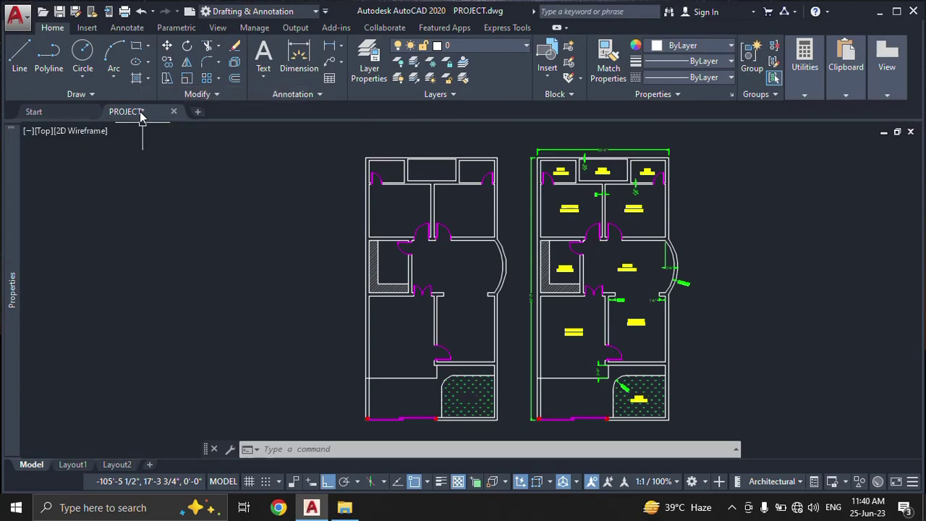
{"action": "right_click", "coordinate": [141, 115]}
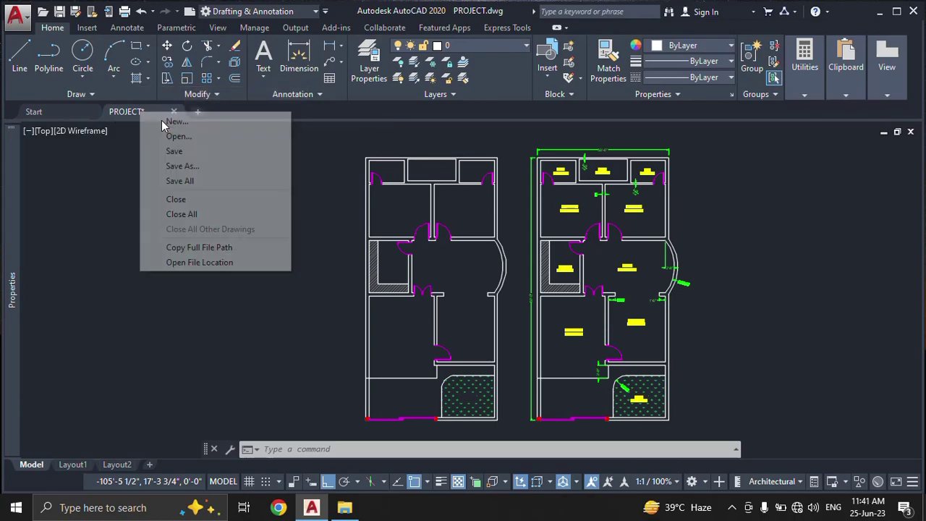
{"action": "left_click", "coordinate": [163, 123]}
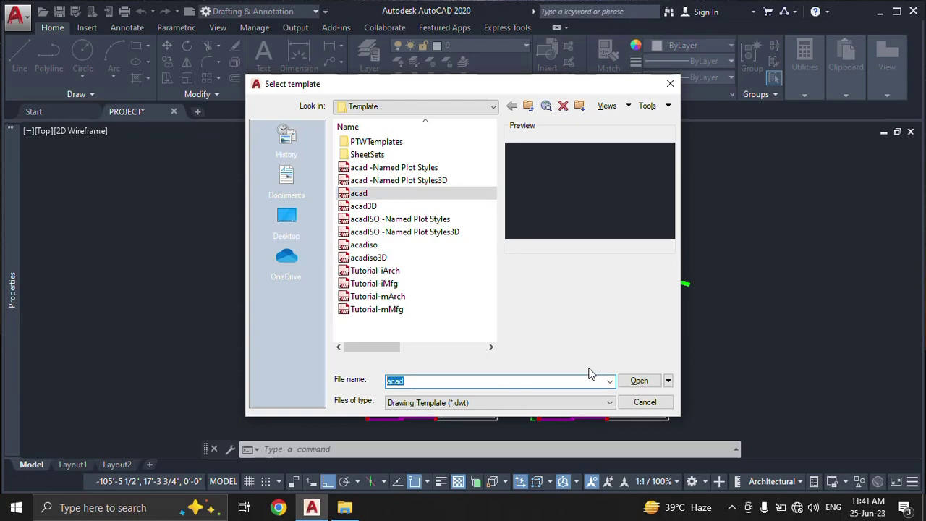
{"action": "left_click", "coordinate": [639, 381]}
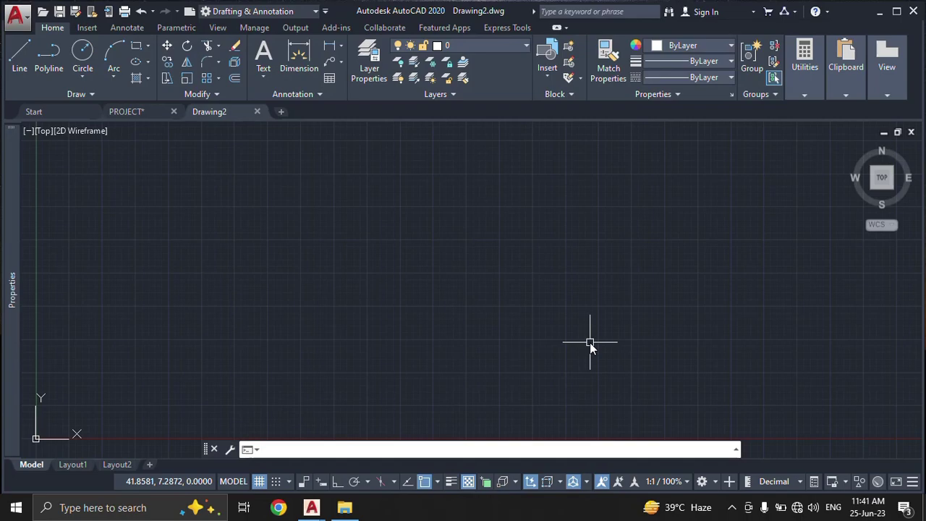
Step: Set drawing units to Architectural length with 0'-0 1/8" precision
{"action": "type", "text": "UN"}
{"action": "key", "text": "Return"}
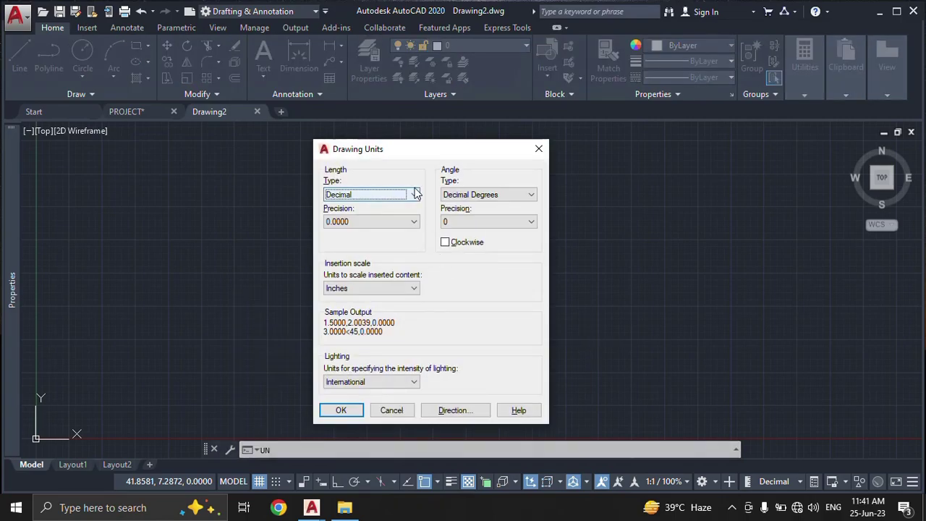
{"action": "left_click", "coordinate": [371, 194]}
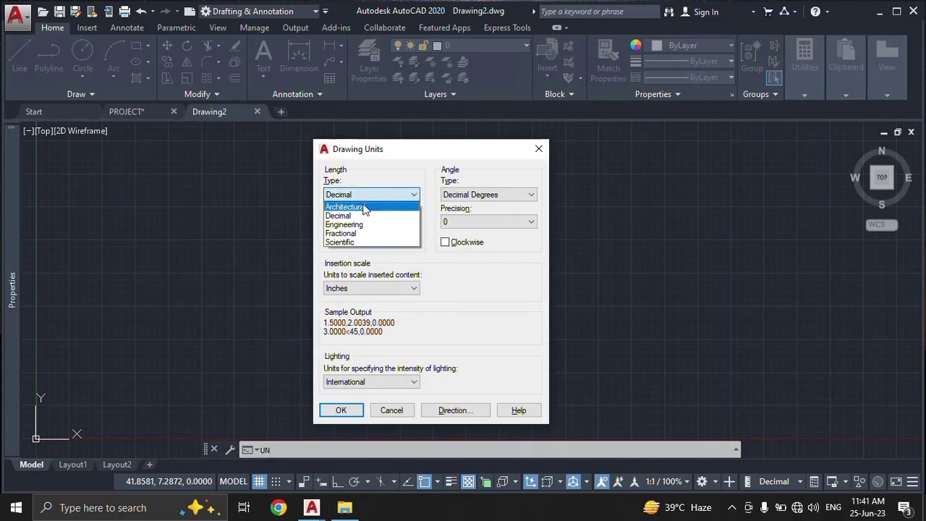
{"action": "left_click", "coordinate": [365, 206]}
{"action": "left_click", "coordinate": [369, 222]}
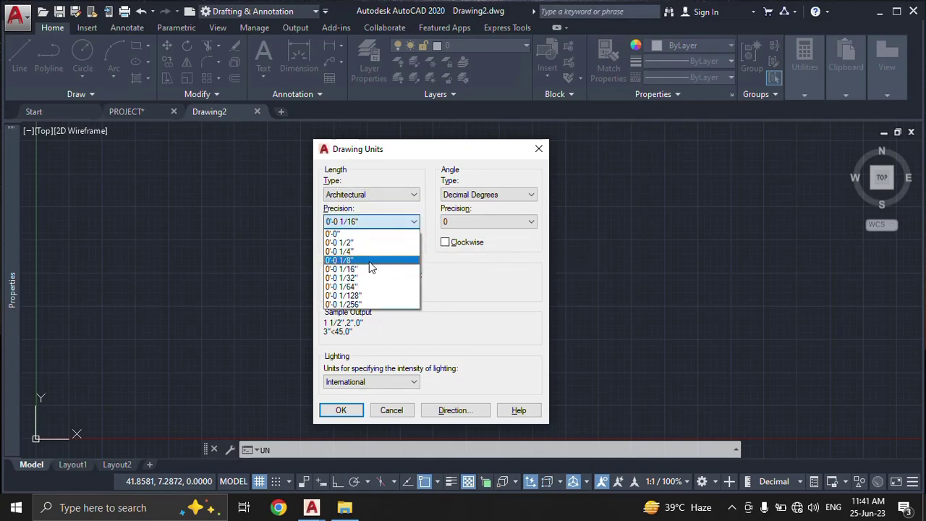
{"action": "left_click", "coordinate": [363, 261]}
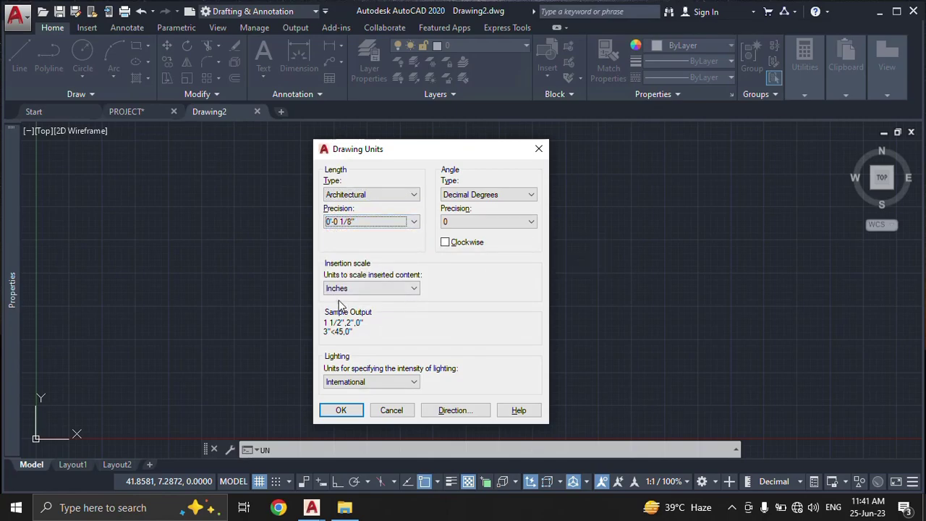
{"action": "left_click", "coordinate": [341, 410]}
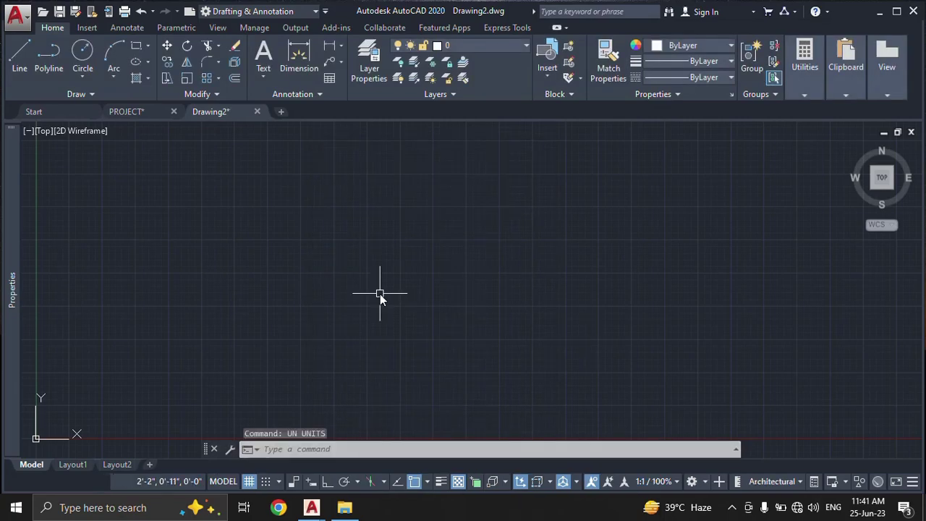
Step: Hide the grid, the UCS icon and the ViewCube
{"action": "key", "text": "F7"}
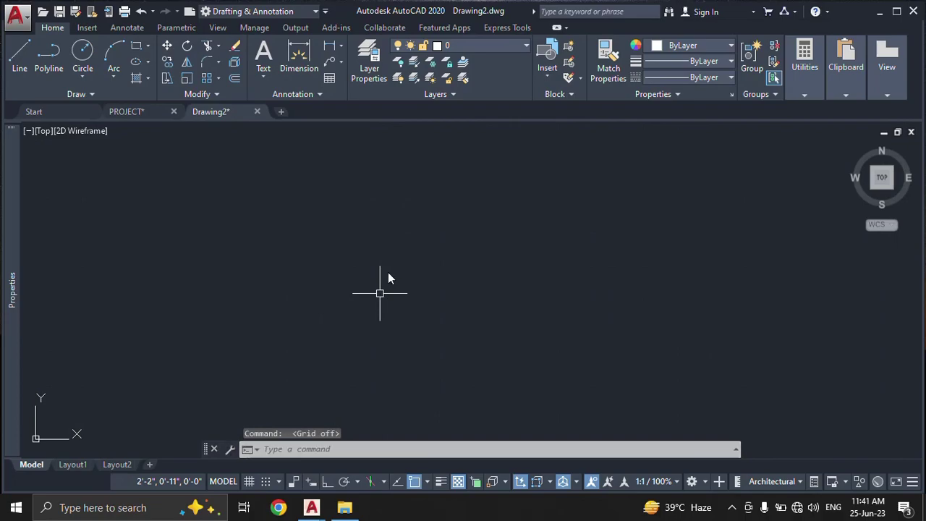
{"action": "left_click", "coordinate": [217, 29]}
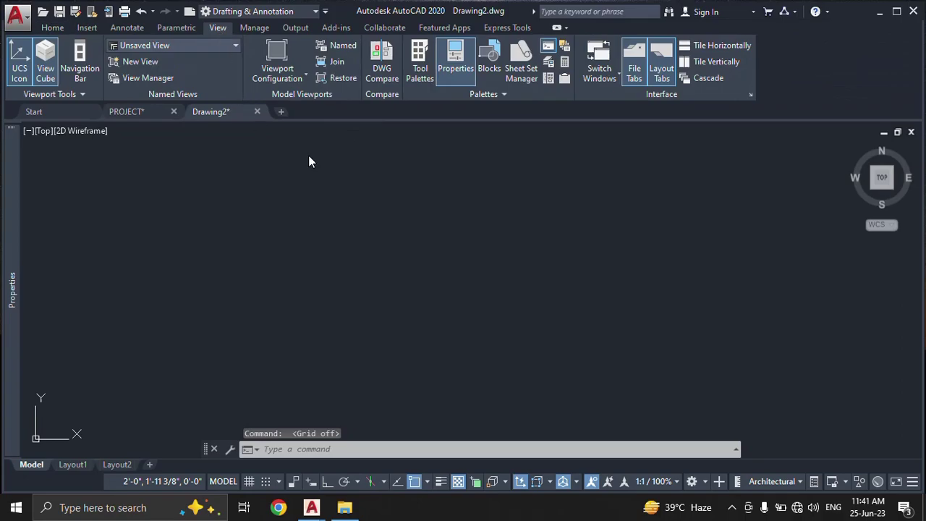
{"action": "left_click", "coordinate": [20, 62]}
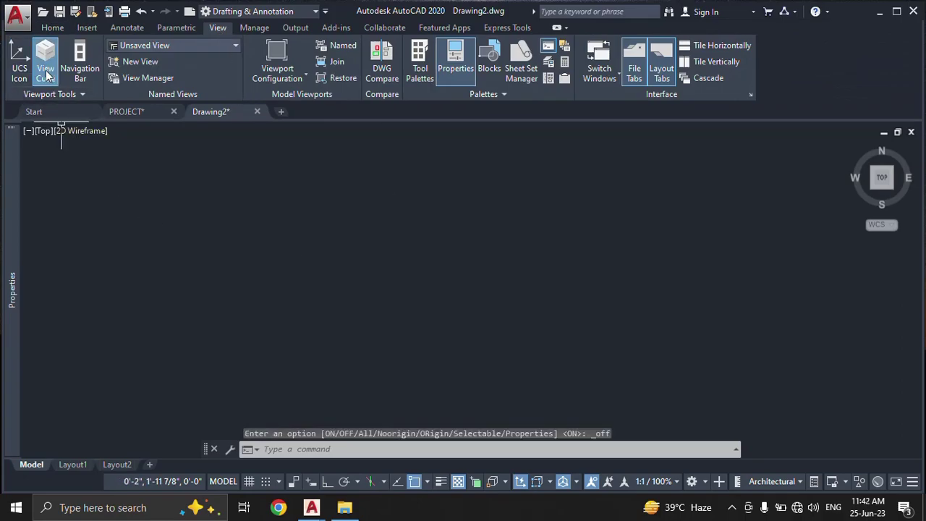
{"action": "left_click", "coordinate": [46, 68]}
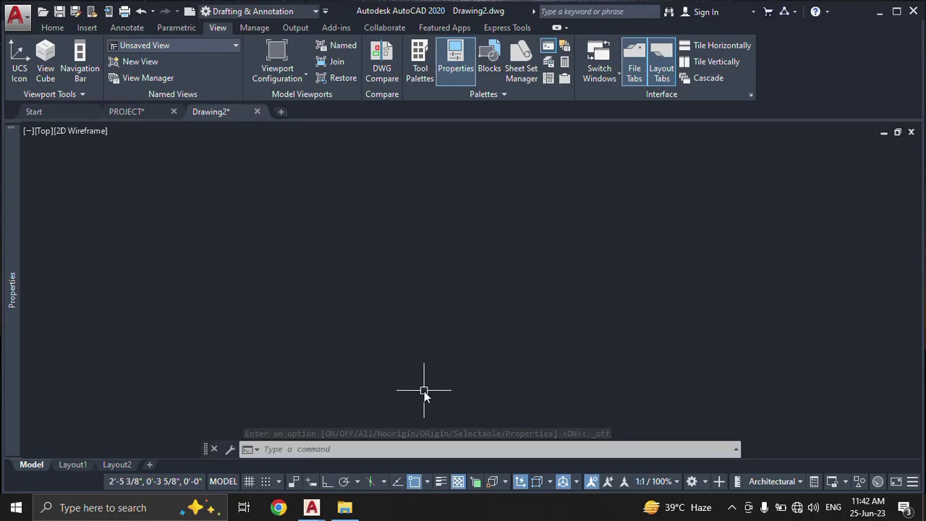
{"action": "left_click", "coordinate": [53, 27]}
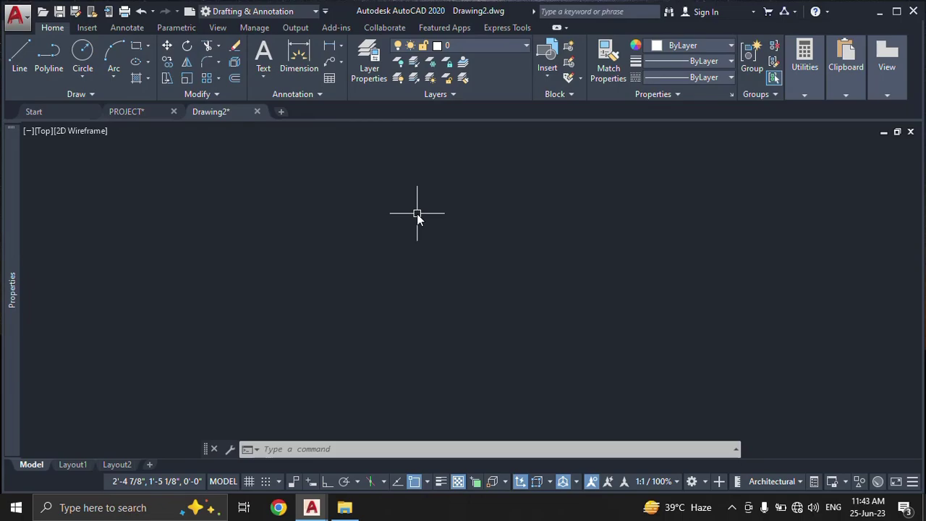
Step: Look over both PROJECT reference plans top to bottom, then return to the empty Drawing2
{"action": "left_click", "coordinate": [128, 112]}
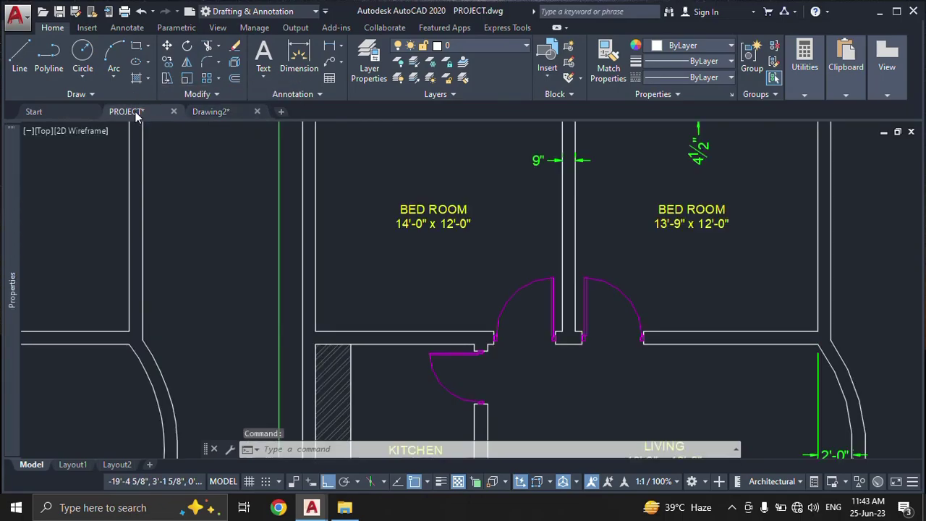
{"action": "scroll", "coordinate": [465, 239], "scroll_direction": "down", "scroll_amount": 5}
{"action": "middle_click_drag", "start_coordinate": [342, 218], "coordinate": [370, 218]}
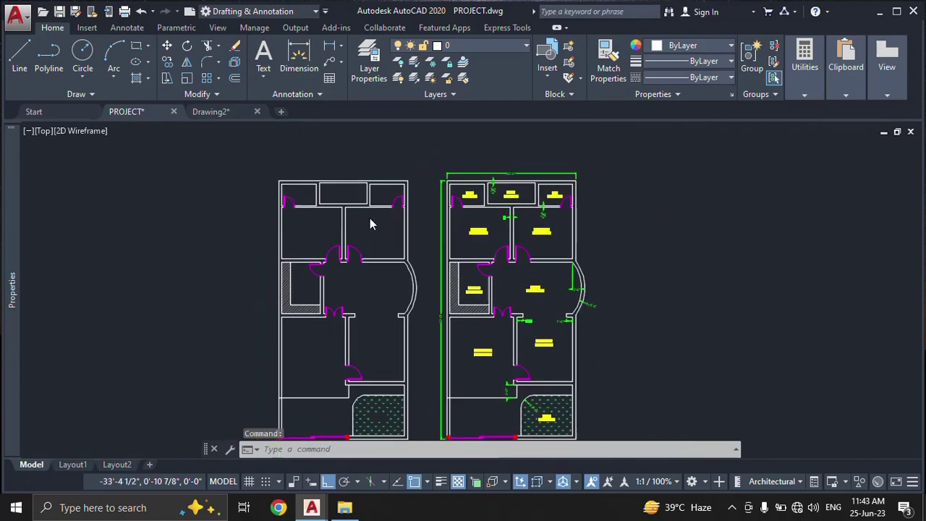
{"action": "scroll", "coordinate": [476, 188], "scroll_direction": "up", "scroll_amount": 4}
{"action": "scroll", "coordinate": [514, 192], "scroll_direction": "up", "scroll_amount": 2}
{"action": "middle_click_drag", "start_coordinate": [513, 192], "coordinate": [434, 214]}
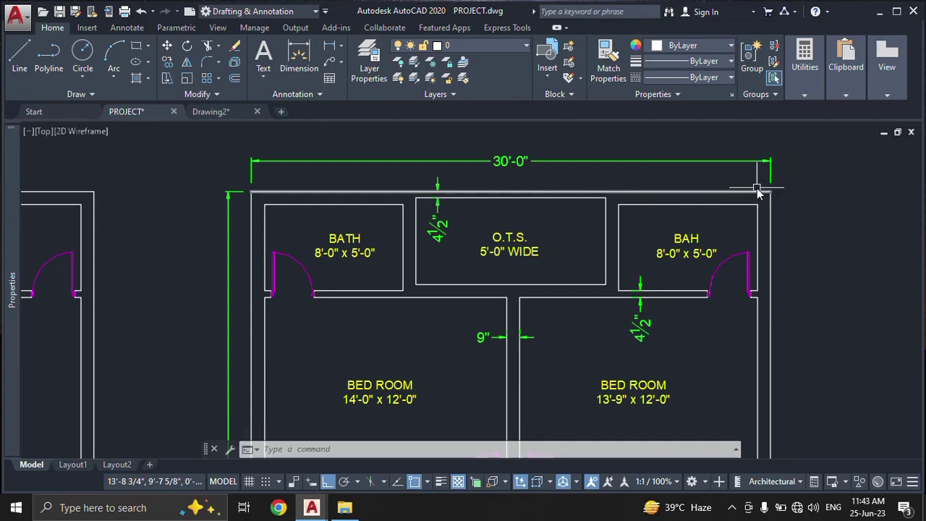
{"action": "scroll", "coordinate": [759, 189], "scroll_direction": "down", "scroll_amount": 4}
{"action": "middle_click_drag", "start_coordinate": [578, 310], "coordinate": [572, 200]}
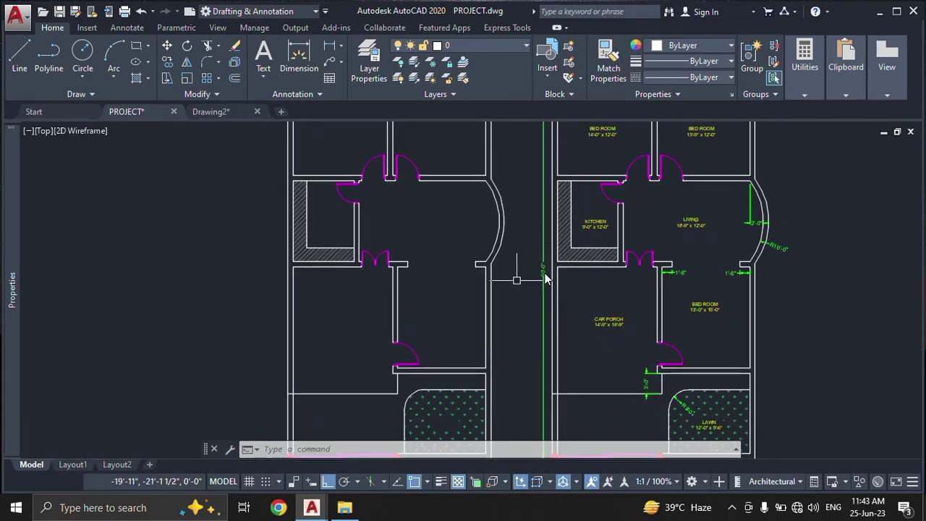
{"action": "scroll", "coordinate": [545, 275], "scroll_direction": "up", "scroll_amount": 4}
{"action": "scroll", "coordinate": [546, 275], "scroll_direction": "down", "scroll_amount": 3}
{"action": "scroll", "coordinate": [547, 264], "scroll_direction": "down", "scroll_amount": 3}
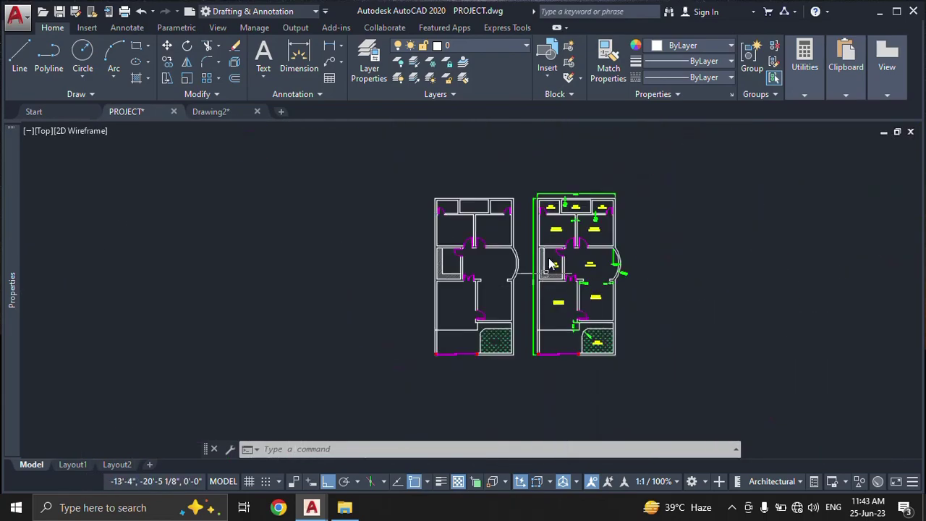
{"action": "scroll", "coordinate": [554, 239], "scroll_direction": "up", "scroll_amount": 1}
{"action": "middle_click_drag", "start_coordinate": [554, 232], "coordinate": [514, 215]}
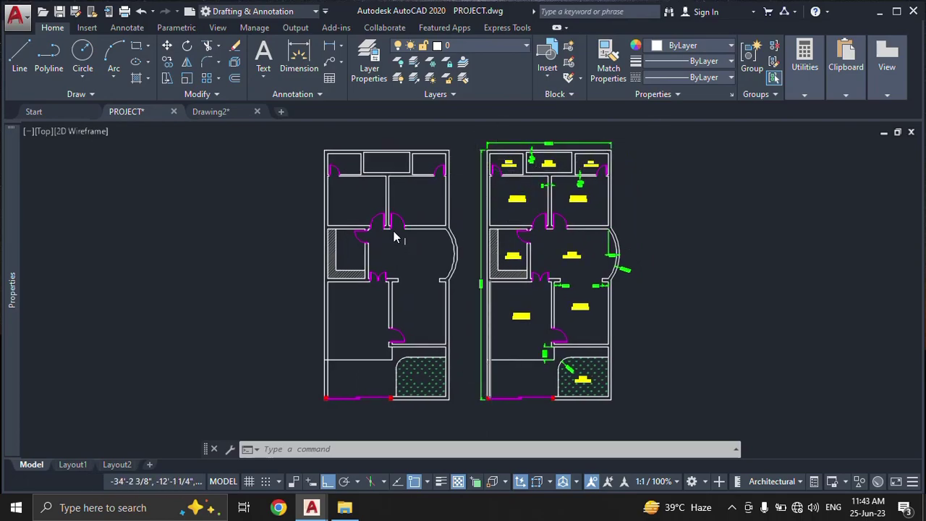
{"action": "left_click", "coordinate": [218, 113]}
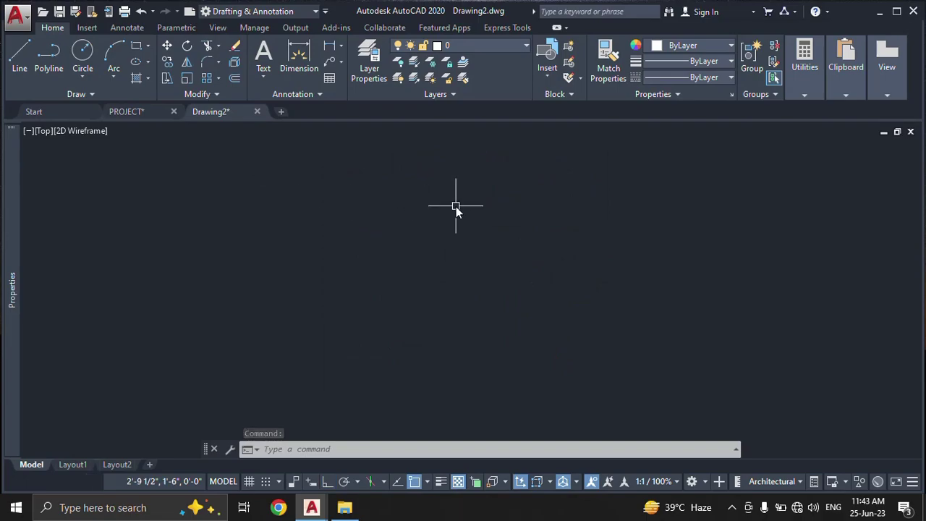
Step: Draw the 30-foot horizontal top wall line of the outline
{"action": "type", "text": "l"}
{"action": "key", "text": "Return"}
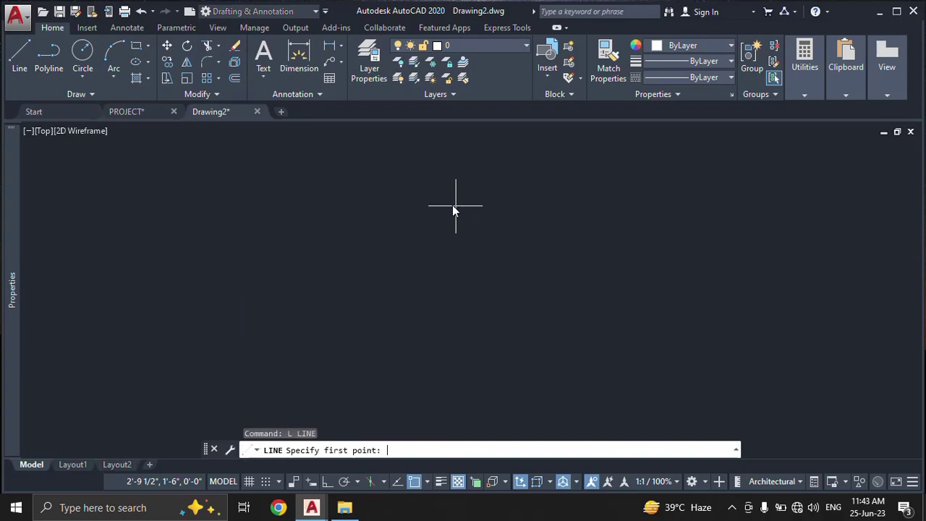
{"action": "left_click", "coordinate": [345, 198]}
{"action": "type", "text": "30'"}
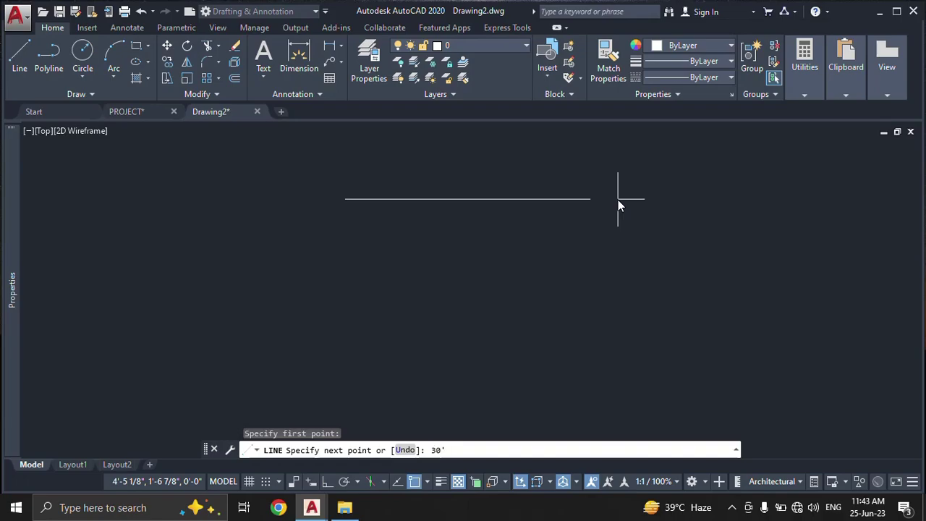
{"action": "key", "text": "Return"}
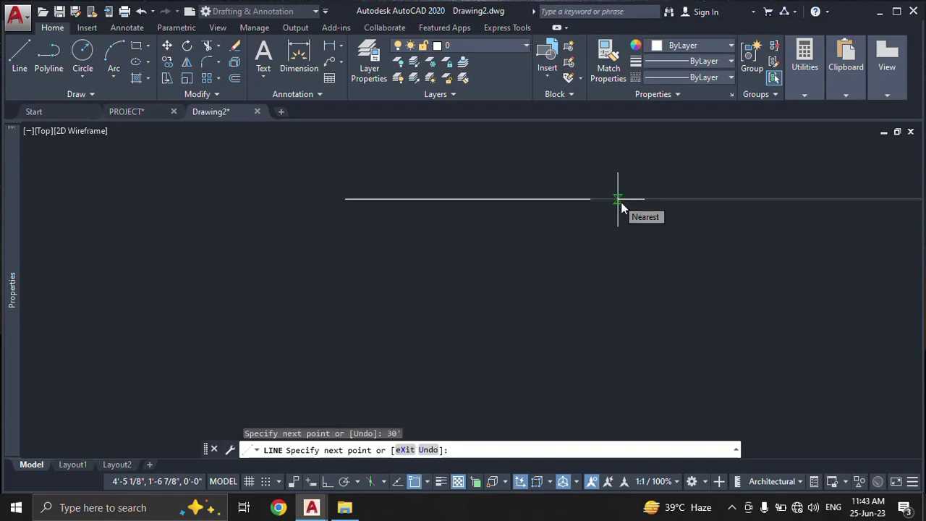
{"action": "key", "text": "Escape"}
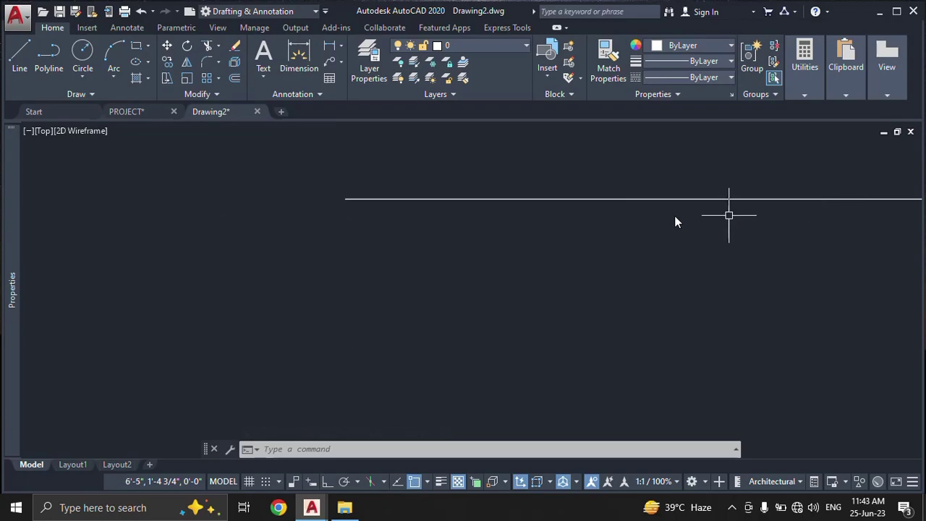
{"action": "middle_click_drag", "start_coordinate": [408, 216], "coordinate": [584, 241]}
{"action": "middle_click_drag", "start_coordinate": [649, 243], "coordinate": [606, 225]}
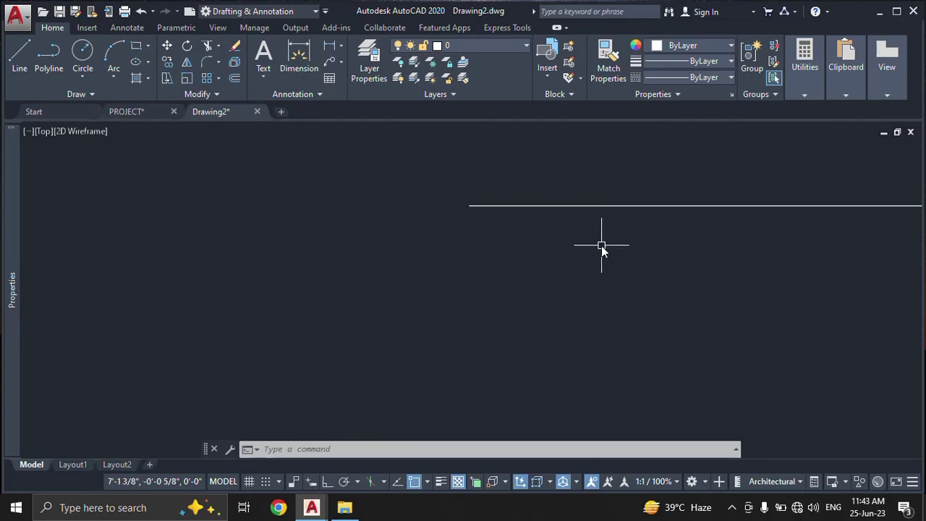
Step: Zoom All and pan so the whole top line is in view
{"action": "type", "text": "z"}
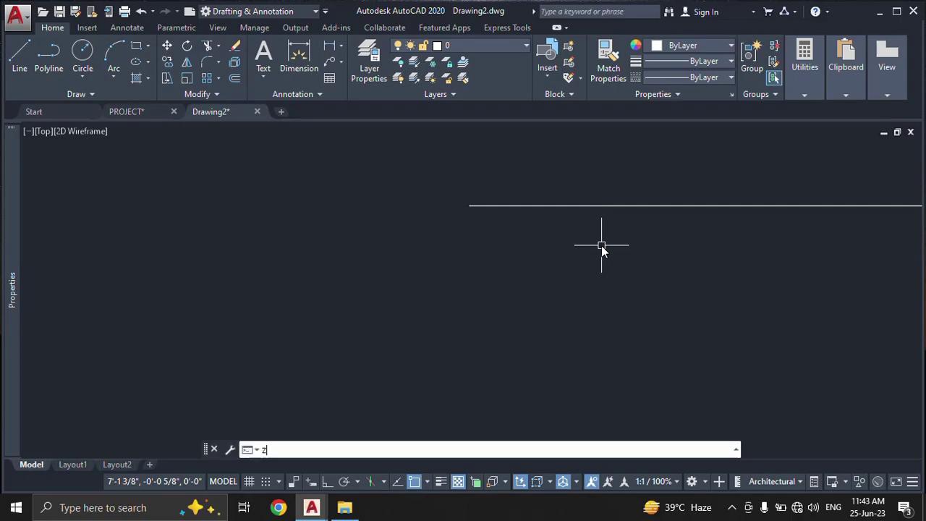
{"action": "key", "text": "Return"}
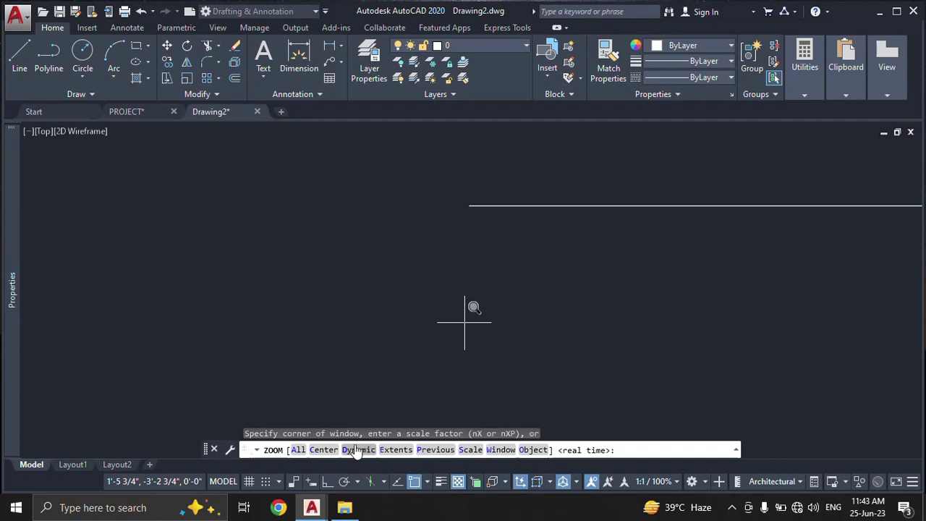
{"action": "left_click", "coordinate": [298, 450]}
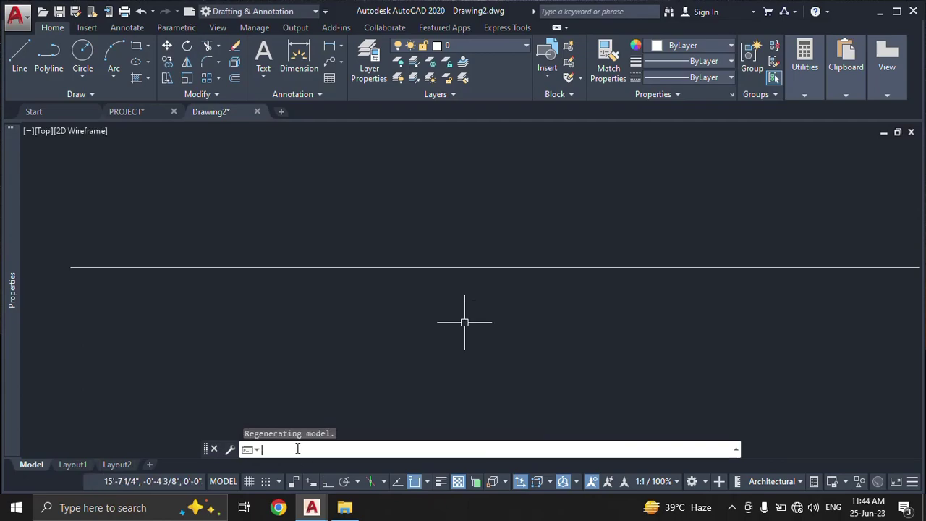
{"action": "scroll", "coordinate": [335, 277], "scroll_direction": "down", "scroll_amount": 4}
{"action": "scroll", "coordinate": [335, 277], "scroll_direction": "down", "scroll_amount": 2}
{"action": "middle_click_drag", "start_coordinate": [426, 290], "coordinate": [440, 210]}
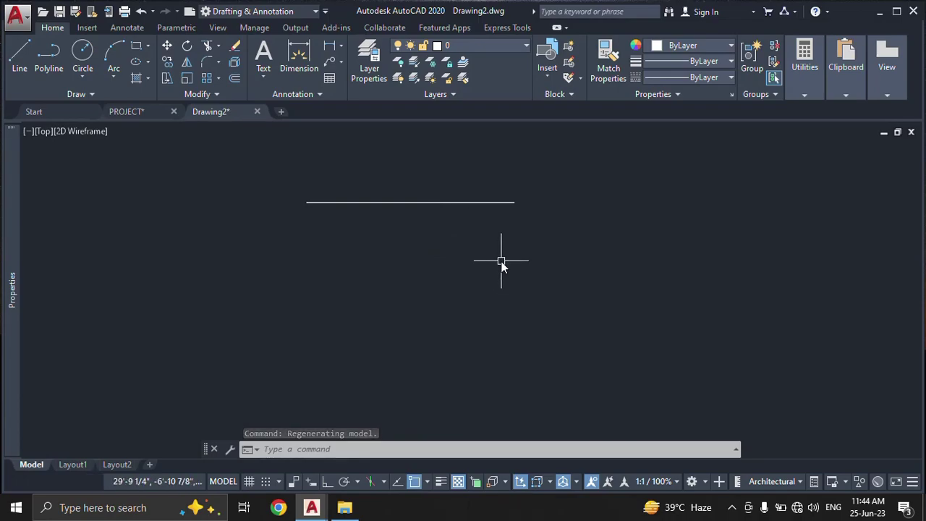
{"action": "middle_click_drag", "start_coordinate": [501, 263], "coordinate": [507, 230]}
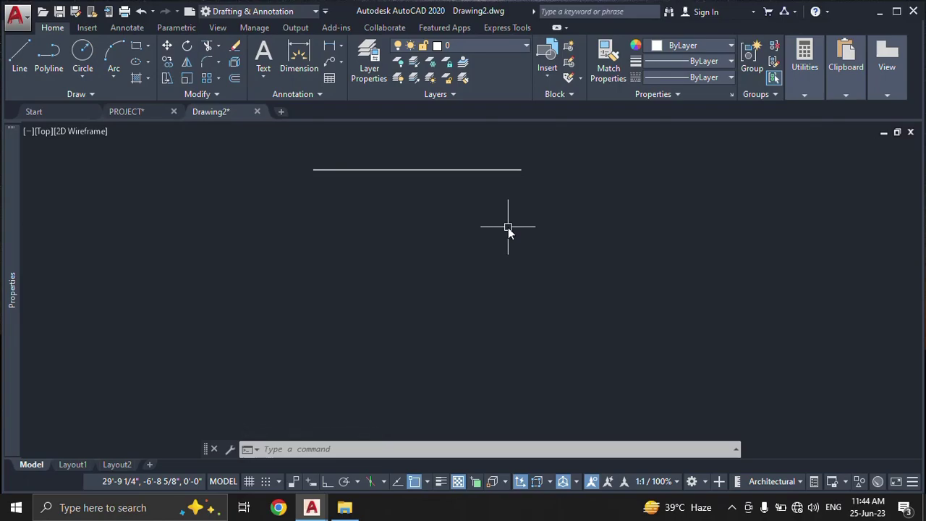
{"action": "type", "text": "L"}
Step: With Ortho on, draw the 60-foot right wall down from the top line's right end
{"action": "key", "text": "Return"}
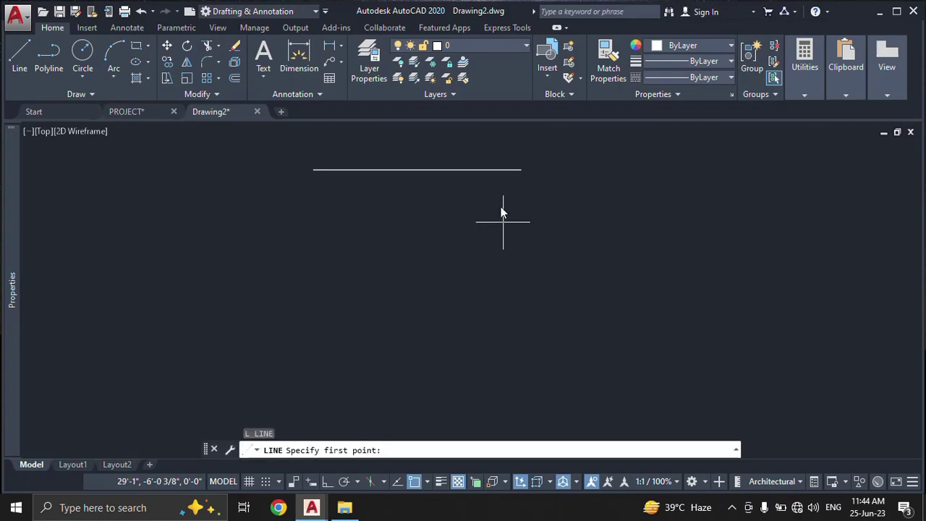
{"action": "left_click", "coordinate": [521, 169]}
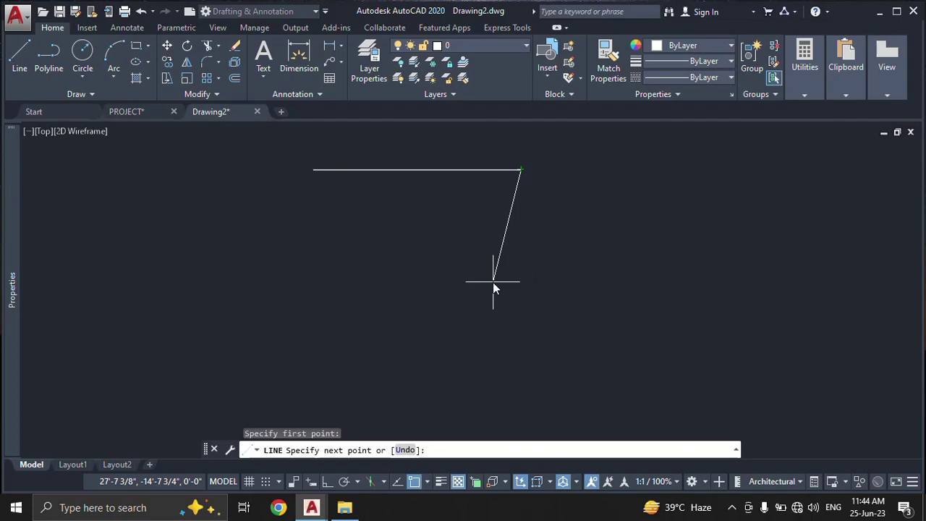
{"action": "key", "text": "F8"}
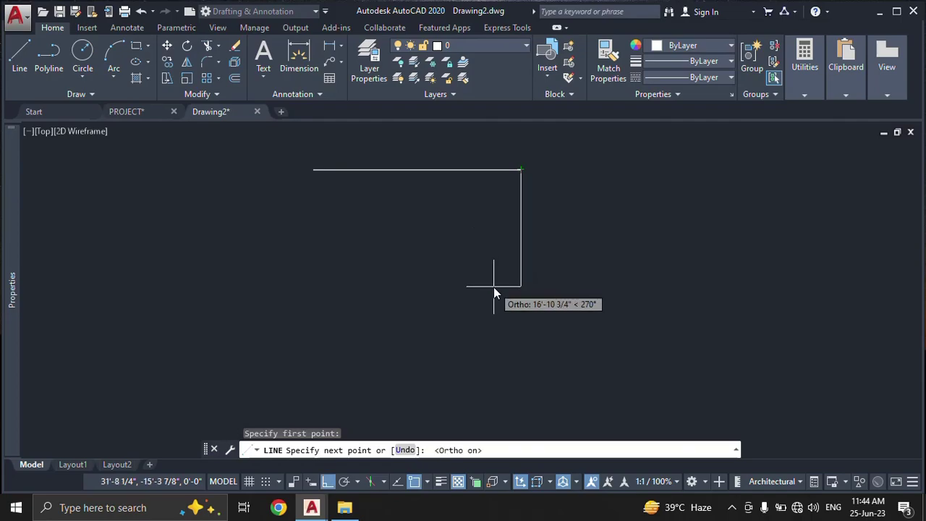
{"action": "type", "text": "60'"}
{"action": "key", "text": "Return"}
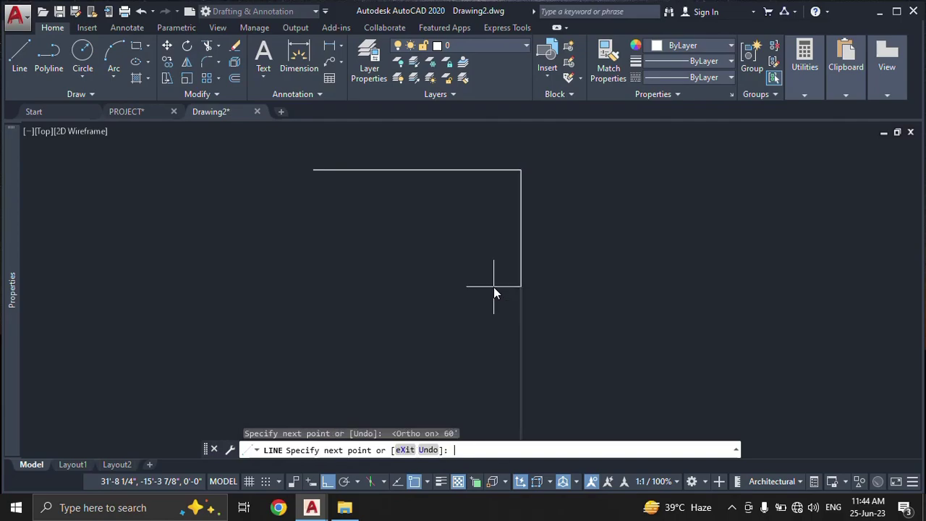
{"action": "key", "text": "Escape"}
{"action": "mouse_move", "coordinate": [471, 277]}
{"action": "middle_mouse_down"}
{"action": "mouse_move", "coordinate": [456, 294]}
{"action": "mouse_move", "coordinate": [457, 209]}
{"action": "mouse_move", "coordinate": [467, 232]}
{"action": "middle_mouse_up"}
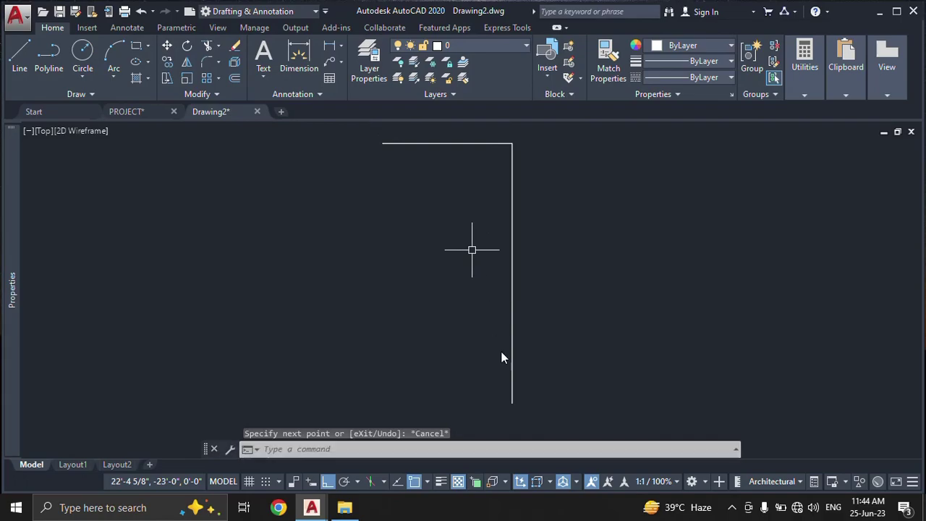
Step: Draw the 30-foot bottom wall and close the outline back at the top-left corner
{"action": "type", "text": "l"}
{"action": "key", "text": "Return"}
{"action": "left_click", "coordinate": [512, 403]}
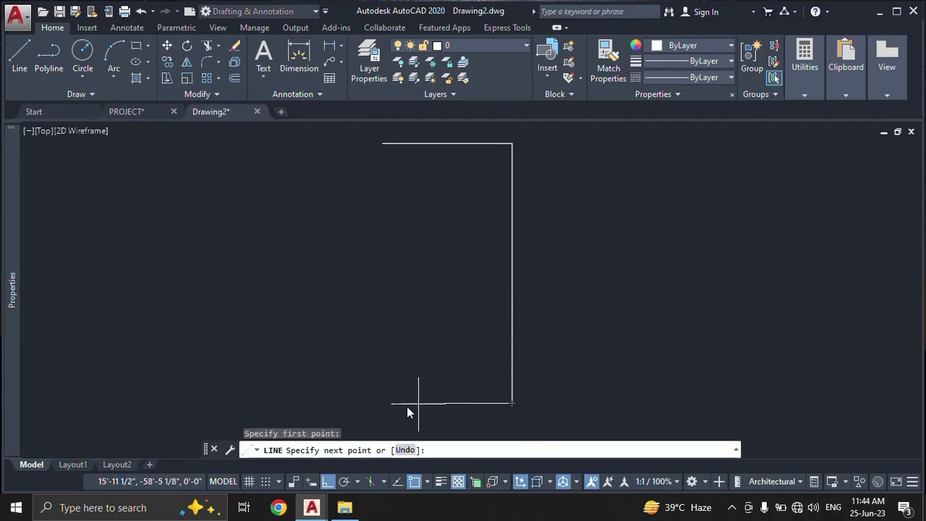
{"action": "type", "text": "30"}
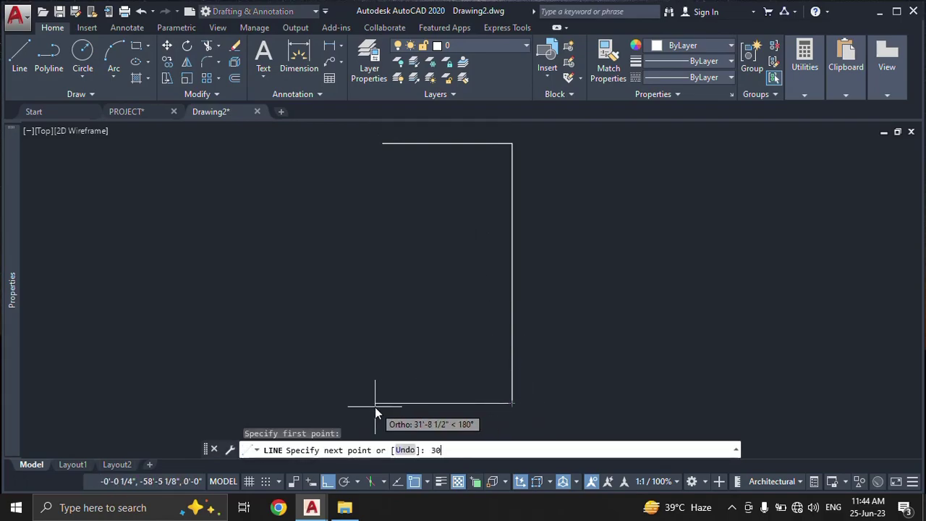
{"action": "type", "text": "'"}
{"action": "key", "text": "Return"}
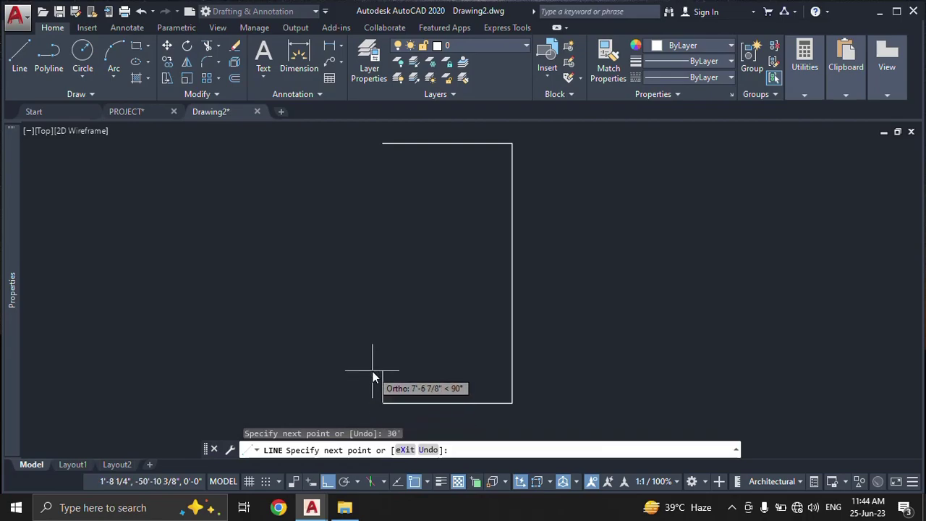
{"action": "left_click", "coordinate": [383, 143]}
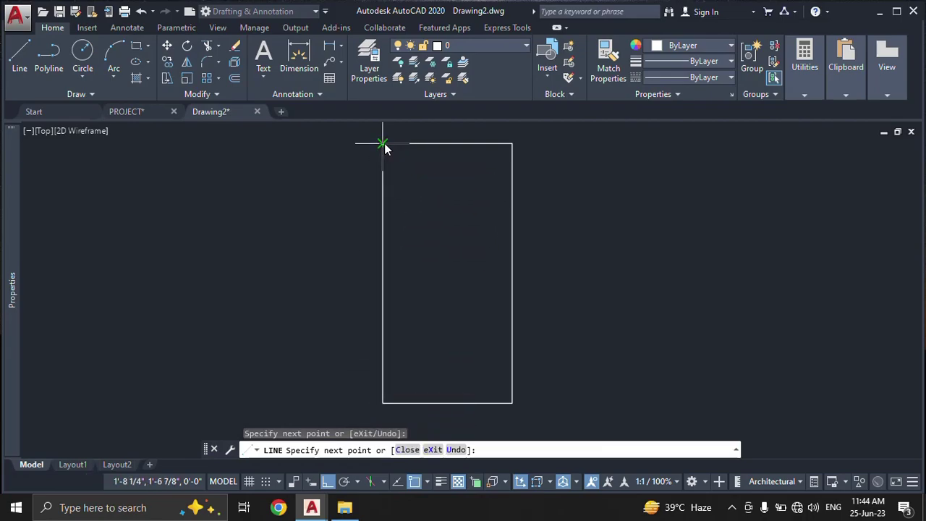
{"action": "key", "text": "Escape"}
{"action": "middle_click_drag", "start_coordinate": [444, 248], "coordinate": [491, 252]}
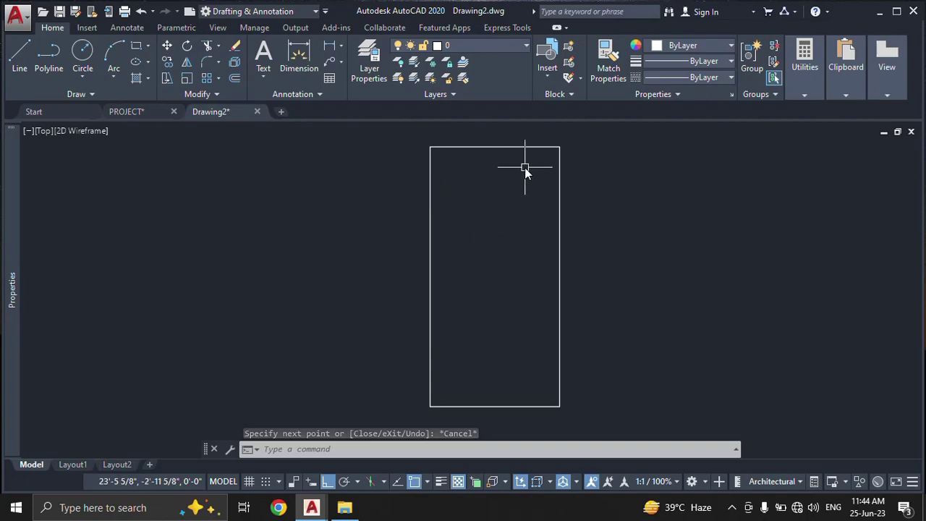
{"action": "left_click", "coordinate": [129, 112]}
{"action": "scroll", "coordinate": [348, 157], "scroll_direction": "up", "scroll_amount": 3}
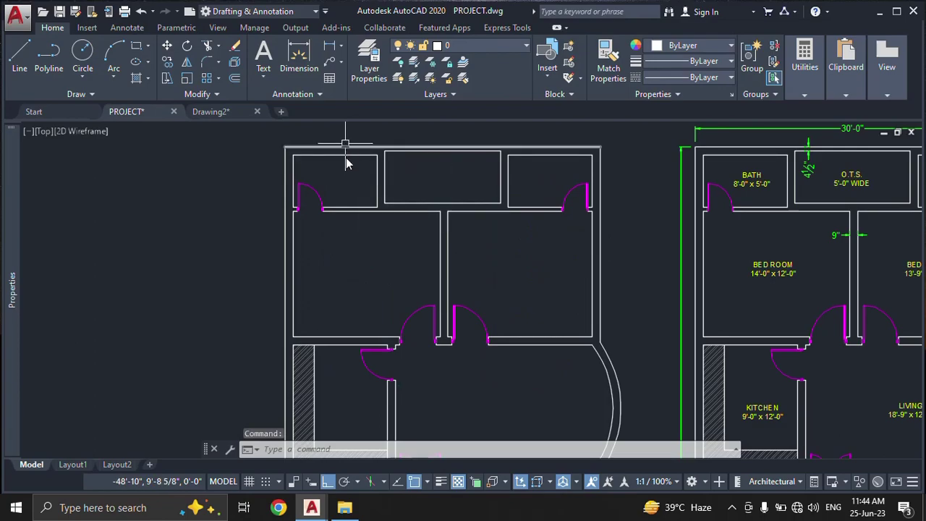
{"action": "middle_click_drag", "start_coordinate": [665, 152], "coordinate": [477, 166]}
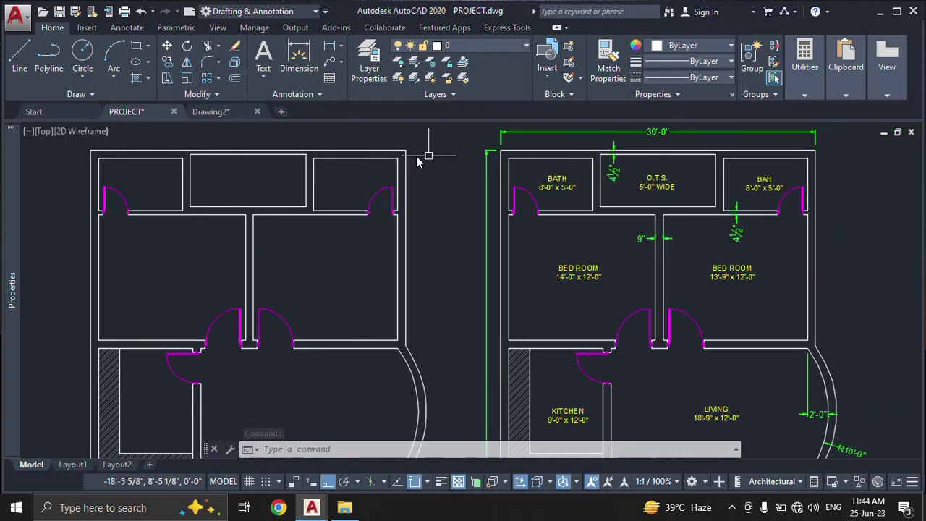
{"action": "scroll", "coordinate": [418, 161], "scroll_direction": "up", "scroll_amount": 2}
{"action": "scroll", "coordinate": [740, 141], "scroll_direction": "up", "scroll_amount": 2}
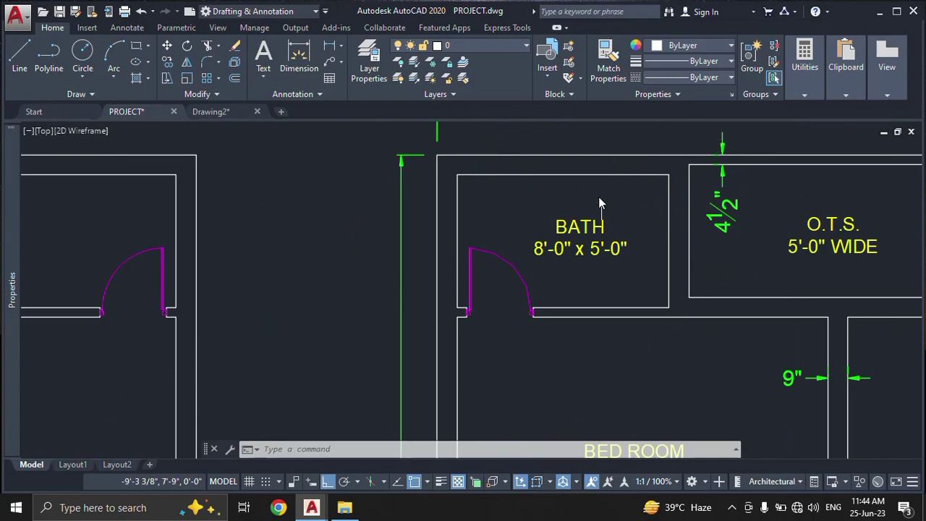
{"action": "middle_click_drag", "start_coordinate": [599, 203], "coordinate": [538, 209]}
{"action": "middle_click_drag", "start_coordinate": [610, 207], "coordinate": [446, 233]}
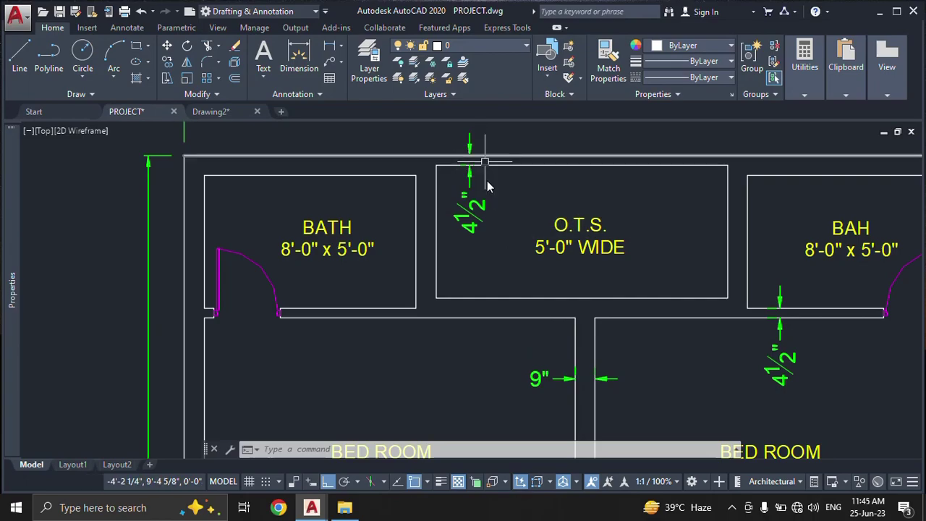
{"action": "scroll", "coordinate": [393, 200], "scroll_direction": "down", "scroll_amount": 2}
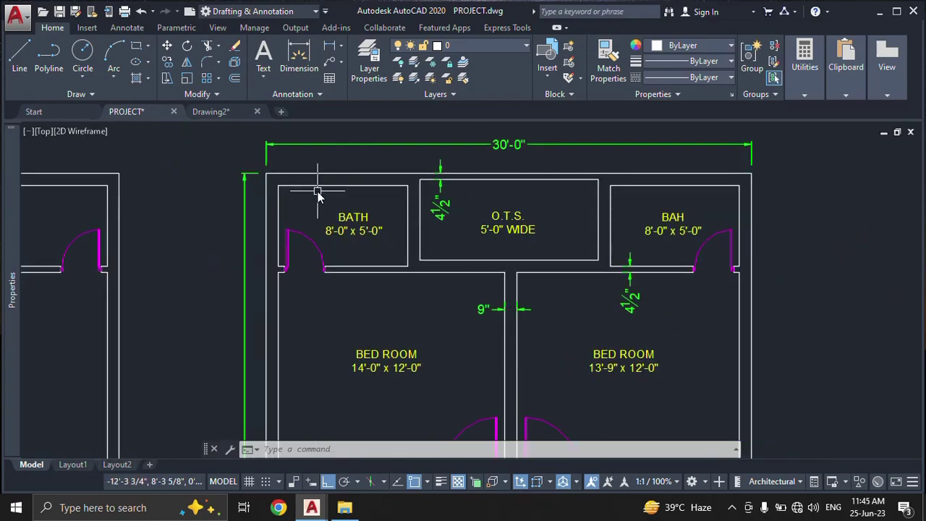
{"action": "left_click", "coordinate": [203, 115]}
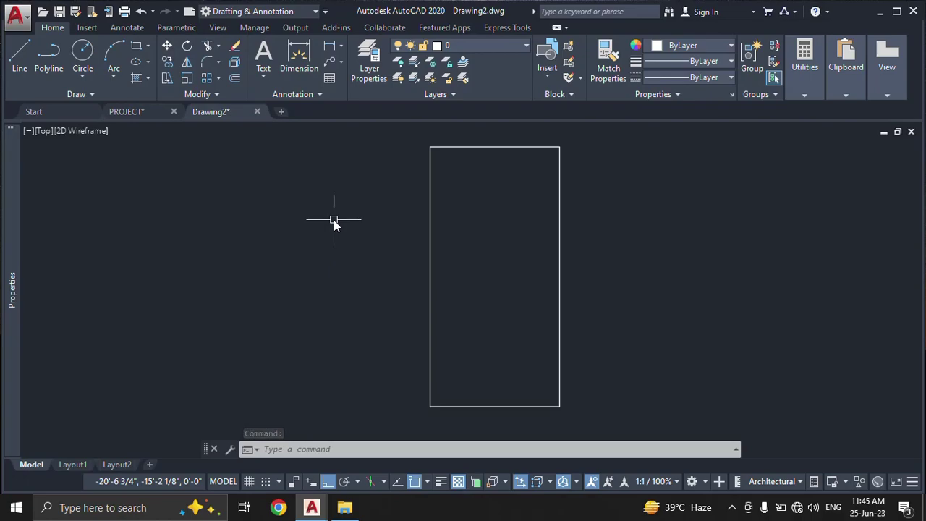
Step: Offset the top and left outer walls 9 inches inward
{"action": "type", "text": "o"}
{"action": "key", "text": "Return"}
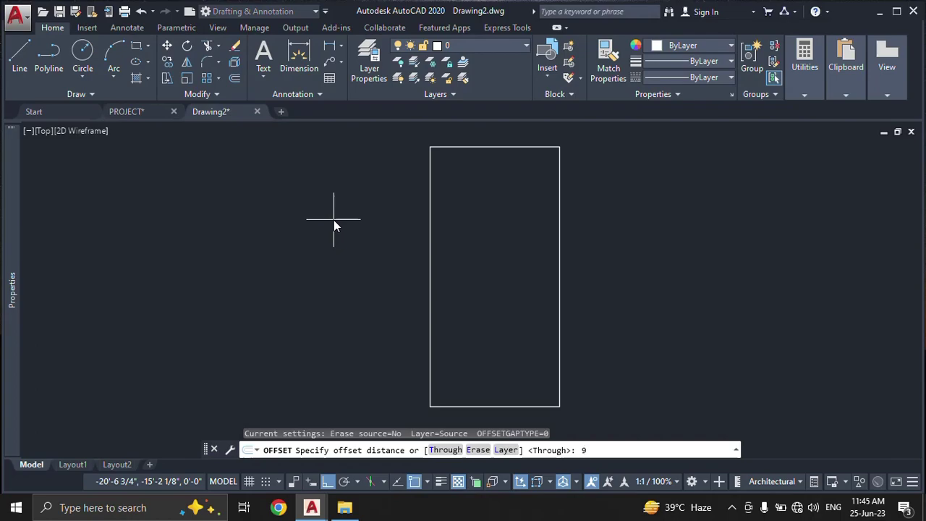
{"action": "key", "text": "Return"}
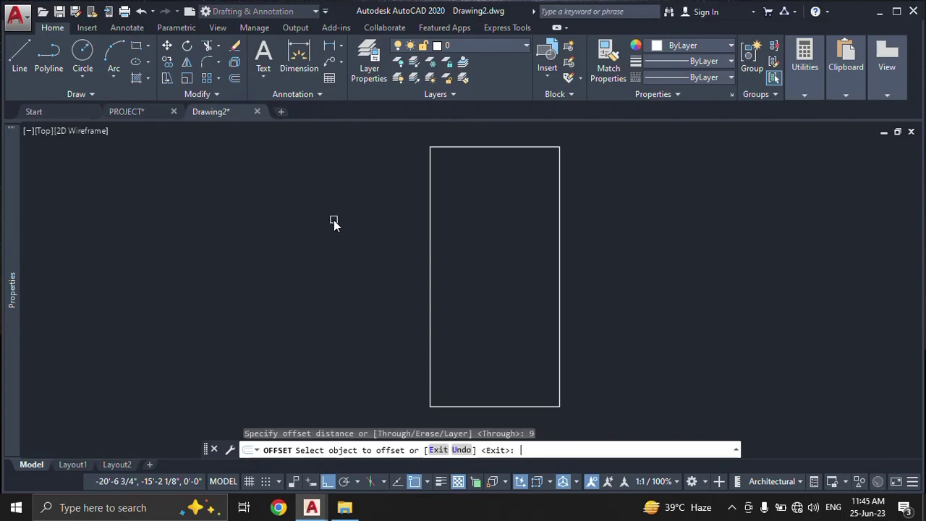
{"action": "left_click", "coordinate": [453, 148]}
{"action": "left_click", "coordinate": [449, 187]}
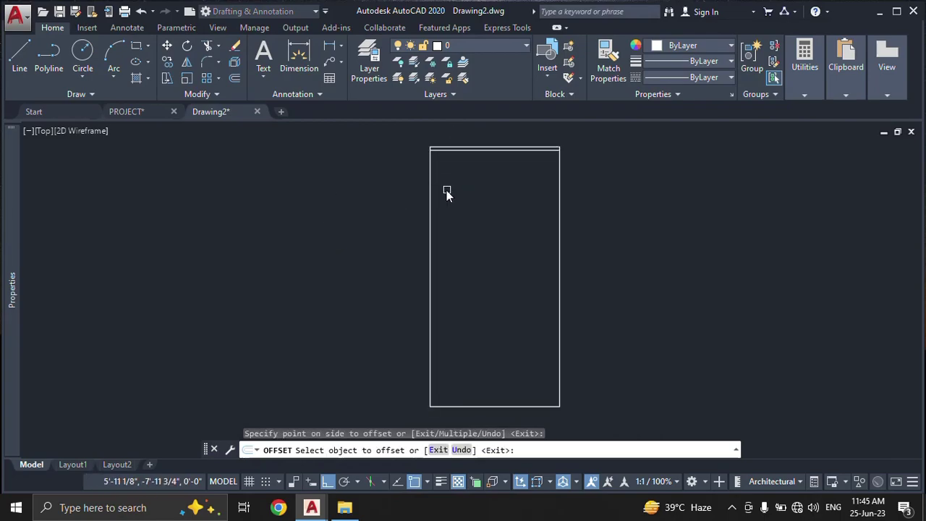
{"action": "left_click", "coordinate": [432, 181]}
{"action": "scroll", "coordinate": [435, 181], "scroll_direction": "up", "scroll_amount": 5}
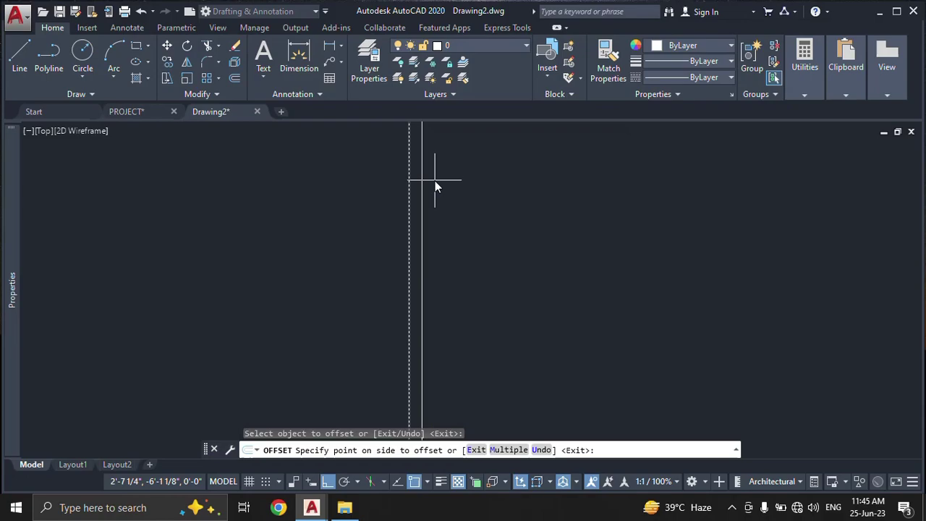
{"action": "left_click", "coordinate": [492, 188]}
{"action": "scroll", "coordinate": [507, 192], "scroll_direction": "down", "scroll_amount": 2}
Step: Offset the right and bottom outer walls 9 inches inward as well
{"action": "middle_click_drag", "start_coordinate": [681, 246], "coordinate": [585, 310]}
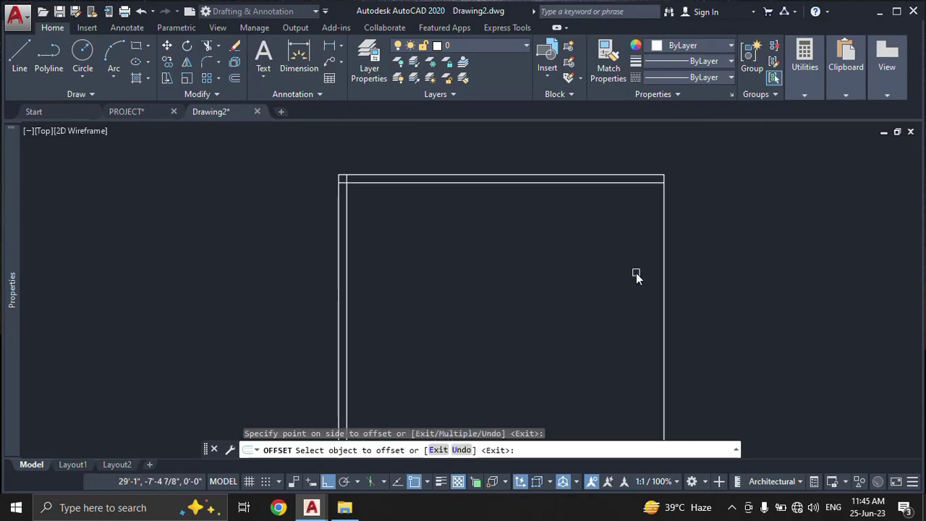
{"action": "scroll", "coordinate": [663, 273], "scroll_direction": "up", "scroll_amount": 4}
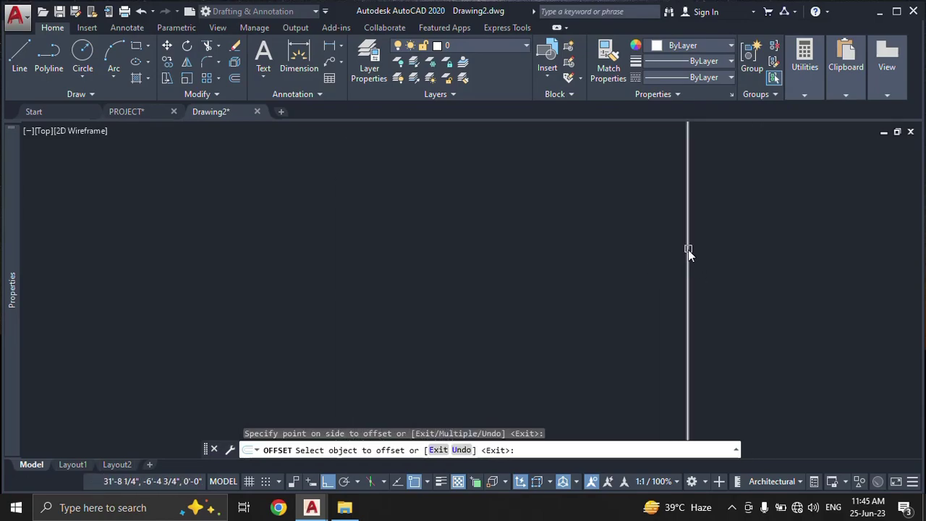
{"action": "left_click", "coordinate": [687, 249]}
{"action": "left_click", "coordinate": [620, 267]}
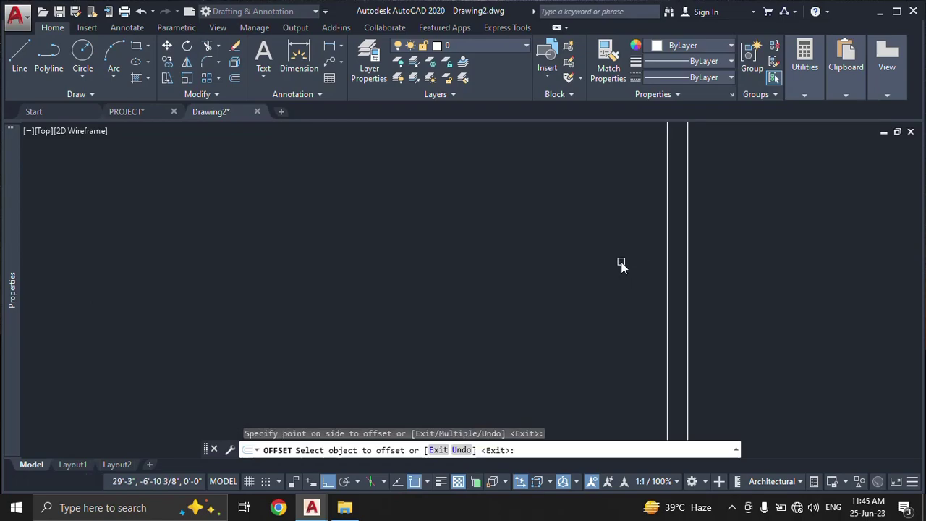
{"action": "scroll", "coordinate": [619, 264], "scroll_direction": "down", "scroll_amount": 3}
{"action": "middle_click_drag", "start_coordinate": [603, 304], "coordinate": [590, 128]}
{"action": "scroll", "coordinate": [586, 268], "scroll_direction": "down", "scroll_amount": 5}
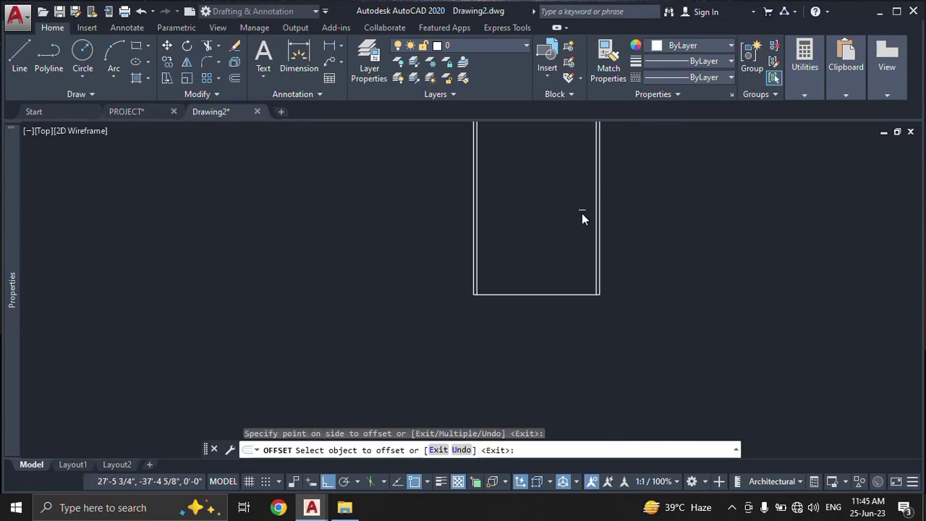
{"action": "scroll", "coordinate": [583, 271], "scroll_direction": "up", "scroll_amount": 4}
{"action": "left_click", "coordinate": [574, 311]}
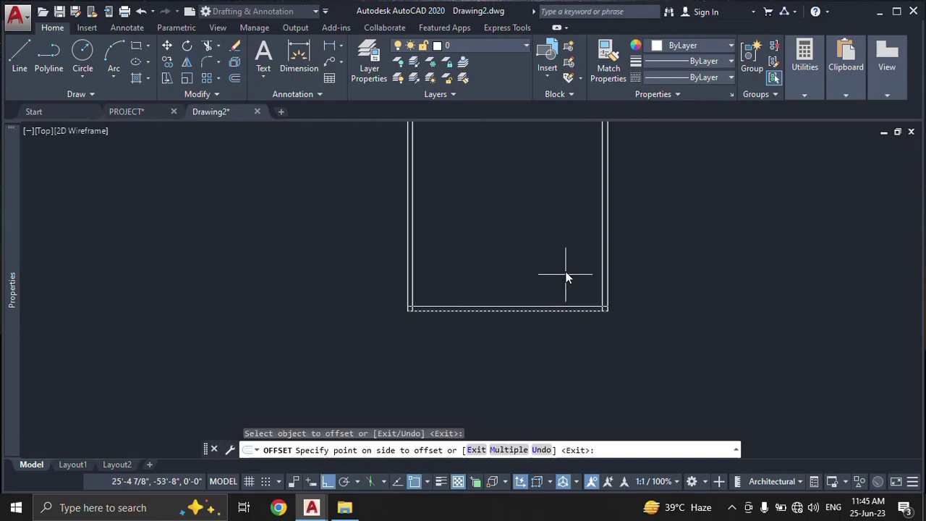
{"action": "left_click", "coordinate": [565, 269]}
{"action": "middle_click_drag", "start_coordinate": [538, 233], "coordinate": [559, 347]}
{"action": "scroll", "coordinate": [522, 246], "scroll_direction": "down", "scroll_amount": 2}
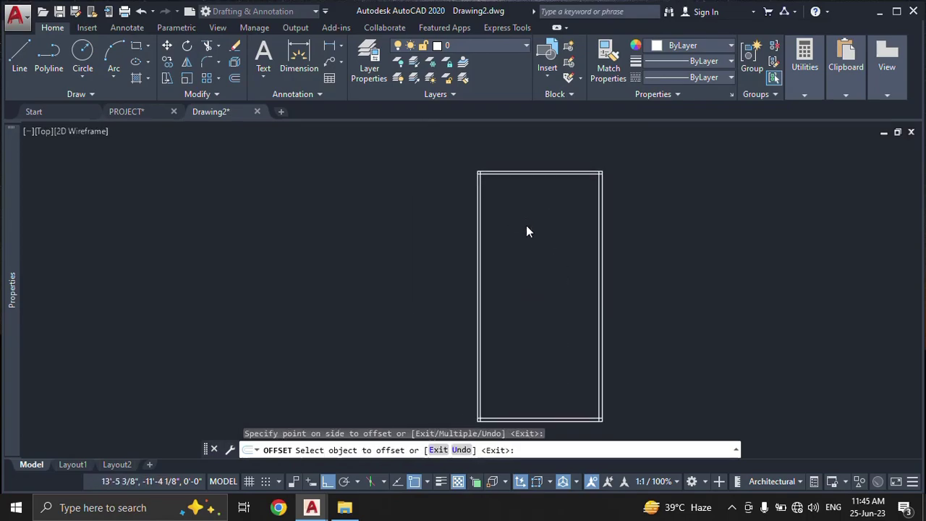
{"action": "key", "text": "Escape"}
{"action": "scroll", "coordinate": [517, 210], "scroll_direction": "up", "scroll_amount": 4}
{"action": "scroll", "coordinate": [424, 186], "scroll_direction": "up", "scroll_amount": 3}
{"action": "middle_click_drag", "start_coordinate": [423, 186], "coordinate": [413, 248]}
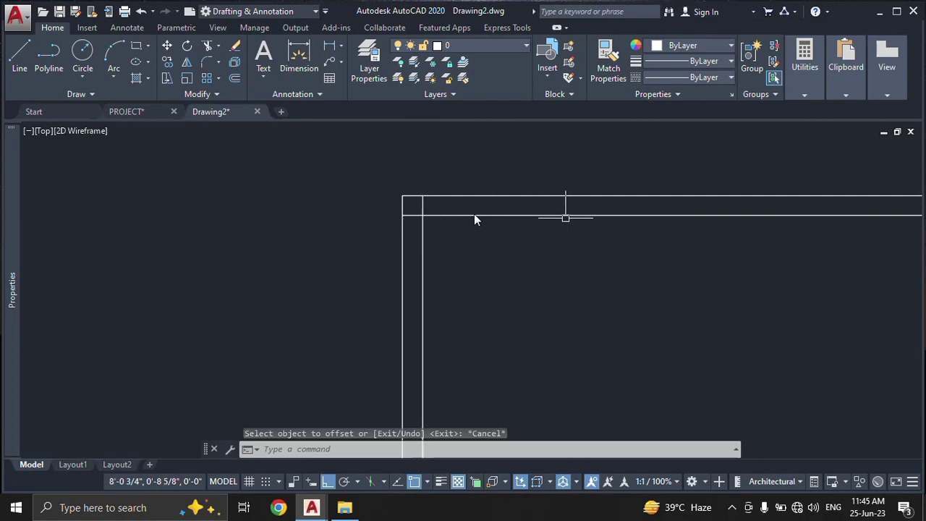
{"action": "scroll", "coordinate": [433, 199], "scroll_direction": "up", "scroll_amount": 2}
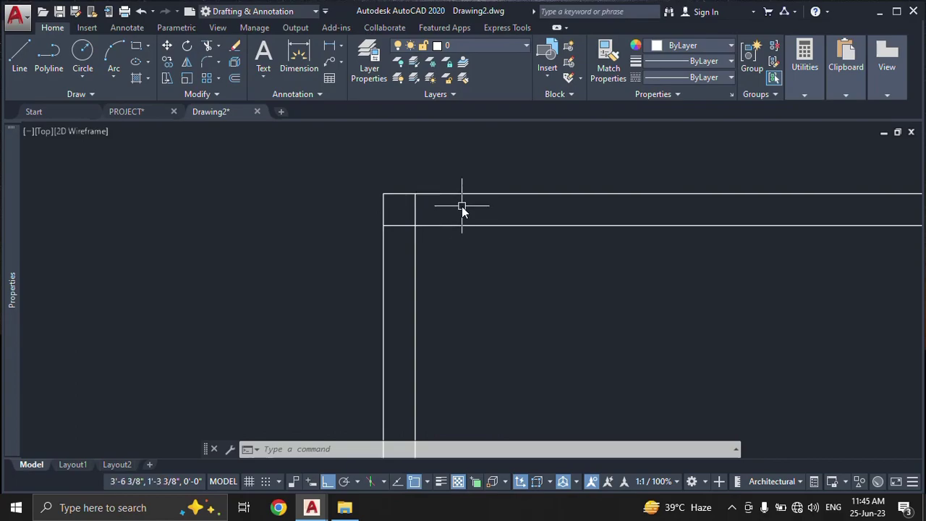
Step: Trim the overhanging inner top and left line stubs at the top-left corner
{"action": "type", "text": "TR"}
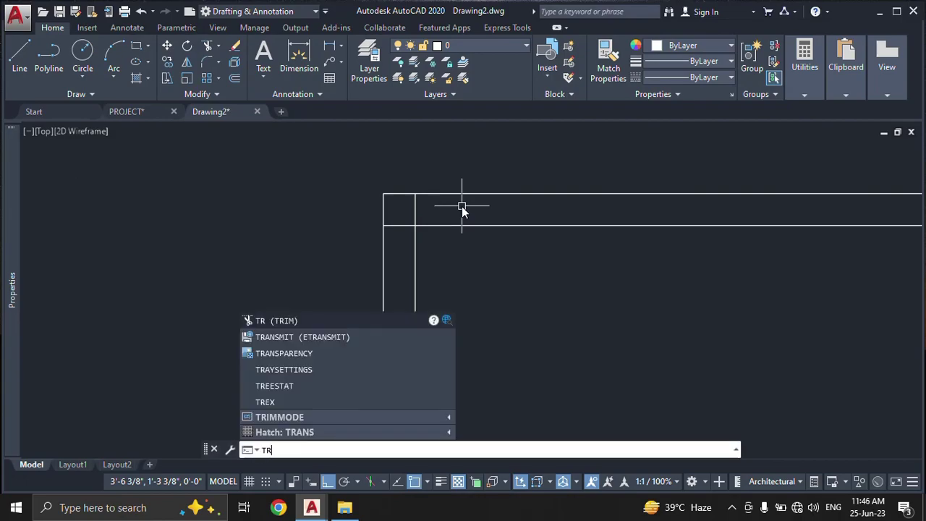
{"action": "key", "text": "Return"}
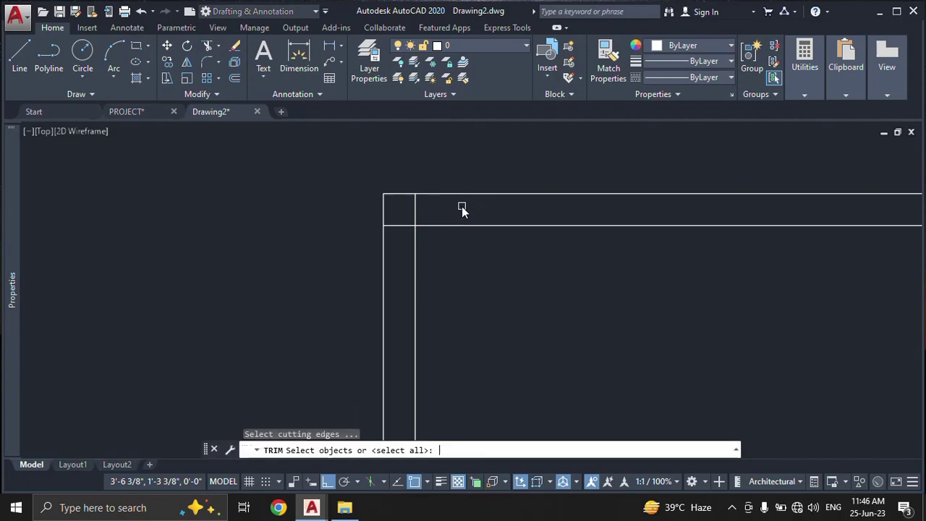
{"action": "key", "text": "Return"}
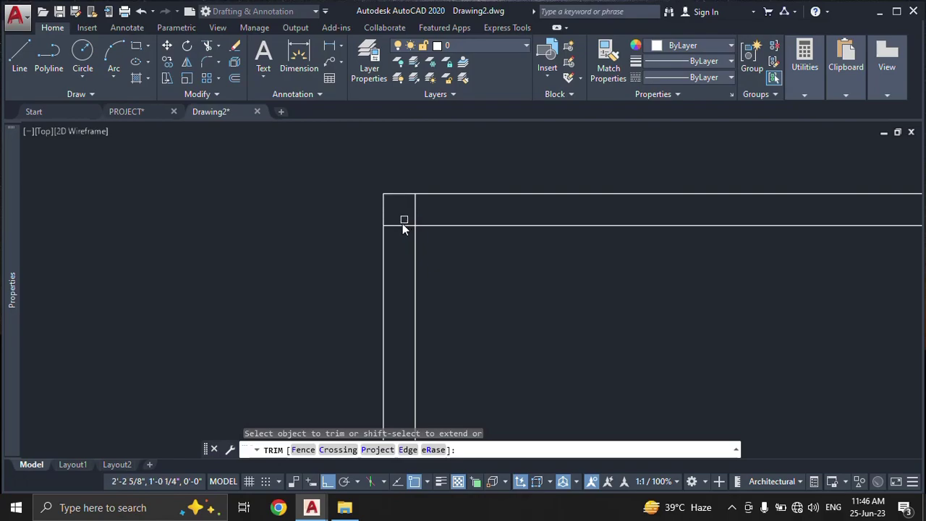
{"action": "left_click", "coordinate": [400, 225]}
{"action": "left_click", "coordinate": [413, 208]}
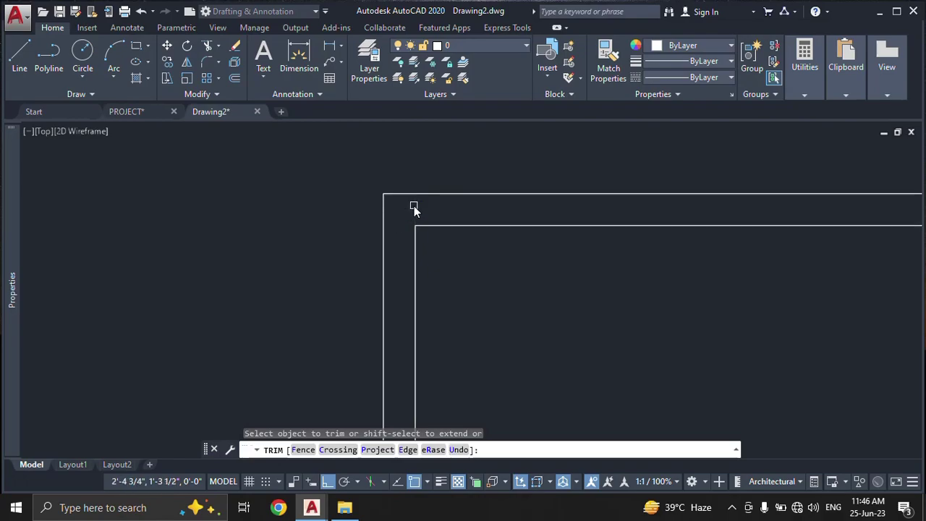
{"action": "key", "text": "Escape"}
{"action": "scroll", "coordinate": [412, 221], "scroll_direction": "down", "scroll_amount": 3}
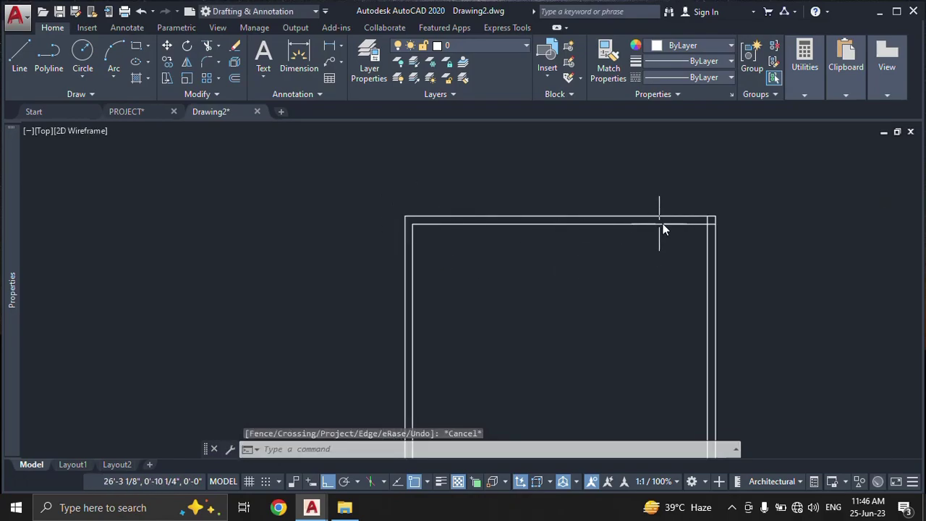
{"action": "scroll", "coordinate": [663, 224], "scroll_direction": "up", "scroll_amount": 2}
{"action": "mouse_move", "coordinate": [662, 223]}
{"action": "middle_mouse_down"}
{"action": "mouse_move", "coordinate": [696, 244]}
{"action": "mouse_move", "coordinate": [577, 243]}
{"action": "middle_mouse_up"}
Step: Fillet the inner top and right lines into a sharp top-right corner
{"action": "type", "text": "f"}
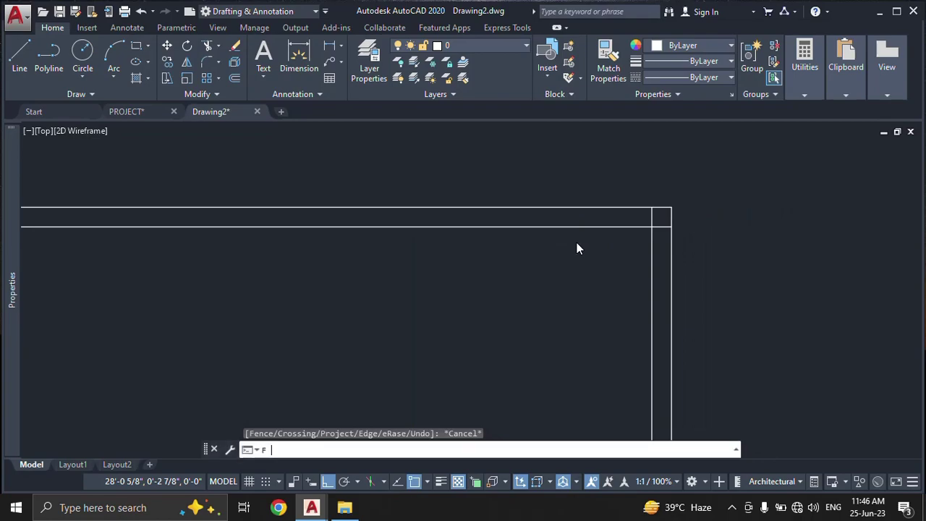
{"action": "key", "text": "Return"}
{"action": "left_click", "coordinate": [616, 227]}
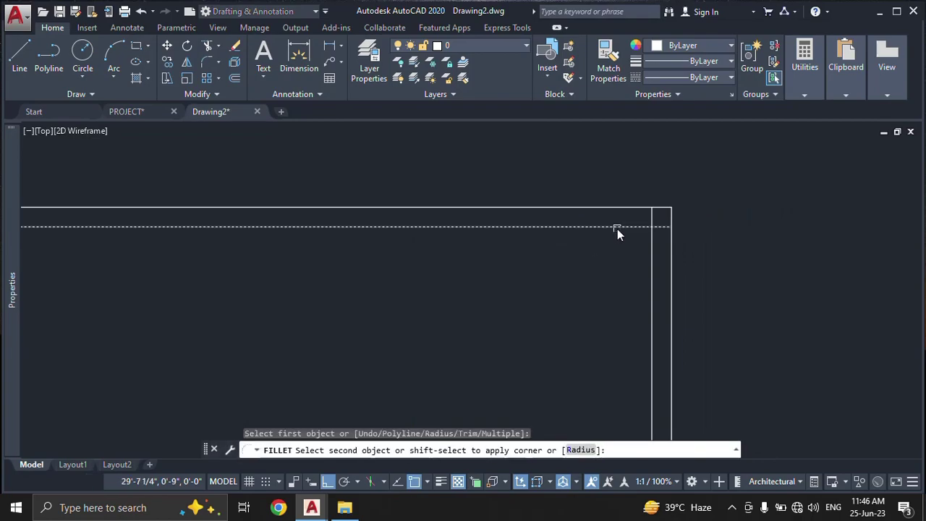
{"action": "left_click", "coordinate": [651, 253]}
{"action": "scroll", "coordinate": [650, 254], "scroll_direction": "down", "scroll_amount": 2}
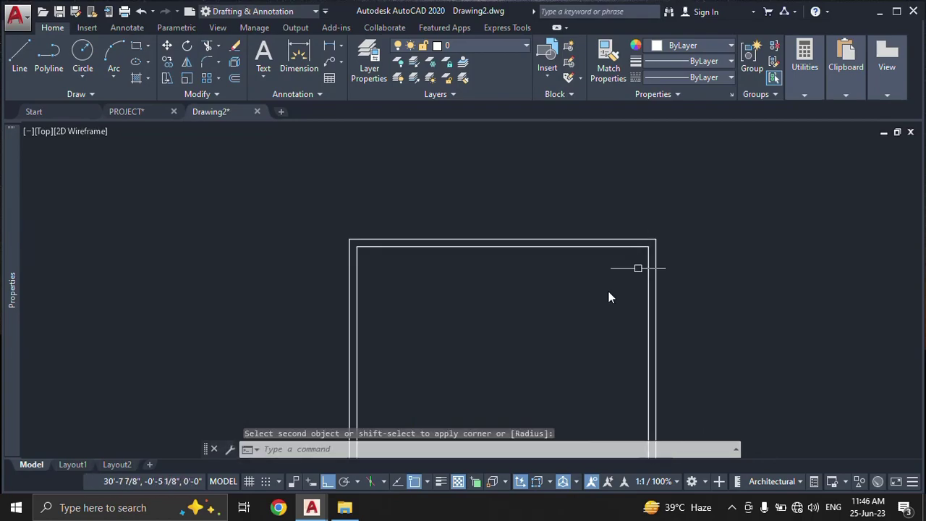
{"action": "middle_click_drag", "start_coordinate": [607, 295], "coordinate": [563, 198]}
{"action": "scroll", "coordinate": [568, 181], "scroll_direction": "down", "scroll_amount": 4}
{"action": "scroll", "coordinate": [513, 347], "scroll_direction": "up", "scroll_amount": 4}
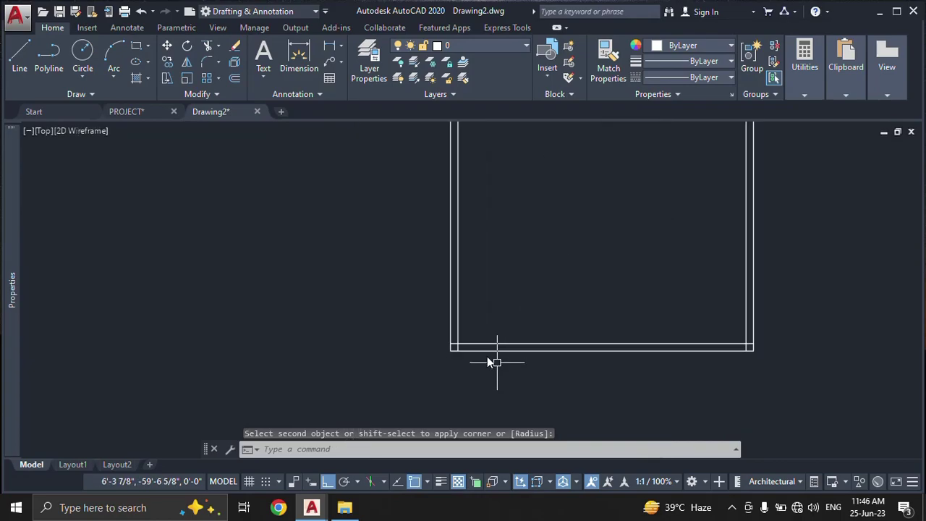
{"action": "scroll", "coordinate": [492, 358], "scroll_direction": "up", "scroll_amount": 4}
Step: Fillet the inner lines at the bottom-left and bottom-right corners closed
{"action": "key", "text": "Return"}
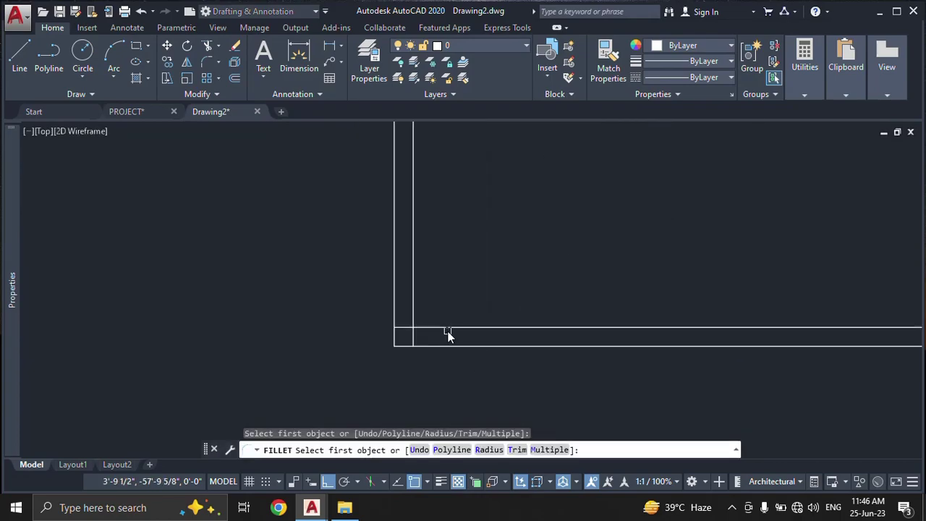
{"action": "left_click", "coordinate": [446, 327]}
{"action": "left_click", "coordinate": [414, 293]}
{"action": "scroll", "coordinate": [413, 291], "scroll_direction": "down", "scroll_amount": 2}
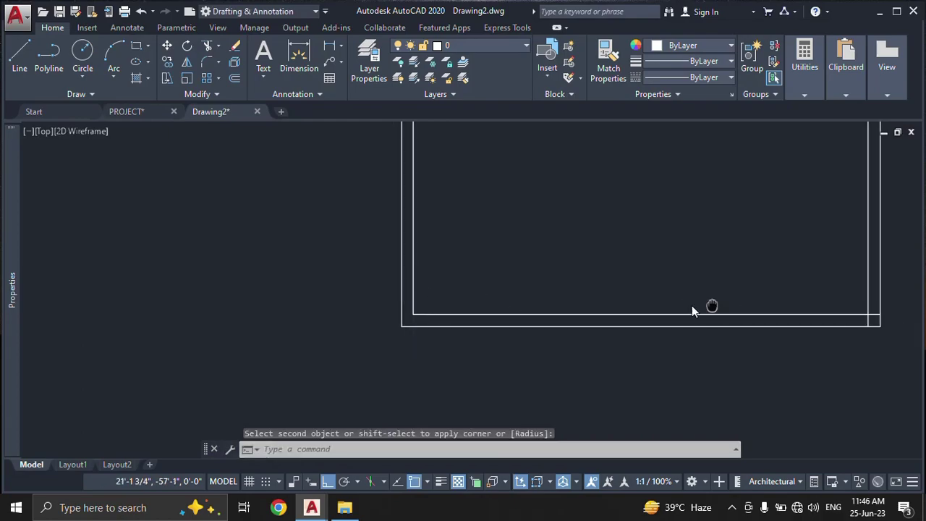
{"action": "middle_click_drag", "start_coordinate": [692, 305], "coordinate": [640, 348]}
{"action": "scroll", "coordinate": [673, 347], "scroll_direction": "up", "scroll_amount": 3}
{"action": "key", "text": "Return"}
{"action": "left_click", "coordinate": [715, 347]}
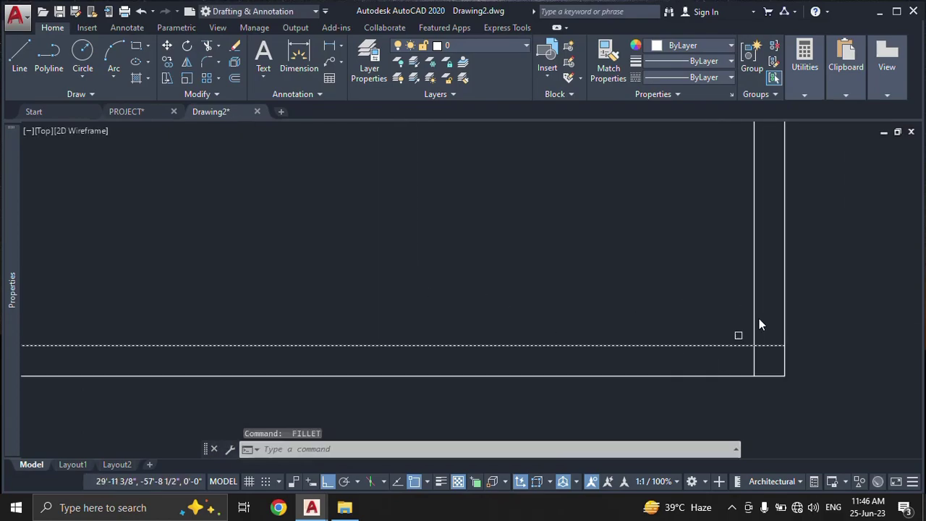
{"action": "left_click", "coordinate": [754, 294]}
{"action": "key", "text": "Return"}
{"action": "scroll", "coordinate": [694, 275], "scroll_direction": "down", "scroll_amount": 2}
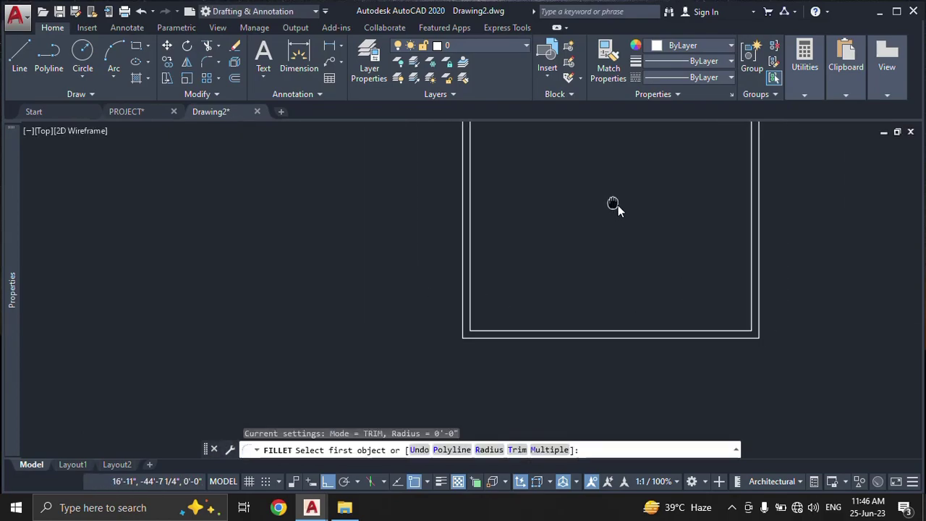
{"action": "middle_click_drag", "start_coordinate": [618, 205], "coordinate": [598, 333]}
{"action": "key", "text": "Escape"}
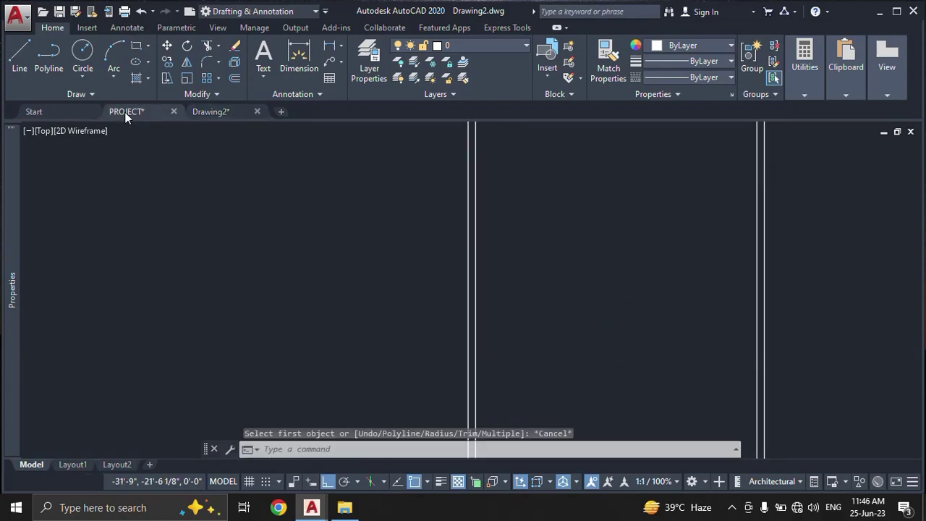
{"action": "left_click", "coordinate": [127, 113]}
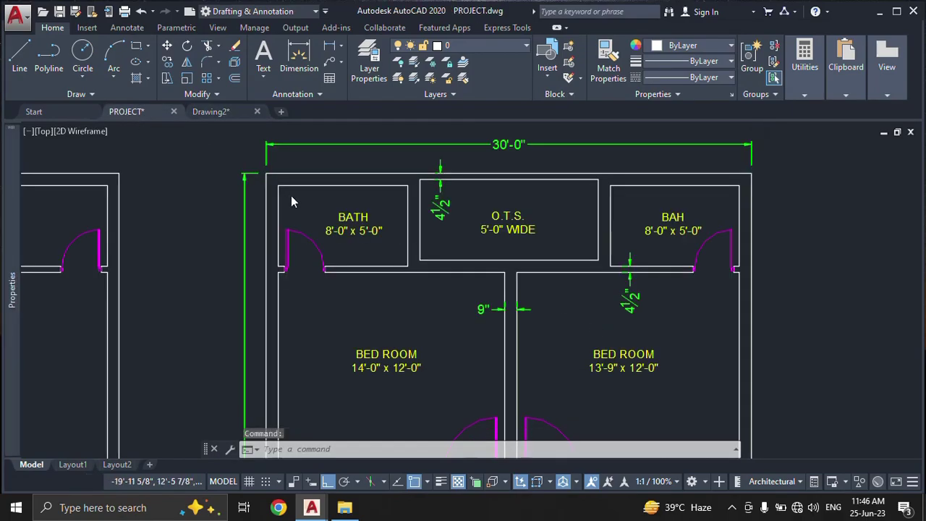
{"action": "scroll", "coordinate": [336, 189], "scroll_direction": "up", "scroll_amount": 2}
{"action": "middle_click_drag", "start_coordinate": [336, 189], "coordinate": [360, 178]}
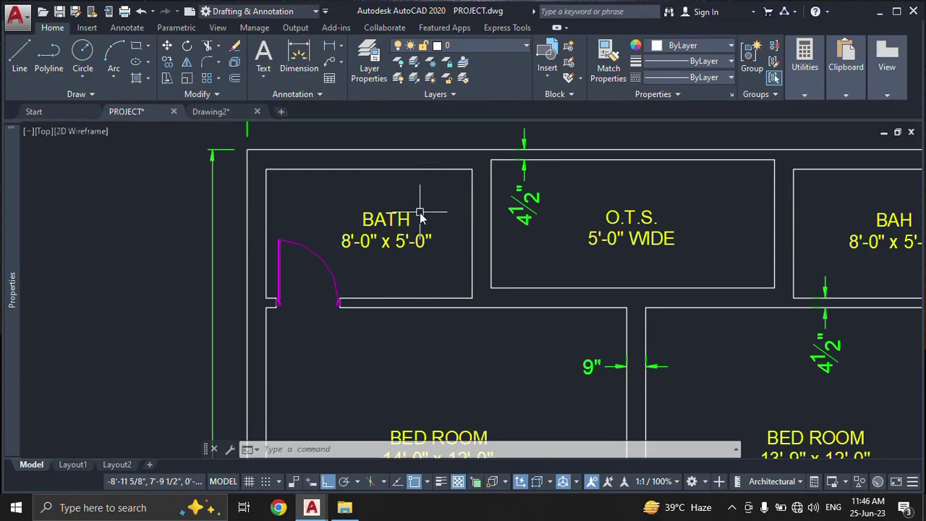
{"action": "scroll", "coordinate": [419, 215], "scroll_direction": "down", "scroll_amount": 4}
{"action": "middle_click_drag", "start_coordinate": [419, 215], "coordinate": [422, 172]}
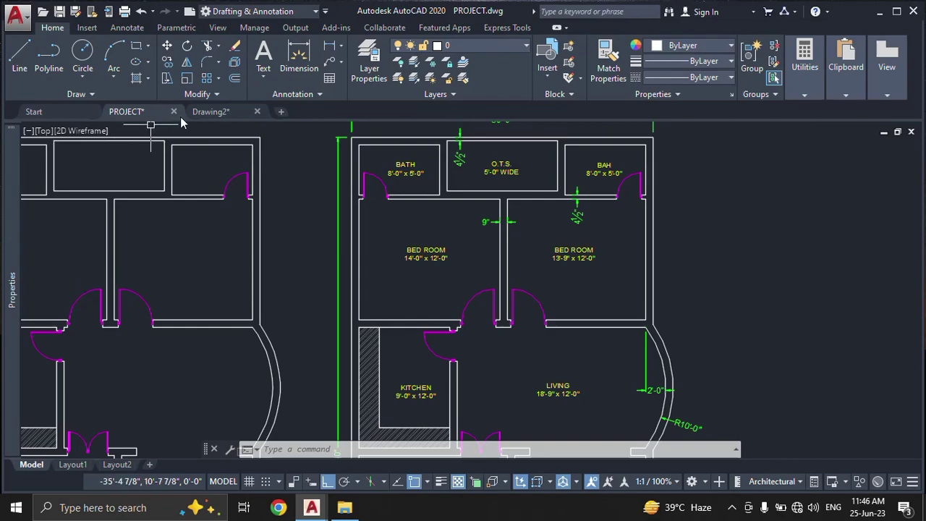
{"action": "left_click", "coordinate": [216, 113]}
Step: Offset the top inner wall line 5' downward to start a partition
{"action": "type", "text": "o"}
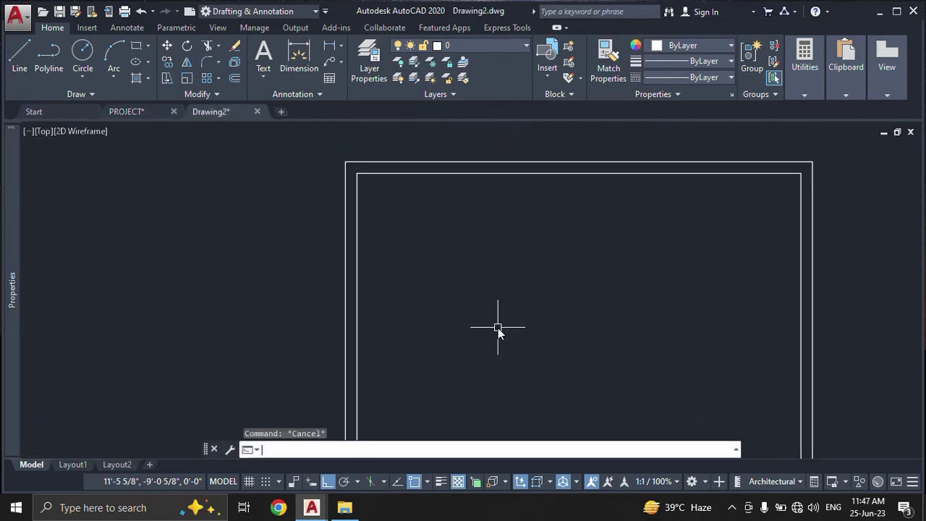
{"action": "key", "text": "Return"}
{"action": "type", "text": "5'"}
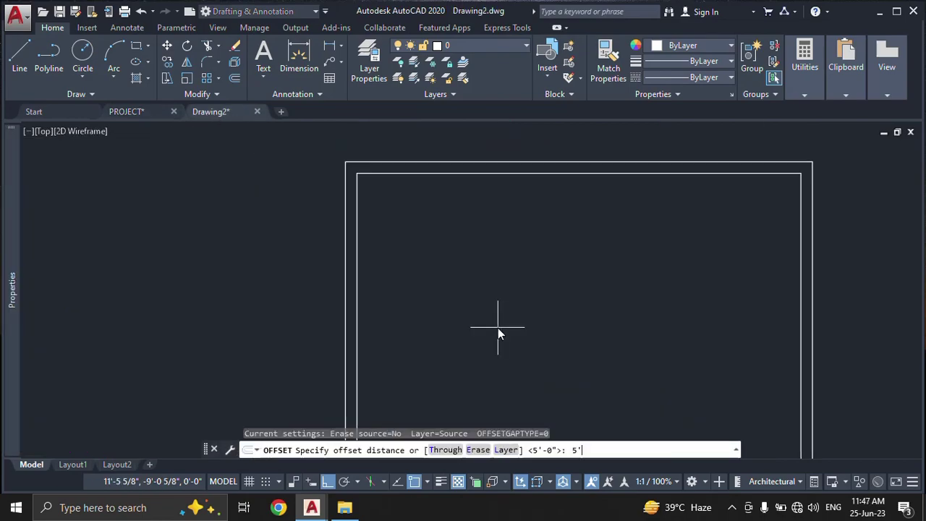
{"action": "key", "text": "Return"}
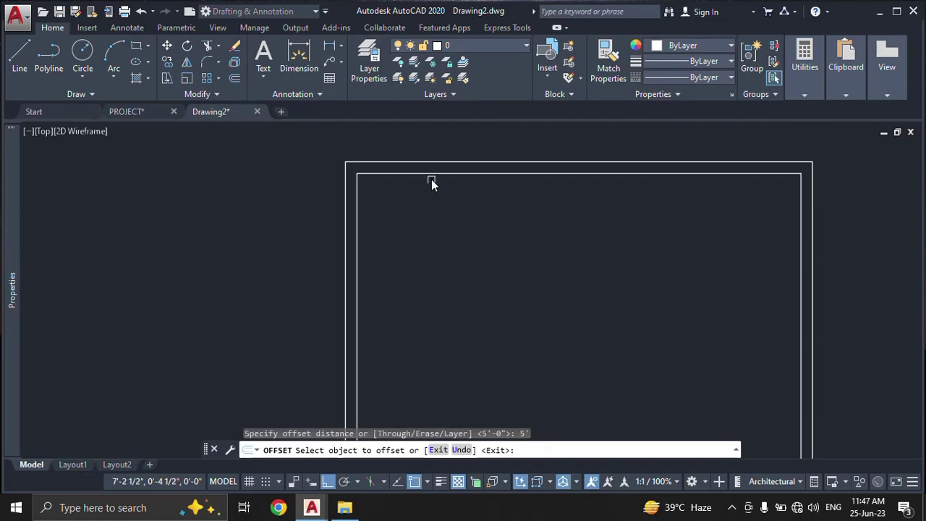
{"action": "left_click", "coordinate": [431, 174]}
{"action": "key", "text": "Escape"}
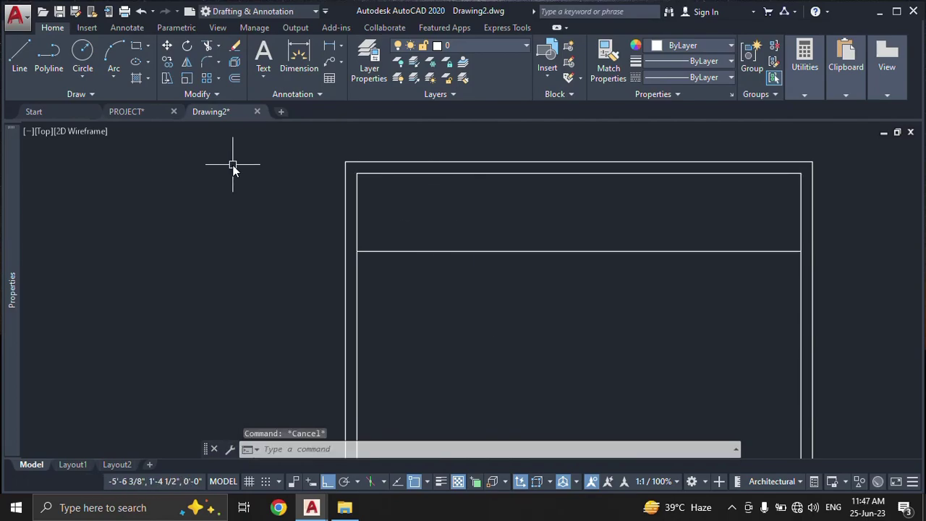
Step: Double the new line with a 4.5-inch offset, then bring up the PROJECT plan
{"action": "type", "text": "o"}
{"action": "key", "text": "Return"}
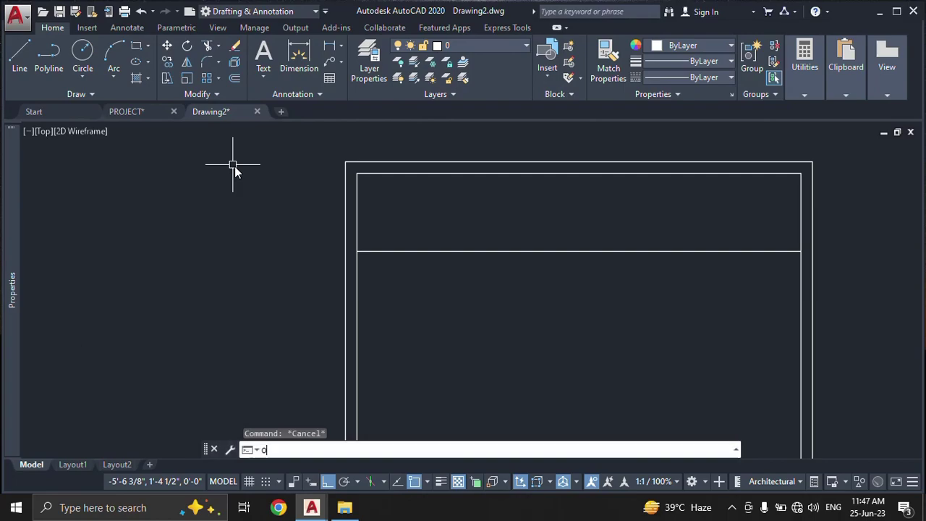
{"action": "type", "text": "4.5"}
{"action": "key", "text": "Return"}
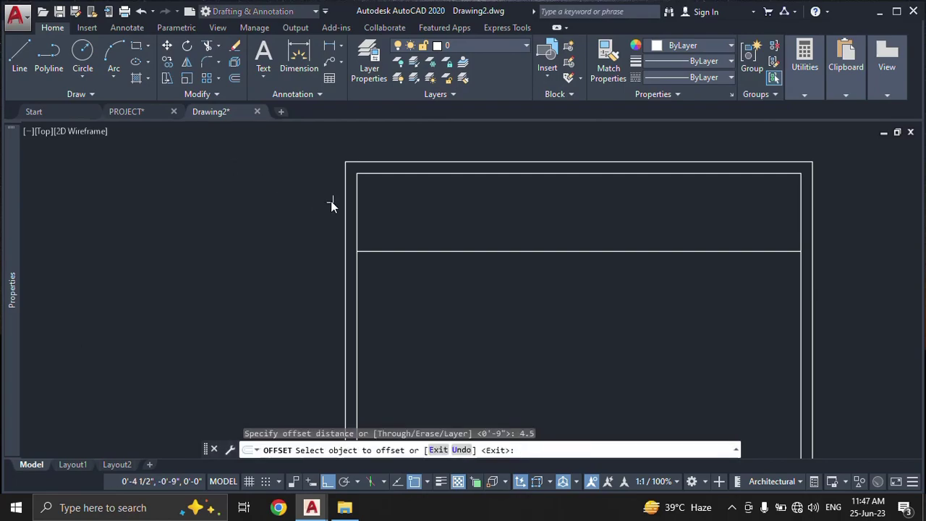
{"action": "left_click", "coordinate": [394, 251]}
{"action": "left_click", "coordinate": [410, 297]}
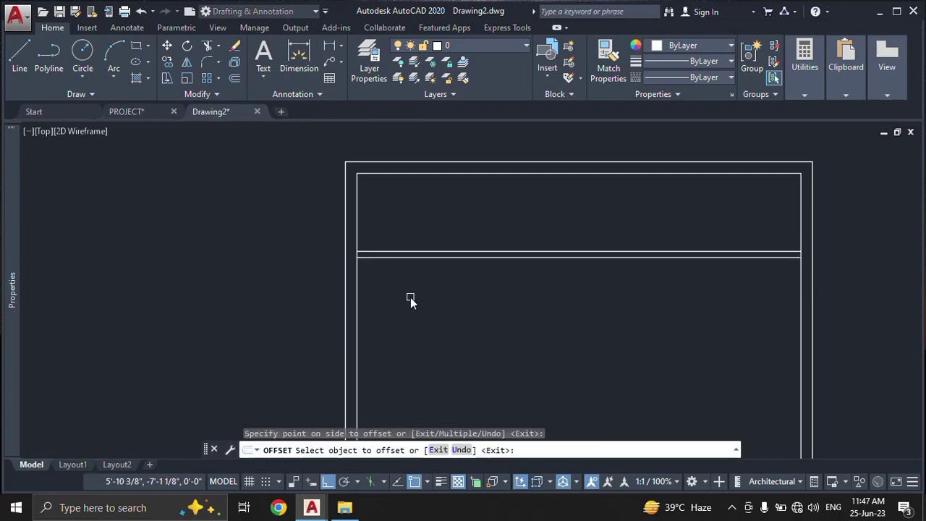
{"action": "key", "text": "Escape"}
{"action": "key", "text": "Escape"}
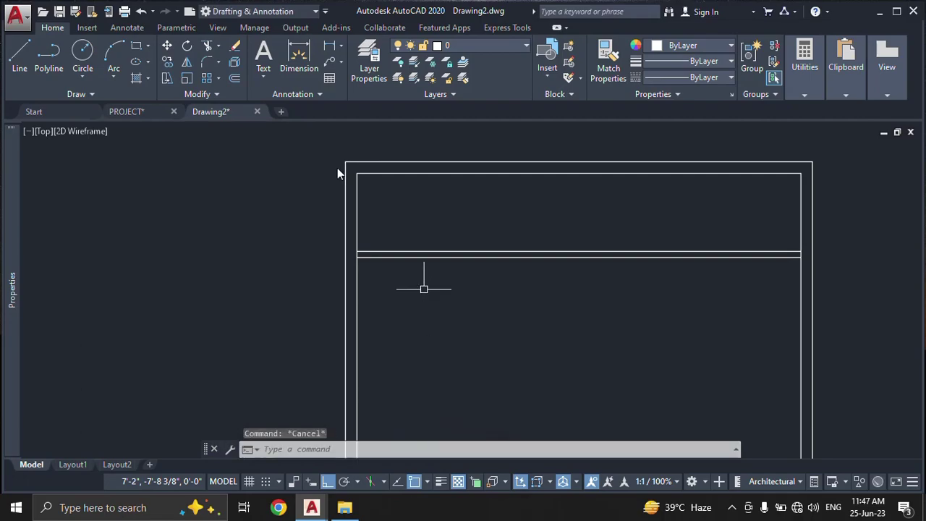
{"action": "left_click", "coordinate": [133, 113]}
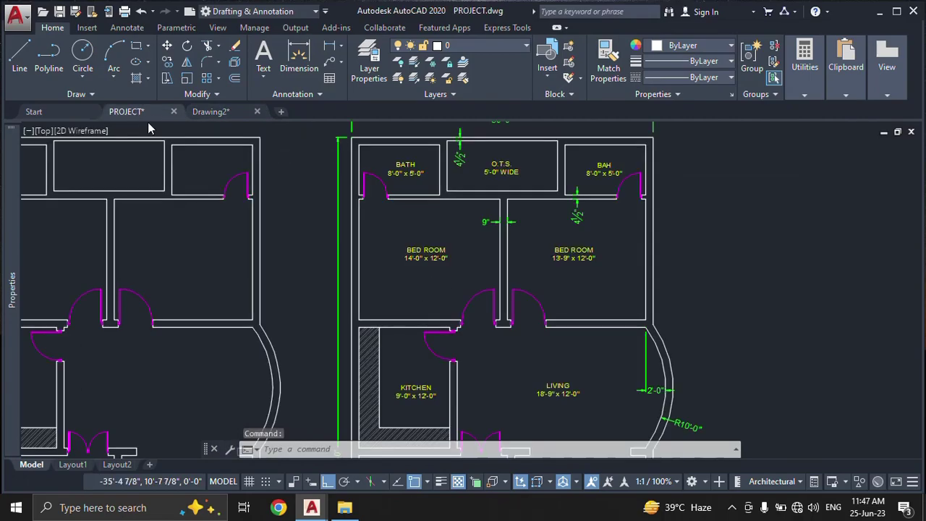
Step: Zoom in on the PROJECT plan's bedrooms and bath, then return to Drawing2
{"action": "scroll", "coordinate": [488, 270], "scroll_direction": "up", "scroll_amount": 2}
{"action": "scroll", "coordinate": [467, 224], "scroll_direction": "up", "scroll_amount": 1}
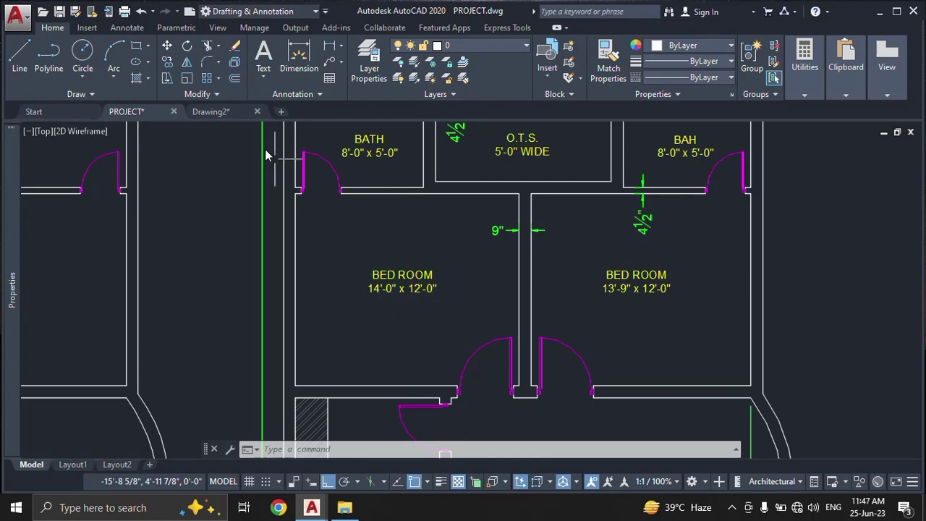
{"action": "left_click", "coordinate": [210, 112]}
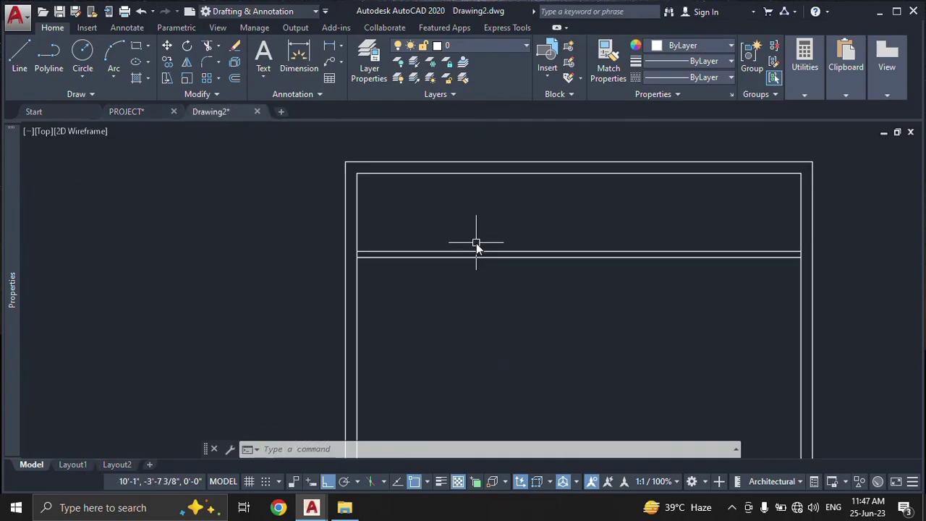
{"action": "type", "text": "OFFSET"}
{"action": "key", "text": "Return"}
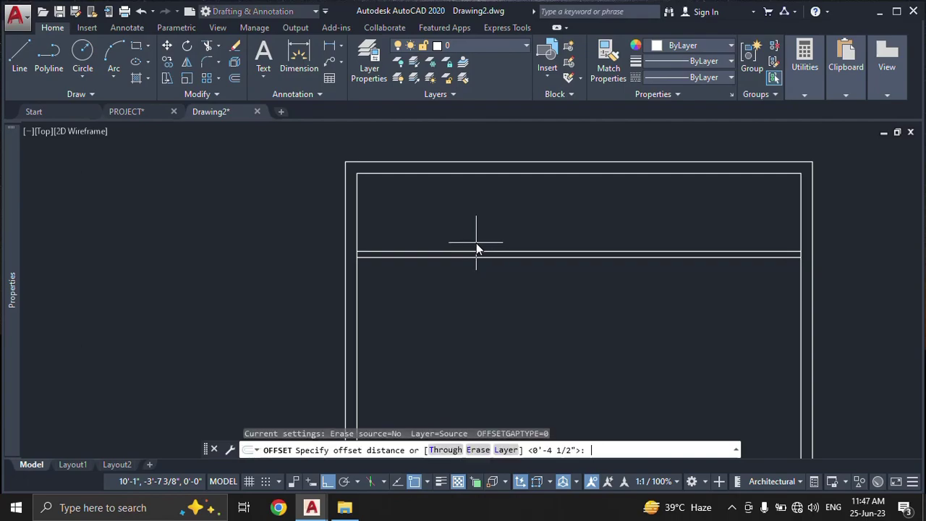
{"action": "type", "text": "12"}
{"action": "key", "text": "Return"}
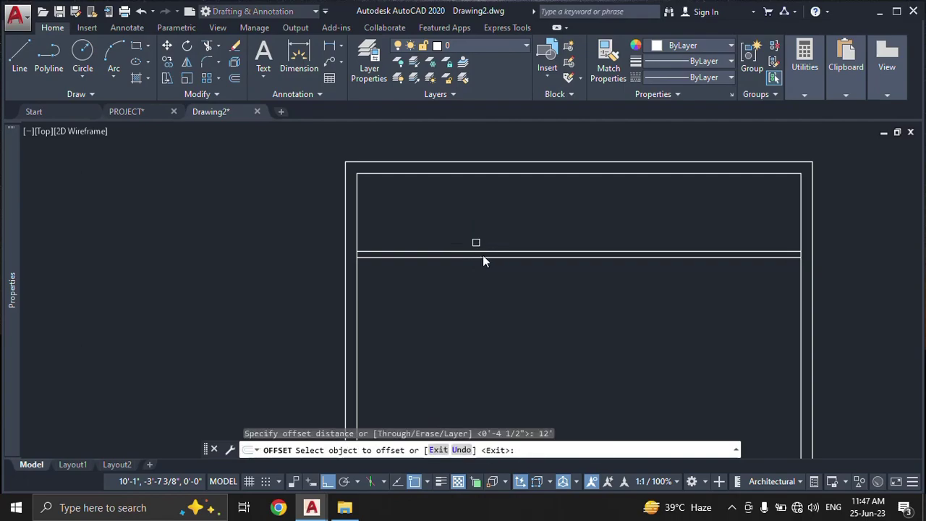
{"action": "left_click", "coordinate": [488, 257]}
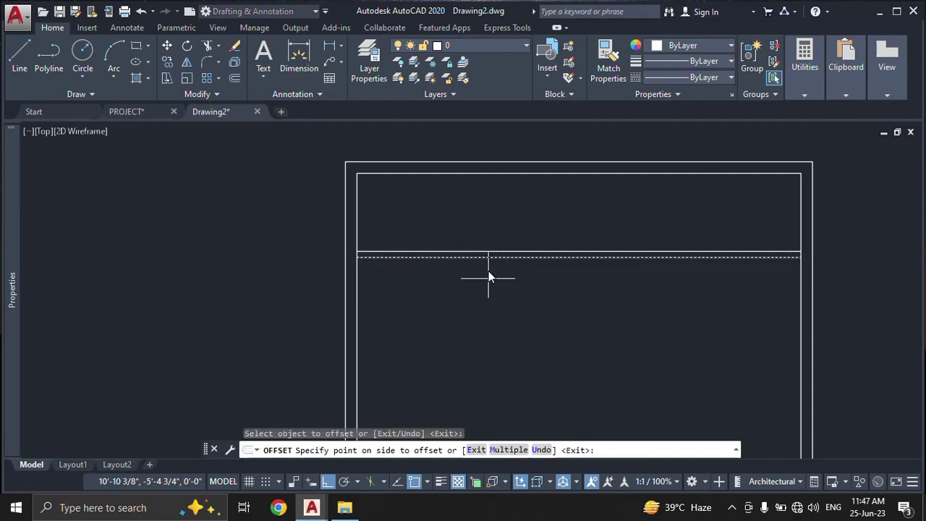
{"action": "left_click", "coordinate": [492, 350]}
{"action": "middle_click_drag", "start_coordinate": [491, 350], "coordinate": [485, 277]}
{"action": "key", "text": "Return"}
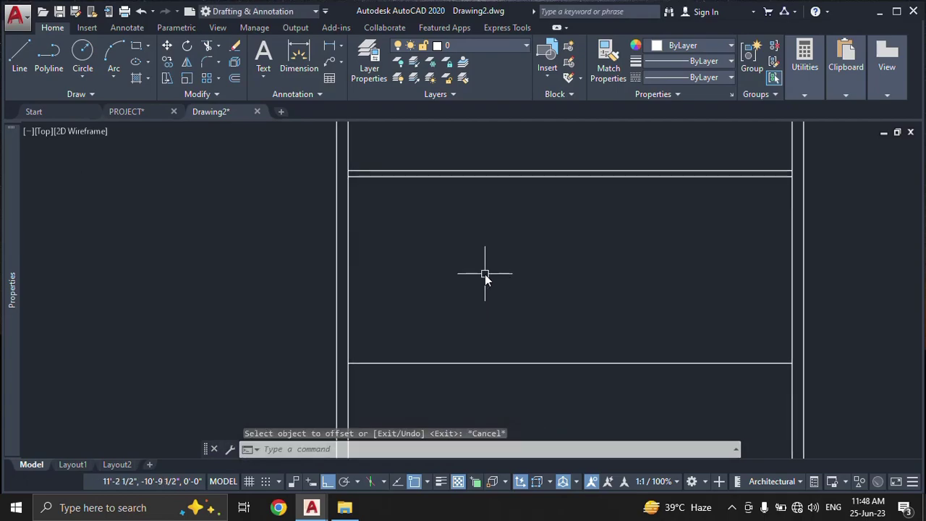
{"action": "type", "text": "o"}
{"action": "key", "text": "Return"}
{"action": "type", "text": "9"}
{"action": "key", "text": "Return"}
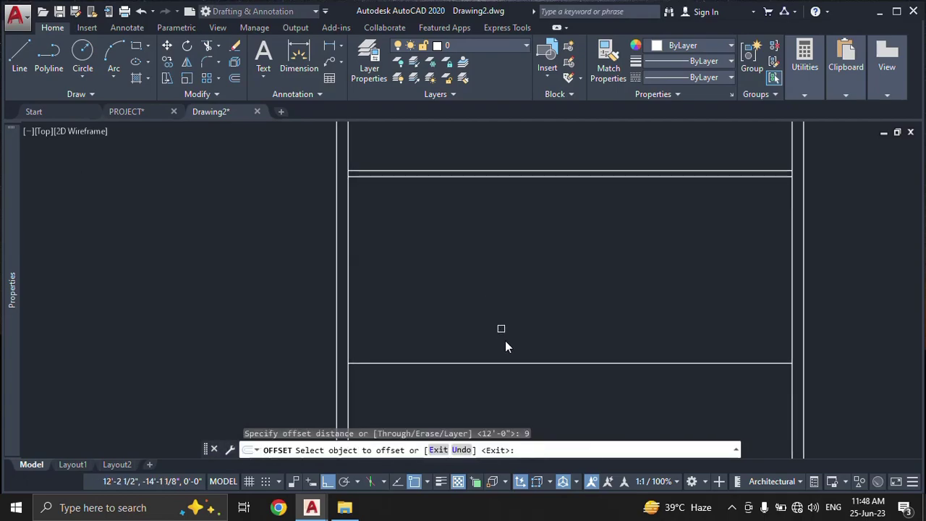
{"action": "left_click", "coordinate": [508, 363]}
{"action": "left_click", "coordinate": [506, 387]}
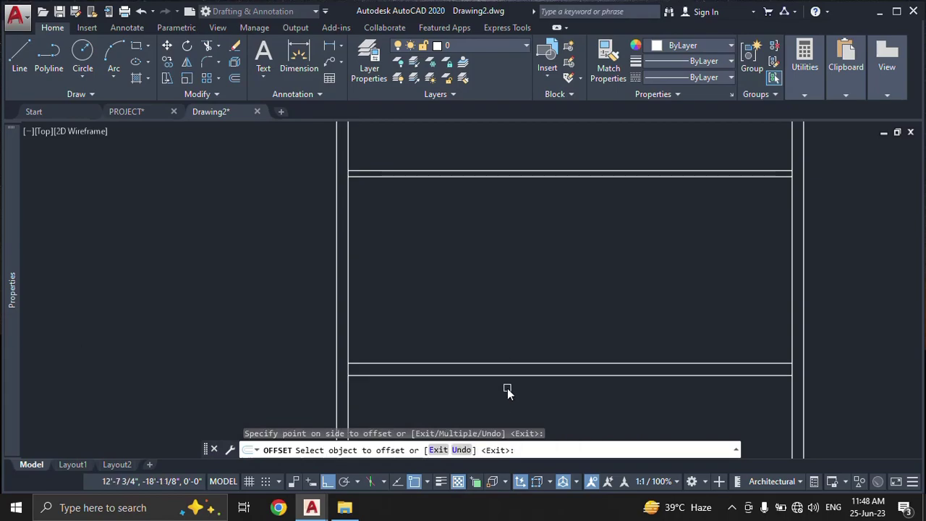
{"action": "key", "text": "Escape"}
{"action": "middle_click_drag", "start_coordinate": [494, 302], "coordinate": [480, 175]}
{"action": "scroll", "coordinate": [485, 196], "scroll_direction": "down", "scroll_amount": 2}
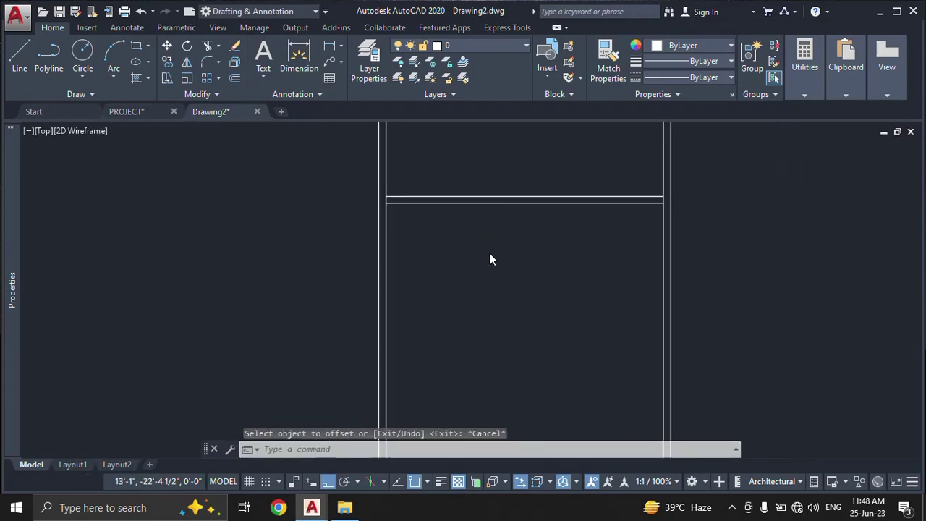
{"action": "left_click", "coordinate": [144, 113]}
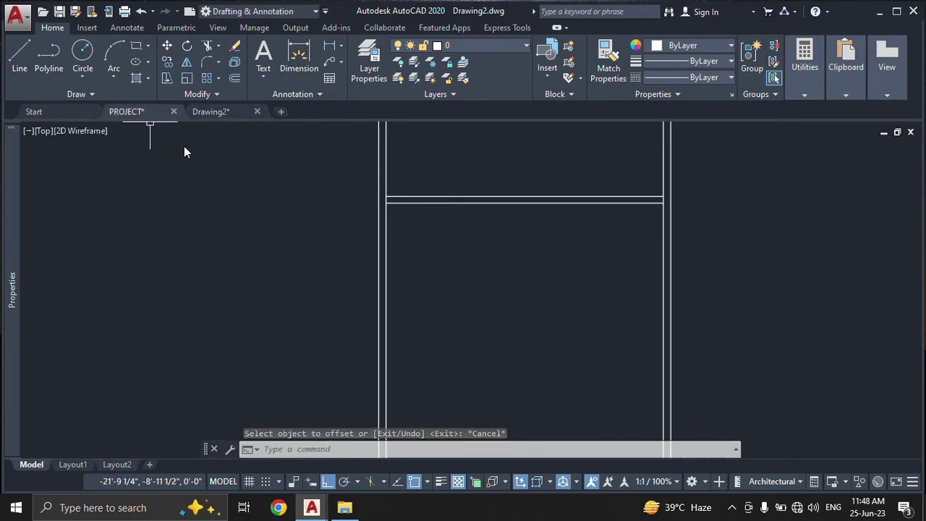
{"action": "middle_click_drag", "start_coordinate": [456, 333], "coordinate": [446, 177]}
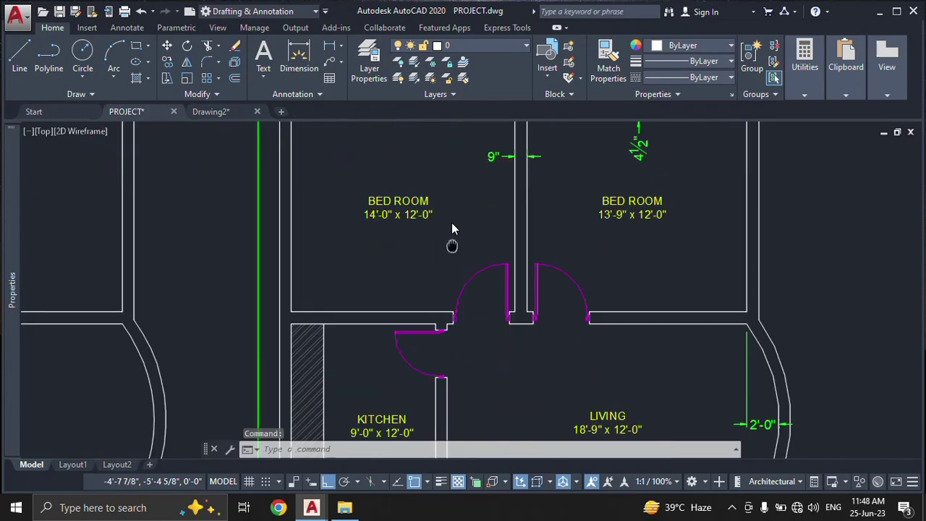
{"action": "middle_click_drag", "start_coordinate": [488, 265], "coordinate": [484, 223]}
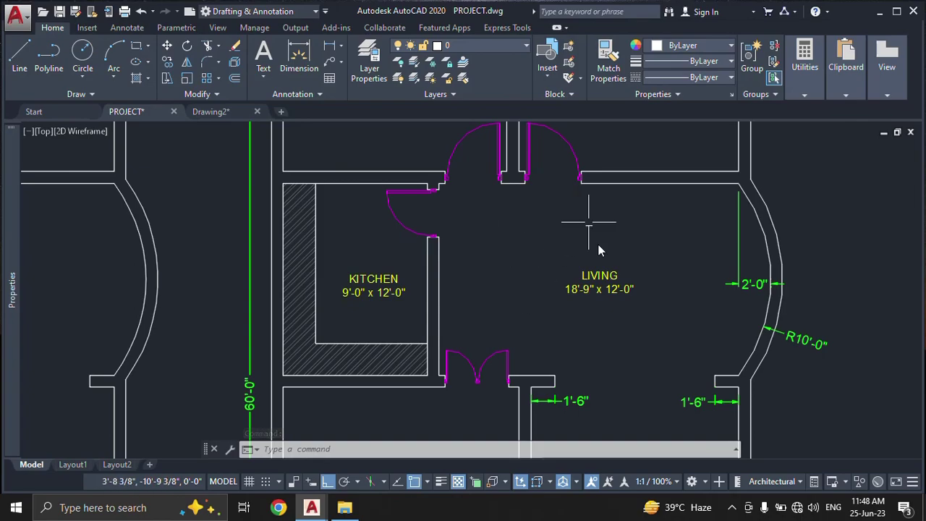
{"action": "left_click", "coordinate": [388, 204]}
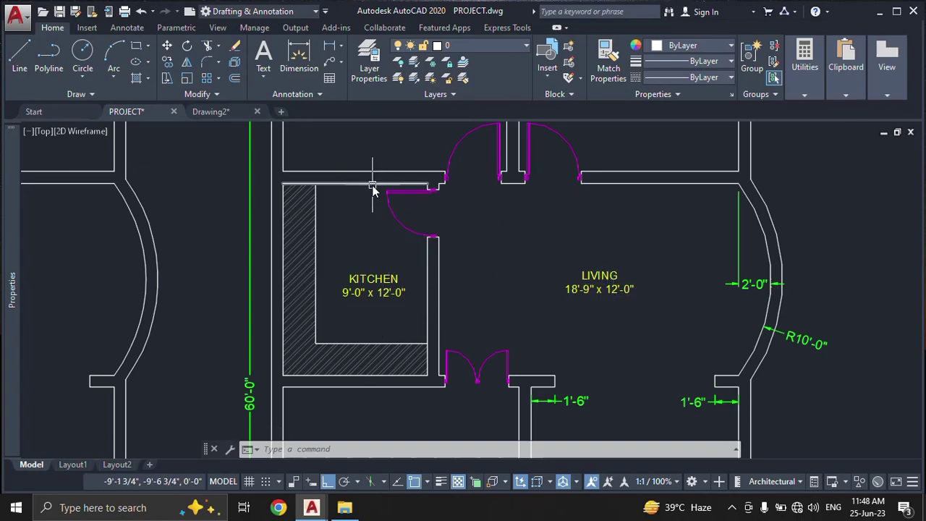
{"action": "middle_click_drag", "start_coordinate": [393, 302], "coordinate": [392, 249]}
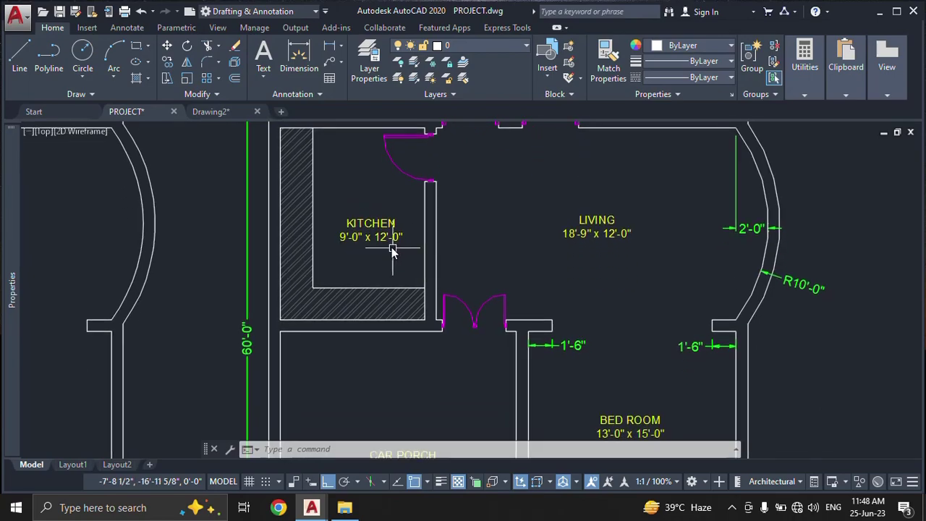
{"action": "left_click", "coordinate": [206, 112]}
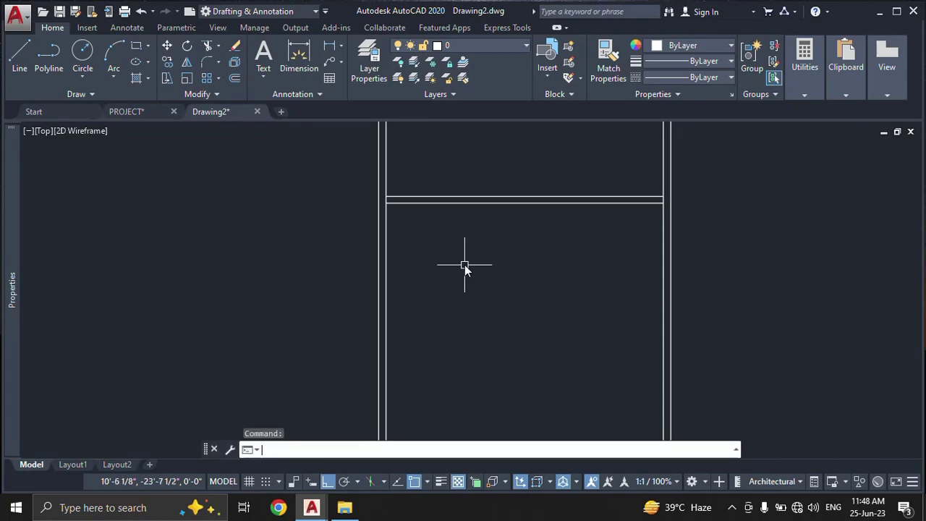
Step: Offset the partition's lower line 12' downward
{"action": "type", "text": "o"}
{"action": "key", "text": "Return"}
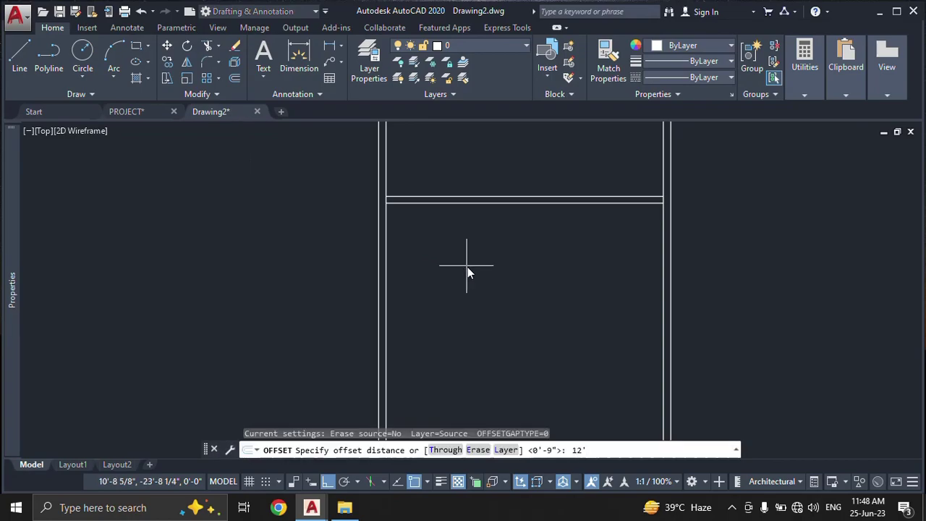
{"action": "key", "text": "Return"}
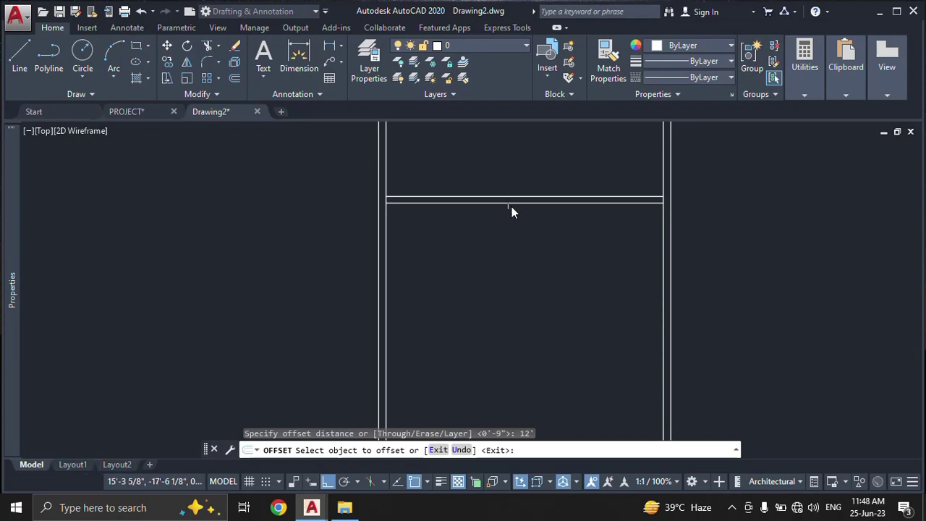
{"action": "left_click", "coordinate": [511, 203]}
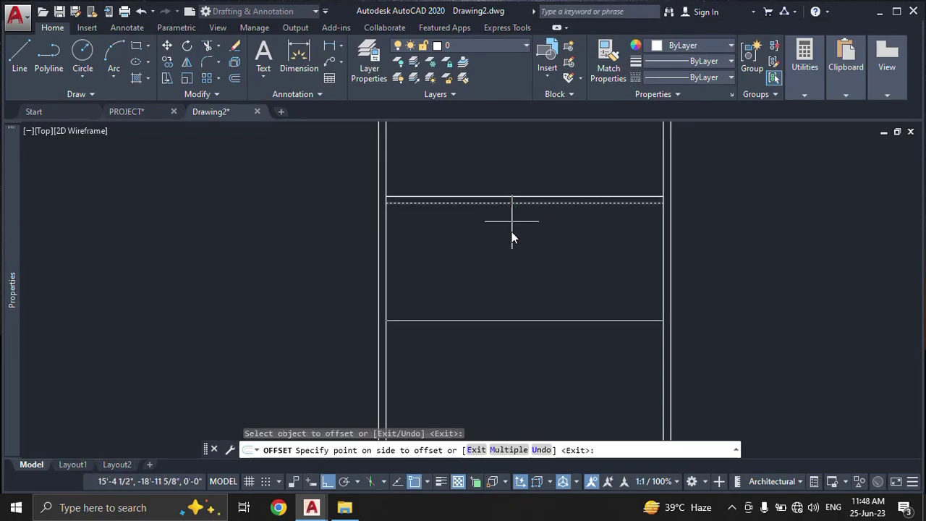
{"action": "left_click", "coordinate": [511, 282]}
{"action": "key", "text": "Escape"}
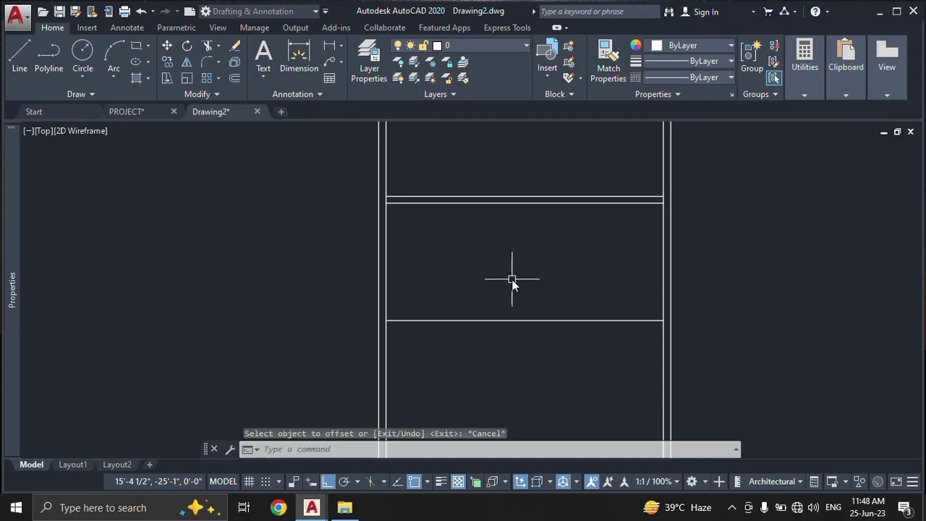
Step: Offset that new line 9 inches down to form the 9-inch wall
{"action": "type", "text": "o"}
{"action": "key", "text": "Return"}
{"action": "type", "text": "9"}
{"action": "key", "text": "Return"}
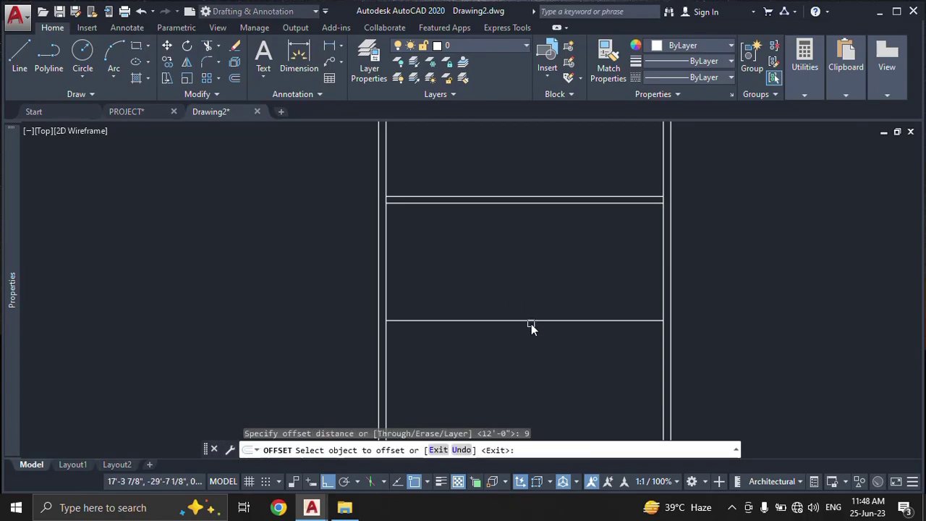
{"action": "left_click", "coordinate": [532, 323]}
{"action": "left_click", "coordinate": [528, 339]}
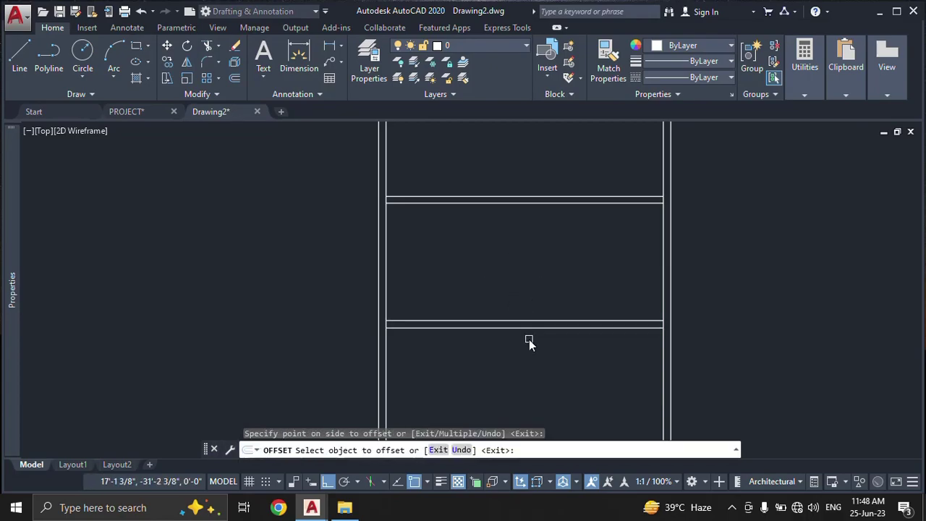
{"action": "key", "text": "Escape"}
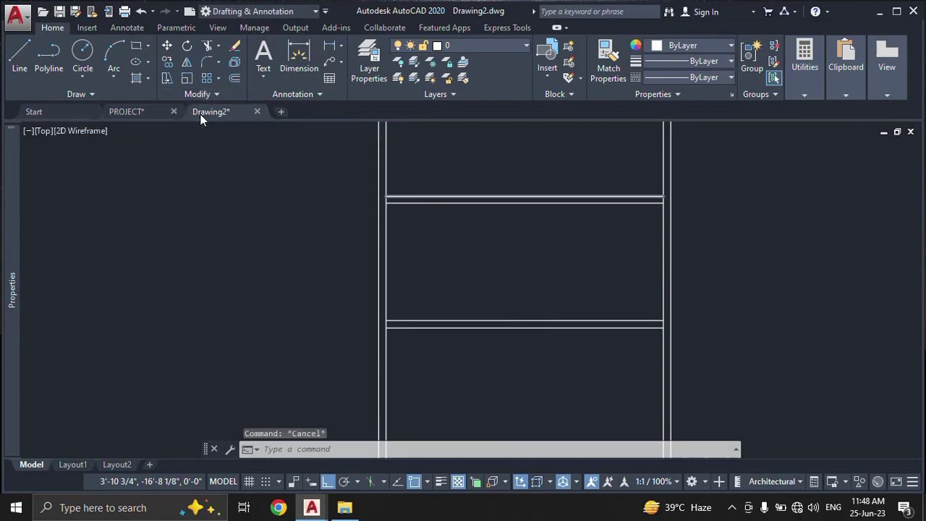
Step: Pan PROJECT to the car porch and 13'-0" x 15'-0" bedroom, then return to Drawing2
{"action": "left_click", "coordinate": [132, 115]}
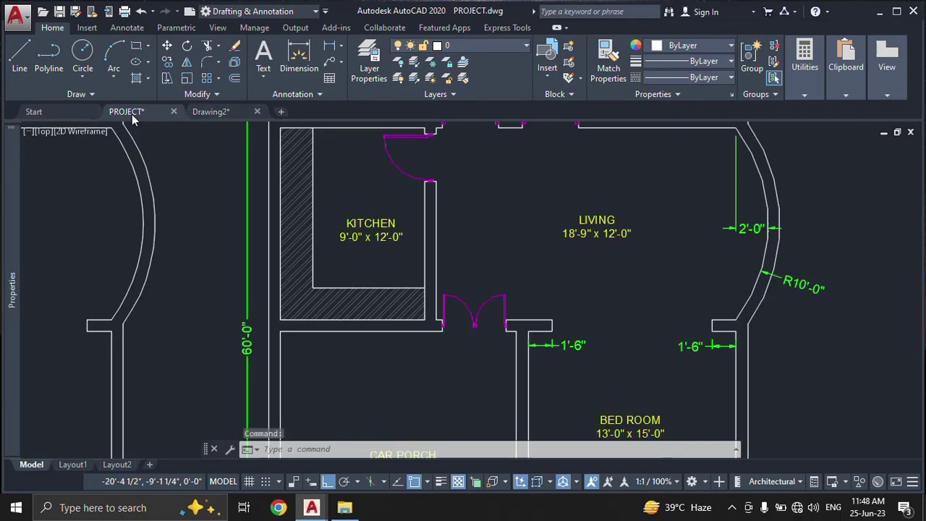
{"action": "middle_click_drag", "start_coordinate": [487, 326], "coordinate": [458, 159]}
{"action": "scroll", "coordinate": [519, 278], "scroll_direction": "down", "scroll_amount": 2}
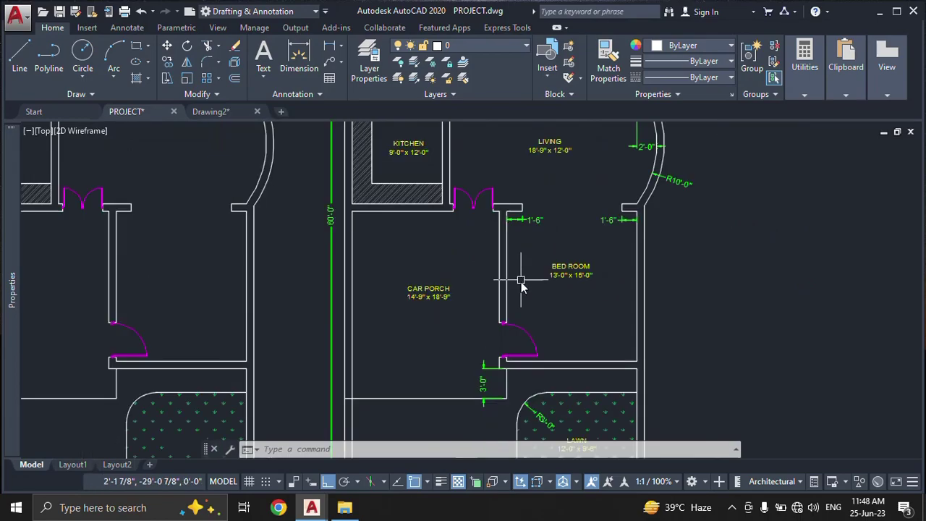
{"action": "middle_click_drag", "start_coordinate": [521, 283], "coordinate": [516, 271]}
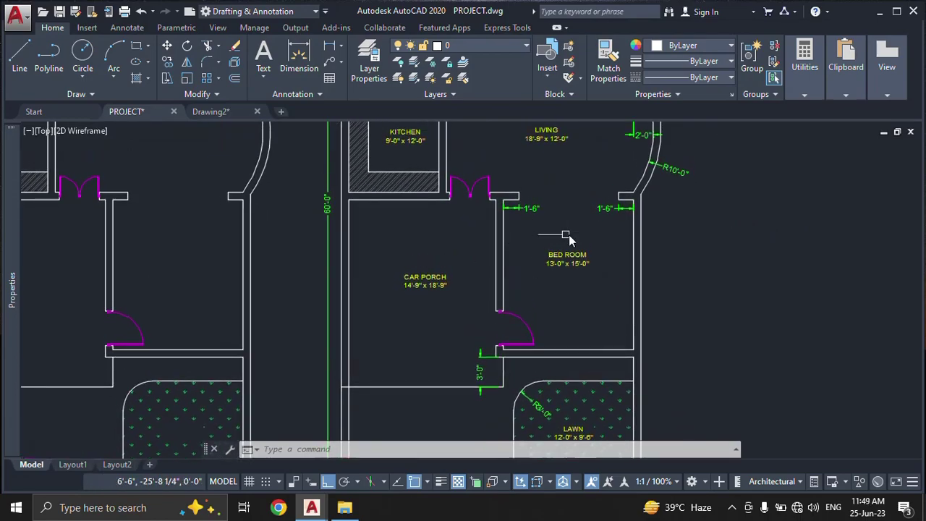
{"action": "scroll", "coordinate": [567, 238], "scroll_direction": "up", "scroll_amount": 2}
{"action": "middle_click_drag", "start_coordinate": [572, 237], "coordinate": [576, 239]}
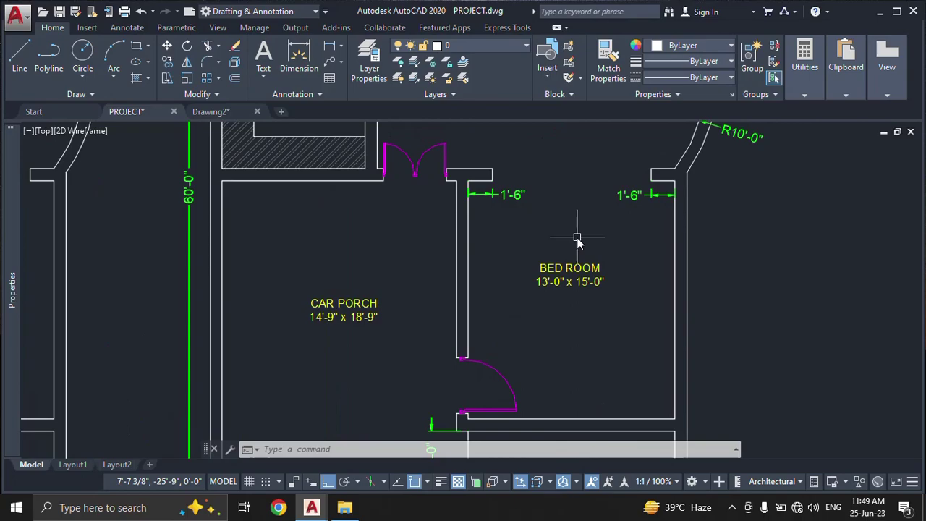
{"action": "left_click", "coordinate": [201, 116]}
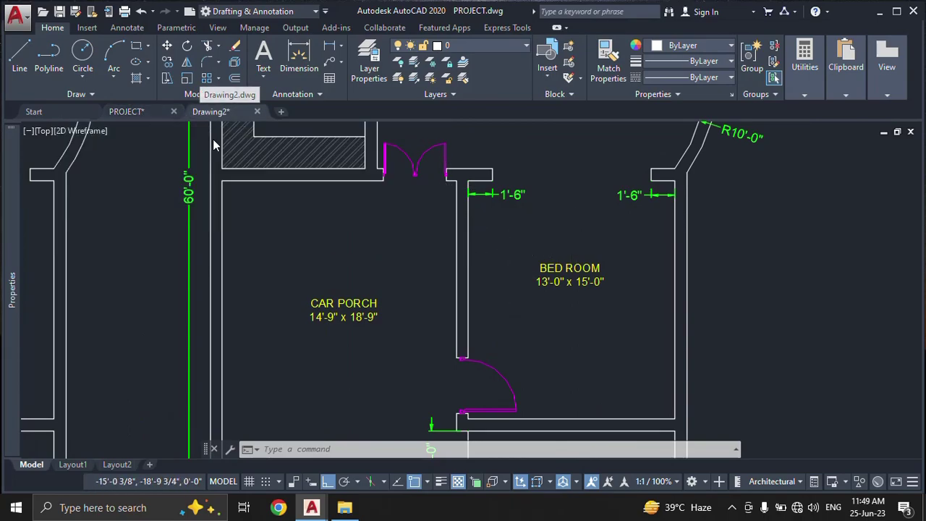
Step: Offset the lower horizontal wall line 15 feet downward
{"action": "middle_click_drag", "start_coordinate": [482, 275], "coordinate": [478, 171]}
{"action": "type", "text": "o"}
{"action": "key", "text": "Return"}
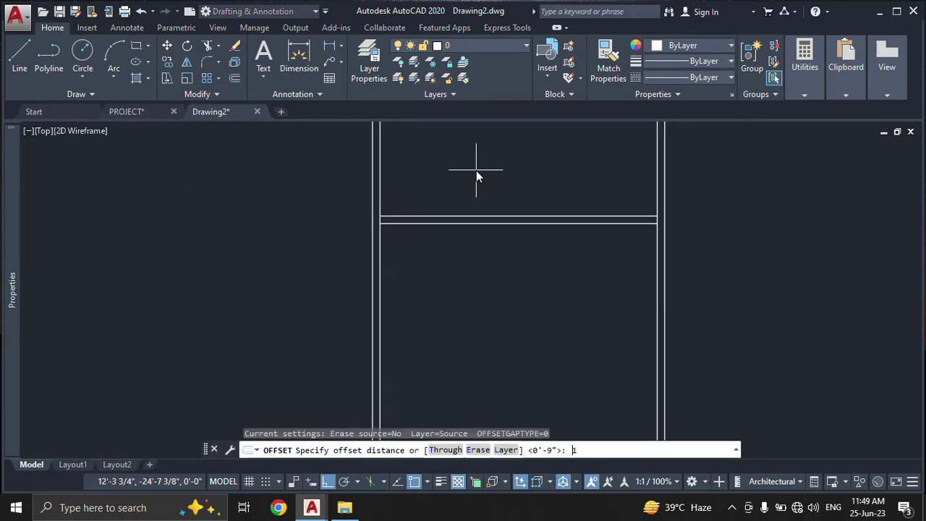
{"action": "type", "text": "5'"}
{"action": "key", "text": "Return"}
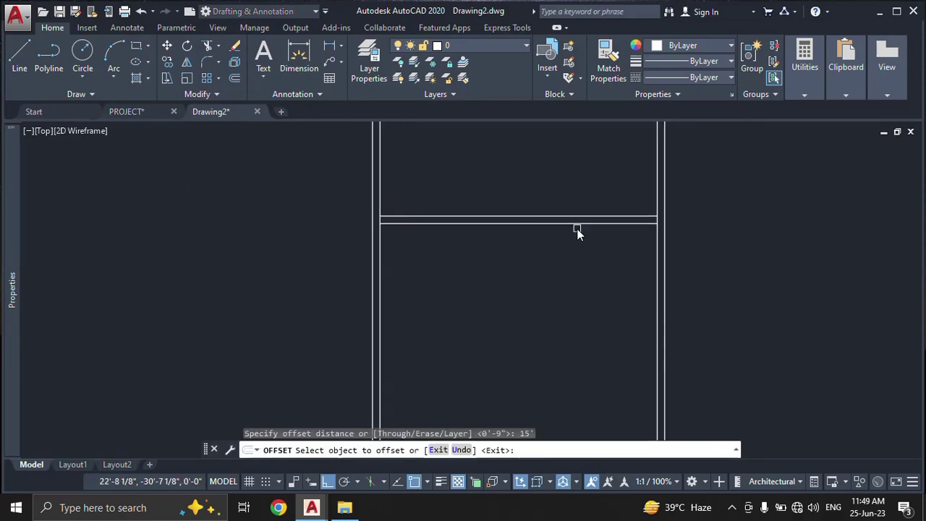
{"action": "left_click", "coordinate": [581, 225]}
{"action": "left_click", "coordinate": [575, 284]}
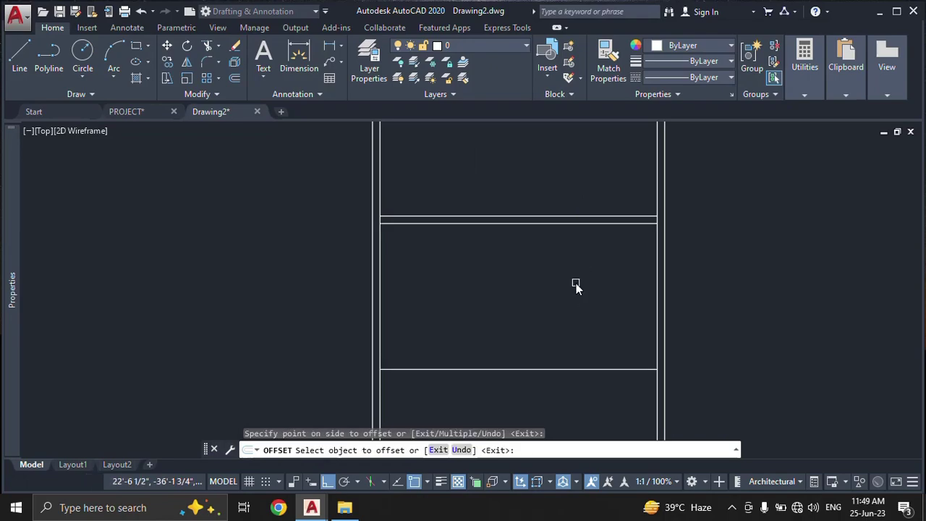
{"action": "key", "text": "Escape"}
Step: Offset the new line 9 inches down to thicken the cross wall, then reframe the layout
{"action": "type", "text": "o"}
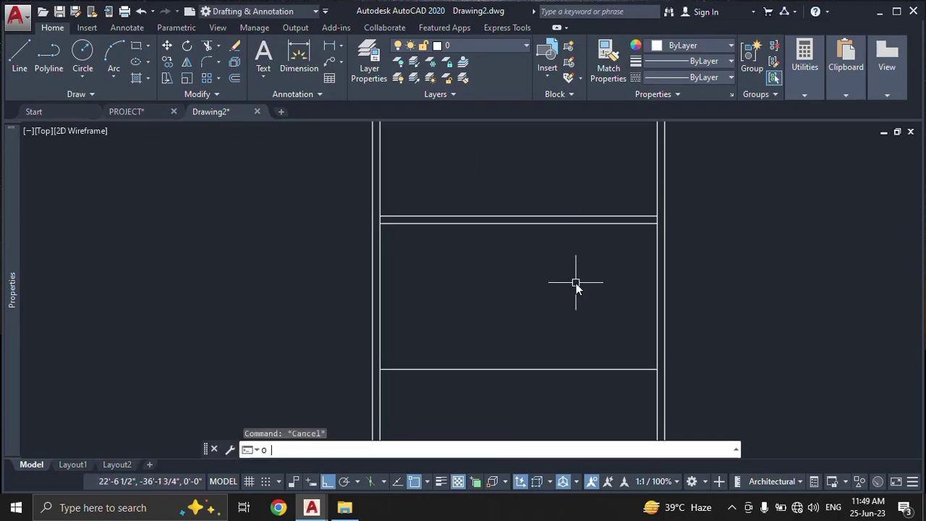
{"action": "key", "text": "Return"}
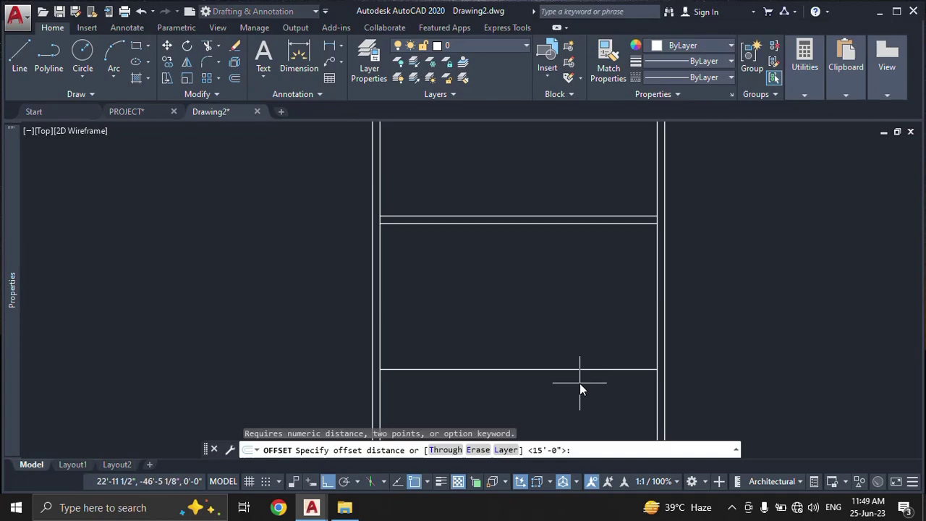
{"action": "type", "text": "9"}
{"action": "key", "text": "Return"}
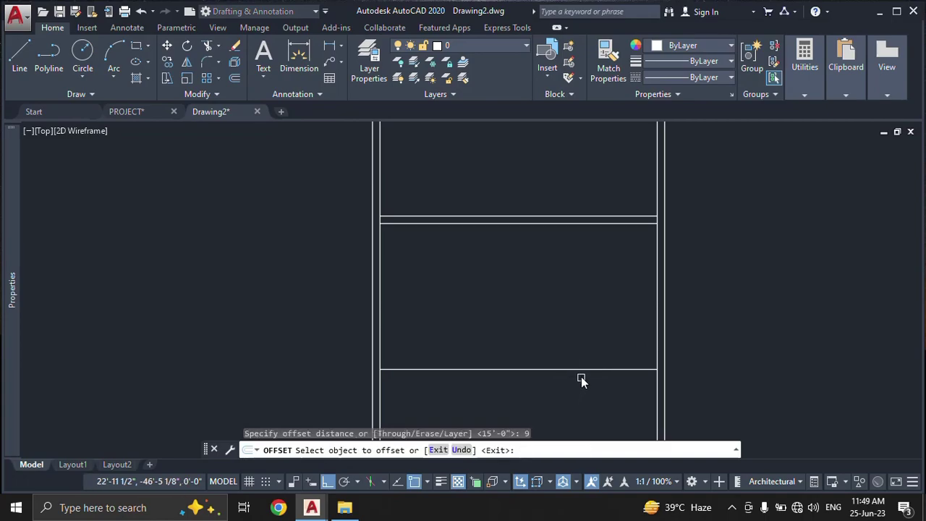
{"action": "left_click", "coordinate": [583, 370]}
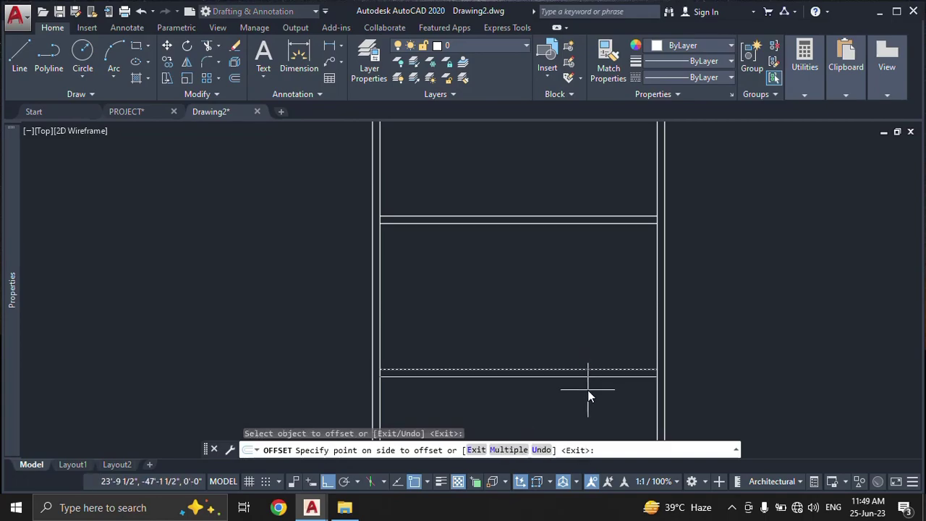
{"action": "left_click", "coordinate": [588, 395]}
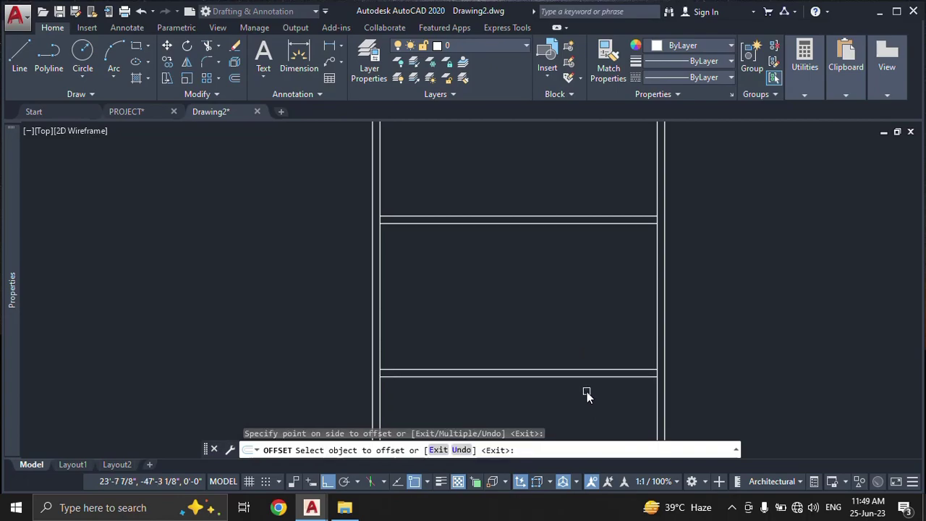
{"action": "key", "text": "Escape"}
{"action": "scroll", "coordinate": [584, 371], "scroll_direction": "down", "scroll_amount": 3}
{"action": "mouse_move", "coordinate": [553, 304]}
{"action": "middle_mouse_down"}
{"action": "mouse_move", "coordinate": [545, 291]}
{"action": "mouse_move", "coordinate": [544, 300]}
{"action": "middle_mouse_up"}
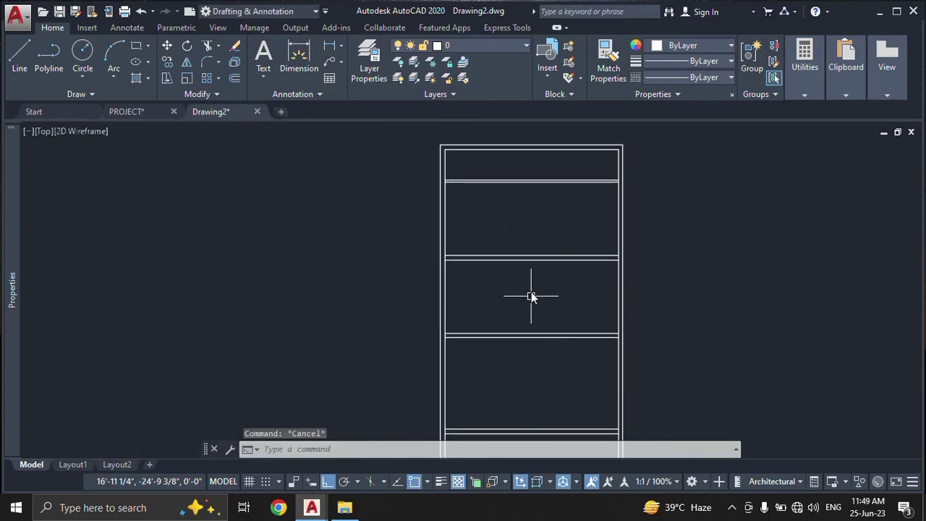
{"action": "scroll", "coordinate": [532, 248], "scroll_direction": "down", "scroll_amount": 2}
{"action": "middle_click_drag", "start_coordinate": [531, 249], "coordinate": [537, 239]}
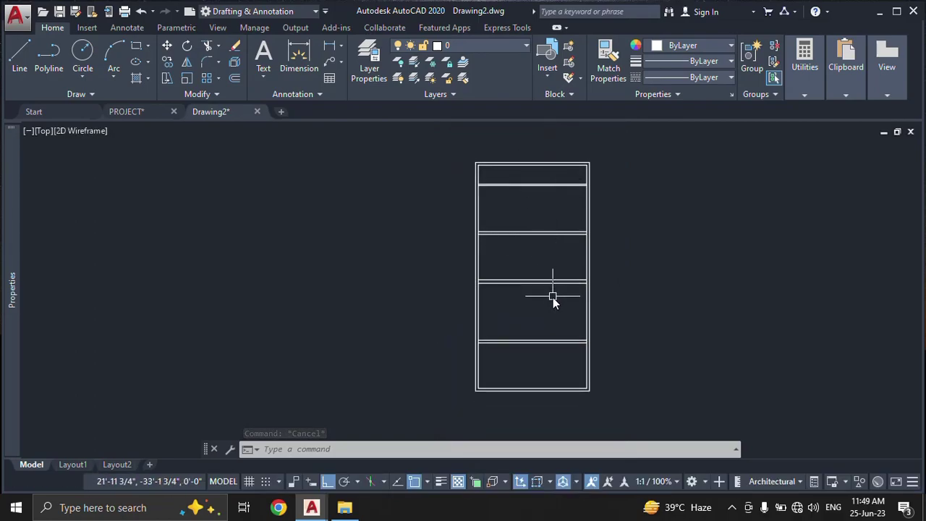
{"action": "scroll", "coordinate": [540, 191], "scroll_direction": "up", "scroll_amount": 2}
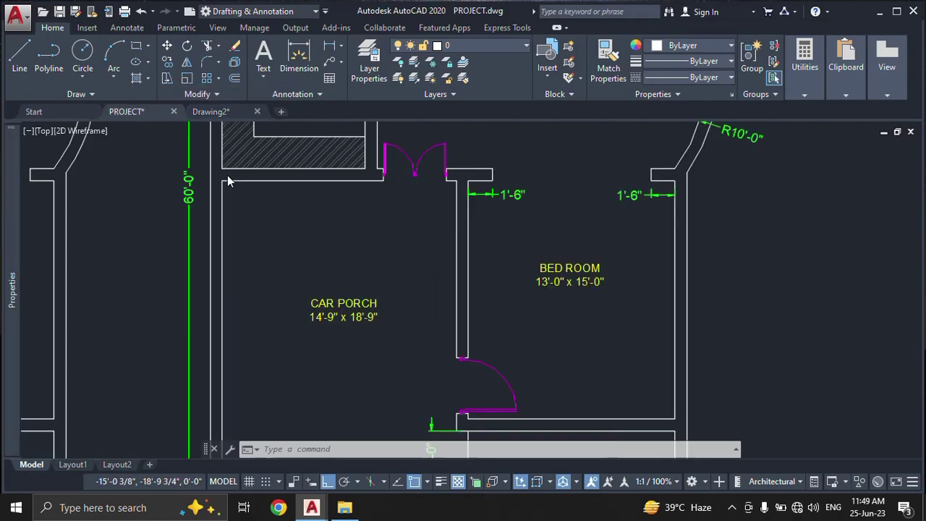
Step: Zoom and pan PROJECT to the two 8'-0" x 5'-0" baths and 5'-0" O.T.S
{"action": "scroll", "coordinate": [408, 244], "scroll_direction": "down", "scroll_amount": 3}
{"action": "scroll", "coordinate": [410, 248], "scroll_direction": "down", "scroll_amount": 2}
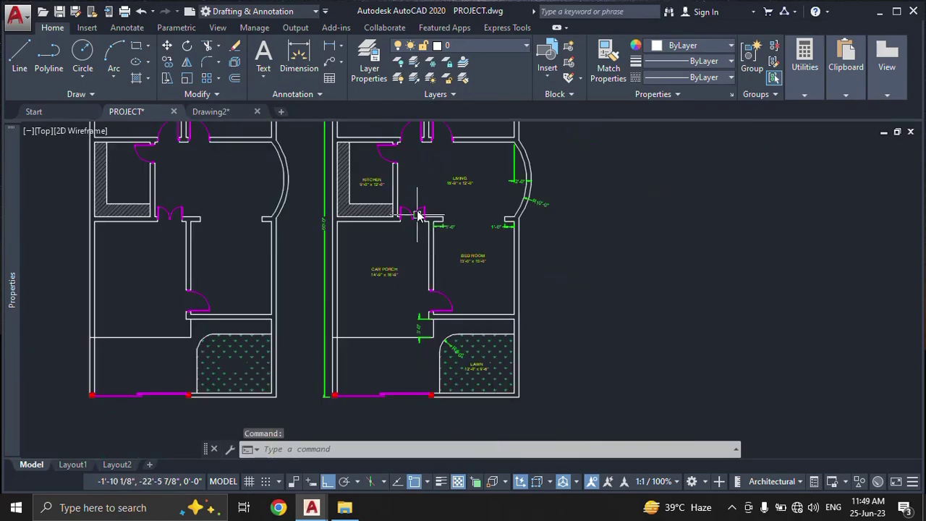
{"action": "scroll", "coordinate": [420, 207], "scroll_direction": "up", "scroll_amount": 2}
{"action": "scroll", "coordinate": [442, 298], "scroll_direction": "down", "scroll_amount": 1}
{"action": "scroll", "coordinate": [390, 181], "scroll_direction": "up", "scroll_amount": 4}
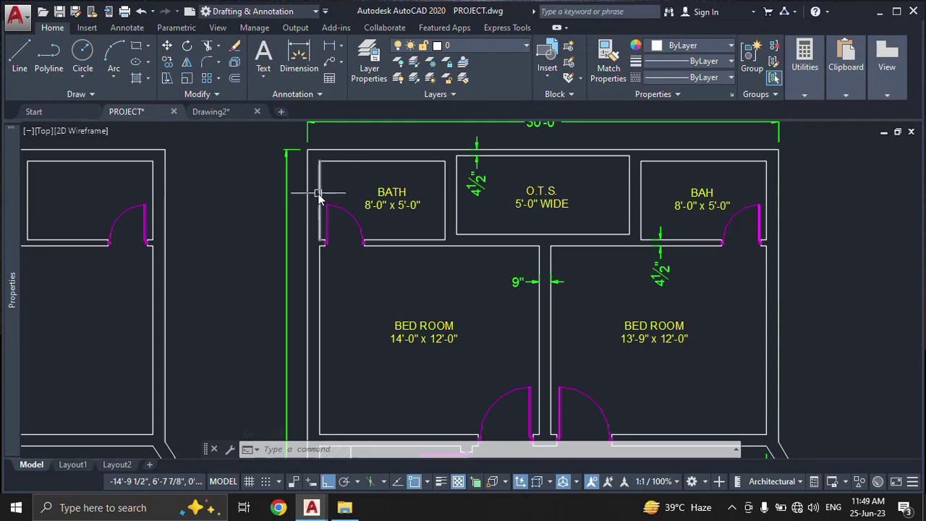
{"action": "scroll", "coordinate": [362, 200], "scroll_direction": "up", "scroll_amount": 2}
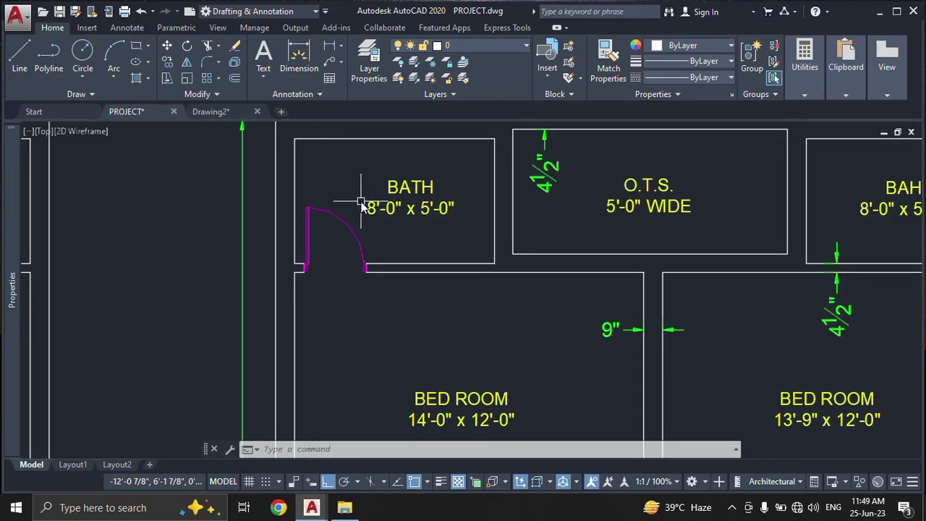
{"action": "middle_click_drag", "start_coordinate": [597, 232], "coordinate": [527, 231]}
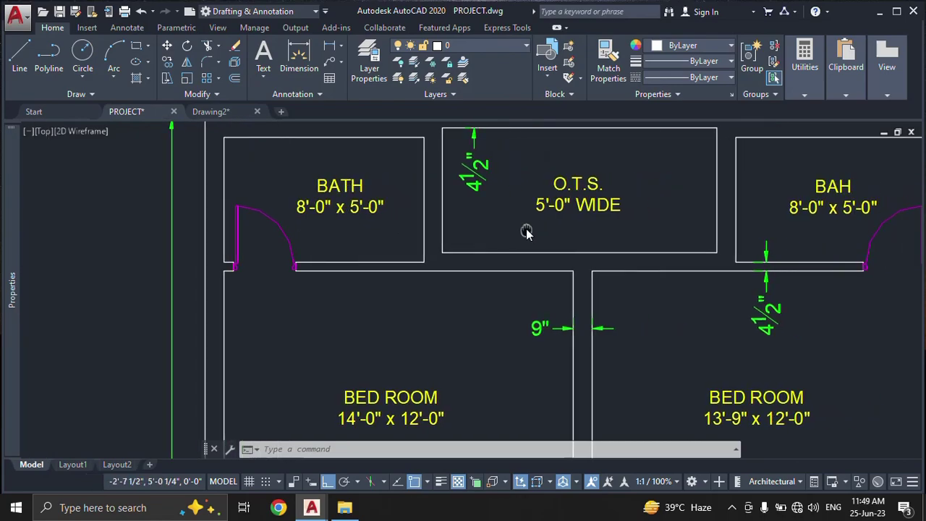
{"action": "mouse_move", "coordinate": [211, 111]}
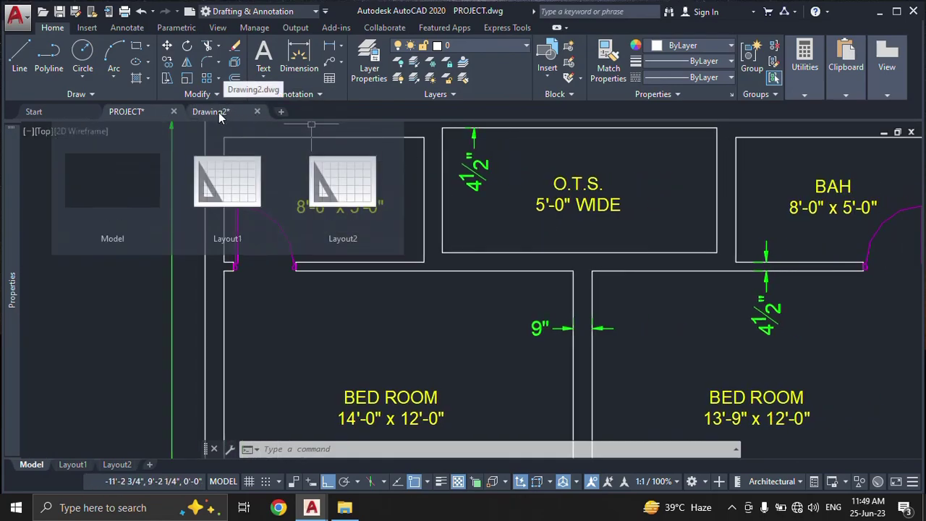
Step: In Drawing2, offset the top room's inner left wall 8 feet to the right
{"action": "left_click", "coordinate": [212, 113]}
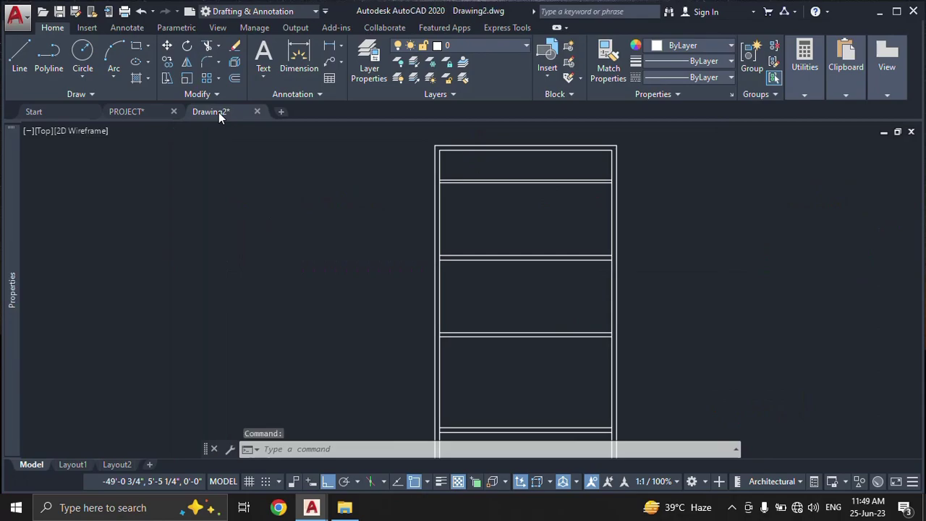
{"action": "scroll", "coordinate": [449, 165], "scroll_direction": "up", "scroll_amount": 4}
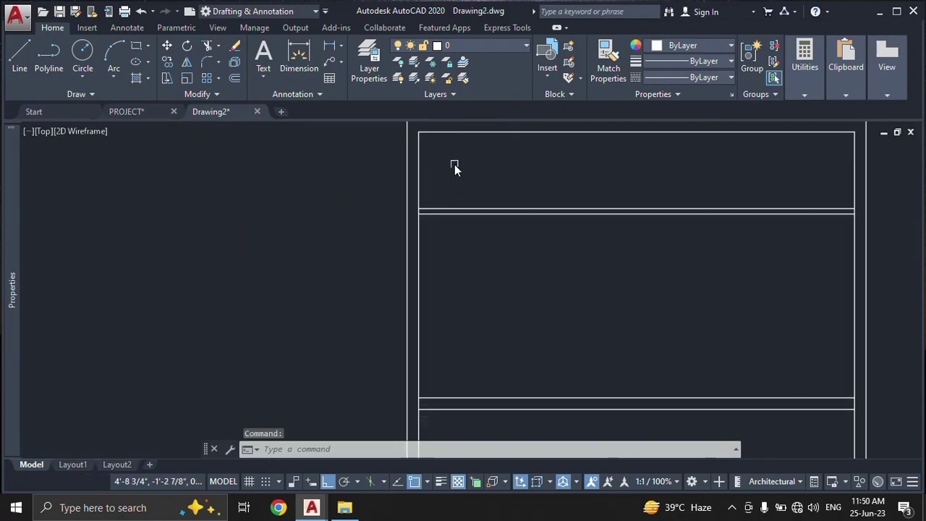
{"action": "middle_click_drag", "start_coordinate": [454, 166], "coordinate": [407, 250]}
{"action": "type", "text": "o"}
{"action": "key", "text": "Return"}
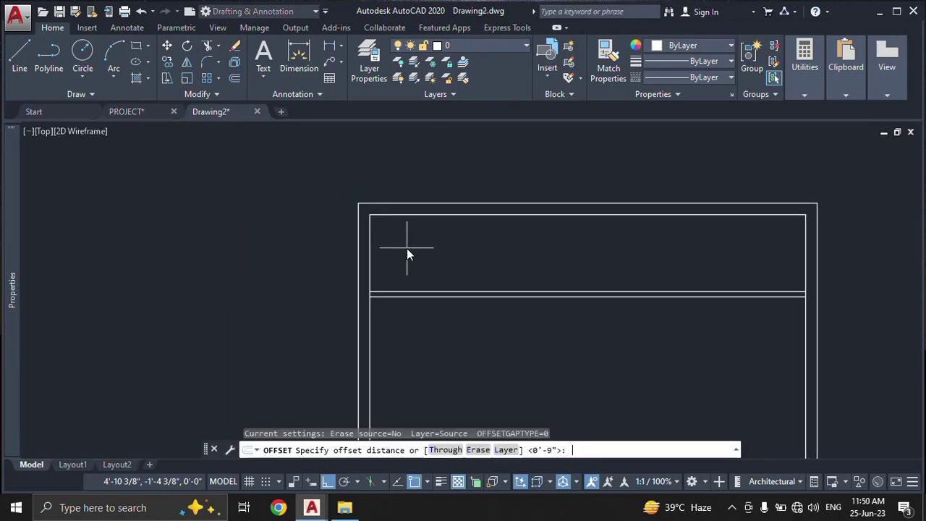
{"action": "key", "text": "Return"}
{"action": "scroll", "coordinate": [397, 247], "scroll_direction": "up", "scroll_amount": 1}
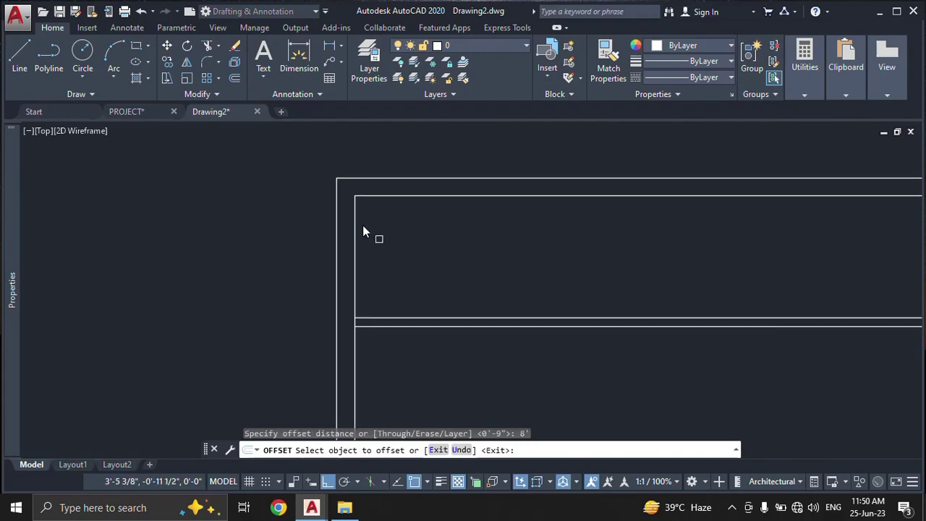
{"action": "left_click", "coordinate": [354, 214]}
{"action": "left_click", "coordinate": [447, 232]}
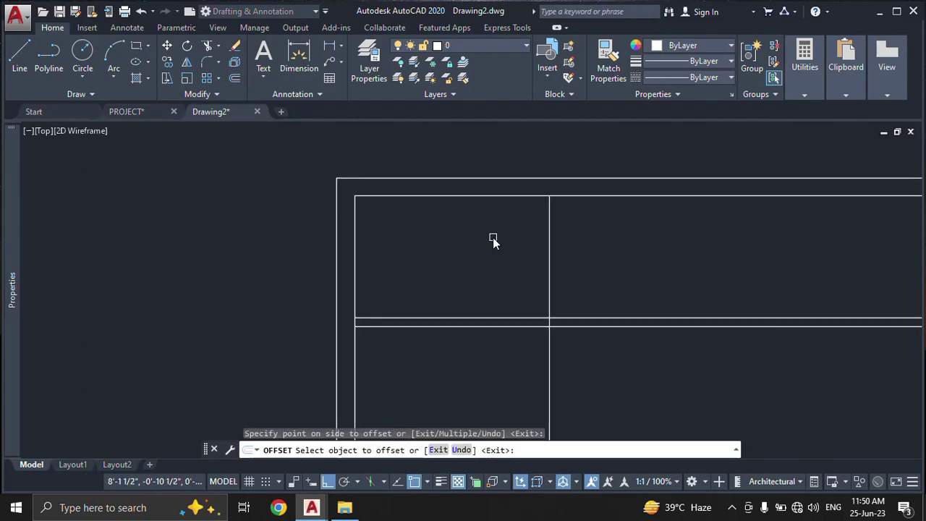
{"action": "key", "text": "Escape"}
Step: Offset that line 9 inches right to form the partition, then return to PROJECT
{"action": "scroll", "coordinate": [493, 237], "scroll_direction": "down", "scroll_amount": 1}
{"action": "middle_click_drag", "start_coordinate": [497, 245], "coordinate": [449, 253]}
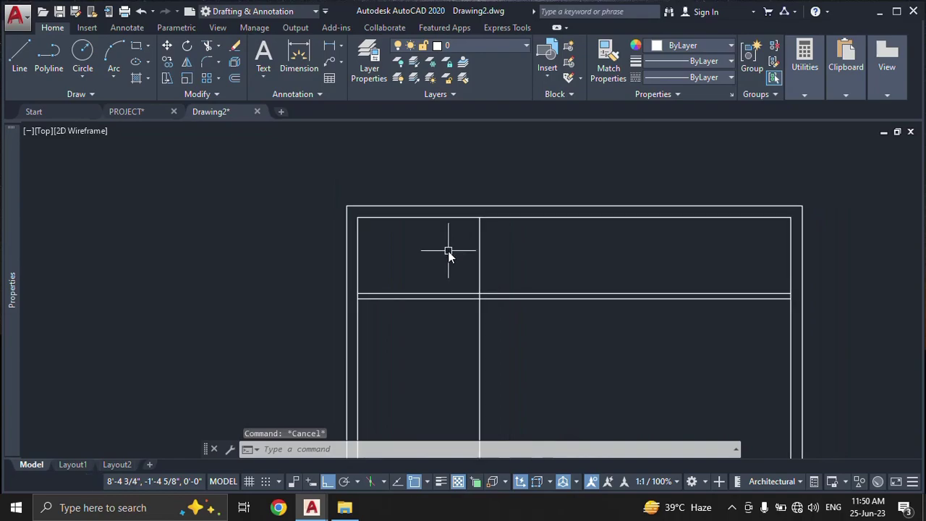
{"action": "type", "text": "o"}
{"action": "key", "text": "Return"}
{"action": "type", "text": "9"}
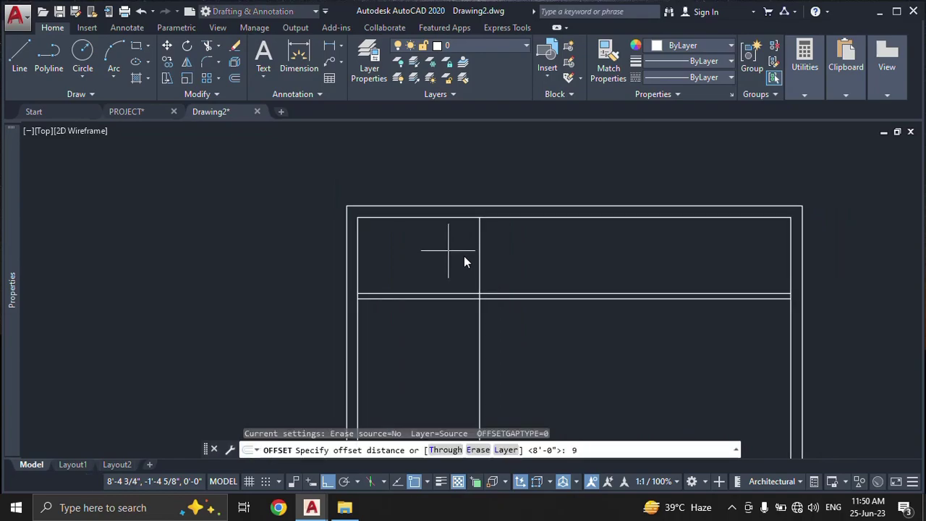
{"action": "key", "text": "Return"}
{"action": "left_click", "coordinate": [479, 255]}
{"action": "left_click", "coordinate": [504, 262]}
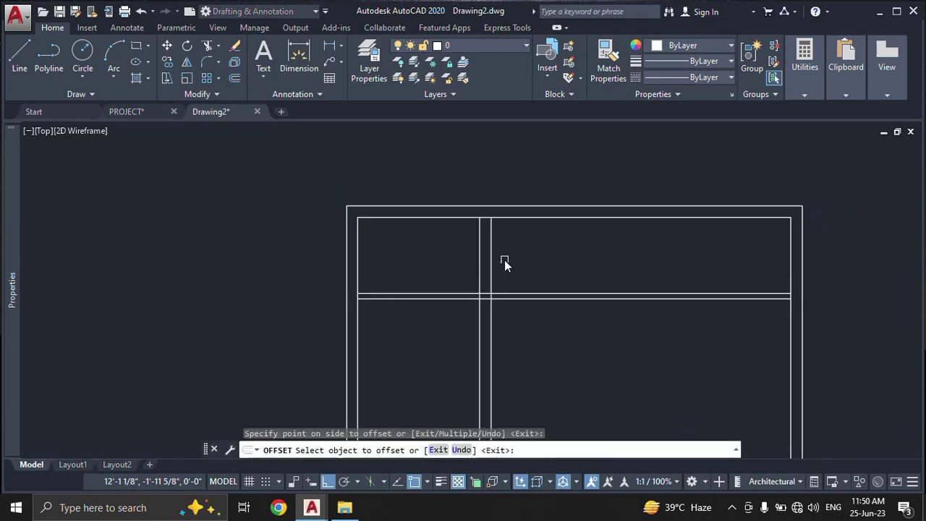
{"action": "key", "text": "Escape"}
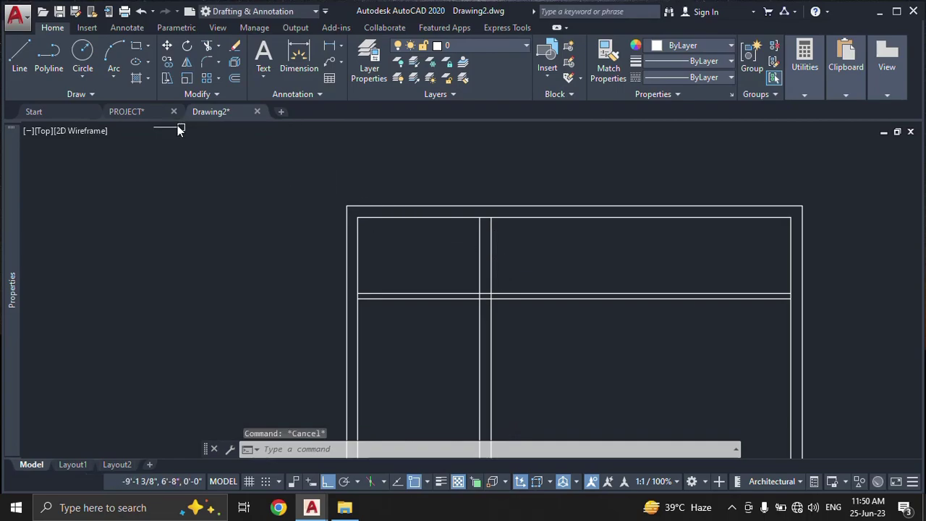
{"action": "left_click", "coordinate": [142, 111]}
{"action": "mouse_move", "coordinate": [389, 200]}
{"action": "middle_mouse_down"}
{"action": "mouse_move", "coordinate": [306, 254]}
{"action": "mouse_move", "coordinate": [344, 257]}
{"action": "middle_mouse_up"}
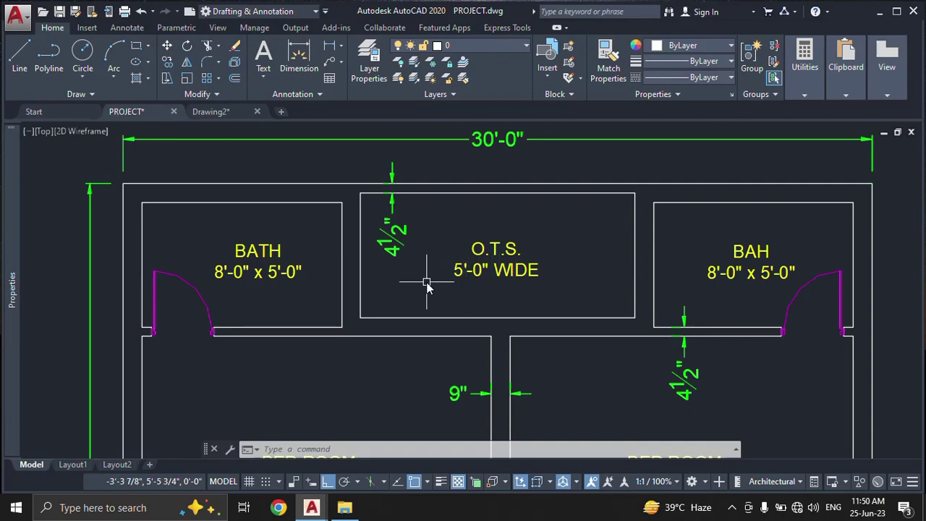
{"action": "middle_click_drag", "start_coordinate": [553, 284], "coordinate": [519, 282]}
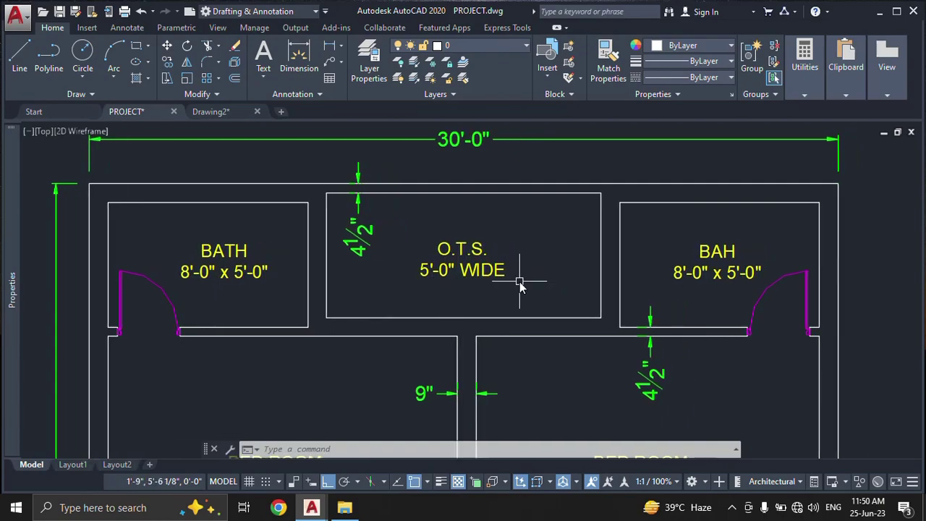
{"action": "middle_click_drag", "start_coordinate": [520, 282], "coordinate": [477, 285]}
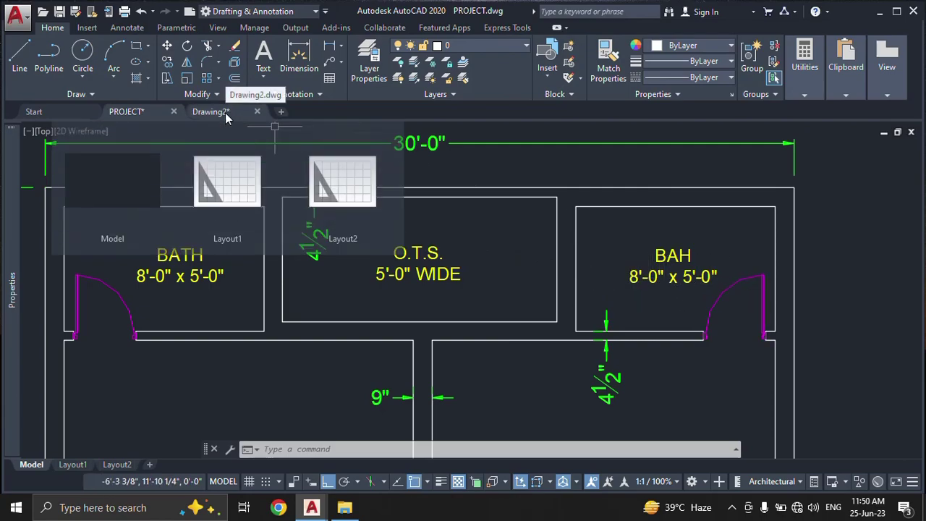
Step: In Drawing2, offset the inner right wall 8 feet to the left
{"action": "left_click", "coordinate": [225, 112]}
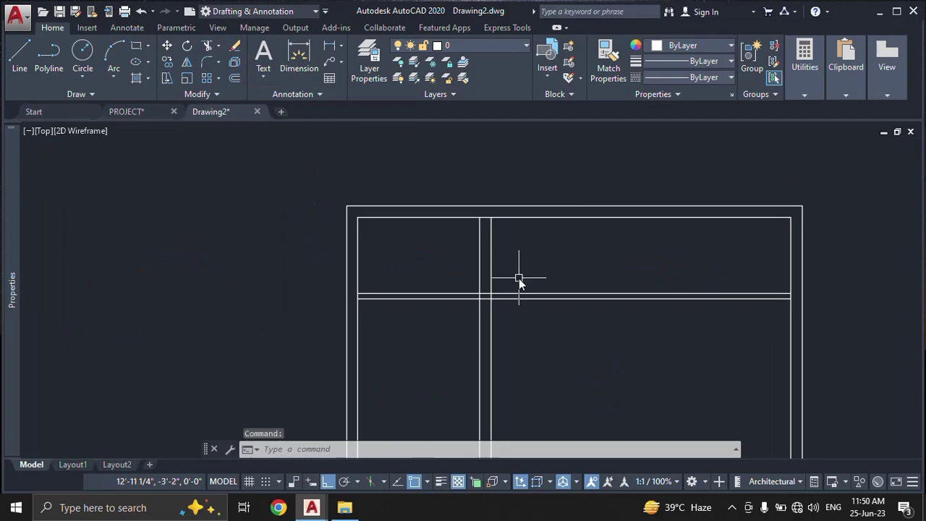
{"action": "type", "text": "o"}
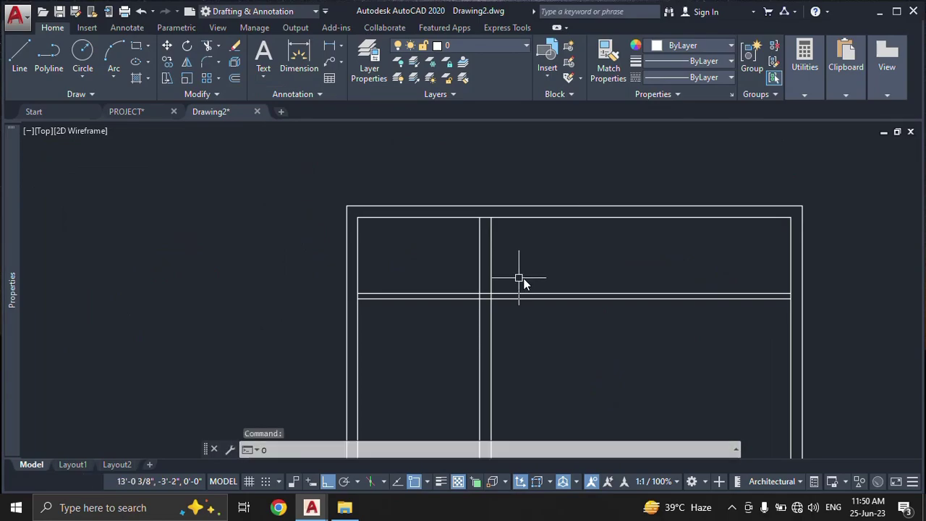
{"action": "key", "text": "Return"}
{"action": "type", "text": "8'"}
{"action": "key", "text": "Return"}
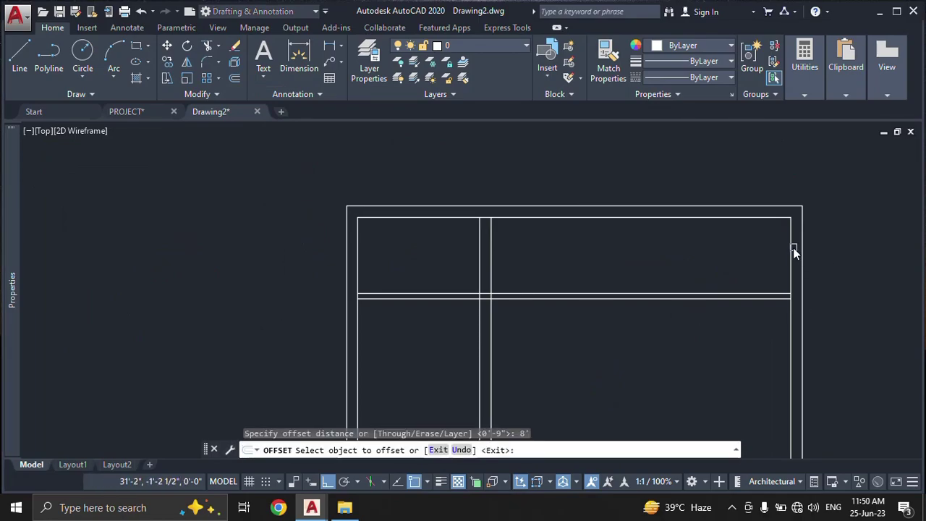
{"action": "left_click", "coordinate": [792, 248]}
{"action": "left_click", "coordinate": [696, 255]}
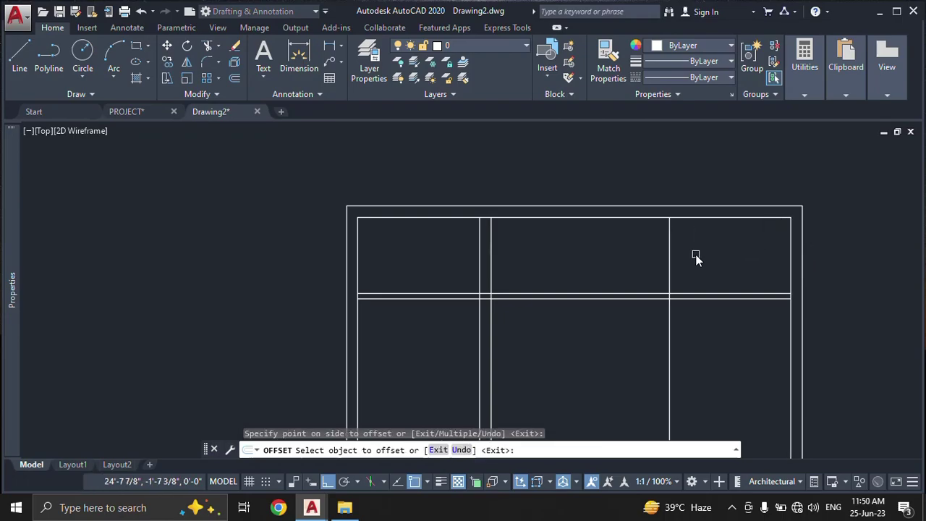
{"action": "key", "text": "Escape"}
{"action": "key", "text": "Escape"}
Step: Offset the new line 9 inches left to complete the wall, then pan and zoom around
{"action": "type", "text": "o"}
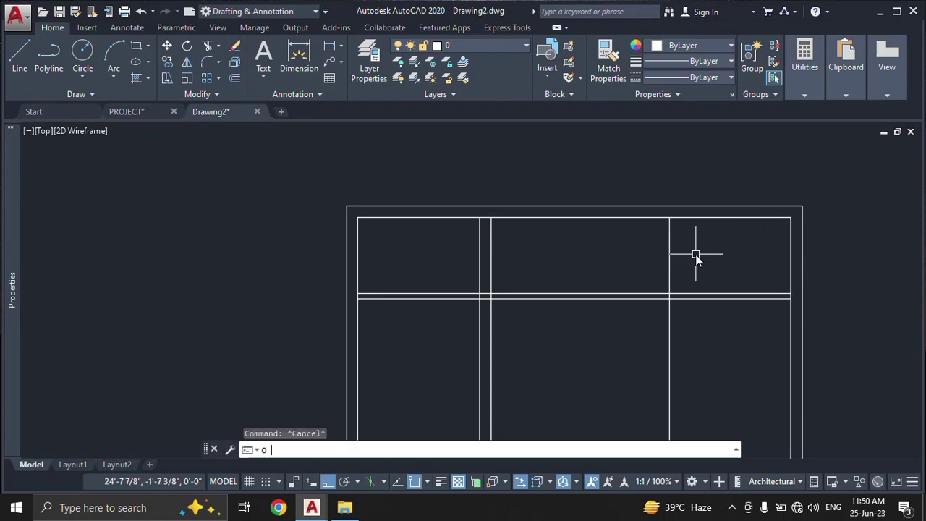
{"action": "key", "text": "Return"}
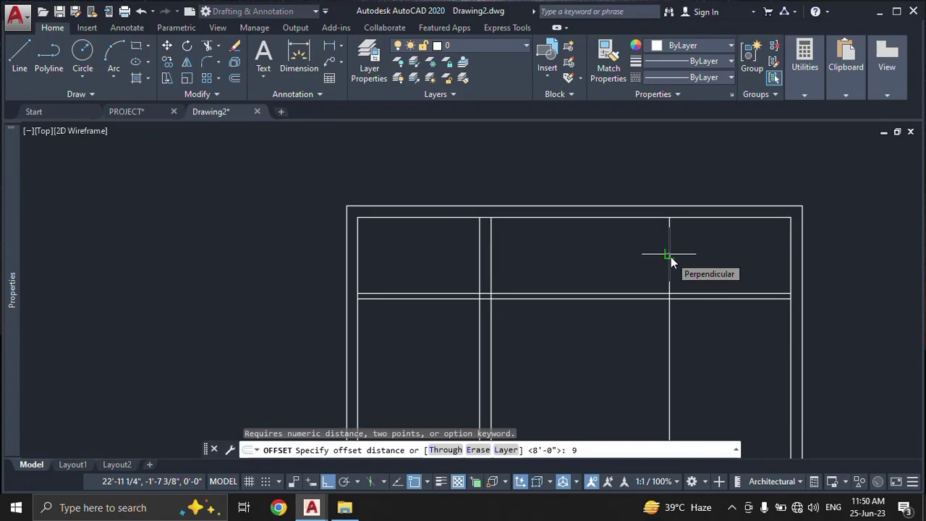
{"action": "key", "text": "Return"}
{"action": "left_click", "coordinate": [670, 257]}
{"action": "left_click", "coordinate": [649, 259]}
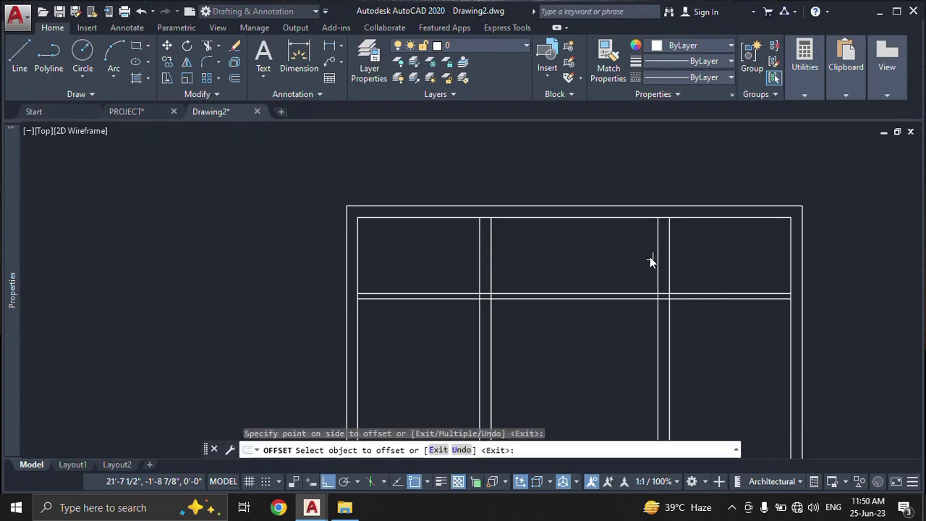
{"action": "key", "text": "Escape"}
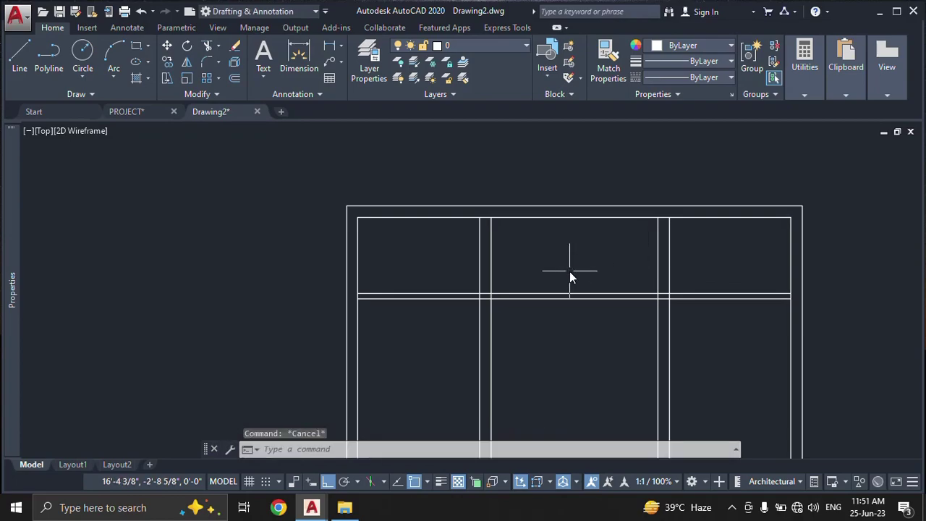
{"action": "middle_click_drag", "start_coordinate": [569, 271], "coordinate": [564, 241]}
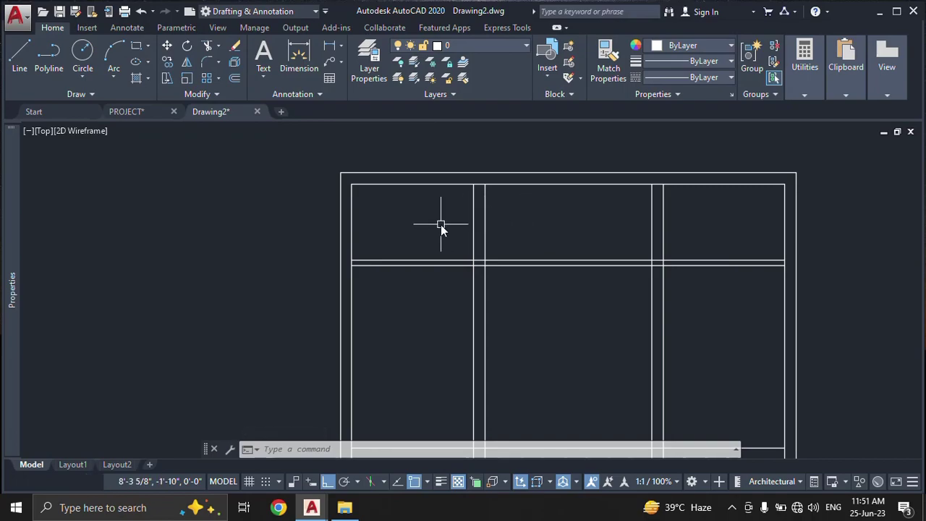
{"action": "scroll", "coordinate": [610, 270], "scroll_direction": "up", "scroll_amount": 2}
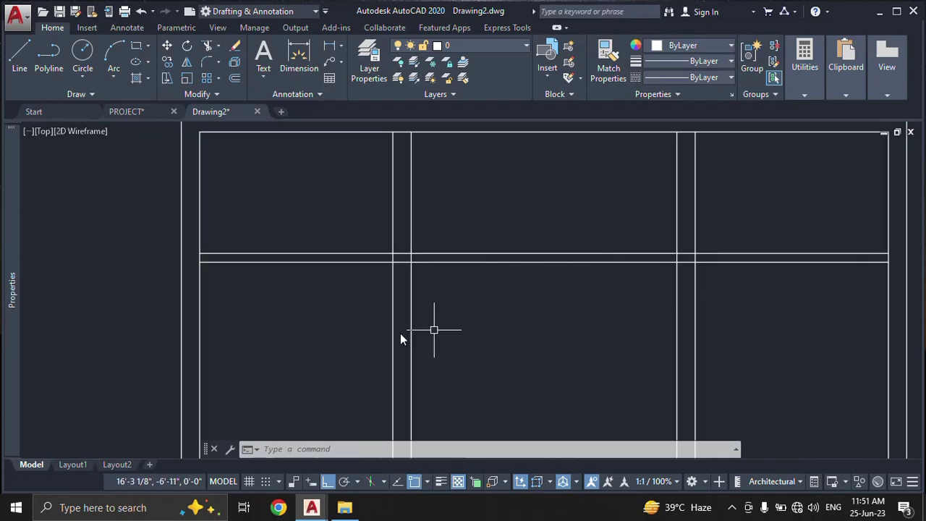
{"action": "scroll", "coordinate": [496, 299], "scroll_direction": "down", "scroll_amount": 1}
{"action": "scroll", "coordinate": [530, 321], "scroll_direction": "down", "scroll_amount": 2}
{"action": "mouse_move", "coordinate": [529, 321]}
{"action": "middle_mouse_down"}
{"action": "mouse_move", "coordinate": [546, 181]}
{"action": "mouse_move", "coordinate": [547, 224]}
{"action": "middle_mouse_up"}
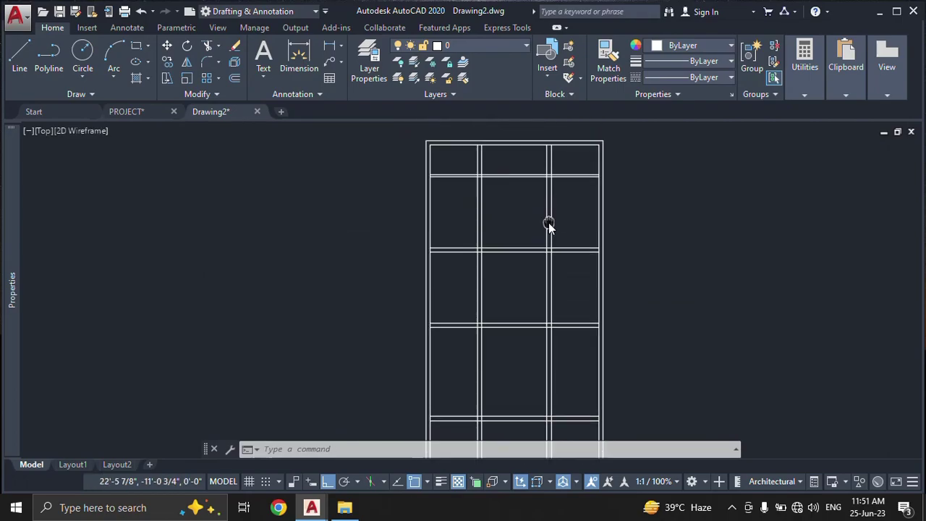
{"action": "scroll", "coordinate": [536, 290], "scroll_direction": "up", "scroll_amount": 5}
{"action": "scroll", "coordinate": [523, 282], "scroll_direction": "up", "scroll_amount": 1}
{"action": "middle_click_drag", "start_coordinate": [523, 283], "coordinate": [542, 294]}
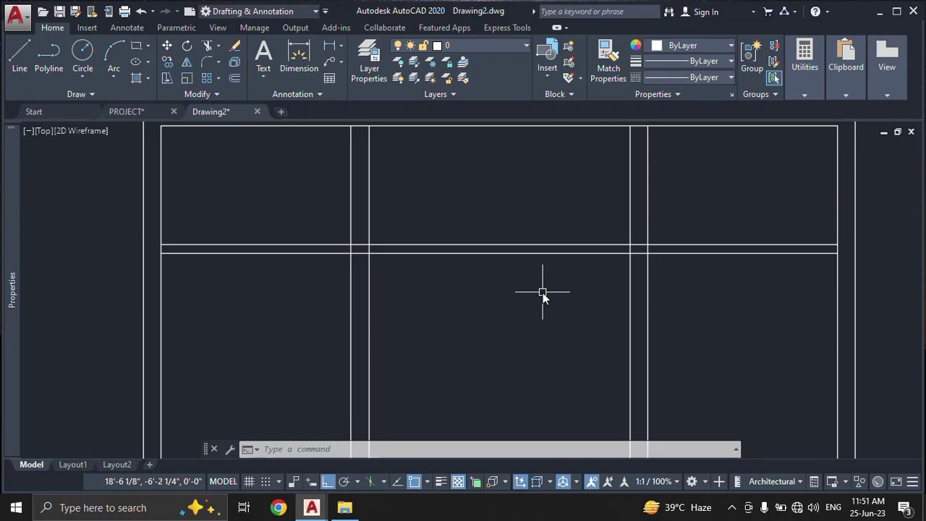
Step: Trim the vertical partition lines below the horizontal wall, using it as cutting edge
{"action": "type", "text": "rr"}
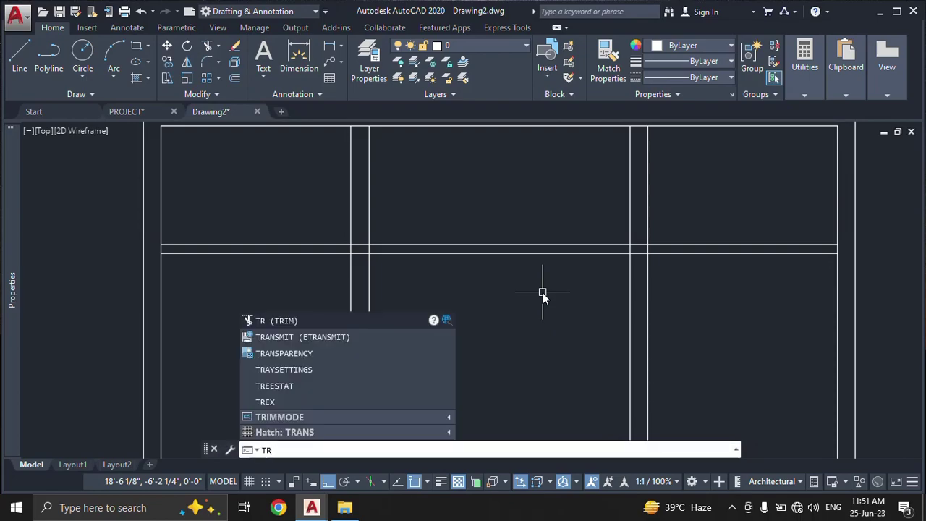
{"action": "key", "text": "Return"}
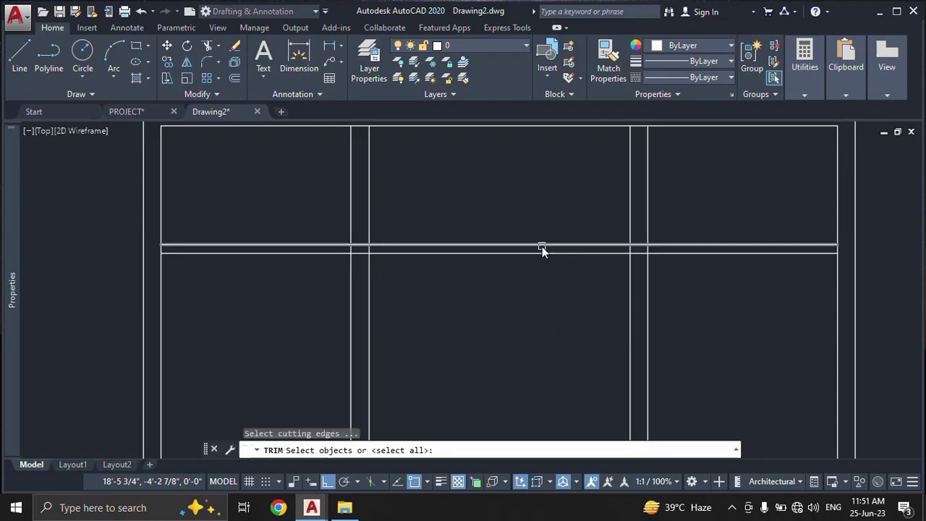
{"action": "left_click", "coordinate": [541, 246]}
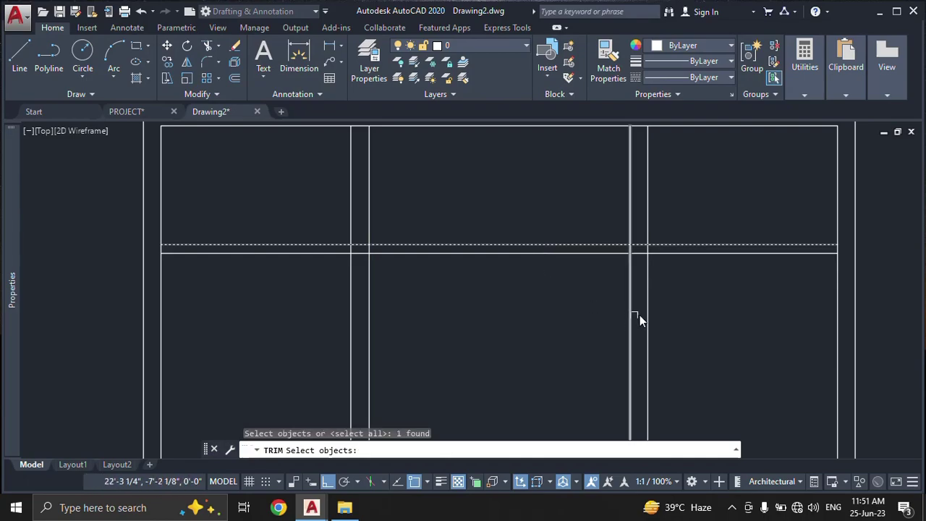
{"action": "key", "text": "Return"}
{"action": "left_click", "coordinate": [692, 299]}
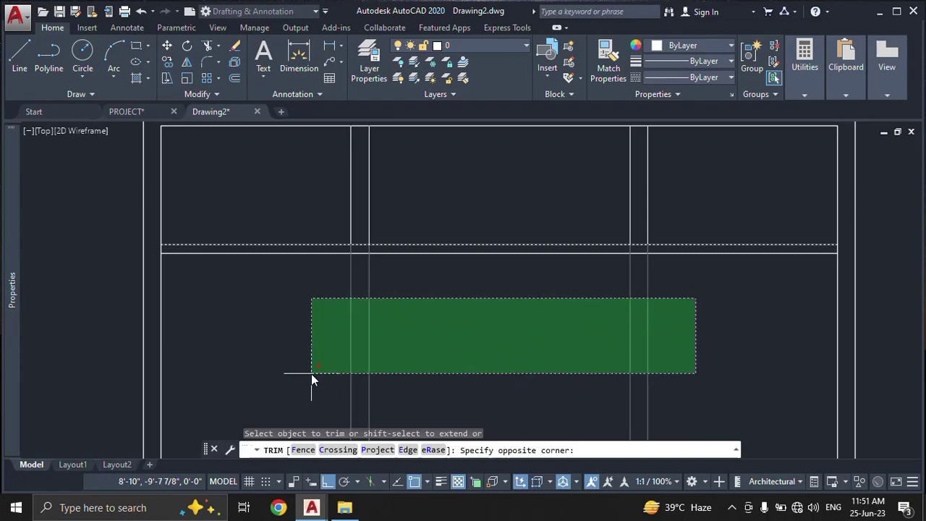
{"action": "scroll", "coordinate": [312, 371], "scroll_direction": "down", "scroll_amount": 2}
{"action": "middle_click_drag", "start_coordinate": [313, 357], "coordinate": [393, 181]}
{"action": "scroll", "coordinate": [395, 192], "scroll_direction": "down", "scroll_amount": 3}
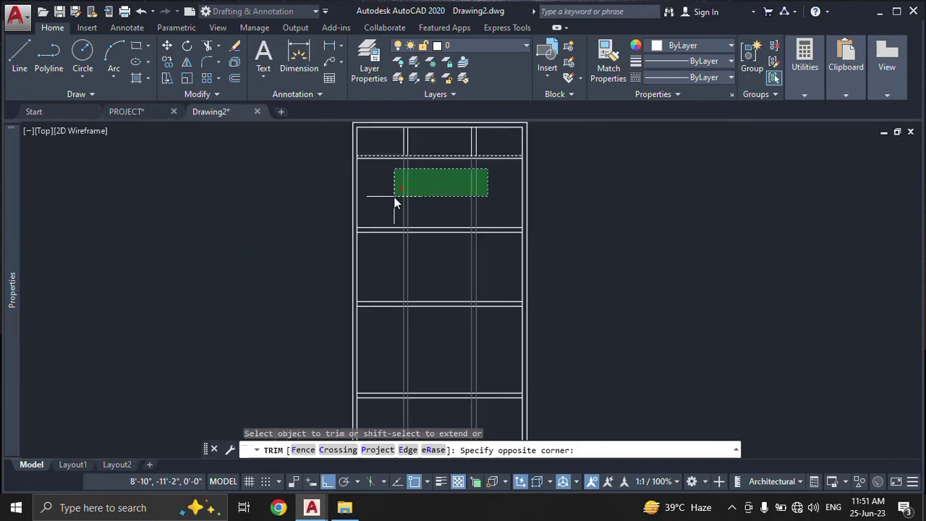
{"action": "left_click", "coordinate": [394, 196]}
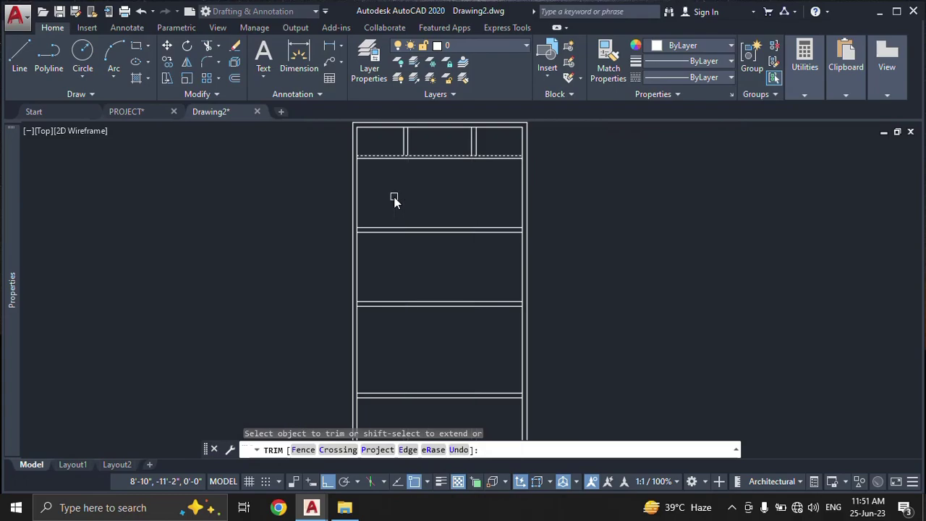
{"action": "key", "text": "Return"}
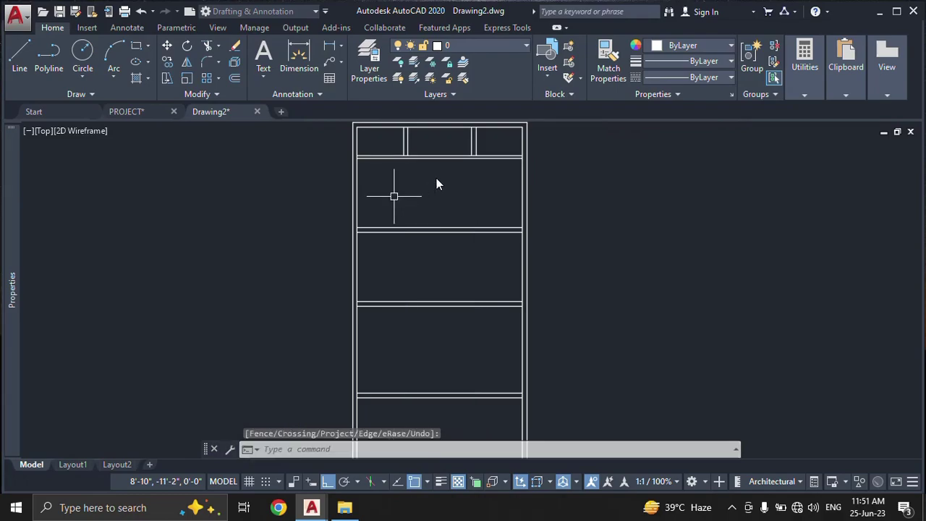
Step: Reframe the trimmed plan and switch to the PROJECT reference plan
{"action": "middle_click_drag", "start_coordinate": [438, 182], "coordinate": [439, 268]}
{"action": "scroll", "coordinate": [417, 247], "scroll_direction": "up", "scroll_amount": 2}
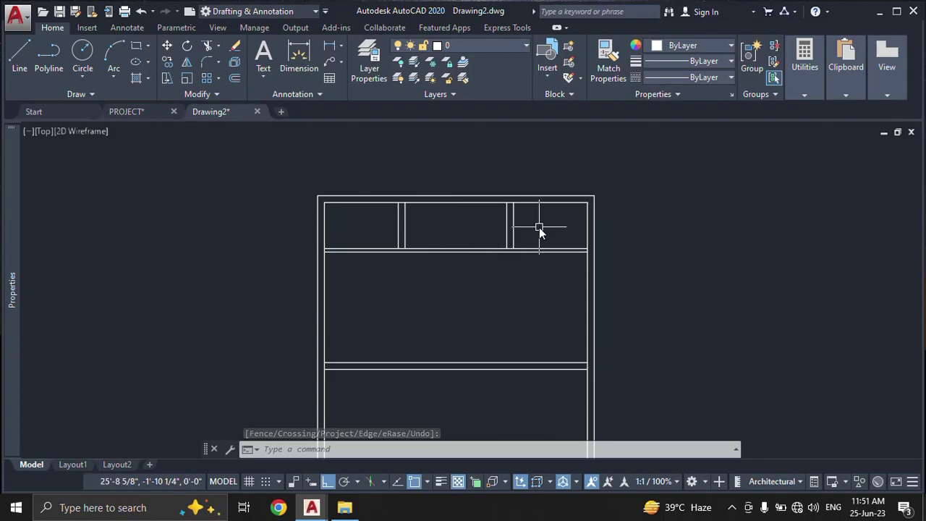
{"action": "scroll", "coordinate": [470, 266], "scroll_direction": "up", "scroll_amount": 2}
{"action": "middle_click_drag", "start_coordinate": [454, 289], "coordinate": [448, 265]}
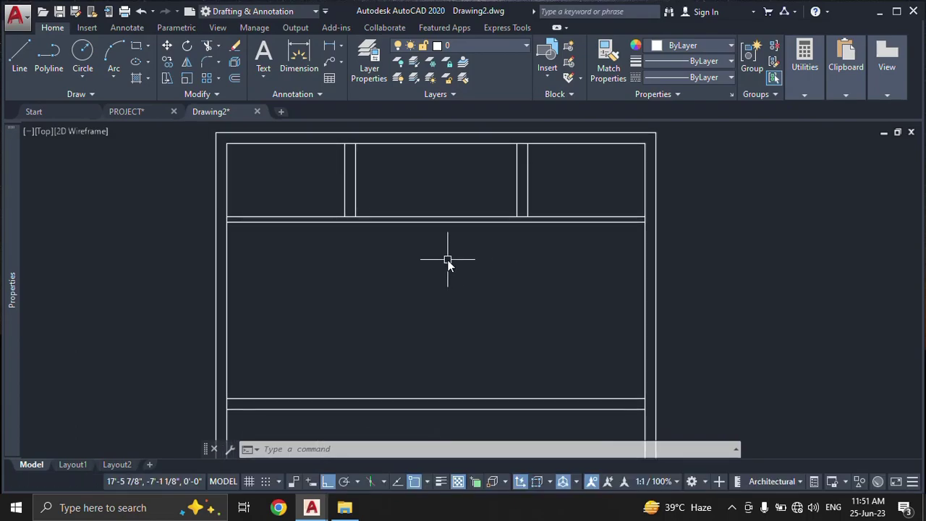
{"action": "left_click", "coordinate": [126, 111]}
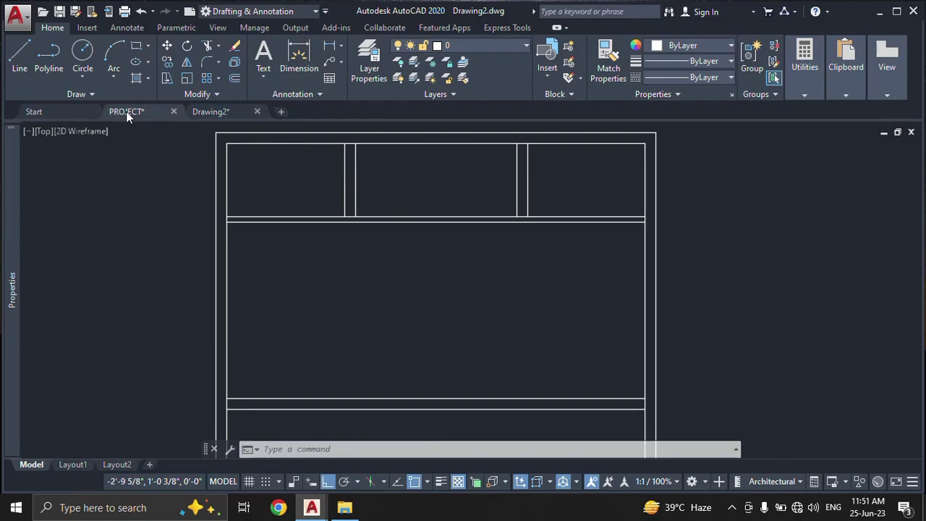
Step: Check the 14'-0" bedroom width on PROJECT, then start a 14-foot offset in Drawing2
{"action": "scroll", "coordinate": [533, 367], "scroll_direction": "down", "scroll_amount": 2}
{"action": "middle_click_drag", "start_coordinate": [587, 413], "coordinate": [570, 259]}
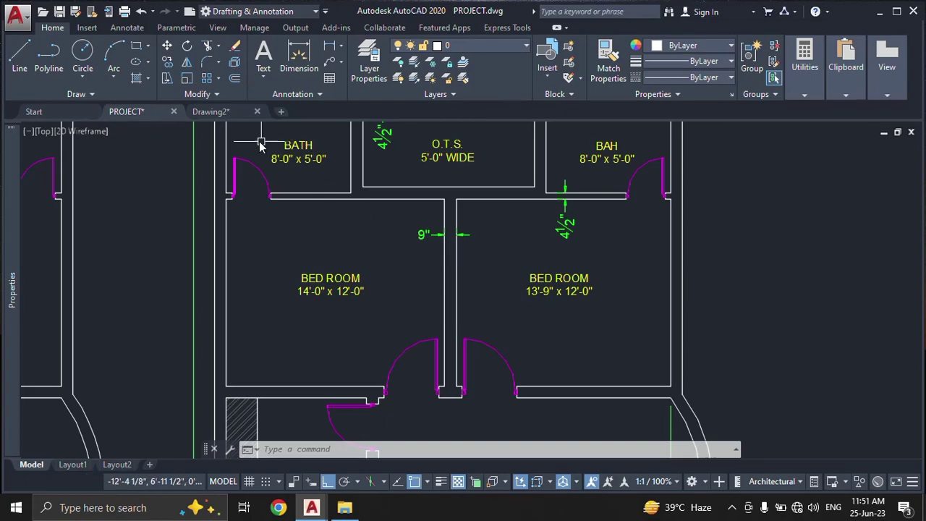
{"action": "left_click", "coordinate": [221, 117]}
{"action": "type", "text": "o"}
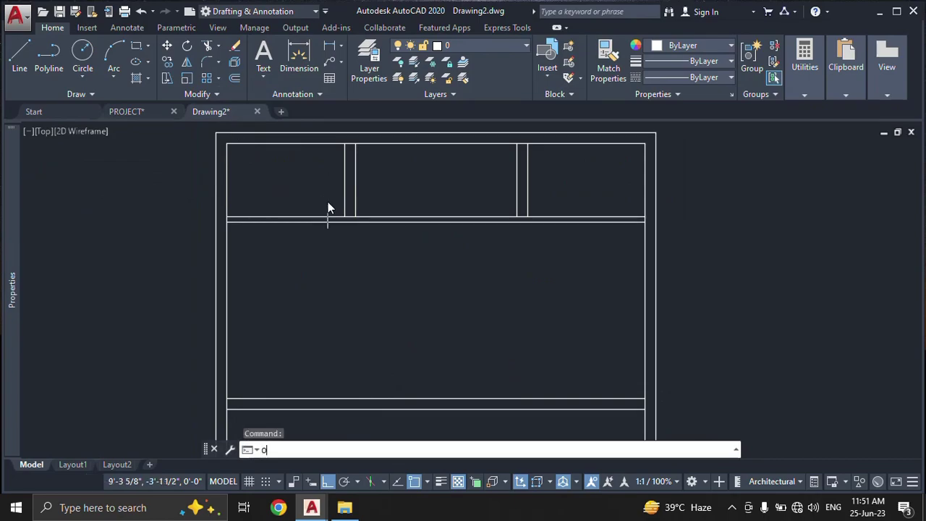
{"action": "key", "text": "Return"}
Step: Offset the inner left wall line 14 feet to the right to form the centre partition
{"action": "type", "text": "14'"}
{"action": "key", "text": "Return"}
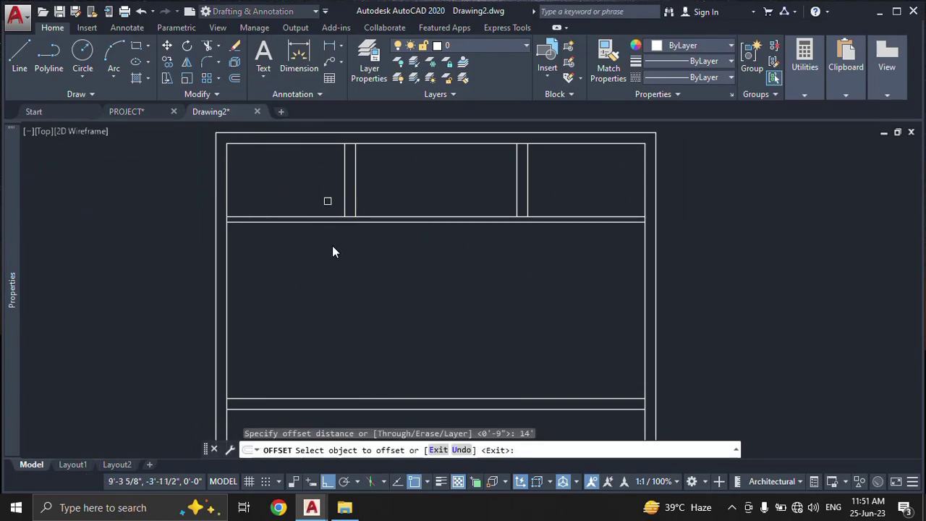
{"action": "left_click", "coordinate": [227, 272]}
{"action": "left_click", "coordinate": [313, 284]}
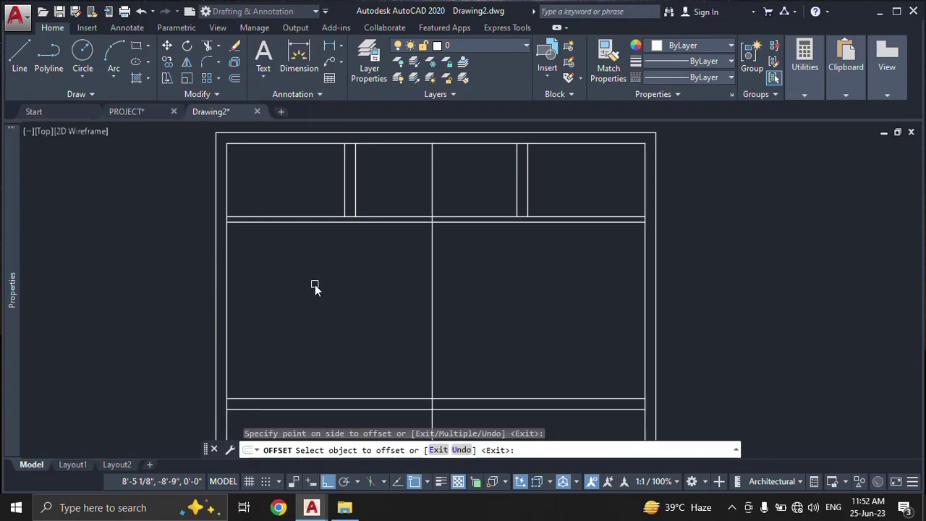
{"action": "key", "text": "Escape"}
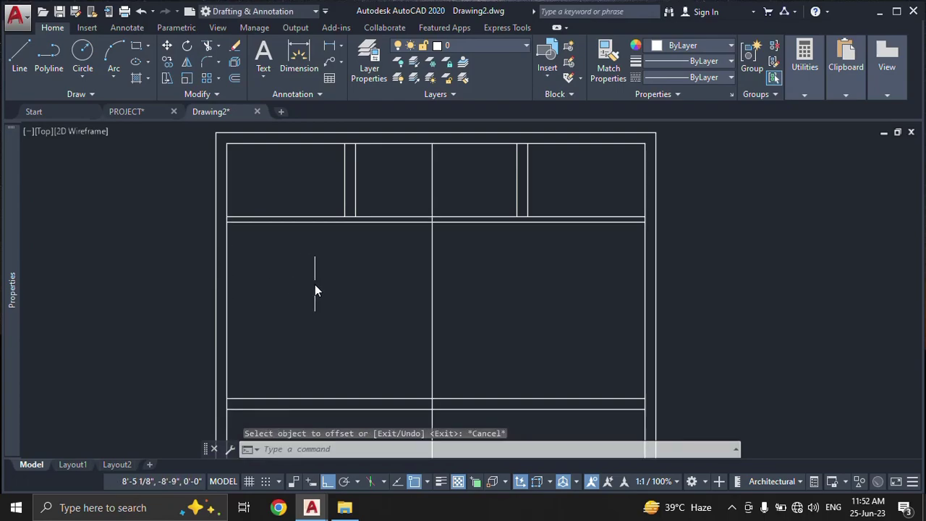
Step: Trim the centre line above the upper and below the lower horizontal walls
{"action": "type", "text": "tr"}
{"action": "key", "text": "Return"}
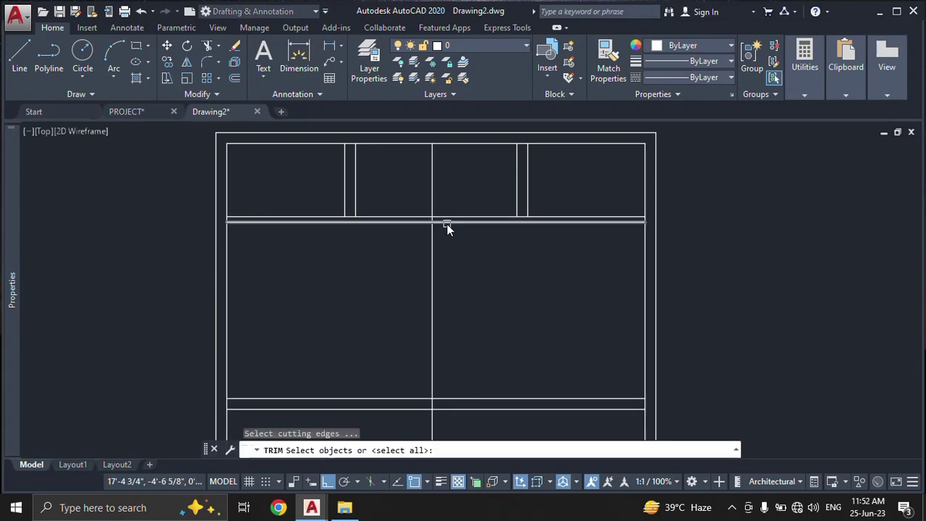
{"action": "left_click", "coordinate": [446, 222]}
{"action": "left_click", "coordinate": [456, 397]}
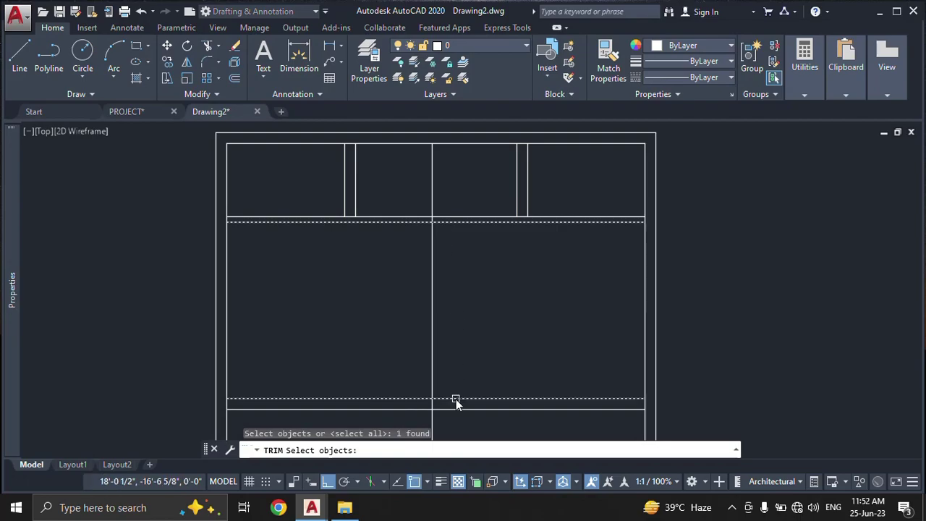
{"action": "key", "text": "Return"}
{"action": "left_click", "coordinate": [456, 174]}
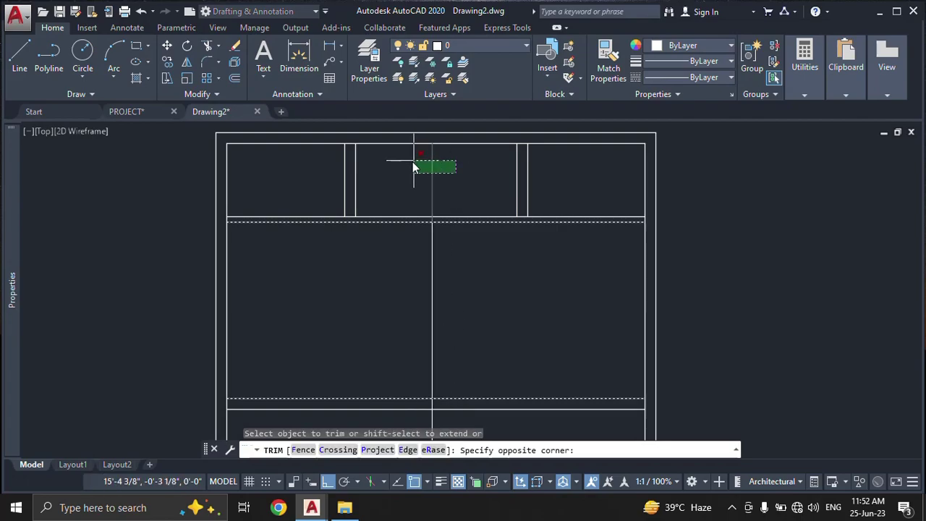
{"action": "left_click", "coordinate": [412, 162]}
{"action": "middle_click_drag", "start_coordinate": [454, 275], "coordinate": [453, 199]}
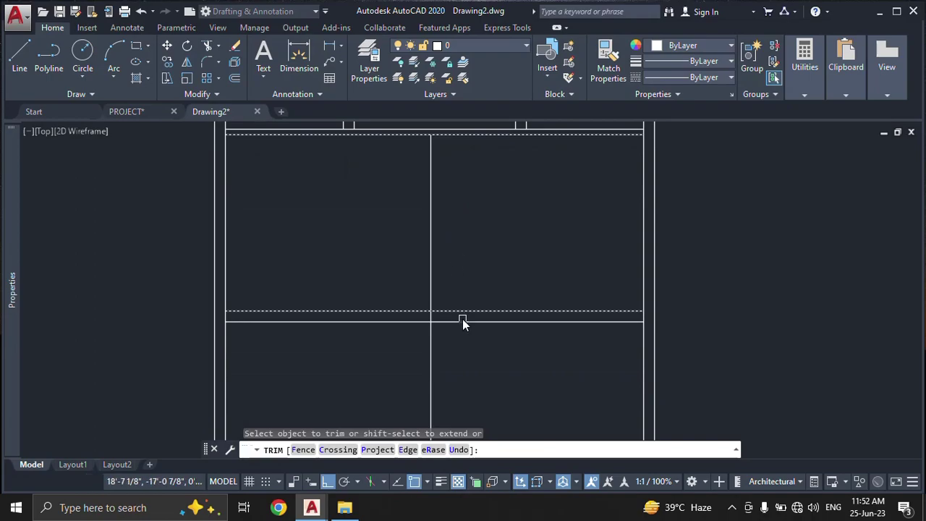
{"action": "left_click", "coordinate": [462, 319]}
{"action": "left_click", "coordinate": [419, 374]}
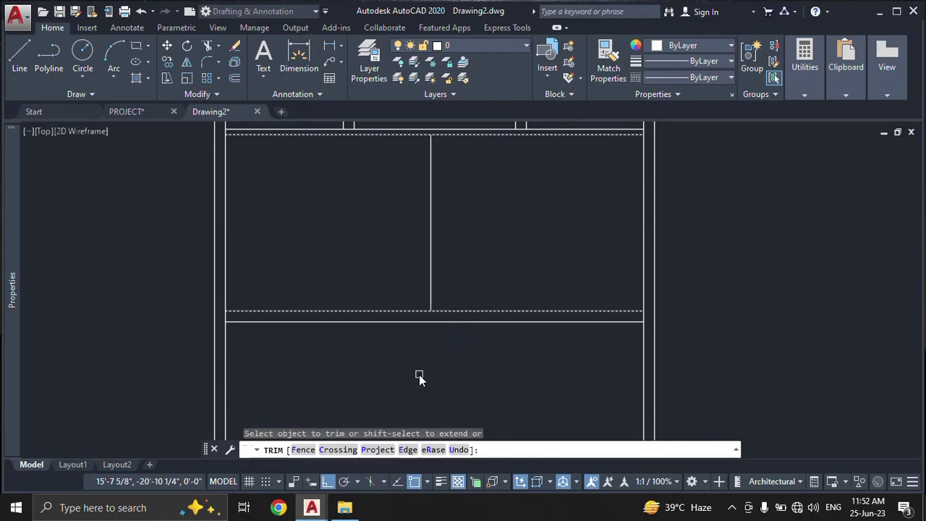
{"action": "middle_click_drag", "start_coordinate": [471, 205], "coordinate": [471, 266]}
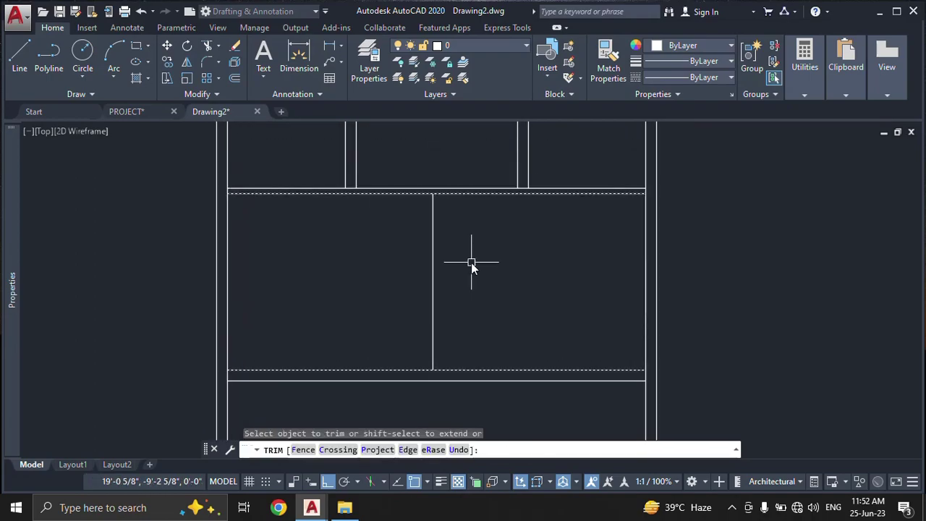
{"action": "key", "text": "Escape"}
Step: Double the central partition with a parallel line 9 inches to its right
{"action": "type", "text": "o"}
{"action": "key", "text": "Return"}
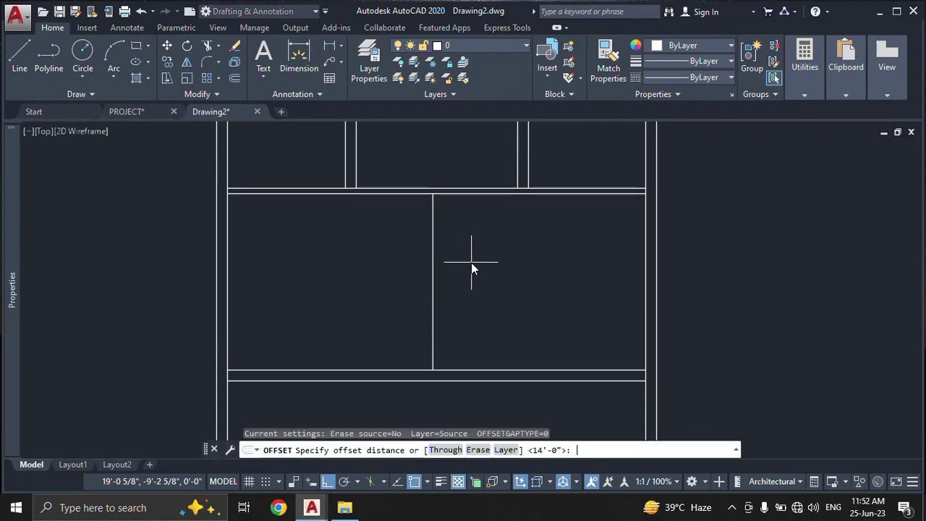
{"action": "type", "text": "9"}
{"action": "key", "text": "Return"}
{"action": "left_click", "coordinate": [435, 239]}
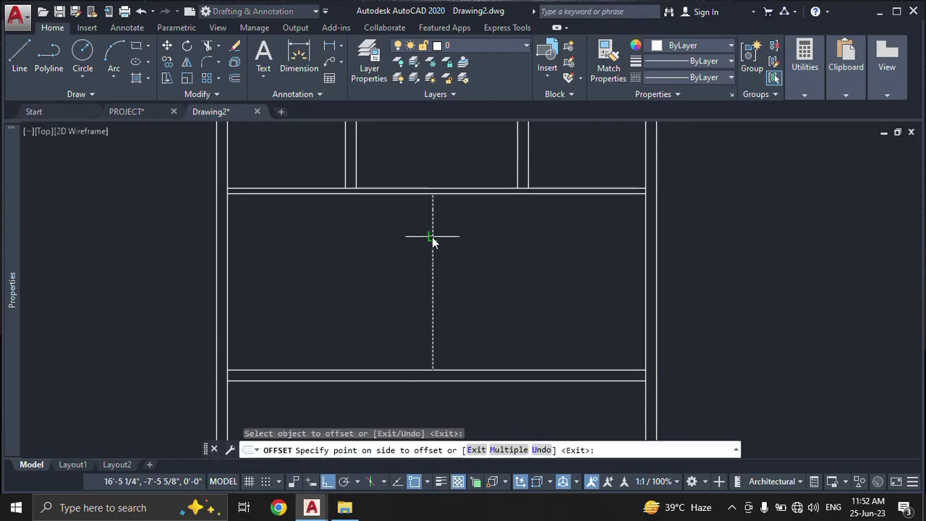
{"action": "left_click", "coordinate": [453, 246]}
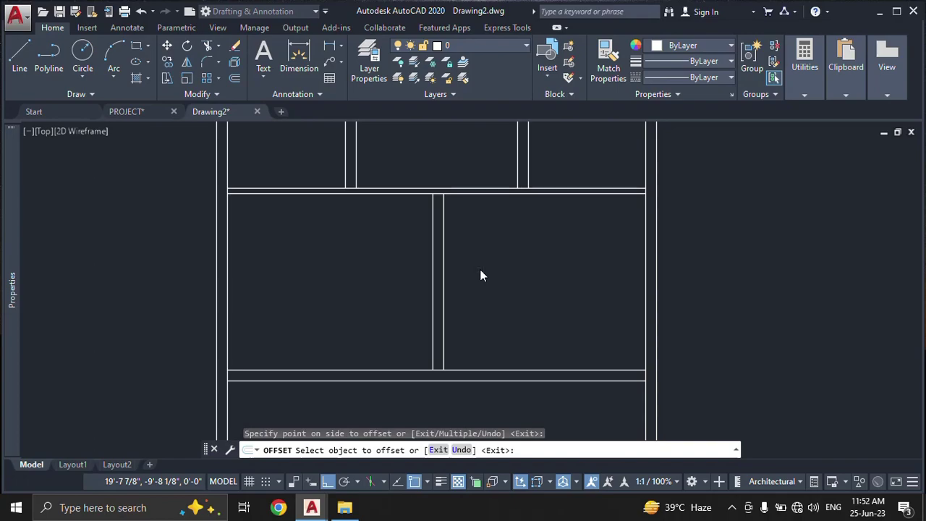
{"action": "key", "text": "Escape"}
{"action": "scroll", "coordinate": [451, 293], "scroll_direction": "down", "scroll_amount": 1}
{"action": "scroll", "coordinate": [454, 300], "scroll_direction": "down", "scroll_amount": 1}
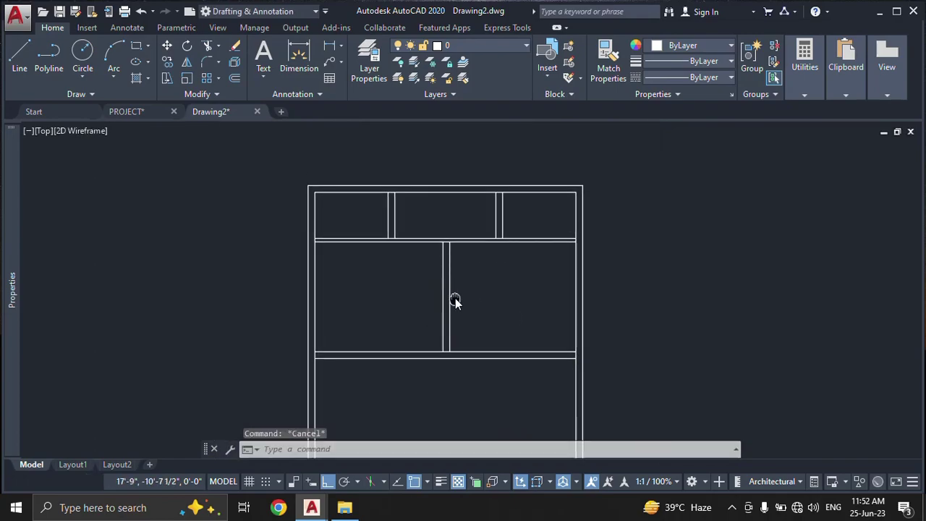
{"action": "middle_click_drag", "start_coordinate": [454, 301], "coordinate": [498, 213]}
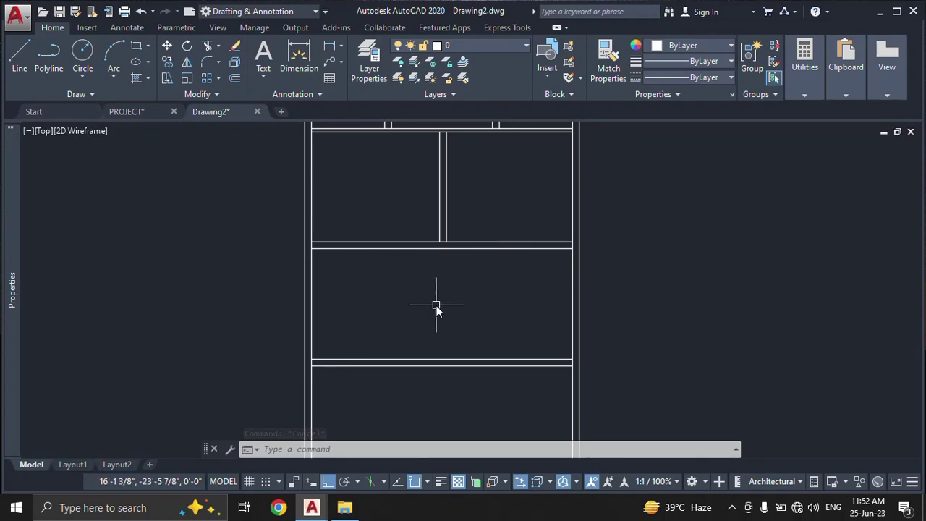
{"action": "left_click", "coordinate": [130, 111]}
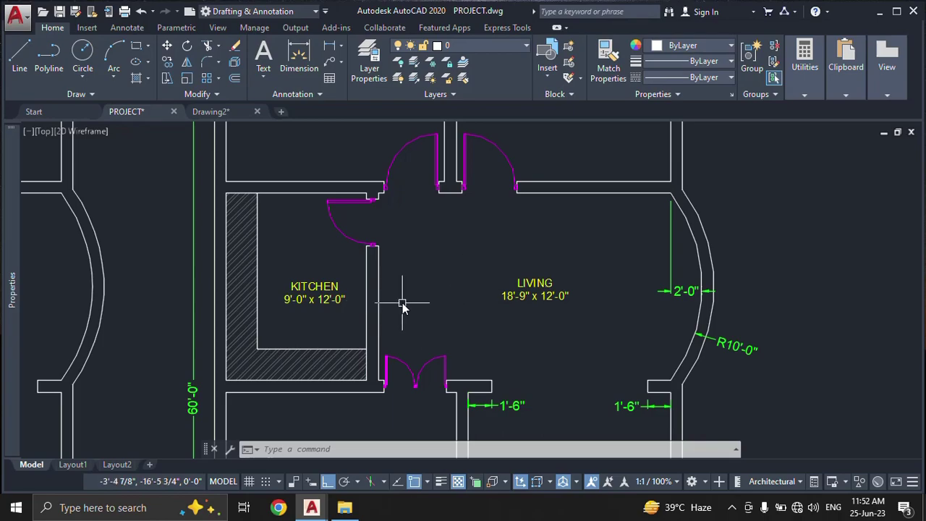
{"action": "left_click", "coordinate": [210, 112]}
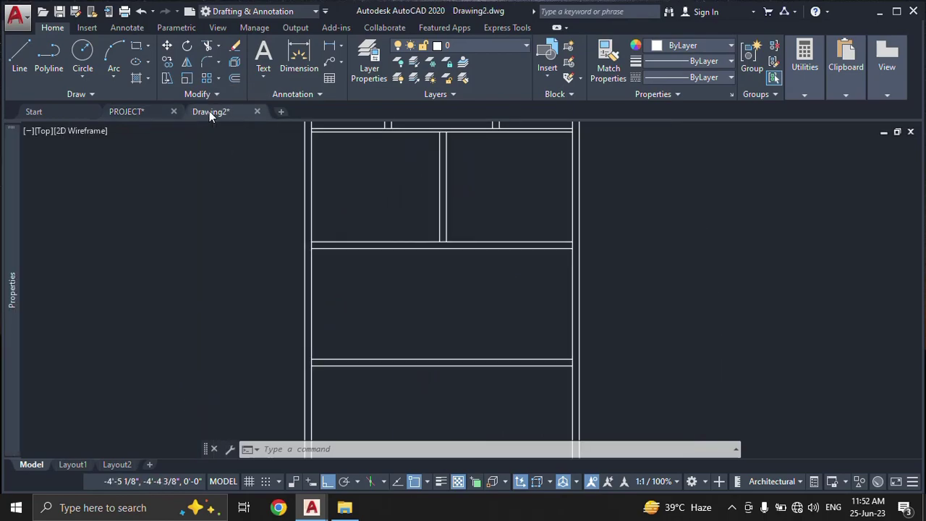
Step: Offset the left inner wall line 9 feet to the right as a new partition
{"action": "type", "text": "o"}
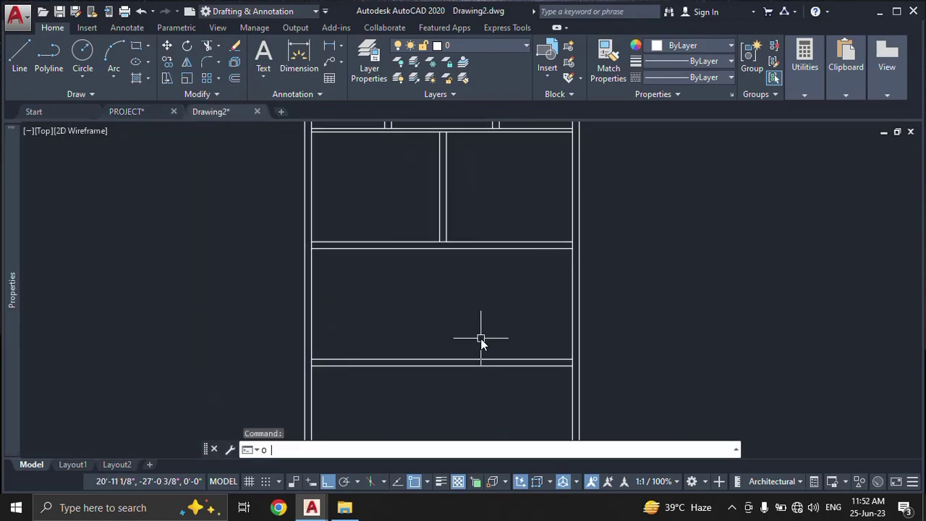
{"action": "key", "text": "Return"}
{"action": "type", "text": "9"}
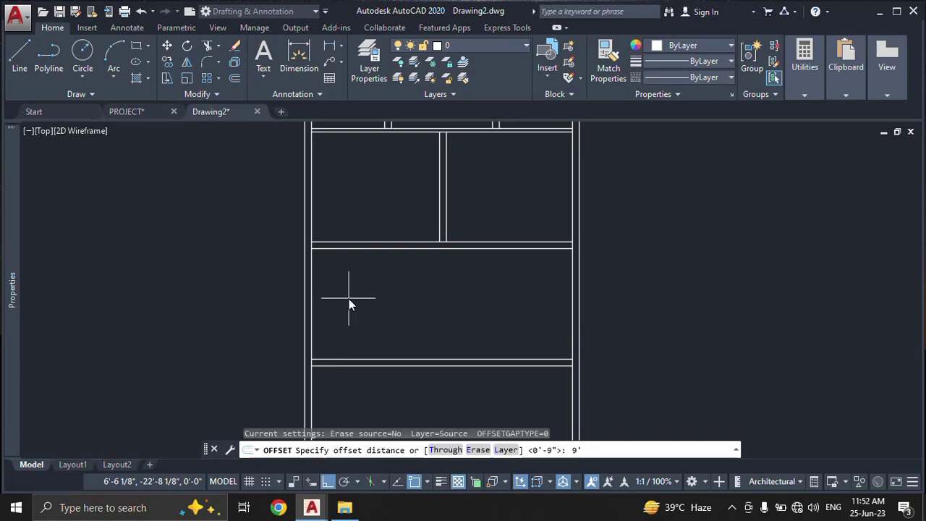
{"action": "key", "text": "Return"}
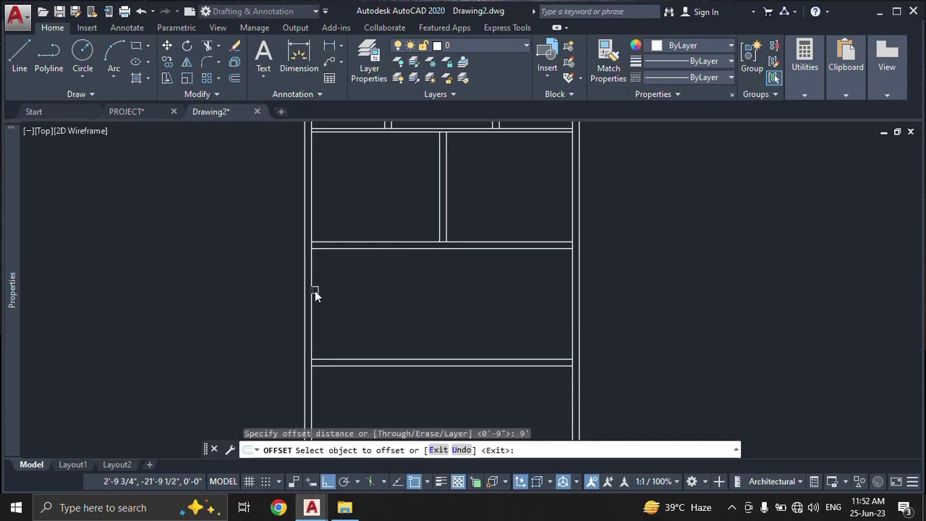
{"action": "left_click", "coordinate": [312, 290]}
{"action": "left_click", "coordinate": [331, 292]}
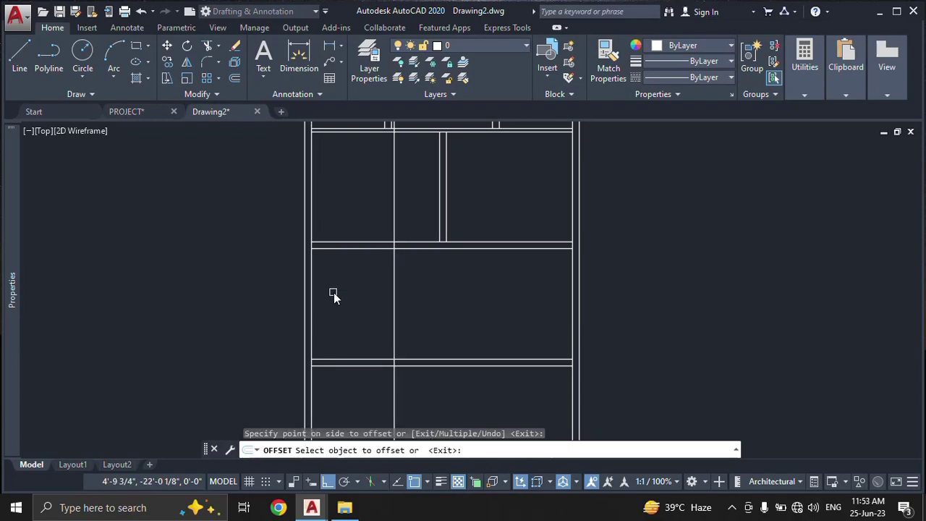
{"action": "key", "text": "Escape"}
Step: Double the new partition with a parallel line 9 inches to its right
{"action": "type", "text": "o"}
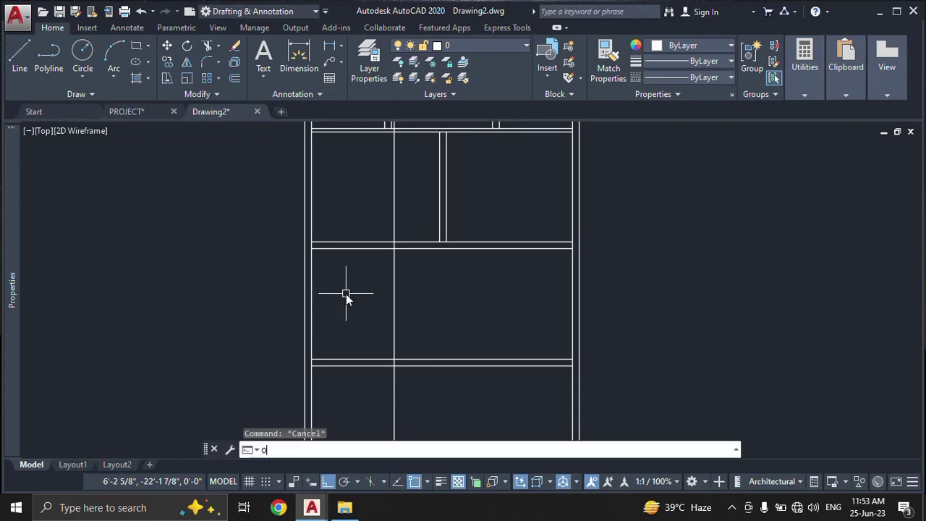
{"action": "key", "text": "Return"}
{"action": "type", "text": "9"}
{"action": "key", "text": "Return"}
{"action": "left_click", "coordinate": [394, 299]}
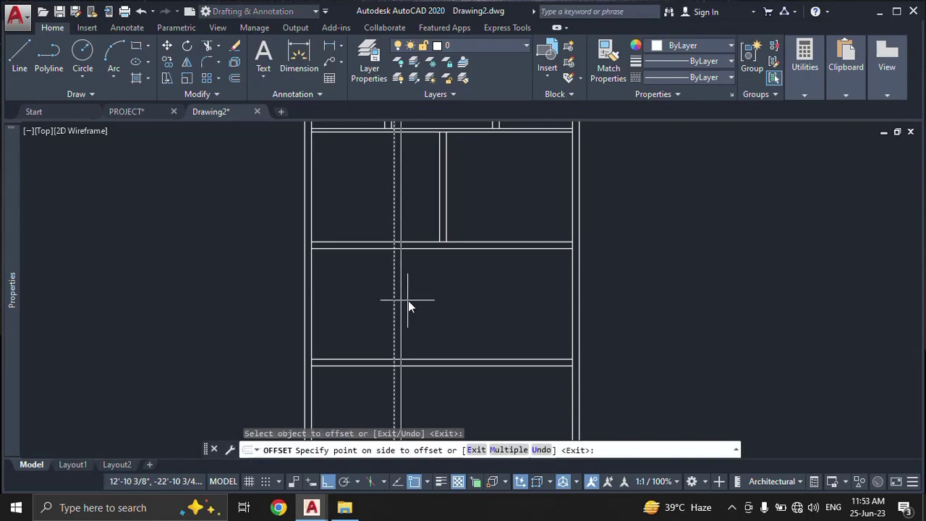
{"action": "left_click", "coordinate": [408, 300]}
{"action": "key", "text": "Escape"}
{"action": "type", "text": "TR"}
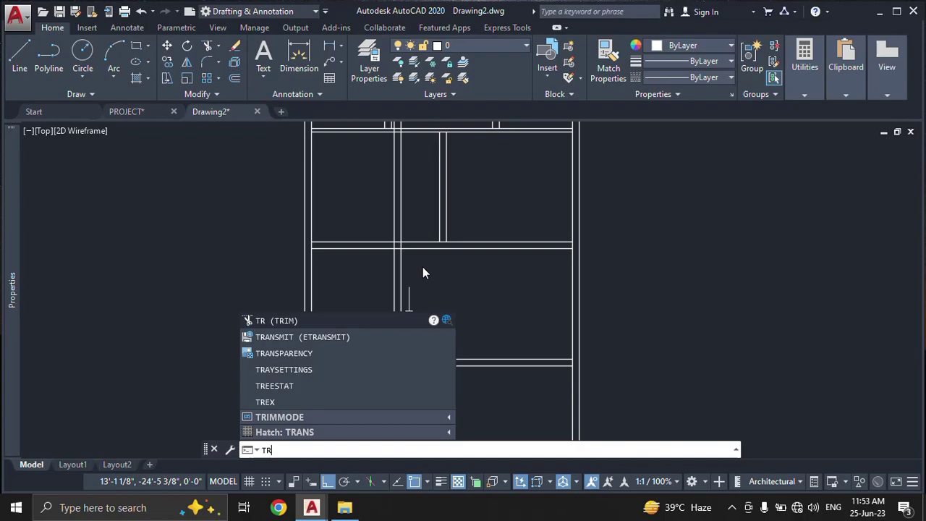
Step: Trim the new partition lines in the upper room and between the double walls
{"action": "key", "text": "Return"}
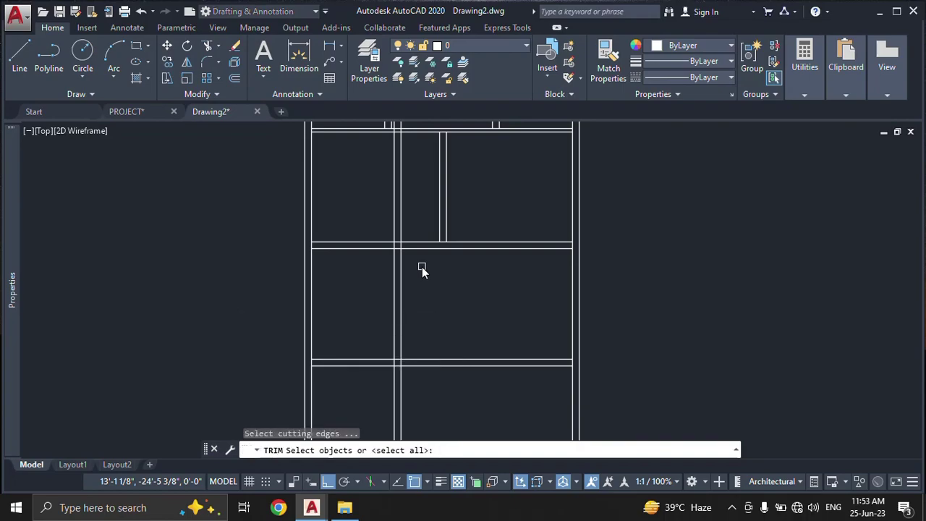
{"action": "key", "text": "Return"}
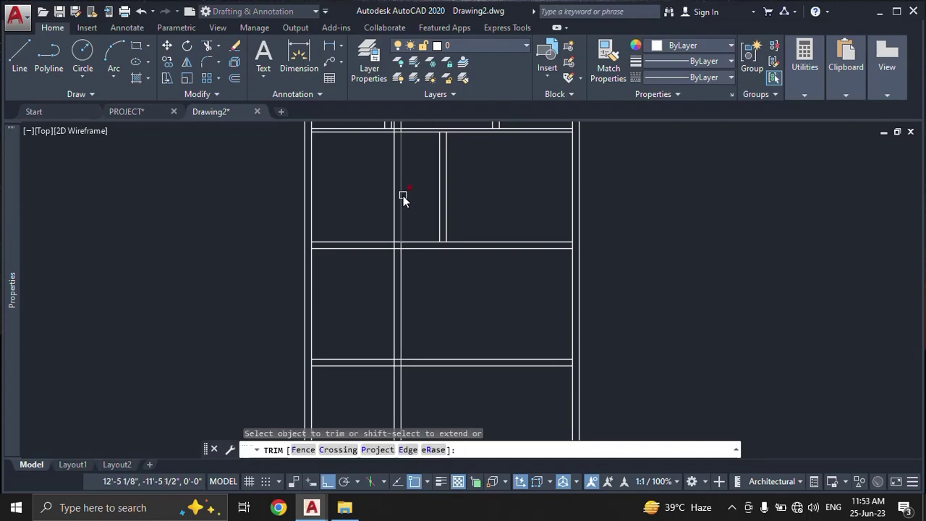
{"action": "left_click", "coordinate": [402, 196]}
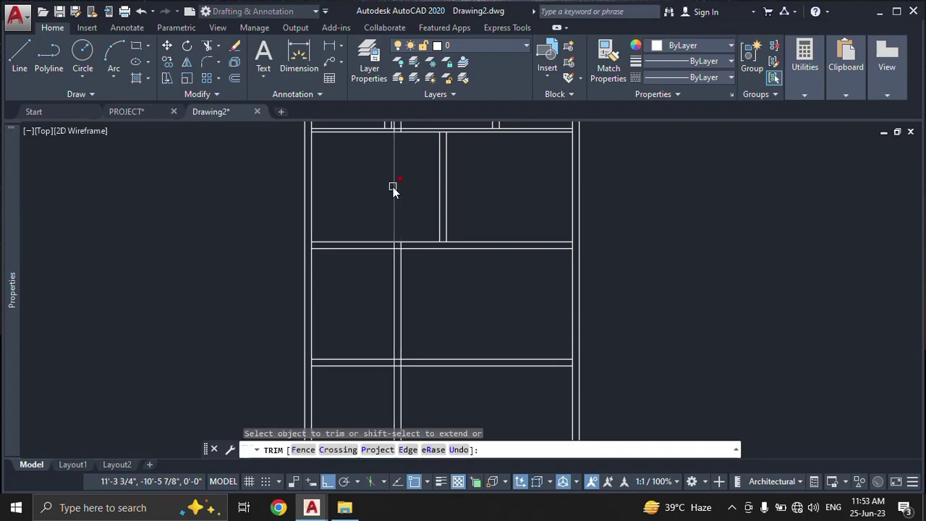
{"action": "left_click", "coordinate": [392, 187]}
{"action": "scroll", "coordinate": [399, 242], "scroll_direction": "up", "scroll_amount": 5}
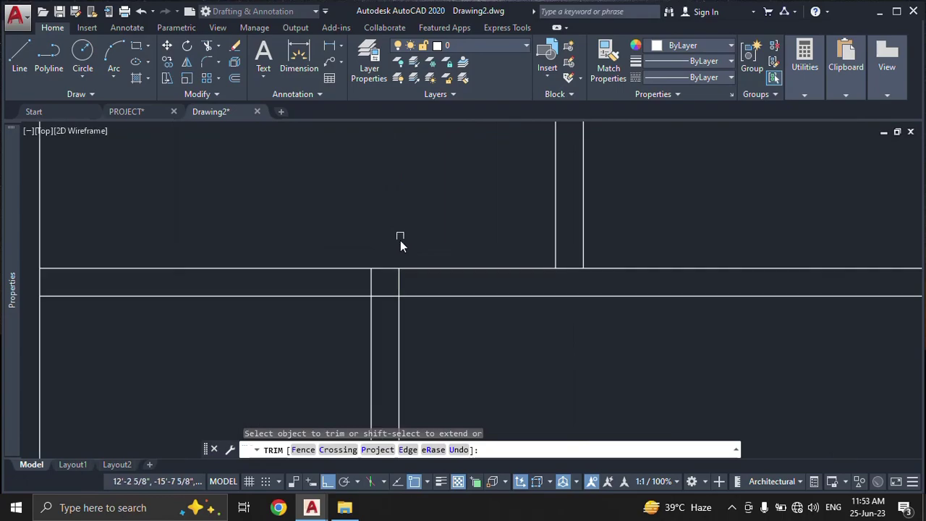
{"action": "left_click", "coordinate": [398, 281]}
{"action": "left_click", "coordinate": [374, 279]}
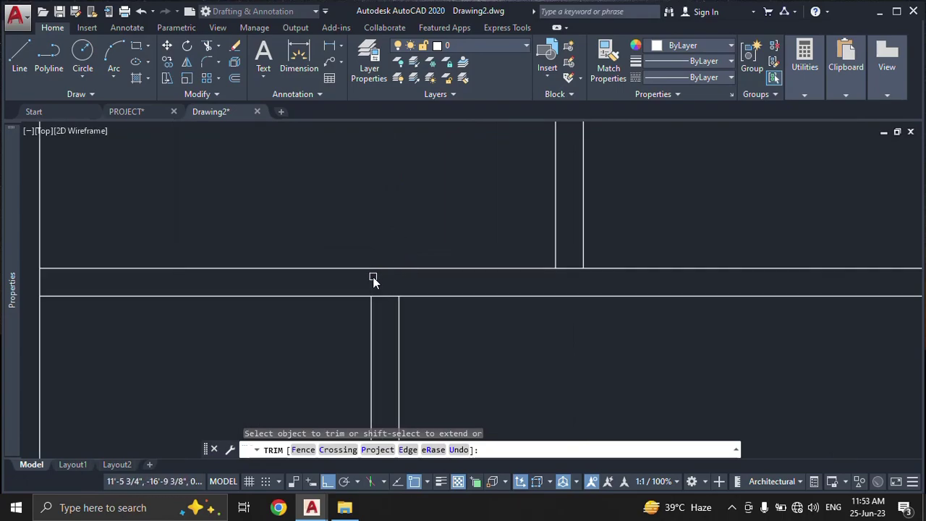
{"action": "scroll", "coordinate": [400, 255], "scroll_direction": "down", "scroll_amount": 4}
{"action": "scroll", "coordinate": [401, 259], "scroll_direction": "down", "scroll_amount": 2}
{"action": "scroll", "coordinate": [423, 213], "scroll_direction": "down", "scroll_amount": 3}
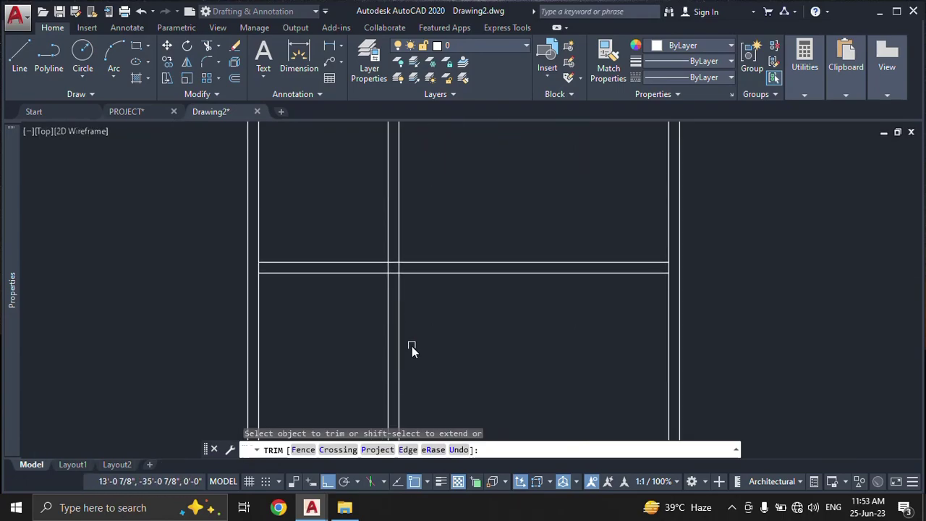
{"action": "scroll", "coordinate": [427, 289], "scroll_direction": "down", "scroll_amount": 5}
{"action": "middle_click_drag", "start_coordinate": [437, 244], "coordinate": [431, 317]}
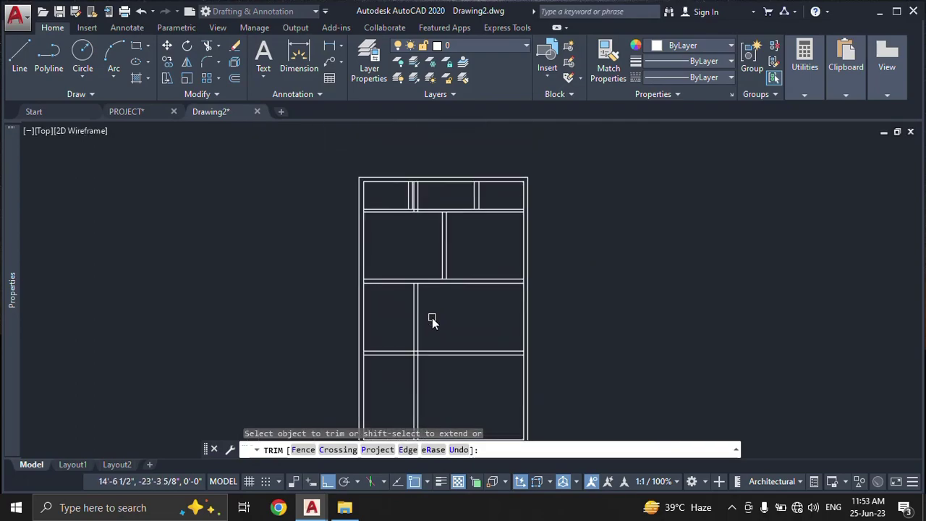
{"action": "scroll", "coordinate": [423, 206], "scroll_direction": "up", "scroll_amount": 4}
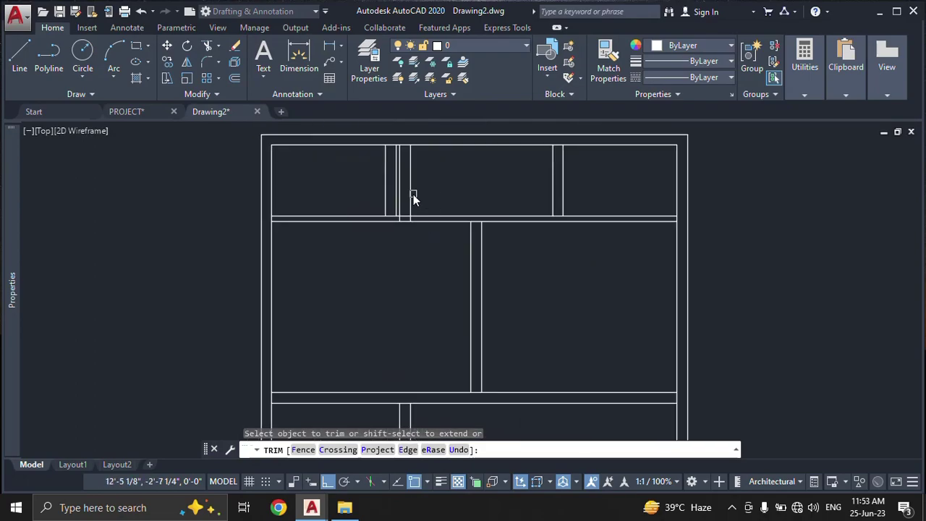
{"action": "scroll", "coordinate": [416, 196], "scroll_direction": "down", "scroll_amount": 2}
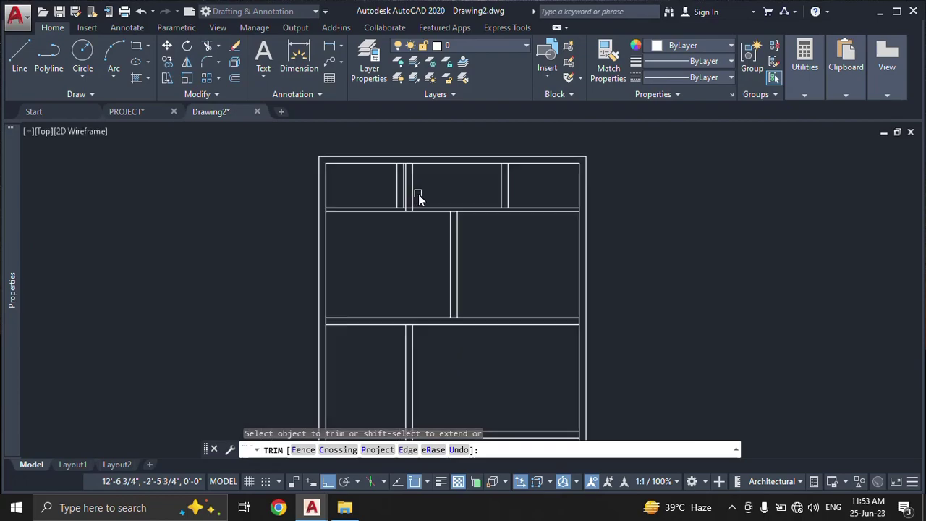
{"action": "scroll", "coordinate": [423, 221], "scroll_direction": "down", "scroll_amount": 2}
Step: Undo the whole round of partition trimming with U
{"action": "key", "text": "Escape"}
{"action": "scroll", "coordinate": [428, 245], "scroll_direction": "down", "scroll_amount": 2}
{"action": "scroll", "coordinate": [426, 261], "scroll_direction": "up", "scroll_amount": 2}
{"action": "type", "text": "u"}
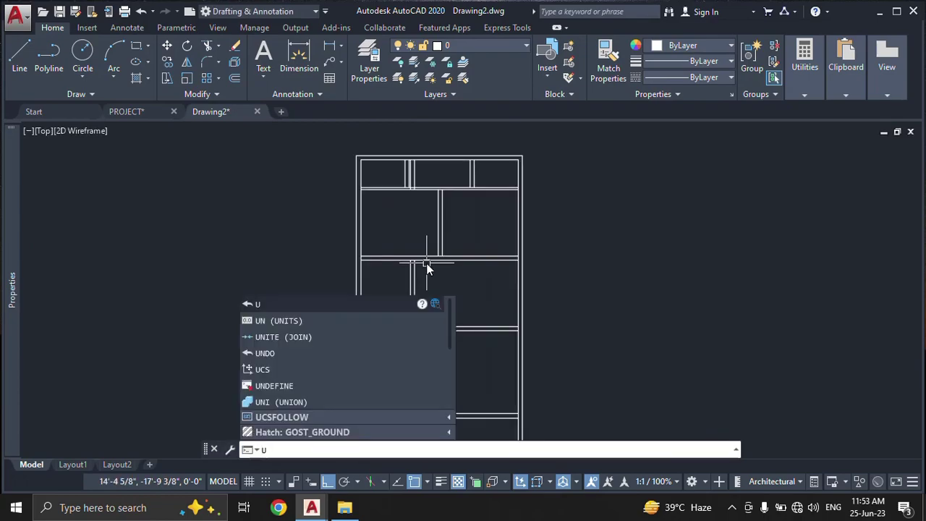
{"action": "key", "text": "Return"}
Step: Start a trim using the upper and lower horizontal walls as cutting edges
{"action": "scroll", "coordinate": [428, 264], "scroll_direction": "up", "scroll_amount": 2}
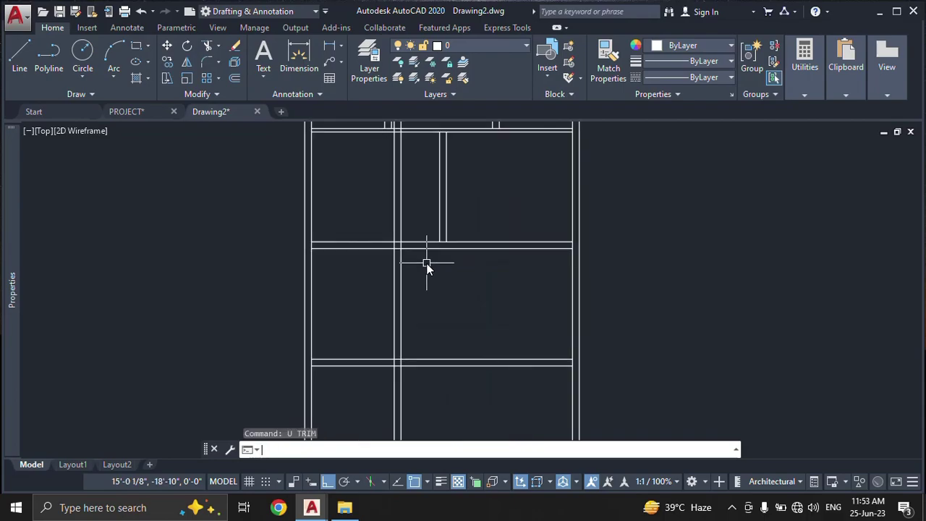
{"action": "scroll", "coordinate": [431, 302], "scroll_direction": "down", "scroll_amount": 2}
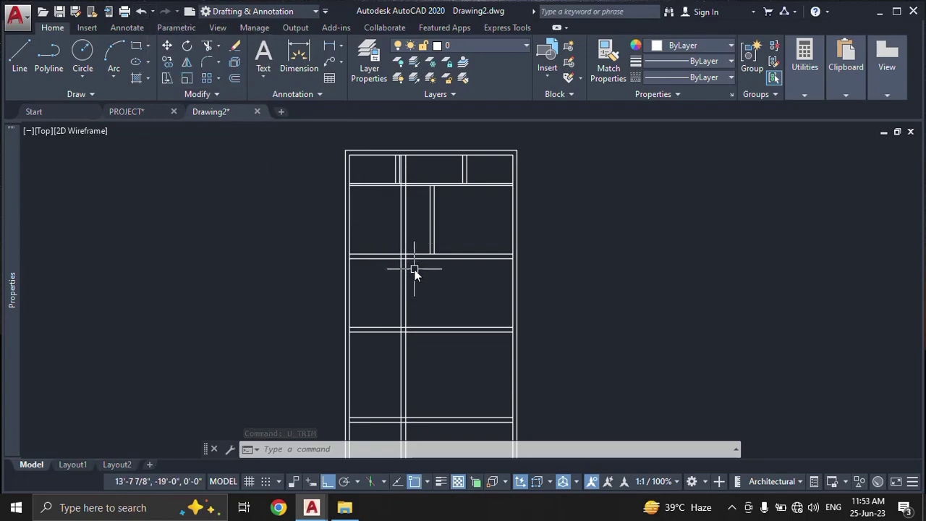
{"action": "type", "text": "TR"}
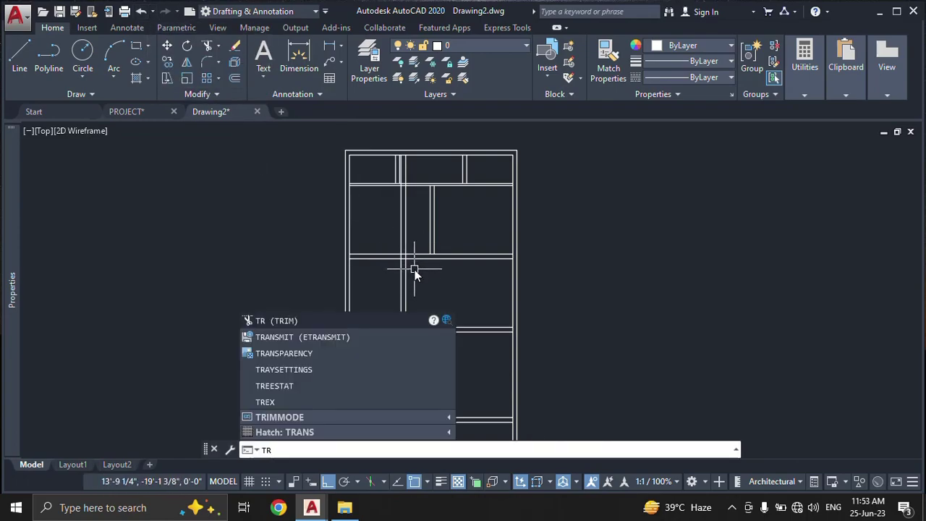
{"action": "key", "text": "Return"}
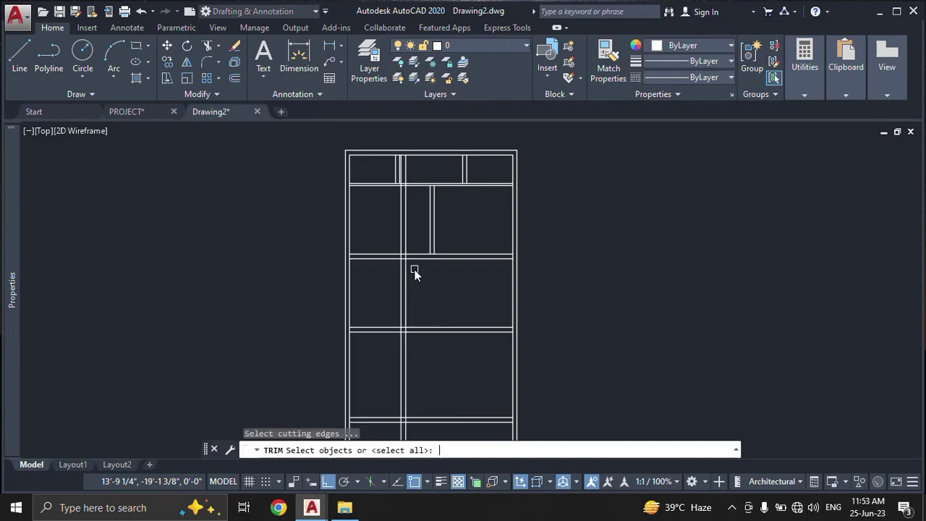
{"action": "scroll", "coordinate": [414, 271], "scroll_direction": "up", "scroll_amount": 4}
{"action": "left_click", "coordinate": [409, 256]}
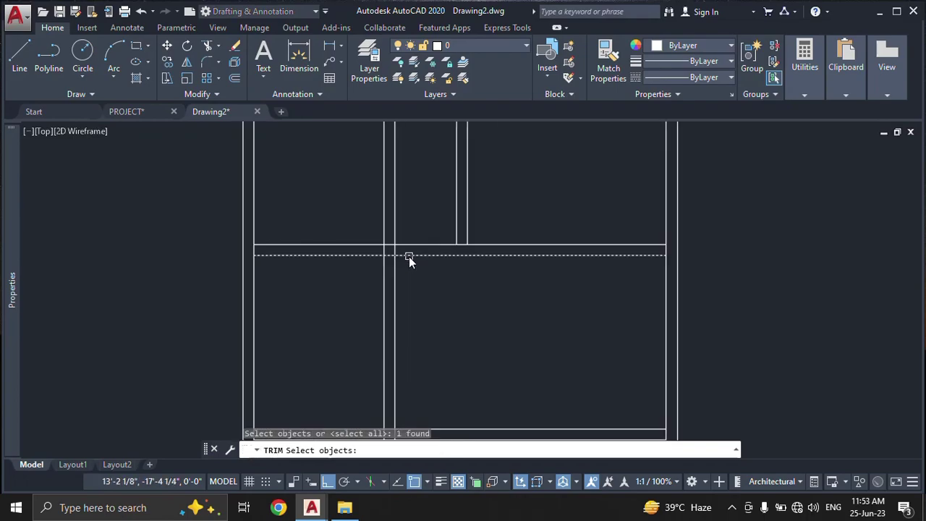
{"action": "middle_click_drag", "start_coordinate": [434, 349], "coordinate": [427, 254]}
{"action": "left_click", "coordinate": [425, 335]}
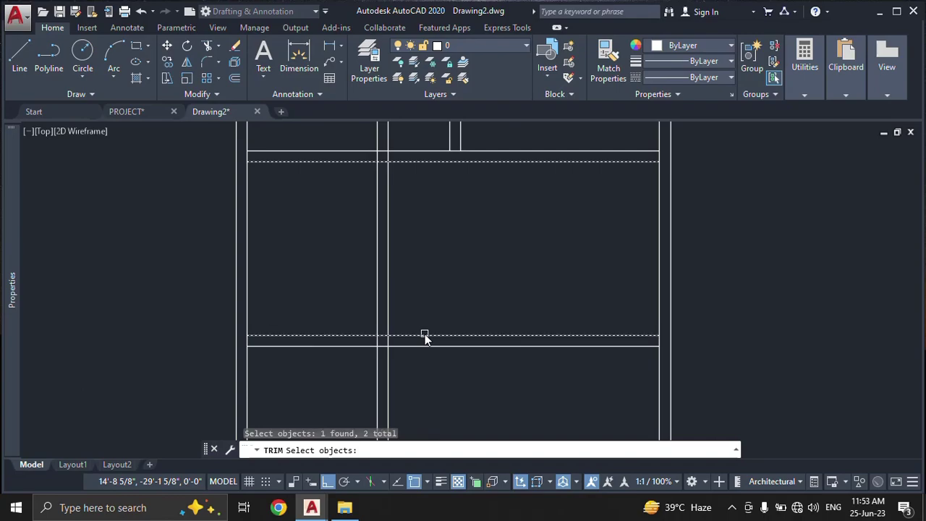
{"action": "middle_click_drag", "start_coordinate": [458, 218], "coordinate": [466, 256]}
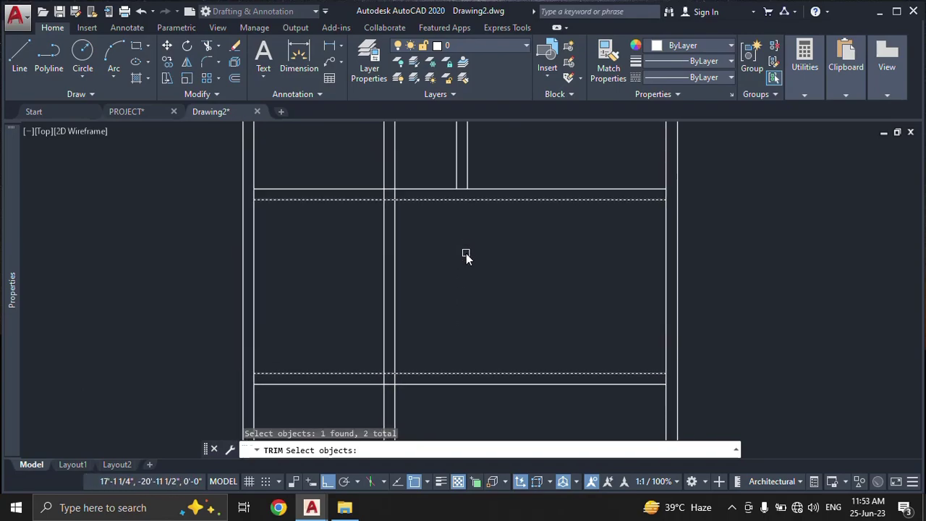
{"action": "key", "text": "Return"}
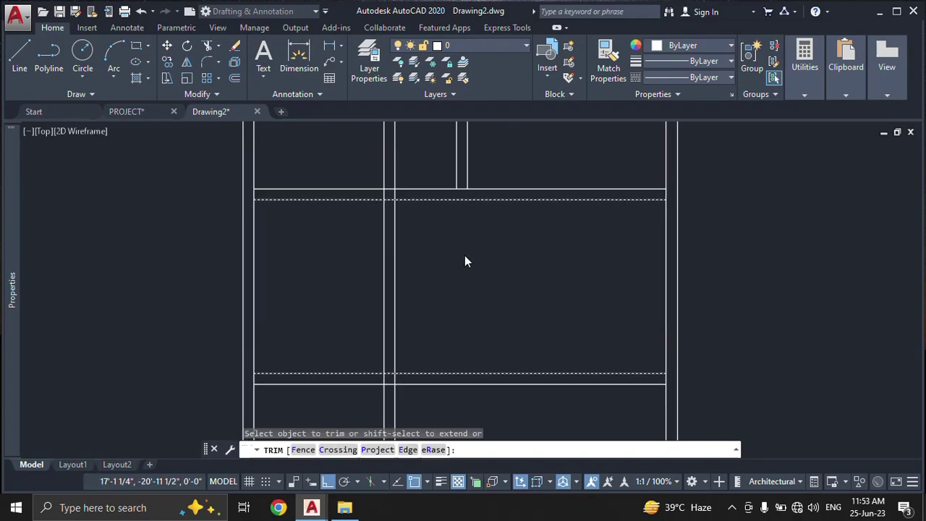
Step: Trim the middle partition's upper and lower parts beyond those horizontal walls
{"action": "scroll", "coordinate": [465, 257], "scroll_direction": "down", "scroll_amount": 2}
{"action": "left_click", "coordinate": [425, 185]}
{"action": "left_click", "coordinate": [407, 167]}
{"action": "scroll", "coordinate": [407, 166], "scroll_direction": "down", "scroll_amount": 1}
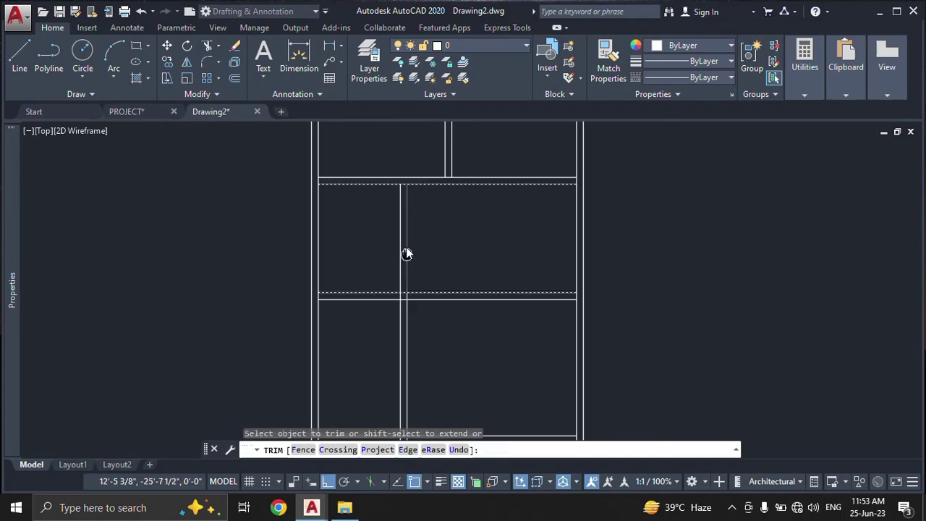
{"action": "scroll", "coordinate": [406, 246], "scroll_direction": "up", "scroll_amount": 1}
{"action": "left_click", "coordinate": [410, 293]}
{"action": "left_click", "coordinate": [371, 329]}
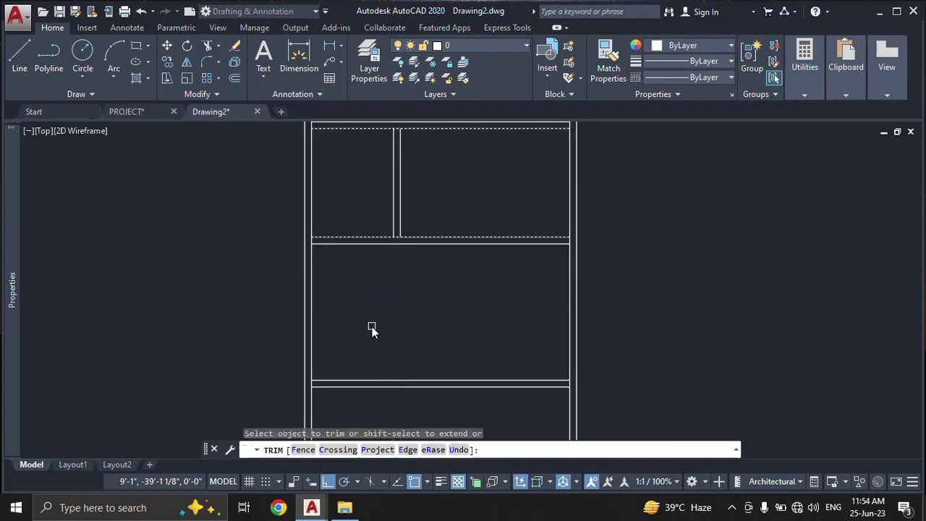
{"action": "key", "text": "Escape"}
{"action": "middle_click_drag", "start_coordinate": [435, 201], "coordinate": [395, 269]}
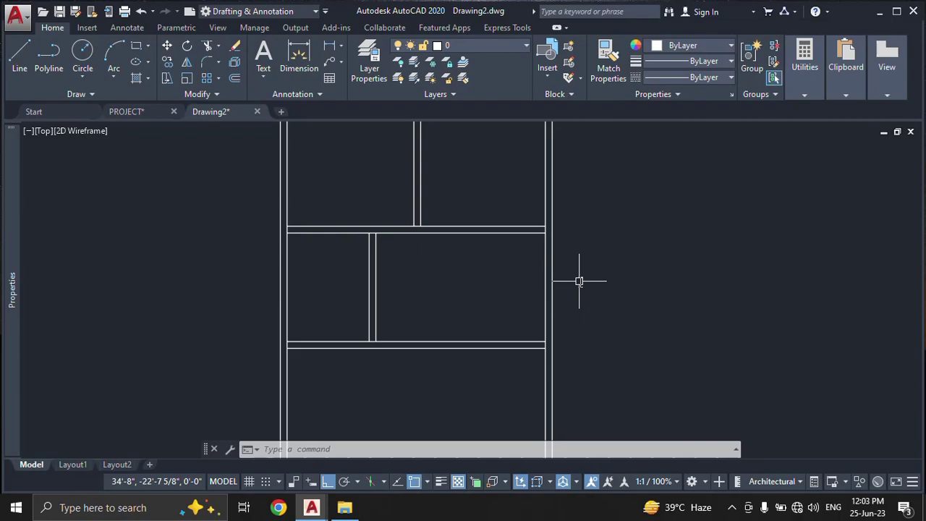
Step: Trim the right inner wall segment at the partition junction into a clean T
{"action": "double_click", "coordinate": [509, 267]}
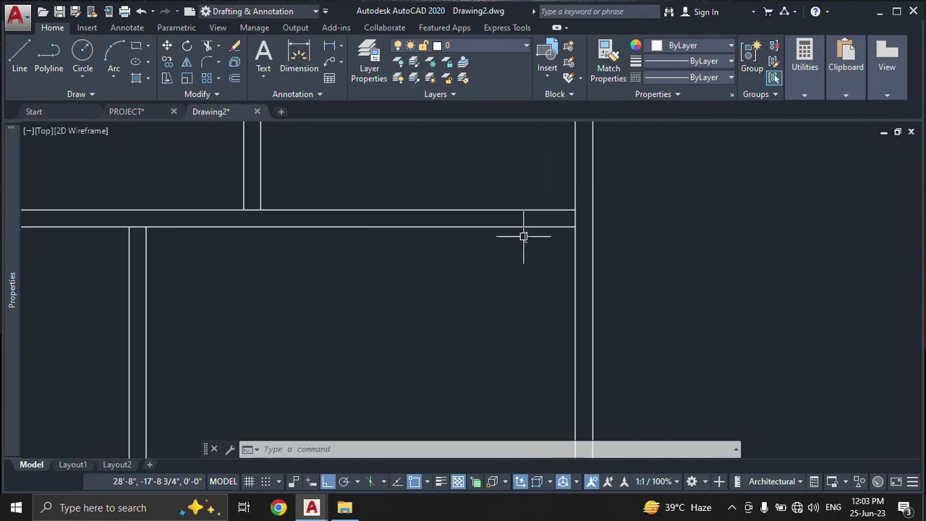
{"action": "type", "text": "tr"}
{"action": "key", "text": "Return"}
{"action": "key", "text": "Return"}
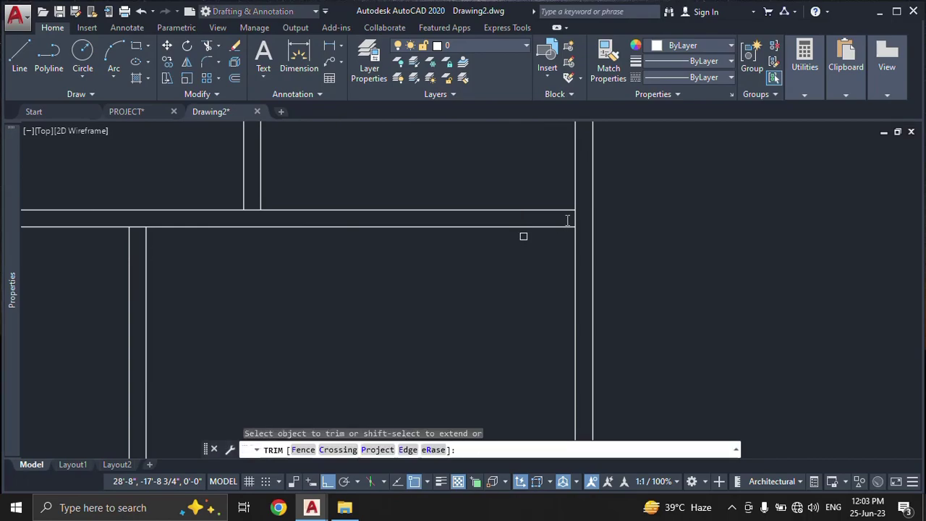
{"action": "left_click", "coordinate": [575, 217]}
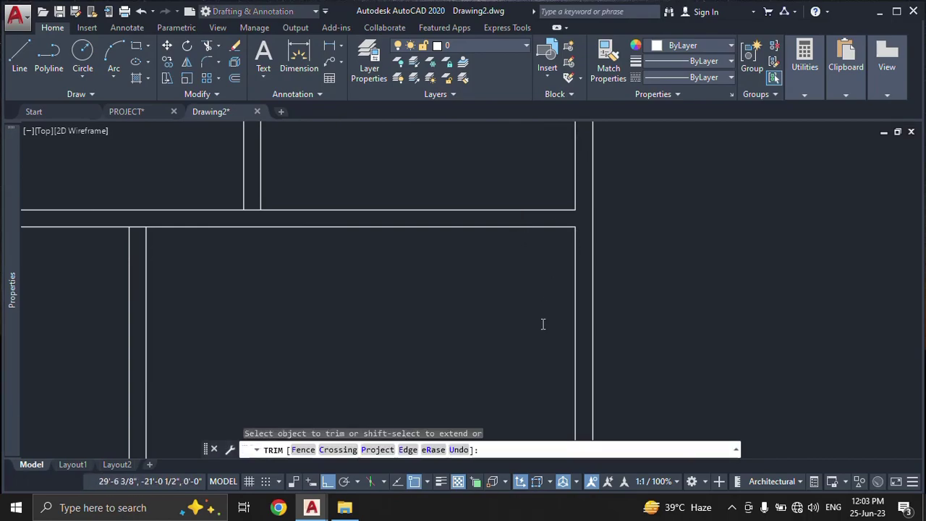
{"action": "middle_click_drag", "start_coordinate": [540, 142], "coordinate": [542, 291]}
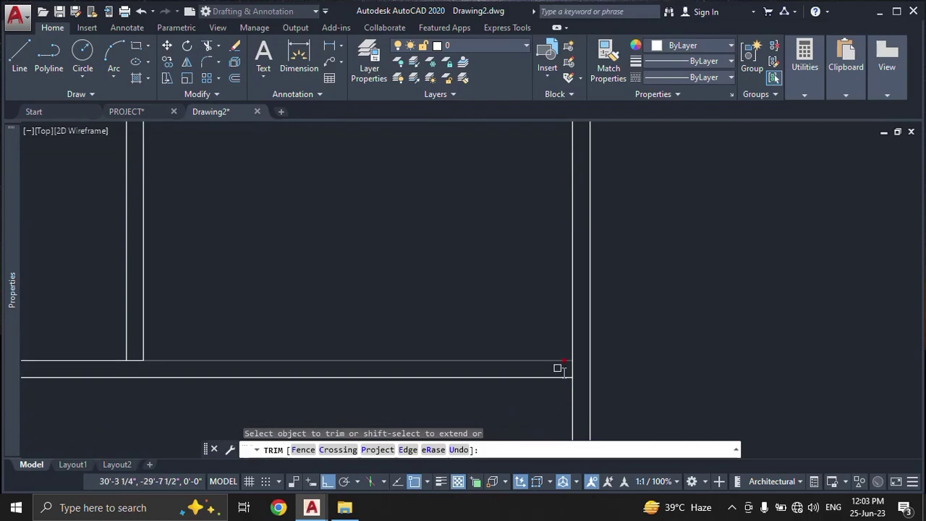
{"action": "scroll", "coordinate": [536, 347], "scroll_direction": "down", "scroll_amount": 2}
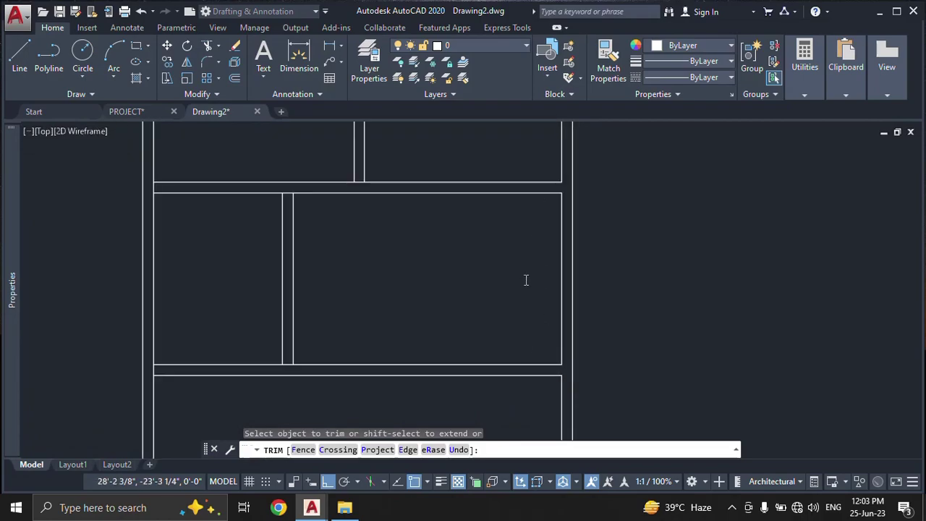
{"action": "middle_click_drag", "start_coordinate": [525, 280], "coordinate": [533, 287]}
{"action": "key", "text": "Return"}
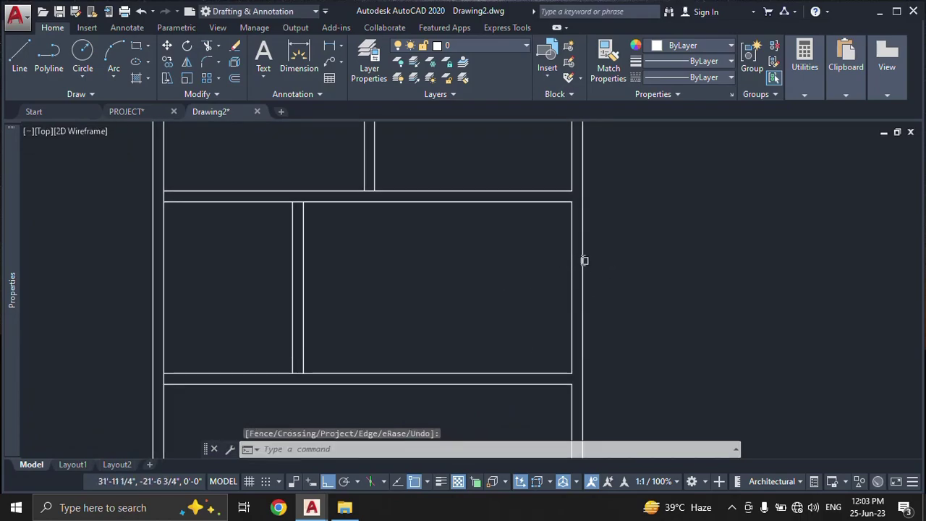
Step: Draw a 2-foot guide line rightward from the right wall's midpoint
{"action": "type", "text": "L"}
{"action": "key", "text": "Return"}
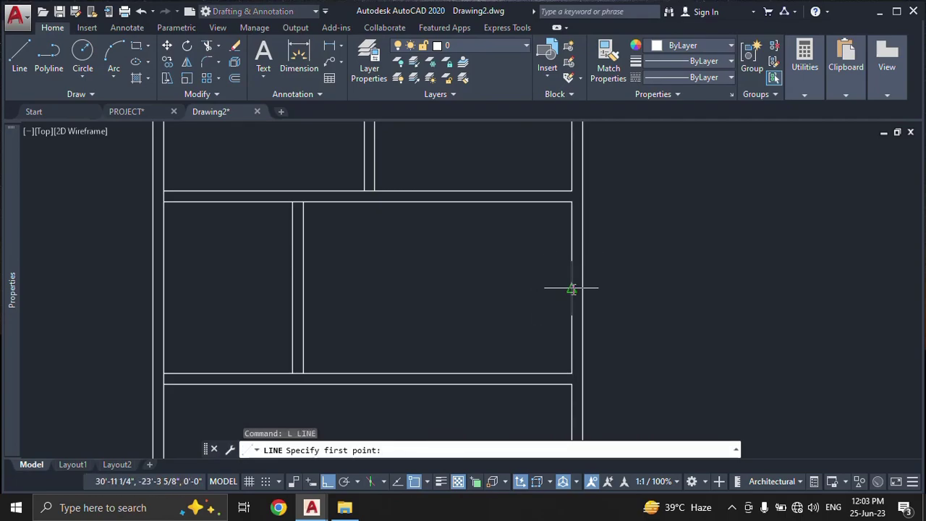
{"action": "left_click", "coordinate": [572, 289]}
{"action": "type", "text": "2'"}
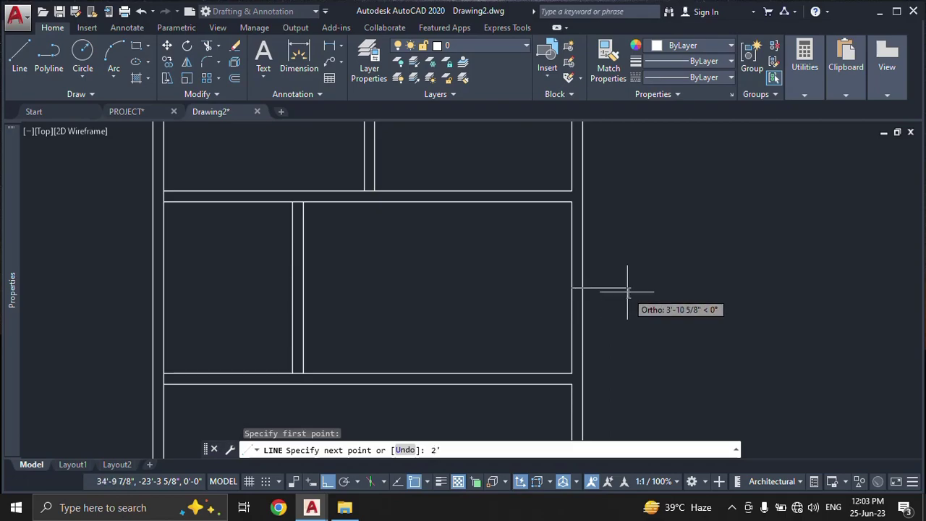
{"action": "key", "text": "Return"}
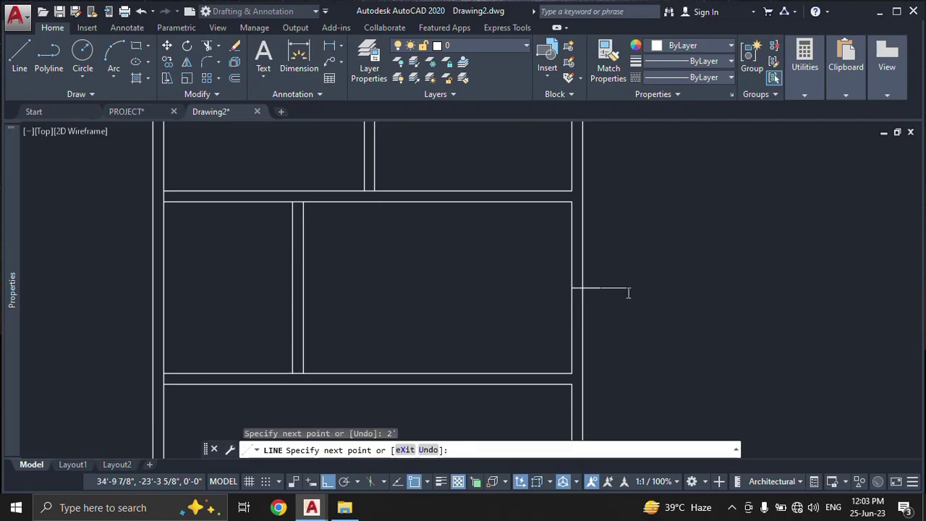
{"action": "key", "text": "Escape"}
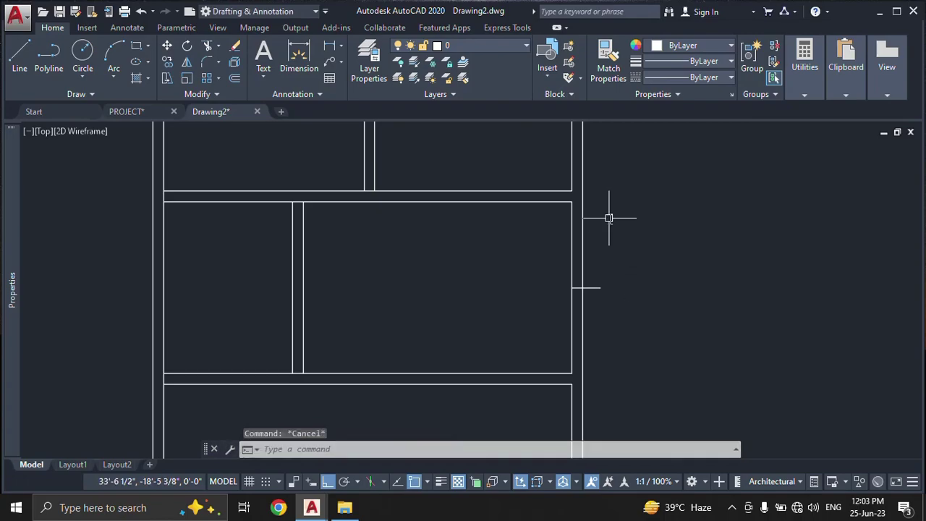
Step: Draw a 3-point arc from the upper right corner through the line end to the lower corner
{"action": "type", "text": "A"}
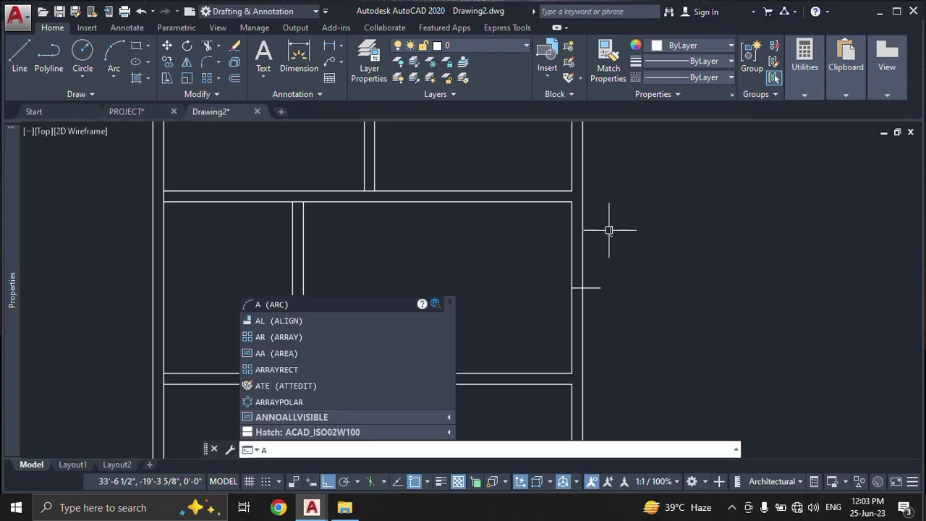
{"action": "key", "text": "Return"}
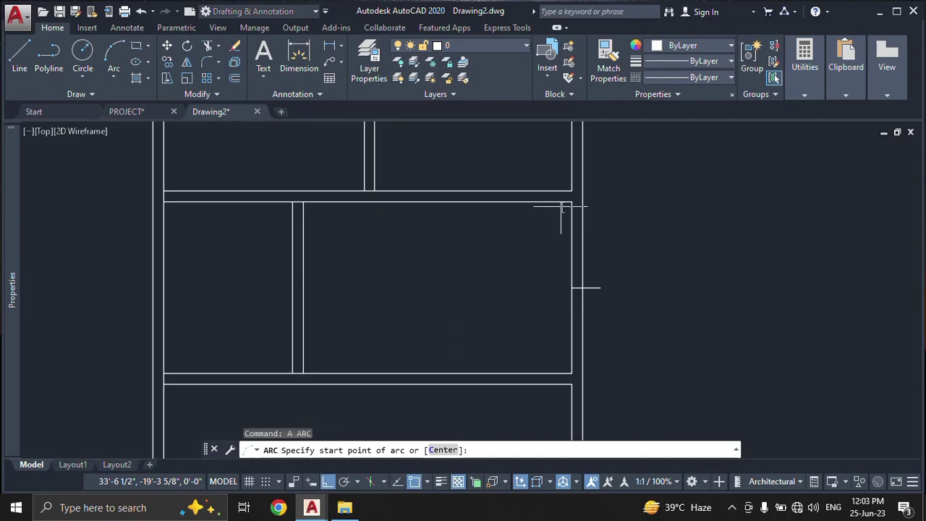
{"action": "left_click", "coordinate": [572, 202]}
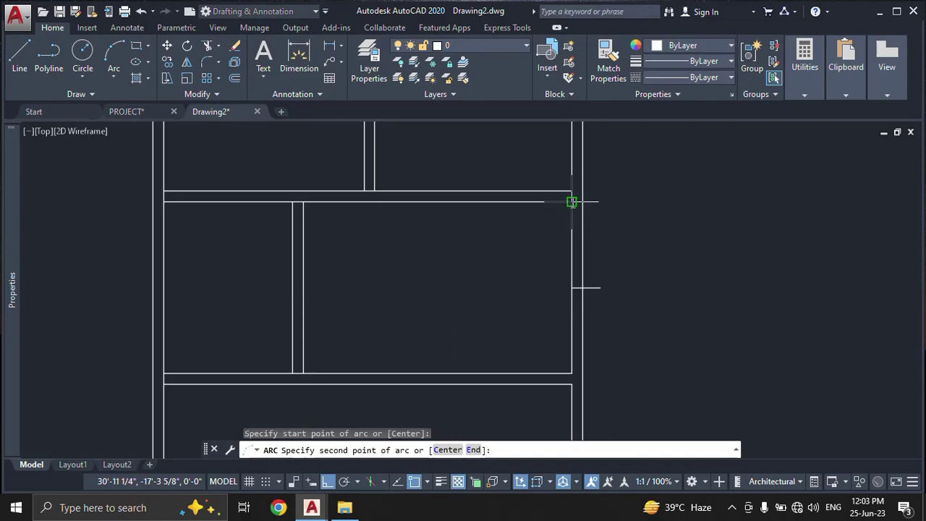
{"action": "left_click", "coordinate": [600, 288]}
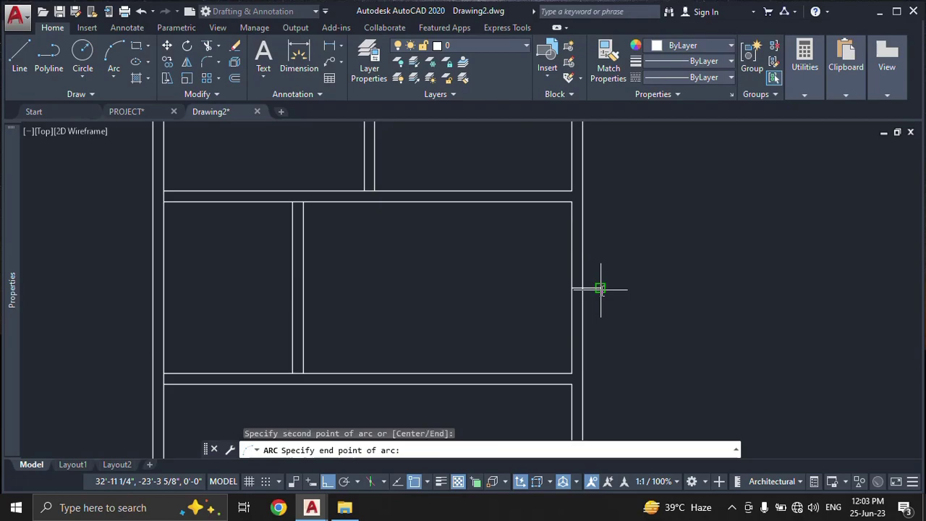
{"action": "scroll", "coordinate": [571, 374], "scroll_direction": "up", "scroll_amount": 4}
{"action": "left_click", "coordinate": [566, 370]}
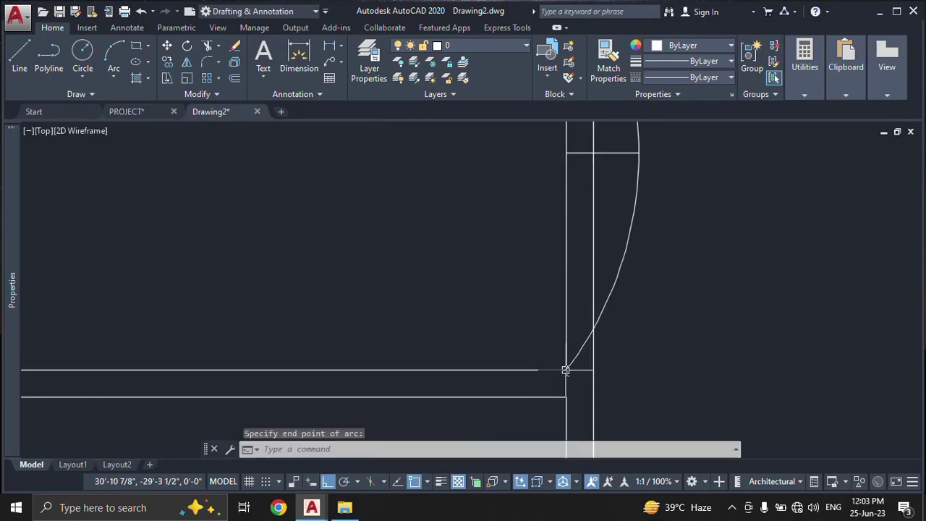
{"action": "scroll", "coordinate": [560, 358], "scroll_direction": "down", "scroll_amount": 3}
{"action": "key", "text": "Escape"}
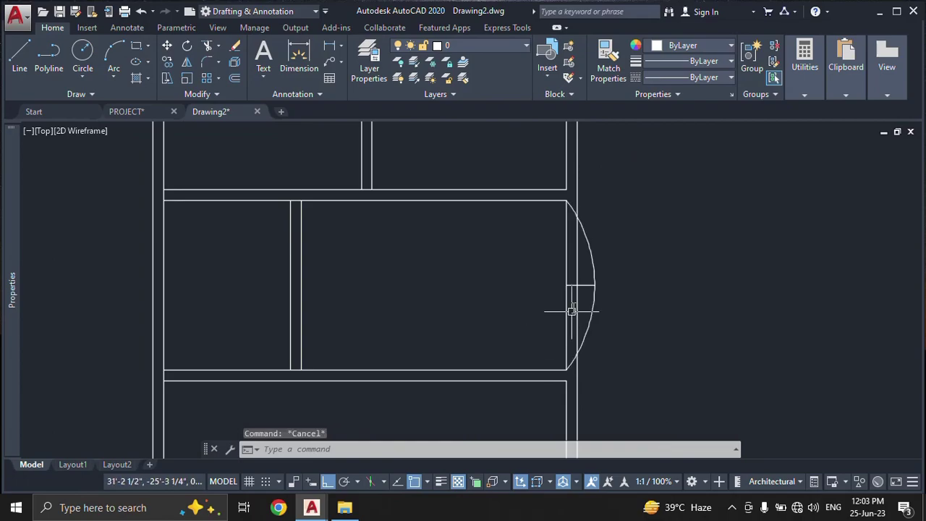
{"action": "scroll", "coordinate": [578, 300], "scroll_direction": "up", "scroll_amount": 3}
Step: Erase the 2-foot guide line
{"action": "left_click", "coordinate": [599, 254]}
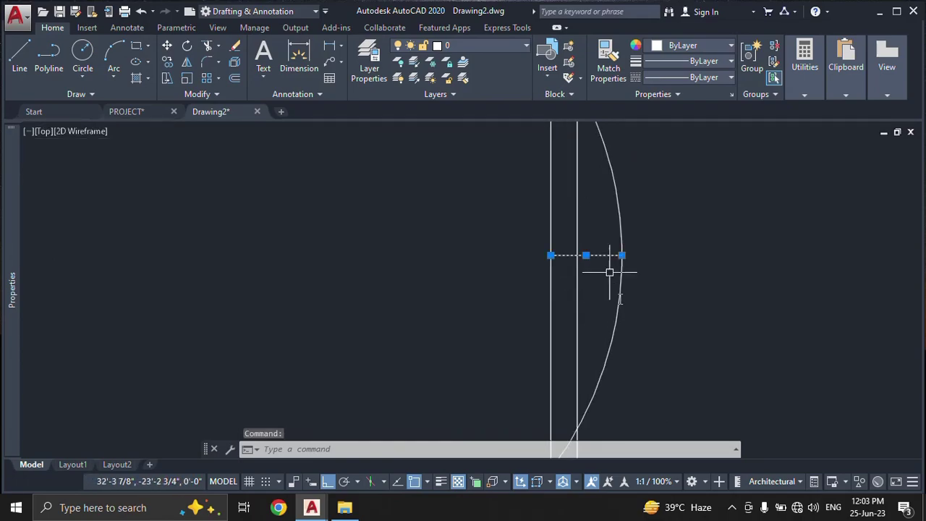
{"action": "type", "text": "E"}
{"action": "key", "text": "Return"}
{"action": "scroll", "coordinate": [591, 313], "scroll_direction": "down", "scroll_amount": 3}
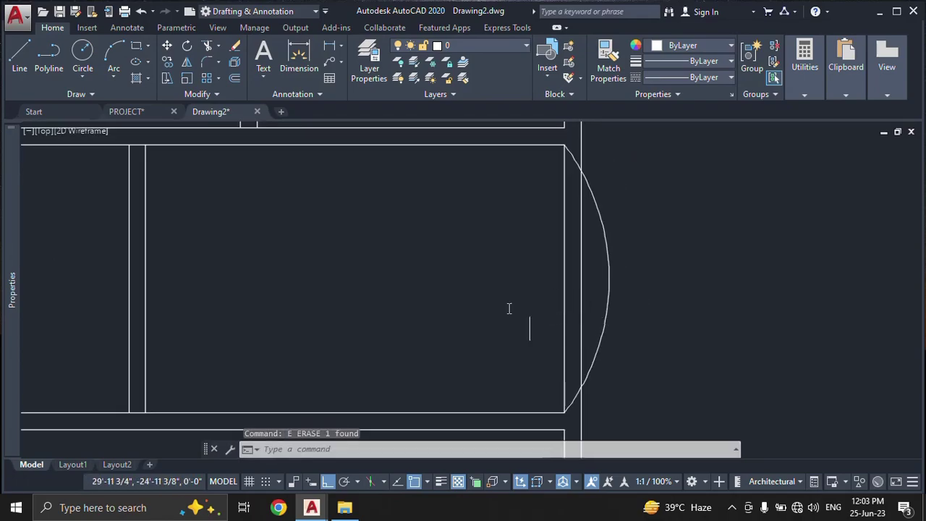
{"action": "scroll", "coordinate": [525, 316], "scroll_direction": "up", "scroll_amount": 1}
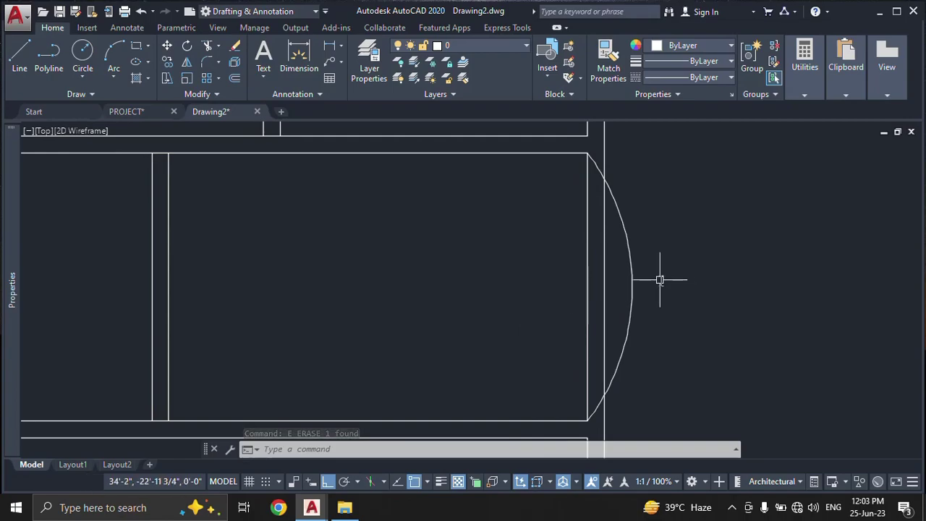
Step: Offset the bay arc 9 inches outward
{"action": "type", "text": "o"}
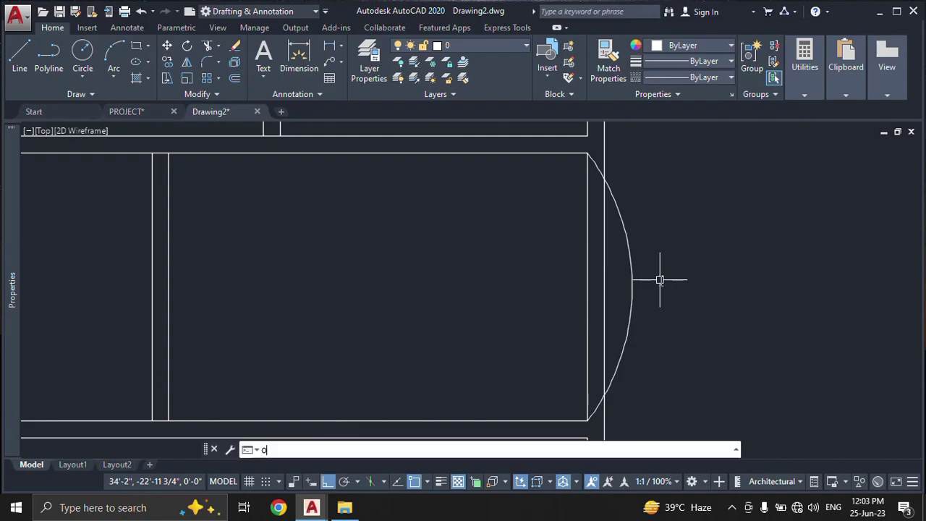
{"action": "key", "text": "Return"}
{"action": "type", "text": "9"}
{"action": "key", "text": "Return"}
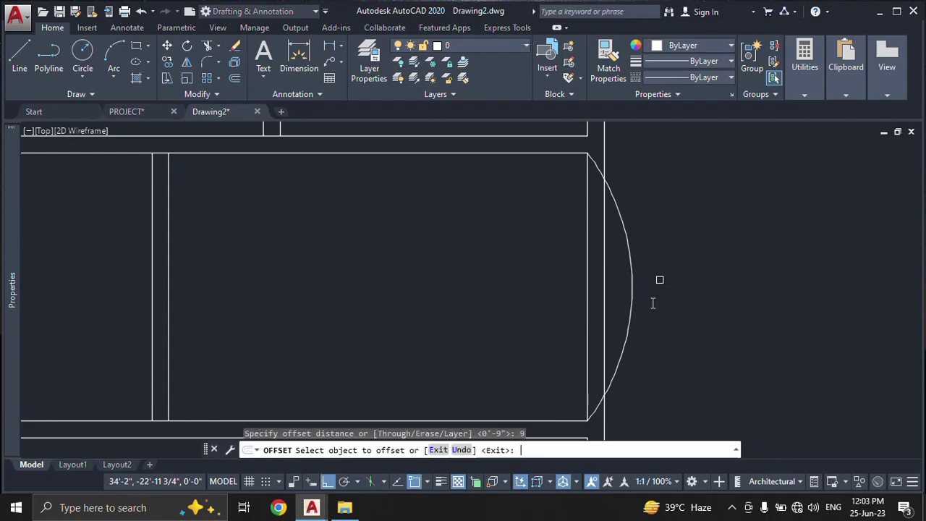
{"action": "left_click", "coordinate": [629, 257]}
{"action": "left_click", "coordinate": [677, 272]}
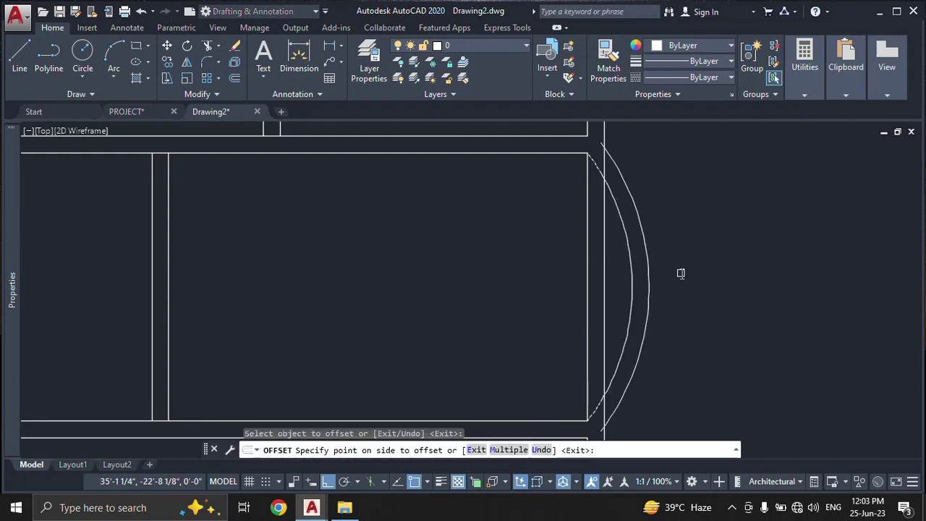
{"action": "scroll", "coordinate": [690, 289], "scroll_direction": "down", "scroll_amount": 2}
{"action": "key", "text": "Escape"}
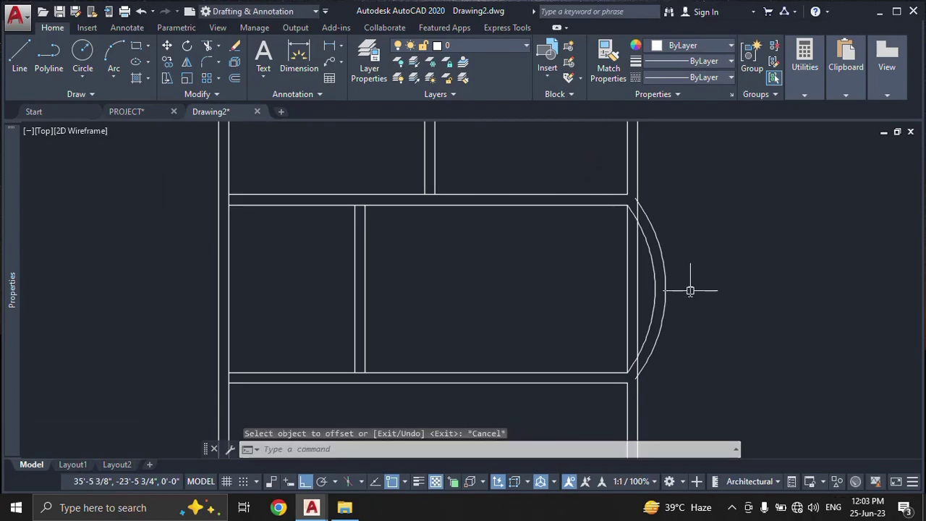
Step: Erase the straight inner wall line behind the bay
{"action": "left_click", "coordinate": [628, 270]}
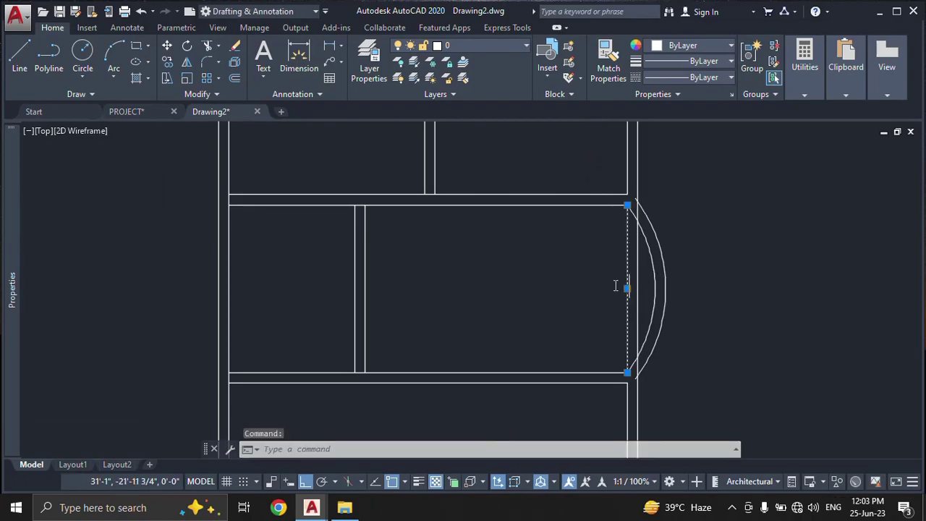
{"action": "type", "text": "e"}
{"action": "key", "text": "Return"}
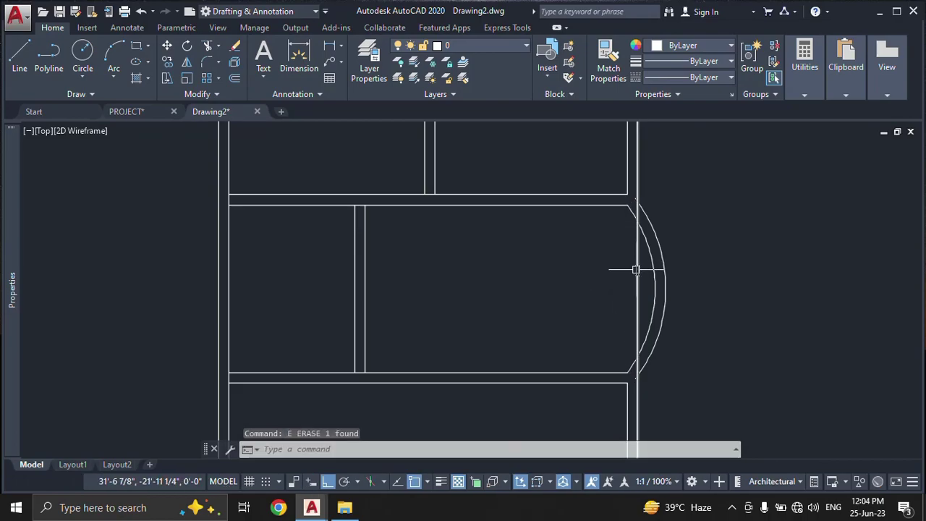
{"action": "middle_click_drag", "start_coordinate": [606, 282], "coordinate": [560, 281]}
{"action": "scroll", "coordinate": [560, 282], "scroll_direction": "up", "scroll_amount": 2}
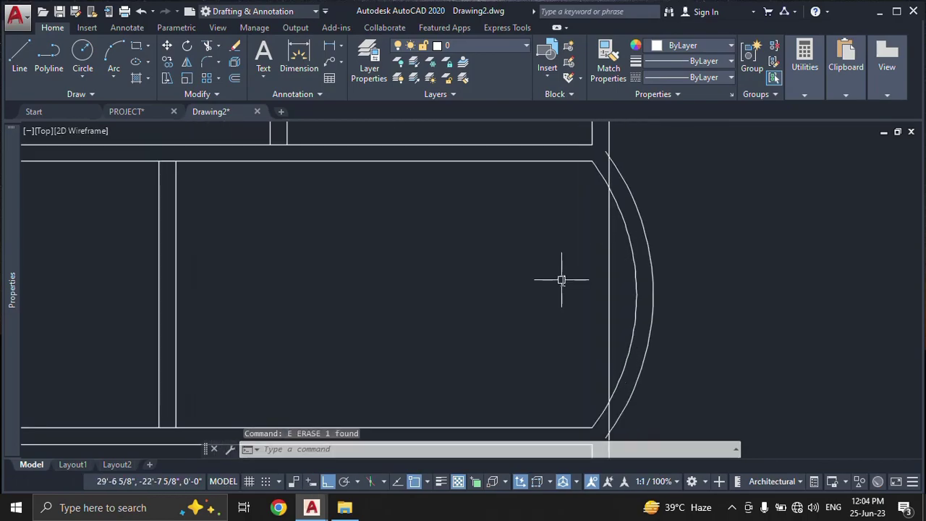
Step: Start a BREAK on the outer wall line, then cancel it
{"action": "type", "text": "8r"}
{"action": "key", "text": "Return"}
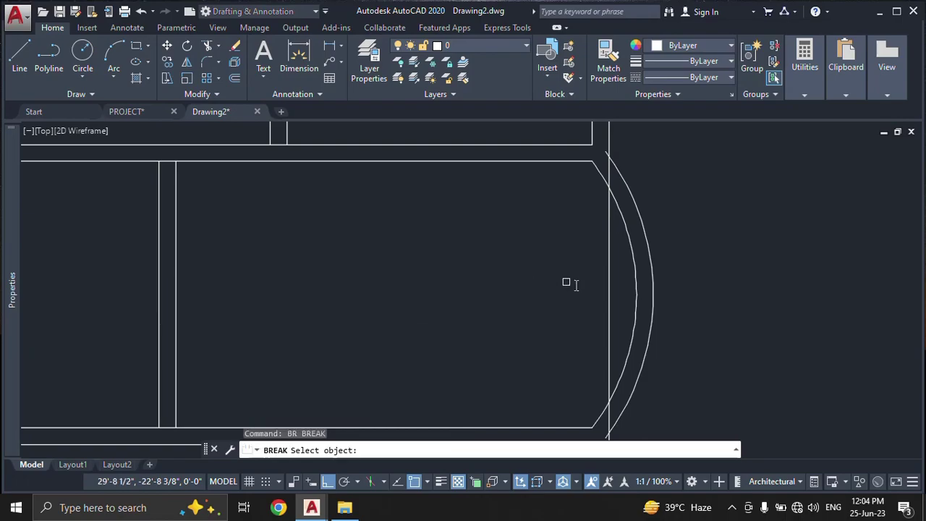
{"action": "left_click", "coordinate": [607, 295]}
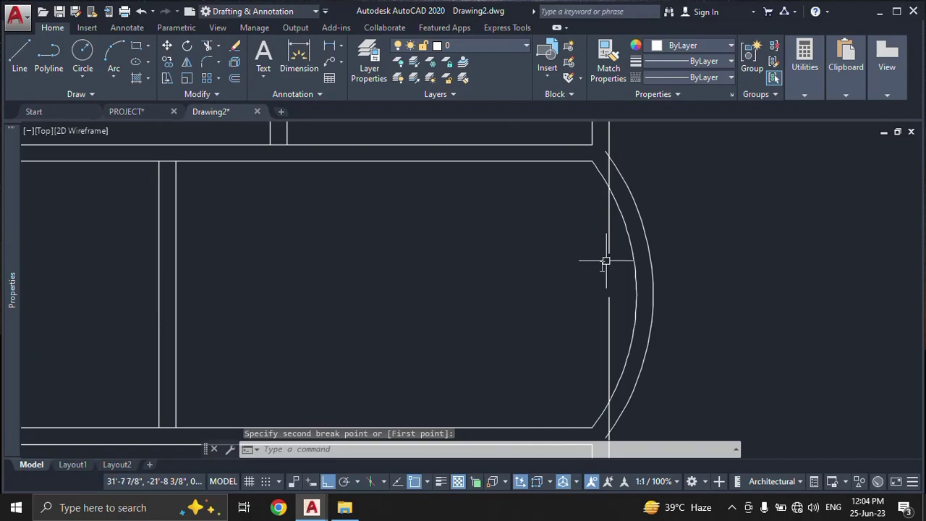
{"action": "key", "text": "Escape"}
{"action": "scroll", "coordinate": [574, 294], "scroll_direction": "down", "scroll_amount": 2}
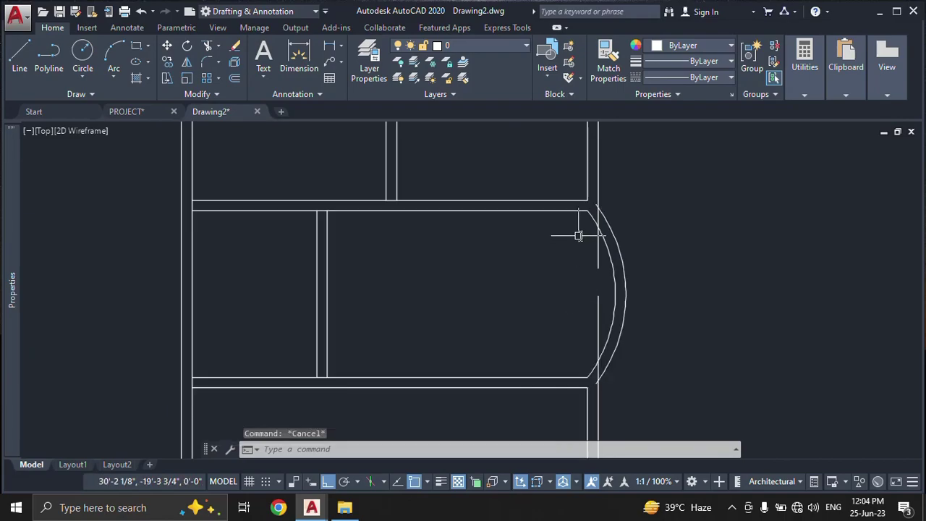
Step: Fillet the outer wall line and outer arc into a clean top corner
{"action": "type", "text": "f"}
{"action": "key", "text": "Return"}
{"action": "scroll", "coordinate": [586, 197], "scroll_direction": "up", "scroll_amount": 2}
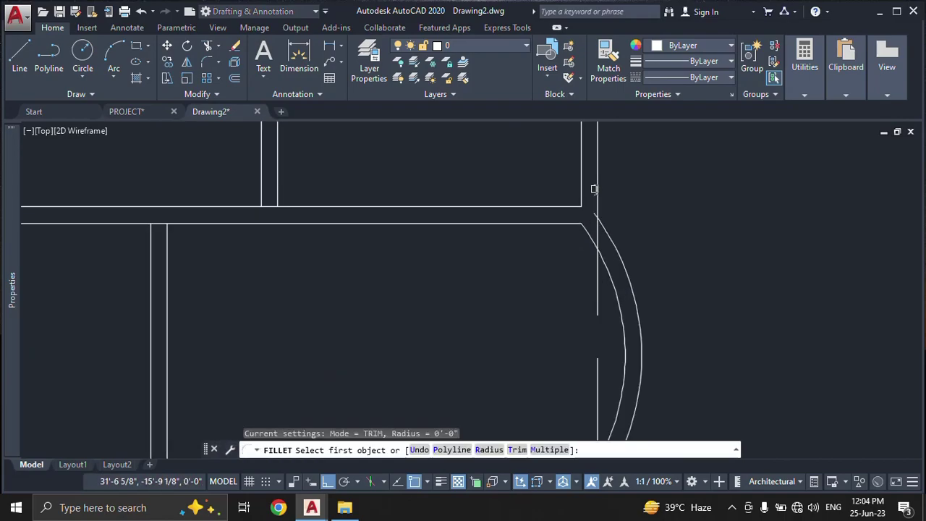
{"action": "scroll", "coordinate": [594, 191], "scroll_direction": "up", "scroll_amount": 2}
{"action": "left_click", "coordinate": [599, 190]}
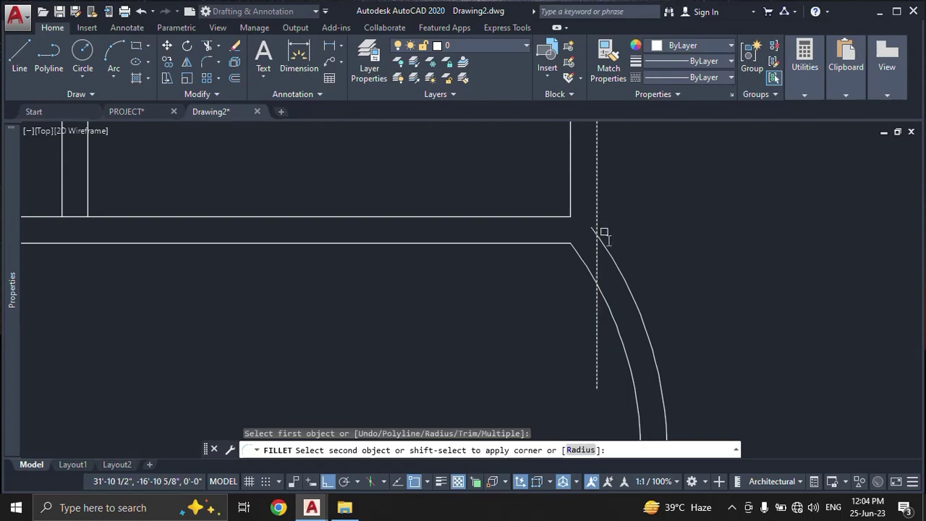
{"action": "left_click", "coordinate": [612, 255]}
{"action": "scroll", "coordinate": [611, 256], "scroll_direction": "down", "scroll_amount": 2}
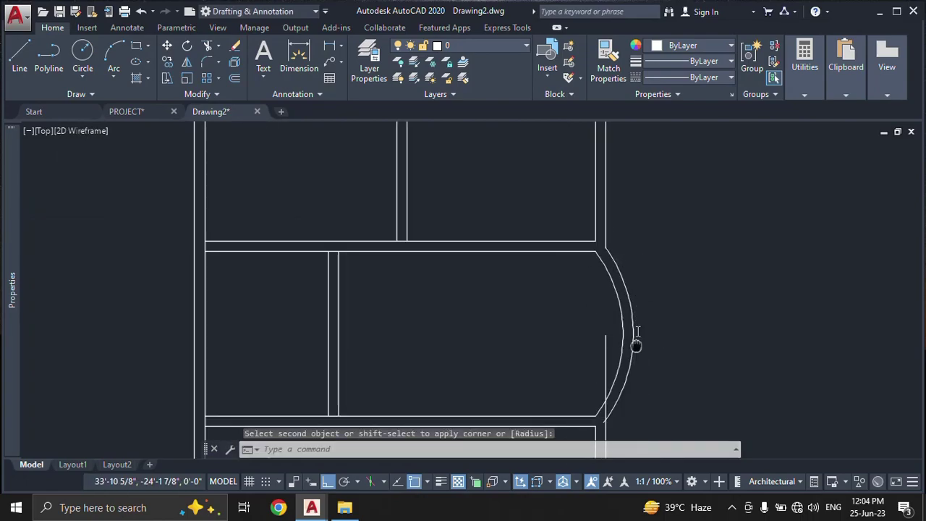
{"action": "scroll", "coordinate": [624, 207], "scroll_direction": "up", "scroll_amount": 2}
{"action": "scroll", "coordinate": [591, 290], "scroll_direction": "up", "scroll_amount": 1}
Step: Fillet the outer wall line and outer arc at the lower bay end
{"action": "key", "text": "Return"}
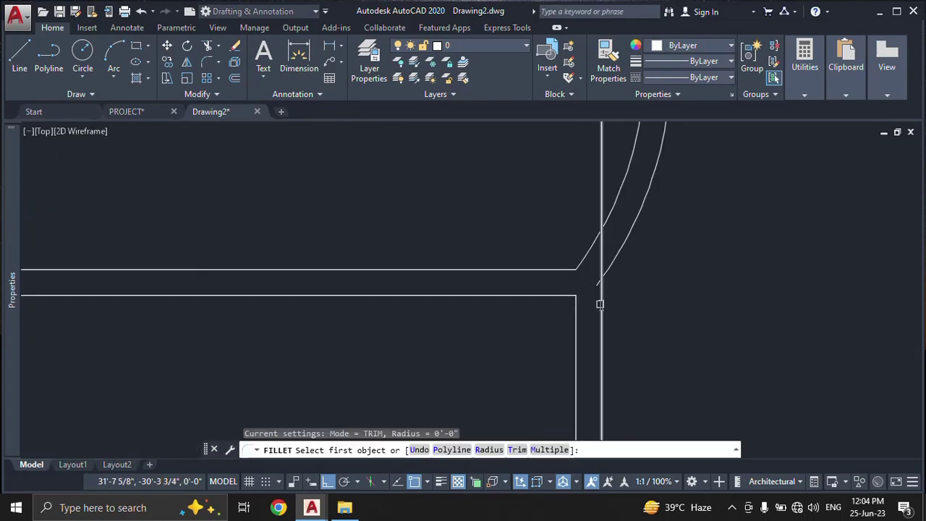
{"action": "left_click", "coordinate": [601, 303]}
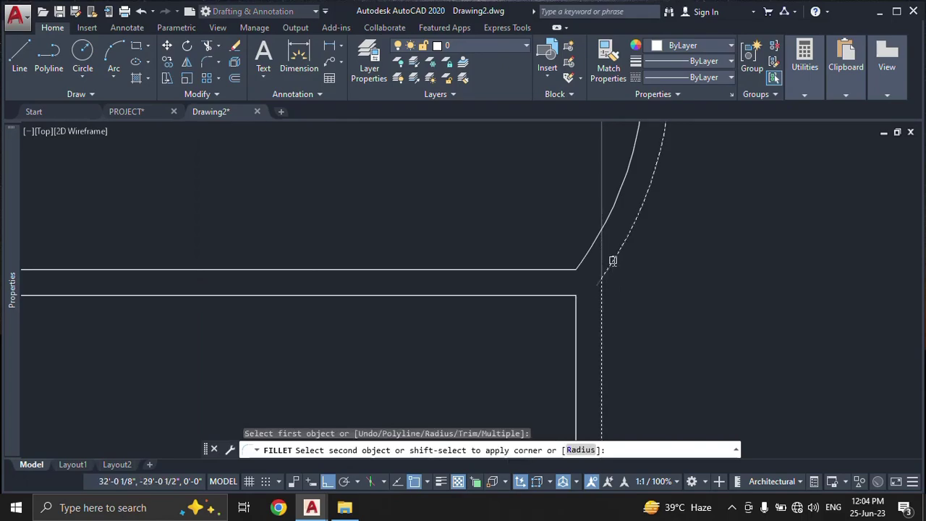
{"action": "left_click", "coordinate": [611, 260]}
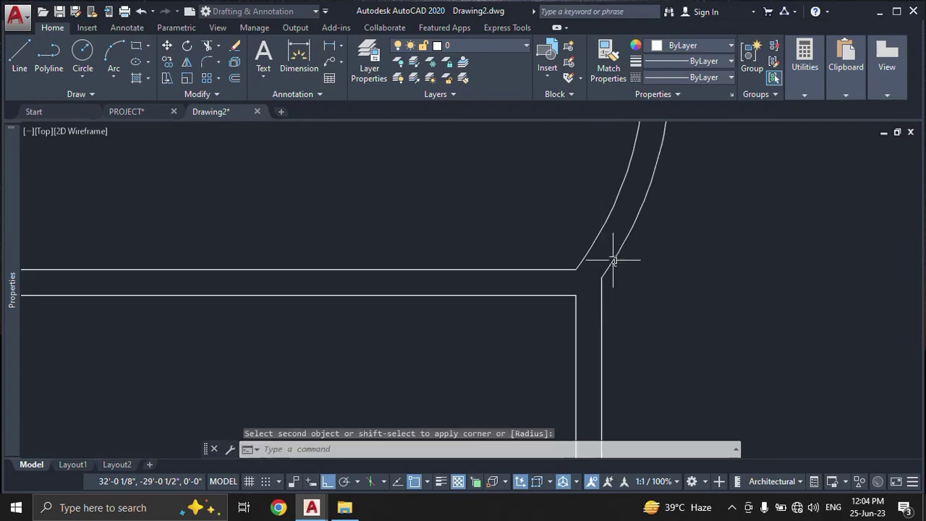
{"action": "scroll", "coordinate": [627, 295], "scroll_direction": "down", "scroll_amount": 2}
{"action": "mouse_move", "coordinate": [548, 209]}
{"action": "middle_mouse_down"}
{"action": "mouse_move", "coordinate": [568, 280]}
{"action": "mouse_move", "coordinate": [611, 300]}
{"action": "mouse_move", "coordinate": [616, 171]}
{"action": "middle_mouse_up"}
{"action": "key", "text": "Escape"}
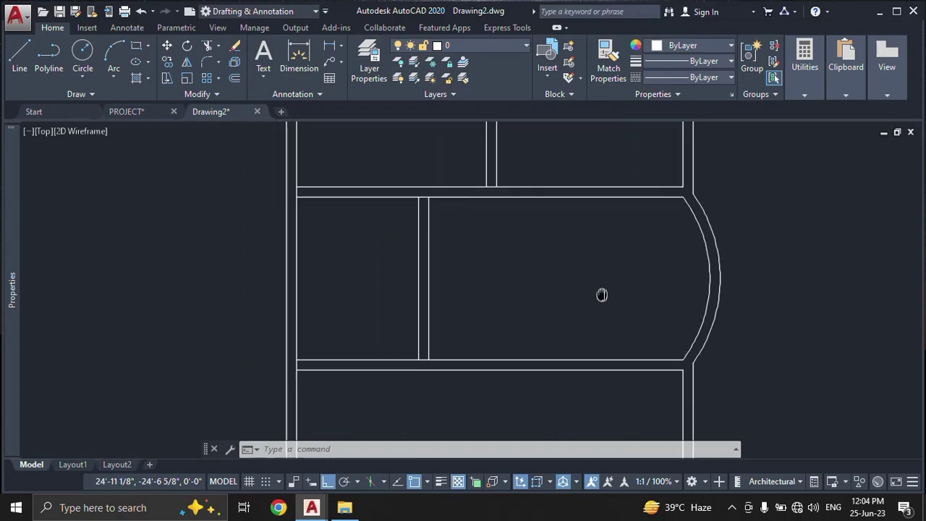
Step: Pan the PROJECT reference plan to the bedroom and car porch, comparing it against Drawing2
{"action": "scroll", "coordinate": [616, 171], "scroll_direction": "down", "scroll_amount": 4}
{"action": "scroll", "coordinate": [588, 265], "scroll_direction": "up", "scroll_amount": 2}
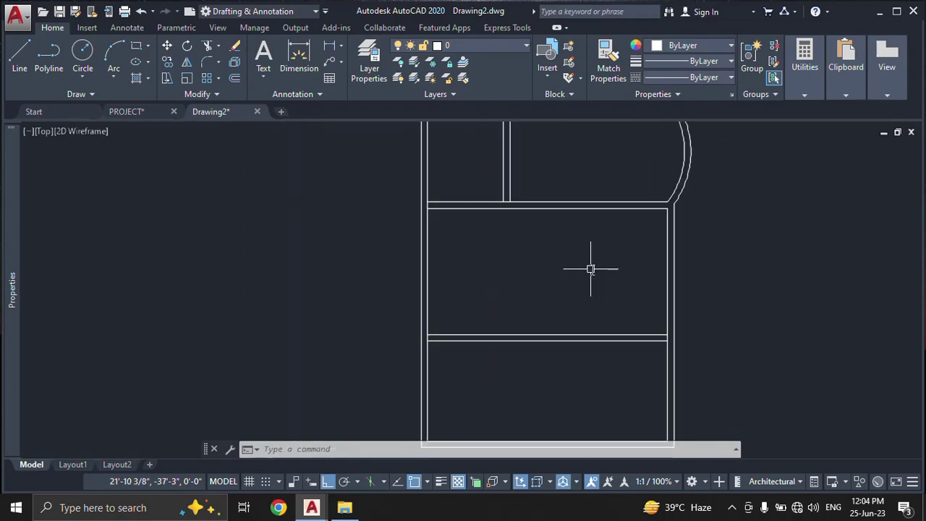
{"action": "middle_click_drag", "start_coordinate": [588, 264], "coordinate": [587, 256]}
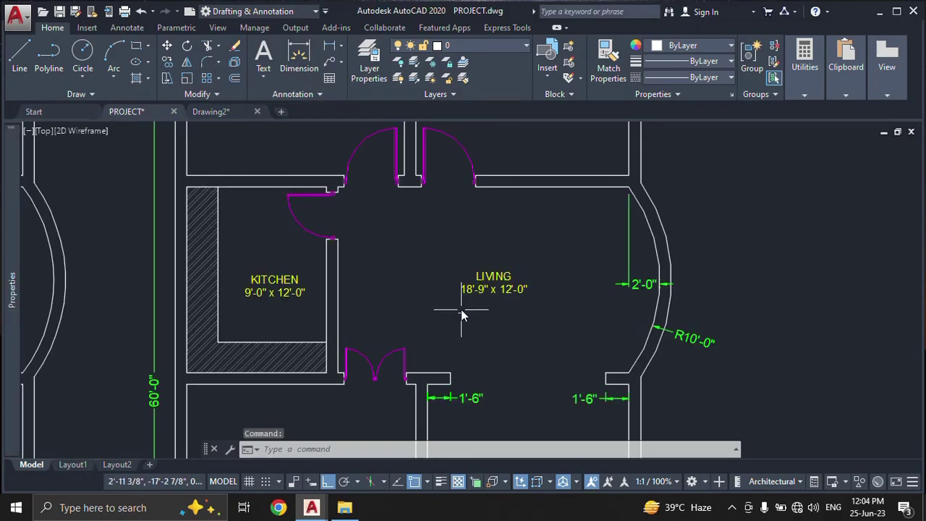
{"action": "middle_click_drag", "start_coordinate": [461, 309], "coordinate": [470, 195]}
{"action": "middle_click_drag", "start_coordinate": [487, 296], "coordinate": [485, 291]}
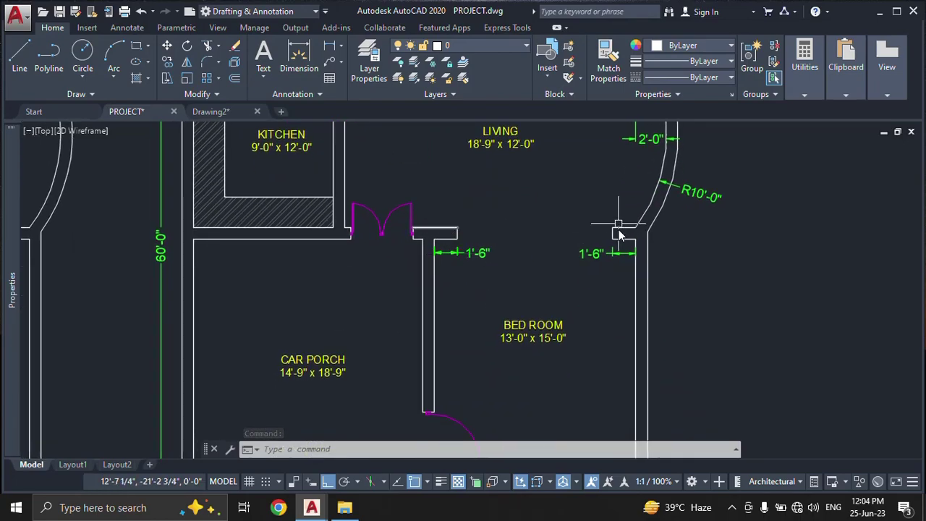
{"action": "scroll", "coordinate": [478, 255], "scroll_direction": "up", "scroll_amount": 2}
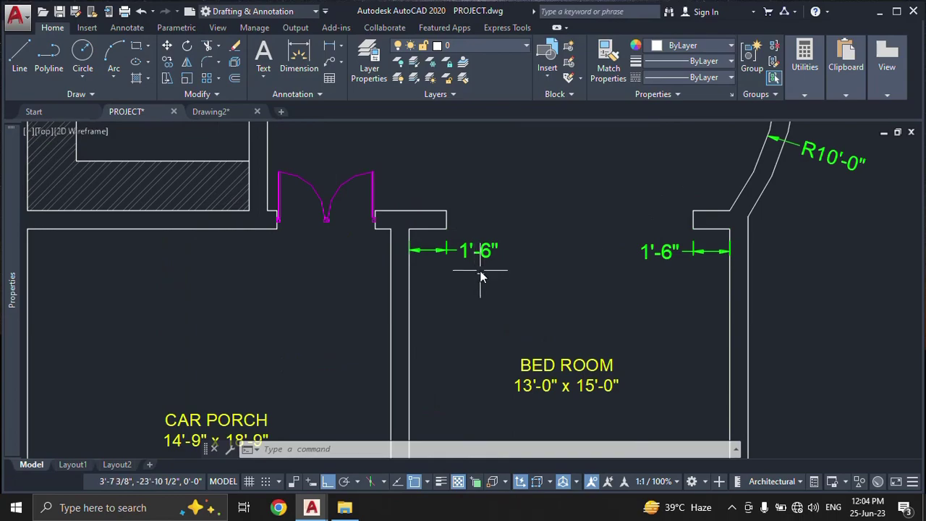
{"action": "scroll", "coordinate": [582, 264], "scroll_direction": "down", "scroll_amount": 2}
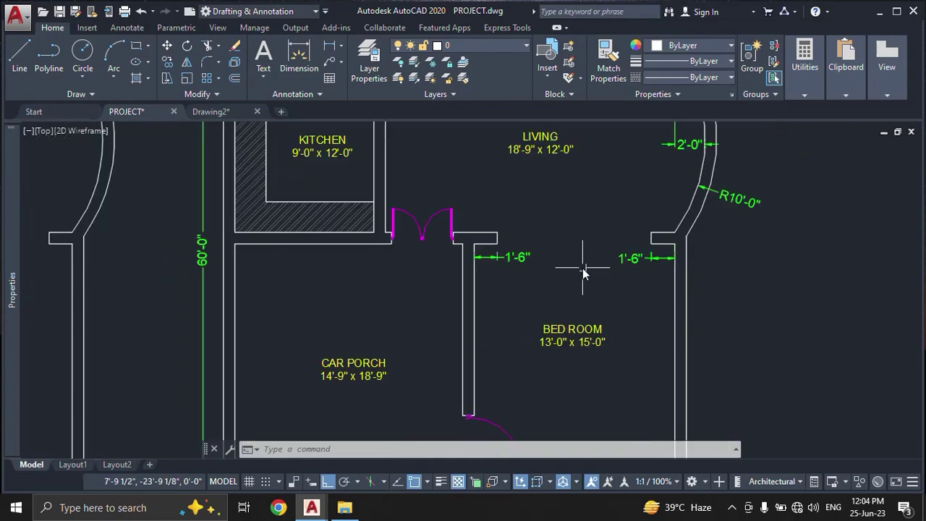
{"action": "left_click", "coordinate": [221, 112]}
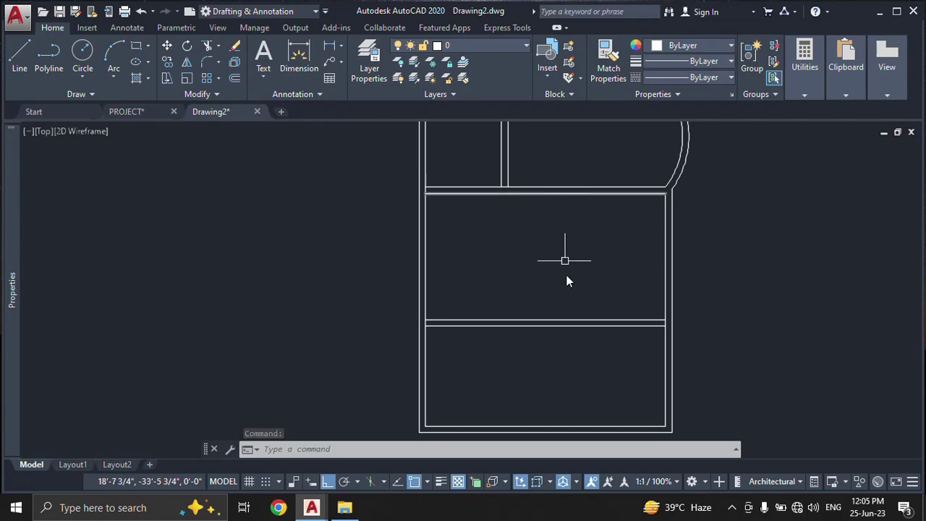
{"action": "left_click", "coordinate": [146, 116]}
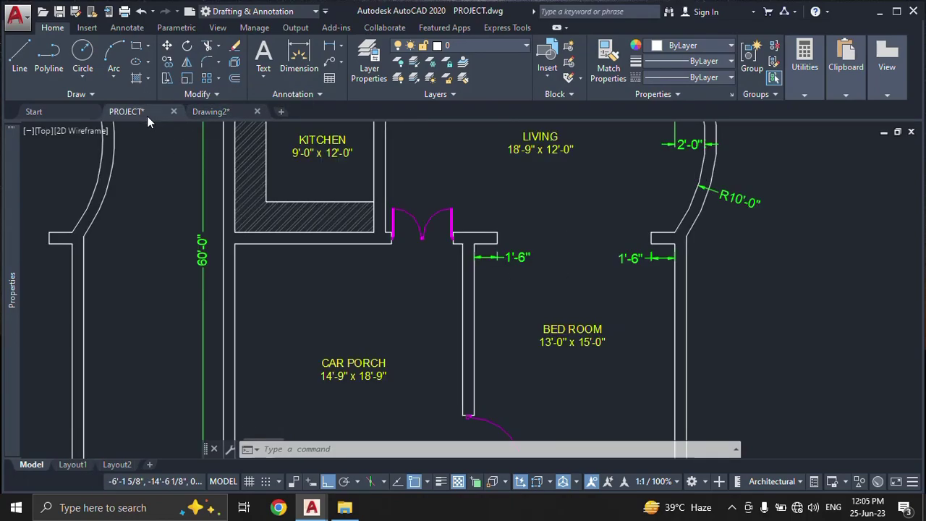
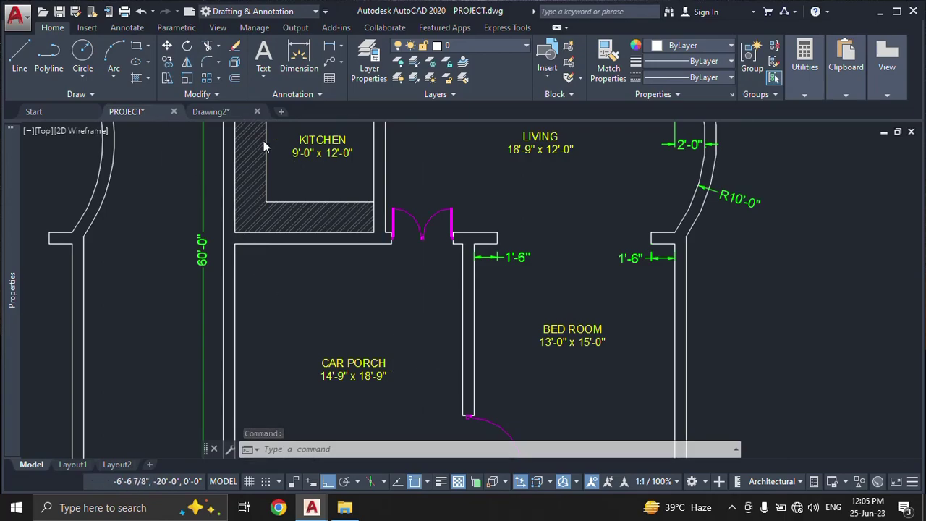
Step: In Drawing2, offset the right wall line 13' to the left as a partition line
{"action": "left_click", "coordinate": [212, 114]}
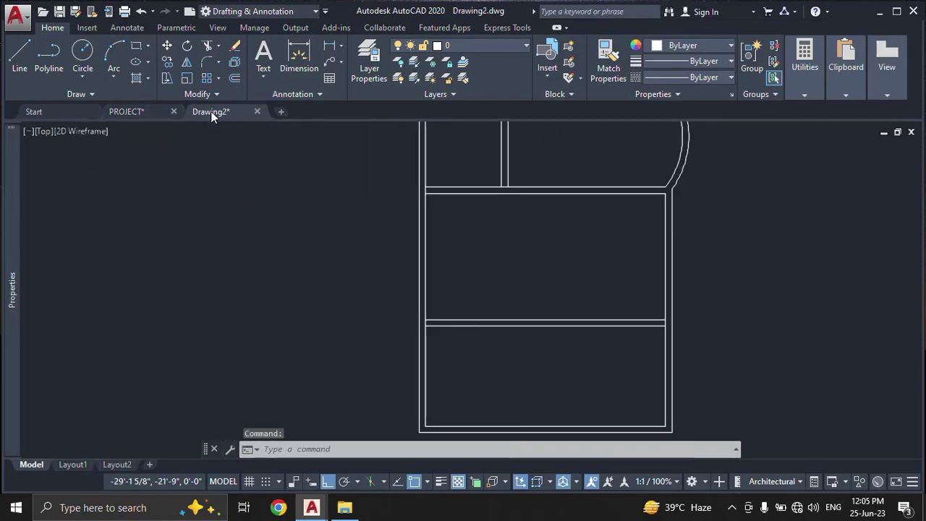
{"action": "type", "text": "o"}
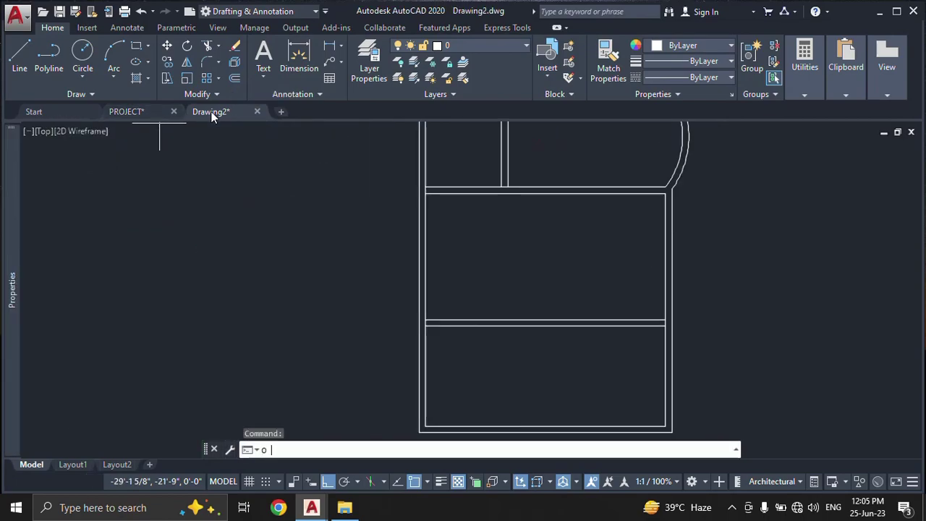
{"action": "key", "text": "Return"}
{"action": "type", "text": "13'"}
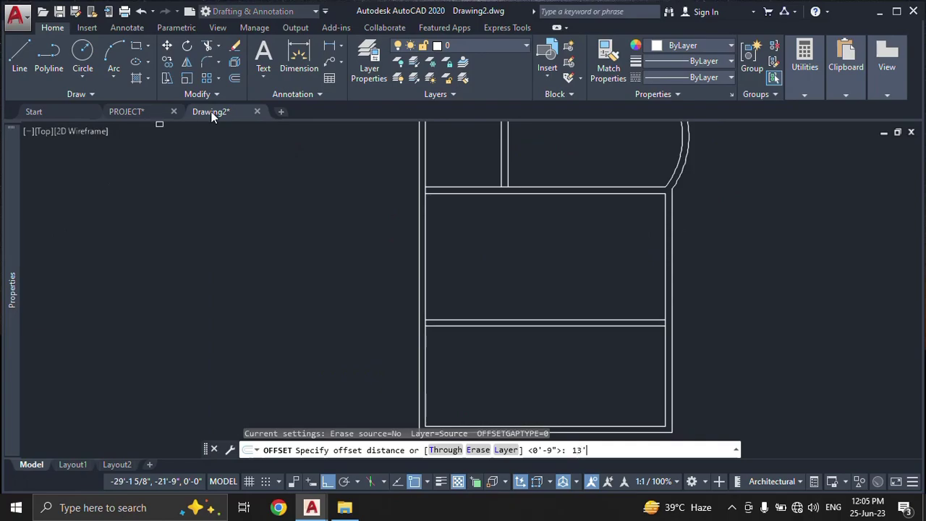
{"action": "key", "text": "Return"}
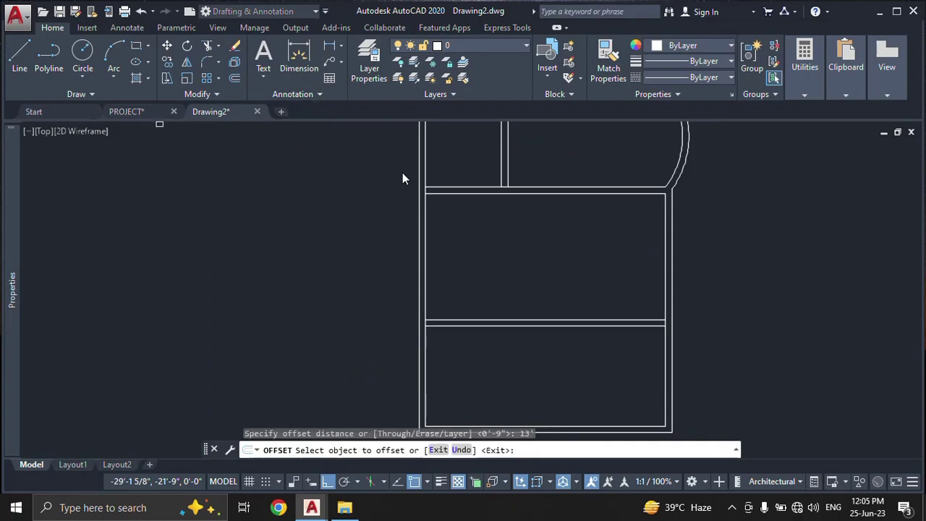
{"action": "scroll", "coordinate": [665, 259], "scroll_direction": "up", "scroll_amount": 2}
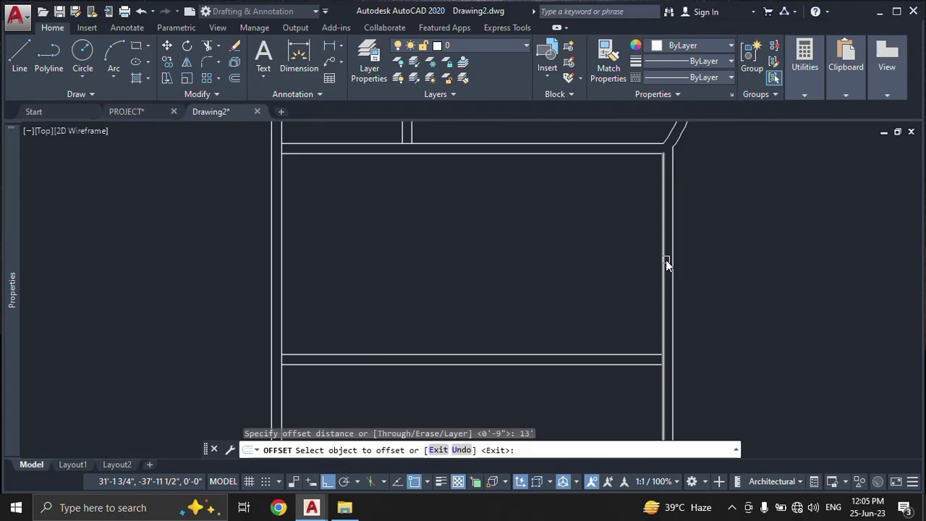
{"action": "left_click", "coordinate": [663, 249]}
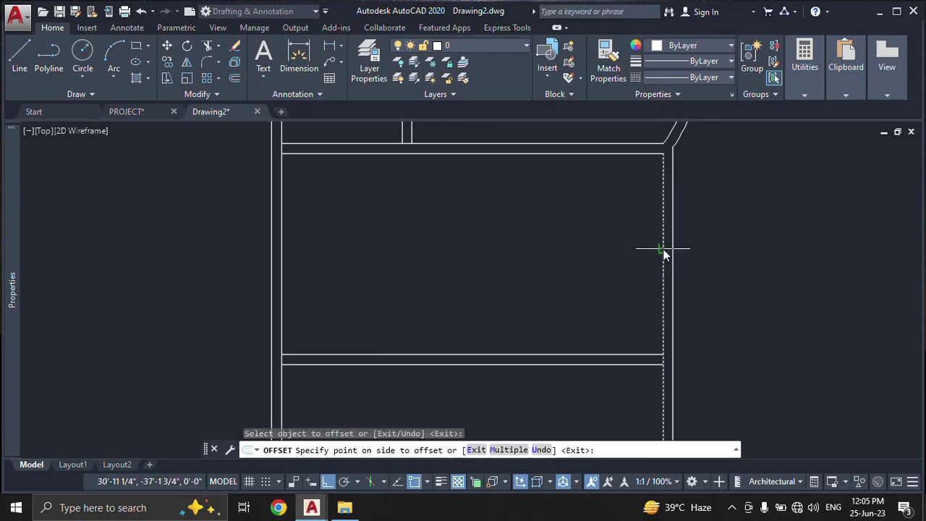
{"action": "left_click", "coordinate": [440, 256]}
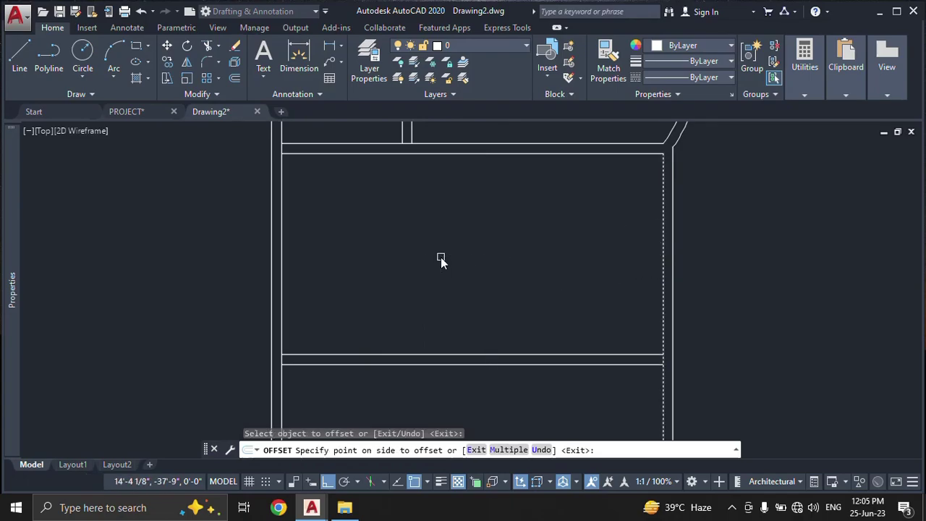
{"action": "key", "text": "Escape"}
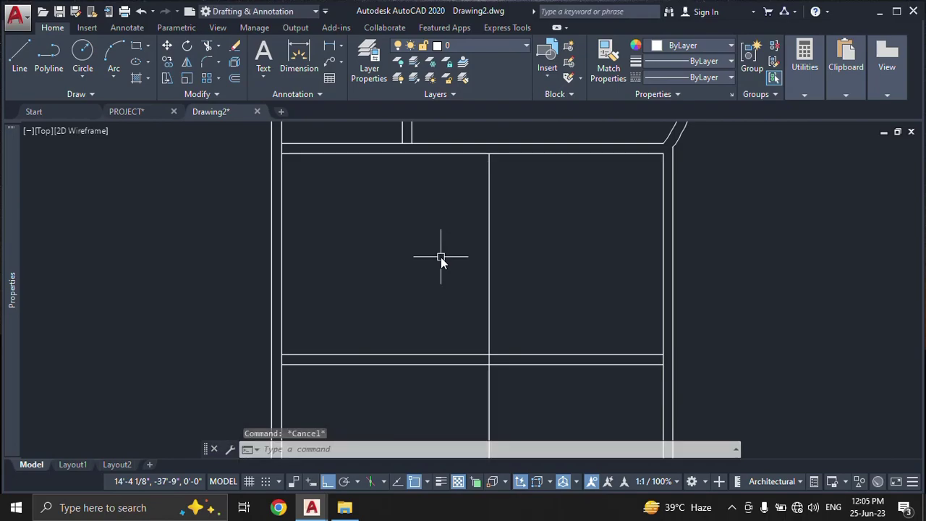
Step: Trim the new partition line where it runs below the lower horizontal wall
{"action": "type", "text": "tr"}
{"action": "key", "text": "Return"}
{"action": "left_click", "coordinate": [477, 355]}
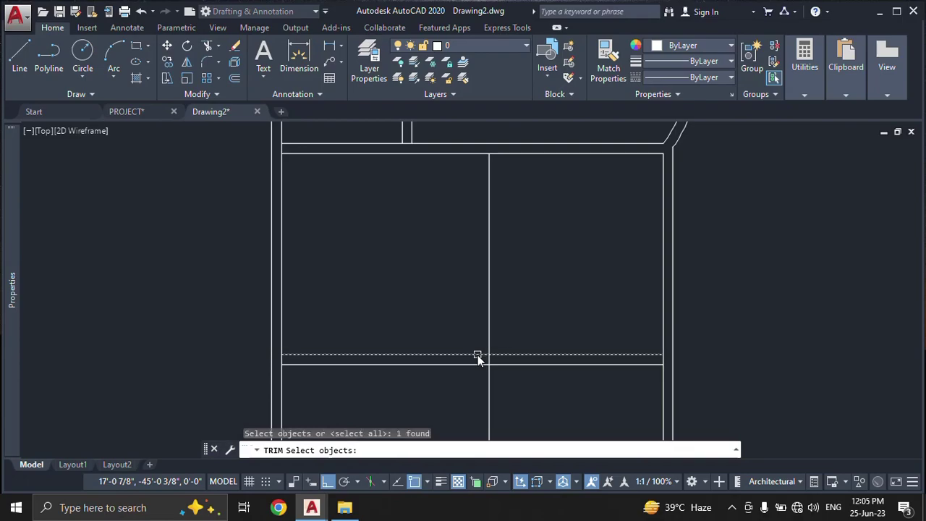
{"action": "key", "text": "Return"}
{"action": "left_click", "coordinate": [526, 398]}
{"action": "left_click", "coordinate": [454, 397]}
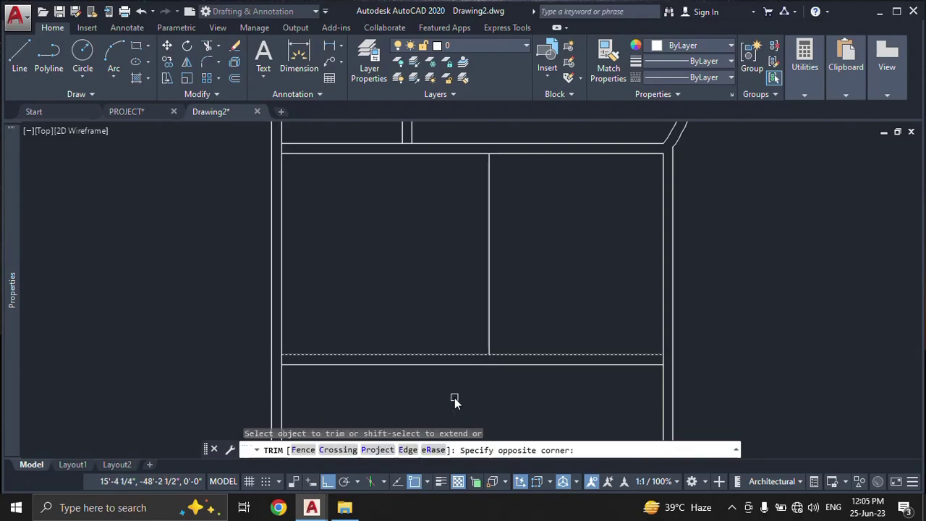
{"action": "key", "text": "Escape"}
Step: Offset the partition line 9" to the left to make it a double-line wall
{"action": "type", "text": "o"}
{"action": "key", "text": "Return"}
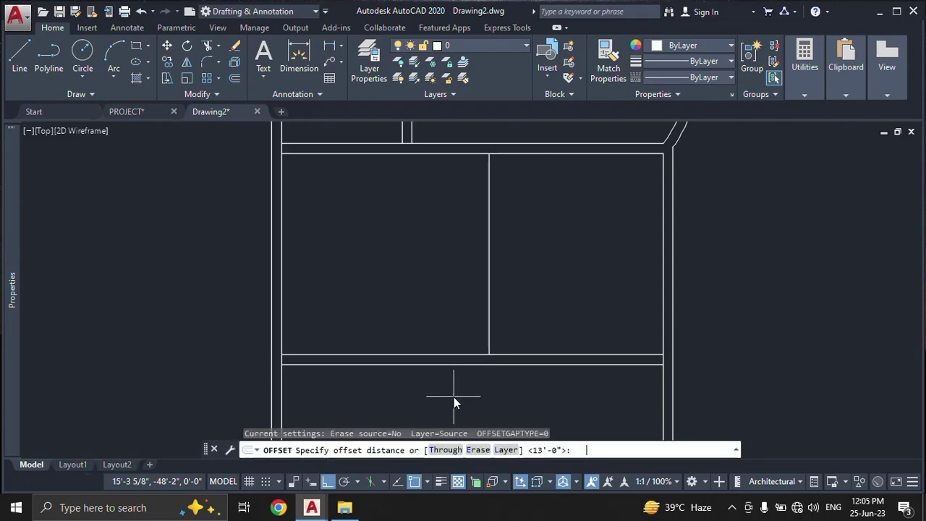
{"action": "type", "text": "9"}
{"action": "key", "text": "Return"}
{"action": "left_click", "coordinate": [489, 266]}
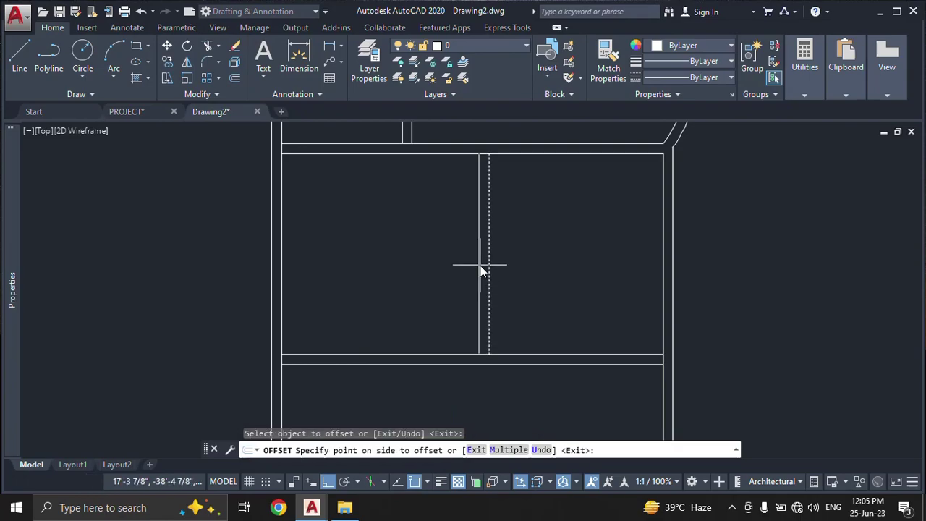
{"action": "left_click", "coordinate": [479, 267]}
{"action": "key", "text": "Escape"}
Step: Offset the inner left and right wall lines 18" inward into the room
{"action": "middle_click_drag", "start_coordinate": [618, 140], "coordinate": [556, 201]}
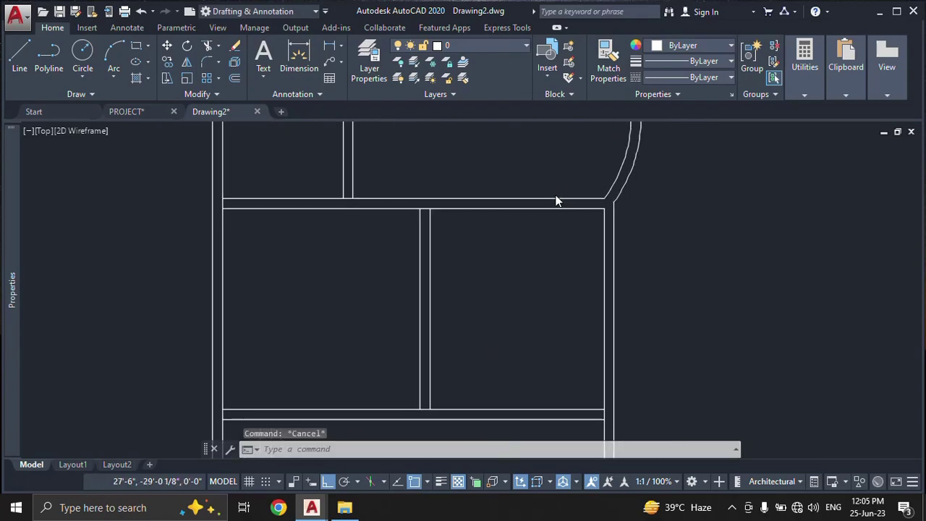
{"action": "scroll", "coordinate": [554, 210], "scroll_direction": "up", "scroll_amount": 2}
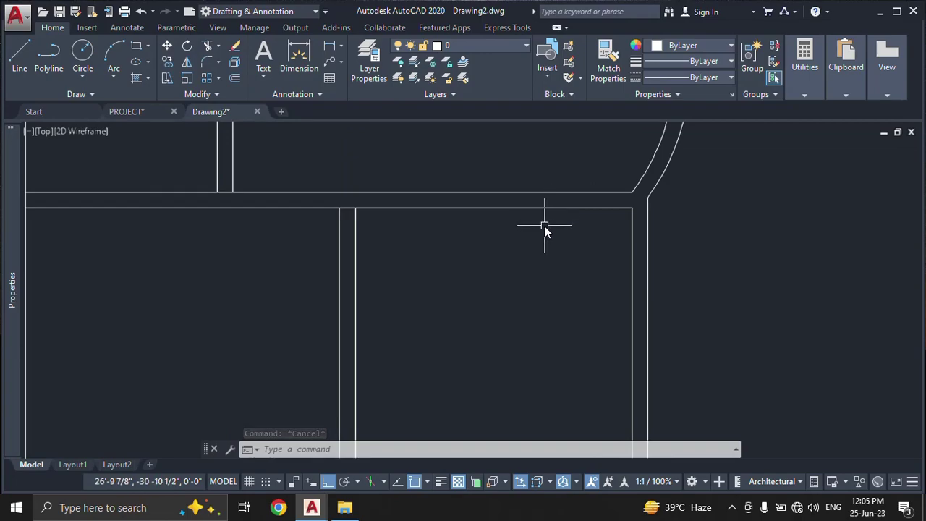
{"action": "type", "text": "o"}
{"action": "key", "text": "Return"}
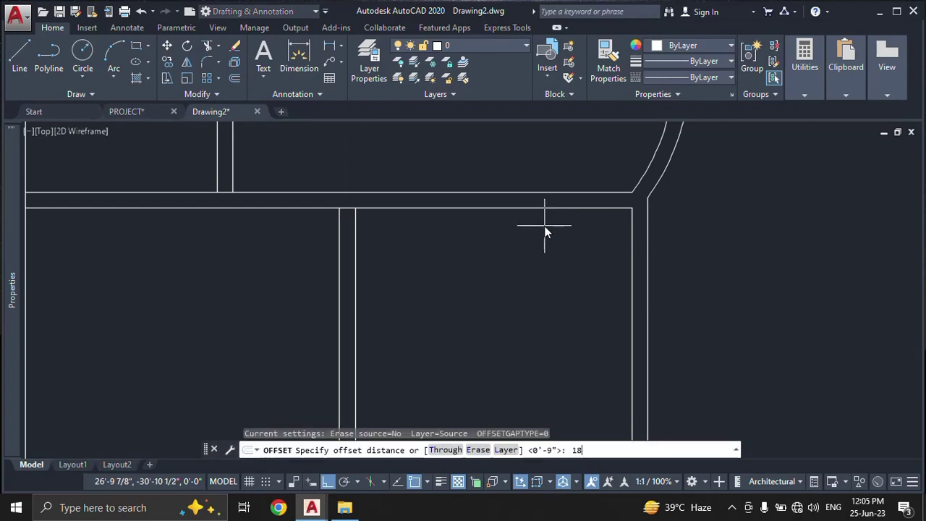
{"action": "key", "text": "Return"}
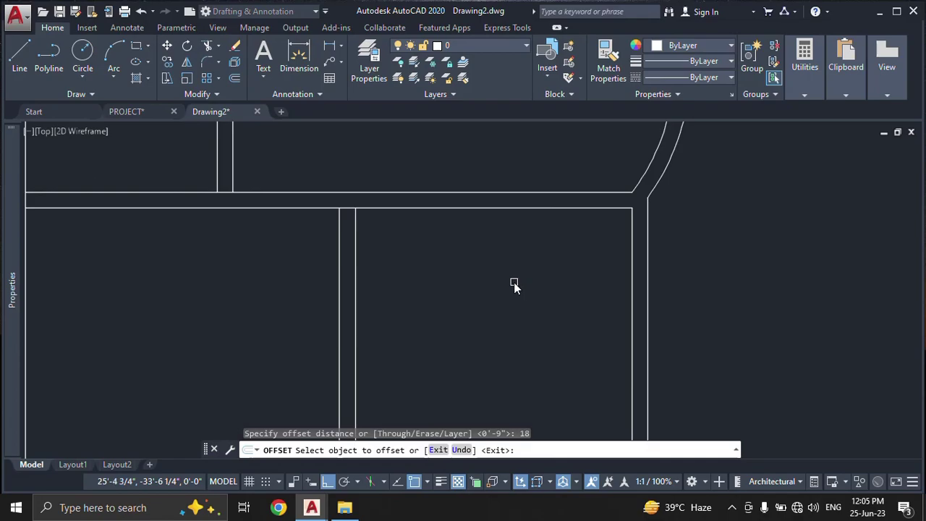
{"action": "left_click", "coordinate": [358, 233]}
{"action": "left_click", "coordinate": [394, 250]}
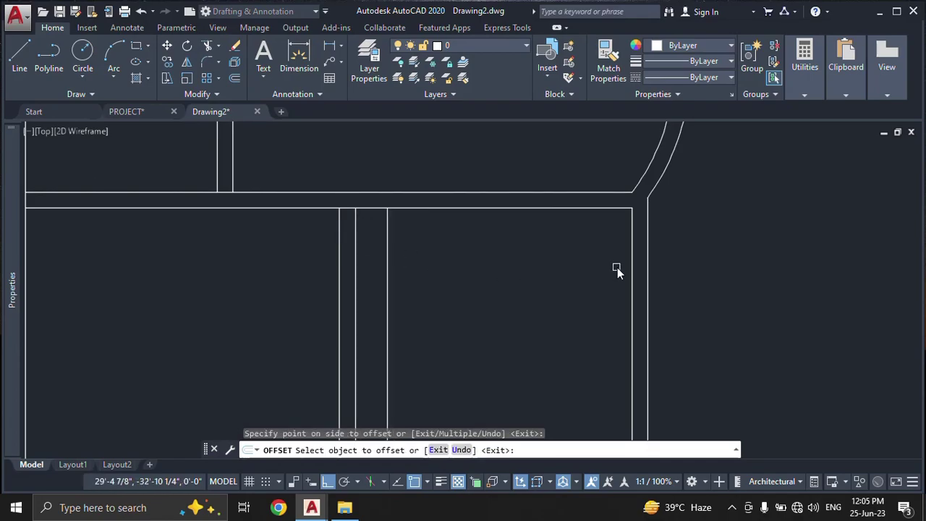
{"action": "left_click", "coordinate": [633, 258]}
{"action": "left_click", "coordinate": [571, 267]}
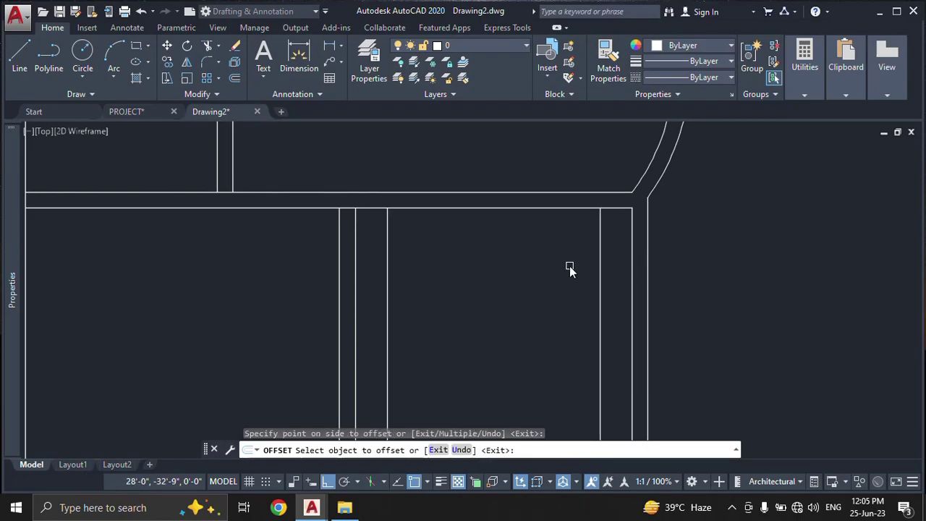
{"action": "key", "text": "Escape"}
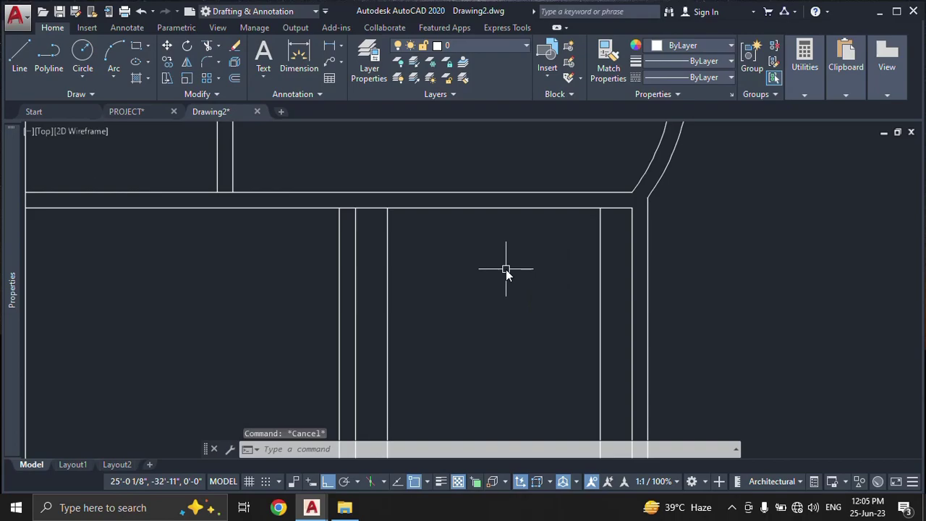
Step: Extend the two new 18" lines up to the outer top wall
{"action": "type", "text": "EX"}
{"action": "key", "text": "Return"}
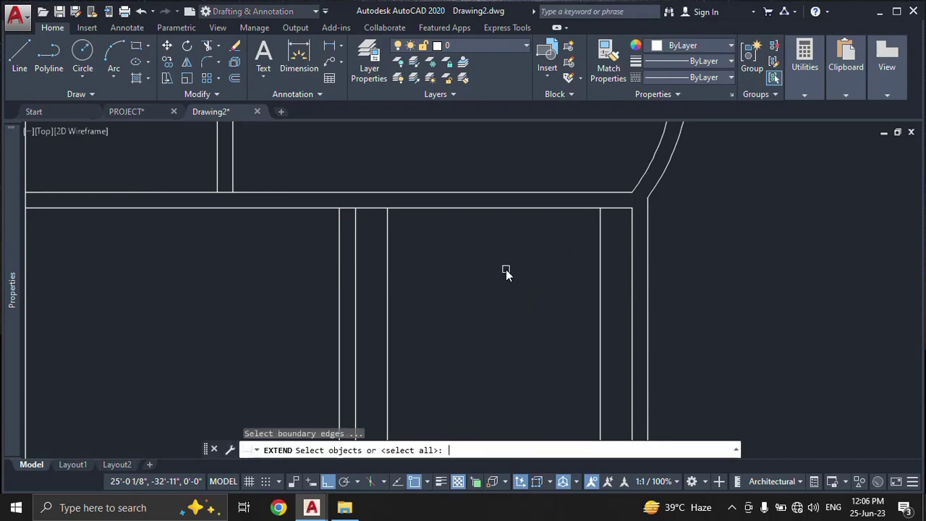
{"action": "key", "text": "Return"}
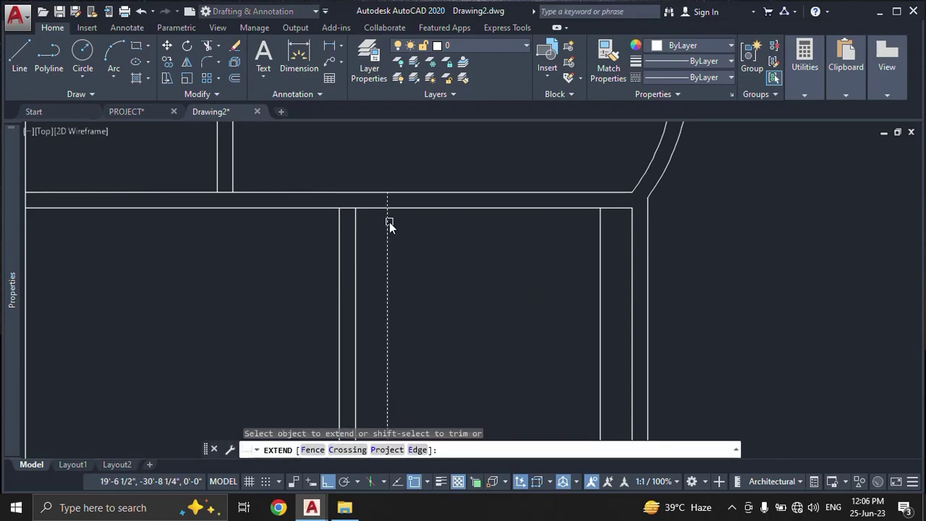
{"action": "left_click", "coordinate": [389, 221]}
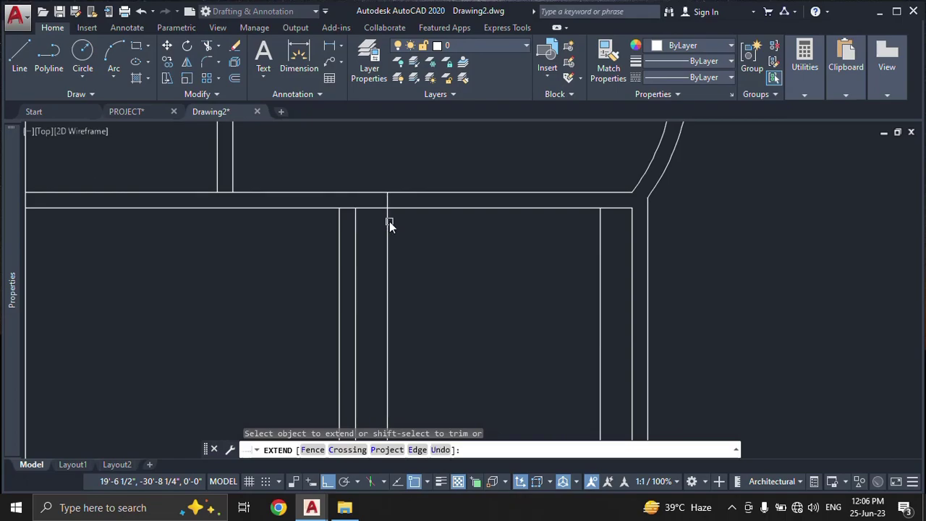
{"action": "left_click", "coordinate": [600, 224]}
{"action": "key", "text": "Escape"}
{"action": "key", "text": "Escape"}
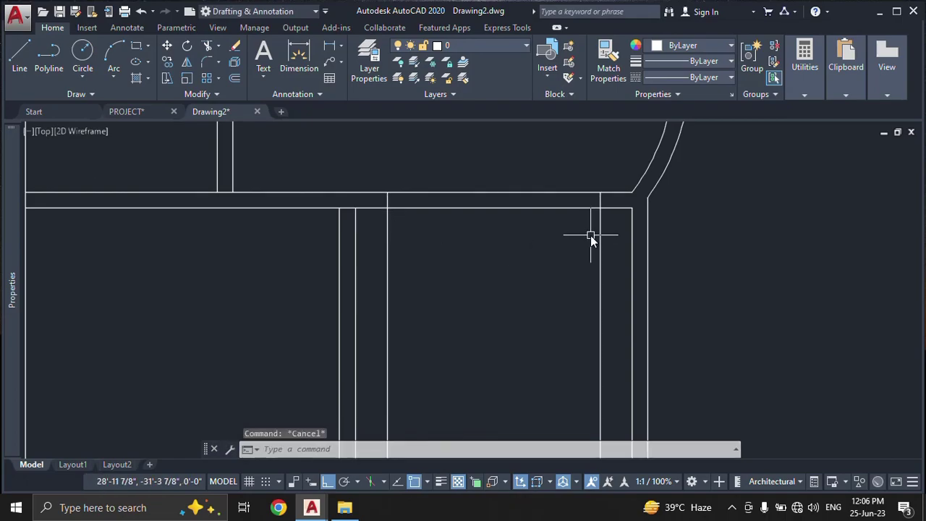
Step: Trim the two new lines back to the inner top wall line
{"action": "type", "text": "tr"}
{"action": "key", "text": "Return"}
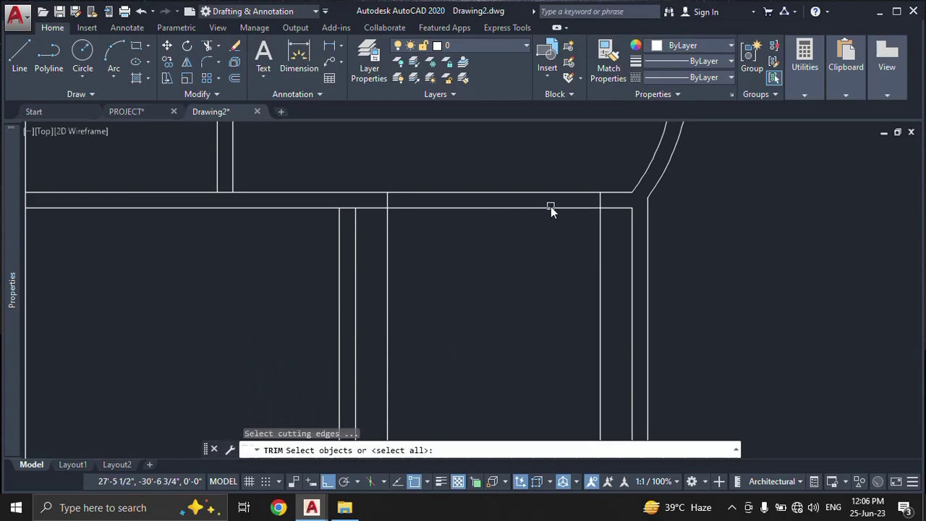
{"action": "left_click", "coordinate": [548, 208]}
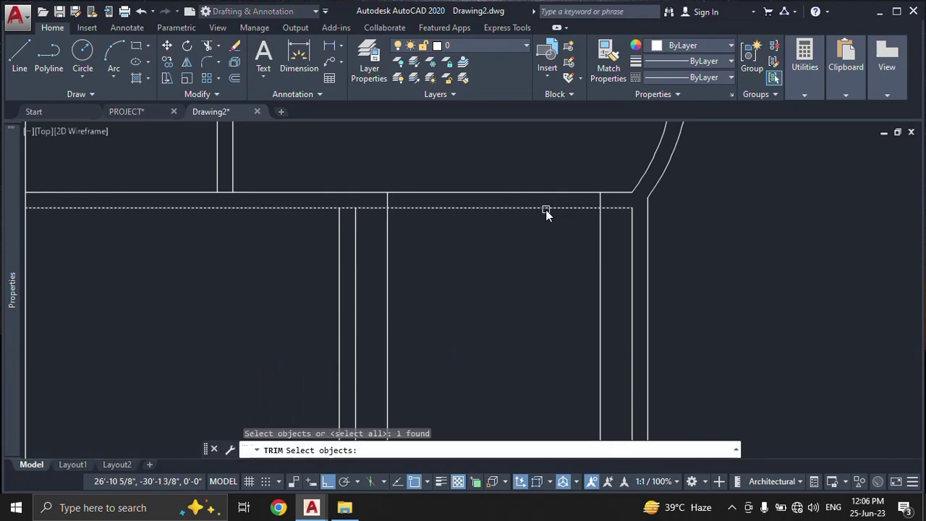
{"action": "key", "text": "Return"}
{"action": "left_click", "coordinate": [615, 247]}
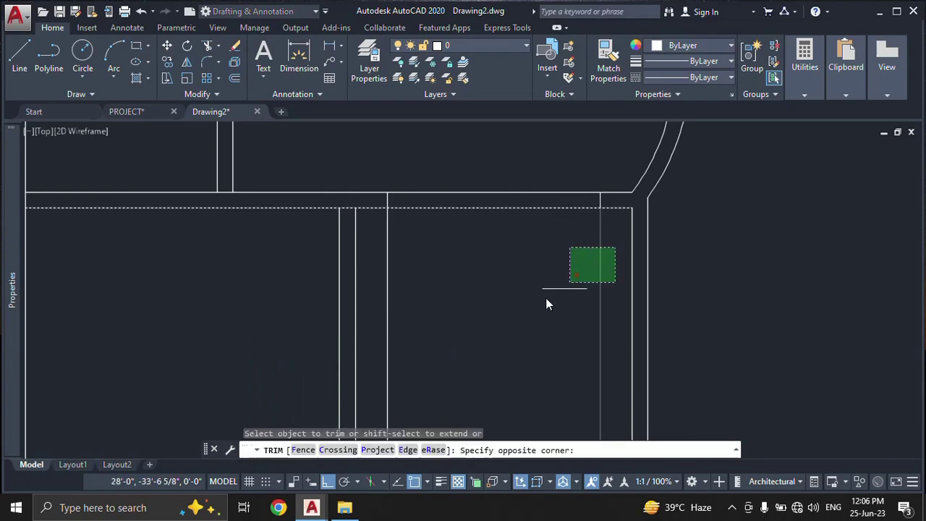
{"action": "left_click", "coordinate": [379, 321]}
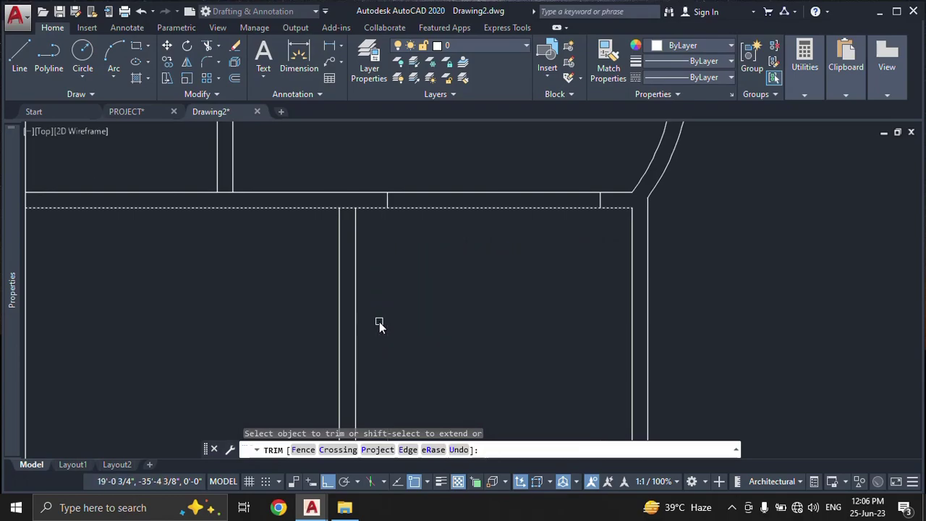
{"action": "key", "text": "Escape"}
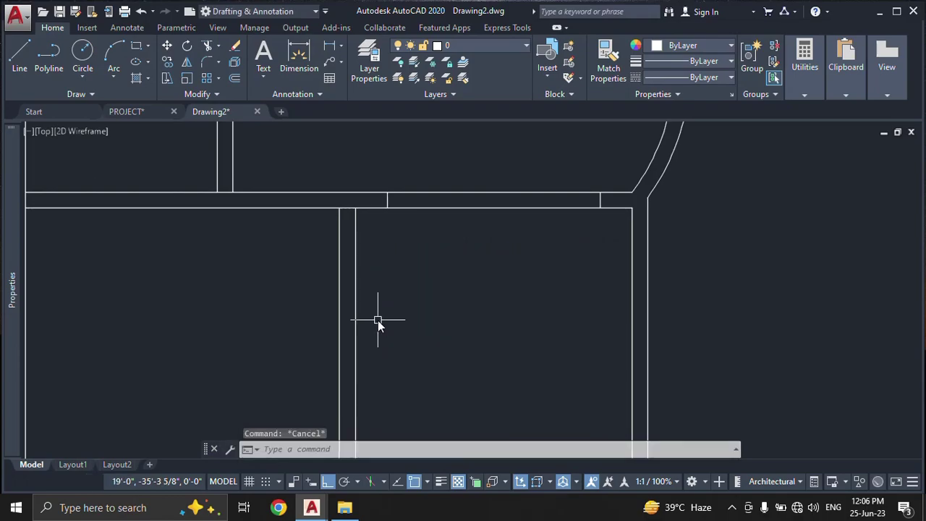
Step: Trim out a segment of the upper double wall to form the opening
{"action": "type", "text": "tr"}
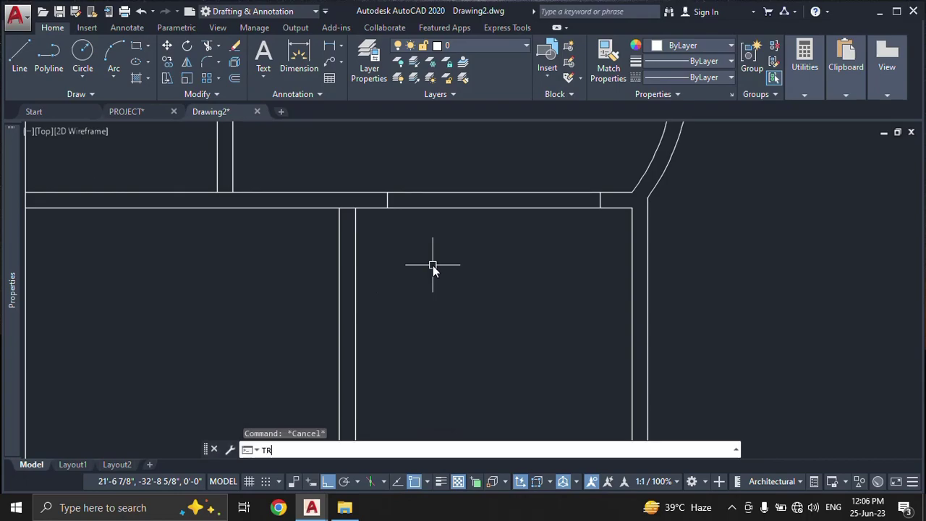
{"action": "key", "text": "Return"}
{"action": "key", "text": "Return"}
{"action": "left_click", "coordinate": [527, 249]}
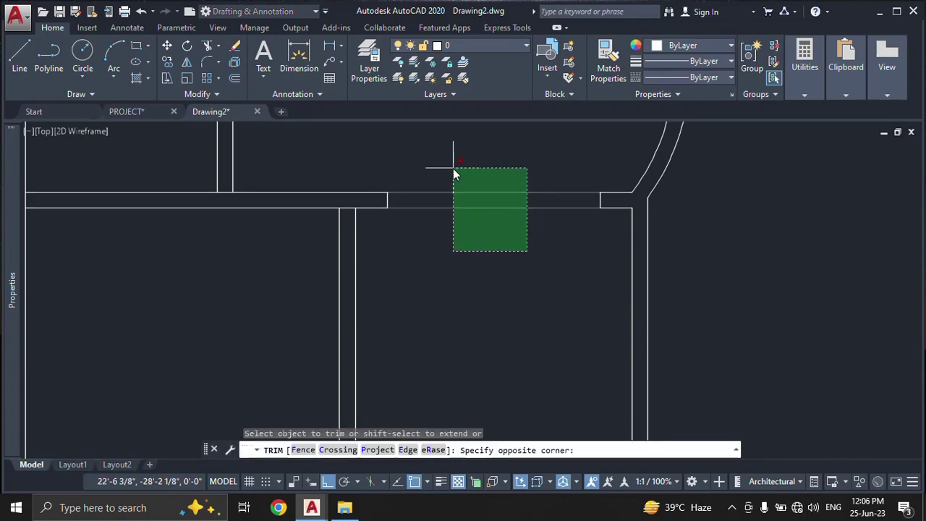
{"action": "left_click", "coordinate": [452, 170]}
{"action": "key", "text": "Escape"}
Step: Trim the wall line crossing the junction where the partition meets the wall
{"action": "scroll", "coordinate": [502, 267], "scroll_direction": "down", "scroll_amount": 1}
{"action": "middle_click_drag", "start_coordinate": [498, 286], "coordinate": [512, 238]}
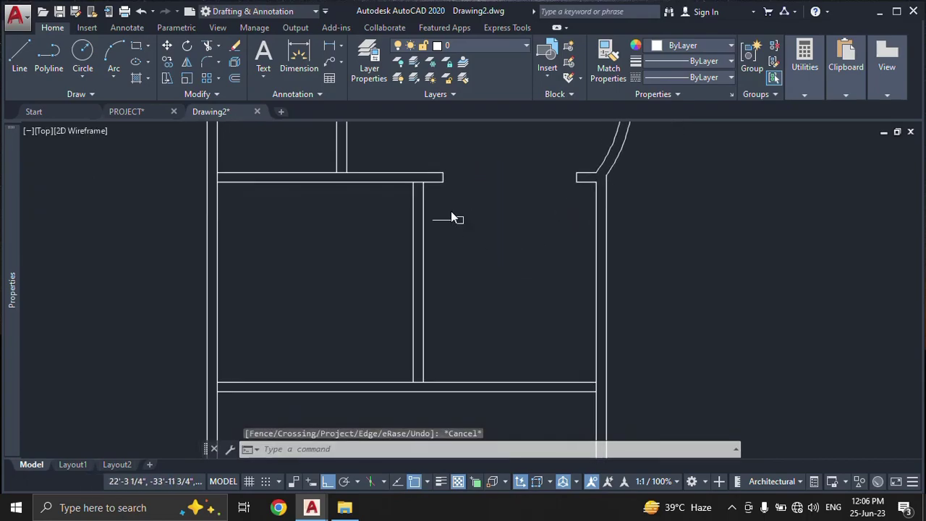
{"action": "scroll", "coordinate": [443, 181], "scroll_direction": "up", "scroll_amount": 5}
{"action": "type", "text": "tr"}
{"action": "key", "text": "Return"}
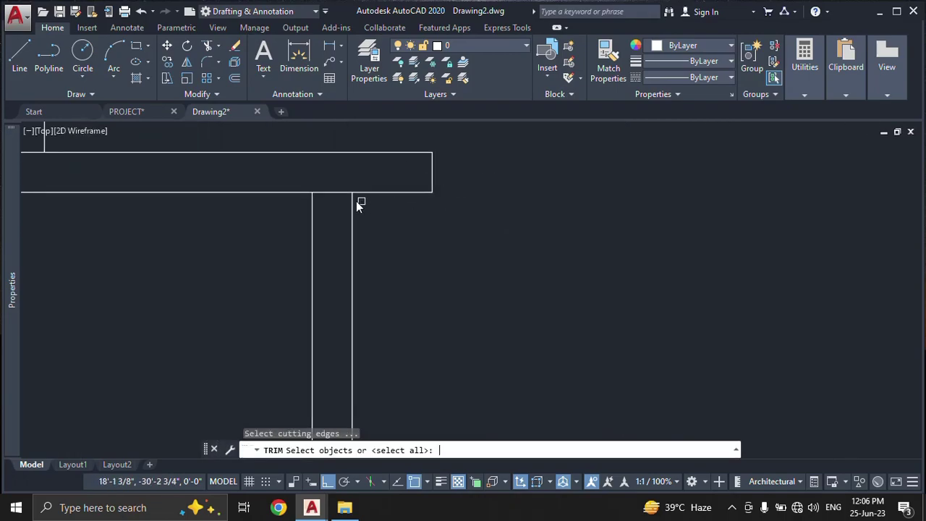
{"action": "key", "text": "Return"}
{"action": "left_click", "coordinate": [336, 194]}
{"action": "scroll", "coordinate": [427, 231], "scroll_direction": "down", "scroll_amount": 1}
{"action": "scroll", "coordinate": [473, 267], "scroll_direction": "down", "scroll_amount": 3}
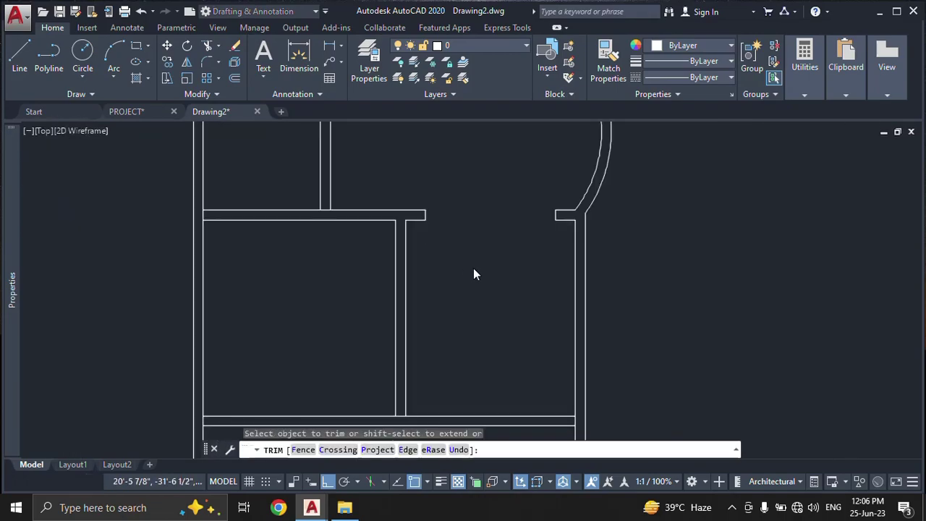
{"action": "scroll", "coordinate": [383, 233], "scroll_direction": "down", "scroll_amount": 2}
{"action": "scroll", "coordinate": [303, 219], "scroll_direction": "up", "scroll_amount": 5}
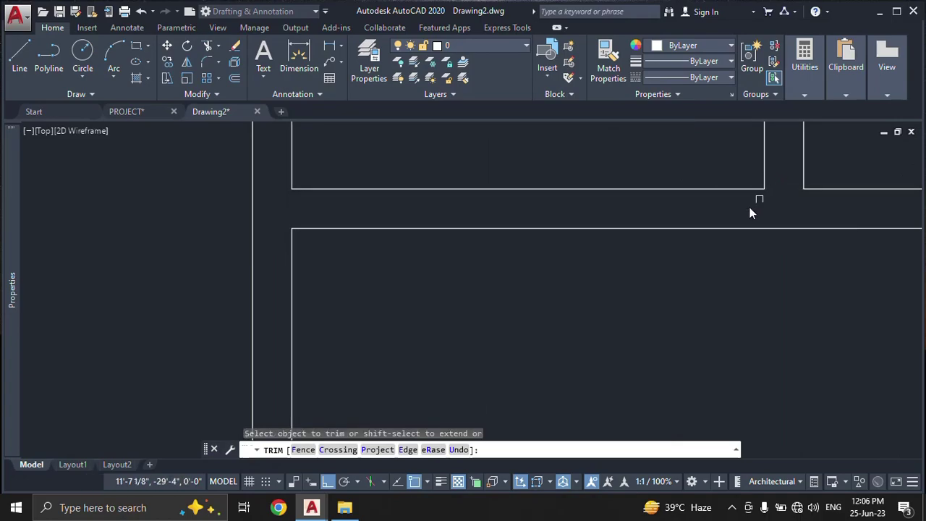
{"action": "scroll", "coordinate": [740, 283], "scroll_direction": "down", "scroll_amount": 3}
{"action": "key", "text": "Escape"}
{"action": "scroll", "coordinate": [615, 307], "scroll_direction": "down", "scroll_amount": 2}
{"action": "scroll", "coordinate": [615, 309], "scroll_direction": "down", "scroll_amount": 2}
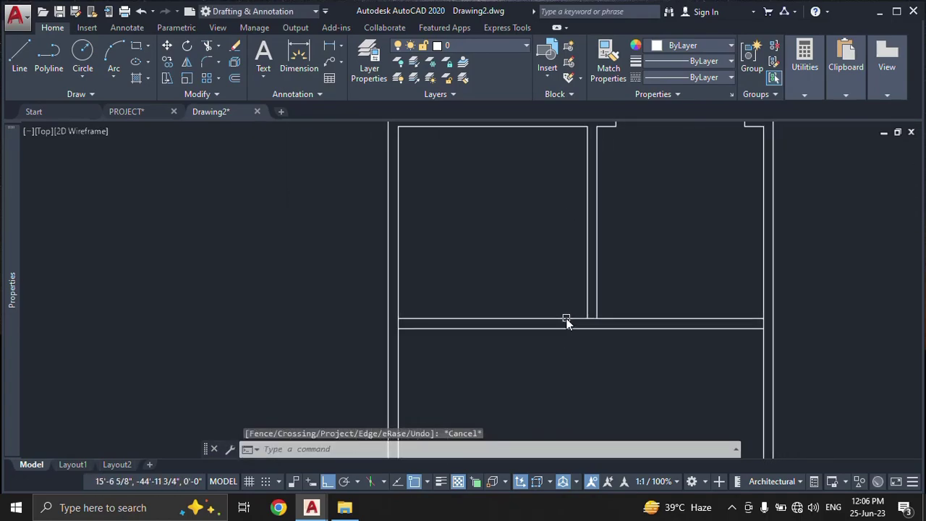
{"action": "scroll", "coordinate": [564, 318], "scroll_direction": "down", "scroll_amount": 1}
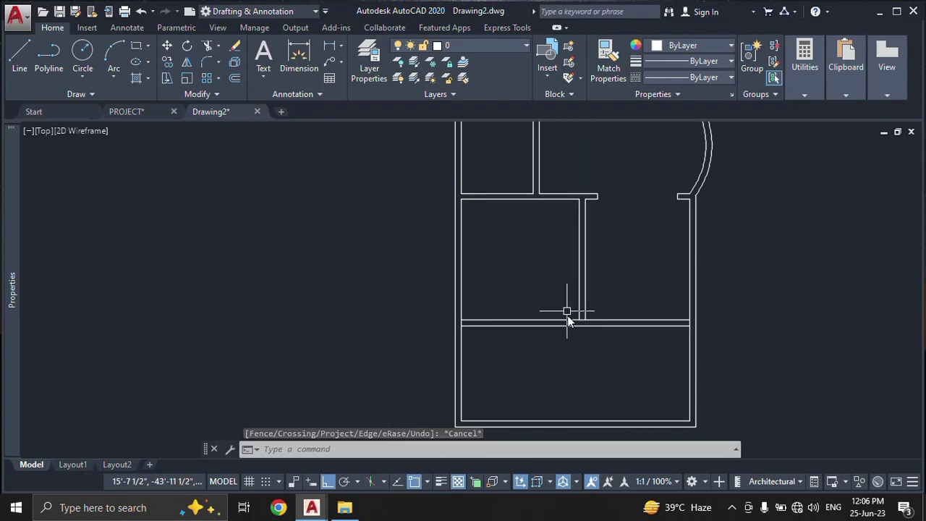
Step: Switch to the PROJECT drawing and zoom in on the car porch and bed room area
{"action": "left_click", "coordinate": [120, 112]}
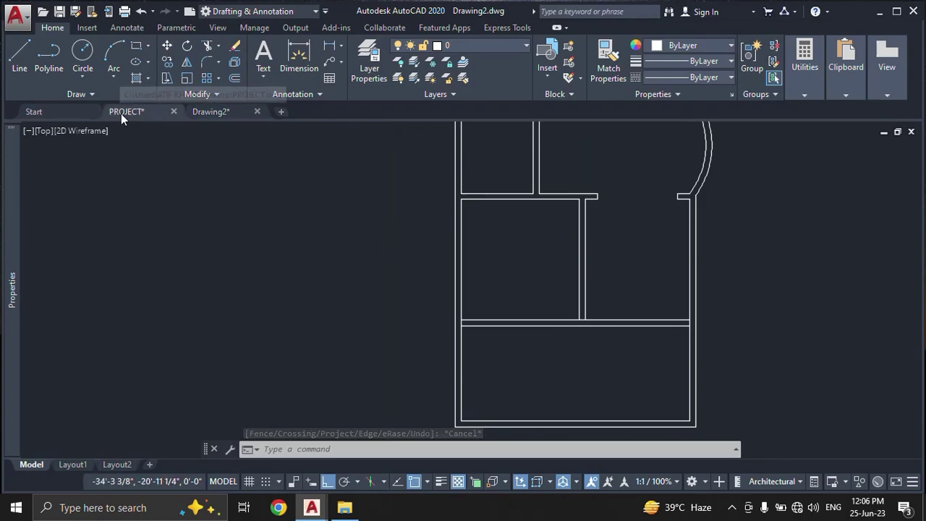
{"action": "middle_click_drag", "start_coordinate": [332, 322], "coordinate": [351, 177]}
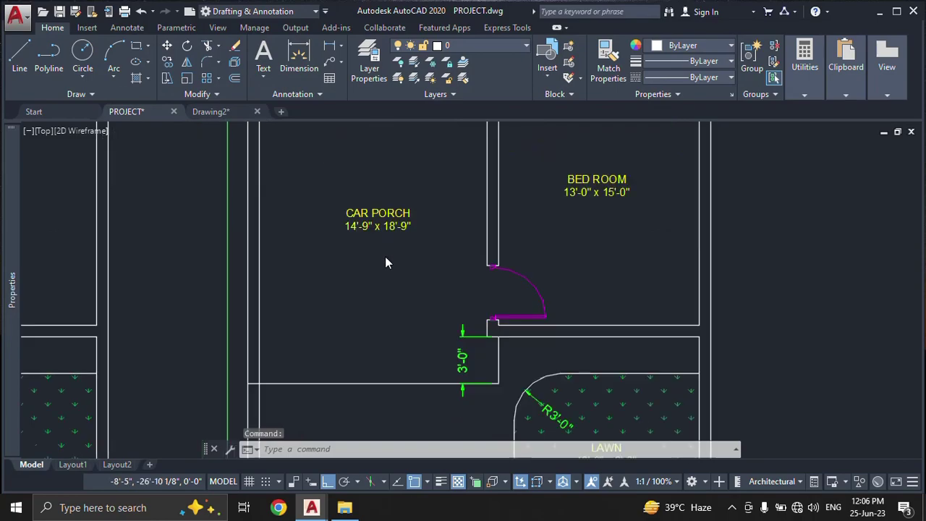
{"action": "scroll", "coordinate": [378, 232], "scroll_direction": "down", "scroll_amount": 3}
{"action": "scroll", "coordinate": [366, 195], "scroll_direction": "down", "scroll_amount": 1}
{"action": "scroll", "coordinate": [365, 196], "scroll_direction": "up", "scroll_amount": 5}
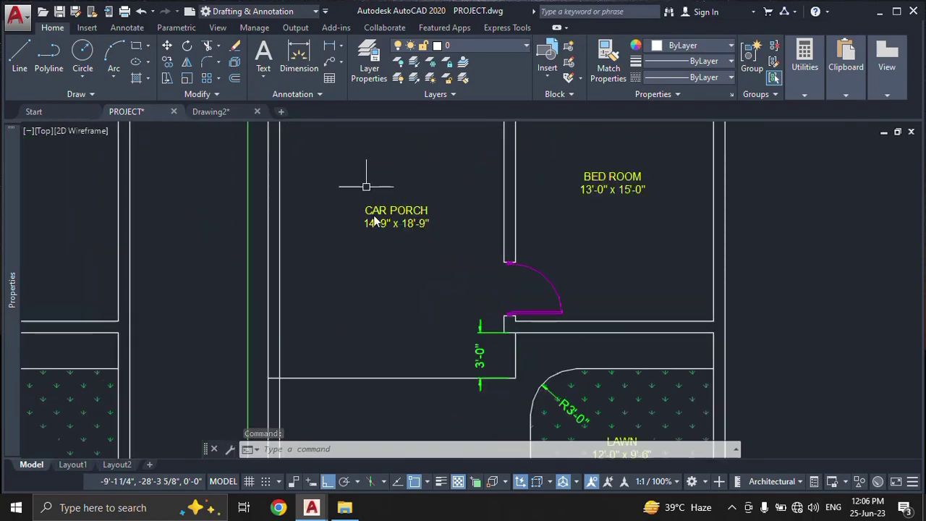
{"action": "scroll", "coordinate": [402, 308], "scroll_direction": "up", "scroll_amount": 1}
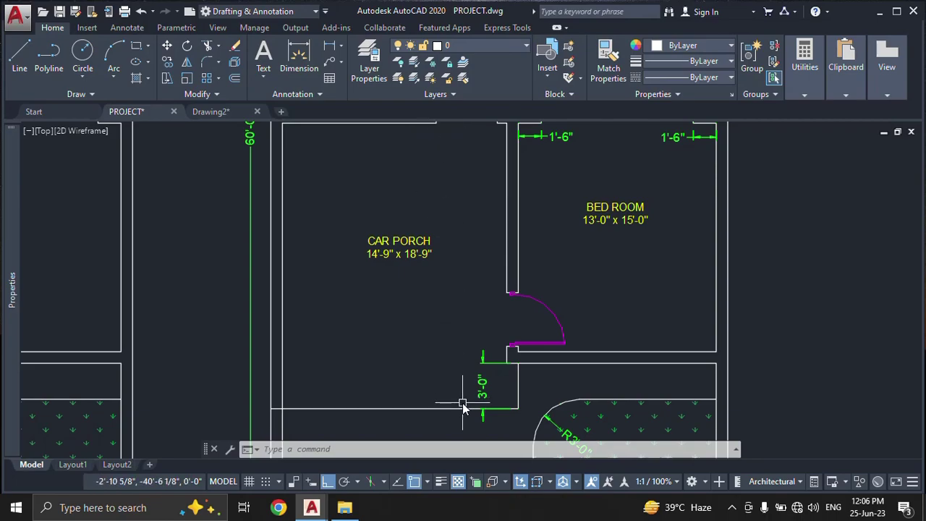
Step: Back in Drawing2, fillet the inner vertical wall line and partition line into a sharp corner
{"action": "left_click", "coordinate": [216, 113]}
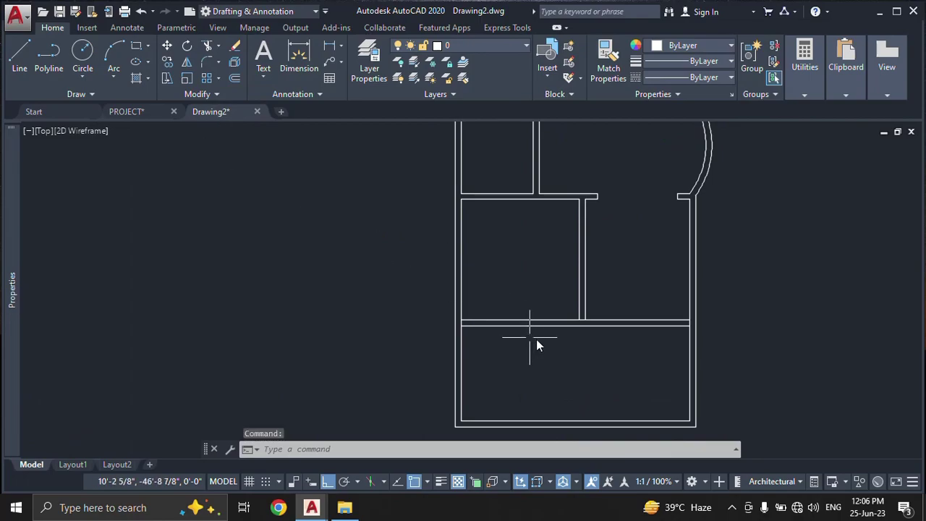
{"action": "scroll", "coordinate": [538, 337], "scroll_direction": "up", "scroll_amount": 2}
{"action": "scroll", "coordinate": [551, 300], "scroll_direction": "up", "scroll_amount": 2}
{"action": "middle_click_drag", "start_coordinate": [552, 298], "coordinate": [452, 316]}
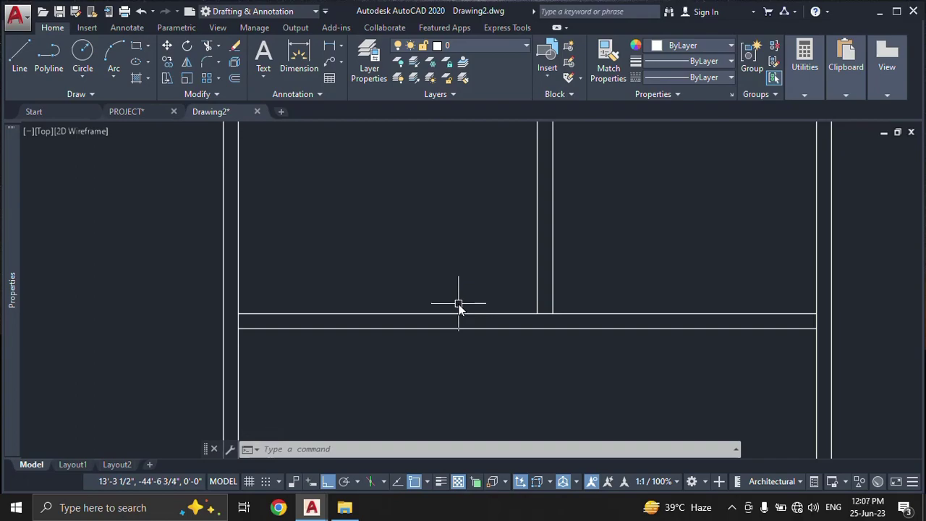
{"action": "type", "text": "f"}
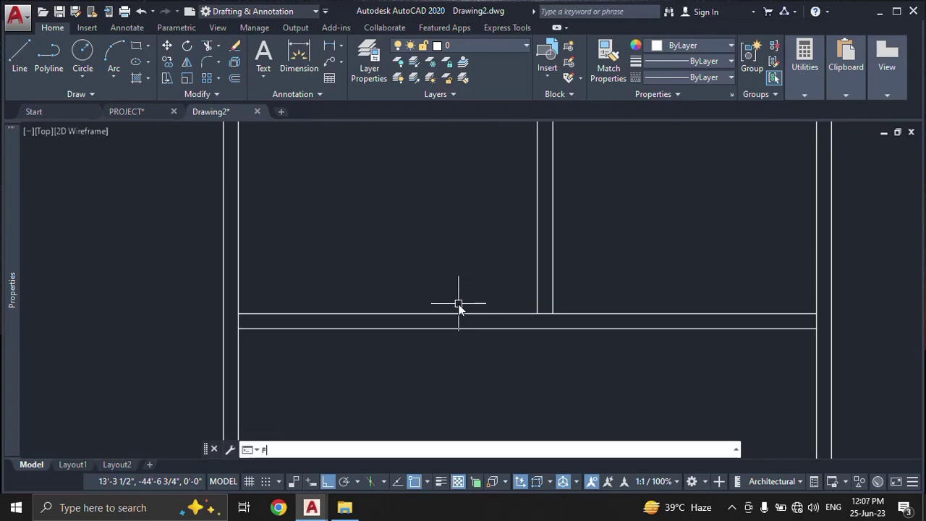
{"action": "key", "text": "Return"}
{"action": "left_click", "coordinate": [552, 263]}
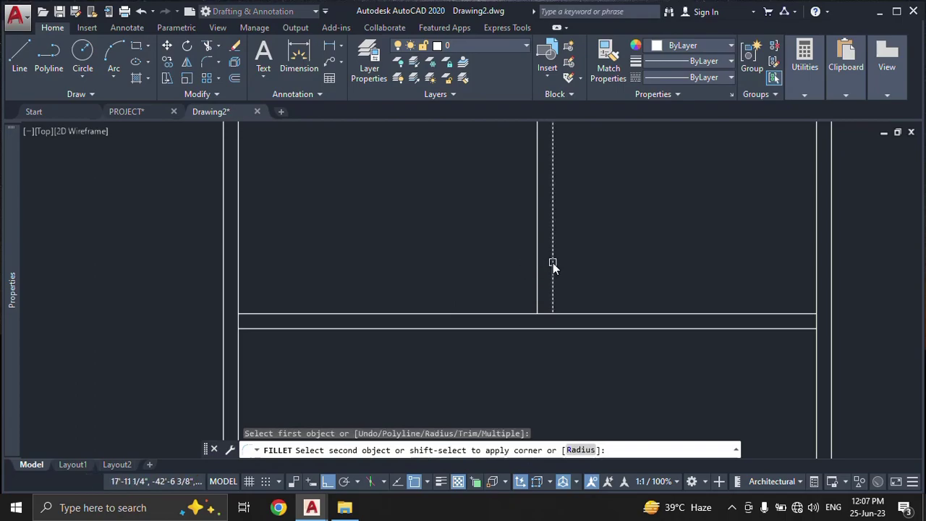
{"action": "left_click", "coordinate": [569, 314]}
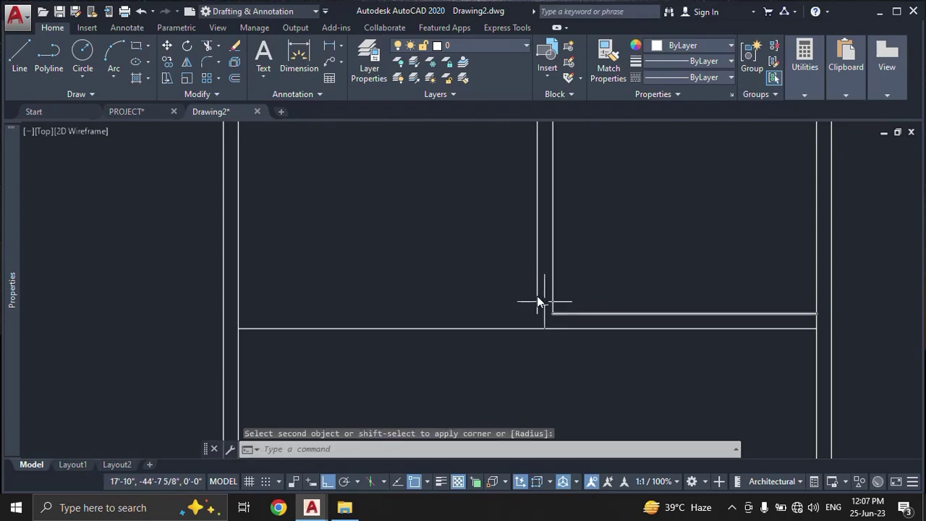
Step: Fillet the other vertical wall line with the outer partition line into a corner
{"action": "key", "text": "Return"}
{"action": "left_click", "coordinate": [535, 282]}
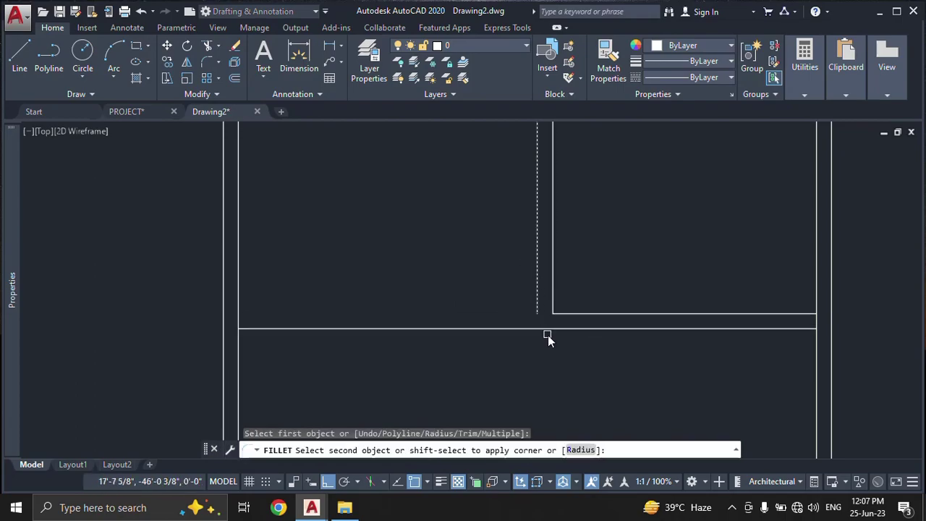
{"action": "left_click", "coordinate": [554, 329]}
{"action": "key", "text": "Return"}
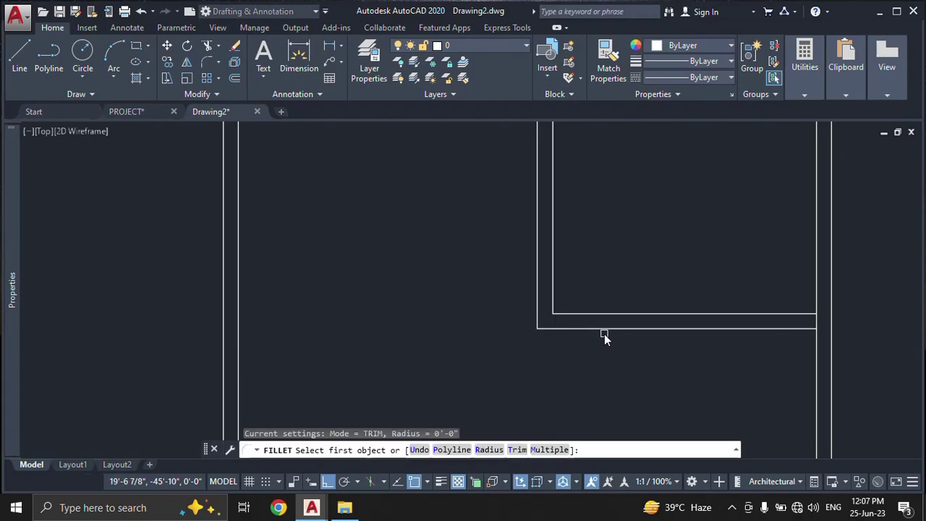
{"action": "key", "text": "Escape"}
{"action": "type", "text": "T"}
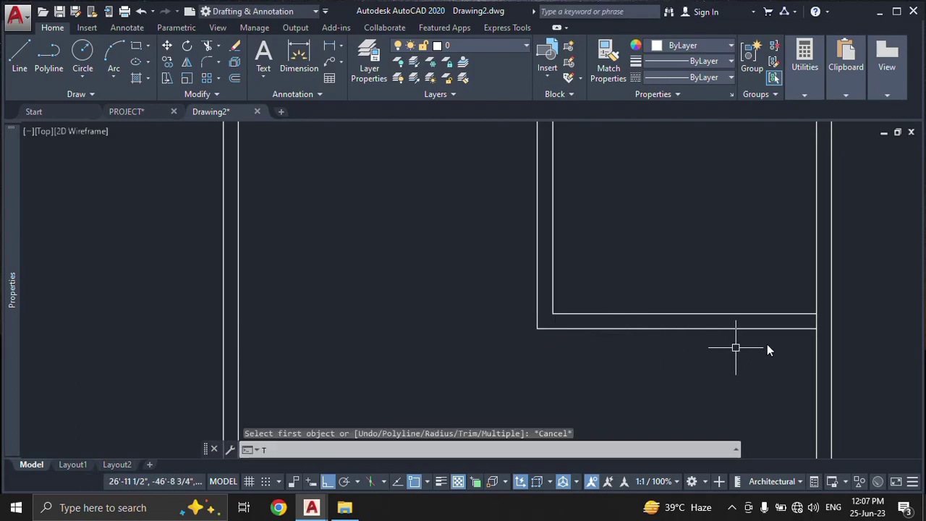
{"action": "type", "text": "R"}
{"action": "key", "text": "Return"}
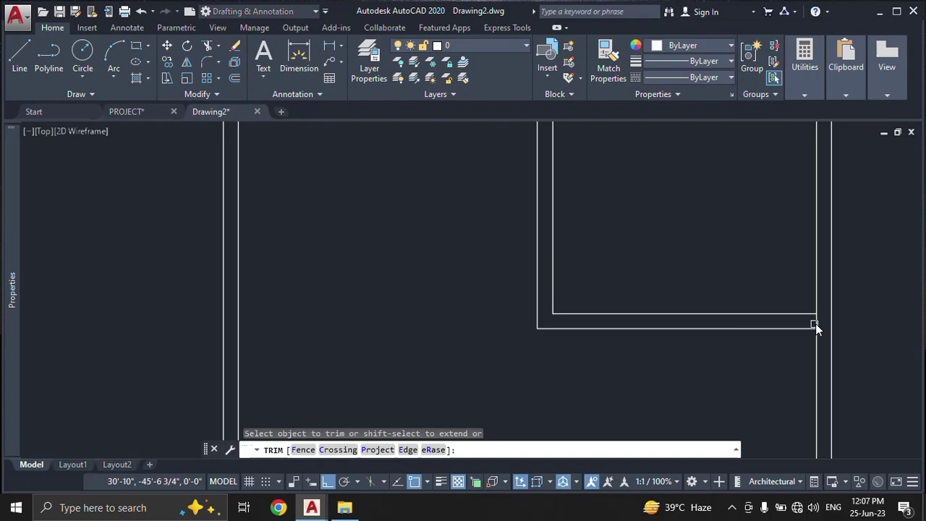
{"action": "key", "text": "Escape"}
{"action": "scroll", "coordinate": [578, 347], "scroll_direction": "down", "scroll_amount": 4}
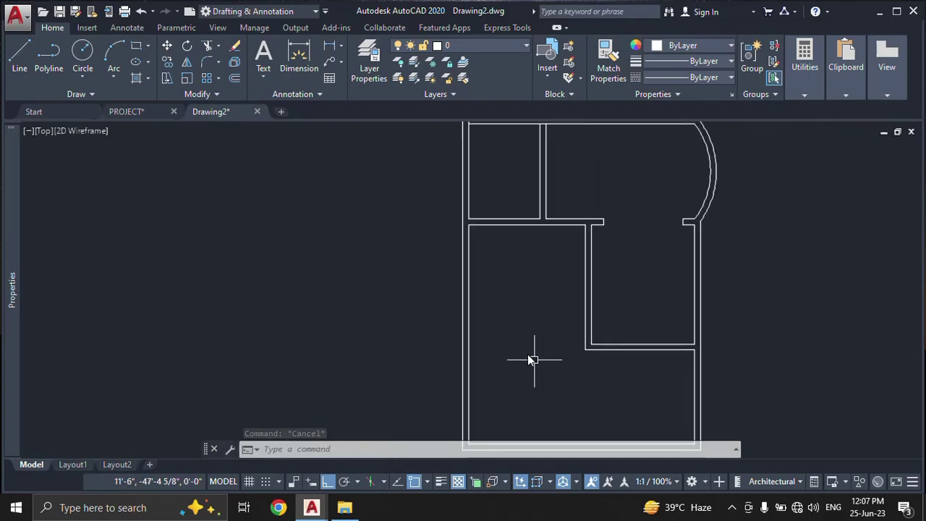
{"action": "scroll", "coordinate": [503, 291], "scroll_direction": "down", "scroll_amount": 1}
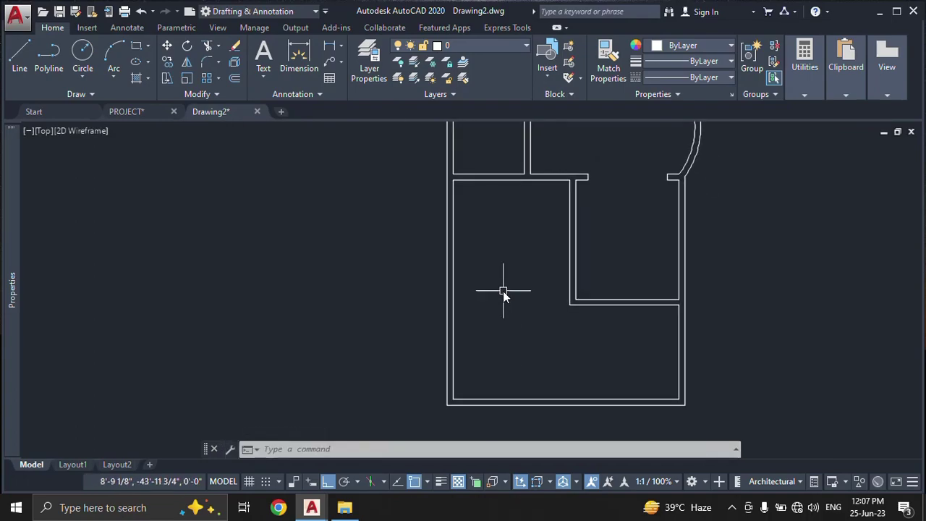
{"action": "left_click", "coordinate": [136, 112]}
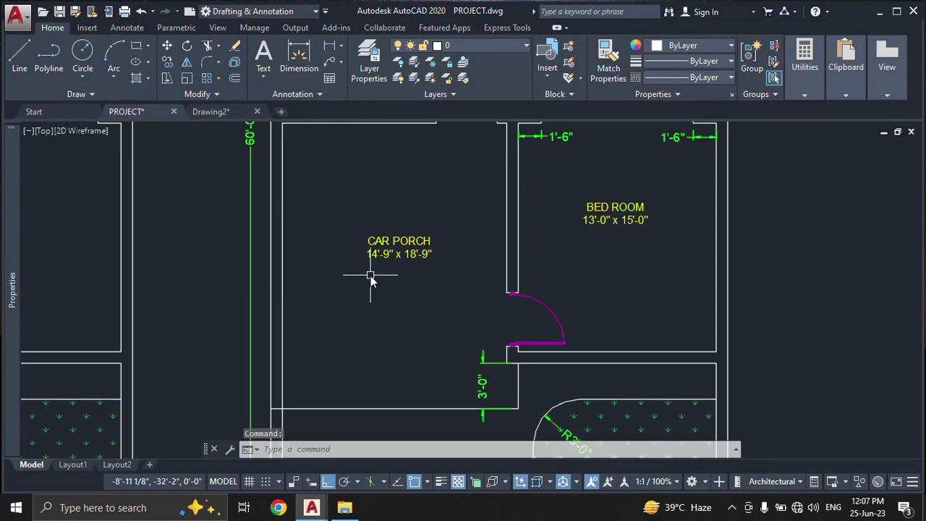
{"action": "left_click", "coordinate": [223, 117]}
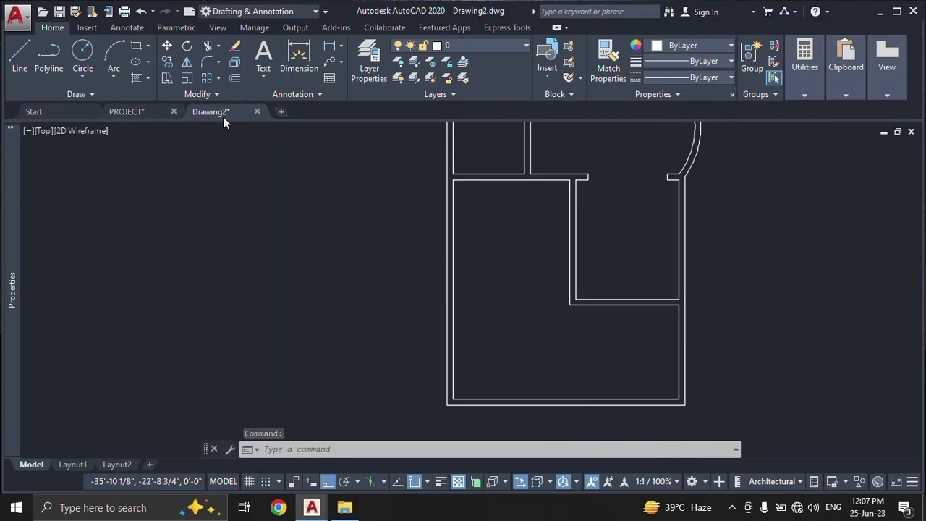
Step: Offset the top wall line 18'9" downward into the room
{"action": "type", "text": "o"}
{"action": "key", "text": "Return"}
{"action": "type", "text": "18'9"}
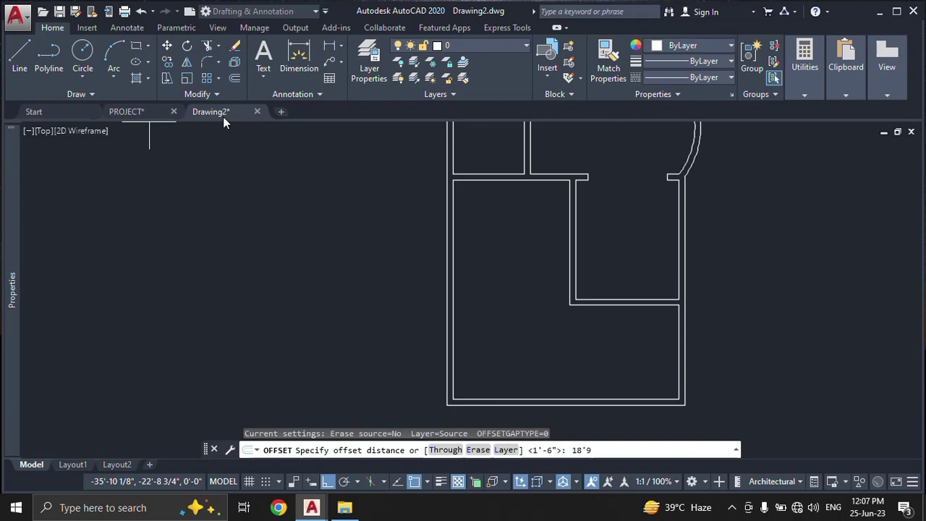
{"action": "key", "text": "Return"}
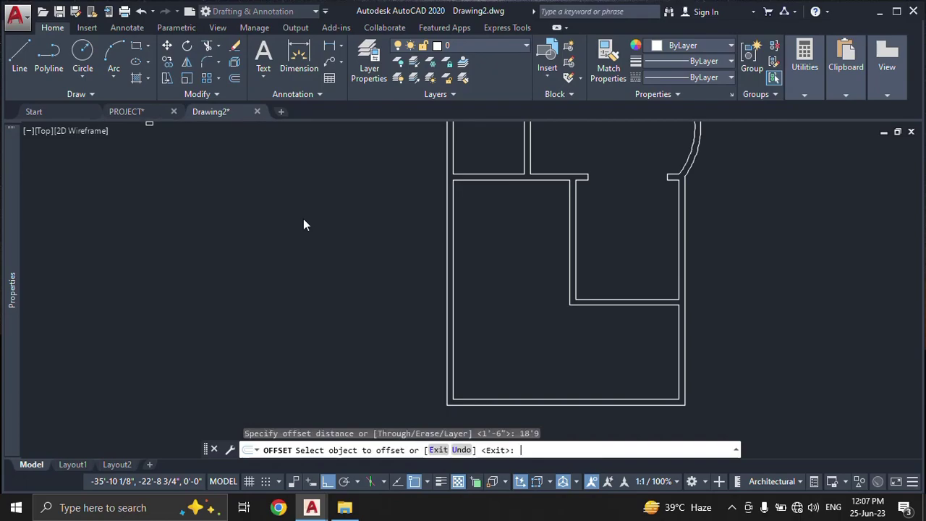
{"action": "left_click", "coordinate": [494, 181]}
{"action": "left_click", "coordinate": [499, 237]}
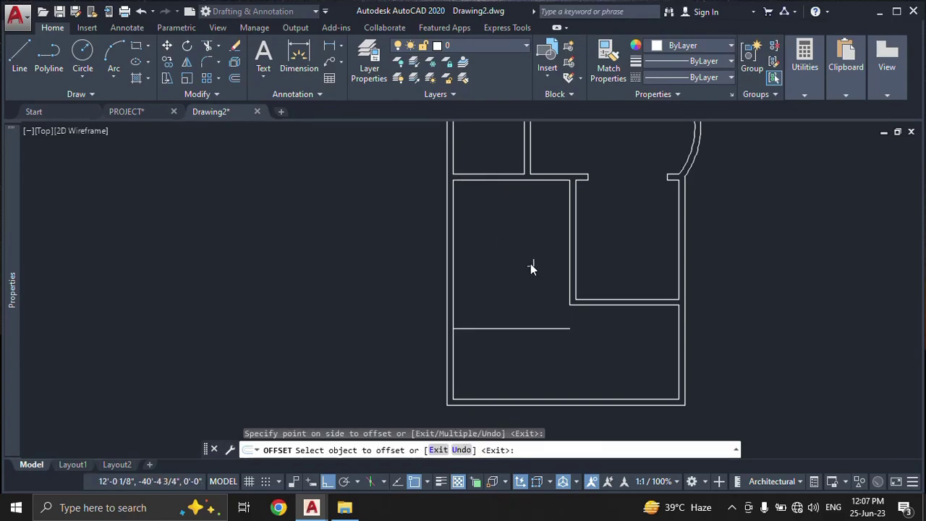
{"action": "key", "text": "Escape"}
{"action": "scroll", "coordinate": [546, 322], "scroll_direction": "up", "scroll_amount": 2}
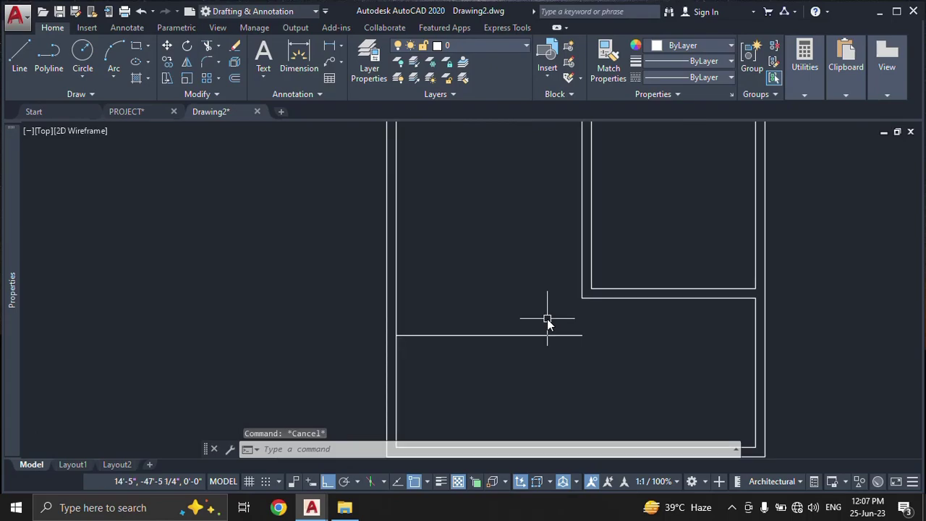
Step: Fillet the short horizontal line and the vertical line into a sharp corner
{"action": "type", "text": "f"}
{"action": "key", "text": "Return"}
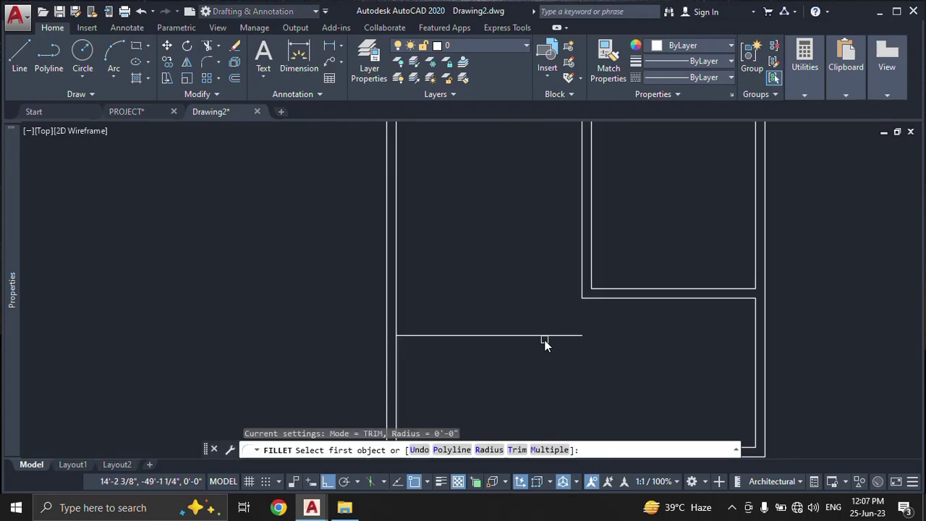
{"action": "left_click", "coordinate": [583, 334]}
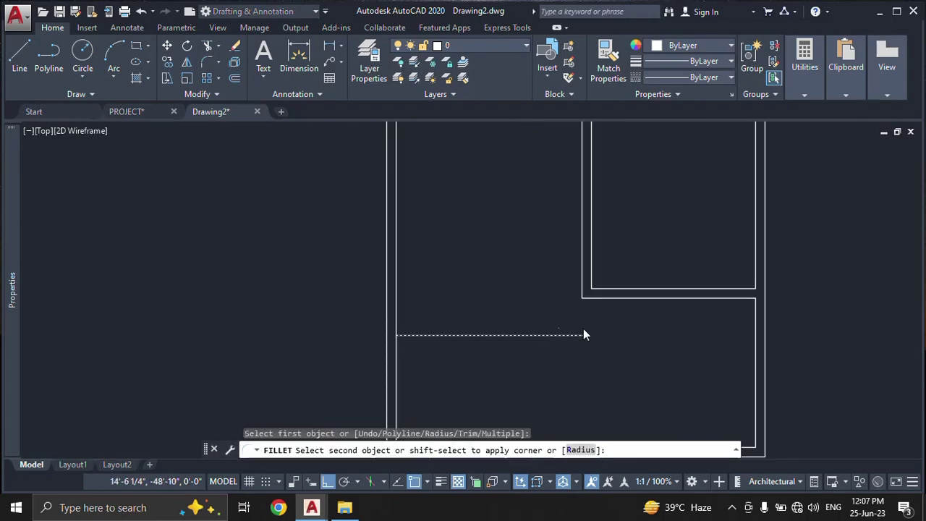
{"action": "left_click", "coordinate": [599, 274]}
{"action": "scroll", "coordinate": [600, 277], "scroll_direction": "up", "scroll_amount": 2}
{"action": "scroll", "coordinate": [600, 278], "scroll_direction": "up", "scroll_amount": 1}
{"action": "key", "text": "Escape"}
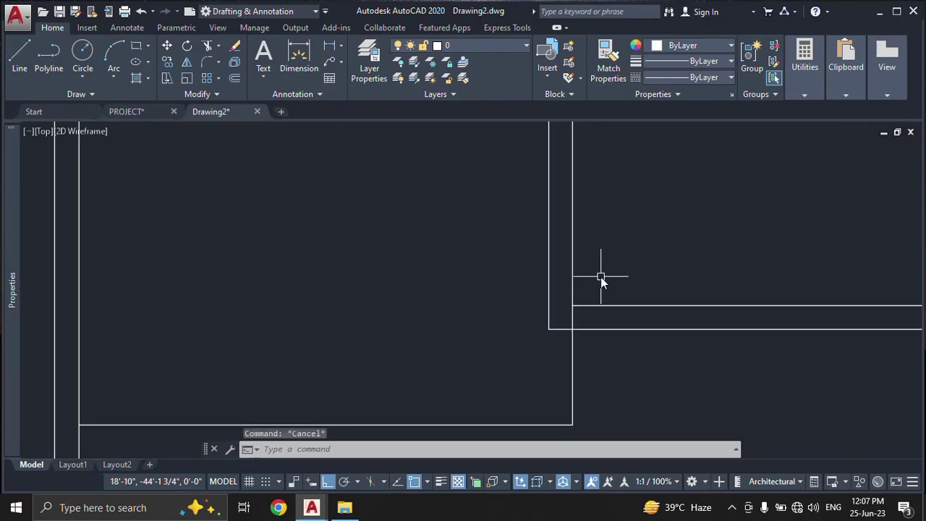
Step: Select the horizontal and vertical corner lines to inspect them
{"action": "type", "text": "tr"}
{"action": "key", "text": "Return"}
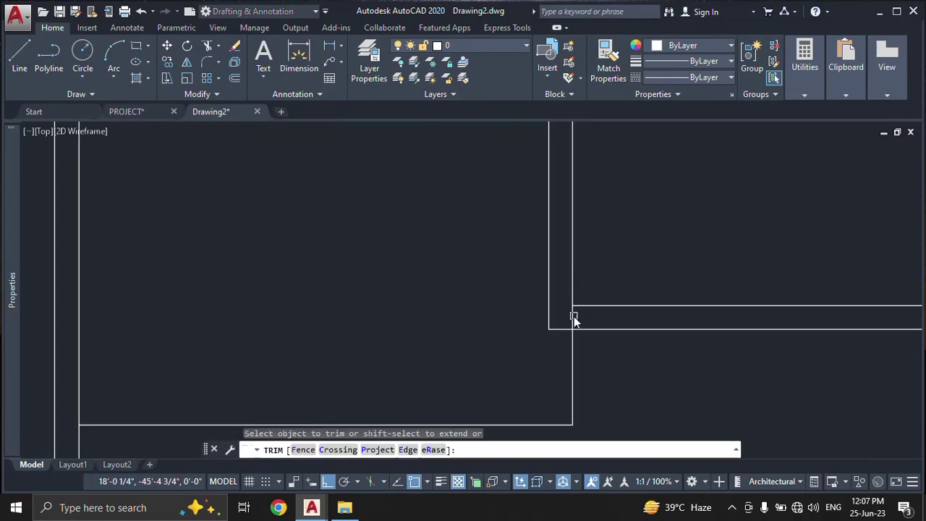
{"action": "scroll", "coordinate": [573, 316], "scroll_direction": "down", "scroll_amount": 2}
{"action": "key", "text": "Escape"}
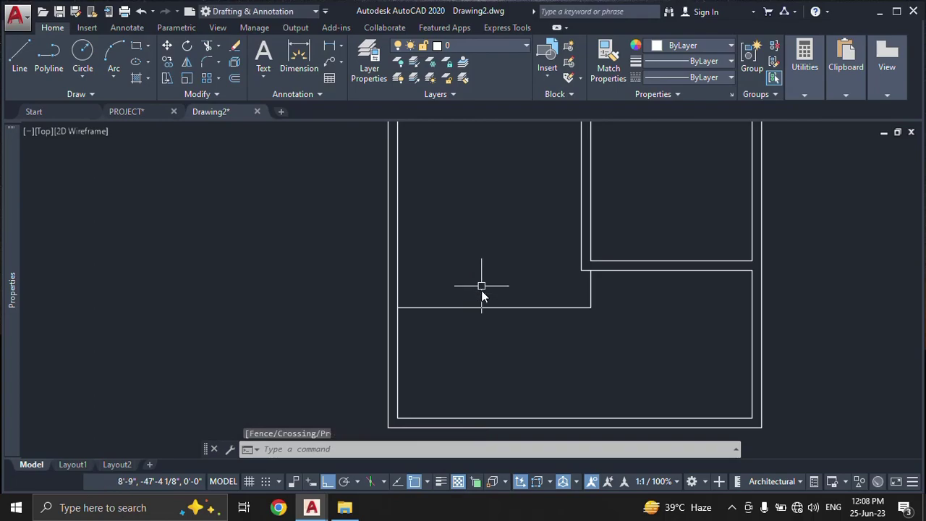
{"action": "left_click", "coordinate": [473, 307]}
{"action": "left_click", "coordinate": [555, 317]}
{"action": "key", "text": "Escape"}
{"action": "scroll", "coordinate": [608, 304], "scroll_direction": "up", "scroll_amount": 1}
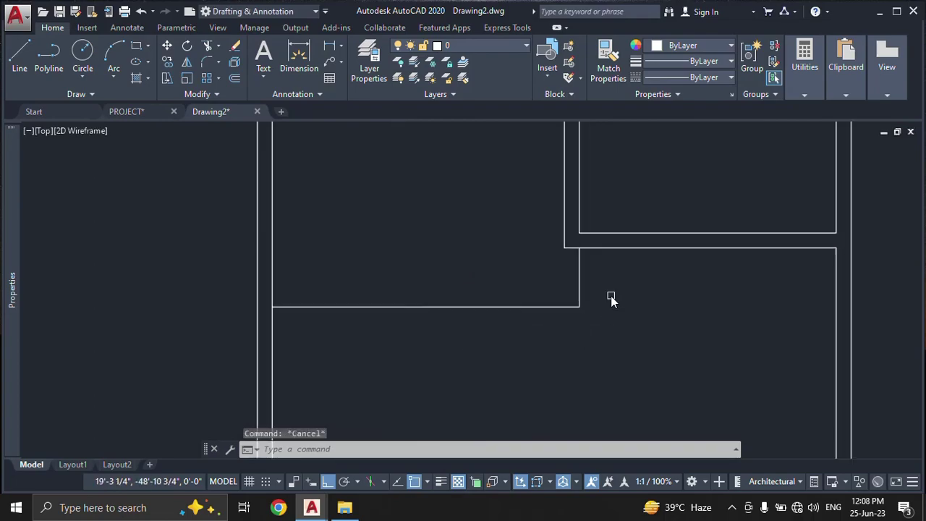
{"action": "left_click", "coordinate": [611, 299]}
{"action": "left_click", "coordinate": [552, 247]}
{"action": "key", "text": "Escape"}
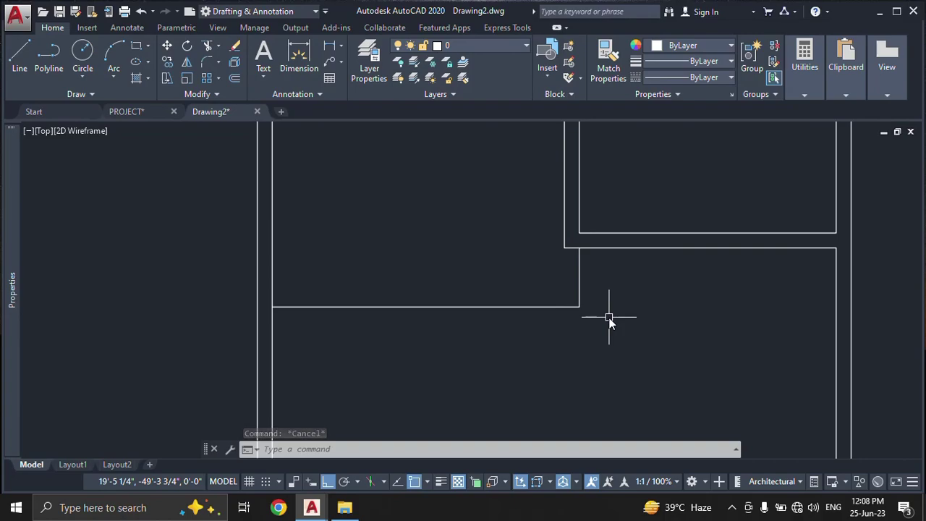
Step: Join the two corner lines into a single polyline and verify it
{"action": "type", "text": "j"}
{"action": "key", "text": "Return"}
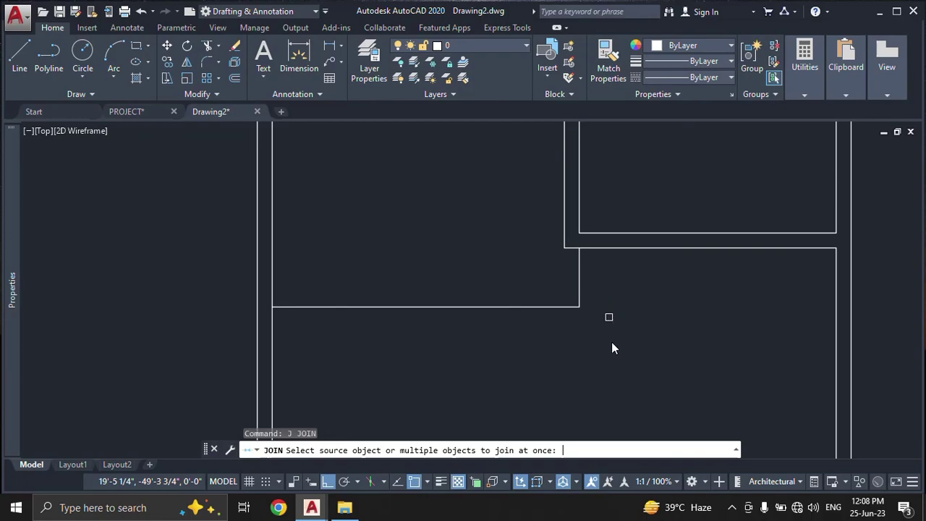
{"action": "left_click", "coordinate": [611, 347]}
{"action": "left_click", "coordinate": [537, 286]}
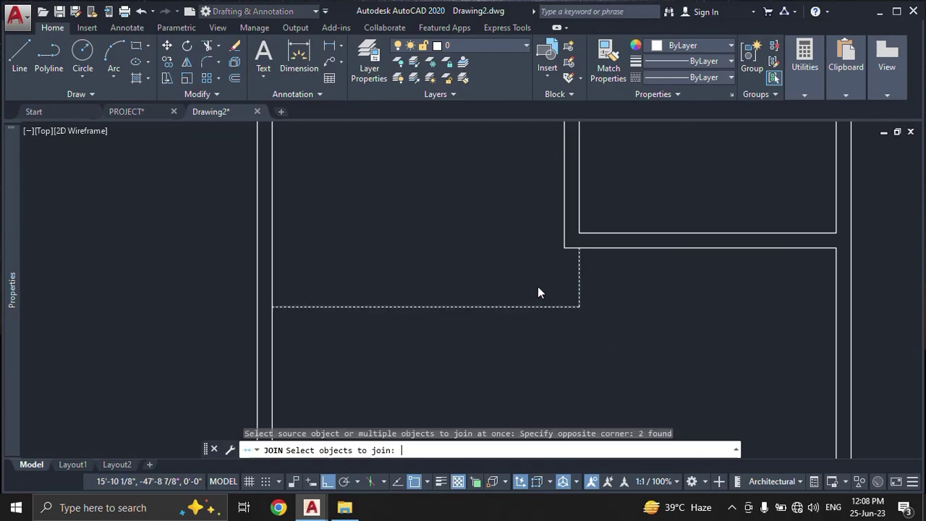
{"action": "key", "text": "Return"}
{"action": "left_click", "coordinate": [538, 311]}
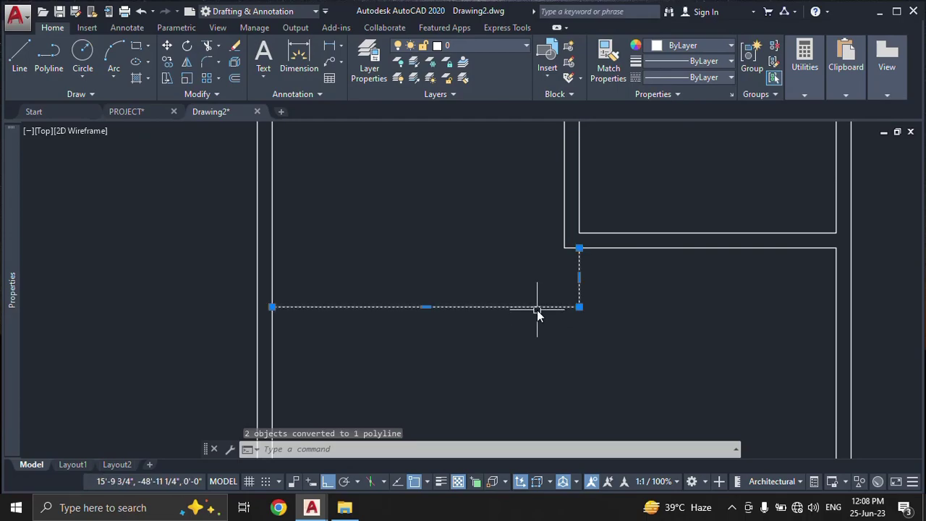
{"action": "key", "text": "Escape"}
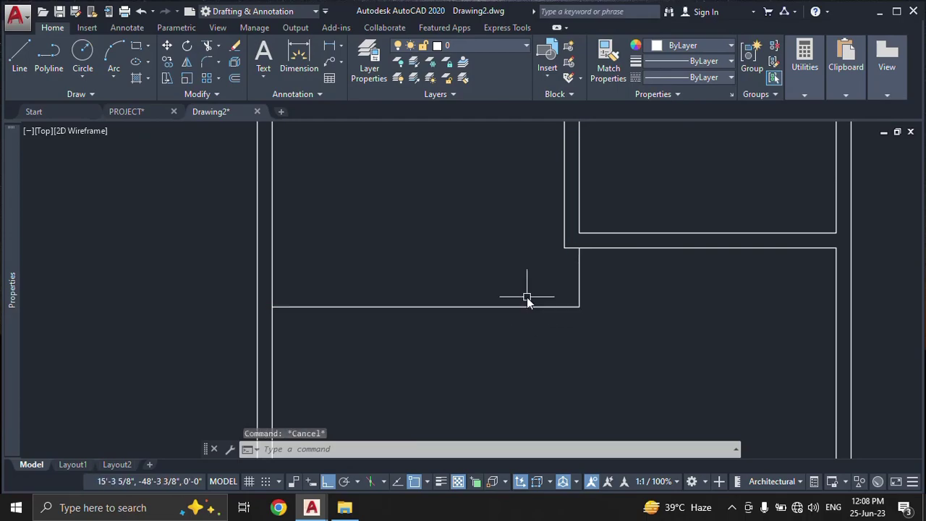
{"action": "scroll", "coordinate": [526, 297], "scroll_direction": "down", "scroll_amount": 3}
{"action": "middle_click_drag", "start_coordinate": [507, 290], "coordinate": [490, 301]}
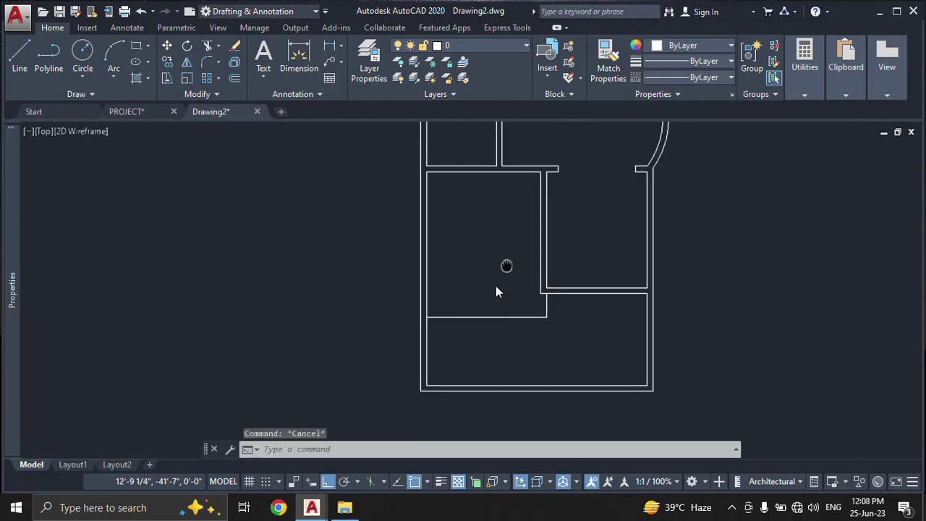
{"action": "scroll", "coordinate": [476, 250], "scroll_direction": "down", "scroll_amount": 4}
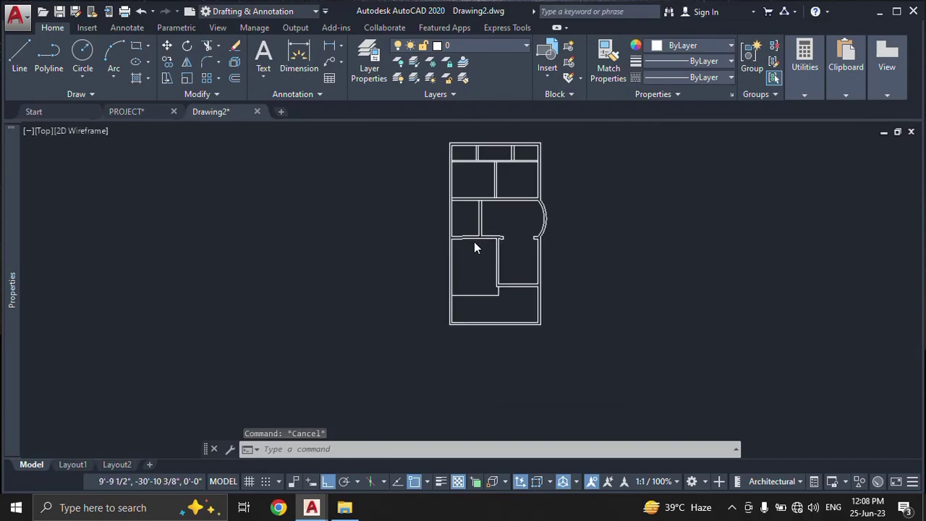
{"action": "scroll", "coordinate": [470, 252], "scroll_direction": "up", "scroll_amount": 2}
{"action": "middle_click_drag", "start_coordinate": [471, 234], "coordinate": [471, 250]}
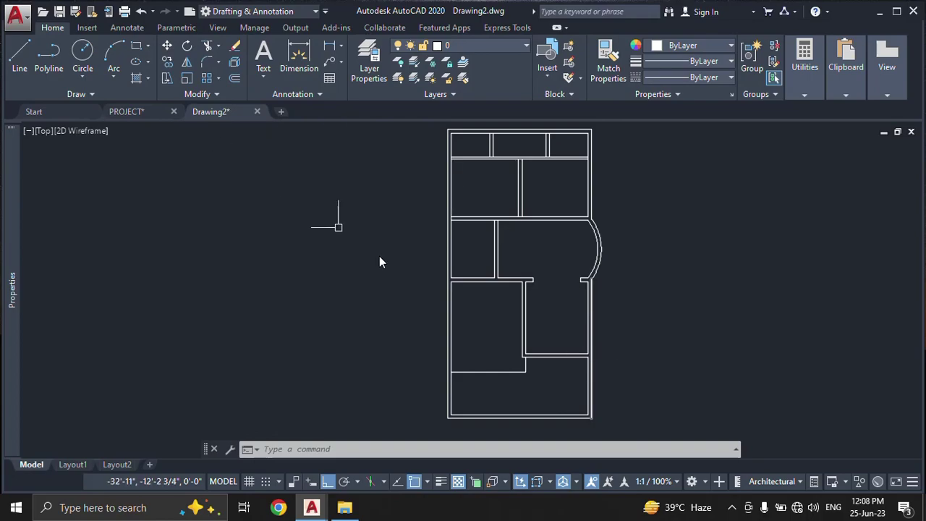
{"action": "mouse_move", "coordinate": [577, 394]}
{"action": "middle_mouse_down"}
{"action": "mouse_move", "coordinate": [558, 306]}
{"action": "mouse_move", "coordinate": [529, 297]}
{"action": "mouse_move", "coordinate": [538, 296]}
{"action": "middle_mouse_up"}
{"action": "scroll", "coordinate": [512, 290], "scroll_direction": "up", "scroll_amount": 4}
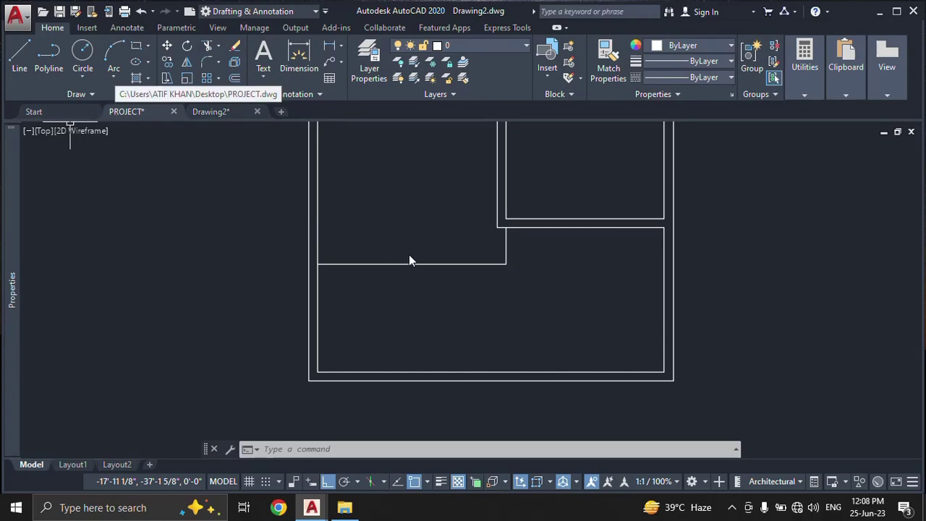
{"action": "scroll", "coordinate": [554, 334], "scroll_direction": "up", "scroll_amount": 2}
{"action": "middle_click_drag", "start_coordinate": [554, 335], "coordinate": [529, 203]}
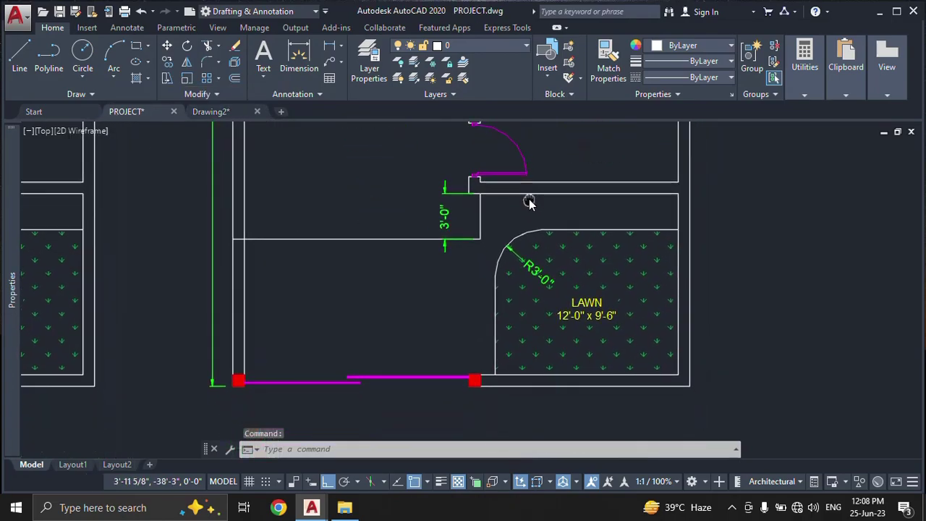
{"action": "middle_click_drag", "start_coordinate": [585, 292], "coordinate": [594, 289]}
{"action": "scroll", "coordinate": [610, 326], "scroll_direction": "up", "scroll_amount": 2}
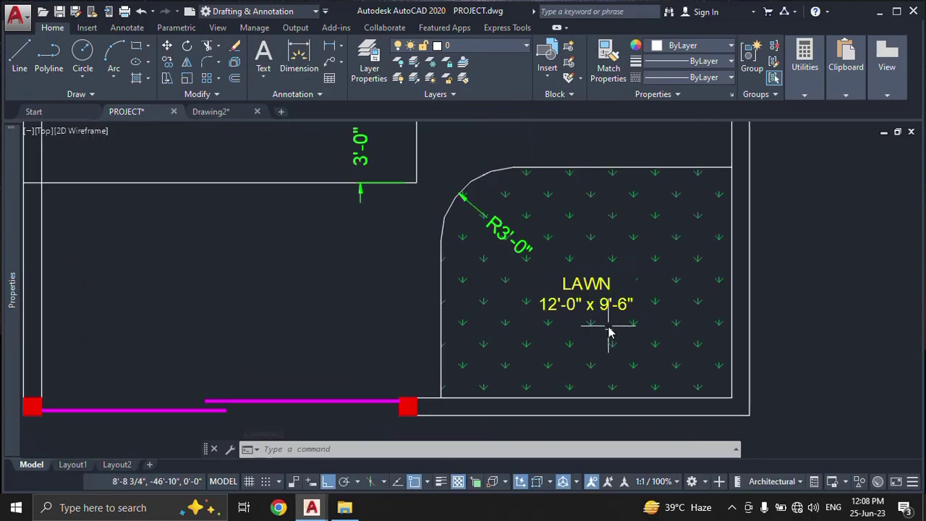
{"action": "scroll", "coordinate": [609, 326], "scroll_direction": "up", "scroll_amount": 2}
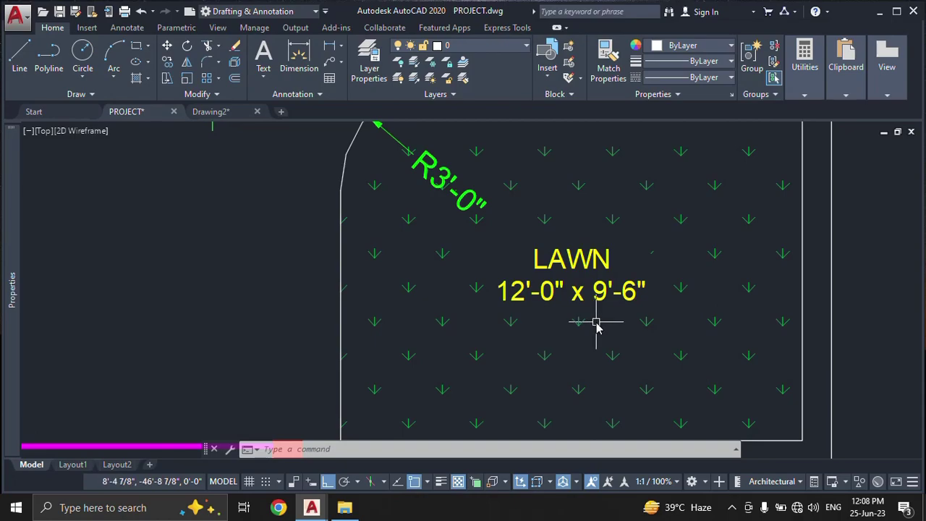
{"action": "scroll", "coordinate": [601, 322], "scroll_direction": "down", "scroll_amount": 2}
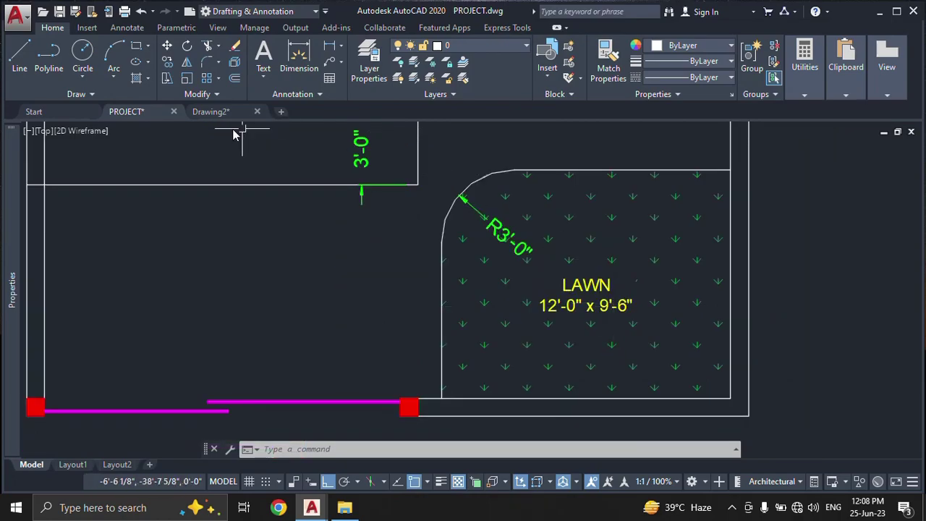
{"action": "left_click", "coordinate": [219, 113]}
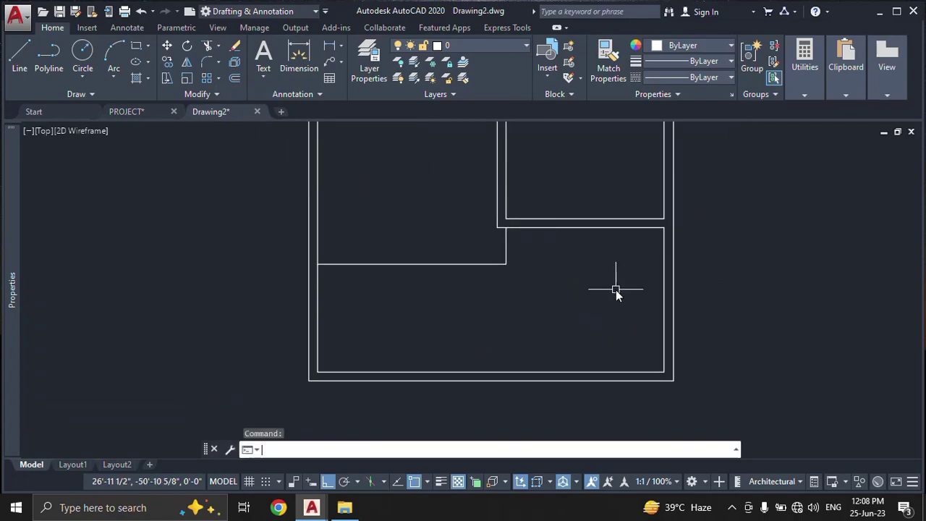
{"action": "type", "text": "o"}
Step: Offset the inner right wall 12' to the left for the lawn edge
{"action": "key", "text": "Return"}
{"action": "type", "text": "12"}
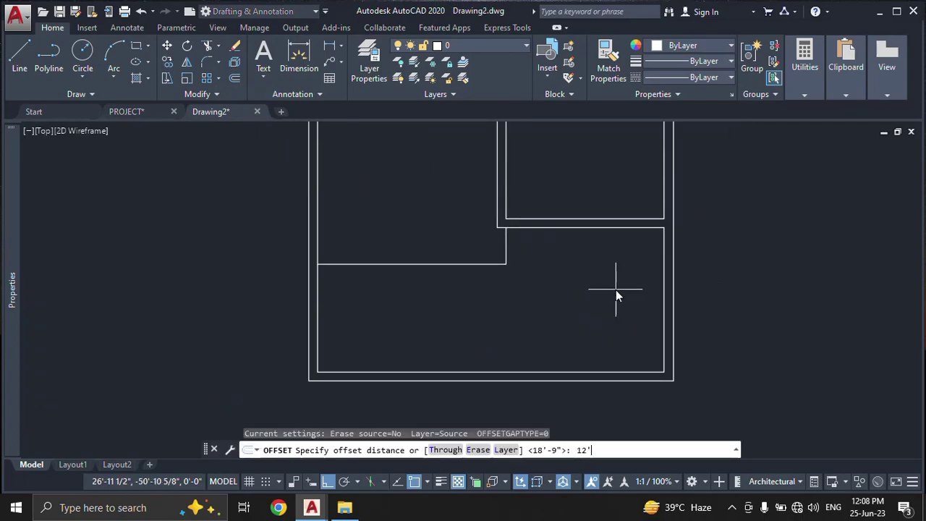
{"action": "key", "text": "Return"}
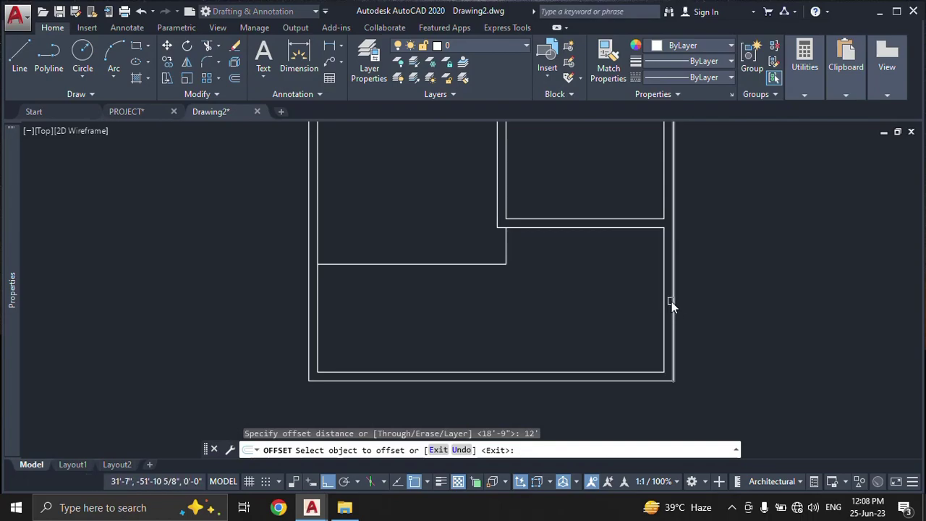
{"action": "left_click", "coordinate": [662, 298]}
{"action": "left_click", "coordinate": [571, 299]}
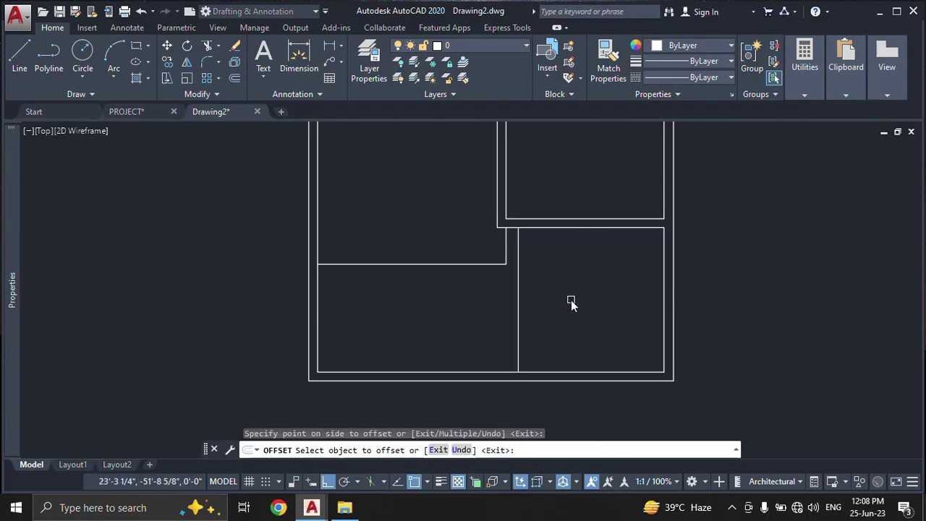
{"action": "key", "text": "Escape"}
{"action": "key", "text": "Escape"}
Step: Offset the inner bottom wall line 9'6" upward for the lawn's top edge
{"action": "type", "text": "o"}
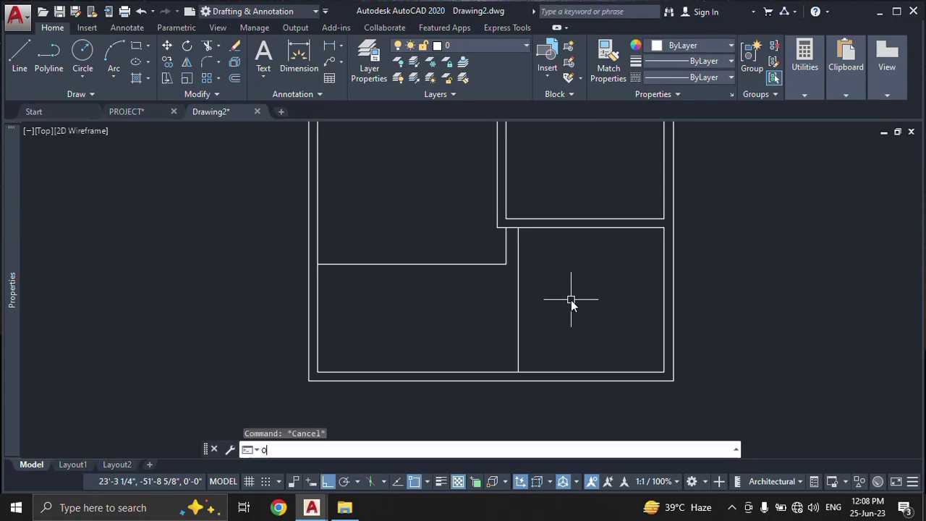
{"action": "key", "text": "Return"}
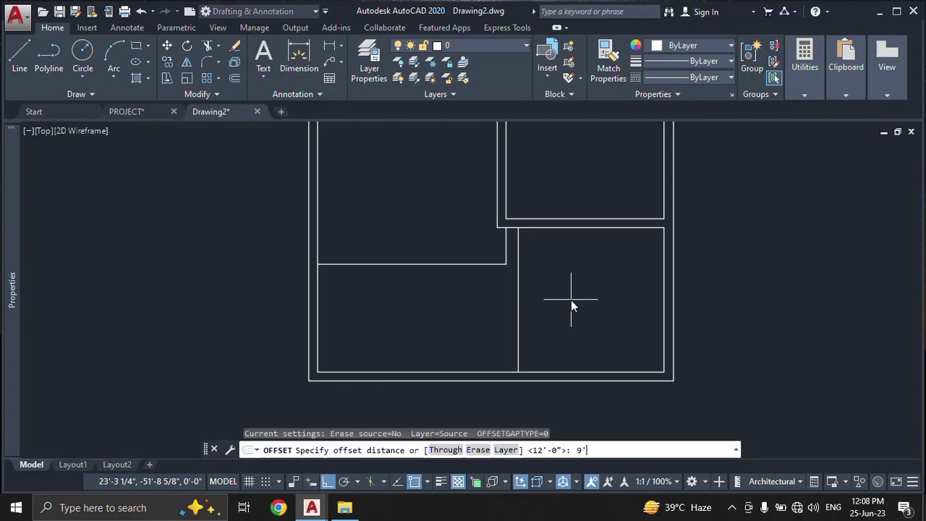
{"action": "type", "text": "6"}
{"action": "key", "text": "Return"}
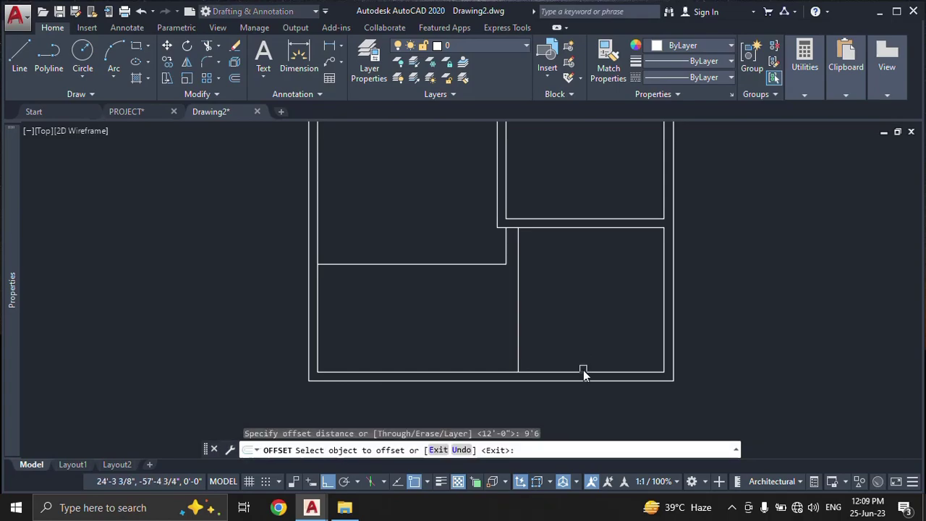
{"action": "left_click", "coordinate": [583, 371]}
{"action": "left_click", "coordinate": [580, 310]}
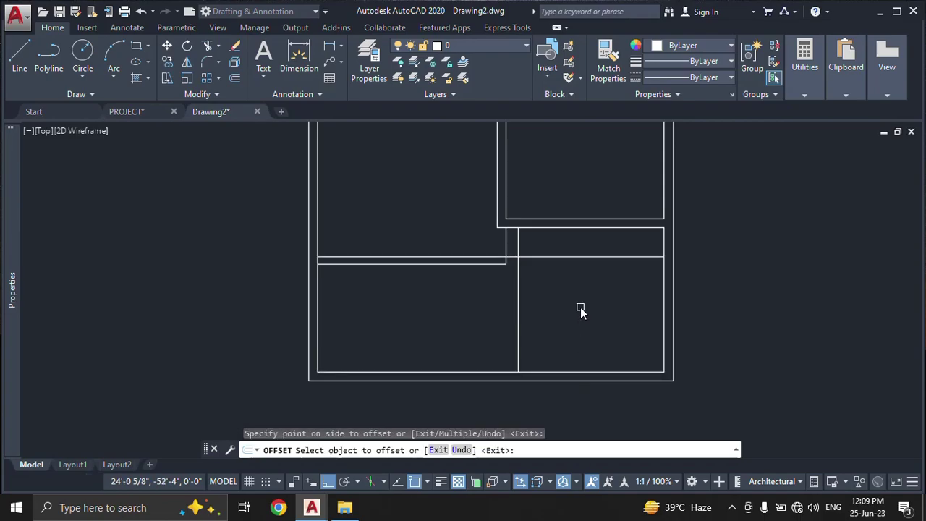
{"action": "key", "text": "Escape"}
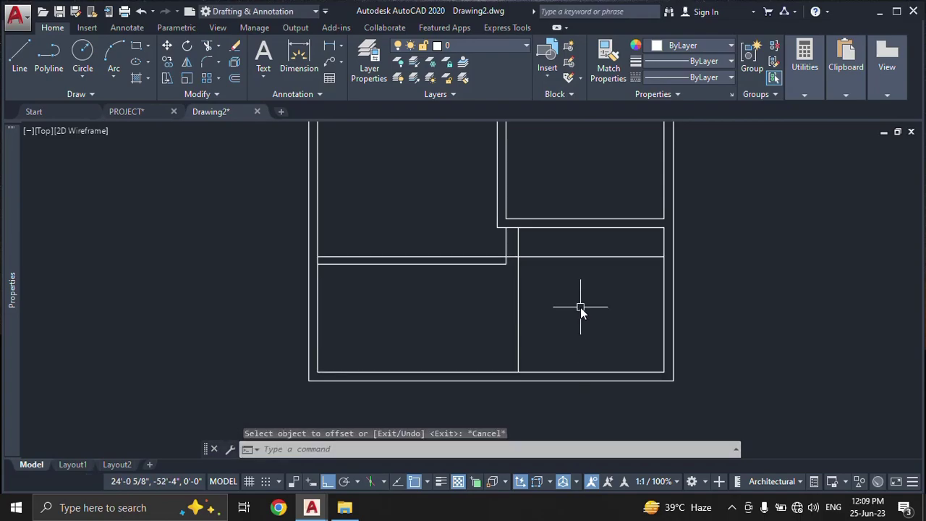
{"action": "middle_click_drag", "start_coordinate": [580, 307], "coordinate": [578, 336]}
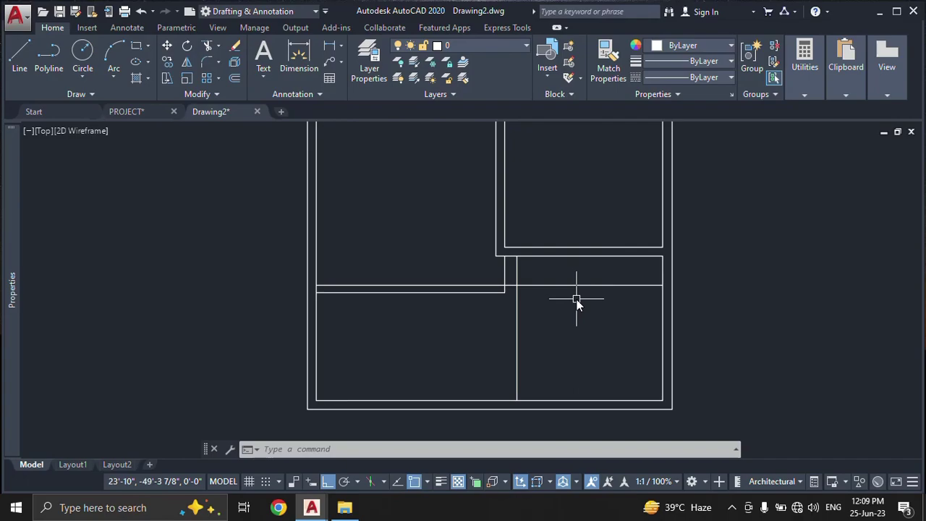
{"action": "scroll", "coordinate": [532, 311], "scroll_direction": "up", "scroll_amount": 2}
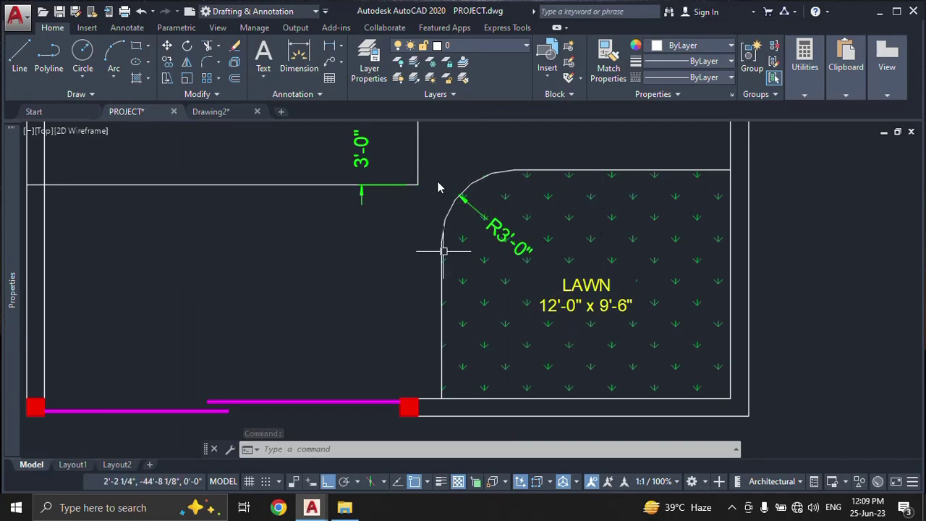
Step: Switch to Drawing2 and start filleting the room's corner lines, then cancel it
{"action": "left_click", "coordinate": [229, 113]}
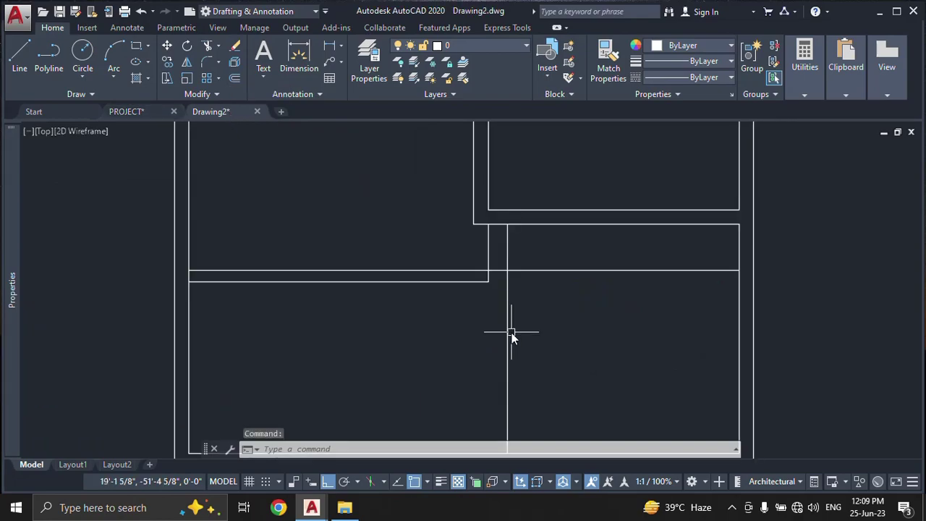
{"action": "type", "text": "f"}
{"action": "key", "text": "Return"}
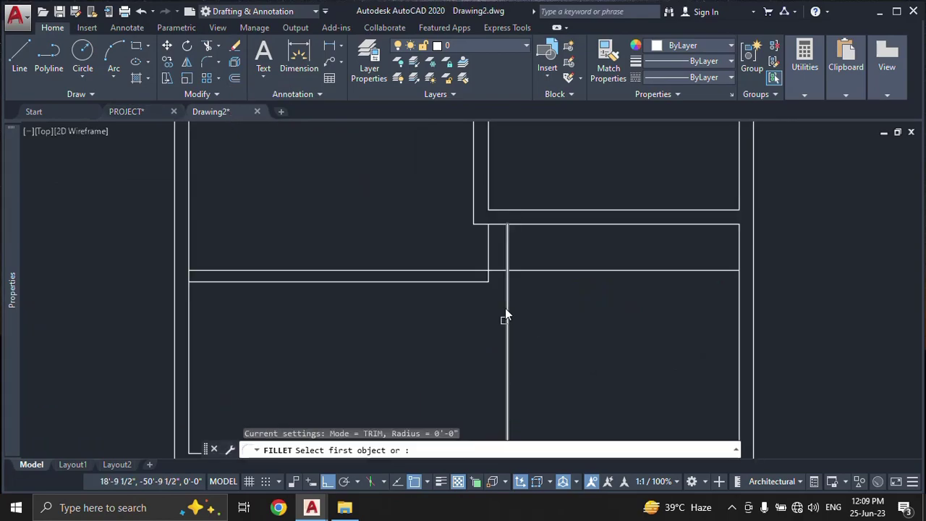
{"action": "left_click", "coordinate": [506, 303]}
{"action": "left_click", "coordinate": [555, 270]}
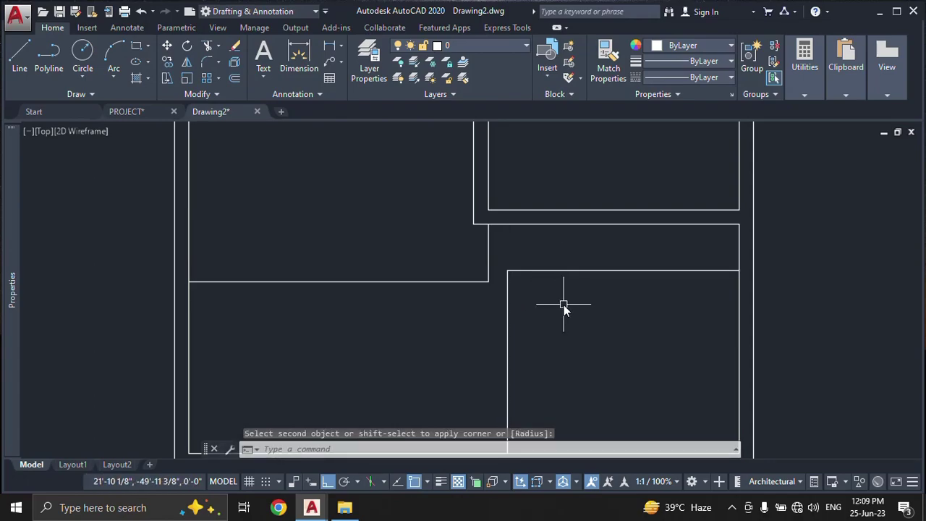
{"action": "key", "text": "Escape"}
Step: Fillet the room's top and left lines with a 3' radius
{"action": "type", "text": "f"}
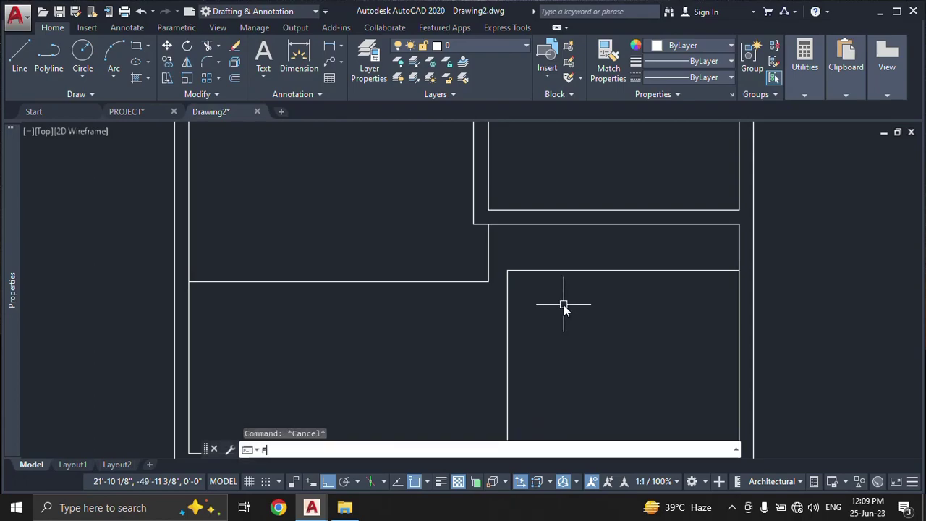
{"action": "key", "text": "Return"}
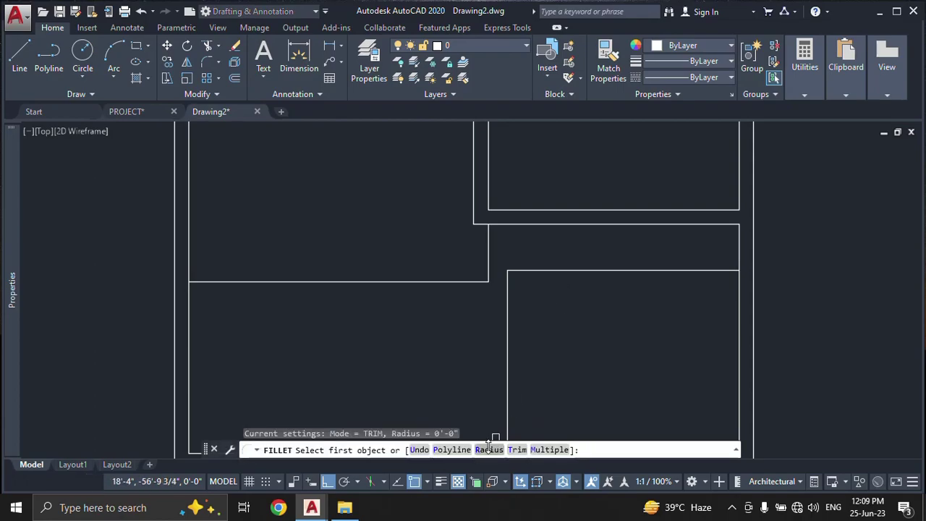
{"action": "type", "text": "R"}
{"action": "key", "text": "Return"}
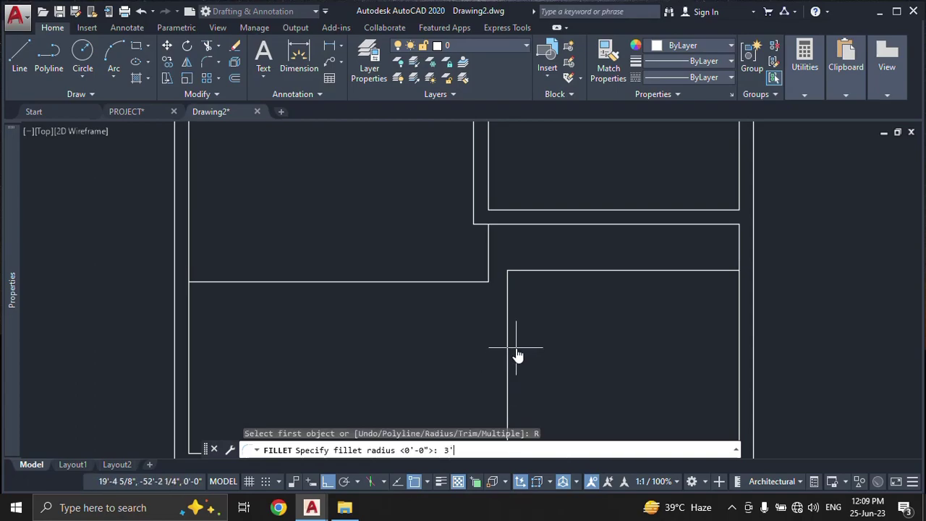
{"action": "key", "text": "Return"}
{"action": "left_click", "coordinate": [574, 272]}
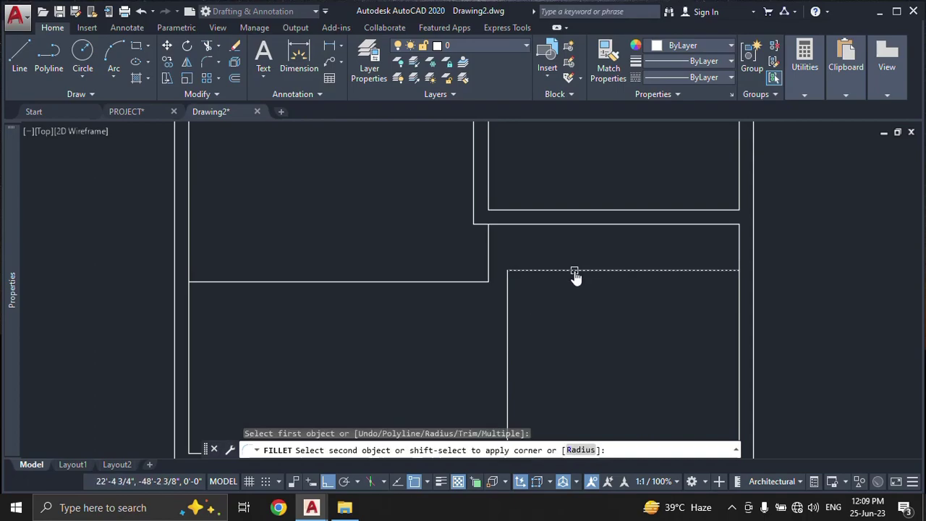
{"action": "left_click", "coordinate": [507, 324]}
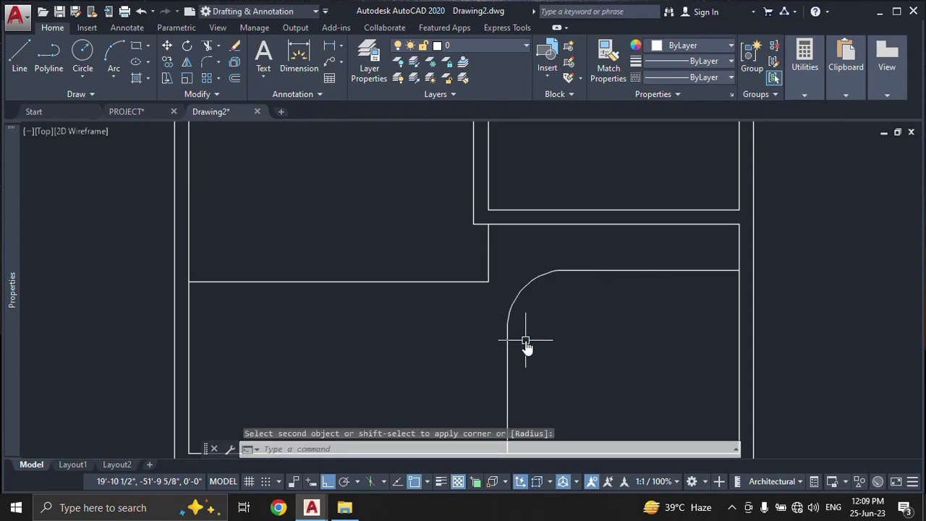
Step: Zoom and pan to bring the room beside the curved wall into view
{"action": "scroll", "coordinate": [535, 322], "scroll_direction": "down", "scroll_amount": 2}
{"action": "left_click", "coordinate": [553, 319]}
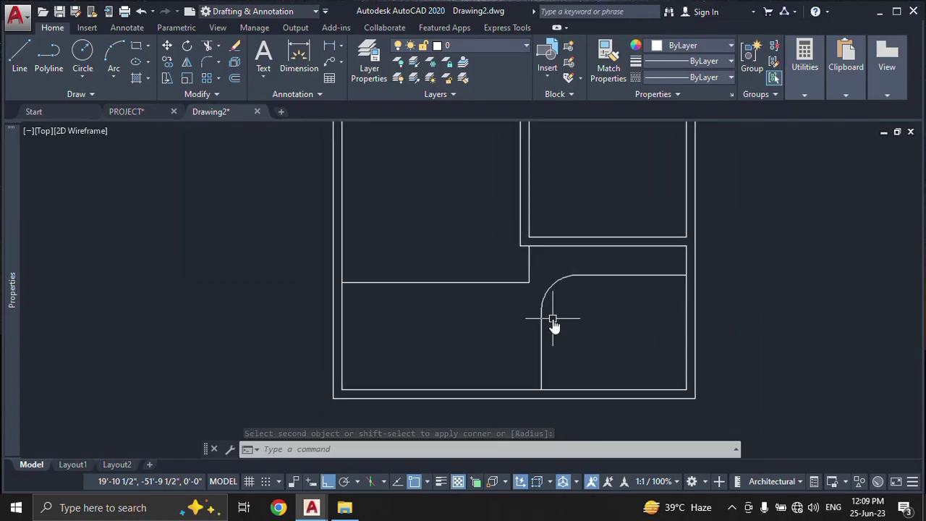
{"action": "scroll", "coordinate": [492, 253], "scroll_direction": "down", "scroll_amount": 3}
{"action": "scroll", "coordinate": [486, 289], "scroll_direction": "down", "scroll_amount": 1}
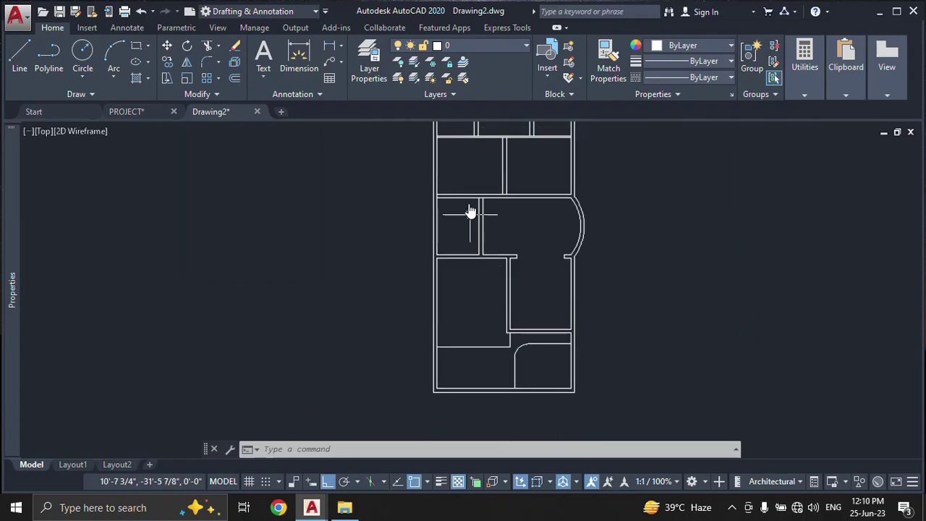
{"action": "middle_click_drag", "start_coordinate": [482, 254], "coordinate": [489, 289]}
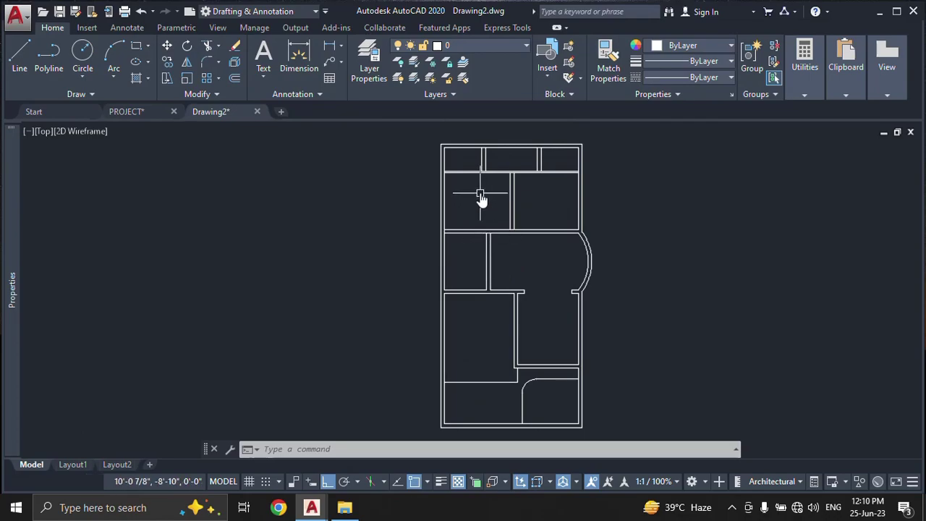
{"action": "scroll", "coordinate": [500, 217], "scroll_direction": "up", "scroll_amount": 2}
{"action": "scroll", "coordinate": [486, 287], "scroll_direction": "up", "scroll_amount": 1}
{"action": "middle_click_drag", "start_coordinate": [486, 287], "coordinate": [505, 211]}
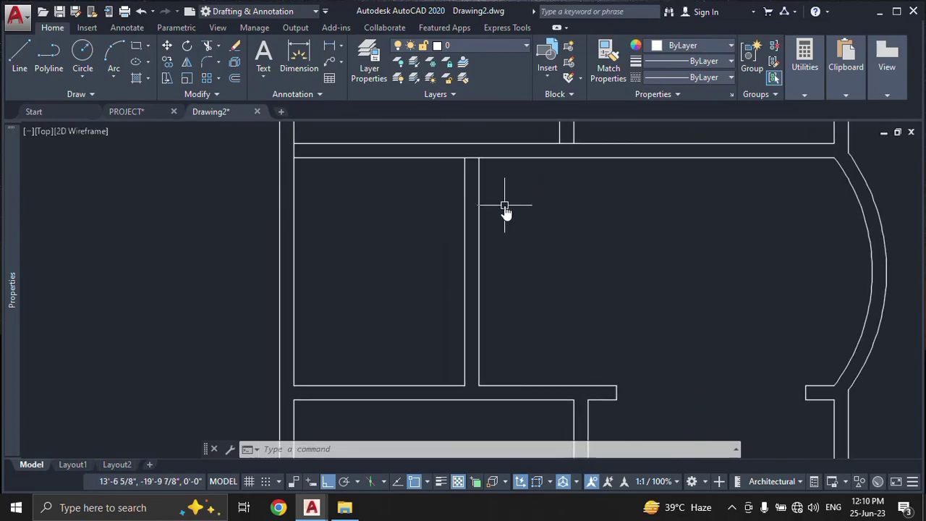
Step: Start a multiline text command and cancel it
{"action": "type", "text": "T"}
{"action": "key", "text": "Return"}
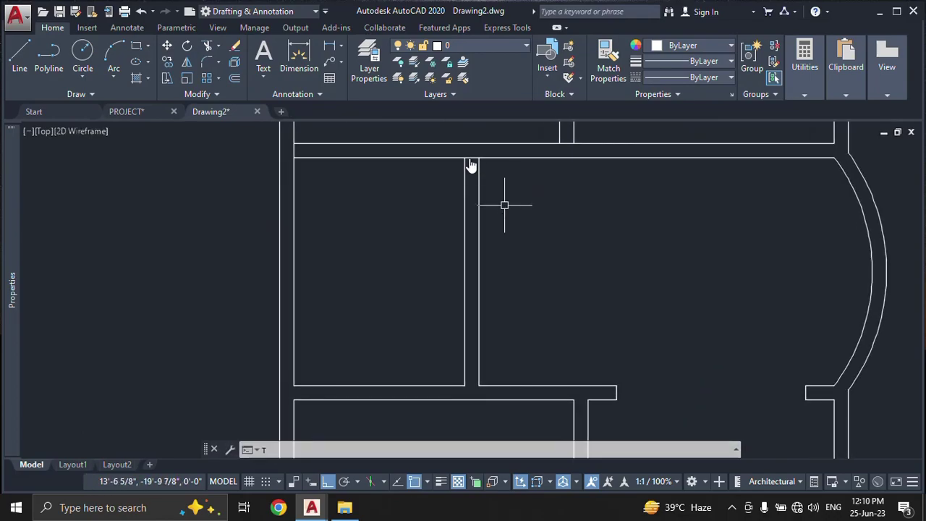
{"action": "scroll", "coordinate": [473, 165], "scroll_direction": "up", "scroll_amount": 3}
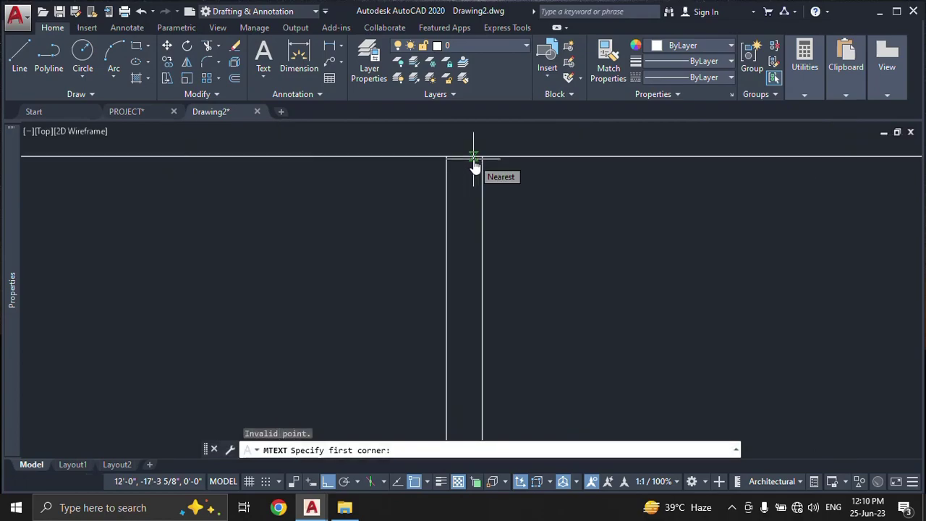
{"action": "key", "text": "Escape"}
Step: Trim the line piece between the two wall lines, using the horizontal wall as cutting edge
{"action": "type", "text": "TR"}
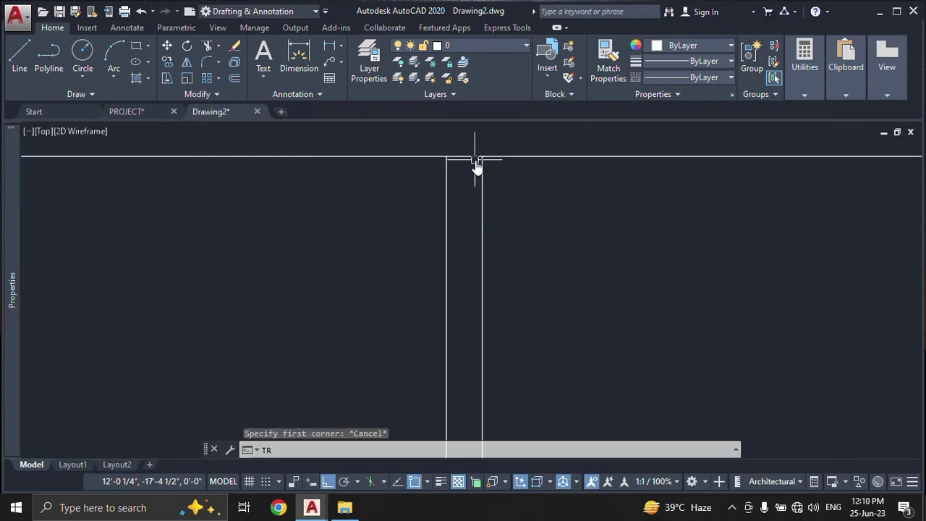
{"action": "key", "text": "Return"}
{"action": "left_click", "coordinate": [475, 157]}
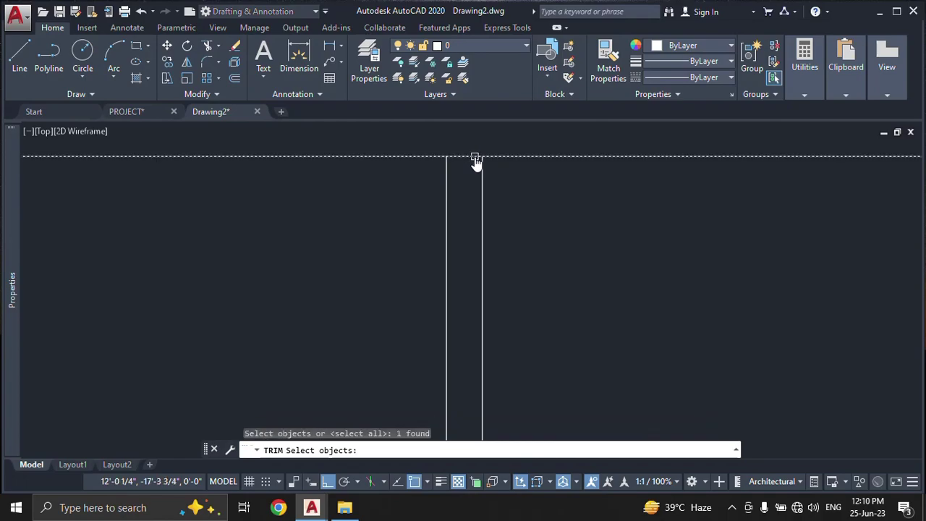
{"action": "key", "text": "Return"}
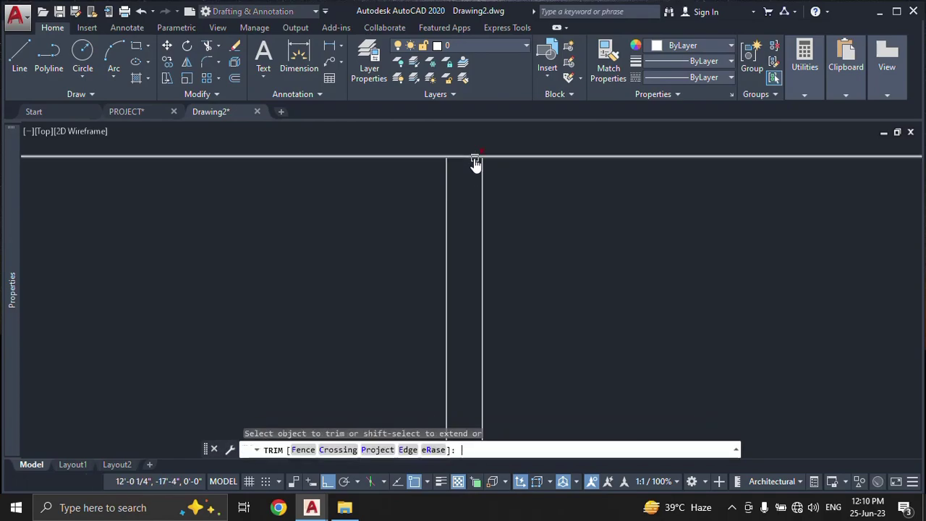
{"action": "left_click", "coordinate": [475, 160]}
Step: Trim the wall lines at the opening, the next junction and the pieces between verticals
{"action": "scroll", "coordinate": [476, 168], "scroll_direction": "down", "scroll_amount": 3}
{"action": "scroll", "coordinate": [646, 293], "scroll_direction": "up", "scroll_amount": 2}
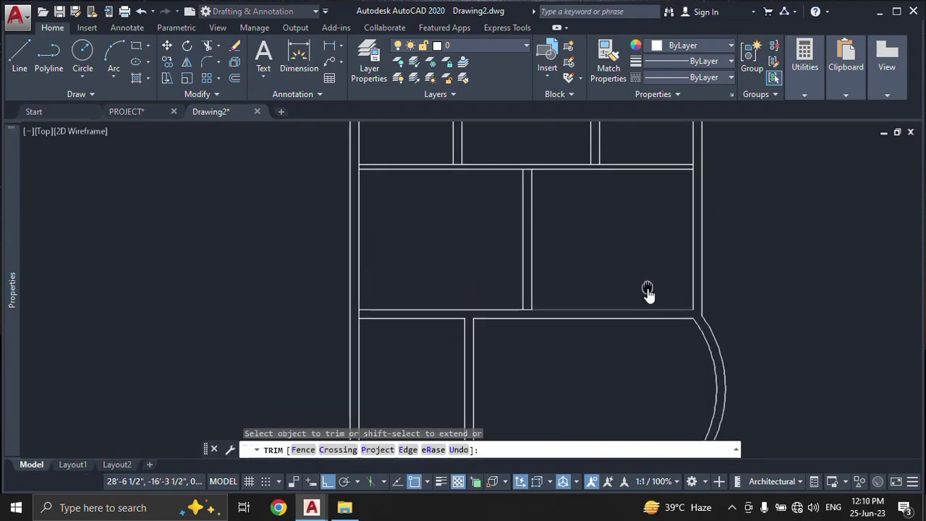
{"action": "scroll", "coordinate": [571, 312], "scroll_direction": "up", "scroll_amount": 2}
{"action": "scroll", "coordinate": [516, 326], "scroll_direction": "up", "scroll_amount": 3}
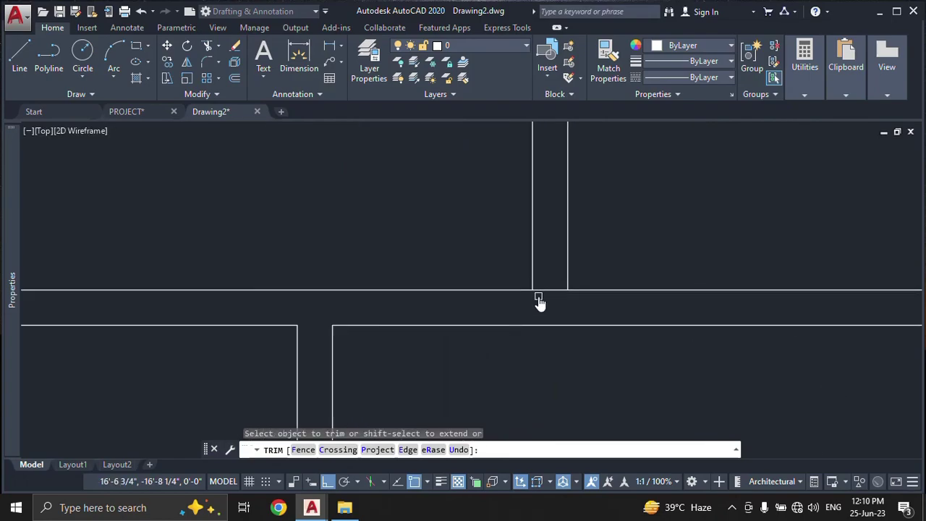
{"action": "scroll", "coordinate": [539, 304], "scroll_direction": "down", "scroll_amount": 3}
{"action": "scroll", "coordinate": [524, 250], "scroll_direction": "up", "scroll_amount": 3}
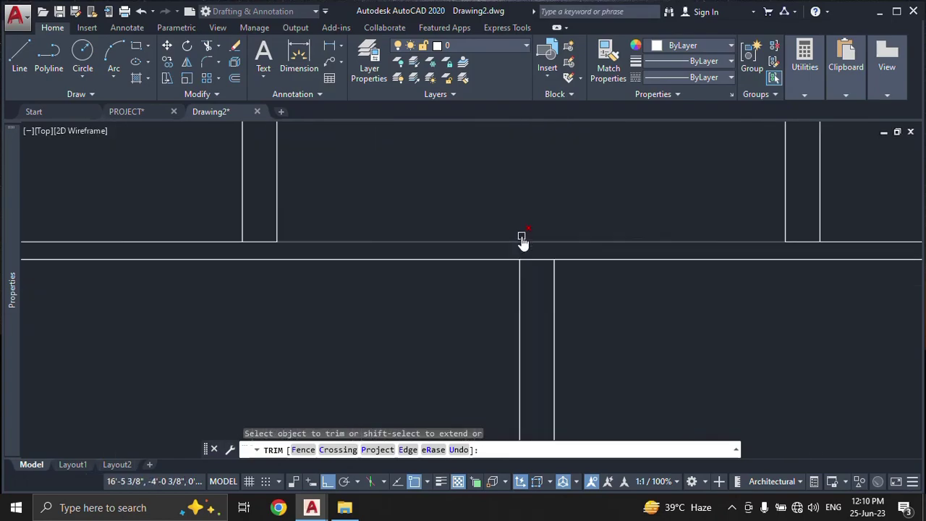
{"action": "left_click", "coordinate": [258, 242]}
{"action": "left_click", "coordinate": [802, 241]}
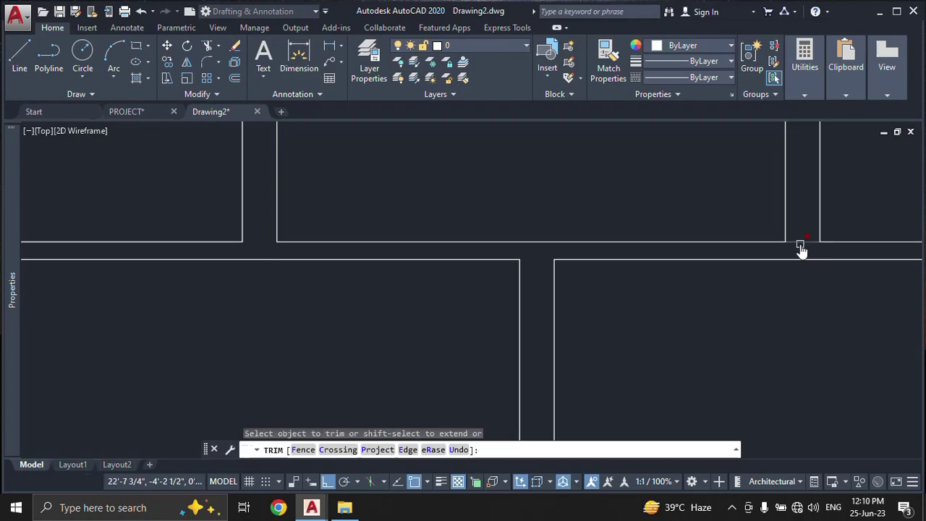
{"action": "scroll", "coordinate": [783, 277], "scroll_direction": "down", "scroll_amount": 3}
{"action": "scroll", "coordinate": [512, 217], "scroll_direction": "up", "scroll_amount": 4}
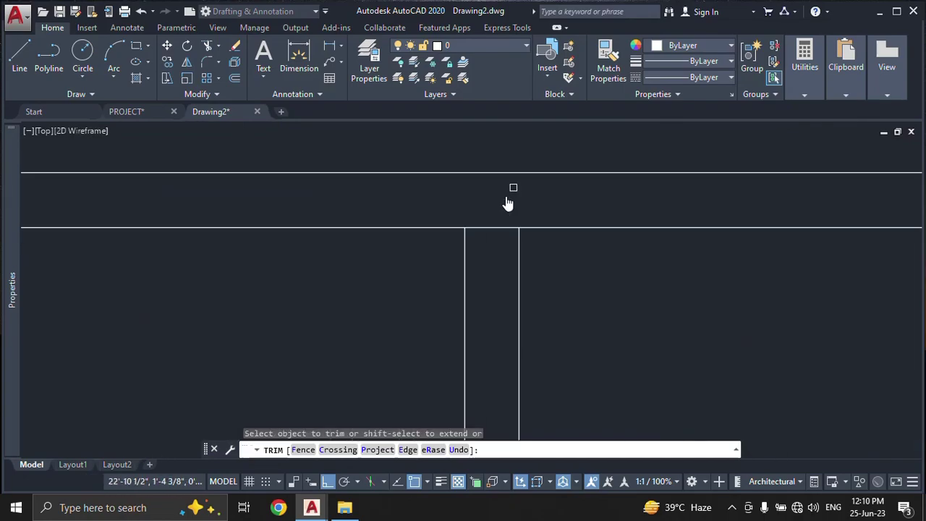
{"action": "left_click", "coordinate": [500, 229]}
{"action": "scroll", "coordinate": [498, 234], "scroll_direction": "down", "scroll_amount": 3}
{"action": "scroll", "coordinate": [373, 240], "scroll_direction": "up", "scroll_amount": 2}
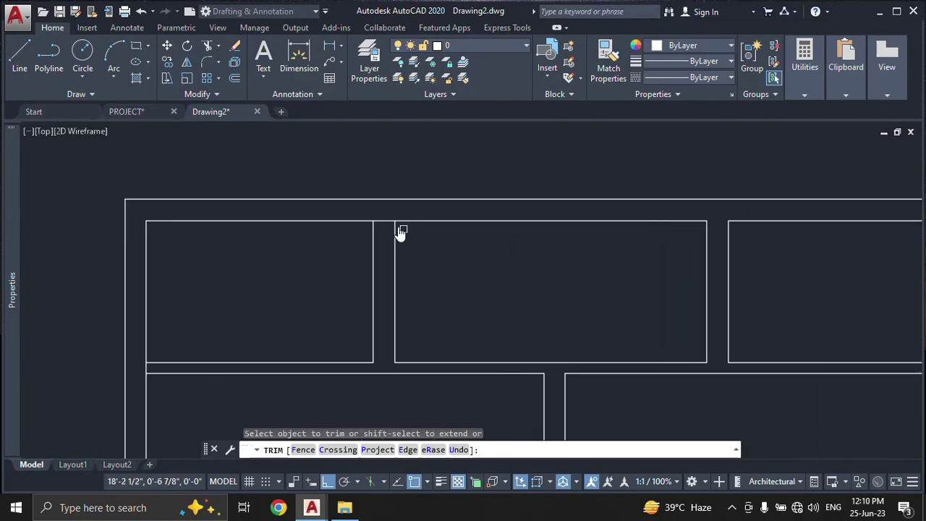
{"action": "scroll", "coordinate": [401, 231], "scroll_direction": "up", "scroll_amount": 2}
{"action": "left_click", "coordinate": [343, 206]}
{"action": "scroll", "coordinate": [351, 265], "scroll_direction": "down", "scroll_amount": 2}
{"action": "scroll", "coordinate": [424, 196], "scroll_direction": "up", "scroll_amount": 2}
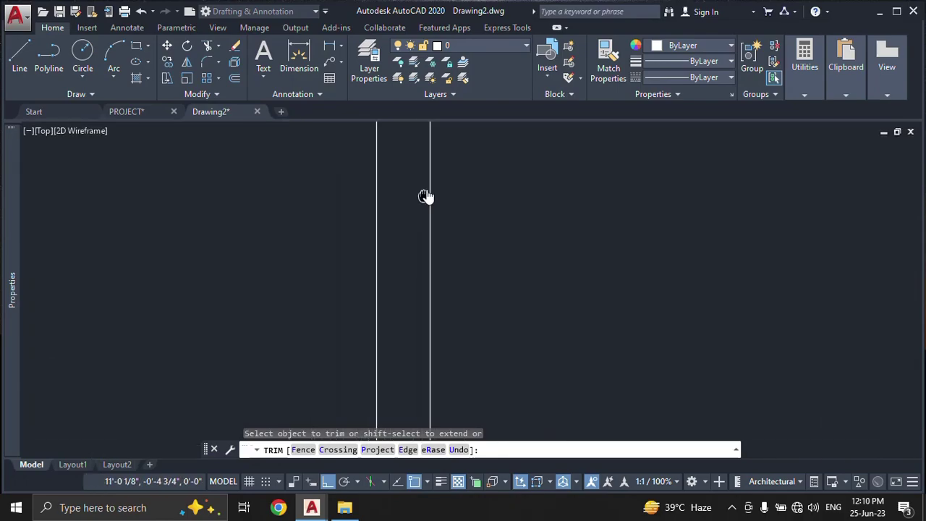
{"action": "scroll", "coordinate": [416, 228], "scroll_direction": "down", "scroll_amount": 4}
{"action": "scroll", "coordinate": [279, 275], "scroll_direction": "up", "scroll_amount": 3}
{"action": "scroll", "coordinate": [295, 246], "scroll_direction": "up", "scroll_amount": 2}
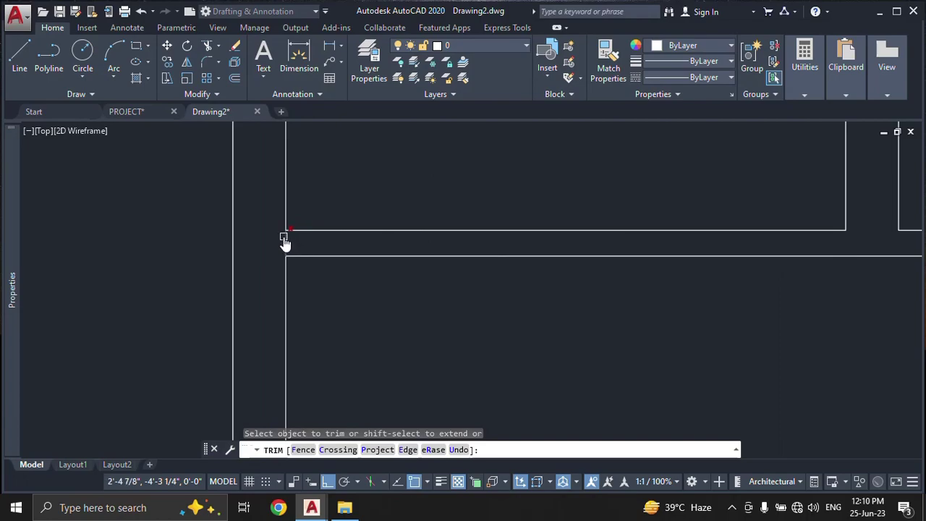
{"action": "left_click", "coordinate": [286, 243]}
Step: Trim the right junction's wall piece, check the rounded-corner and top junctions, and end trimming
{"action": "scroll", "coordinate": [349, 279], "scroll_direction": "down", "scroll_amount": 1}
{"action": "middle_click_drag", "start_coordinate": [707, 331], "coordinate": [345, 320]}
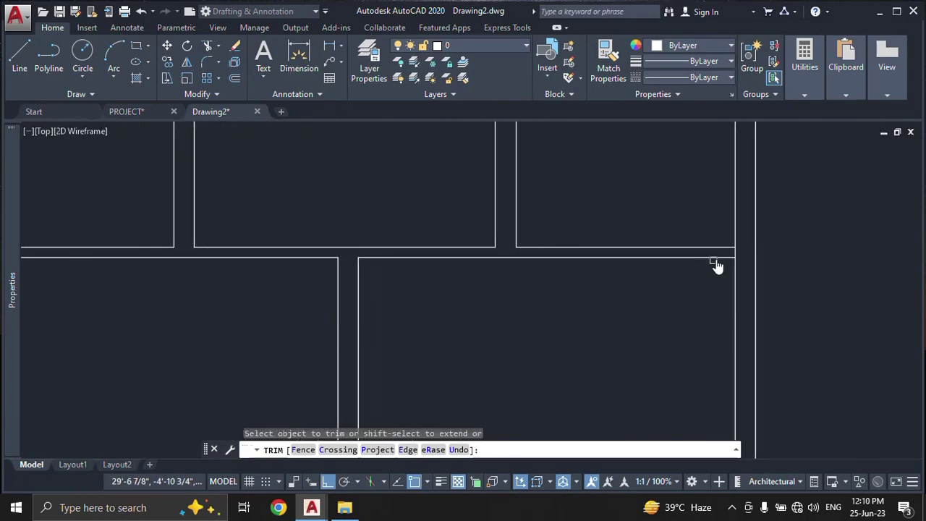
{"action": "scroll", "coordinate": [717, 261], "scroll_direction": "up", "scroll_amount": 2}
{"action": "scroll", "coordinate": [745, 255], "scroll_direction": "up", "scroll_amount": 2}
{"action": "left_click", "coordinate": [755, 247]}
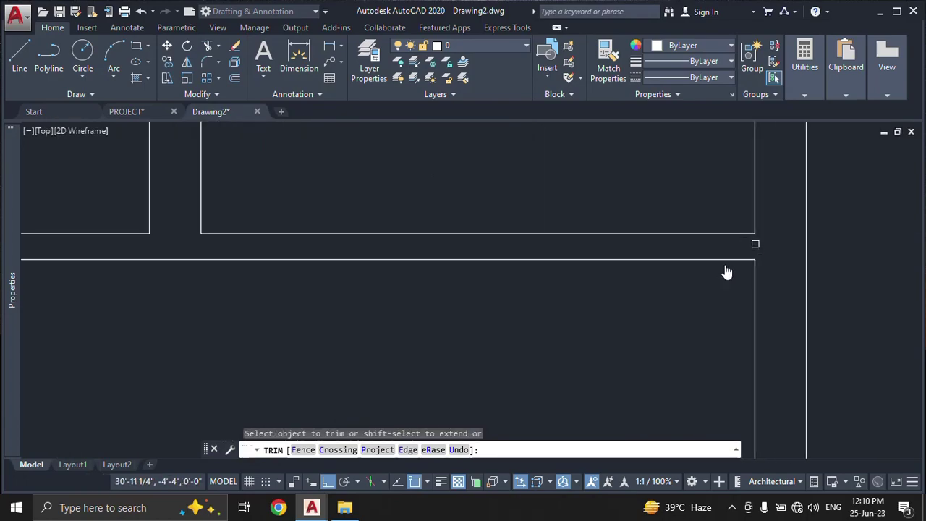
{"action": "scroll", "coordinate": [729, 304], "scroll_direction": "down", "scroll_amount": 4}
{"action": "scroll", "coordinate": [729, 275], "scroll_direction": "up", "scroll_amount": 2}
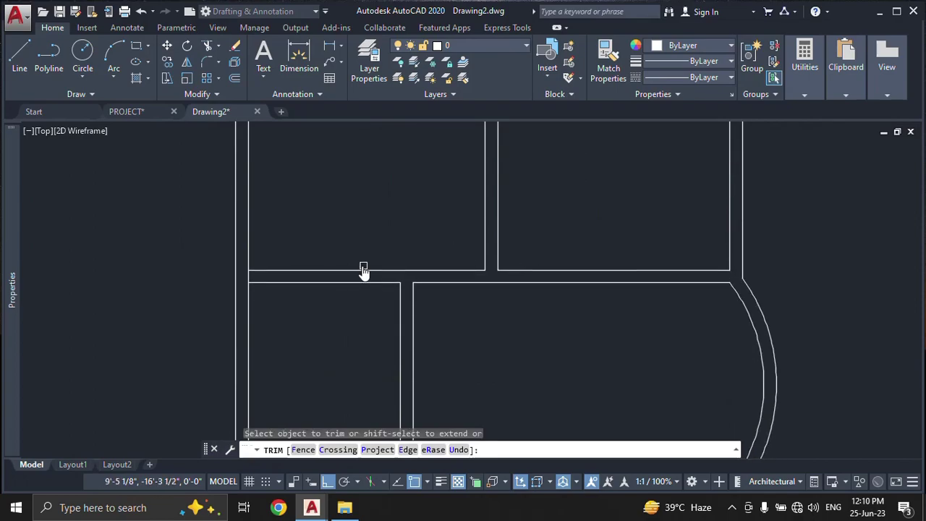
{"action": "scroll", "coordinate": [272, 272], "scroll_direction": "up", "scroll_amount": 4}
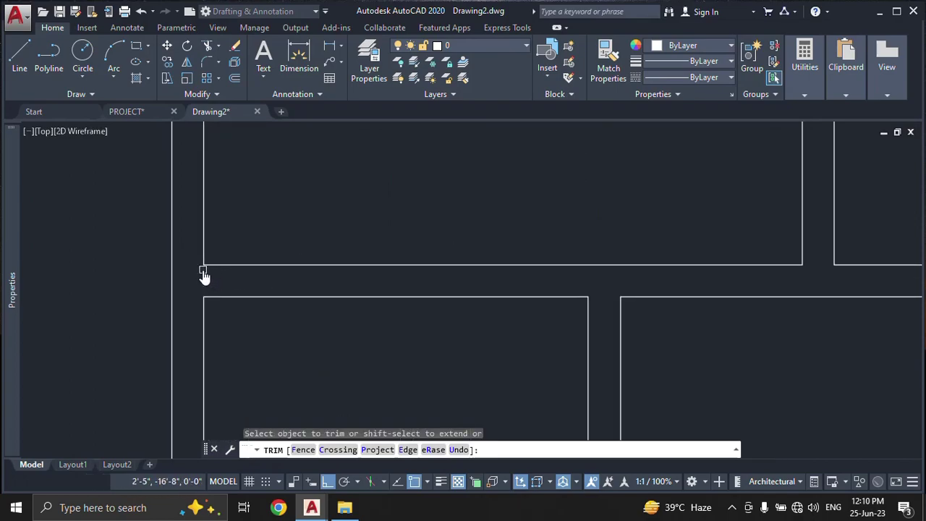
{"action": "scroll", "coordinate": [291, 270], "scroll_direction": "down", "scroll_amount": 4}
{"action": "scroll", "coordinate": [542, 144], "scroll_direction": "up", "scroll_amount": 1}
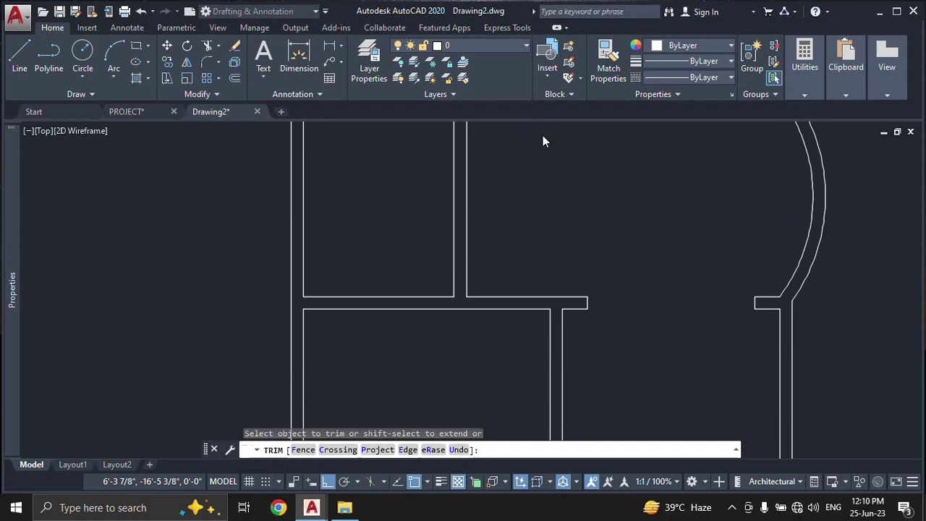
{"action": "middle_click_drag", "start_coordinate": [511, 304], "coordinate": [504, 138]}
{"action": "scroll", "coordinate": [636, 253], "scroll_direction": "down", "scroll_amount": 2}
{"action": "scroll", "coordinate": [684, 203], "scroll_direction": "up", "scroll_amount": 2}
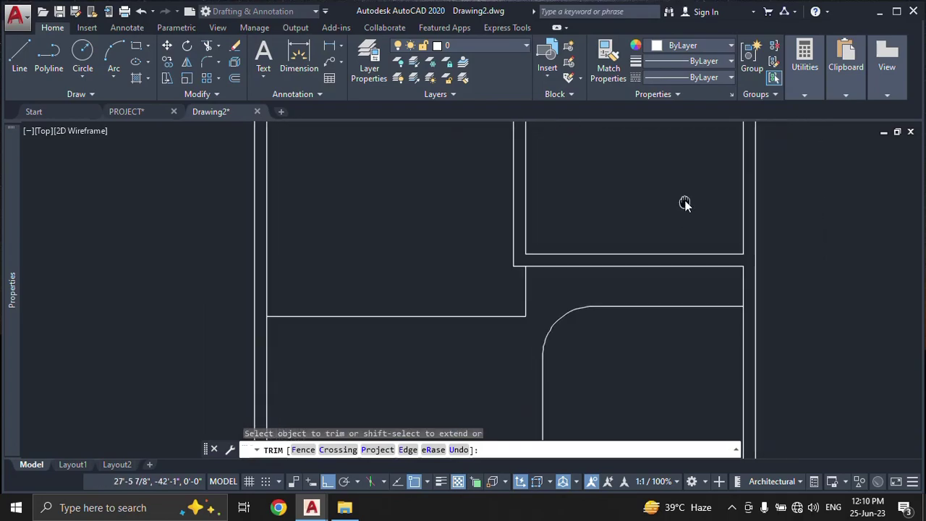
{"action": "scroll", "coordinate": [683, 185], "scroll_direction": "up", "scroll_amount": 1}
{"action": "scroll", "coordinate": [602, 273], "scroll_direction": "down", "scroll_amount": 3}
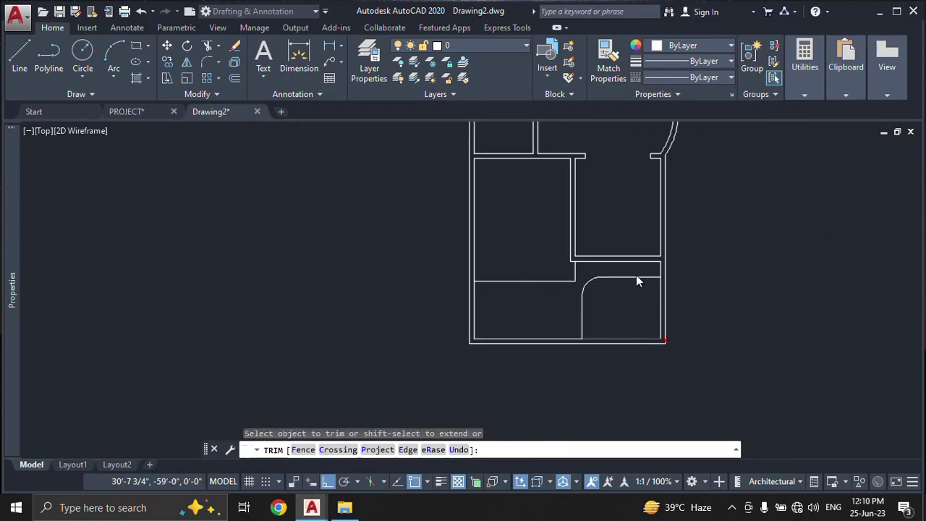
{"action": "scroll", "coordinate": [639, 274], "scroll_direction": "up", "scroll_amount": 2}
{"action": "middle_click_drag", "start_coordinate": [616, 204], "coordinate": [599, 428]}
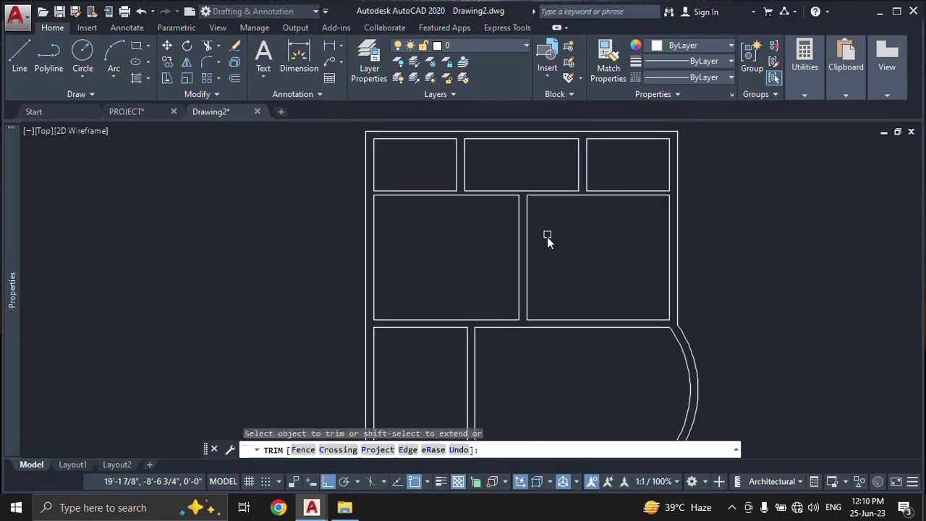
{"action": "middle_click_drag", "start_coordinate": [540, 222], "coordinate": [549, 262]}
{"action": "scroll", "coordinate": [548, 261], "scroll_direction": "up", "scroll_amount": 3}
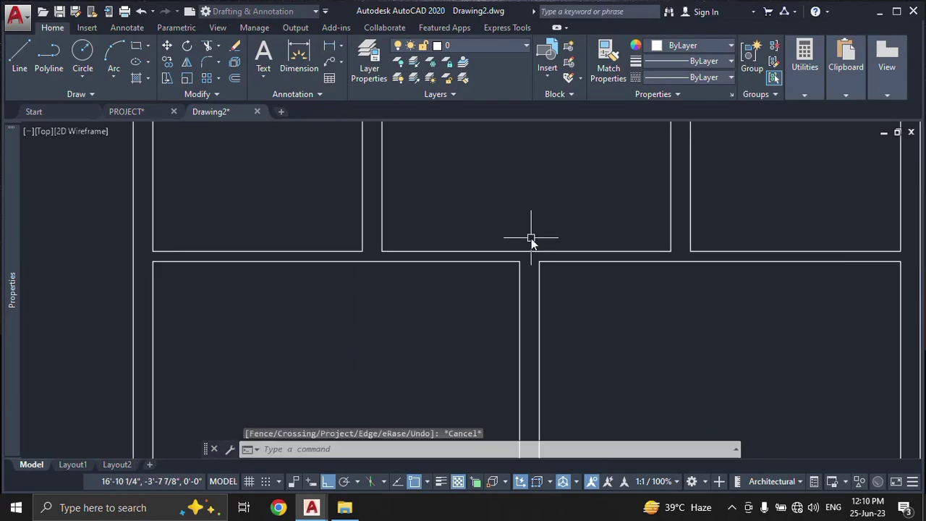
{"action": "key", "text": "Escape"}
{"action": "middle_click_drag", "start_coordinate": [525, 204], "coordinate": [552, 264]}
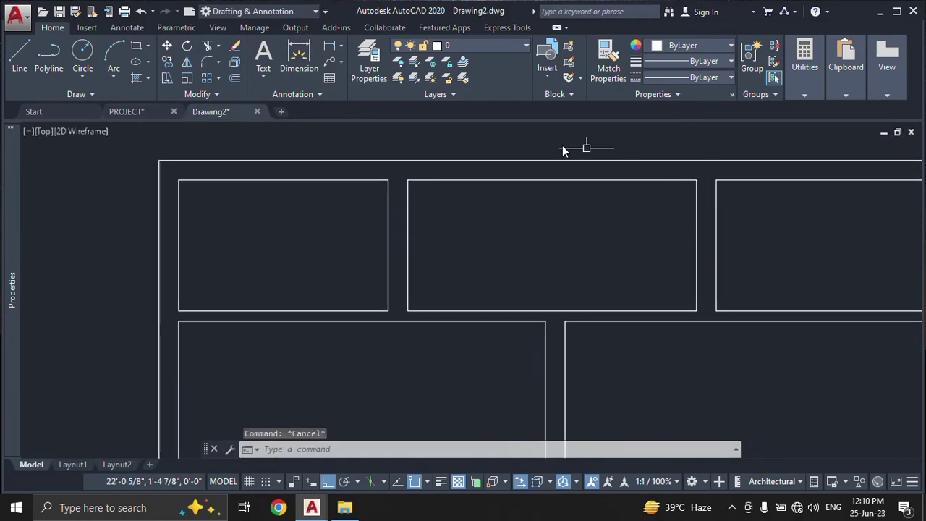
{"action": "left_click", "coordinate": [137, 111]}
{"action": "scroll", "coordinate": [533, 244], "scroll_direction": "down", "scroll_amount": 5}
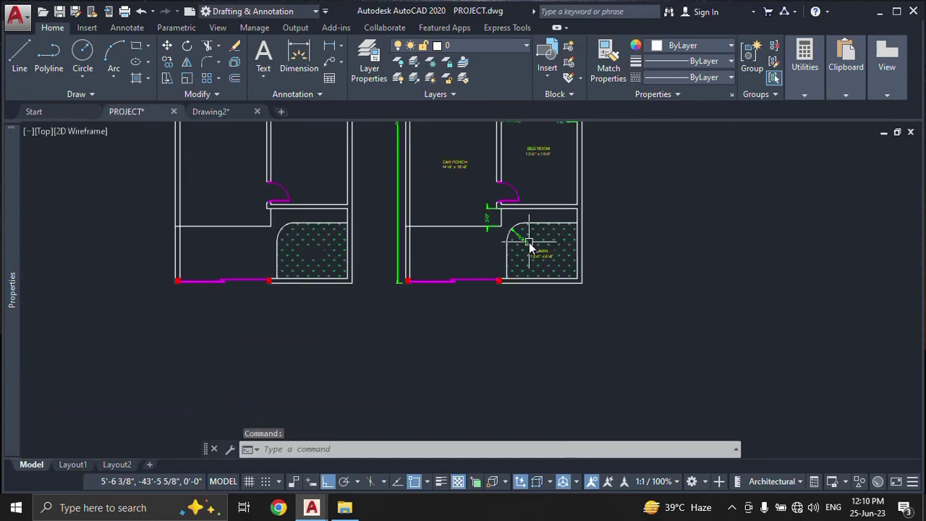
{"action": "scroll", "coordinate": [472, 260], "scroll_direction": "up", "scroll_amount": 2}
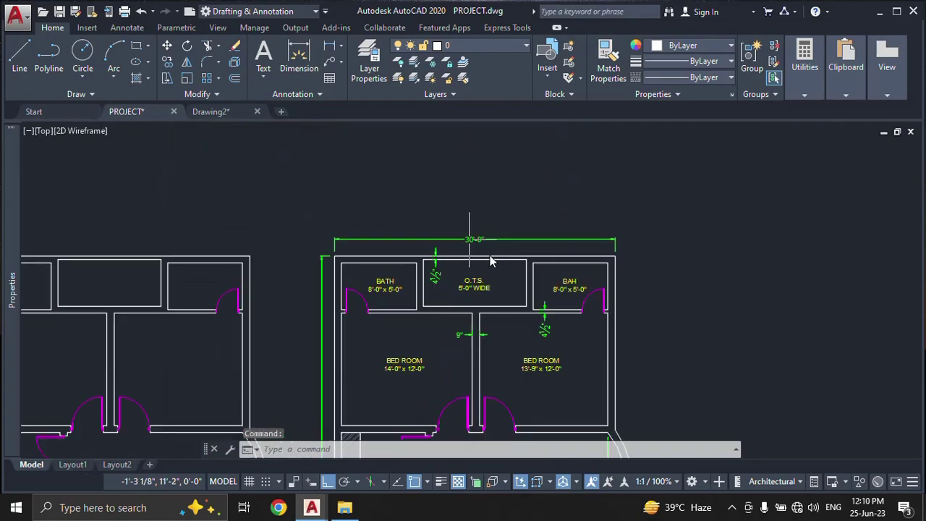
{"action": "scroll", "coordinate": [488, 263], "scroll_direction": "up", "scroll_amount": 2}
{"action": "scroll", "coordinate": [492, 271], "scroll_direction": "up", "scroll_amount": 2}
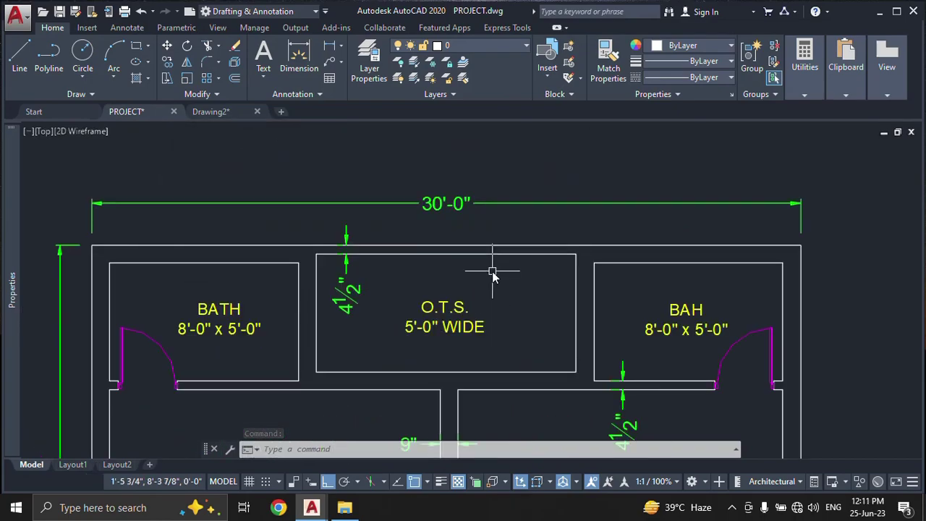
{"action": "scroll", "coordinate": [429, 271], "scroll_direction": "up", "scroll_amount": 2}
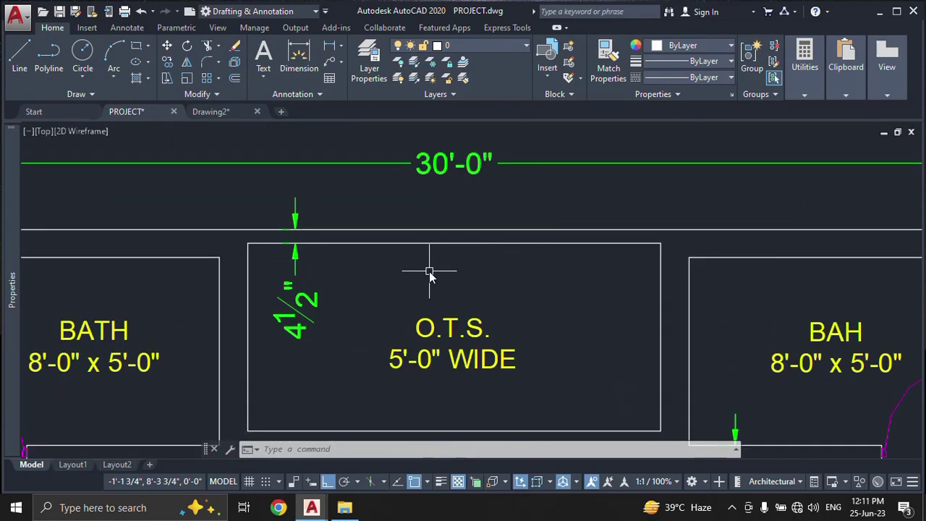
{"action": "left_click", "coordinate": [207, 111]}
{"action": "type", "text": "s"}
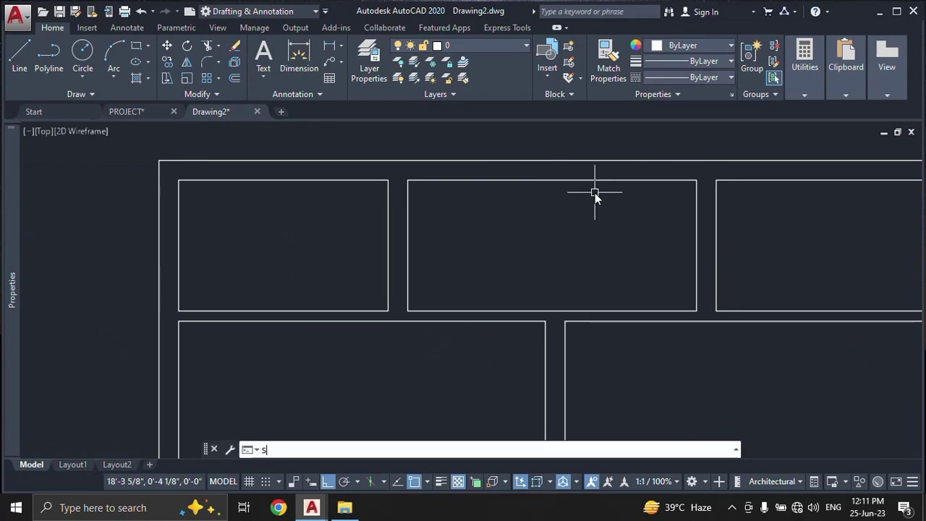
Step: Stretch the middle top room's top edge 4.5 upward
{"action": "key", "text": "Return"}
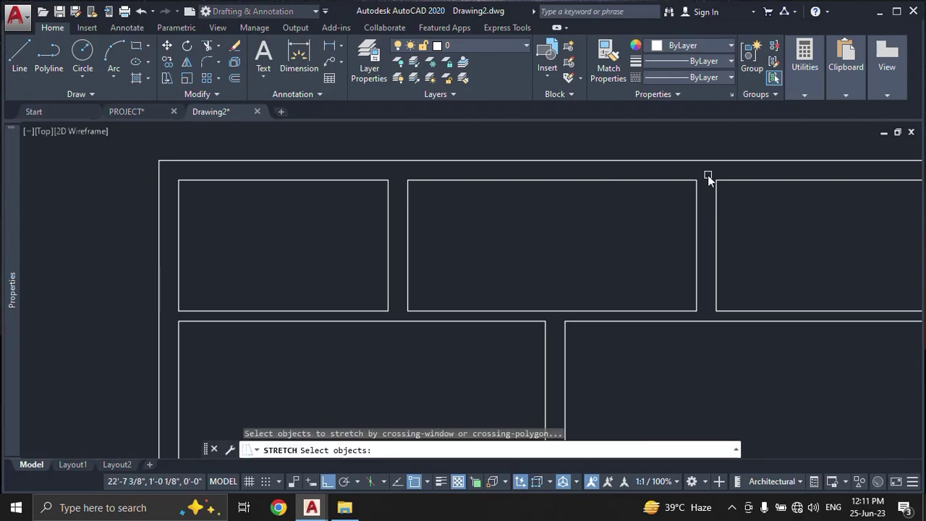
{"action": "left_click", "coordinate": [707, 176]}
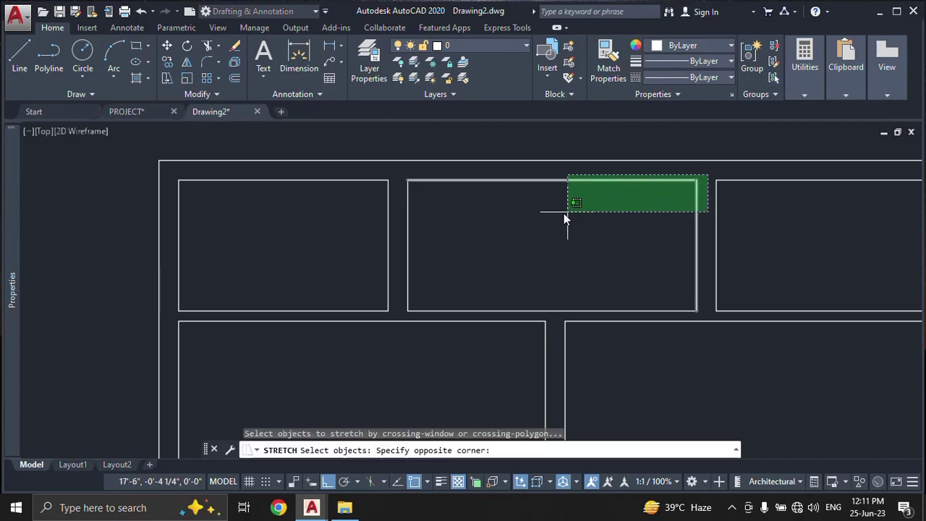
{"action": "left_click", "coordinate": [394, 206]}
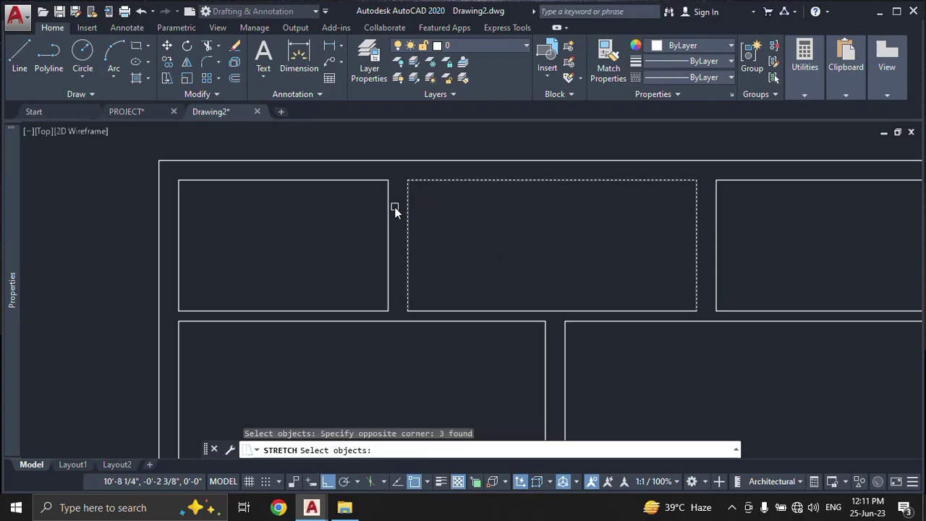
{"action": "key", "text": "Return"}
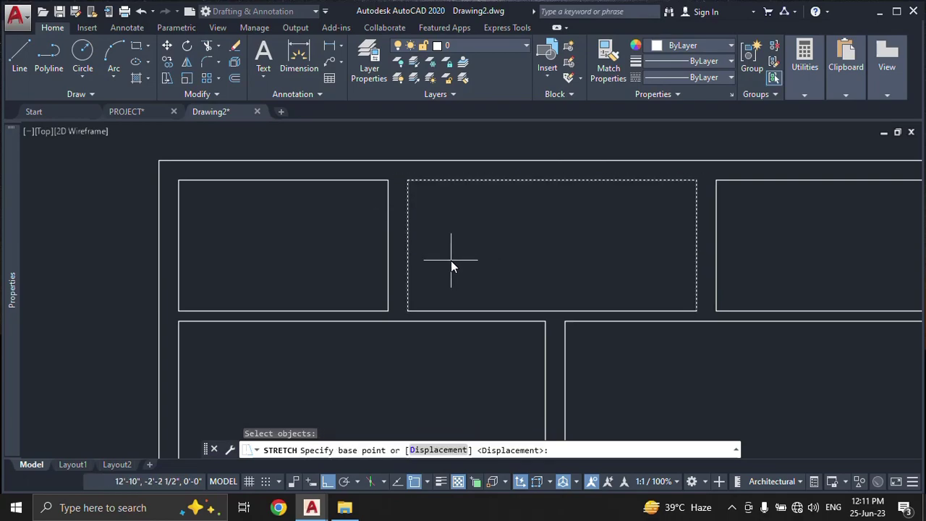
{"action": "left_click", "coordinate": [451, 262]}
{"action": "type", "text": "4'"}
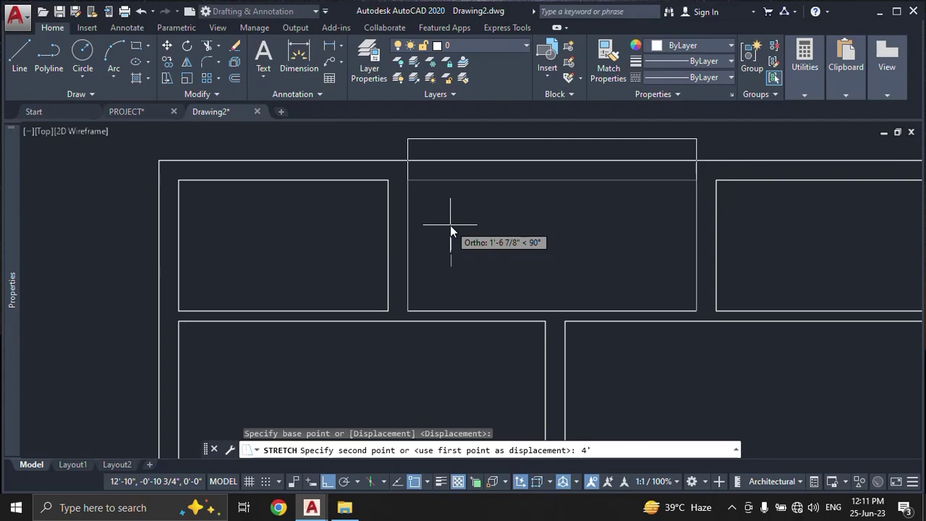
{"action": "key", "text": "BackSpace"}
{"action": "type", "text": ".5"}
{"action": "key", "text": "Return"}
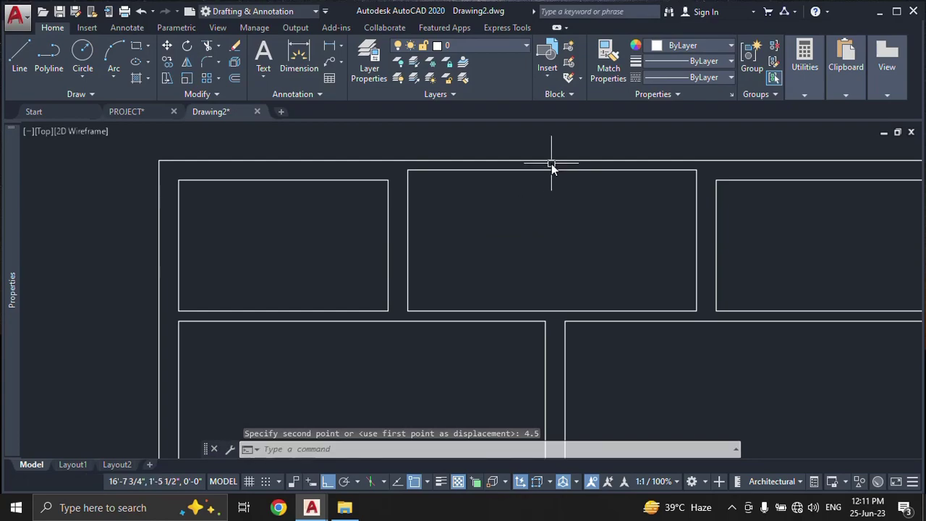
Step: Pan and zoom to center the upper rooms in view
{"action": "scroll", "coordinate": [535, 201], "scroll_direction": "down", "scroll_amount": 5}
{"action": "middle_click_drag", "start_coordinate": [539, 329], "coordinate": [531, 151]}
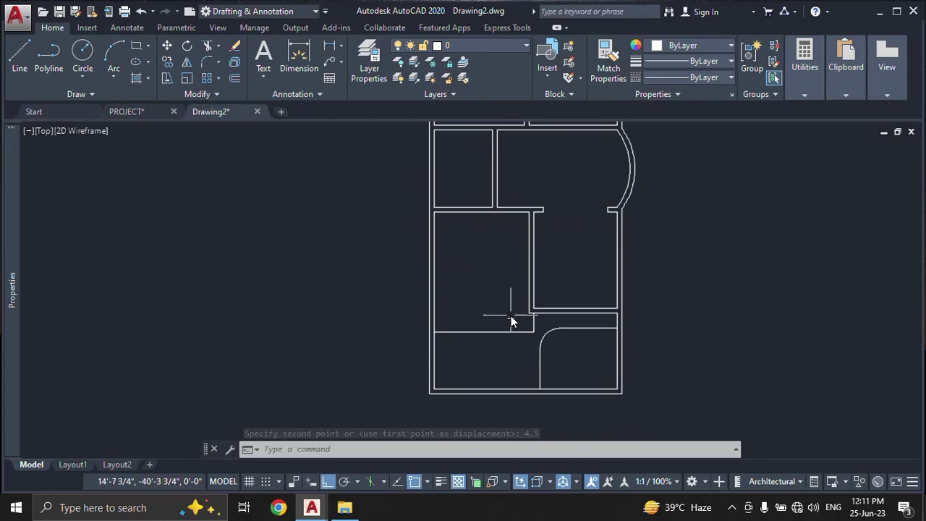
{"action": "middle_click_drag", "start_coordinate": [511, 322], "coordinate": [510, 372]}
{"action": "middle_click_drag", "start_coordinate": [498, 282], "coordinate": [498, 320]}
{"action": "middle_click_drag", "start_coordinate": [463, 282], "coordinate": [468, 325]}
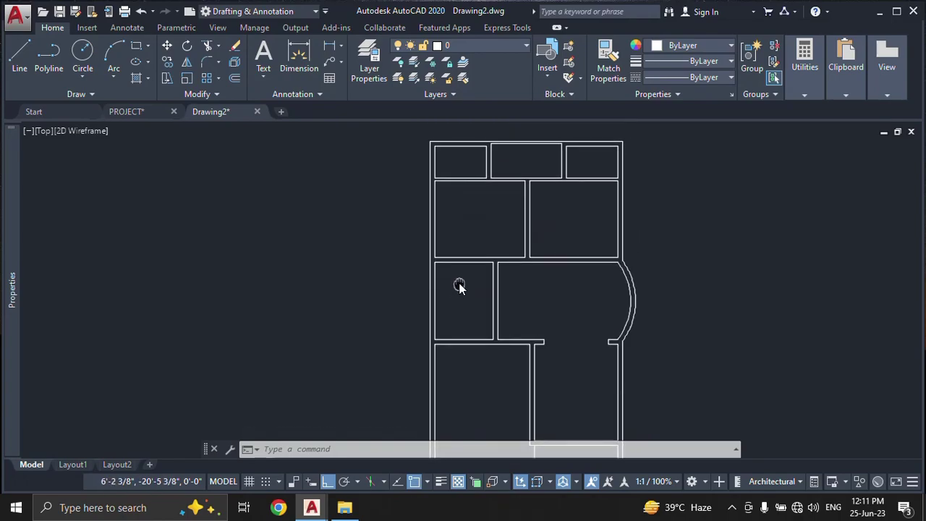
{"action": "scroll", "coordinate": [456, 285], "scroll_direction": "up", "scroll_amount": 4}
{"action": "mouse_move", "coordinate": [450, 285]}
{"action": "middle_mouse_down"}
{"action": "mouse_move", "coordinate": [452, 242]}
{"action": "mouse_move", "coordinate": [452, 260]}
{"action": "middle_mouse_up"}
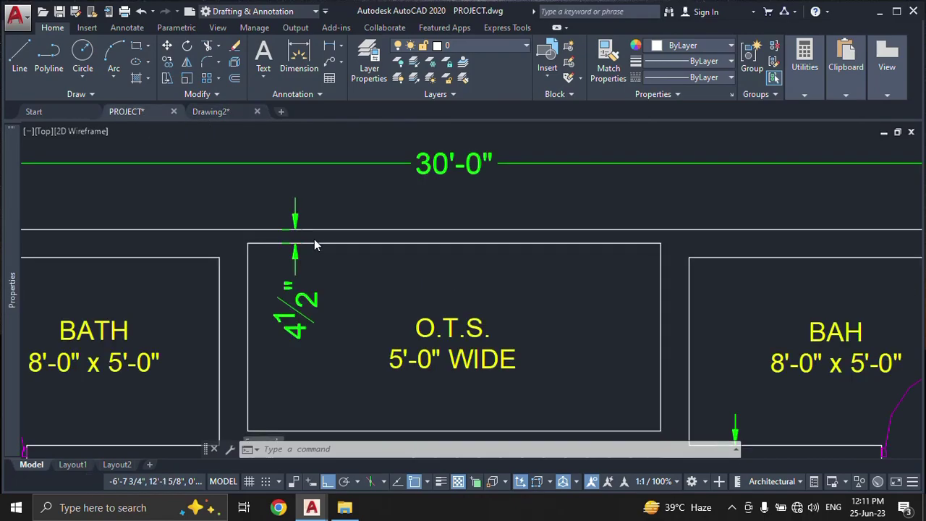
{"action": "scroll", "coordinate": [388, 311], "scroll_direction": "down", "scroll_amount": 4}
{"action": "scroll", "coordinate": [415, 360], "scroll_direction": "up", "scroll_amount": 3}
{"action": "mouse_move", "coordinate": [415, 361]}
{"action": "middle_mouse_down"}
{"action": "mouse_move", "coordinate": [466, 174]}
{"action": "mouse_move", "coordinate": [413, 324]}
{"action": "mouse_move", "coordinate": [421, 186]}
{"action": "mouse_move", "coordinate": [456, 273]}
{"action": "middle_mouse_up"}
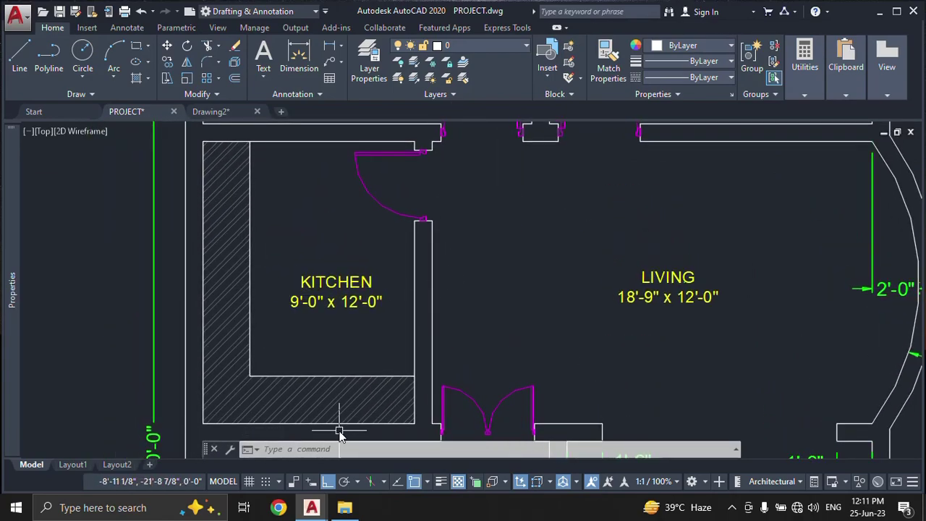
{"action": "left_click", "coordinate": [309, 393]}
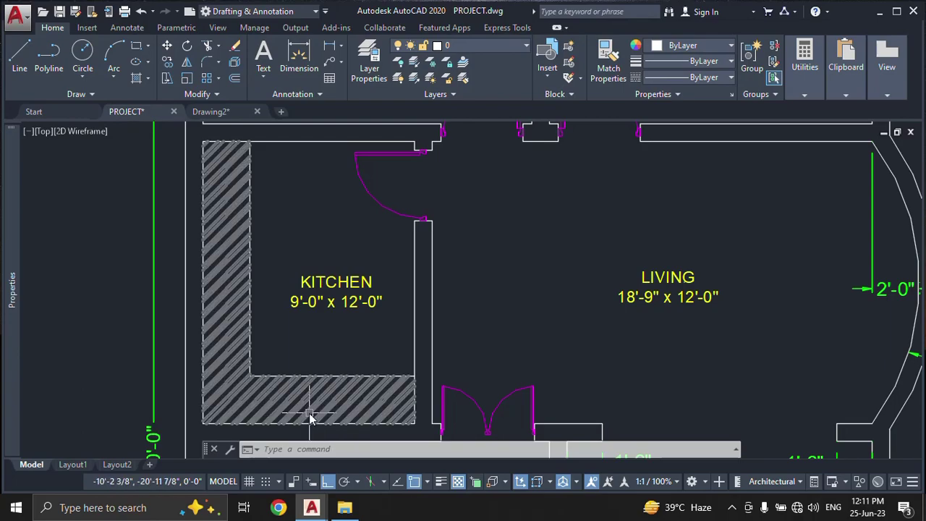
{"action": "key", "text": "Escape"}
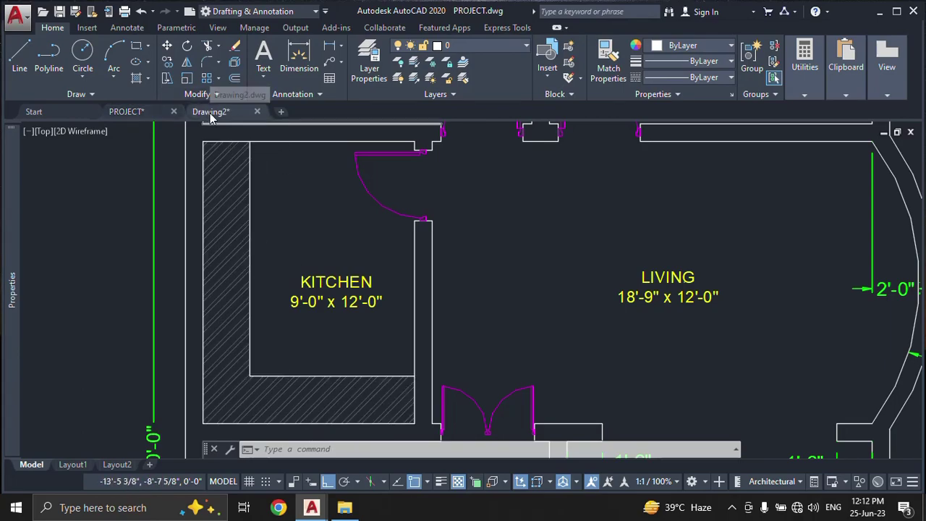
{"action": "left_click", "coordinate": [210, 113]}
{"action": "scroll", "coordinate": [380, 242], "scroll_direction": "down", "scroll_amount": 2}
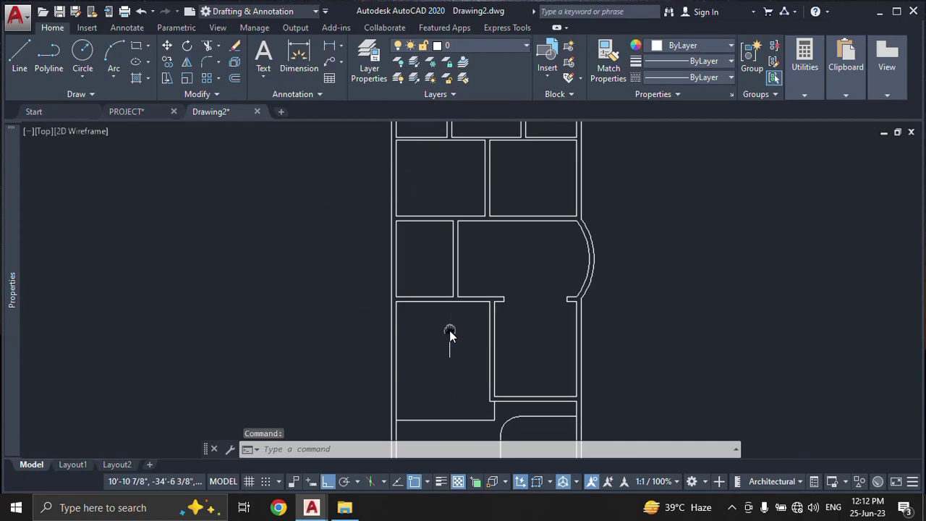
{"action": "scroll", "coordinate": [442, 259], "scroll_direction": "up", "scroll_amount": 2}
{"action": "scroll", "coordinate": [442, 258], "scroll_direction": "up", "scroll_amount": 2}
Step: Offset the room's left wall line 2' inward to form the counter edge
{"action": "type", "text": "o"}
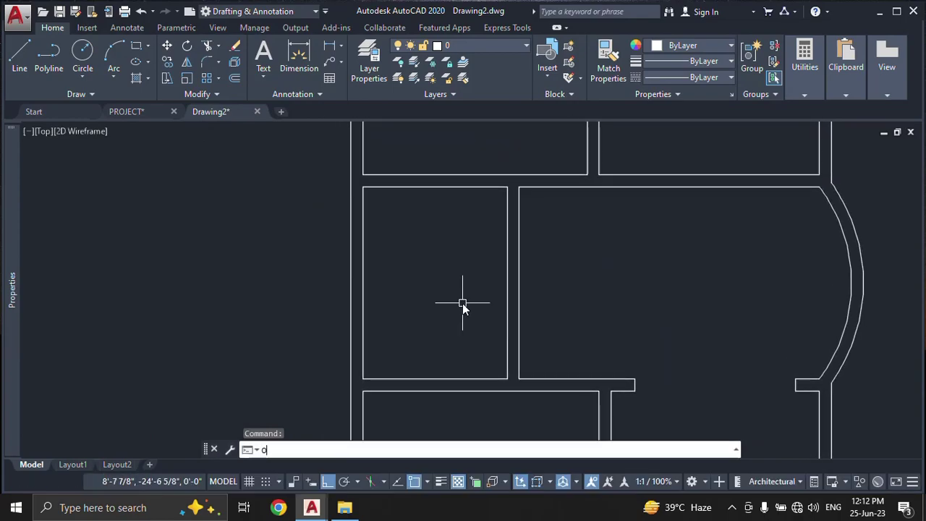
{"action": "key", "text": "Return"}
{"action": "type", "text": "2'"}
{"action": "key", "text": "Return"}
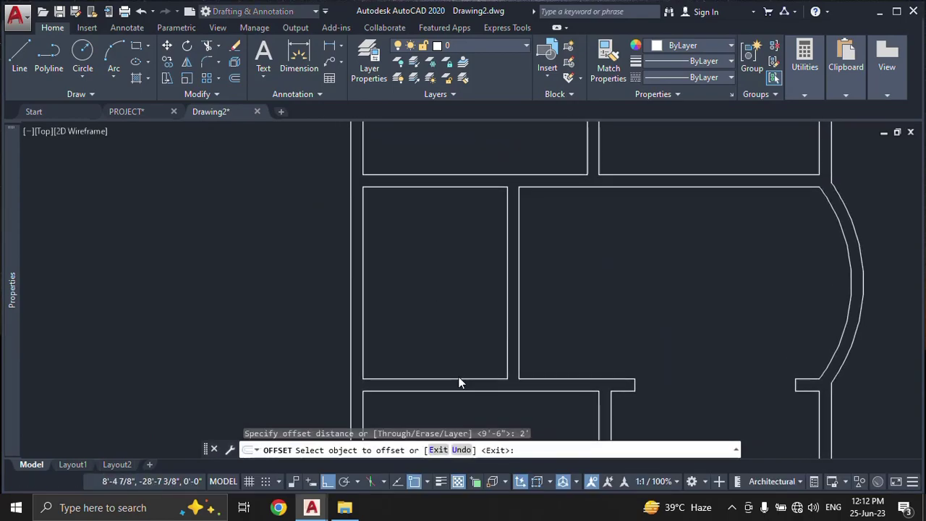
{"action": "left_click", "coordinate": [364, 276]}
{"action": "left_click", "coordinate": [417, 278]}
{"action": "key", "text": "Escape"}
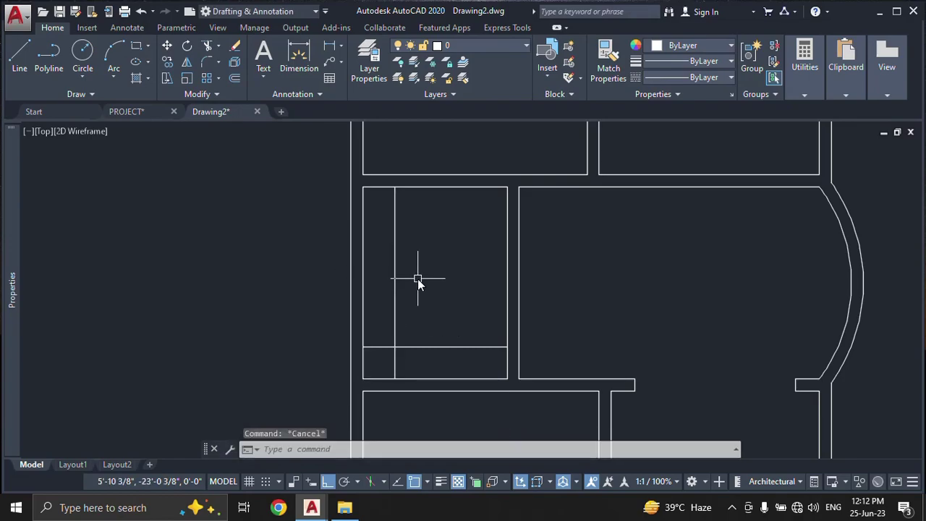
{"action": "type", "text": "F"}
Step: Fillet the counter's inner lines with radius 0 into a sharp corner
{"action": "key", "text": "Return"}
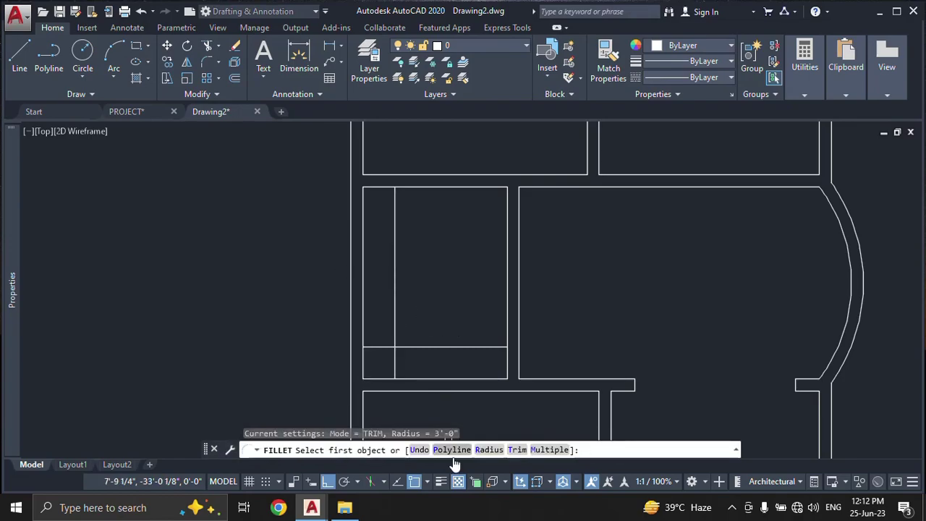
{"action": "left_click", "coordinate": [489, 450]}
{"action": "type", "text": "0"}
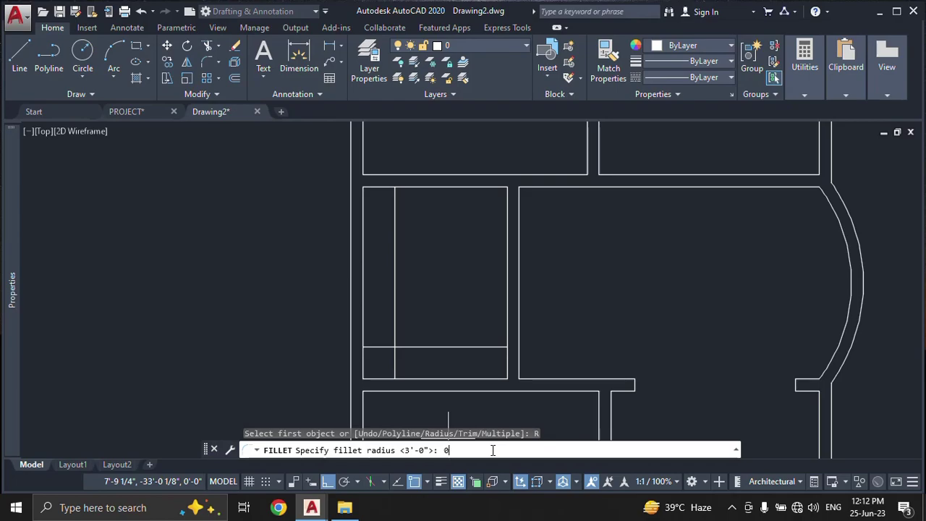
{"action": "key", "text": "Return"}
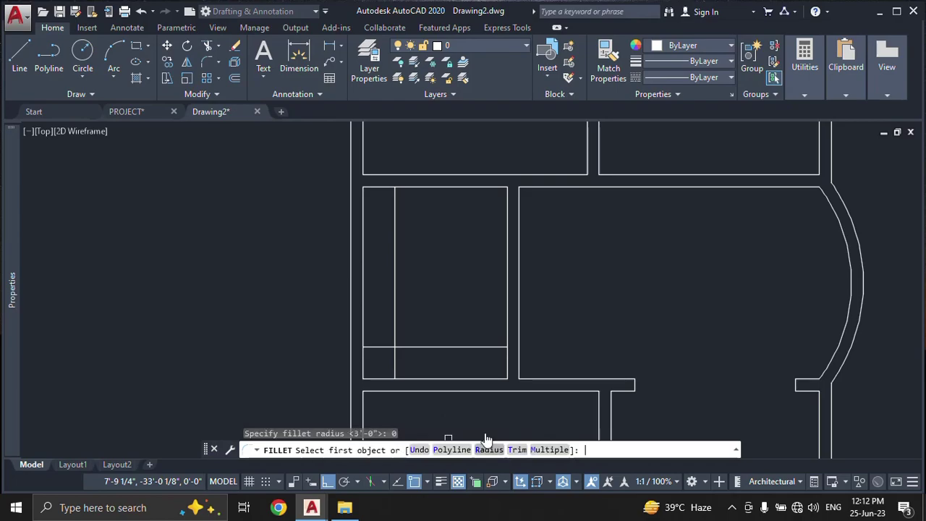
{"action": "left_click", "coordinate": [441, 352]}
{"action": "left_click", "coordinate": [396, 268]}
{"action": "key", "text": "Escape"}
{"action": "middle_click_drag", "start_coordinate": [414, 364], "coordinate": [460, 350]}
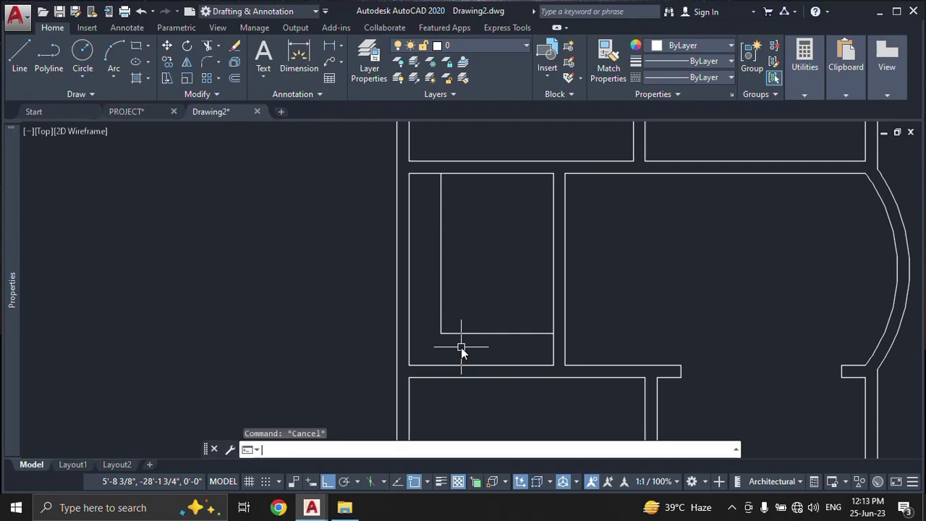
{"action": "type", "text": "H"}
Step: Hatch the L-shaped counter at scale 15 in grey colour 99,100,102
{"action": "key", "text": "Return"}
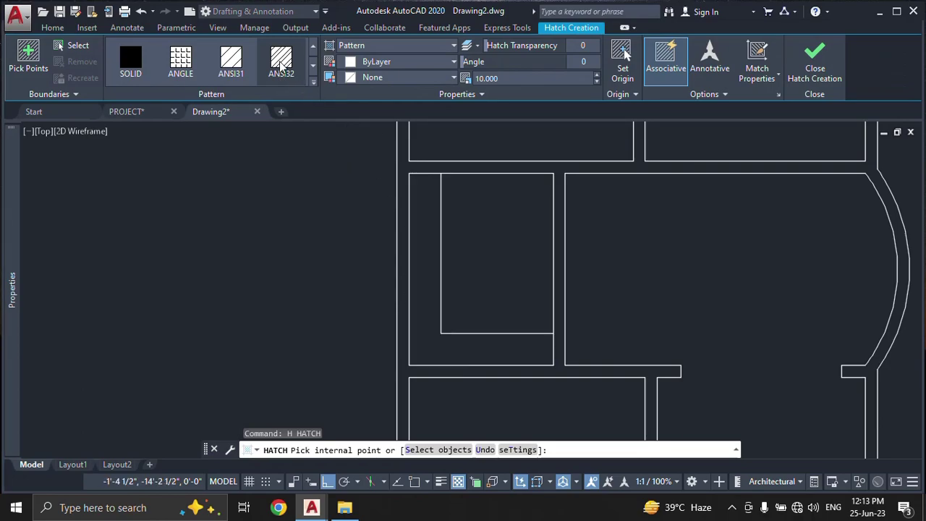
{"action": "left_click", "coordinate": [505, 79]}
{"action": "type", "text": "15.000"}
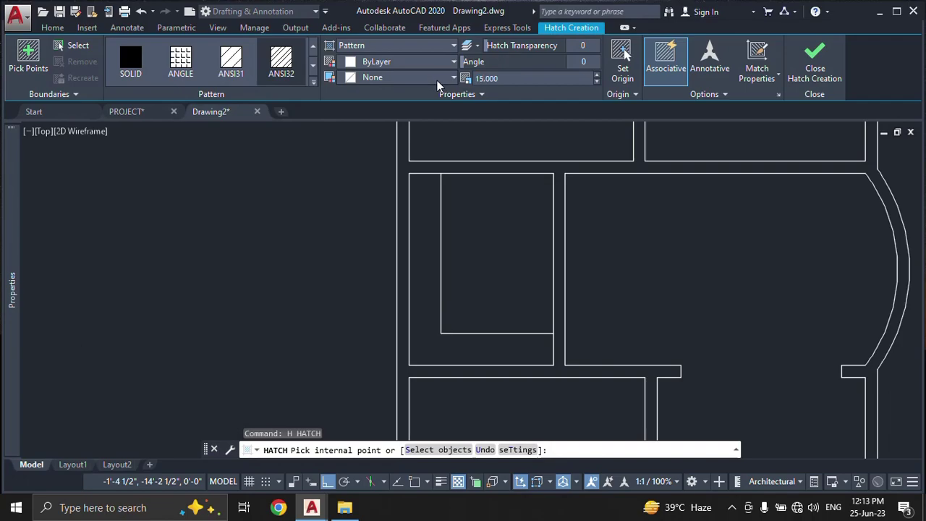
{"action": "left_click", "coordinate": [387, 65]}
{"action": "left_click", "coordinate": [346, 149]}
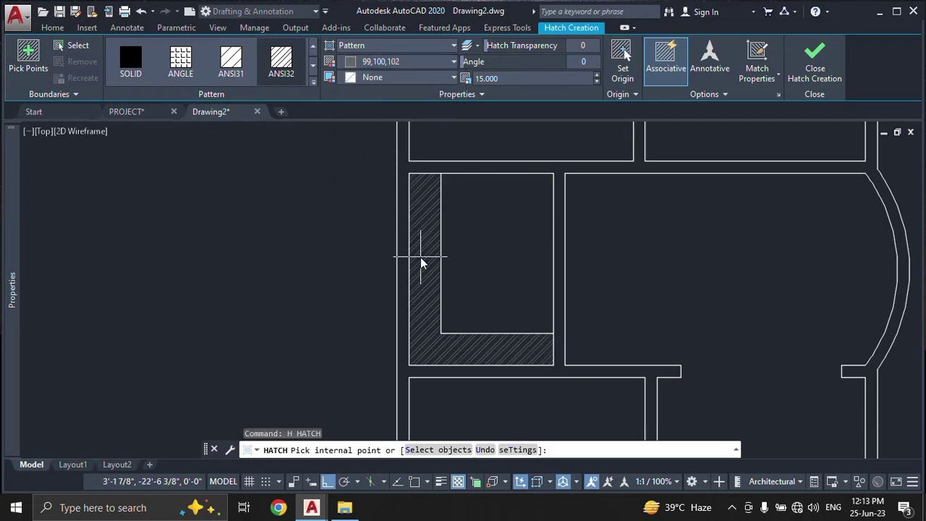
{"action": "left_click", "coordinate": [423, 262]}
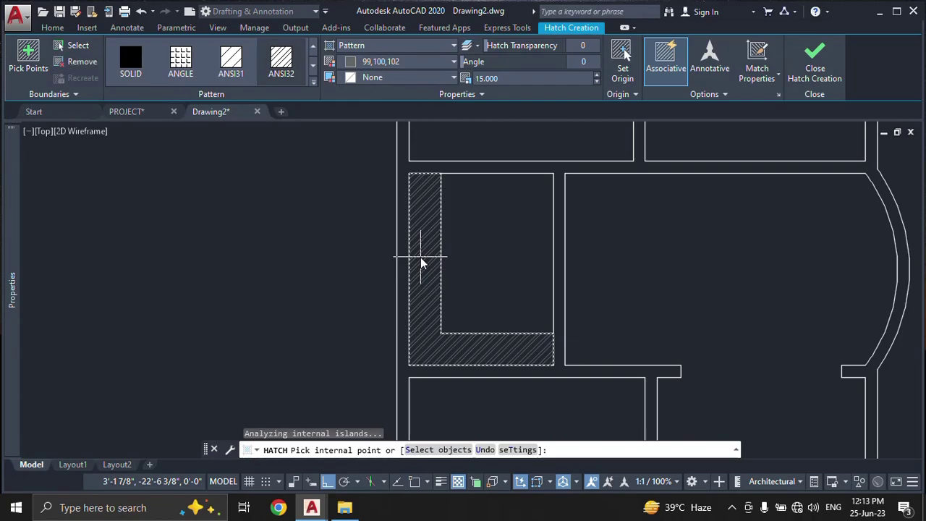
{"action": "key", "text": "Return"}
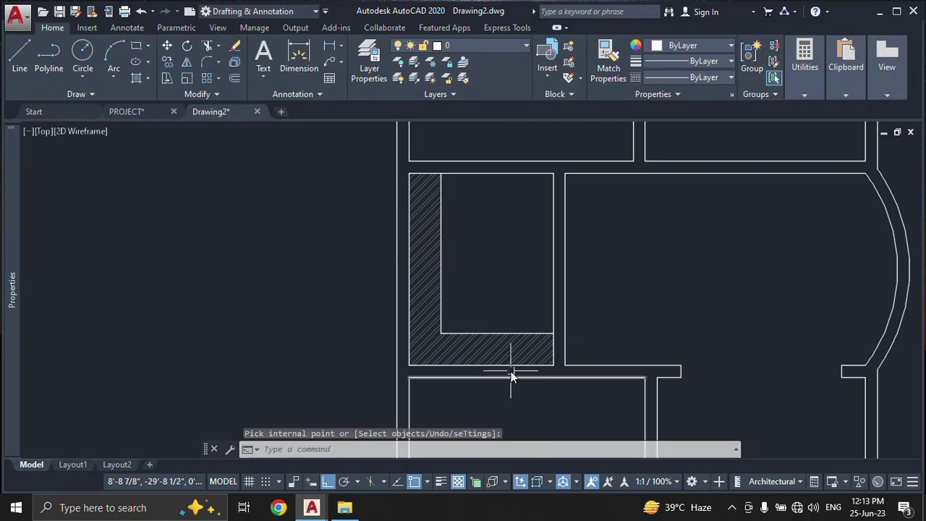
{"action": "scroll", "coordinate": [511, 371], "scroll_direction": "up", "scroll_amount": 2}
{"action": "scroll", "coordinate": [511, 362], "scroll_direction": "up", "scroll_amount": 1}
{"action": "scroll", "coordinate": [508, 350], "scroll_direction": "up", "scroll_amount": 1}
{"action": "scroll", "coordinate": [475, 387], "scroll_direction": "down", "scroll_amount": 2}
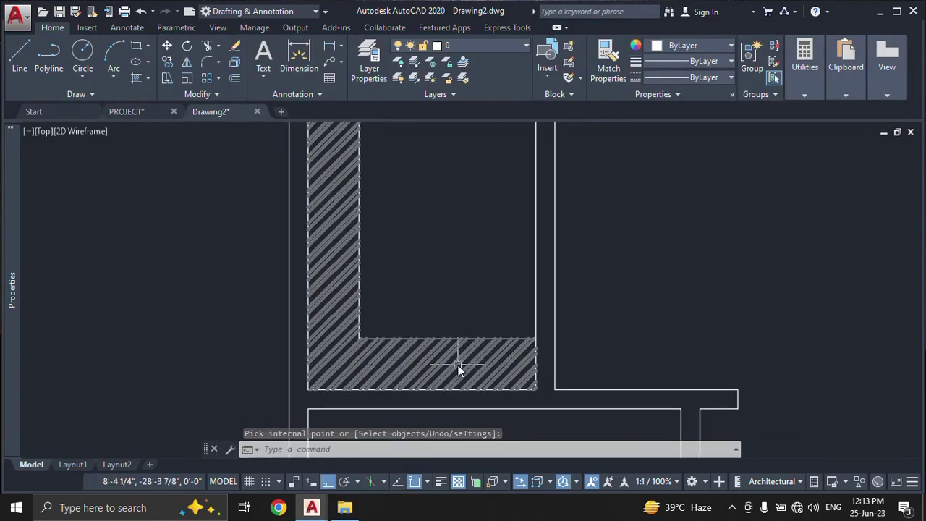
{"action": "scroll", "coordinate": [458, 366], "scroll_direction": "down", "scroll_amount": 2}
{"action": "mouse_move", "coordinate": [453, 362]}
{"action": "middle_mouse_down"}
{"action": "mouse_move", "coordinate": [403, 356]}
{"action": "mouse_move", "coordinate": [424, 191]}
{"action": "middle_mouse_up"}
{"action": "scroll", "coordinate": [404, 360], "scroll_direction": "down", "scroll_amount": 2}
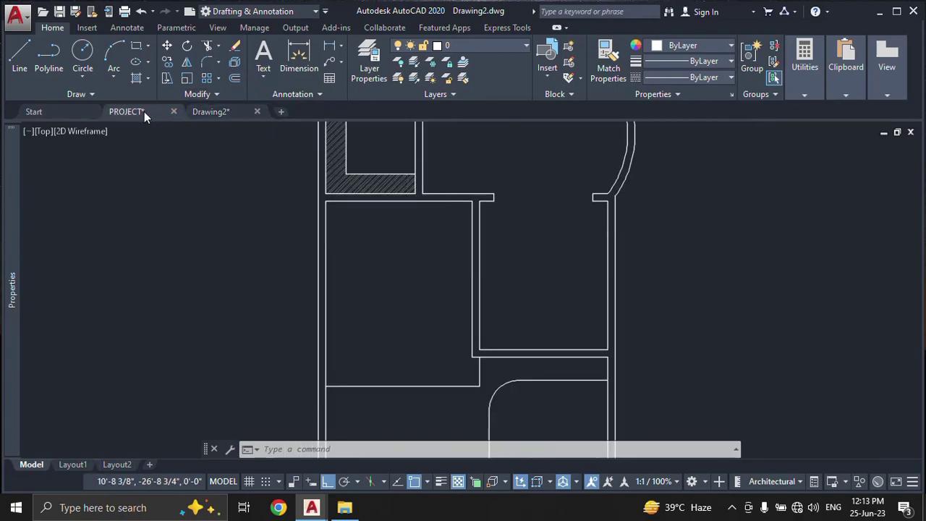
{"action": "scroll", "coordinate": [376, 282], "scroll_direction": "down", "scroll_amount": 3}
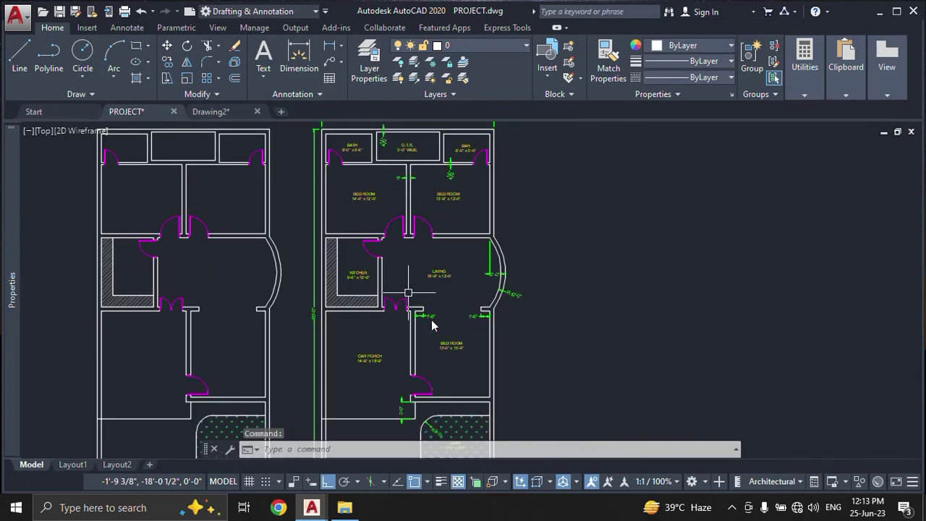
{"action": "middle_click_drag", "start_coordinate": [454, 221], "coordinate": [456, 213]}
{"action": "scroll", "coordinate": [420, 298], "scroll_direction": "up", "scroll_amount": 4}
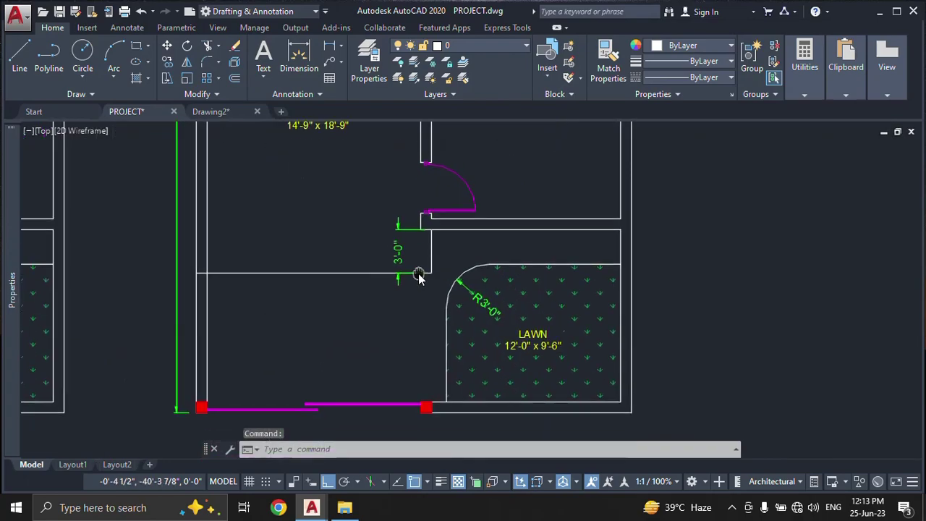
{"action": "middle_click_drag", "start_coordinate": [497, 306], "coordinate": [497, 282]}
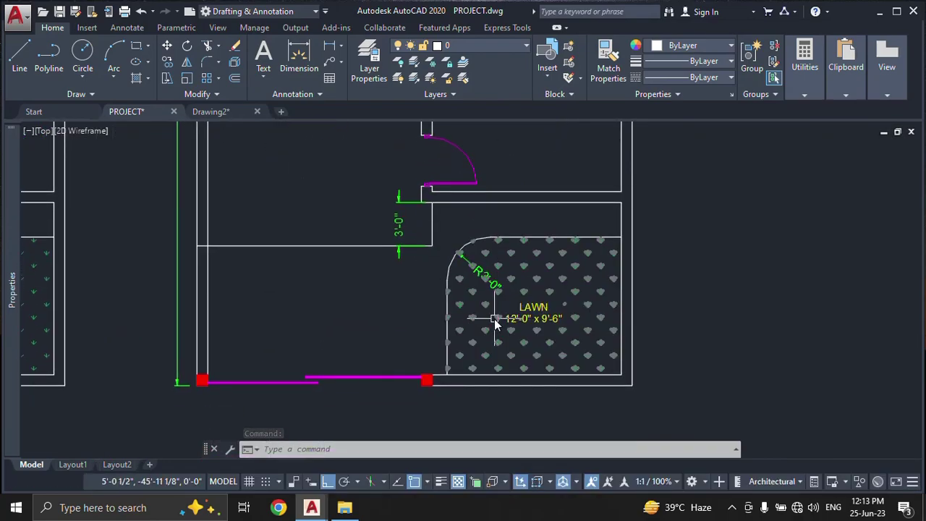
{"action": "middle_click_drag", "start_coordinate": [383, 315], "coordinate": [387, 316]}
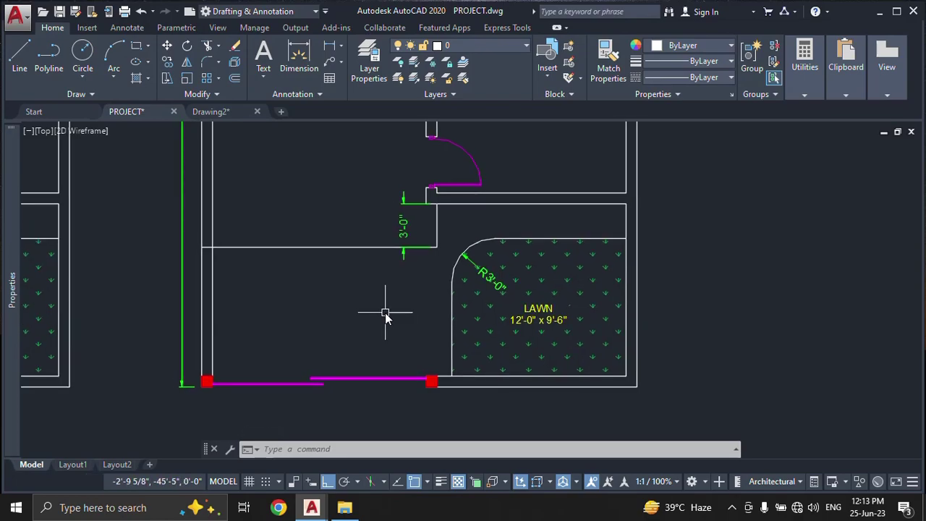
{"action": "middle_click_drag", "start_coordinate": [246, 243], "coordinate": [313, 210]}
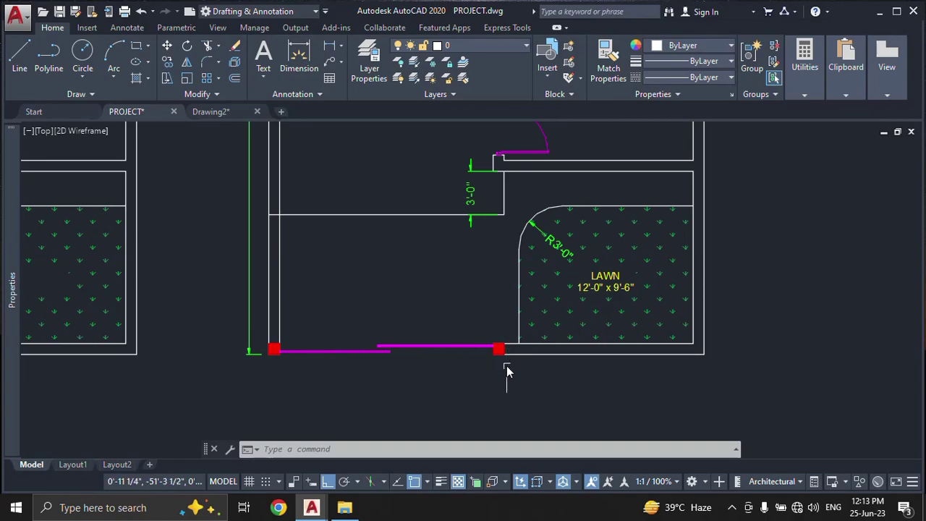
{"action": "scroll", "coordinate": [443, 358], "scroll_direction": "down", "scroll_amount": 2}
{"action": "scroll", "coordinate": [402, 355], "scroll_direction": "down", "scroll_amount": 1}
{"action": "scroll", "coordinate": [393, 326], "scroll_direction": "down", "scroll_amount": 2}
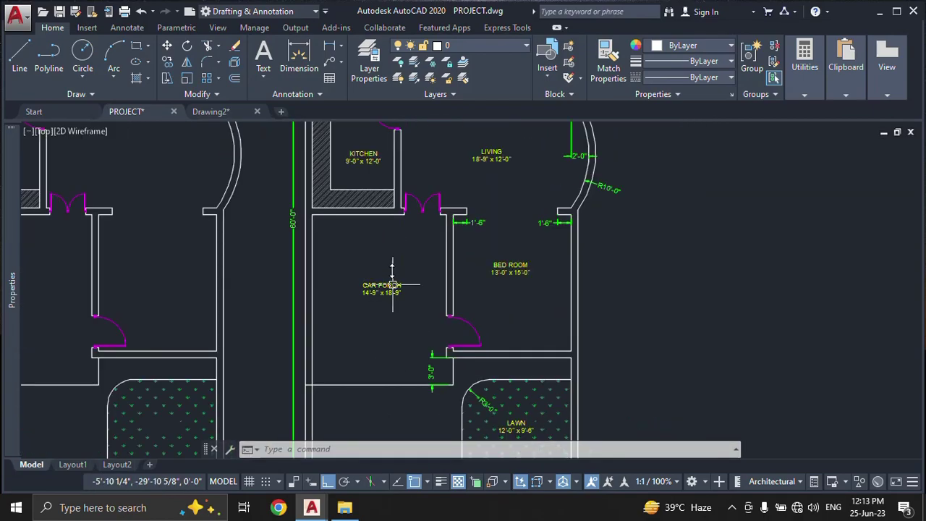
{"action": "mouse_move", "coordinate": [392, 285]}
{"action": "middle_mouse_down"}
{"action": "mouse_move", "coordinate": [390, 299]}
{"action": "mouse_move", "coordinate": [380, 296]}
{"action": "middle_mouse_up"}
{"action": "middle_click_drag", "start_coordinate": [392, 173], "coordinate": [381, 352]}
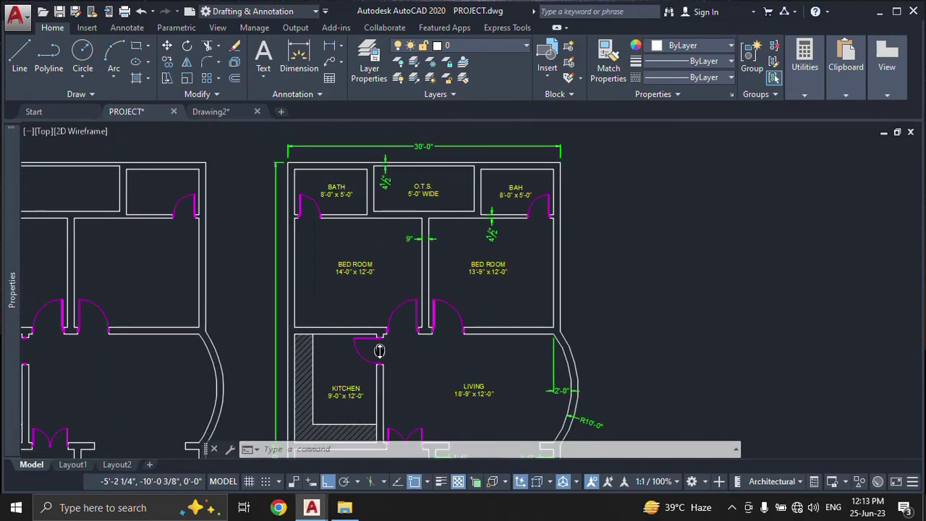
{"action": "scroll", "coordinate": [334, 208], "scroll_direction": "up", "scroll_amount": 2}
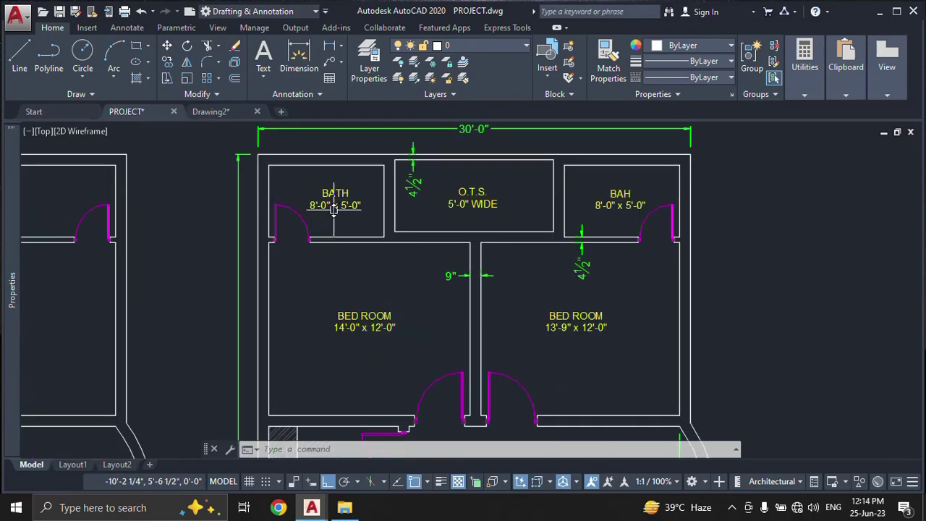
{"action": "scroll", "coordinate": [333, 208], "scroll_direction": "down", "scroll_amount": 2}
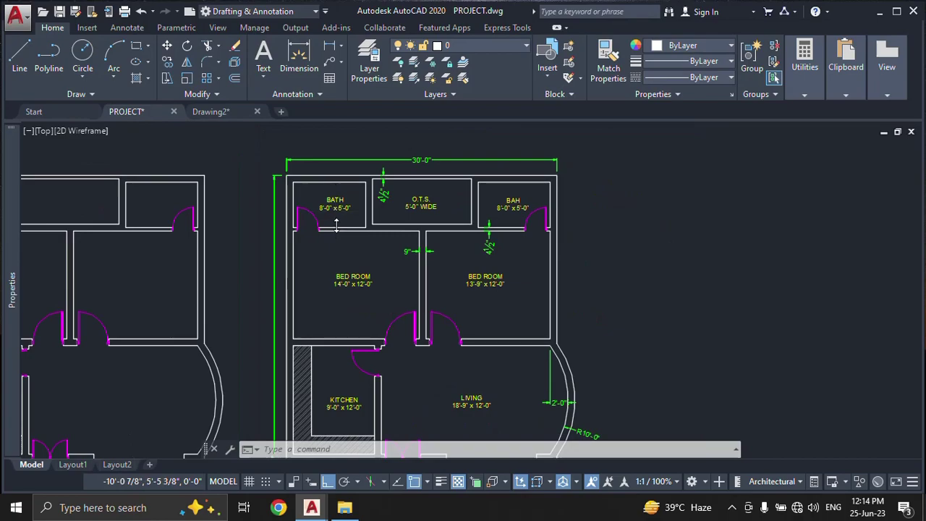
{"action": "scroll", "coordinate": [333, 207], "scroll_direction": "down", "scroll_amount": 2}
{"action": "middle_click_drag", "start_coordinate": [389, 336], "coordinate": [388, 316]}
{"action": "scroll", "coordinate": [383, 306], "scroll_direction": "up", "scroll_amount": 2}
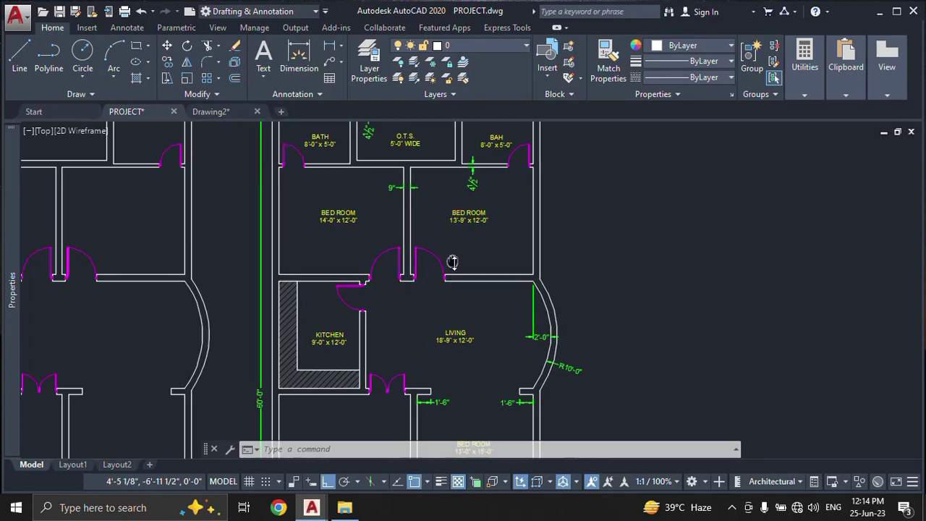
{"action": "mouse_move", "coordinate": [444, 255]}
{"action": "middle_mouse_down"}
{"action": "mouse_move", "coordinate": [454, 304]}
{"action": "mouse_move", "coordinate": [475, 234]}
{"action": "middle_mouse_up"}
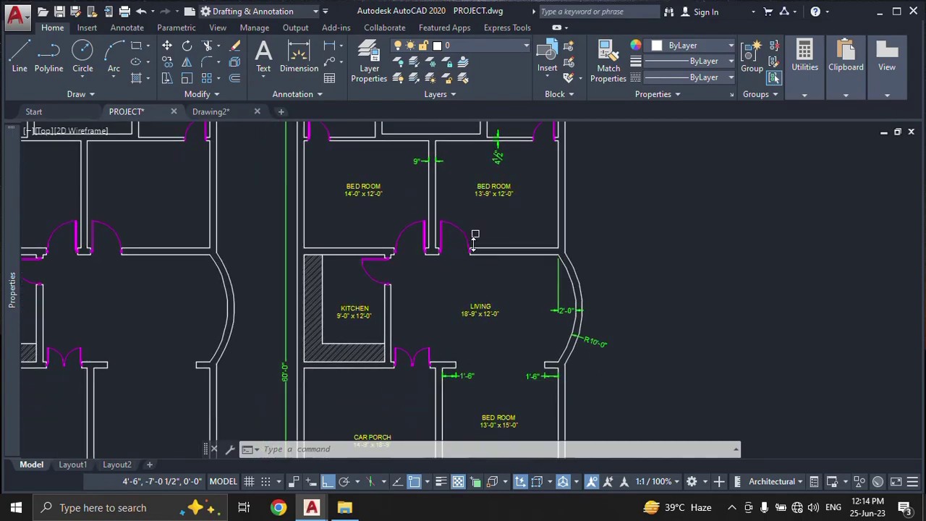
{"action": "scroll", "coordinate": [476, 233], "scroll_direction": "down", "scroll_amount": 4}
{"action": "scroll", "coordinate": [489, 318], "scroll_direction": "down", "scroll_amount": 1}
{"action": "scroll", "coordinate": [489, 318], "scroll_direction": "up", "scroll_amount": 5}
{"action": "scroll", "coordinate": [479, 325], "scroll_direction": "up", "scroll_amount": 2}
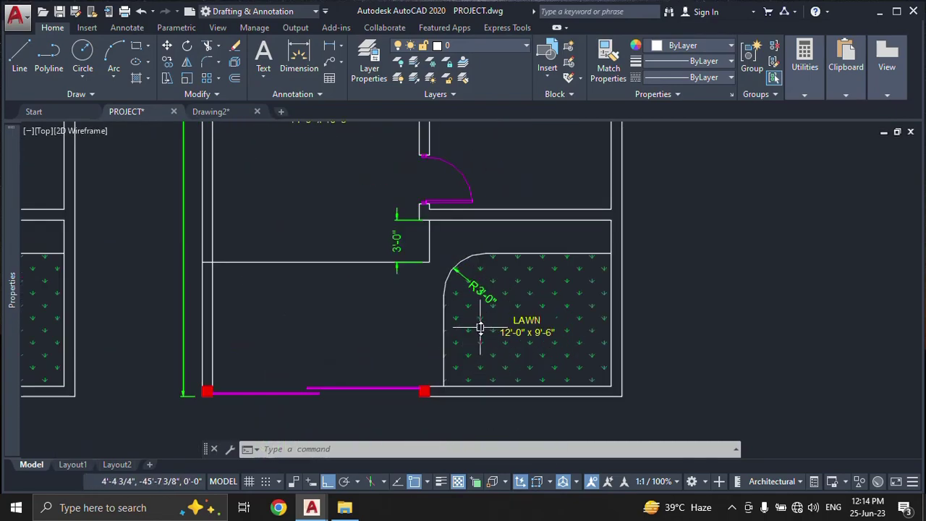
{"action": "middle_click_drag", "start_coordinate": [481, 325], "coordinate": [521, 299]}
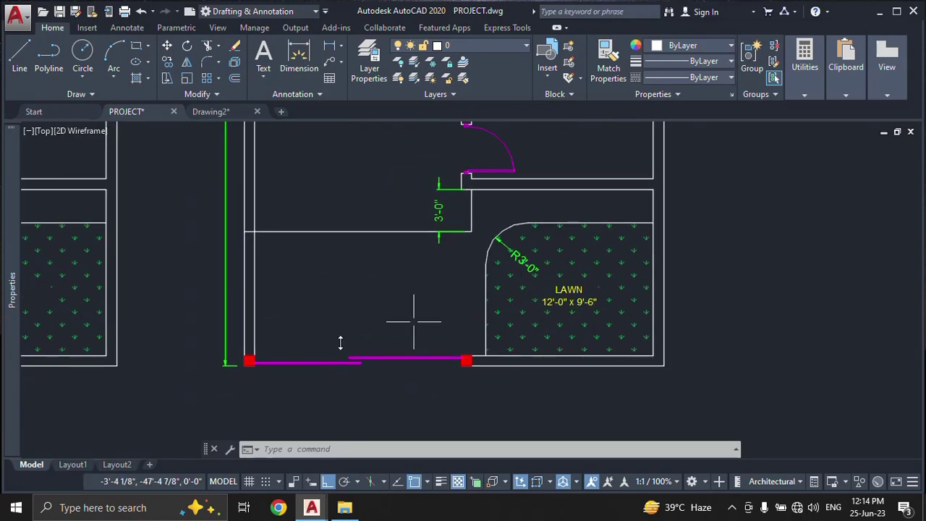
{"action": "scroll", "coordinate": [335, 345], "scroll_direction": "up", "scroll_amount": 2}
{"action": "middle_click_drag", "start_coordinate": [334, 345], "coordinate": [403, 314]}
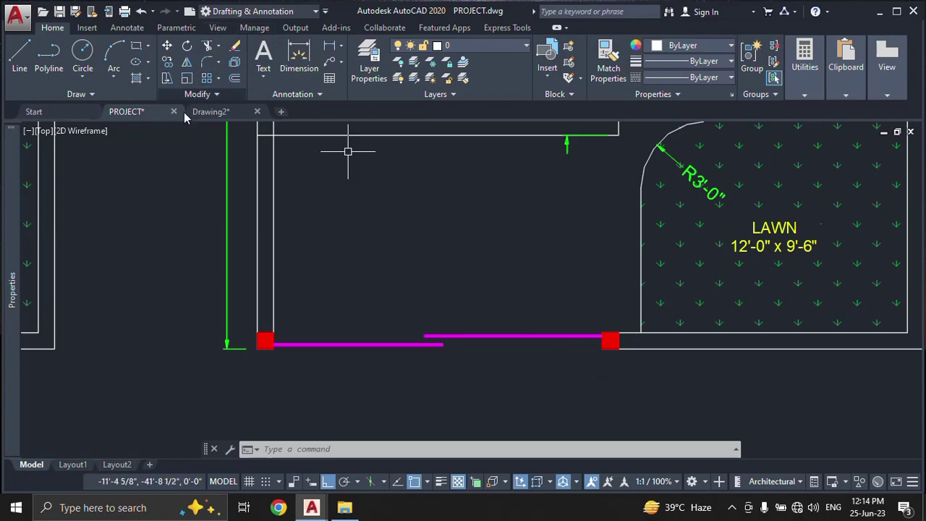
Step: Return to Drawing2 and pan to the lower-right lawn area
{"action": "left_click", "coordinate": [210, 112]}
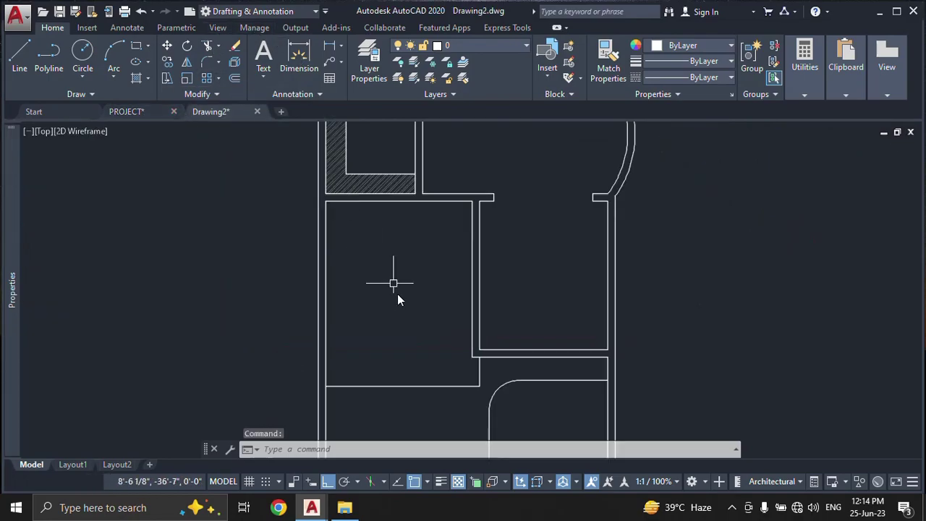
{"action": "scroll", "coordinate": [519, 332], "scroll_direction": "up", "scroll_amount": 2}
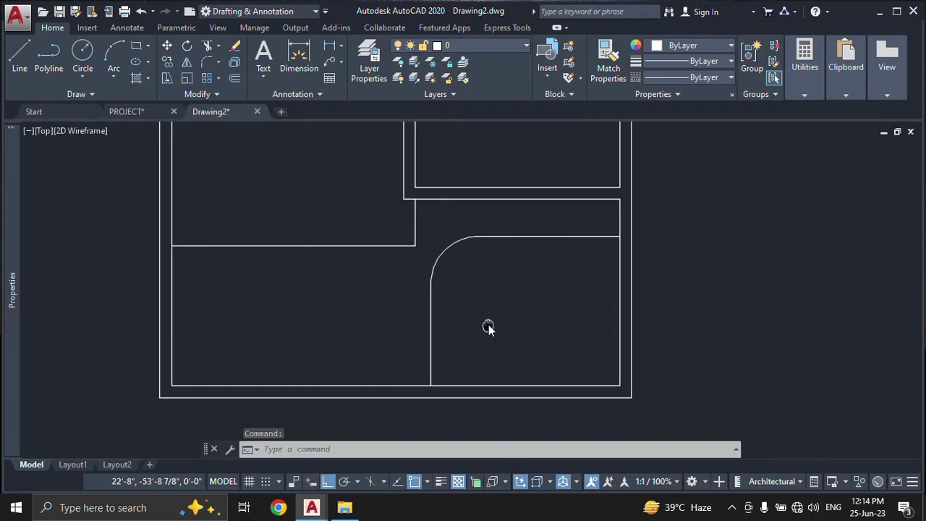
{"action": "middle_click_drag", "start_coordinate": [518, 331], "coordinate": [496, 325]}
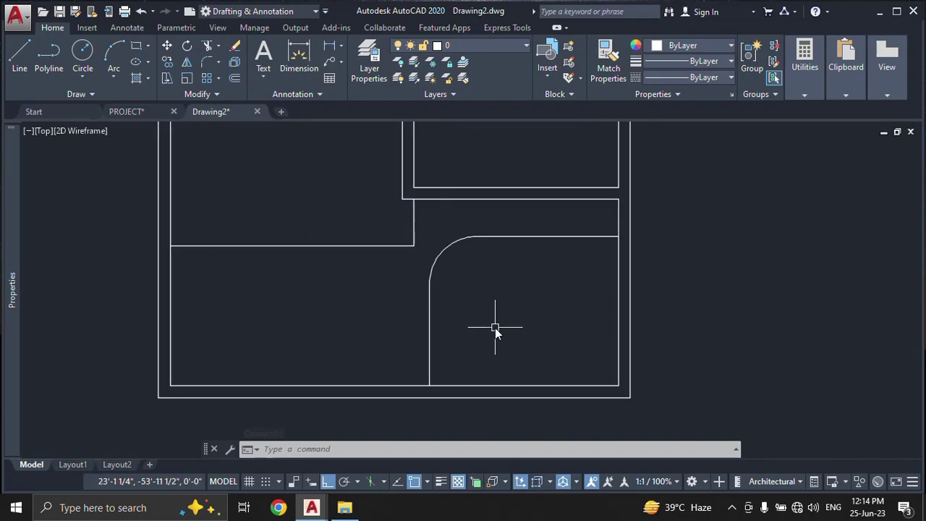
Step: Hatch the rounded lower-right lawn area with the GRASS pattern
{"action": "type", "text": "h"}
{"action": "key", "text": "Return"}
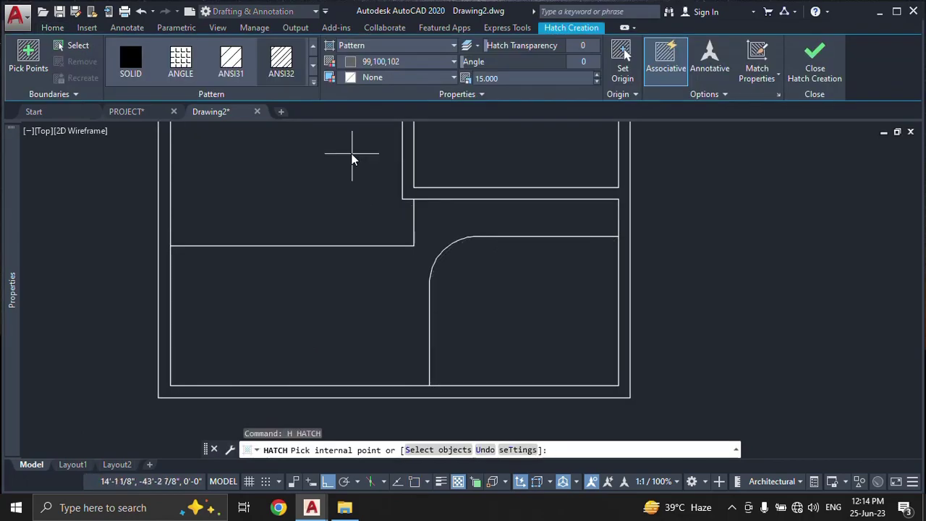
{"action": "left_click", "coordinate": [313, 84]}
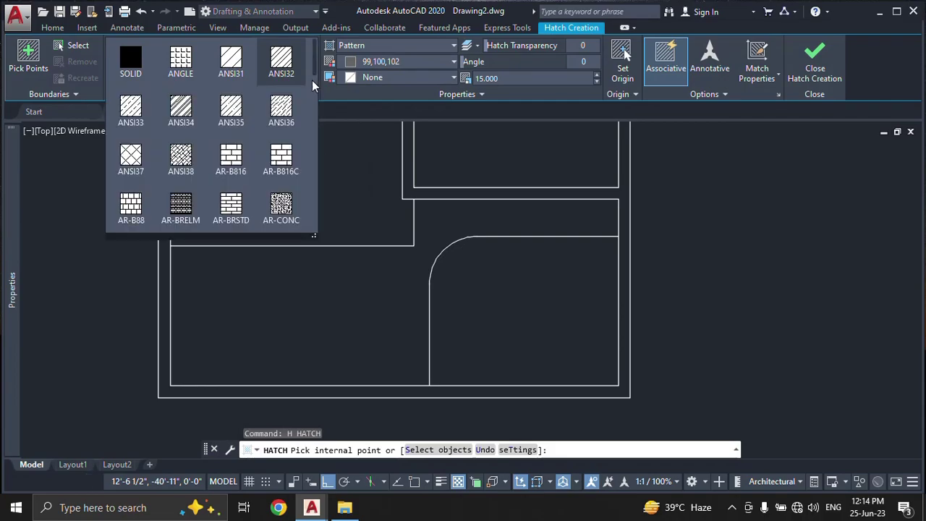
{"action": "scroll", "coordinate": [263, 146], "scroll_direction": "down", "scroll_amount": 1}
{"action": "scroll", "coordinate": [263, 147], "scroll_direction": "down", "scroll_amount": 1}
{"action": "scroll", "coordinate": [263, 146], "scroll_direction": "down", "scroll_amount": 2}
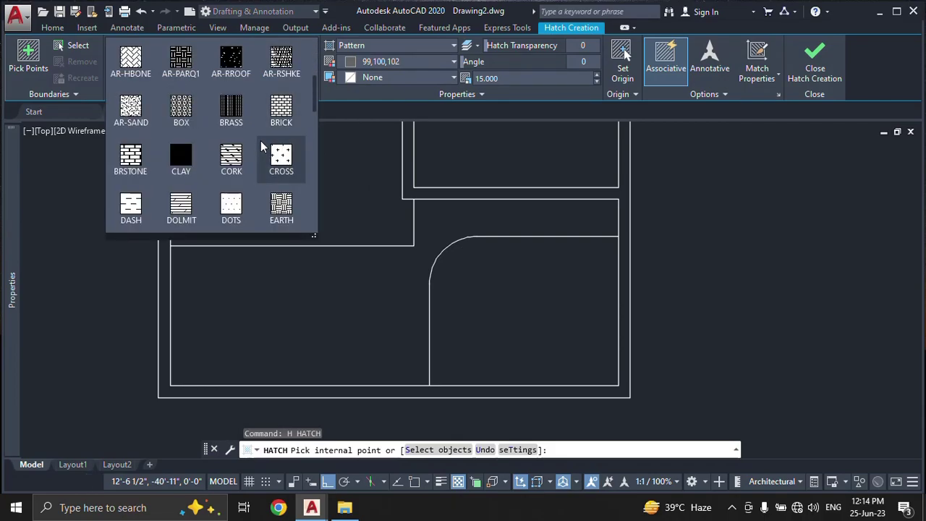
{"action": "scroll", "coordinate": [262, 147], "scroll_direction": "down", "scroll_amount": 1}
{"action": "scroll", "coordinate": [262, 146], "scroll_direction": "down", "scroll_amount": 1}
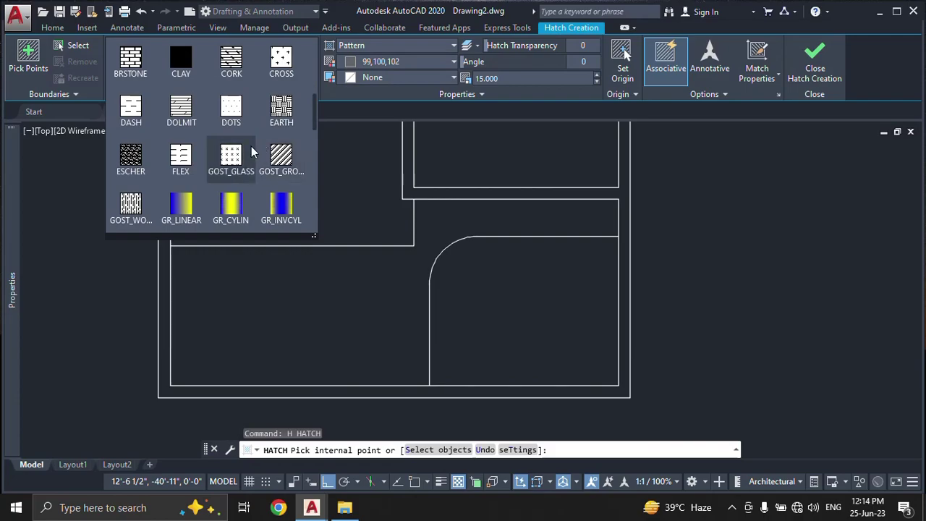
{"action": "scroll", "coordinate": [253, 153], "scroll_direction": "down", "scroll_amount": 1}
{"action": "scroll", "coordinate": [253, 153], "scroll_direction": "down", "scroll_amount": 1}
{"action": "scroll", "coordinate": [253, 153], "scroll_direction": "down", "scroll_amount": 1}
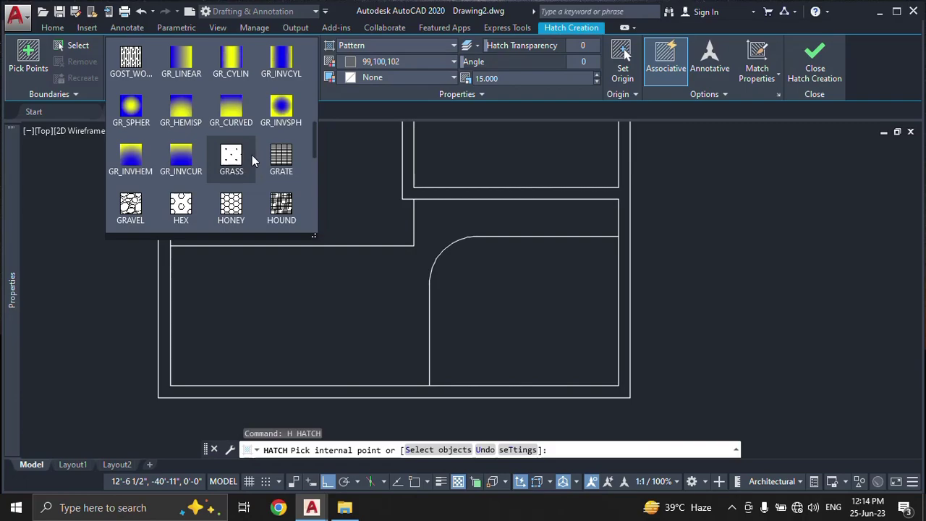
{"action": "left_click", "coordinate": [232, 156]}
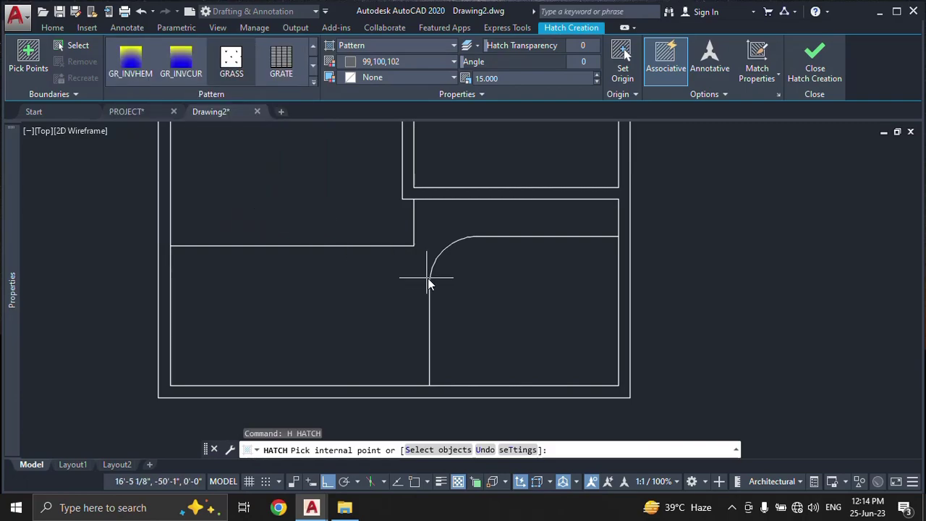
{"action": "left_click", "coordinate": [493, 291]}
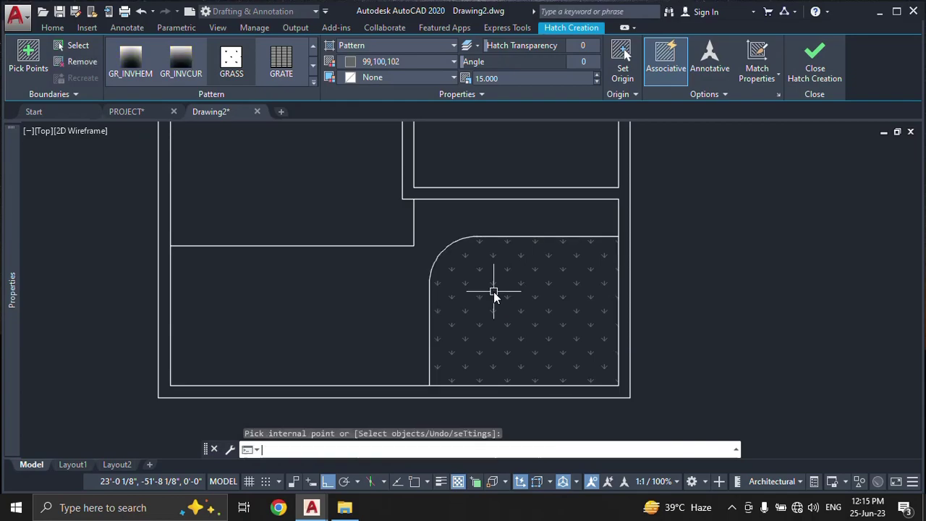
{"action": "key", "text": "Return"}
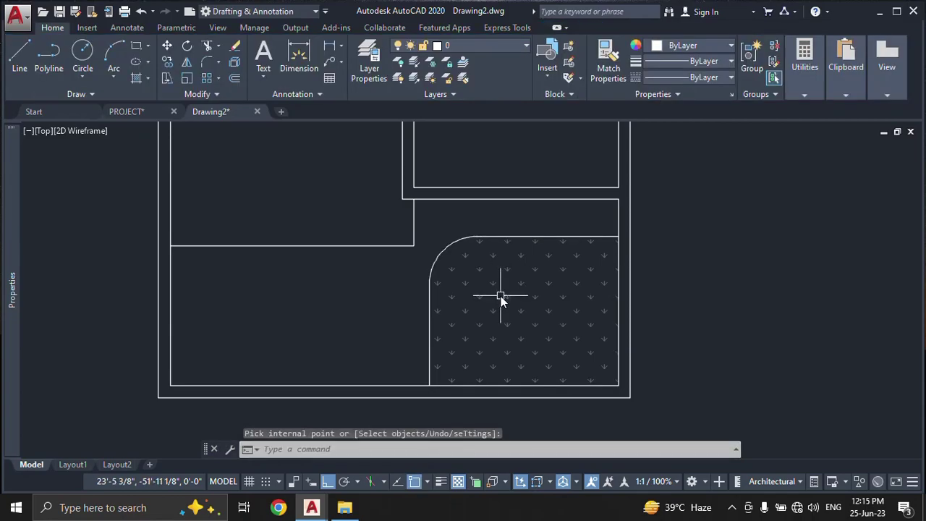
Step: Erase the existing grey grass hatch in the rounded area
{"action": "left_click", "coordinate": [500, 296]}
{"action": "left_click", "coordinate": [454, 310]}
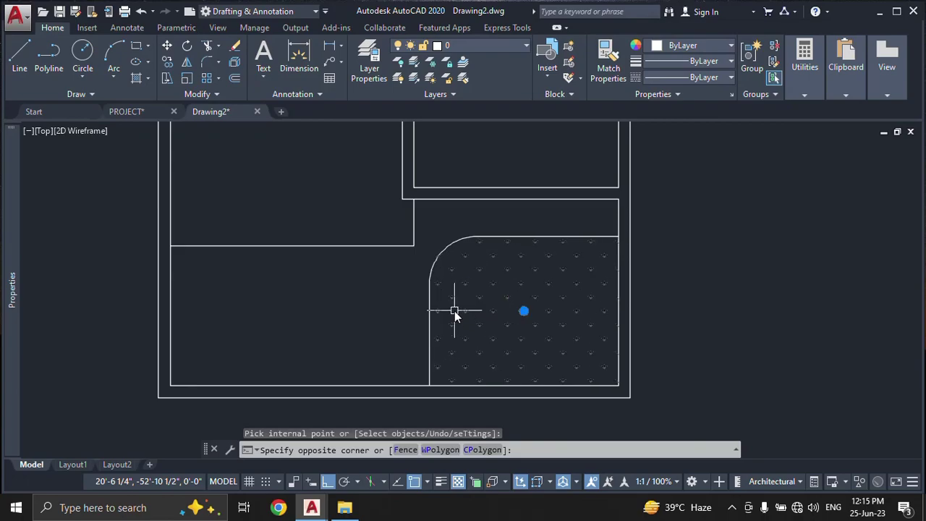
{"action": "type", "text": "e"}
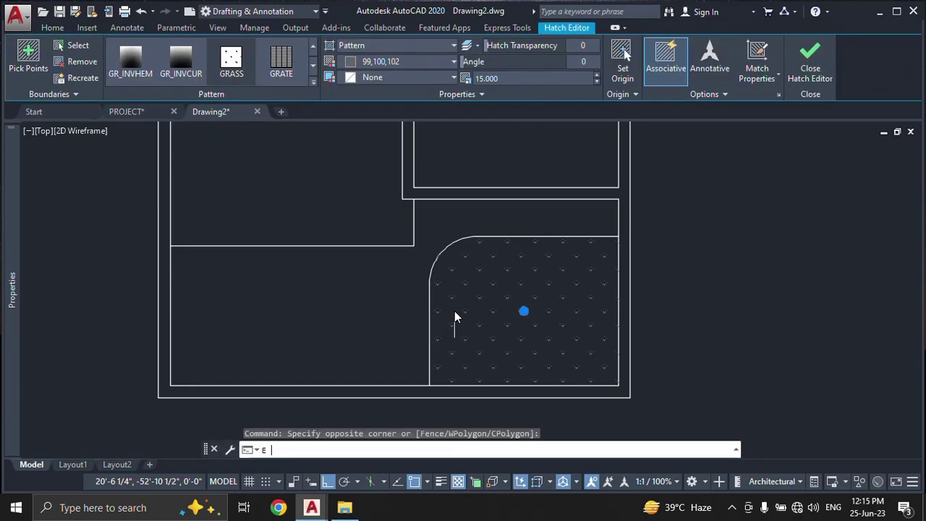
{"action": "key", "text": "Return"}
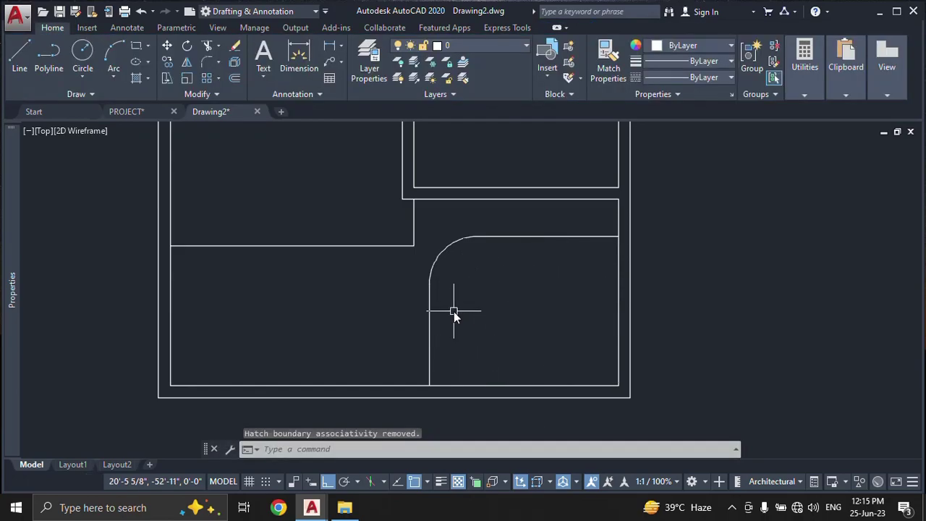
Step: Re-hatch the rounded area with the GRASS pattern in green (19,155,72)
{"action": "type", "text": "h"}
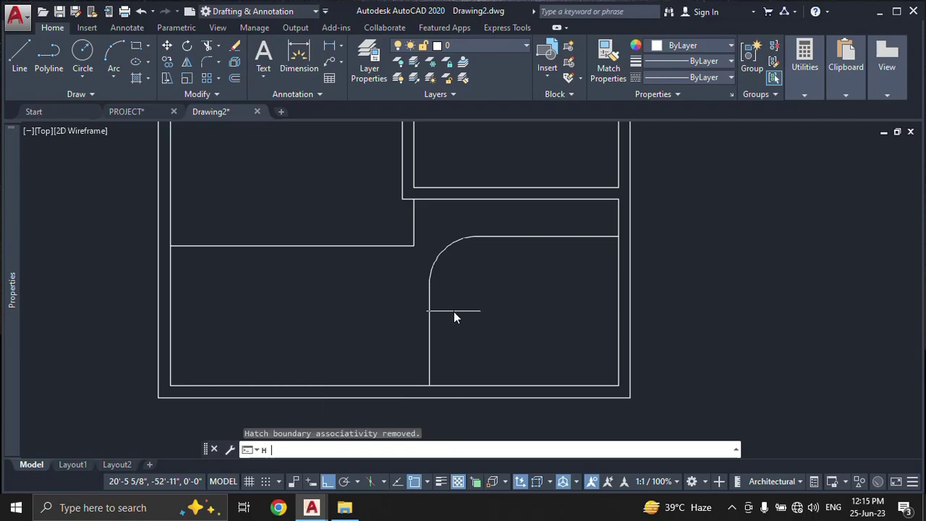
{"action": "key", "text": "Return"}
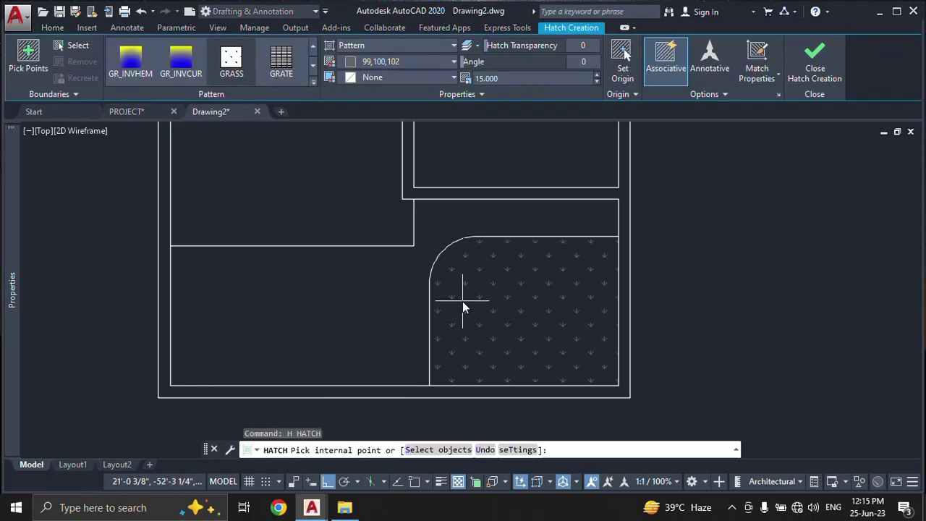
{"action": "left_click", "coordinate": [462, 301]}
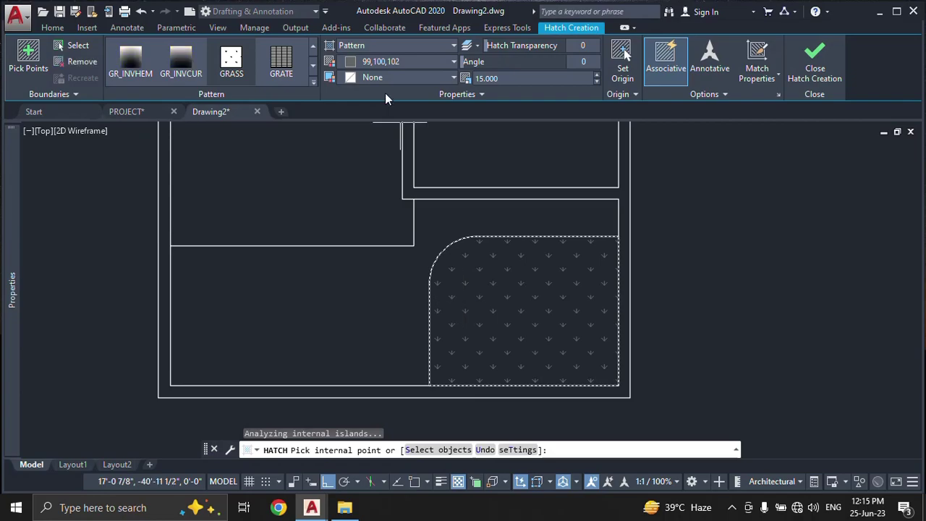
{"action": "left_click", "coordinate": [384, 63]}
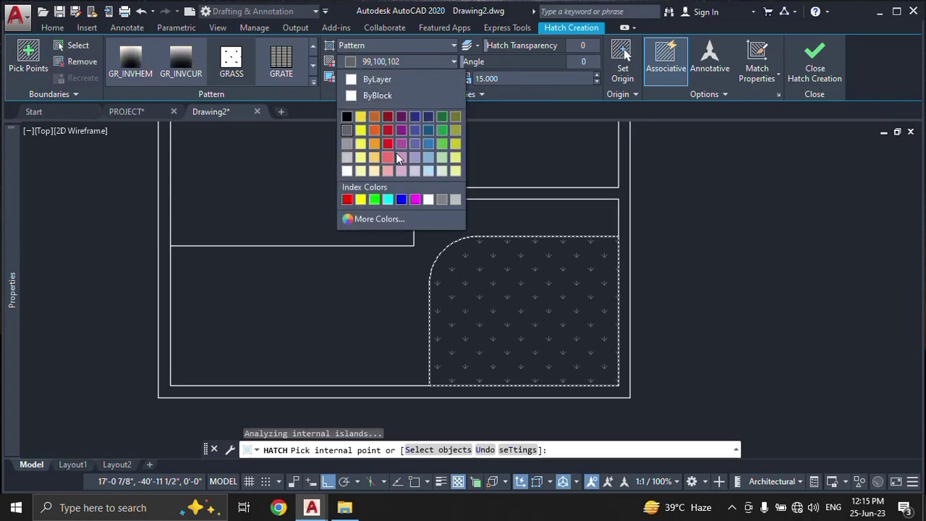
{"action": "left_click", "coordinate": [441, 131]}
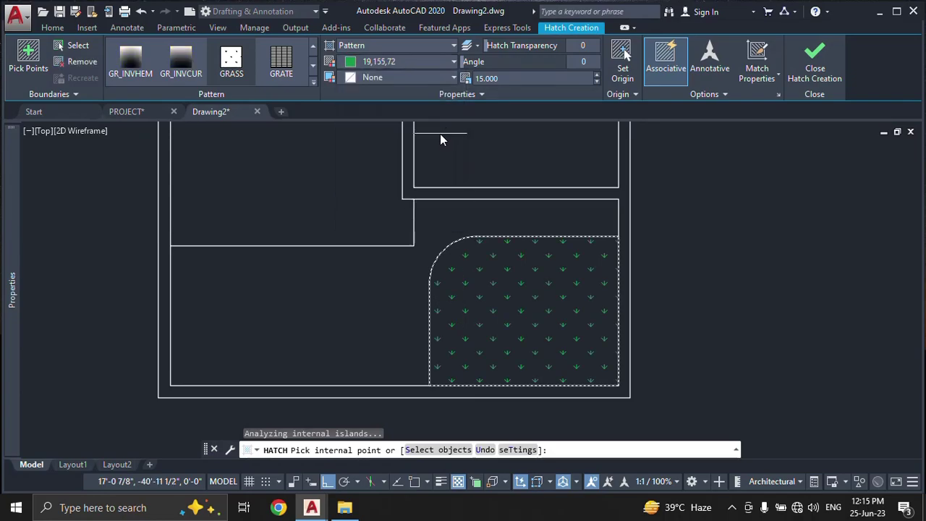
{"action": "key", "text": "Return"}
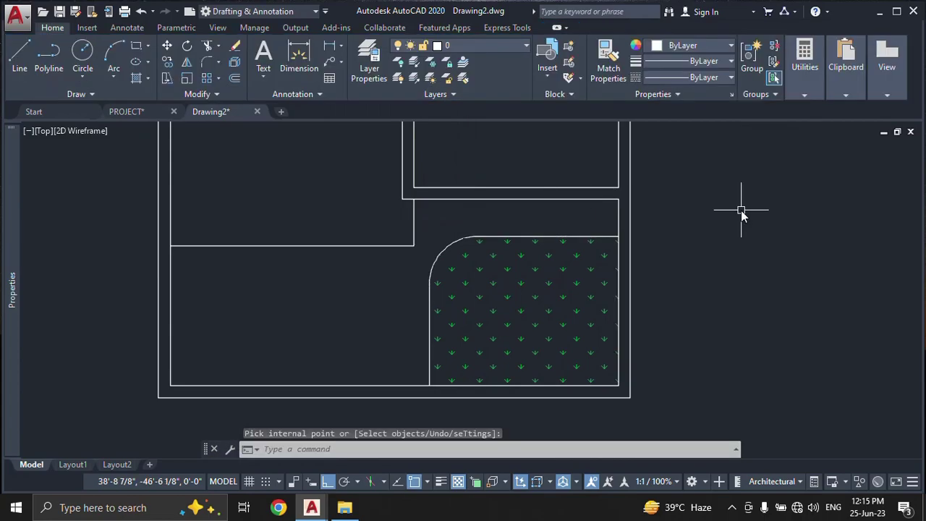
{"action": "middle_click_drag", "start_coordinate": [294, 314], "coordinate": [368, 207]}
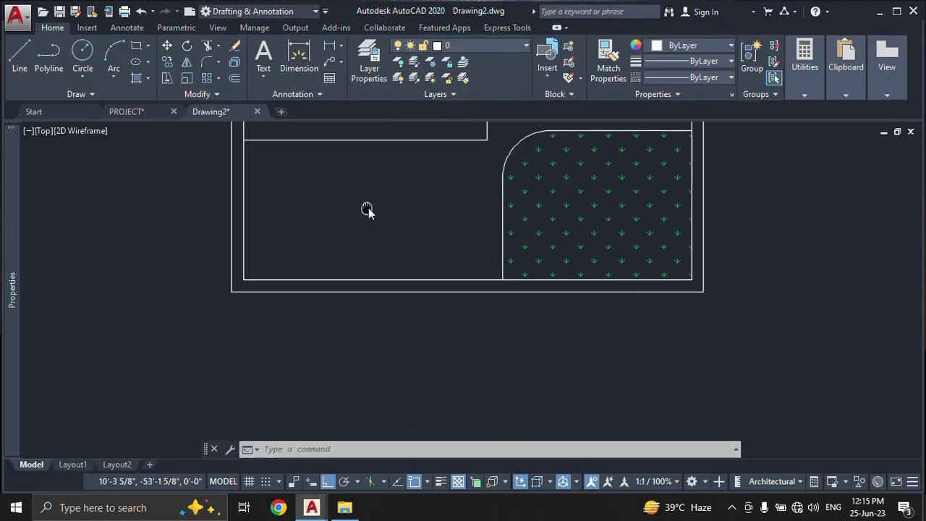
{"action": "scroll", "coordinate": [290, 263], "scroll_direction": "up", "scroll_amount": 5}
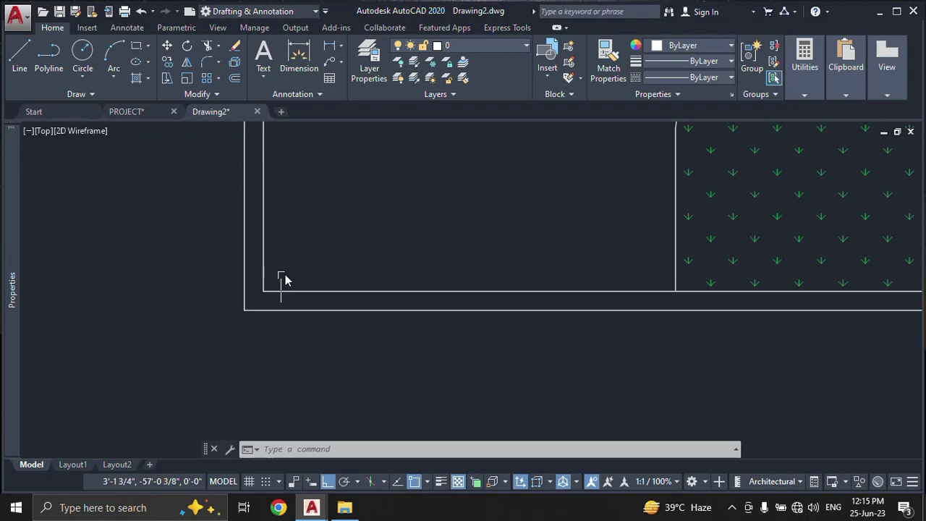
{"action": "middle_click_drag", "start_coordinate": [283, 279], "coordinate": [261, 251]}
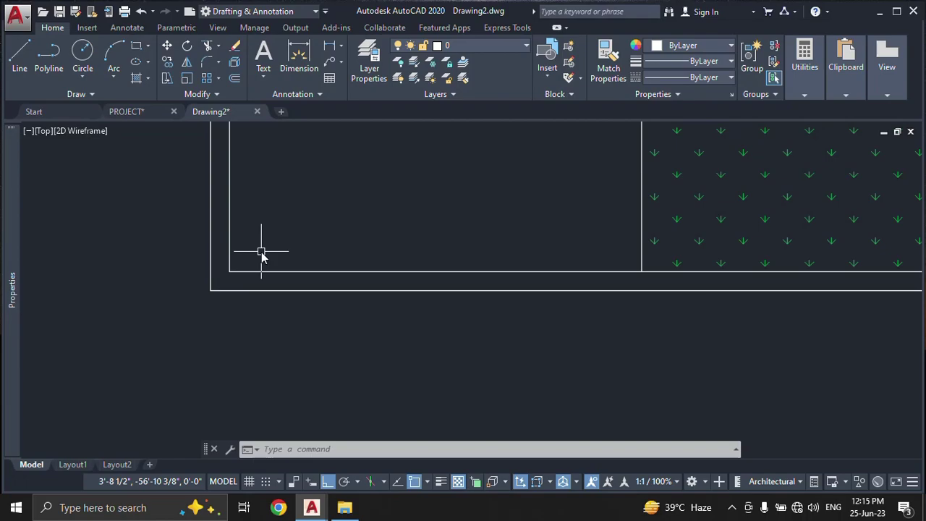
Step: Draw a small rectangle from the outer wall corner to the inner wall corner
{"action": "type", "text": "r"}
{"action": "key", "text": "Return"}
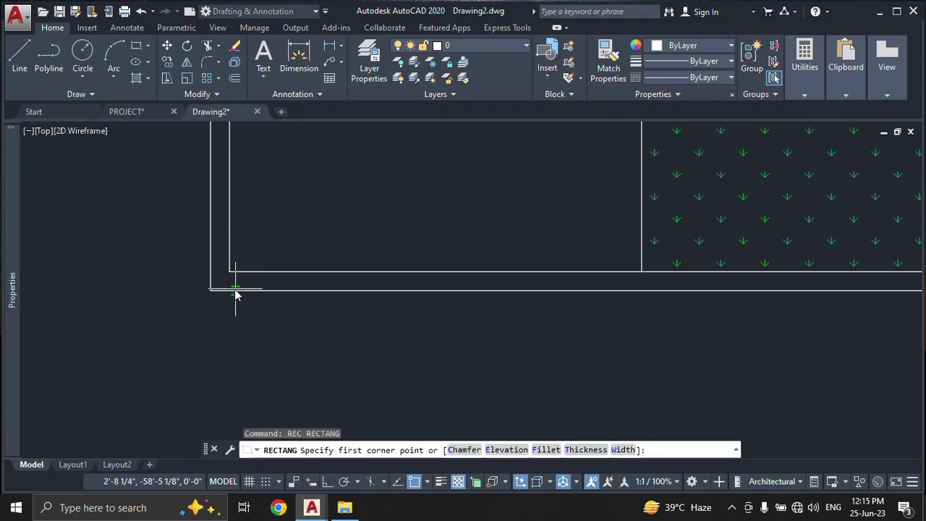
{"action": "scroll", "coordinate": [231, 288], "scroll_direction": "up", "scroll_amount": 3}
{"action": "left_click", "coordinate": [220, 244]}
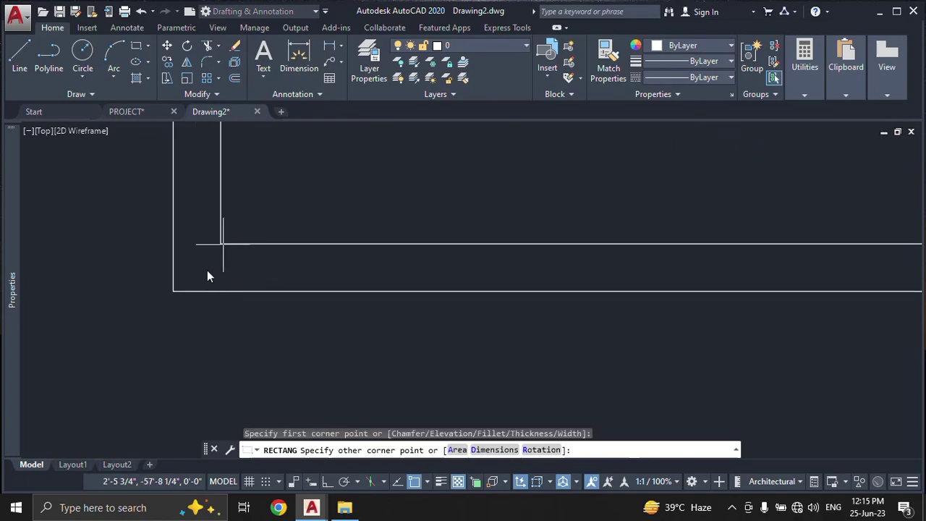
{"action": "left_click", "coordinate": [174, 291]}
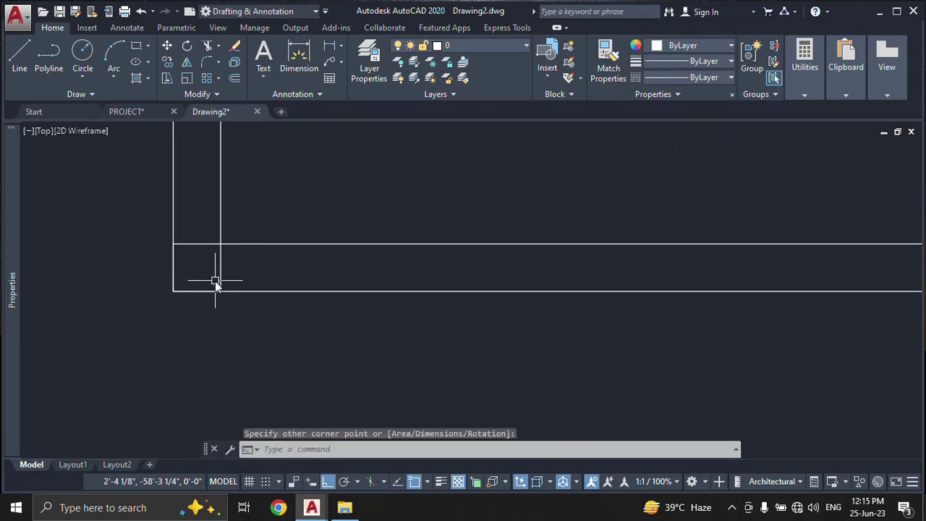
{"action": "key", "text": "Escape"}
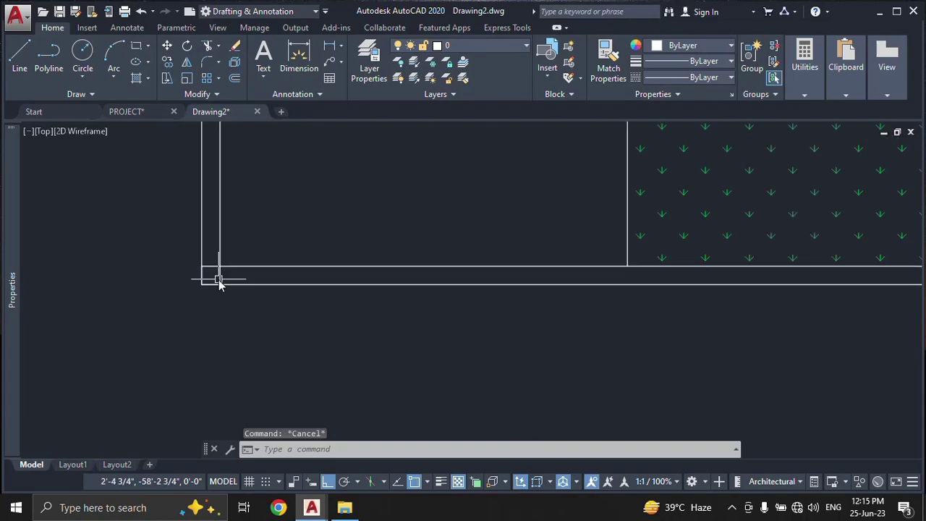
Step: Select the corner rectangle, recentre the floor plan in view, then deselect it
{"action": "scroll", "coordinate": [218, 279], "scroll_direction": "down", "scroll_amount": 4}
{"action": "scroll", "coordinate": [217, 279], "scroll_direction": "up", "scroll_amount": 4}
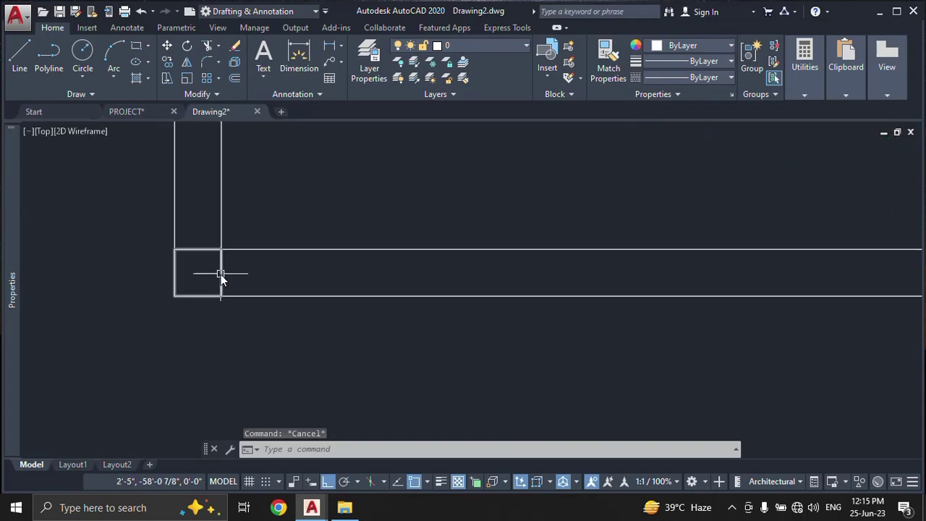
{"action": "left_click", "coordinate": [221, 273]}
{"action": "scroll", "coordinate": [221, 278], "scroll_direction": "down", "scroll_amount": 2}
{"action": "middle_click_drag", "start_coordinate": [335, 298], "coordinate": [550, 306]}
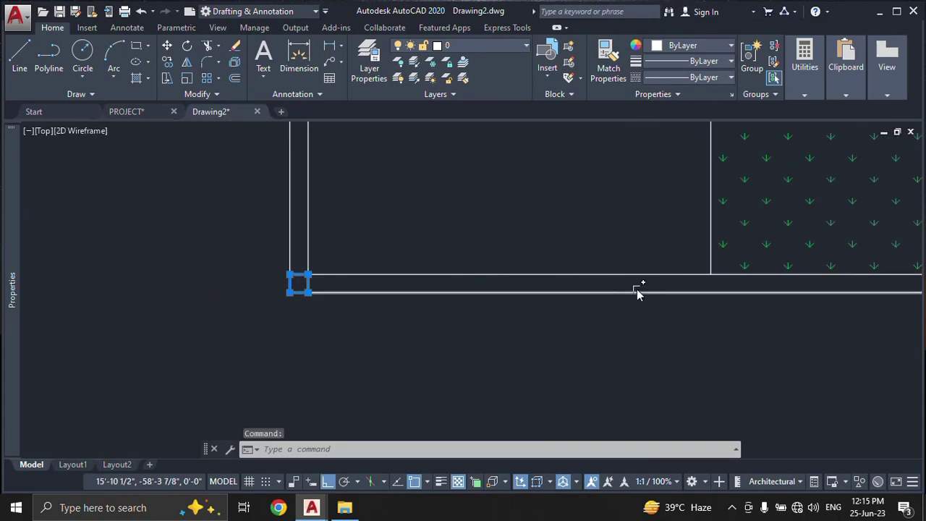
{"action": "middle_click_drag", "start_coordinate": [638, 291], "coordinate": [381, 365]}
{"action": "scroll", "coordinate": [409, 340], "scroll_direction": "down", "scroll_amount": 4}
{"action": "middle_click_drag", "start_coordinate": [413, 337], "coordinate": [456, 274]}
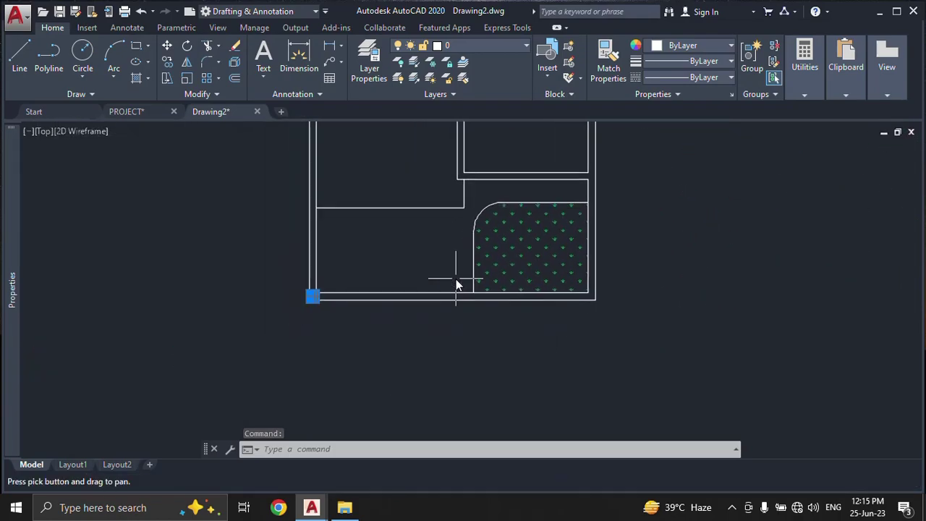
{"action": "key", "text": "Escape"}
Step: Draw a vertical line from the inner wall corner down below the plan
{"action": "type", "text": "l"}
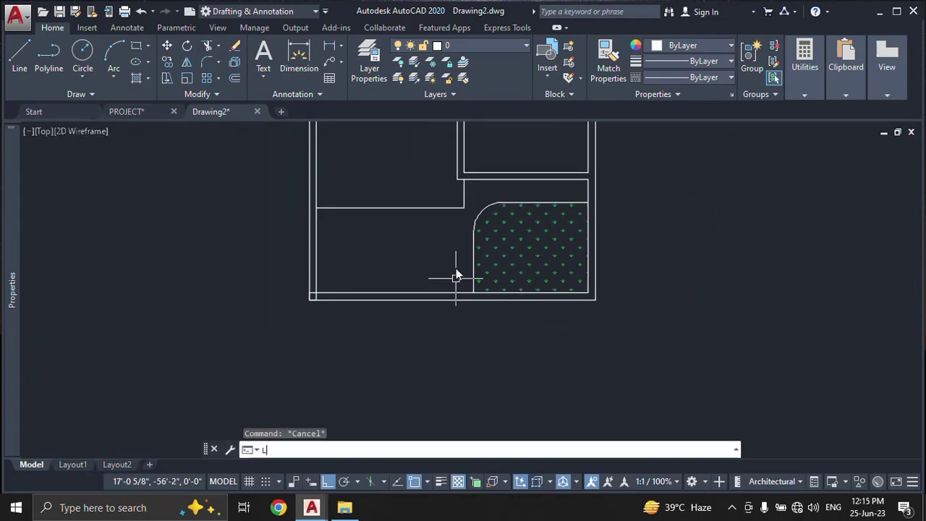
{"action": "key", "text": "Return"}
{"action": "scroll", "coordinate": [463, 210], "scroll_direction": "up", "scroll_amount": 4}
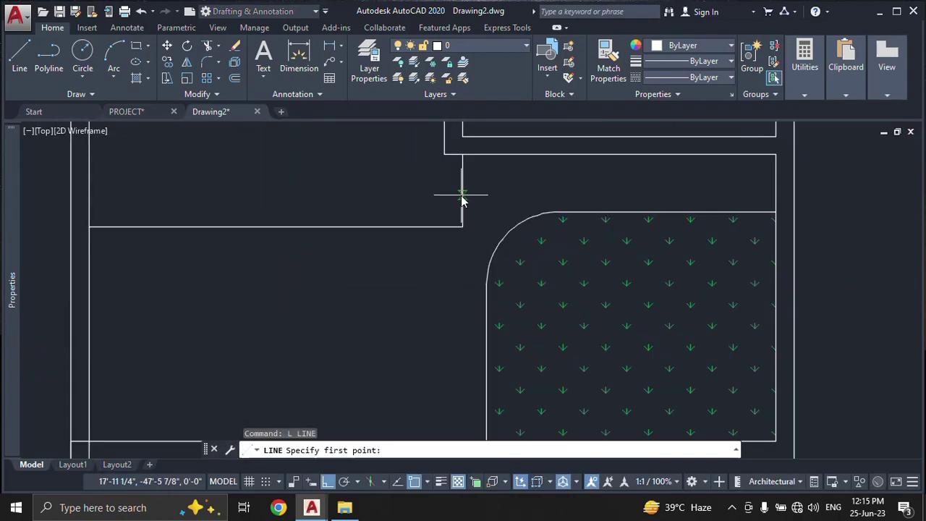
{"action": "left_click", "coordinate": [443, 155]}
{"action": "scroll", "coordinate": [450, 191], "scroll_direction": "down", "scroll_amount": 4}
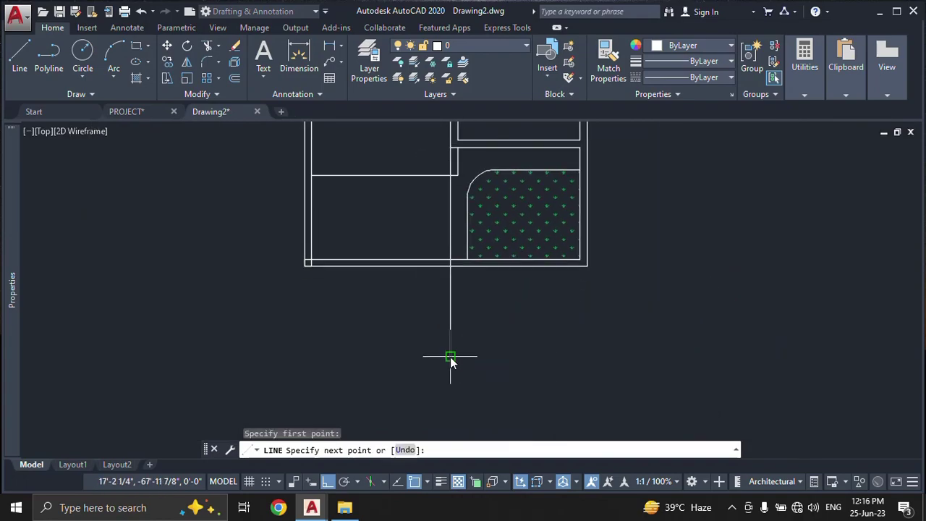
{"action": "left_click", "coordinate": [450, 355]}
{"action": "key", "text": "Escape"}
{"action": "scroll", "coordinate": [431, 282], "scroll_direction": "up", "scroll_amount": 2}
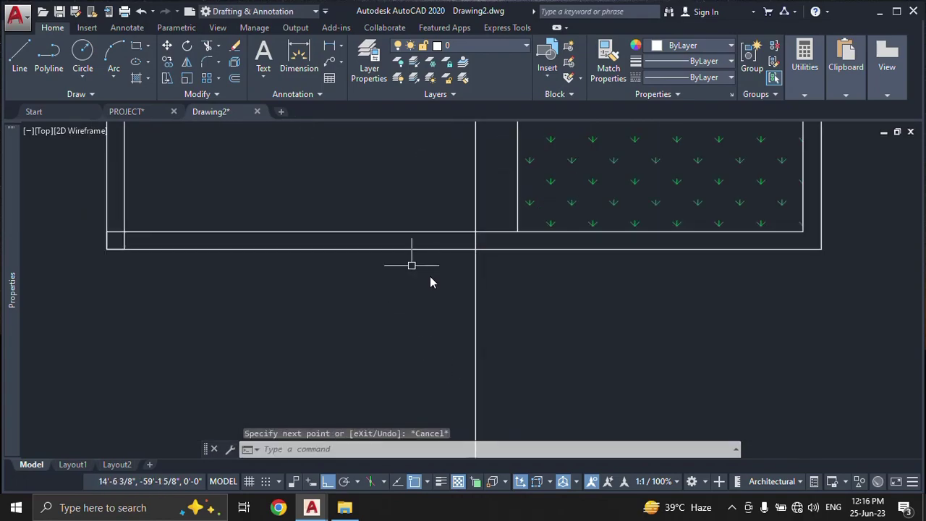
{"action": "scroll", "coordinate": [430, 279], "scroll_direction": "up", "scroll_amount": 2}
{"action": "scroll", "coordinate": [275, 282], "scroll_direction": "up", "scroll_amount": 2}
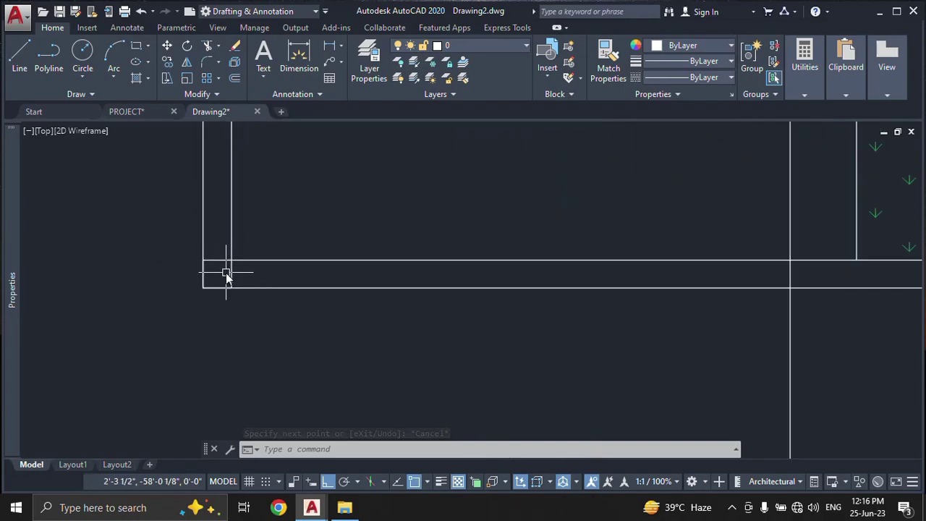
Step: Fill the corner square with a SOLID hatch coloured magenta
{"action": "type", "text": "H"}
{"action": "key", "text": "Return"}
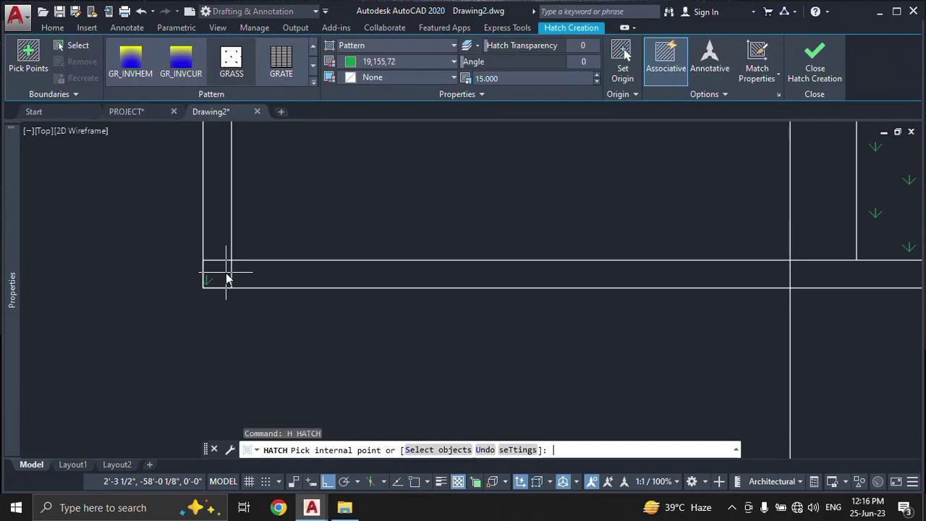
{"action": "left_click", "coordinate": [315, 47]}
{"action": "left_click", "coordinate": [315, 49]}
{"action": "left_click", "coordinate": [315, 48]}
{"action": "left_click", "coordinate": [316, 48]}
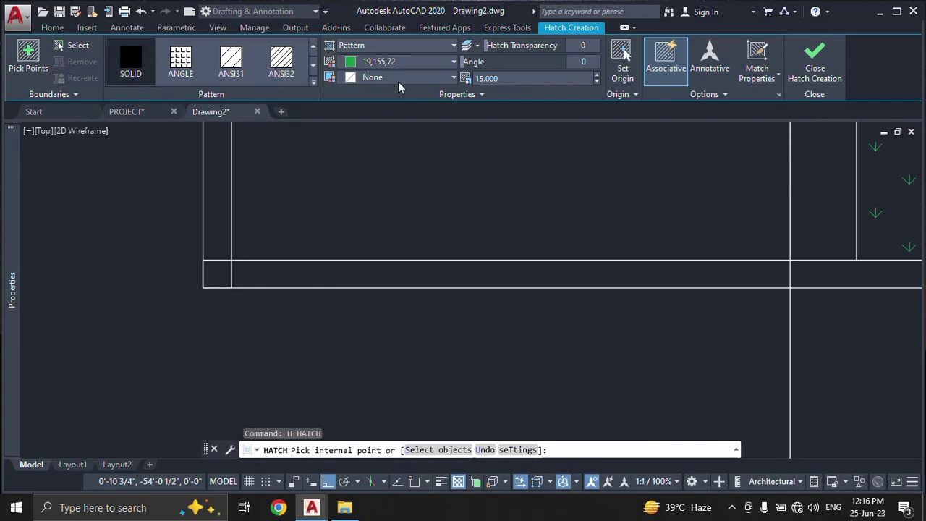
{"action": "left_click", "coordinate": [398, 62]}
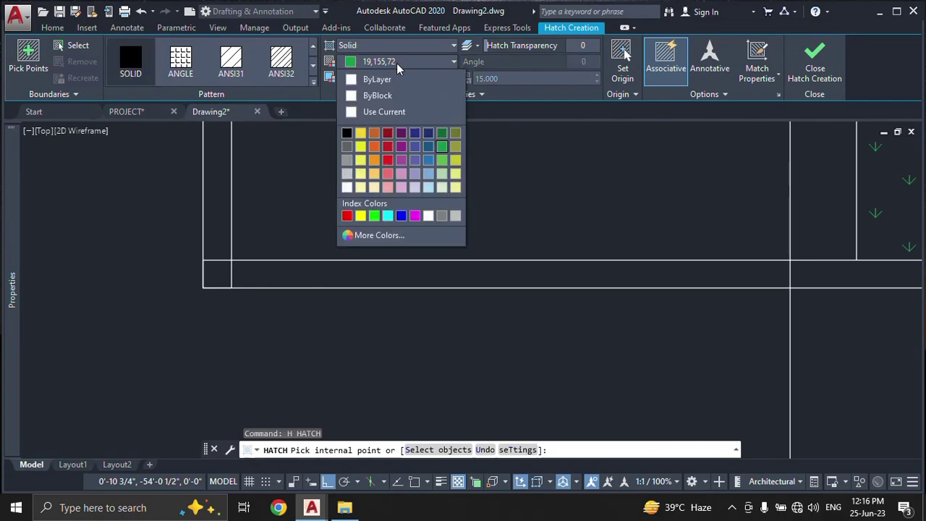
{"action": "left_click", "coordinate": [414, 215]}
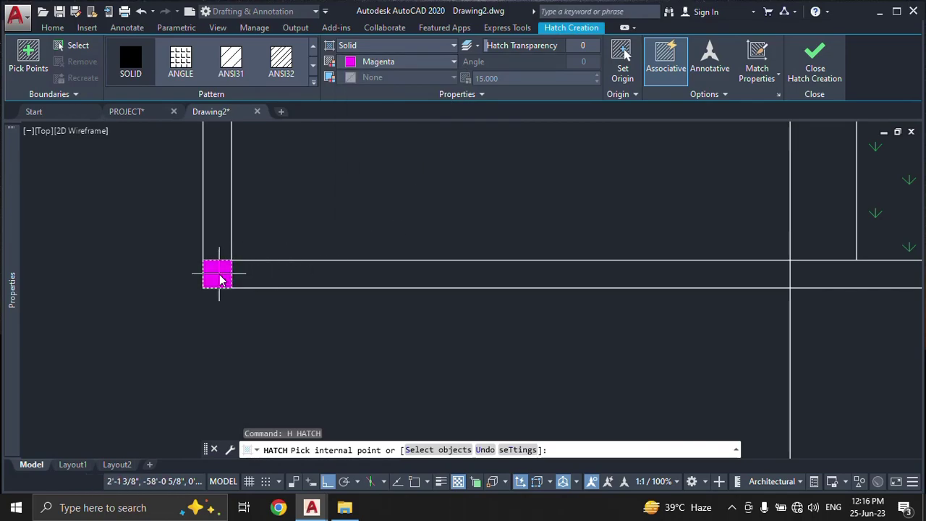
{"action": "left_click", "coordinate": [221, 278]}
{"action": "key", "text": "Return"}
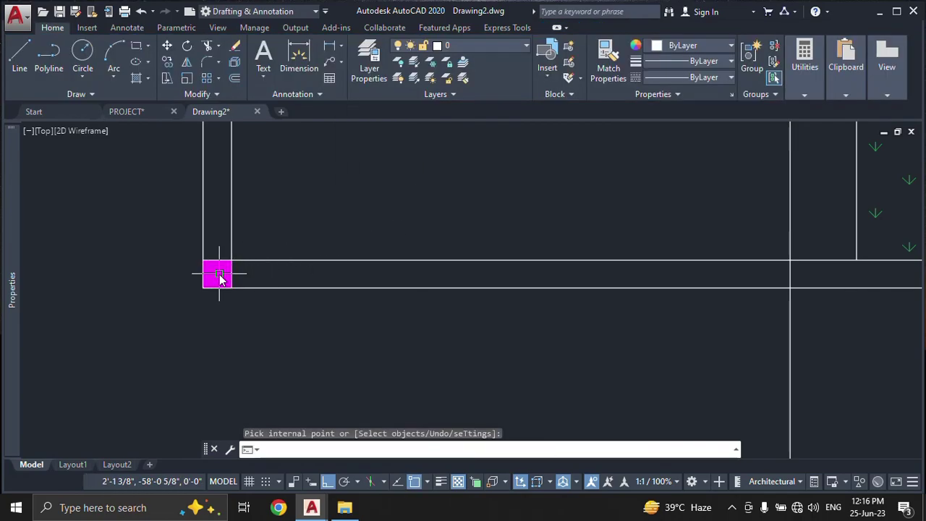
Step: Window-select the new magenta hatch to check it, then clear the selection
{"action": "scroll", "coordinate": [222, 277], "scroll_direction": "up", "scroll_amount": 2}
{"action": "scroll", "coordinate": [223, 277], "scroll_direction": "up", "scroll_amount": 2}
{"action": "left_click", "coordinate": [273, 278]}
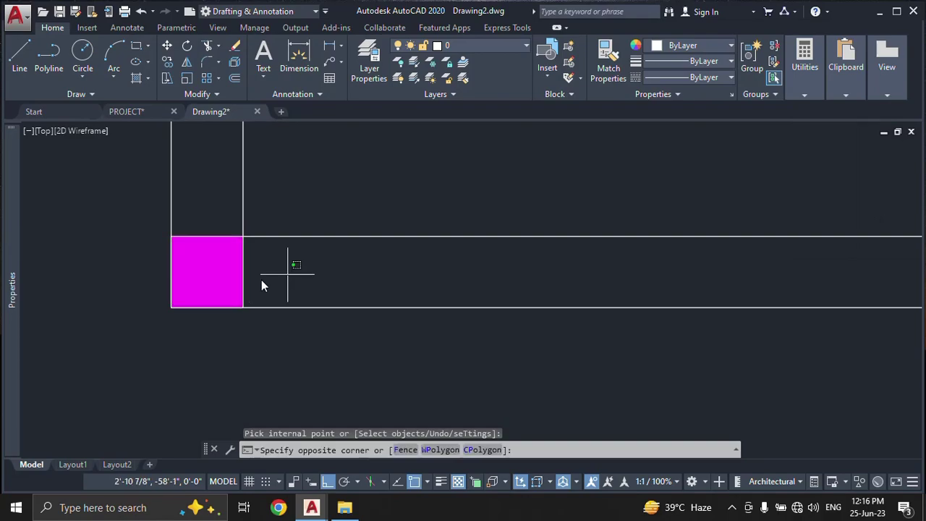
{"action": "left_click", "coordinate": [213, 287]}
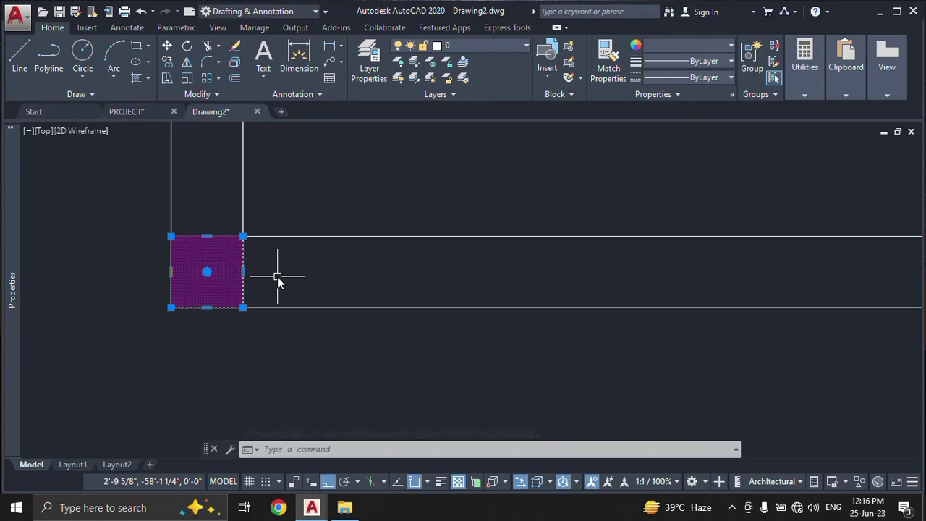
{"action": "key", "text": "Escape"}
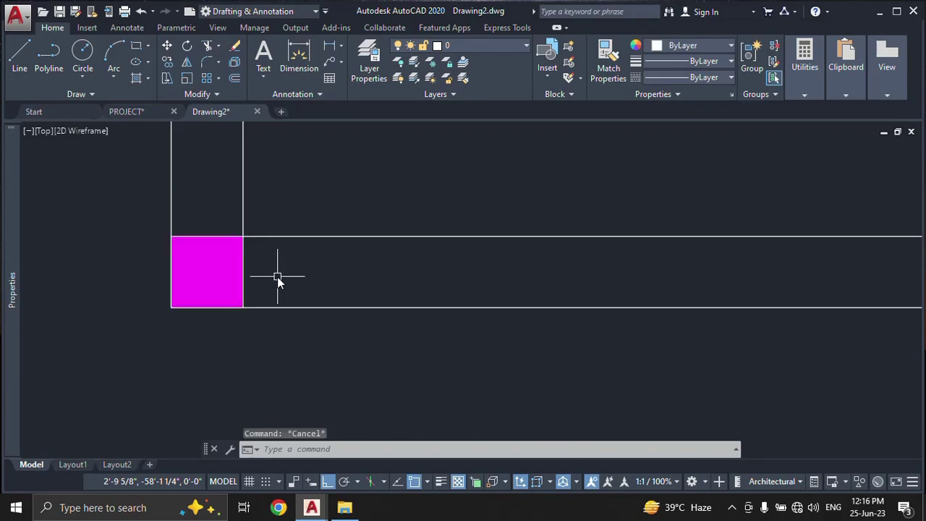
Step: Start a copy and select the magenta column
{"action": "type", "text": "co"}
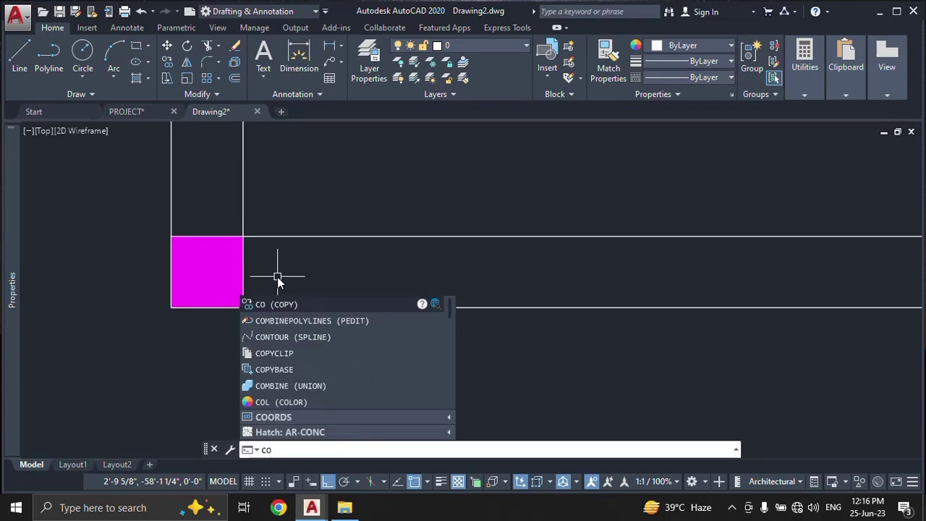
{"action": "key", "text": "Return"}
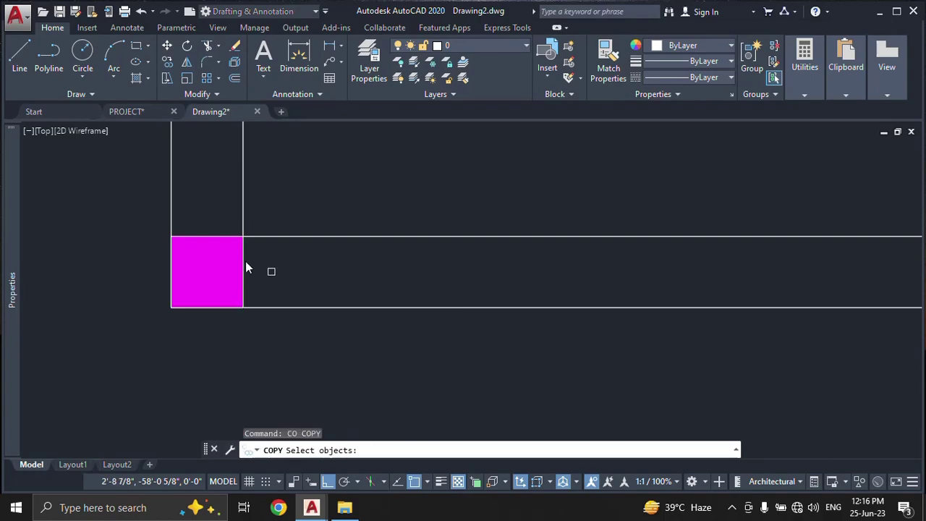
{"action": "left_click", "coordinate": [234, 260]}
{"action": "left_click", "coordinate": [264, 248]}
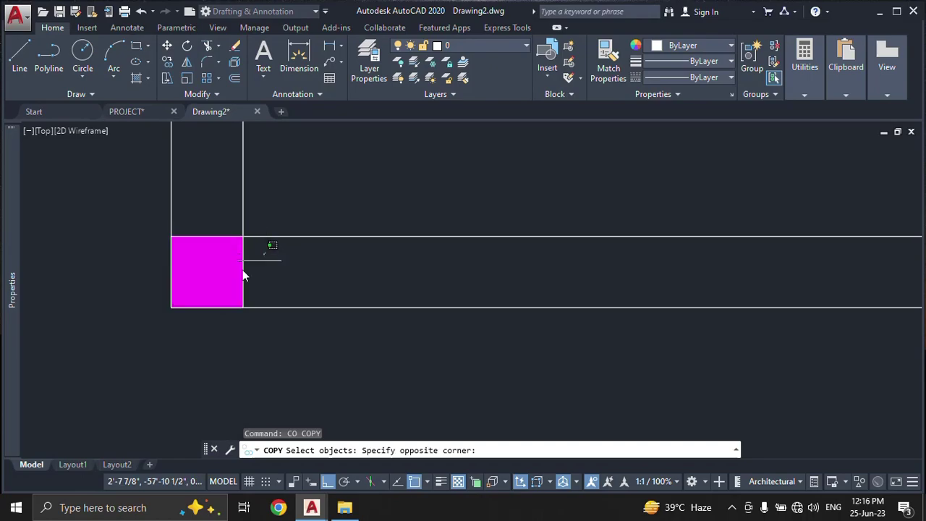
{"action": "left_click", "coordinate": [221, 280]}
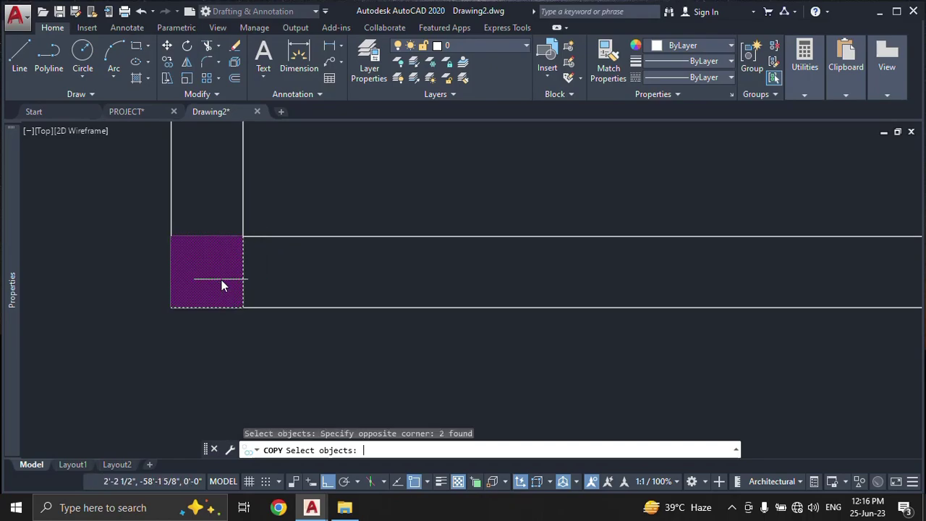
{"action": "key", "text": "Return"}
Step: Copy the column from its bottom-right corner to the next wall junction on the right
{"action": "scroll", "coordinate": [217, 282], "scroll_direction": "down", "scroll_amount": 4}
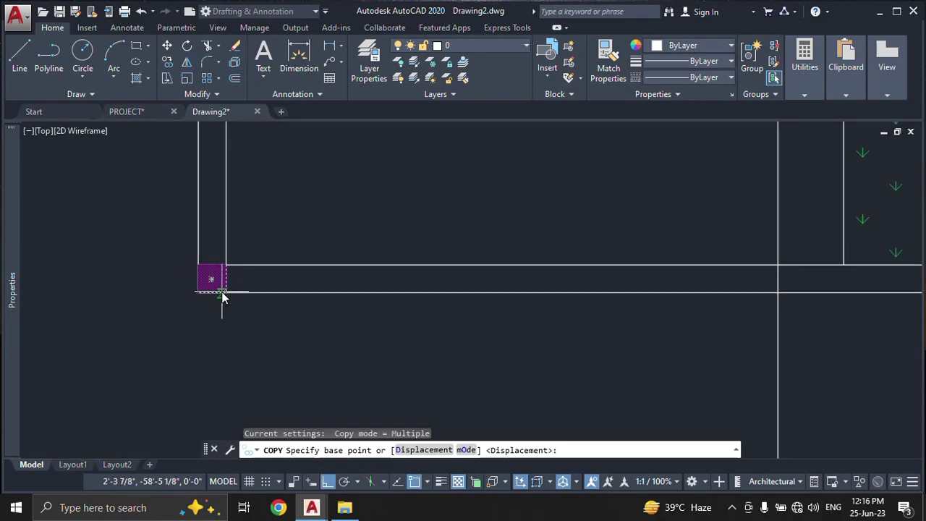
{"action": "scroll", "coordinate": [222, 296], "scroll_direction": "up", "scroll_amount": 4}
{"action": "left_click", "coordinate": [230, 300]}
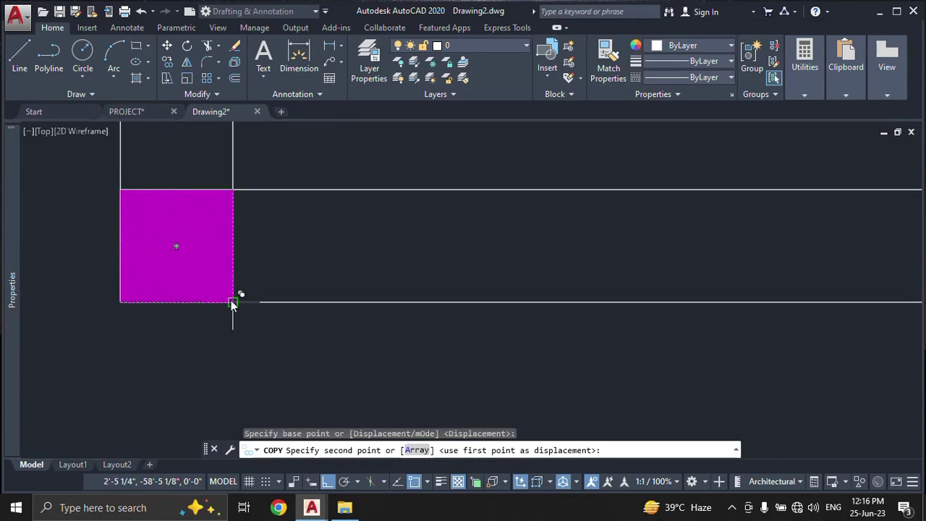
{"action": "scroll", "coordinate": [231, 300], "scroll_direction": "down", "scroll_amount": 3}
{"action": "scroll", "coordinate": [230, 301], "scroll_direction": "down", "scroll_amount": 2}
{"action": "middle_click_drag", "start_coordinate": [587, 302], "coordinate": [153, 301]}
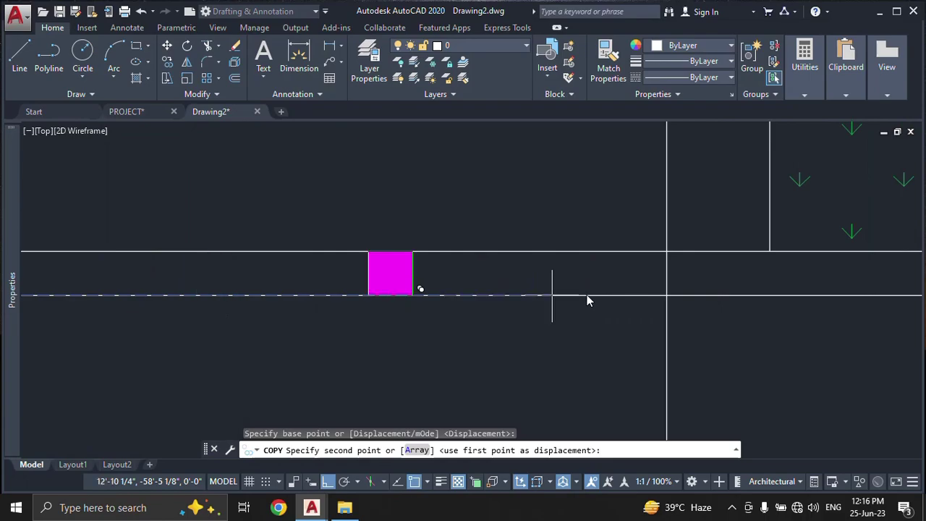
{"action": "scroll", "coordinate": [647, 290], "scroll_direction": "up", "scroll_amount": 4}
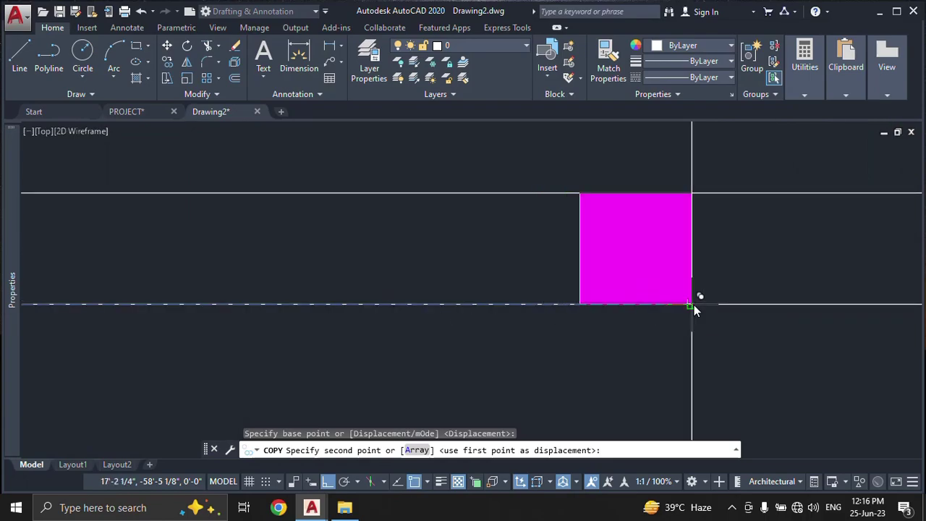
{"action": "left_click", "coordinate": [692, 305]}
{"action": "scroll", "coordinate": [688, 308], "scroll_direction": "down", "scroll_amount": 4}
{"action": "scroll", "coordinate": [688, 310], "scroll_direction": "down", "scroll_amount": 3}
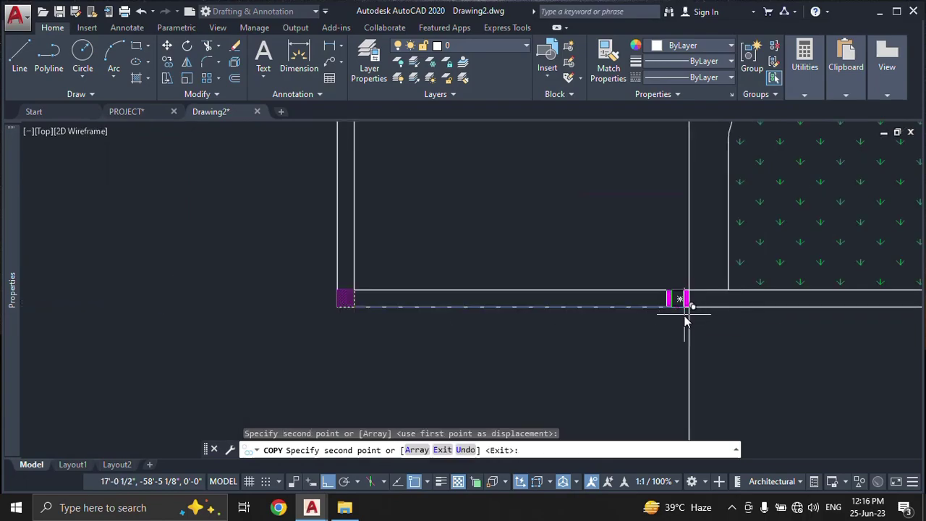
{"action": "key", "text": "Escape"}
Step: Pan to the placed copy and select the vertical line above the right column
{"action": "mouse_move", "coordinate": [684, 314]}
{"action": "middle_mouse_down"}
{"action": "mouse_move", "coordinate": [632, 356]}
{"action": "mouse_move", "coordinate": [626, 347]}
{"action": "middle_mouse_up"}
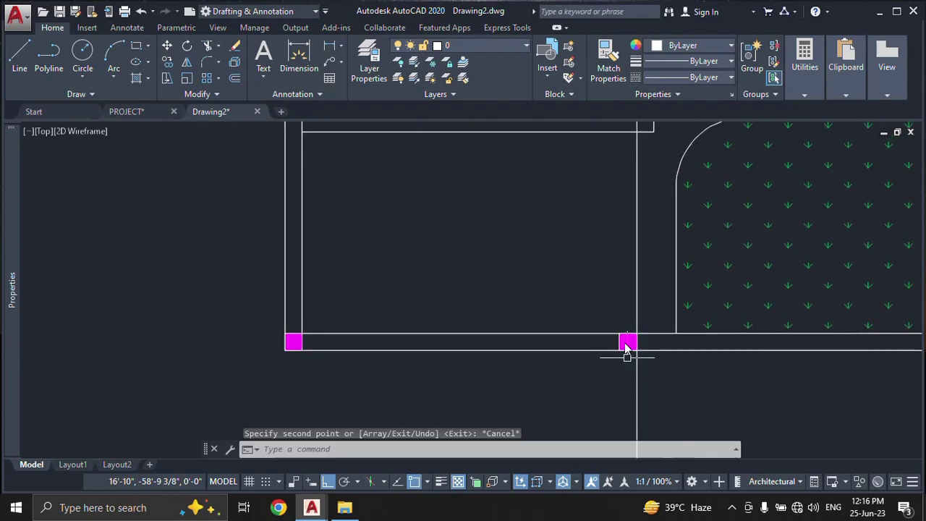
{"action": "middle_click_drag", "start_coordinate": [630, 238], "coordinate": [622, 296]}
{"action": "scroll", "coordinate": [622, 296], "scroll_direction": "down", "scroll_amount": 3}
{"action": "left_click", "coordinate": [625, 282]}
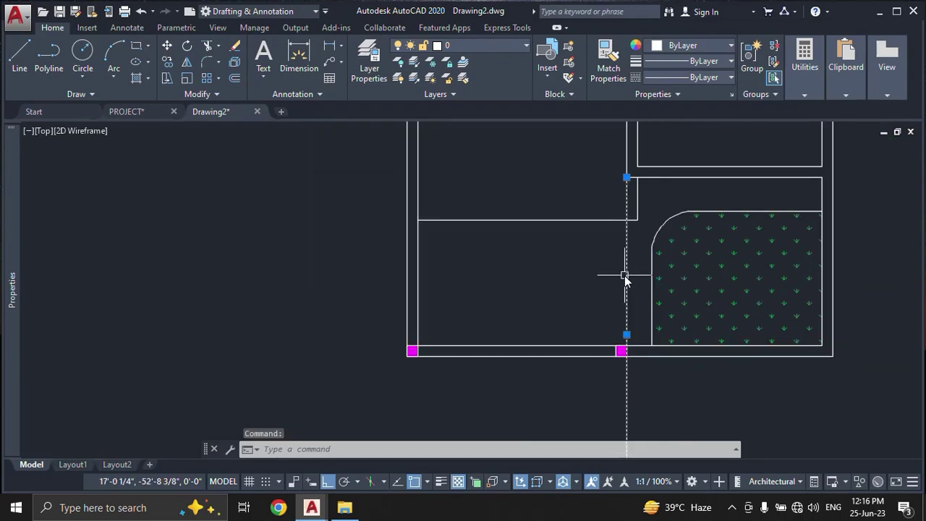
Step: Erase the vertical line above the right column
{"action": "type", "text": "e"}
{"action": "key", "text": "Return"}
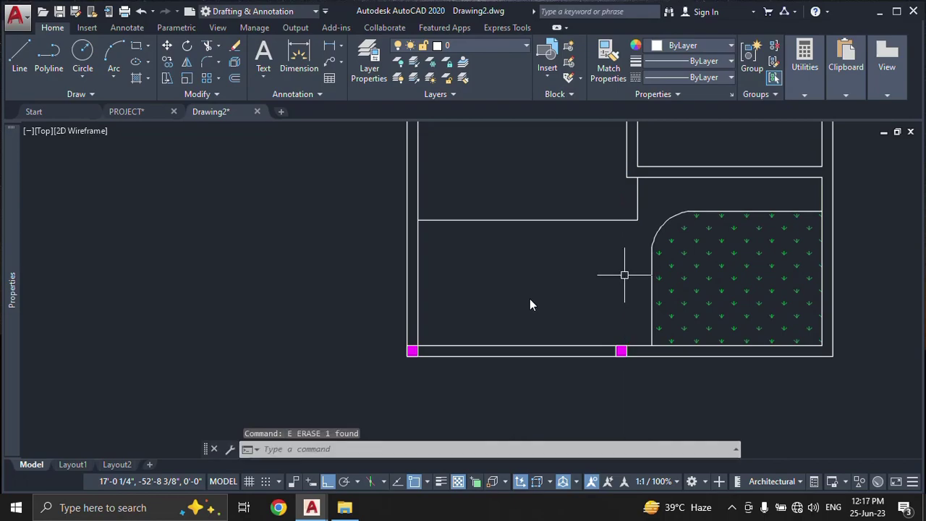
{"action": "middle_click_drag", "start_coordinate": [530, 300], "coordinate": [560, 263]}
{"action": "scroll", "coordinate": [568, 310], "scroll_direction": "up", "scroll_amount": 2}
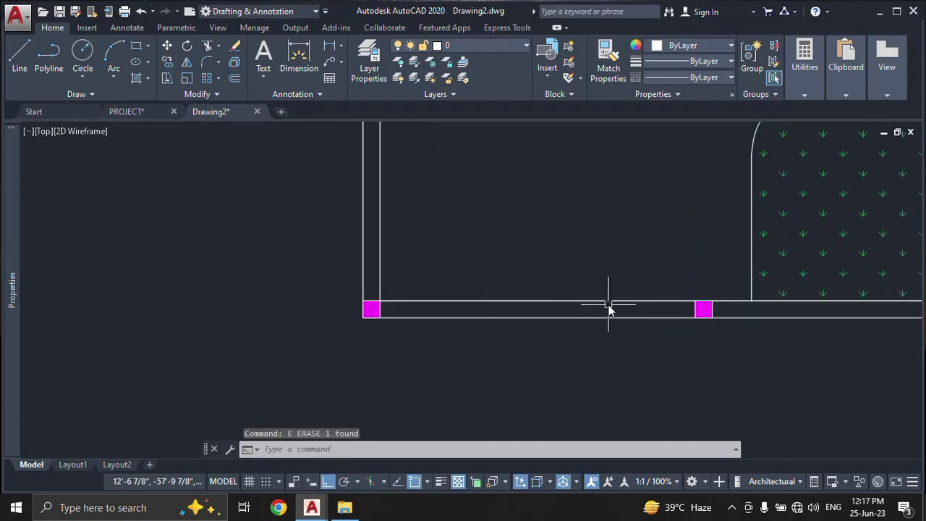
Step: Trim the bottom wall's double lines between the two magenta columns to open a gateway
{"action": "type", "text": "tr"}
{"action": "key", "text": "Return"}
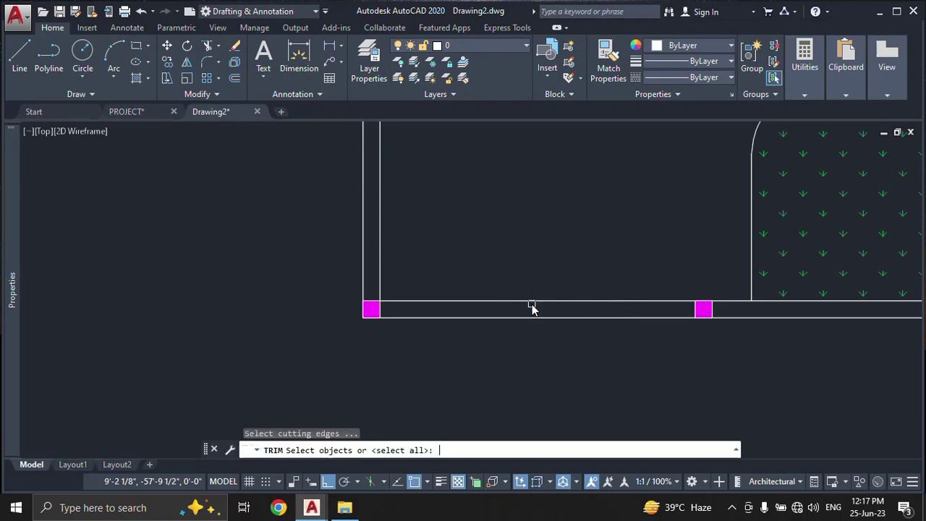
{"action": "key", "text": "Return"}
{"action": "left_click", "coordinate": [578, 349]}
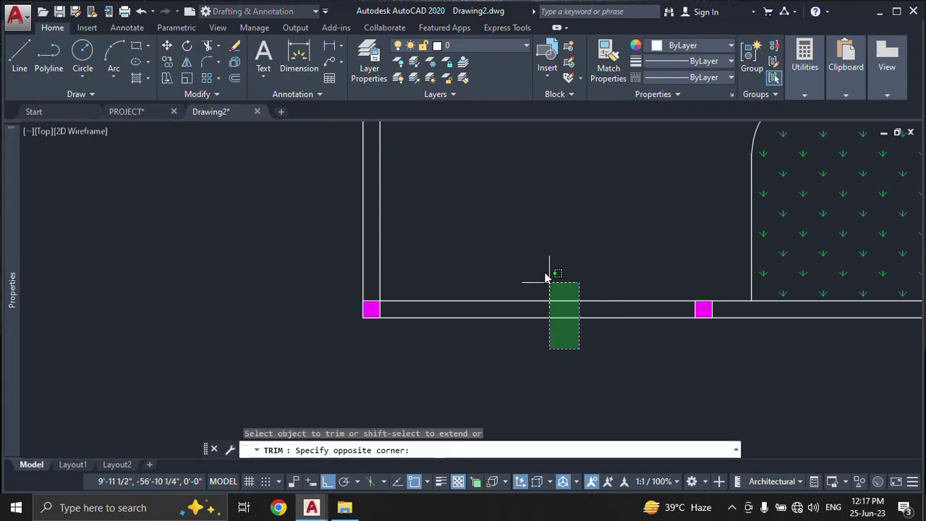
{"action": "left_click", "coordinate": [544, 270]}
{"action": "key", "text": "Escape"}
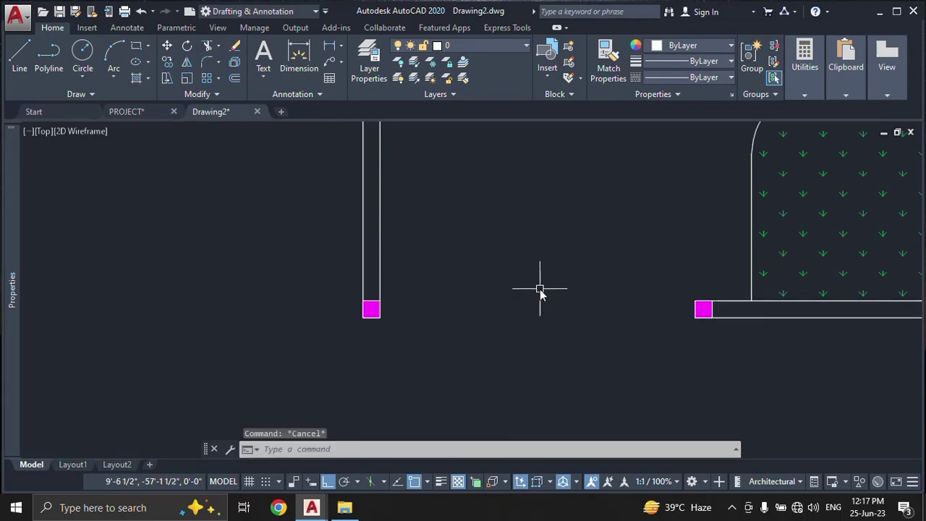
{"action": "scroll", "coordinate": [540, 290], "scroll_direction": "up", "scroll_amount": 2}
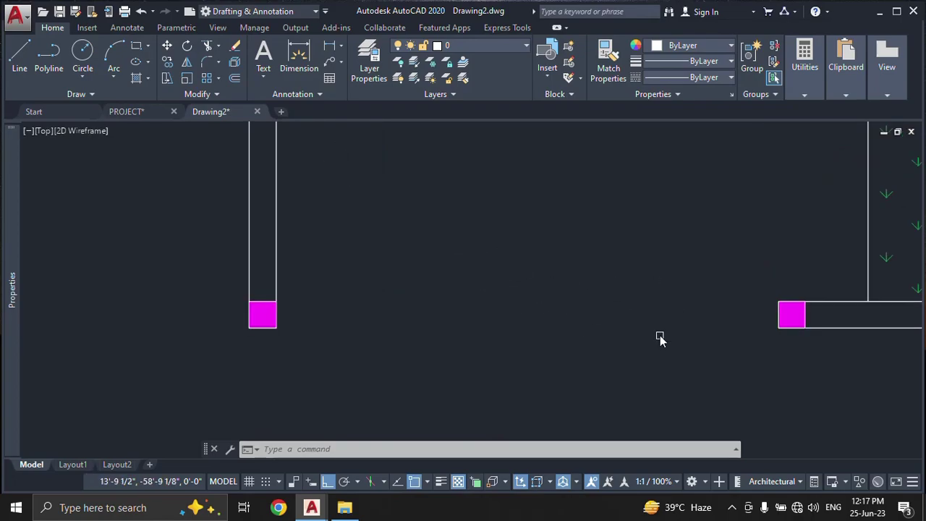
{"action": "type", "text": "p"}
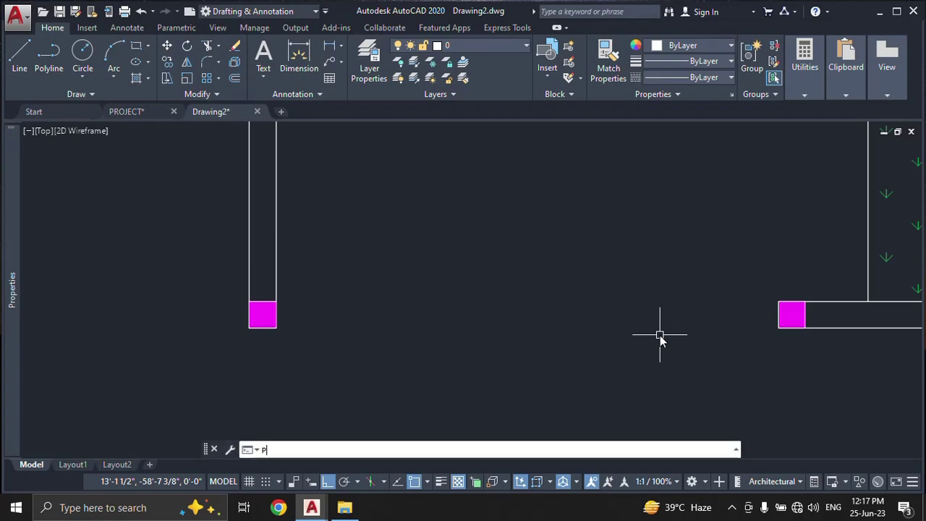
{"action": "type", "text": "l"}
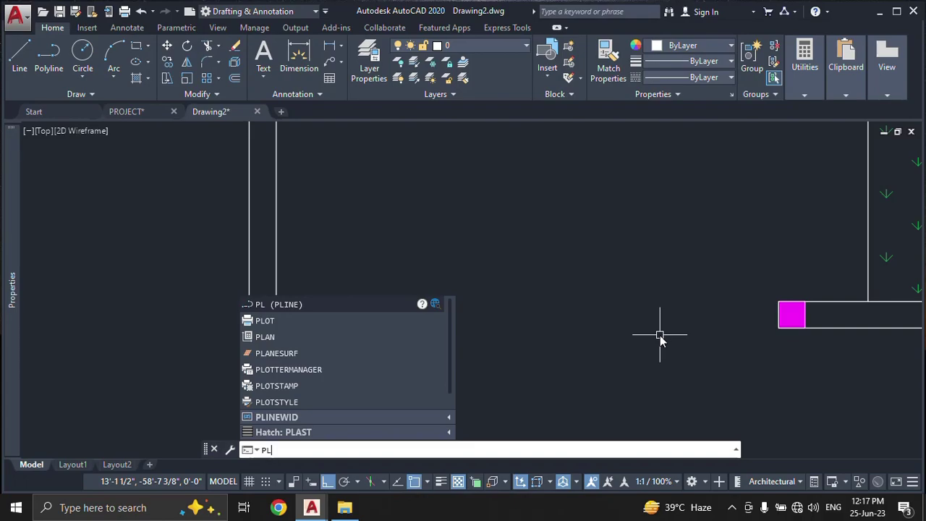
Step: Draw a horizontal polyline from the right magenta wall end partway across the opening
{"action": "key", "text": "Return"}
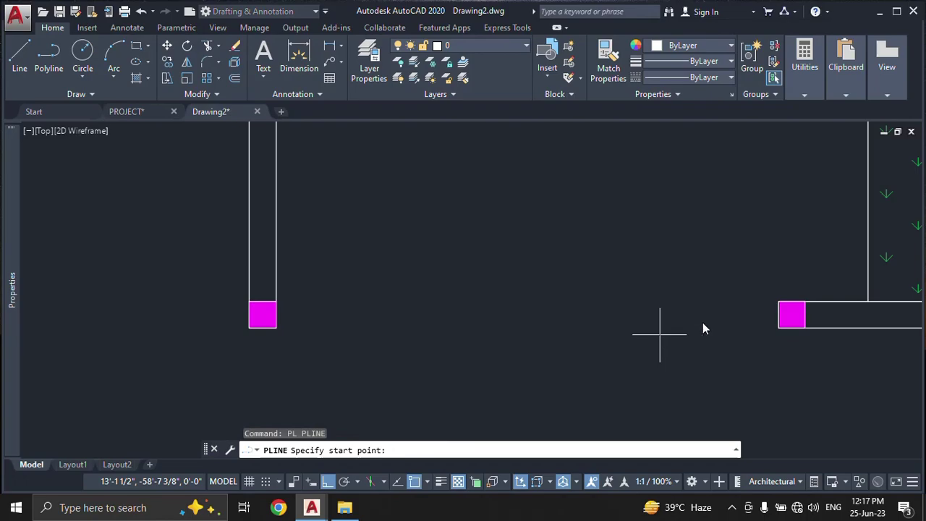
{"action": "left_click", "coordinate": [781, 311]}
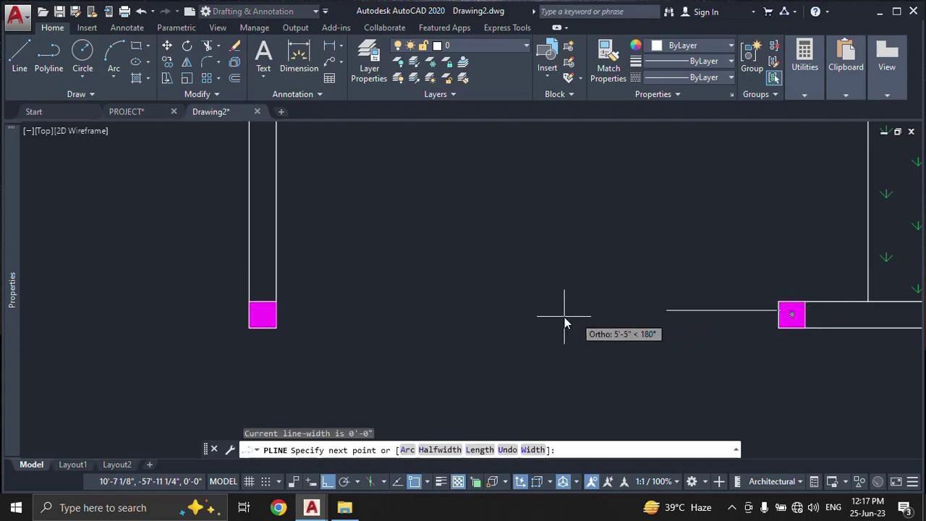
{"action": "left_click", "coordinate": [548, 319]}
{"action": "key", "text": "Escape"}
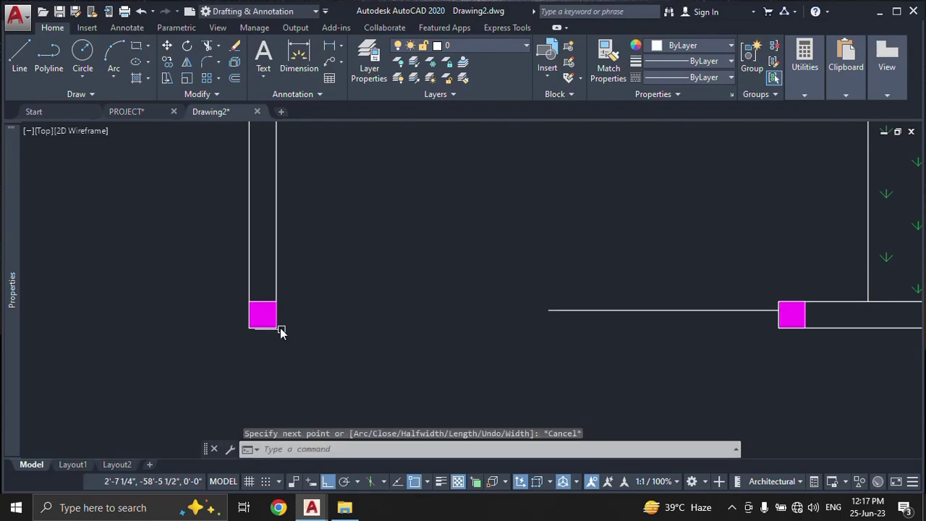
Step: Draw a second polyline from the left magenta block, overlapping the first mid-opening
{"action": "scroll", "coordinate": [280, 327], "scroll_direction": "up", "scroll_amount": 4}
{"action": "key", "text": "Return"}
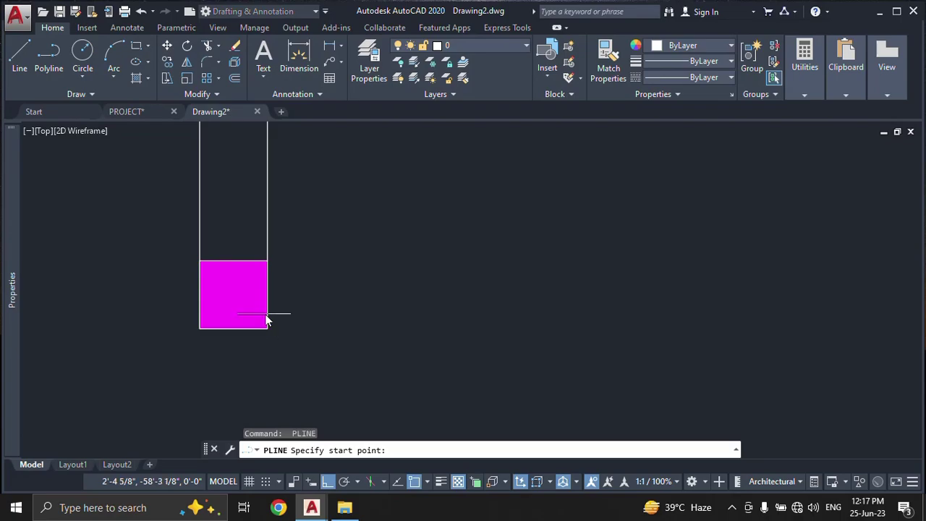
{"action": "left_click", "coordinate": [266, 316]}
{"action": "scroll", "coordinate": [506, 326], "scroll_direction": "down", "scroll_amount": 3}
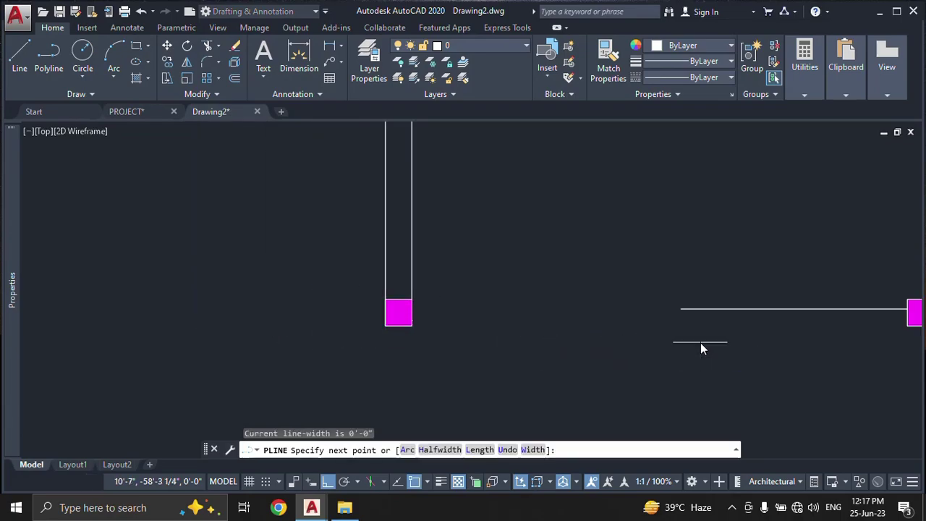
{"action": "left_click", "coordinate": [700, 342]}
{"action": "key", "text": "Escape"}
Step: Pan to both new lines and start a crossing window around their ends
{"action": "middle_click_drag", "start_coordinate": [640, 351], "coordinate": [512, 340]}
{"action": "middle_click_drag", "start_coordinate": [618, 332], "coordinate": [554, 337]}
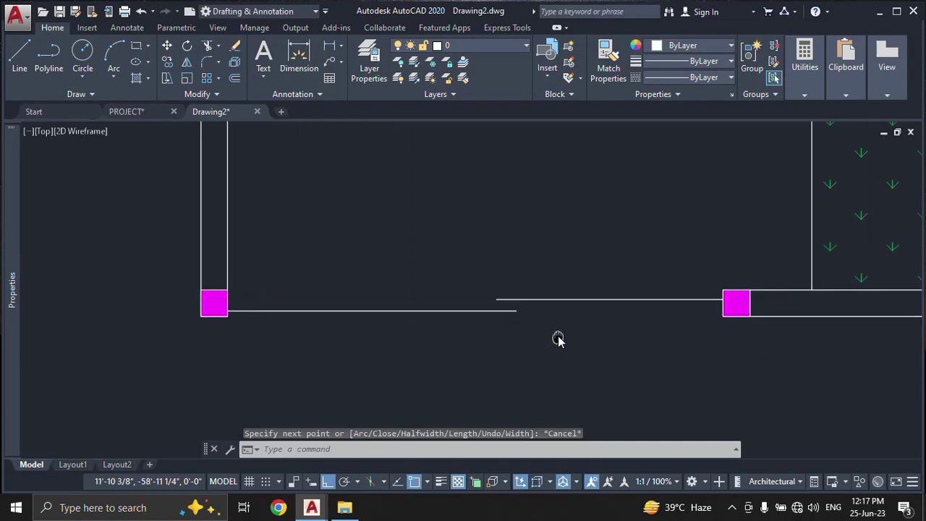
{"action": "scroll", "coordinate": [554, 334], "scroll_direction": "up", "scroll_amount": 2}
{"action": "left_click", "coordinate": [558, 336]}
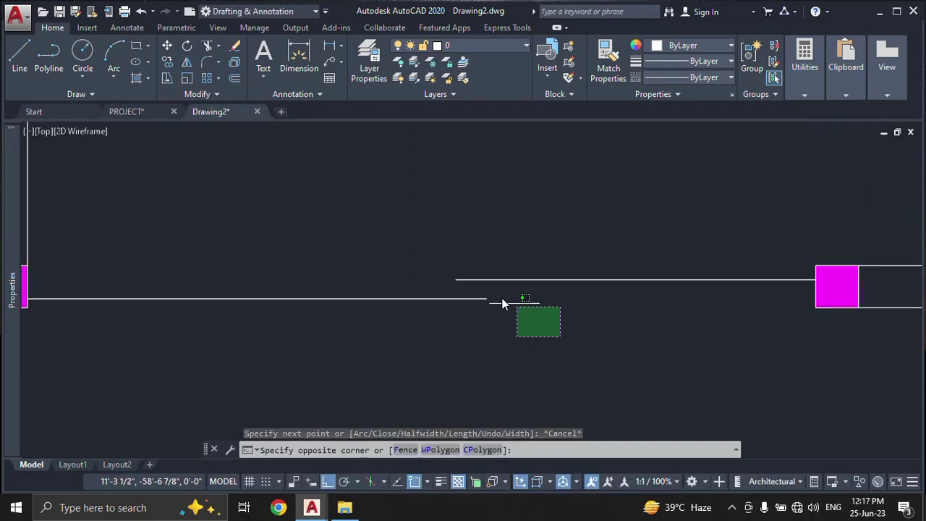
Step: Give both opening polylines a 1 1/2" global width, then deselect them
{"action": "left_click", "coordinate": [443, 236]}
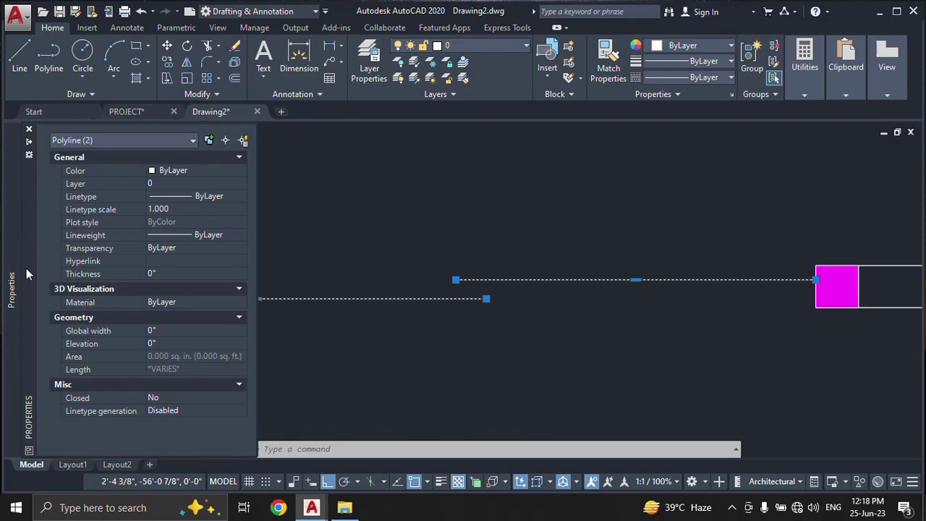
{"action": "mouse_move", "coordinate": [122, 275]}
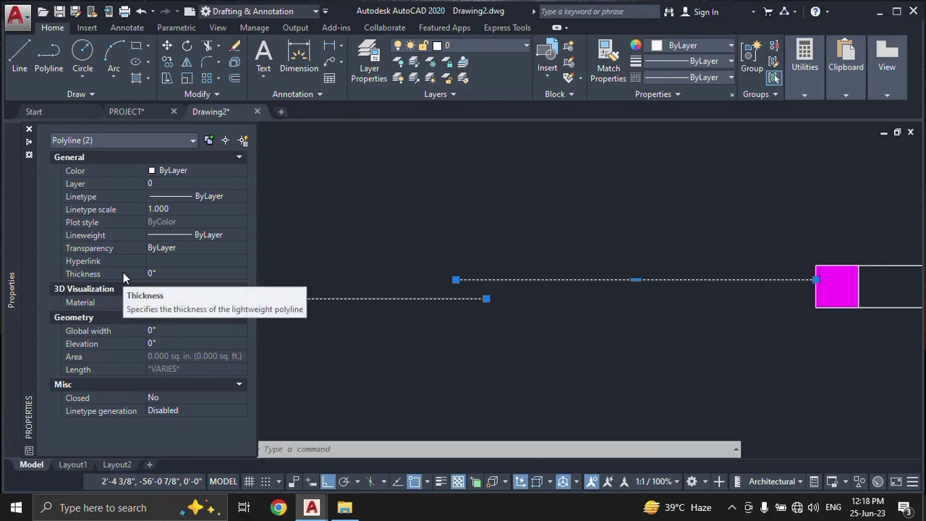
{"action": "left_click", "coordinate": [161, 331]}
{"action": "type", "text": "1.5"}
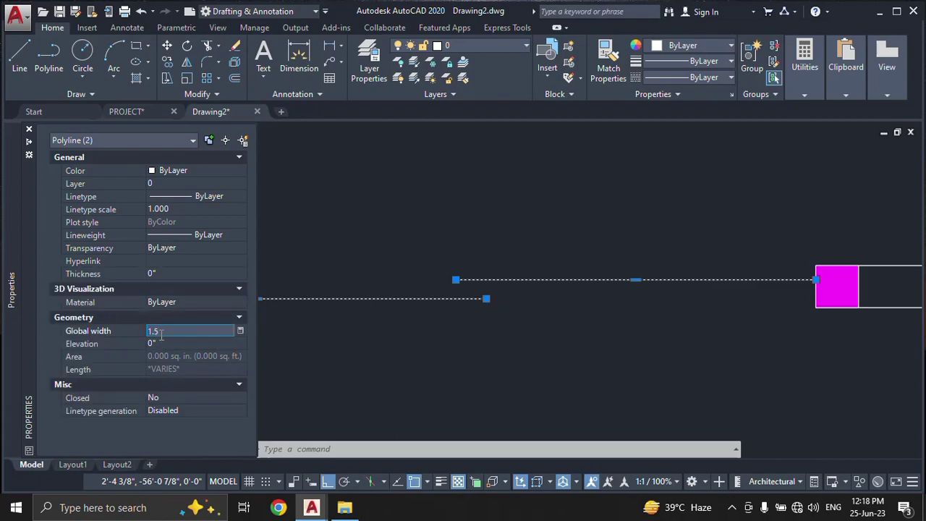
{"action": "key", "text": "Tab"}
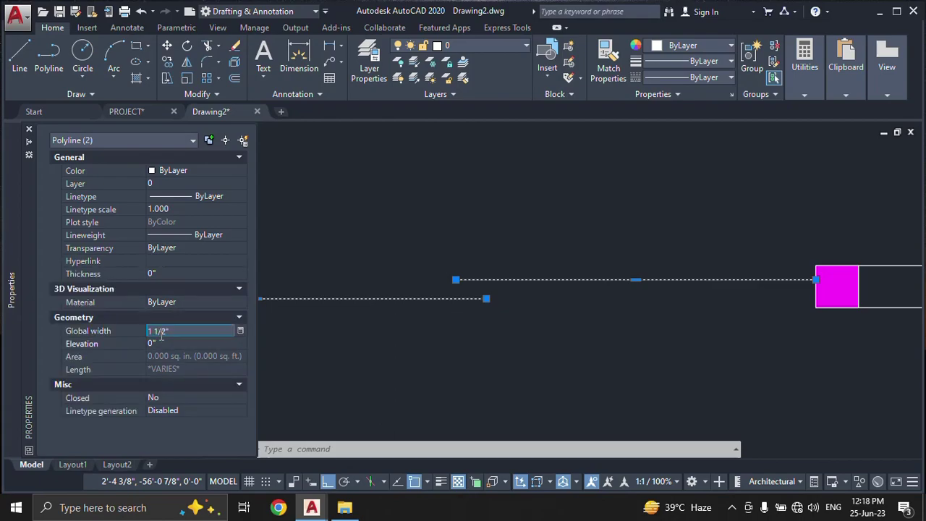
{"action": "key", "text": "Escape"}
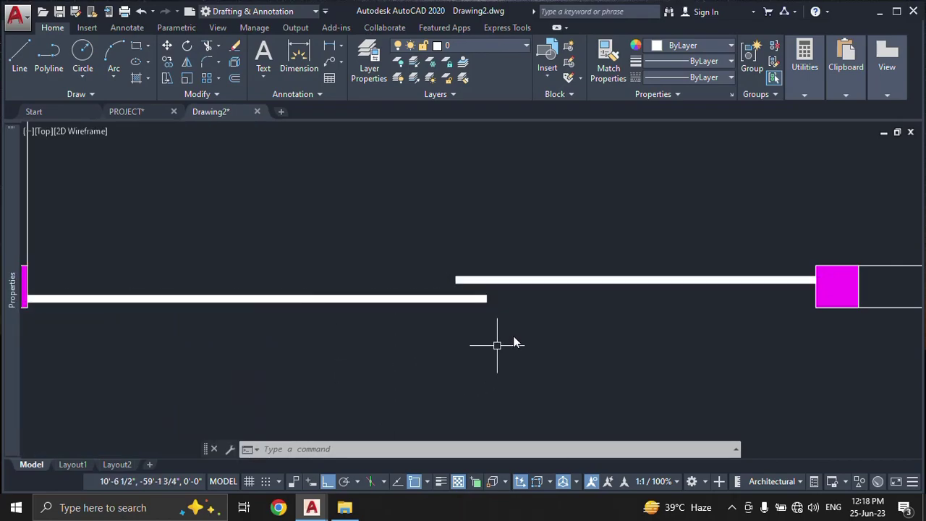
{"action": "scroll", "coordinate": [533, 316], "scroll_direction": "down", "scroll_amount": 2}
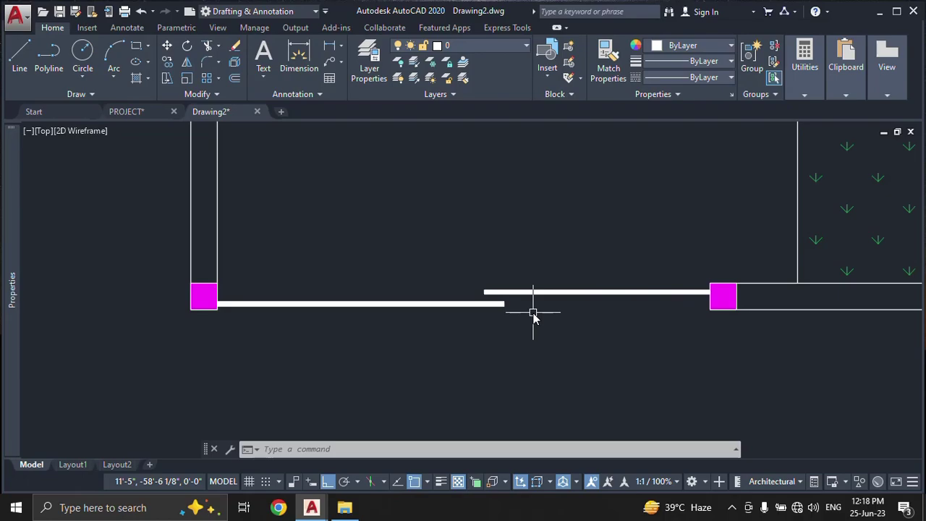
{"action": "scroll", "coordinate": [533, 313], "scroll_direction": "down", "scroll_amount": 4}
{"action": "scroll", "coordinate": [535, 304], "scroll_direction": "down", "scroll_amount": 2}
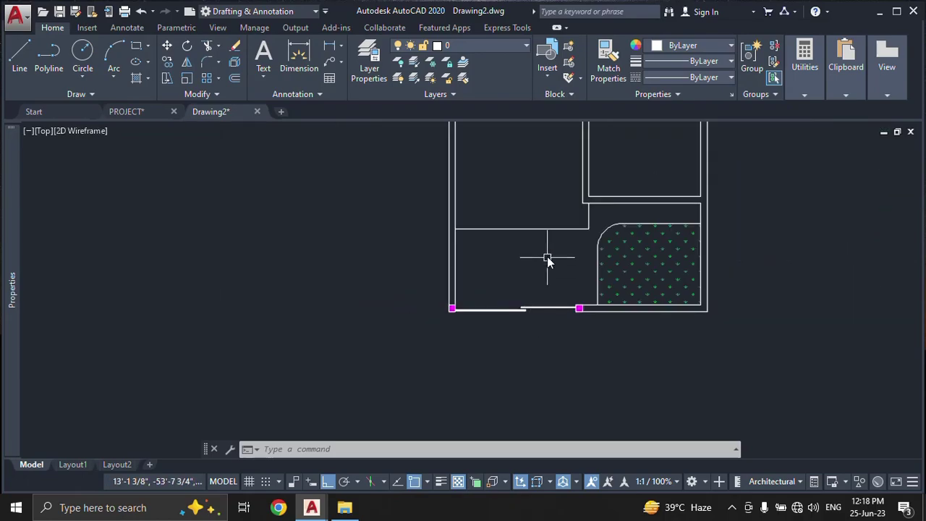
{"action": "scroll", "coordinate": [507, 289], "scroll_direction": "down", "scroll_amount": 4}
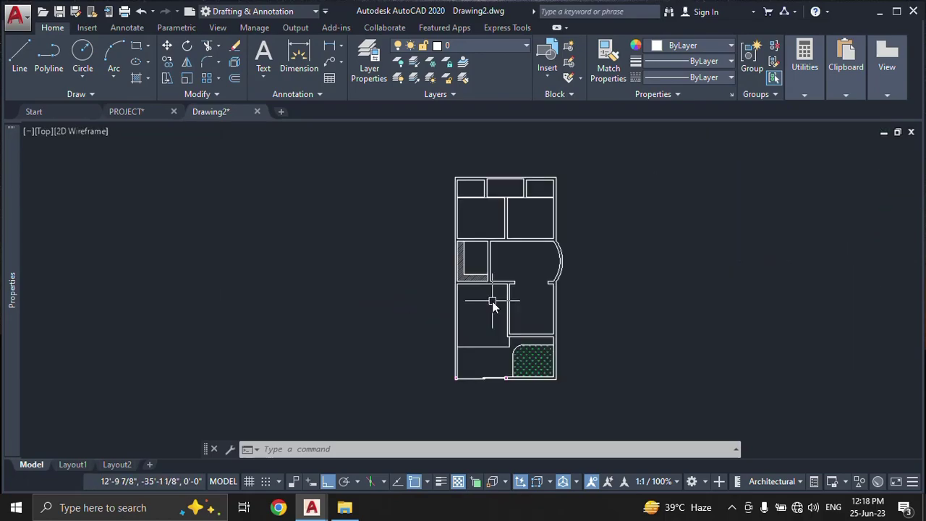
{"action": "scroll", "coordinate": [491, 301], "scroll_direction": "up", "scroll_amount": 2}
{"action": "middle_click_drag", "start_coordinate": [491, 304], "coordinate": [463, 324]}
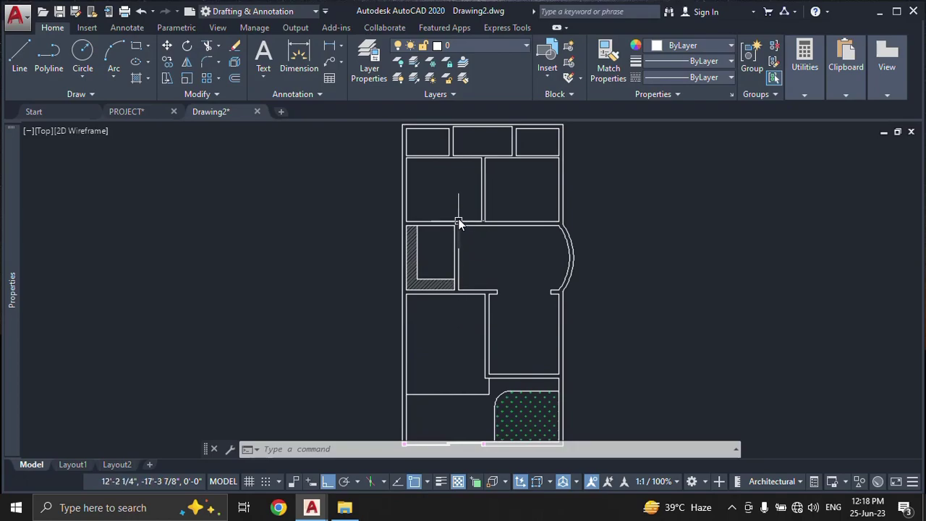
{"action": "scroll", "coordinate": [466, 218], "scroll_direction": "up", "scroll_amount": 2}
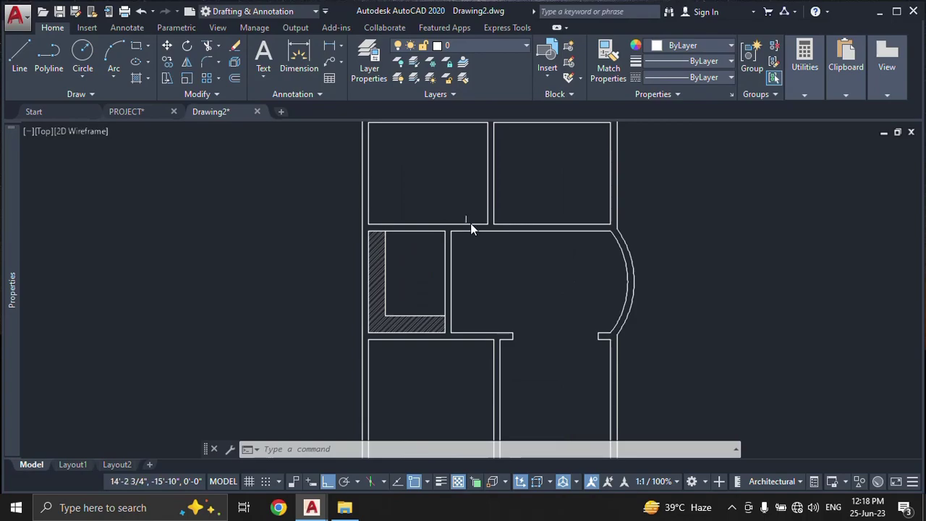
{"action": "scroll", "coordinate": [470, 222], "scroll_direction": "up", "scroll_amount": 2}
{"action": "middle_click_drag", "start_coordinate": [470, 223], "coordinate": [475, 365]}
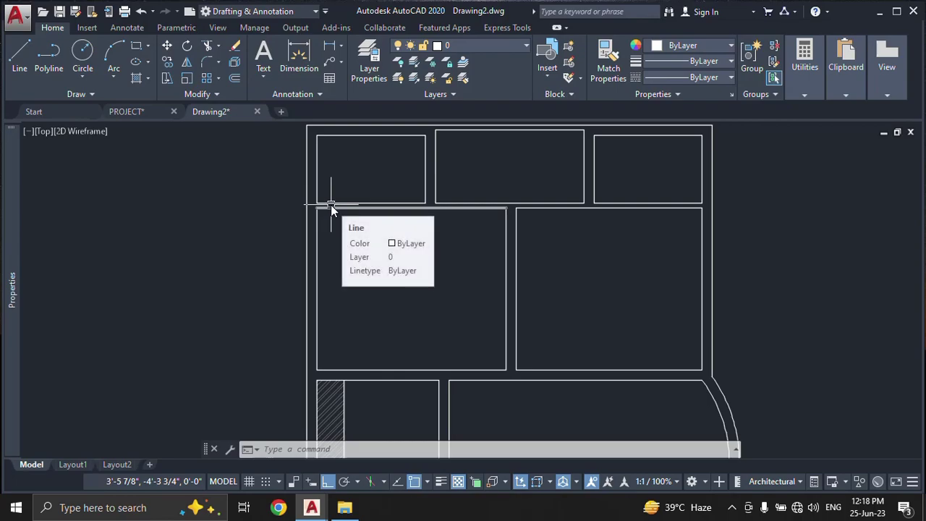
{"action": "scroll", "coordinate": [331, 205], "scroll_direction": "up", "scroll_amount": 2}
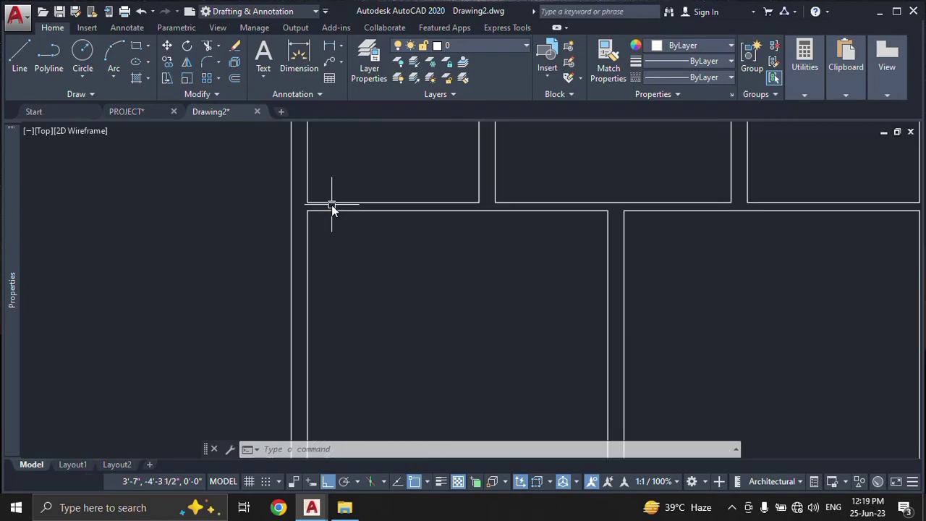
{"action": "middle_click_drag", "start_coordinate": [331, 204], "coordinate": [367, 268]}
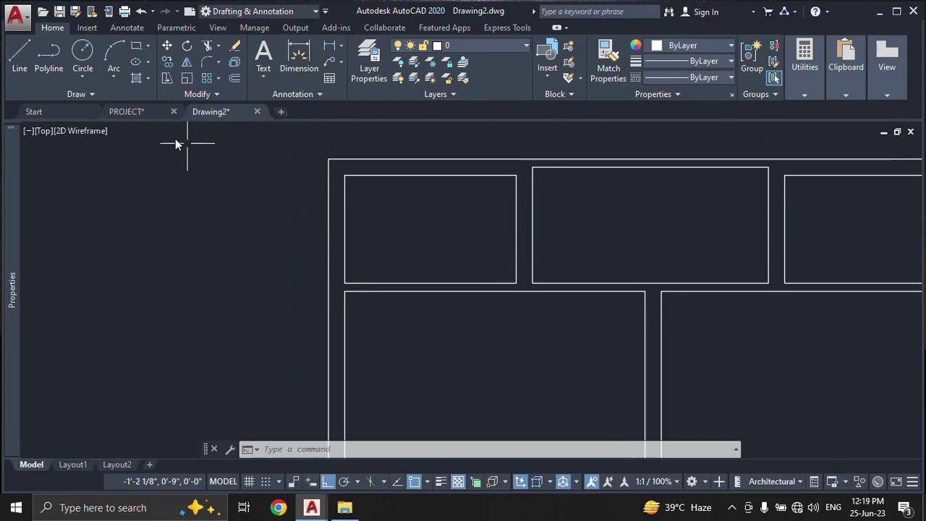
{"action": "left_click", "coordinate": [129, 114]}
{"action": "scroll", "coordinate": [455, 262], "scroll_direction": "down", "scroll_amount": 3}
{"action": "middle_click_drag", "start_coordinate": [455, 262], "coordinate": [446, 413]}
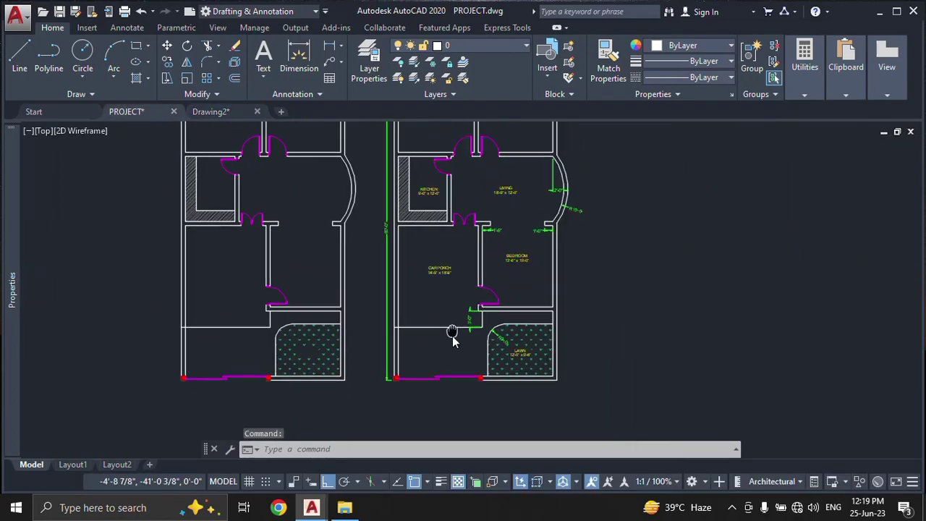
{"action": "middle_click_drag", "start_coordinate": [452, 271], "coordinate": [442, 302]}
{"action": "scroll", "coordinate": [423, 233], "scroll_direction": "up", "scroll_amount": 2}
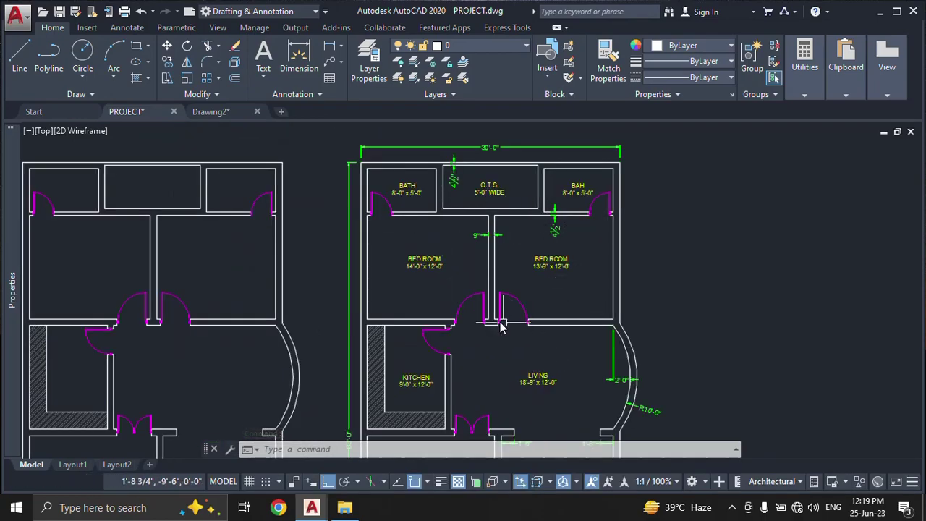
{"action": "mouse_move", "coordinate": [510, 320]}
{"action": "middle_mouse_down"}
{"action": "mouse_move", "coordinate": [504, 254]}
{"action": "mouse_move", "coordinate": [488, 237]}
{"action": "middle_mouse_up"}
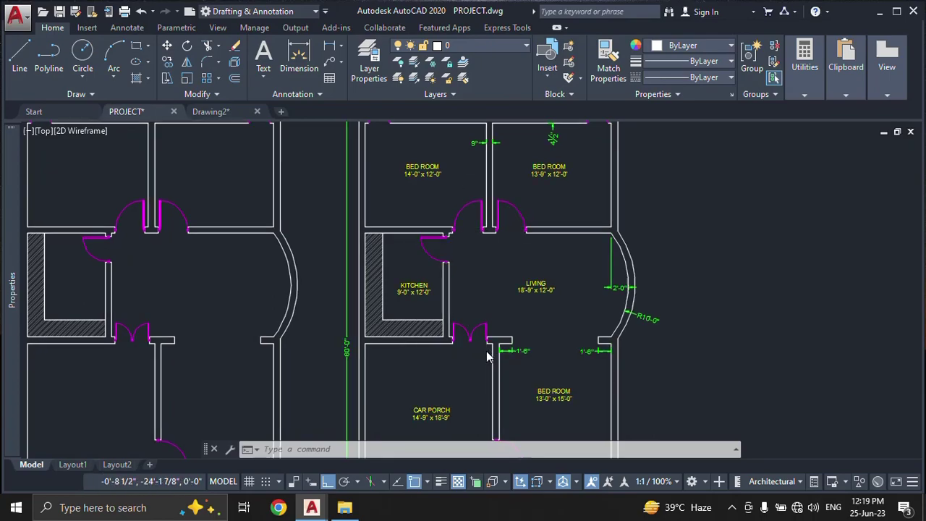
{"action": "middle_click_drag", "start_coordinate": [489, 355], "coordinate": [478, 268]}
{"action": "scroll", "coordinate": [441, 215], "scroll_direction": "up", "scroll_amount": 2}
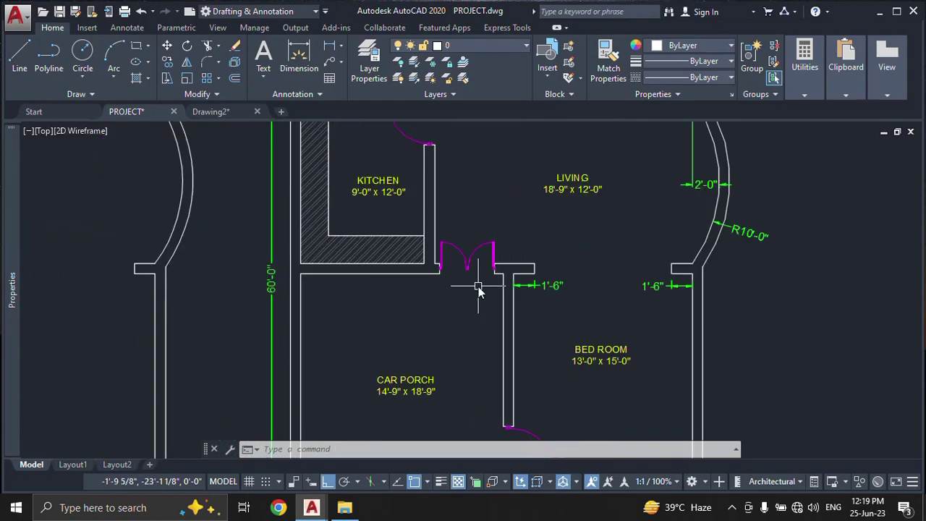
{"action": "middle_click_drag", "start_coordinate": [477, 287], "coordinate": [455, 206]}
{"action": "middle_click_drag", "start_coordinate": [484, 320], "coordinate": [484, 304]}
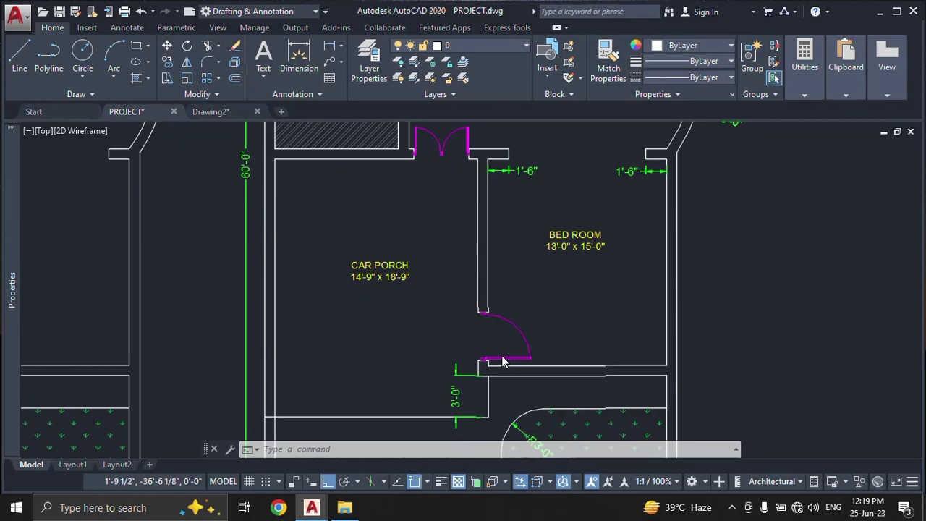
{"action": "scroll", "coordinate": [499, 354], "scroll_direction": "down", "scroll_amount": 2}
{"action": "scroll", "coordinate": [502, 336], "scroll_direction": "down", "scroll_amount": 2}
{"action": "scroll", "coordinate": [527, 333], "scroll_direction": "down", "scroll_amount": 2}
{"action": "middle_click_drag", "start_coordinate": [529, 338], "coordinate": [540, 445]}
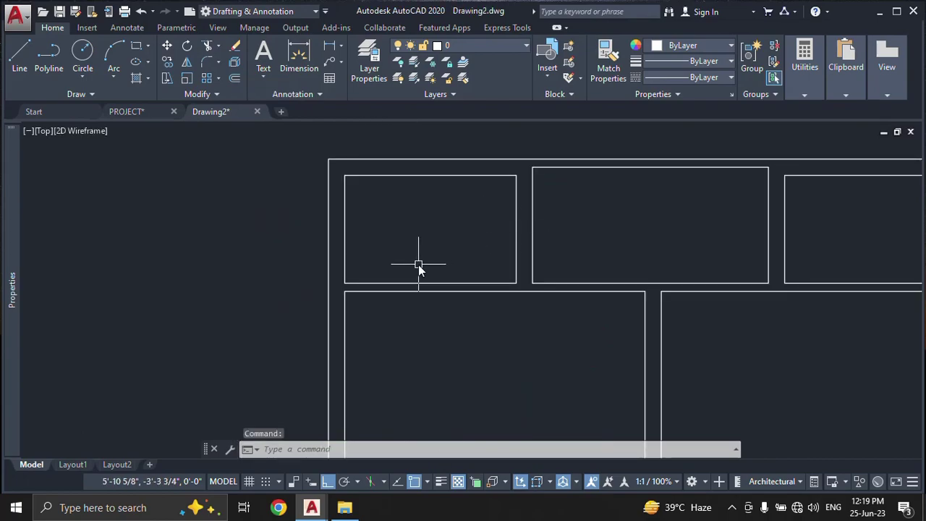
Step: Begin offsetting the top-left room's left wall line, then cancel the offset
{"action": "type", "text": "o"}
{"action": "key", "text": "Return"}
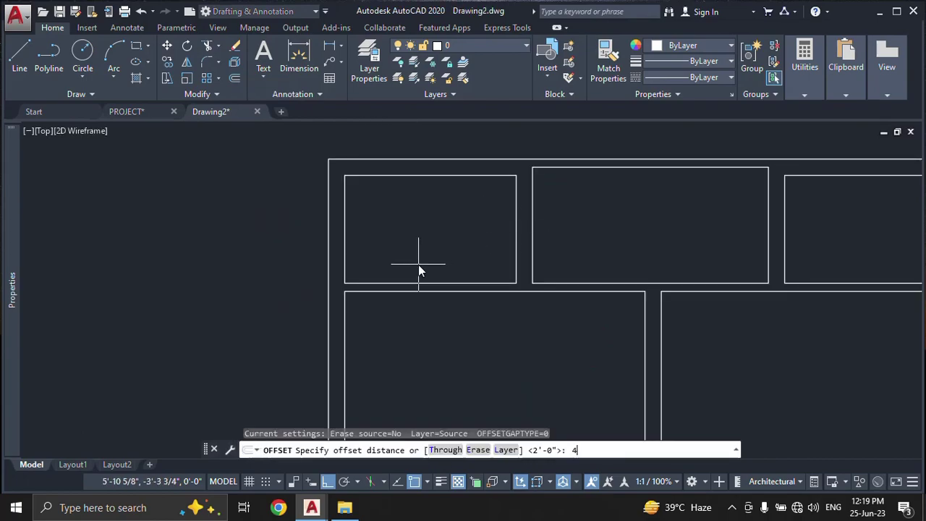
{"action": "type", "text": "5"}
{"action": "key", "text": "Return"}
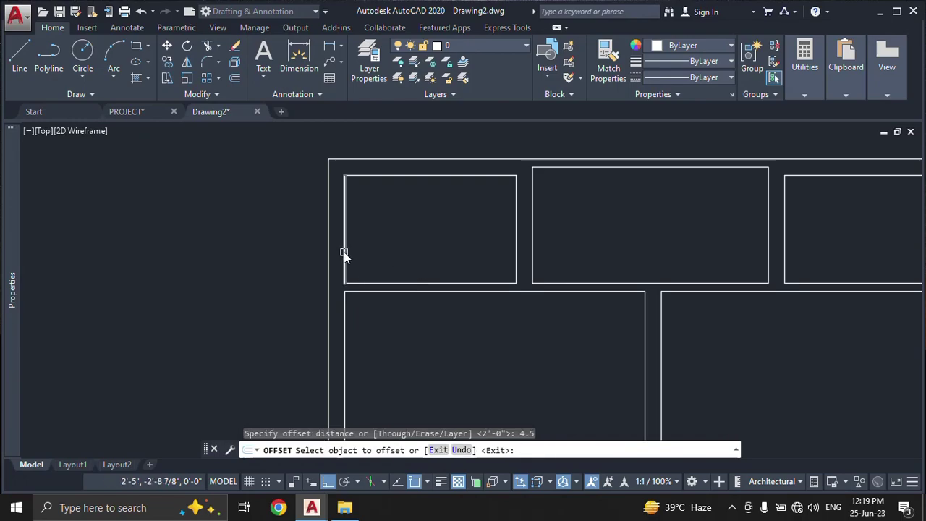
{"action": "left_click", "coordinate": [346, 248]}
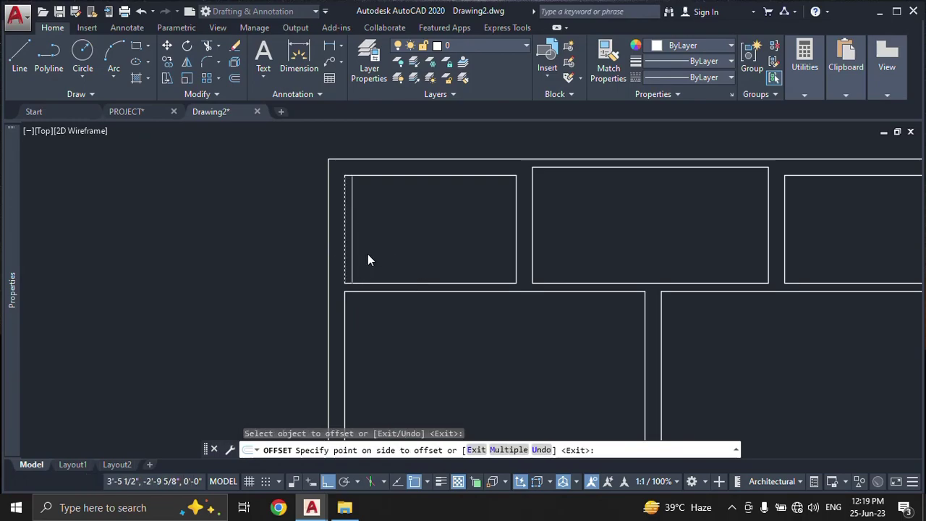
{"action": "key", "text": "Escape"}
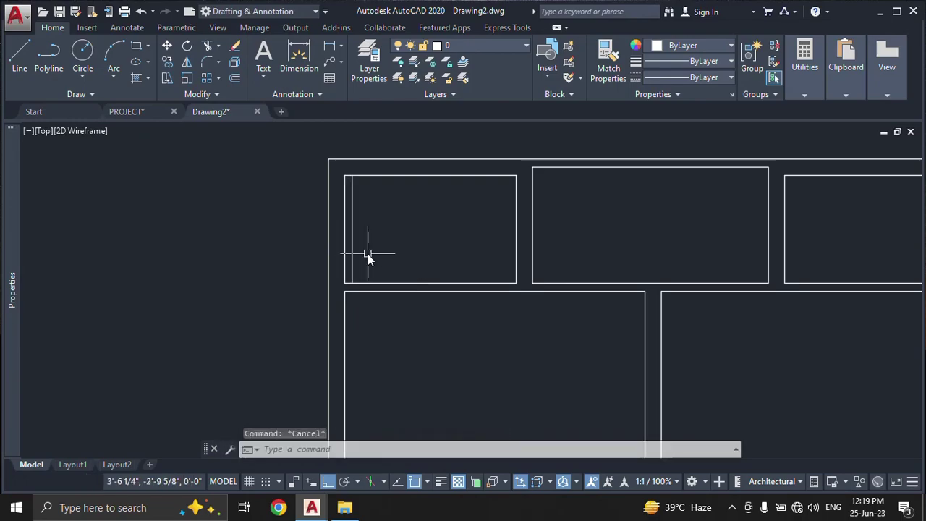
Step: Extend the upper-left room's inner left line down into the wall, cancelling a stray text command
{"action": "type", "text": "EX"}
{"action": "key", "text": "Return"}
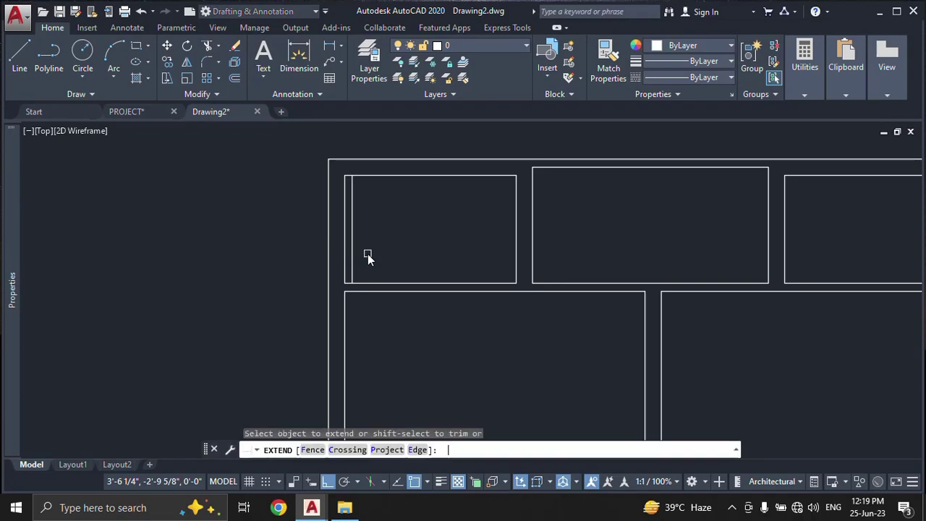
{"action": "left_click", "coordinate": [352, 273]}
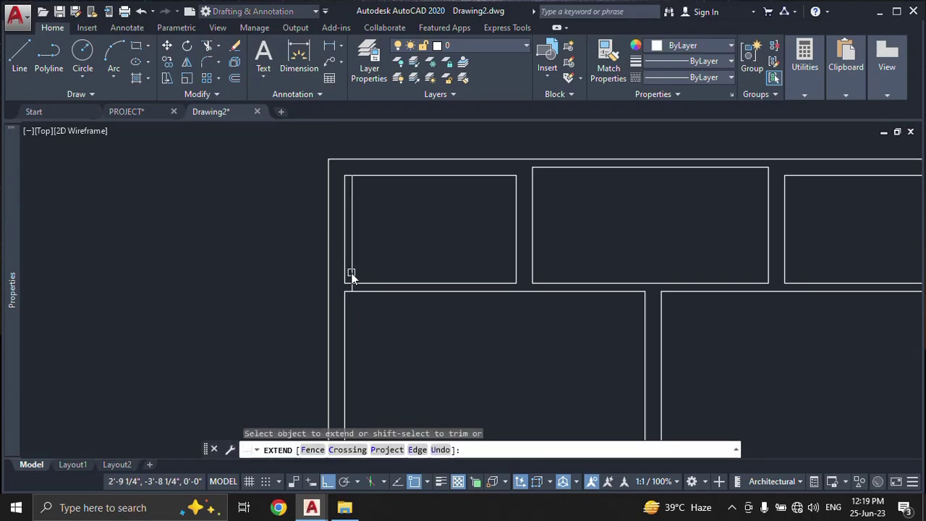
{"action": "key", "text": "Escape"}
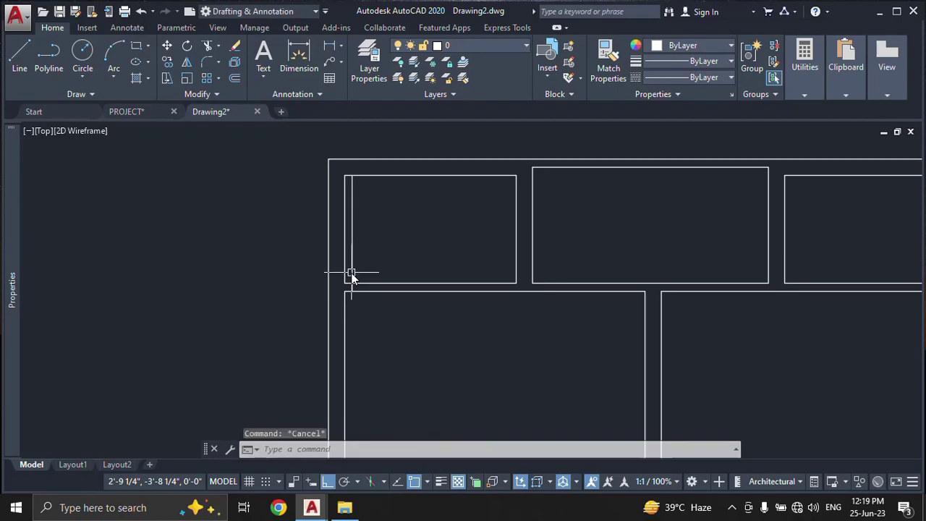
{"action": "type", "text": "T"}
{"action": "key", "text": "Return"}
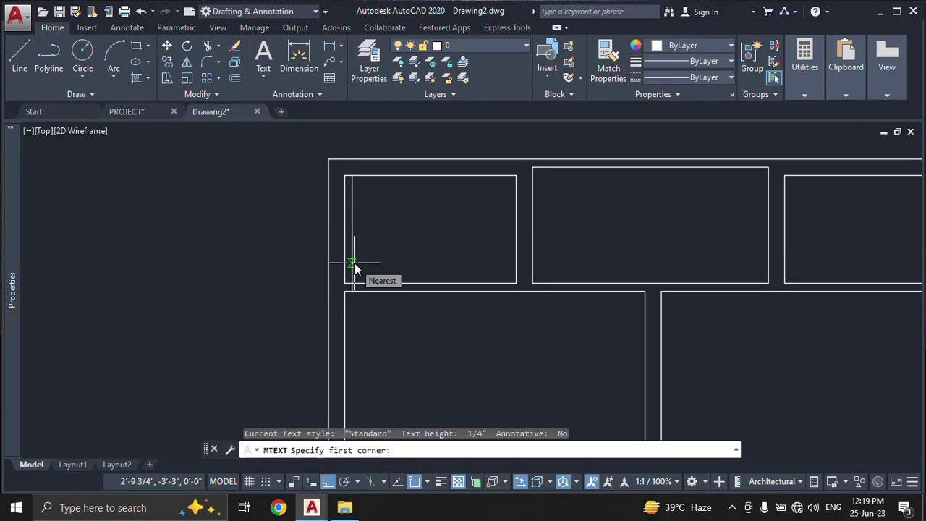
{"action": "key", "text": "Escape"}
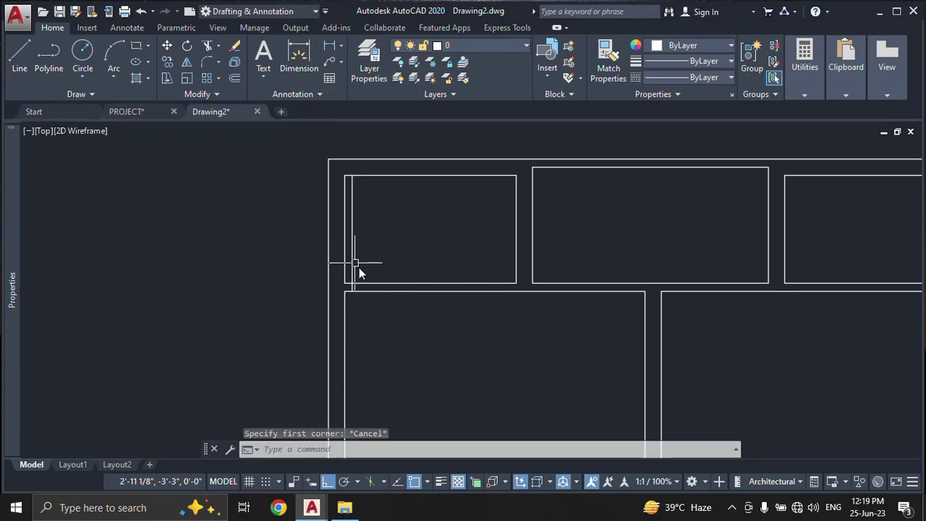
{"action": "scroll", "coordinate": [357, 269], "scroll_direction": "up", "scroll_amount": 2}
Step: Trim the extended line's upper part so only a short stub remains in the wall
{"action": "type", "text": "TR"}
{"action": "key", "text": "Return"}
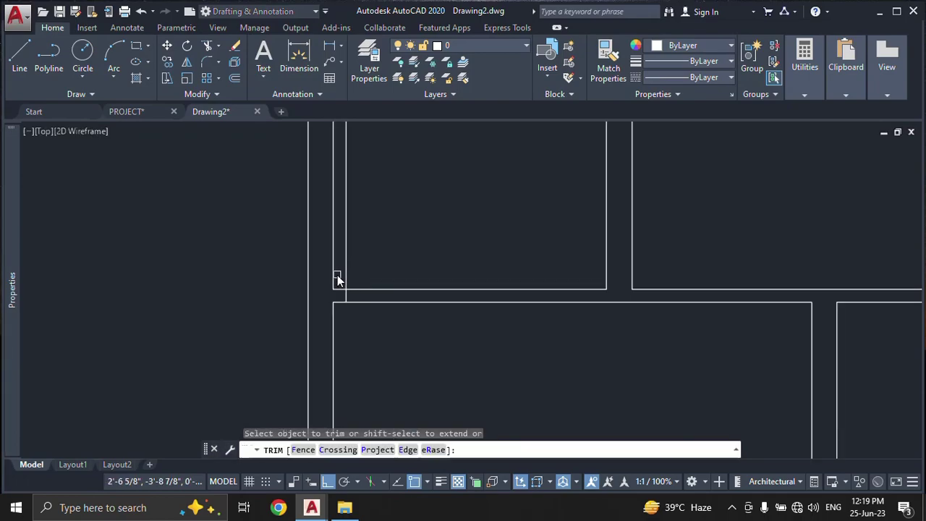
{"action": "left_click", "coordinate": [345, 276]}
{"action": "key", "text": "Escape"}
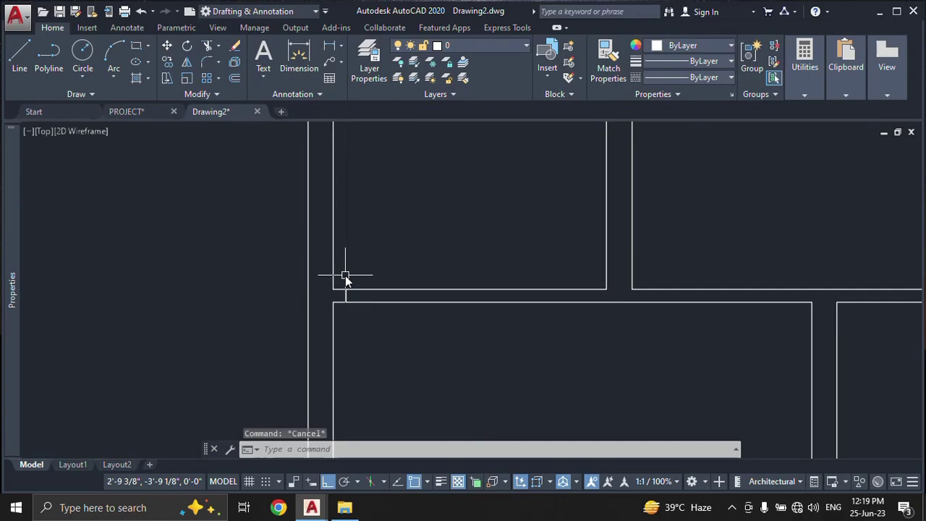
{"action": "type", "text": "O"}
{"action": "key", "text": "Return"}
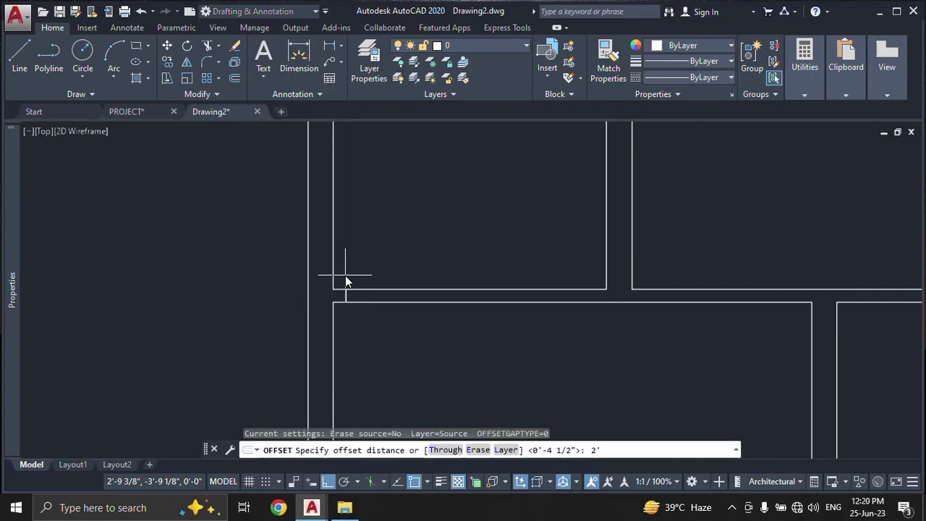
Step: Offset the short wall stub 2'6 to the right as the opening's second jamb
{"action": "type", "text": "6"}
{"action": "key", "text": "Return"}
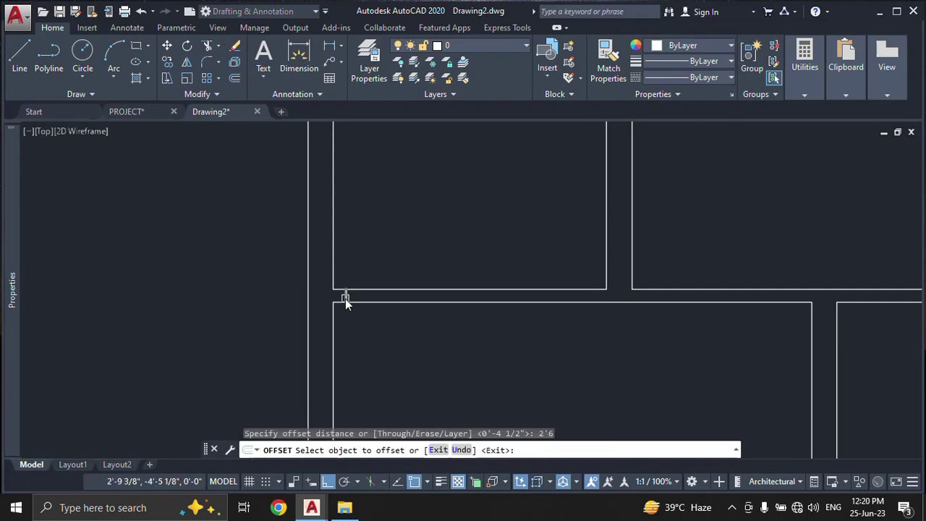
{"action": "left_click", "coordinate": [345, 298]}
{"action": "left_click", "coordinate": [466, 298]}
{"action": "key", "text": "Escape"}
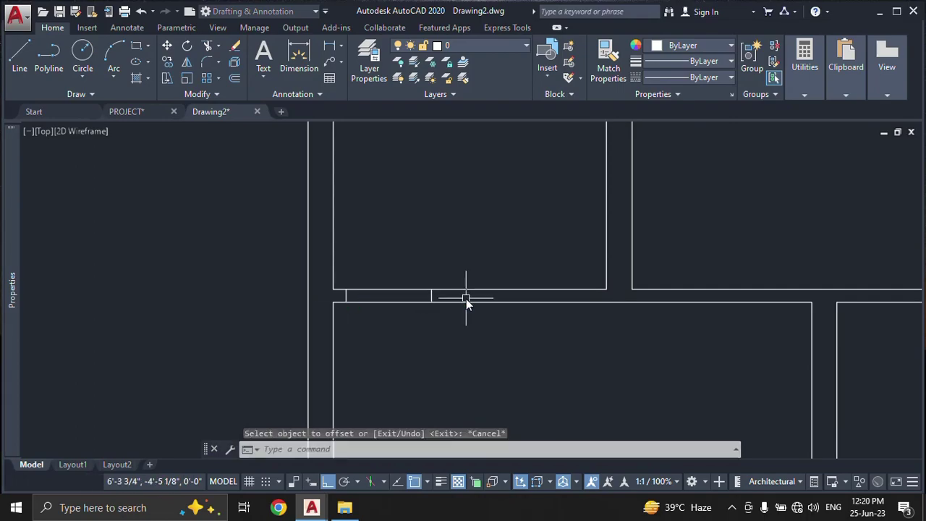
Step: Trim the wall lines out of the left door opening with a crossing window
{"action": "type", "text": "tr"}
{"action": "key", "text": "Return"}
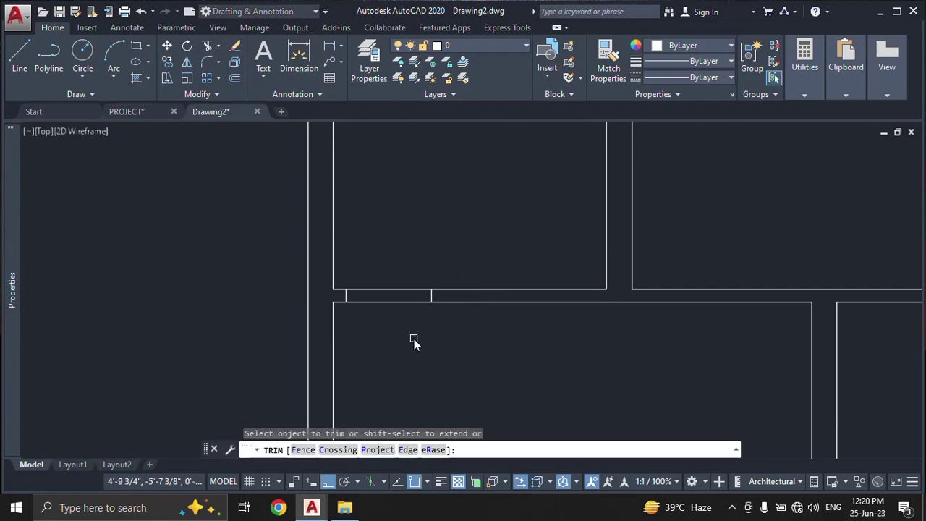
{"action": "left_click", "coordinate": [413, 338]}
{"action": "left_click", "coordinate": [389, 246]}
{"action": "scroll", "coordinate": [389, 246], "scroll_direction": "down", "scroll_amount": 5}
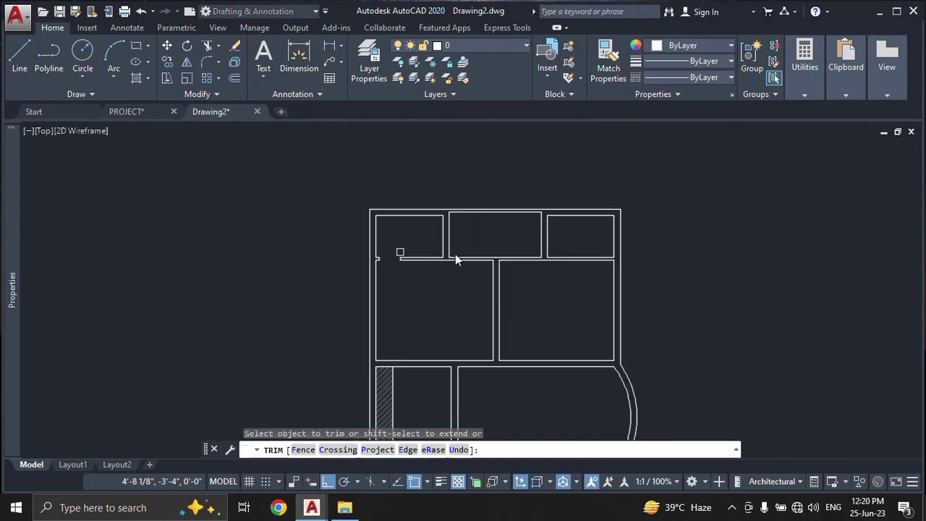
{"action": "scroll", "coordinate": [627, 268], "scroll_direction": "up", "scroll_amount": 2}
{"action": "scroll", "coordinate": [626, 267], "scroll_direction": "up", "scroll_amount": 4}
{"action": "key", "text": "Escape"}
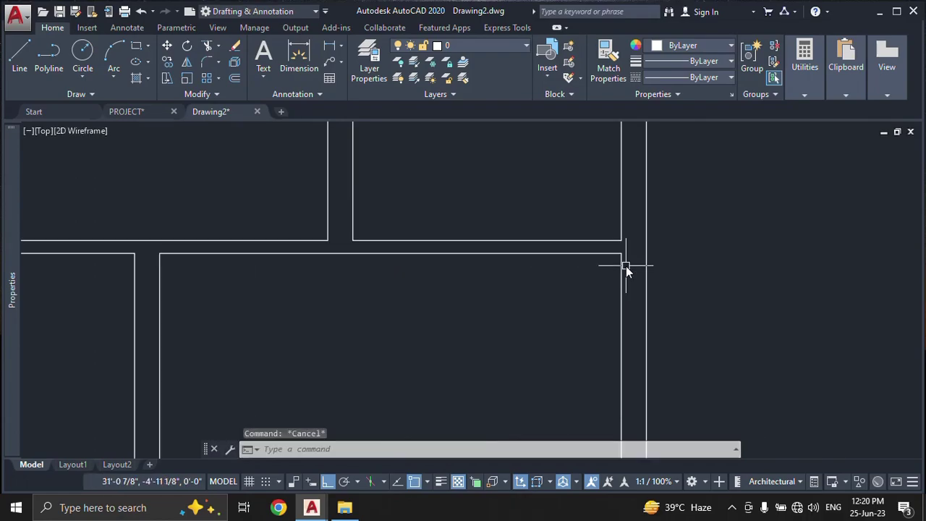
Step: Offset the right room's inner wall line 4.5 to the inside
{"action": "type", "text": "o"}
{"action": "key", "text": "Return"}
{"action": "type", "text": "4."}
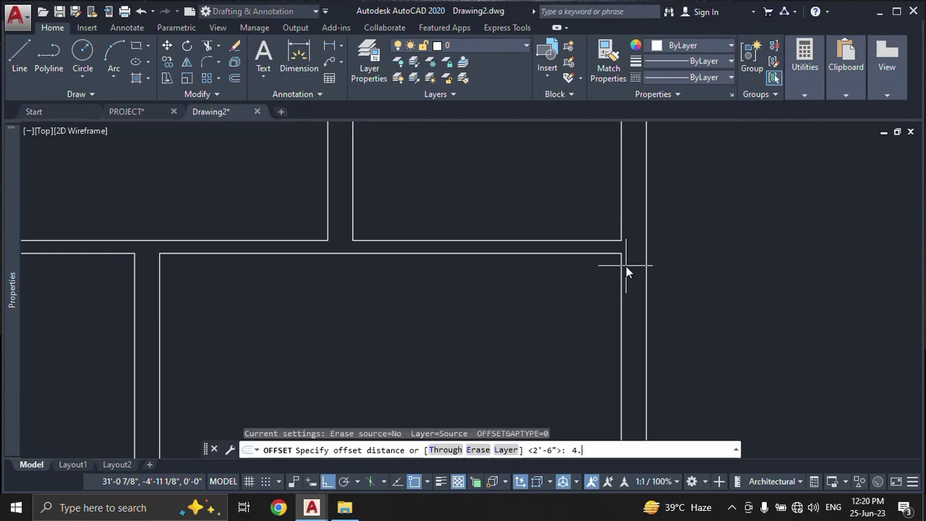
{"action": "type", "text": "5"}
{"action": "key", "text": "Return"}
{"action": "left_click", "coordinate": [618, 218]}
{"action": "left_click", "coordinate": [596, 217]}
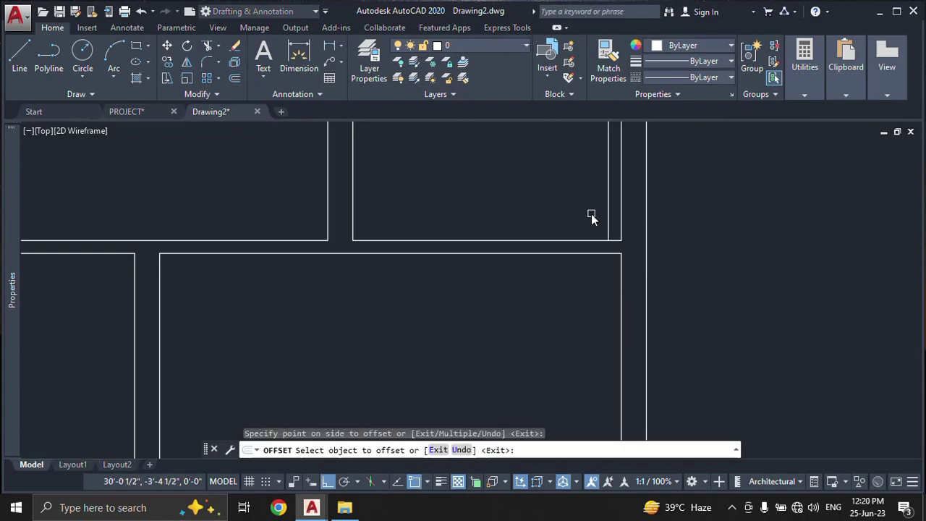
{"action": "key", "text": "Escape"}
{"action": "type", "text": "EX"}
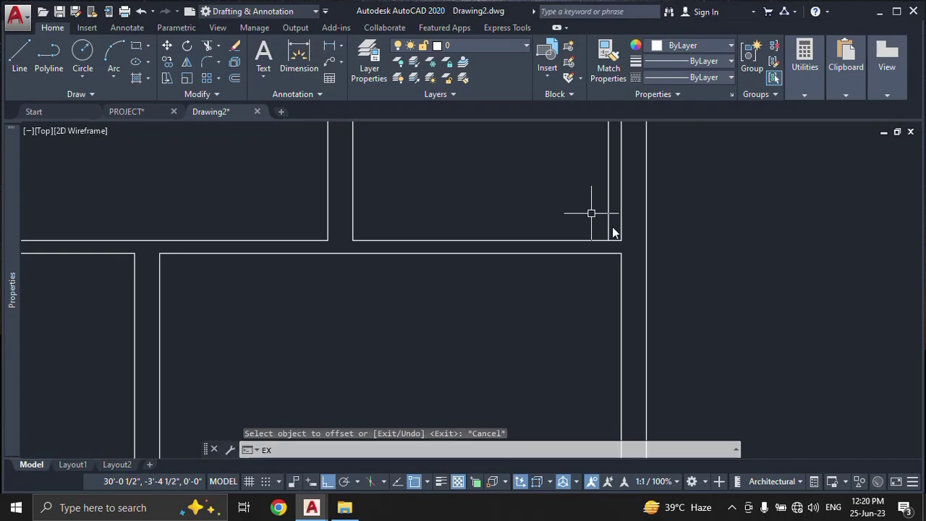
Step: Extend the new line down to the lower room and trim it back above the wall
{"action": "key", "text": "Return"}
{"action": "left_click", "coordinate": [610, 227]}
{"action": "key", "text": "Escape"}
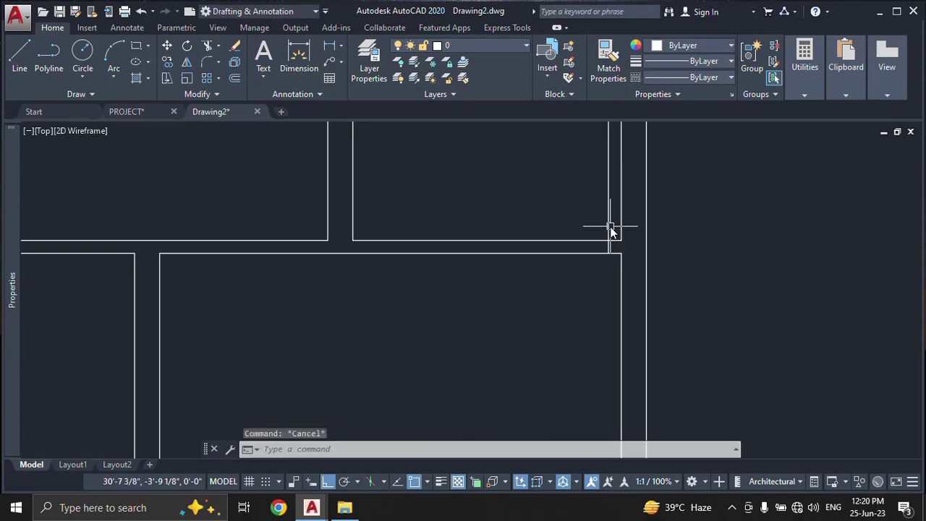
{"action": "type", "text": "tr"}
{"action": "key", "text": "Return"}
{"action": "key", "text": "Escape"}
{"action": "type", "text": "tr"}
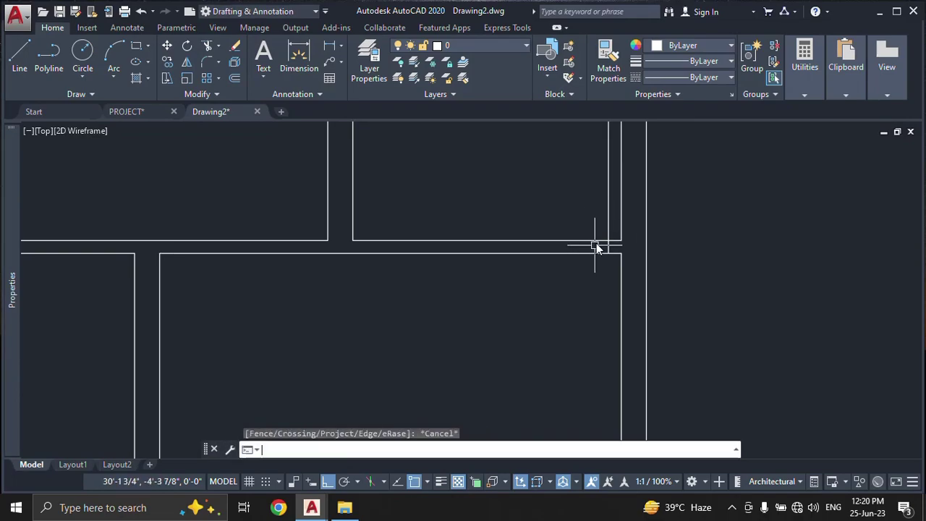
{"action": "key", "text": "Return"}
{"action": "left_click", "coordinate": [604, 224]}
{"action": "key", "text": "Return"}
{"action": "left_click", "coordinate": [605, 224]}
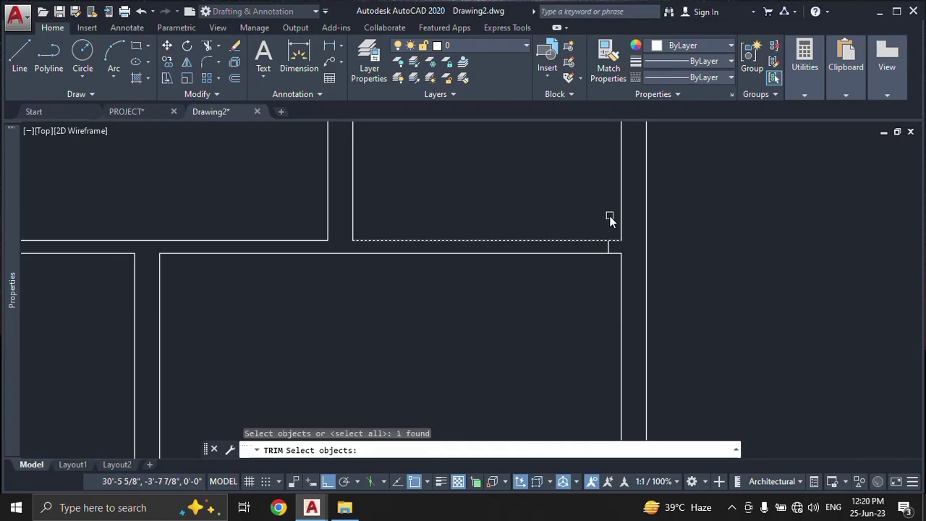
{"action": "key", "text": "Escape"}
Step: Offset the new jamb line 2'6 to the left
{"action": "type", "text": "o"}
{"action": "key", "text": "Return"}
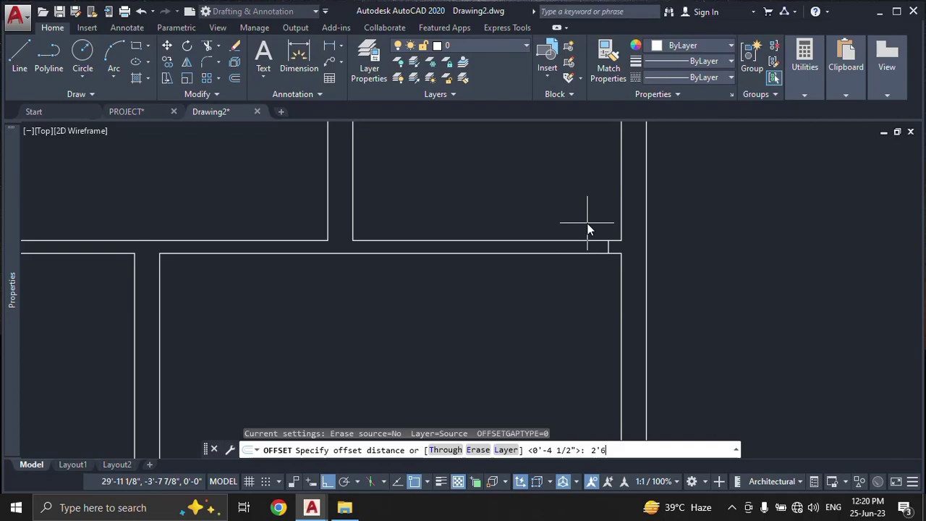
{"action": "key", "text": "Return"}
{"action": "scroll", "coordinate": [609, 252], "scroll_direction": "up", "scroll_amount": 2}
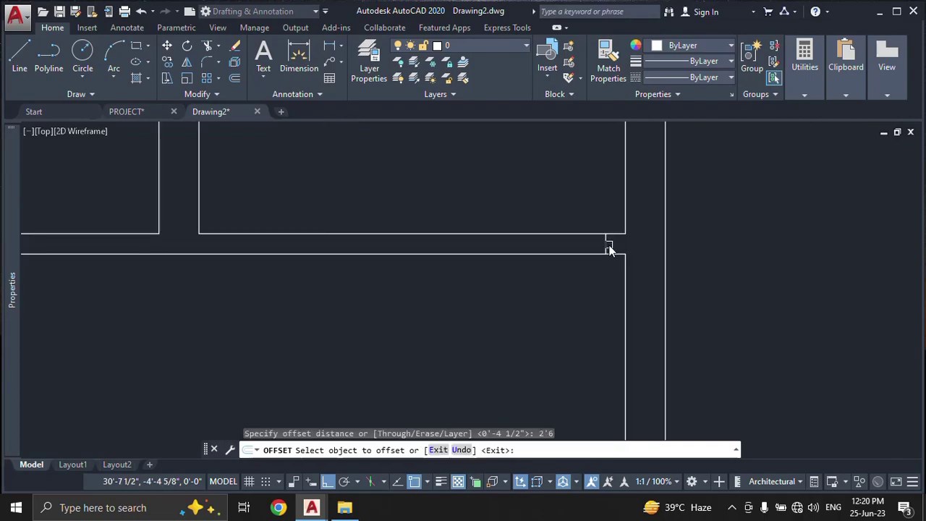
{"action": "left_click", "coordinate": [609, 250]}
{"action": "left_click", "coordinate": [548, 246]}
{"action": "key", "text": "Escape"}
Step: Trim the wall lines out of the right door opening
{"action": "type", "text": "t"}
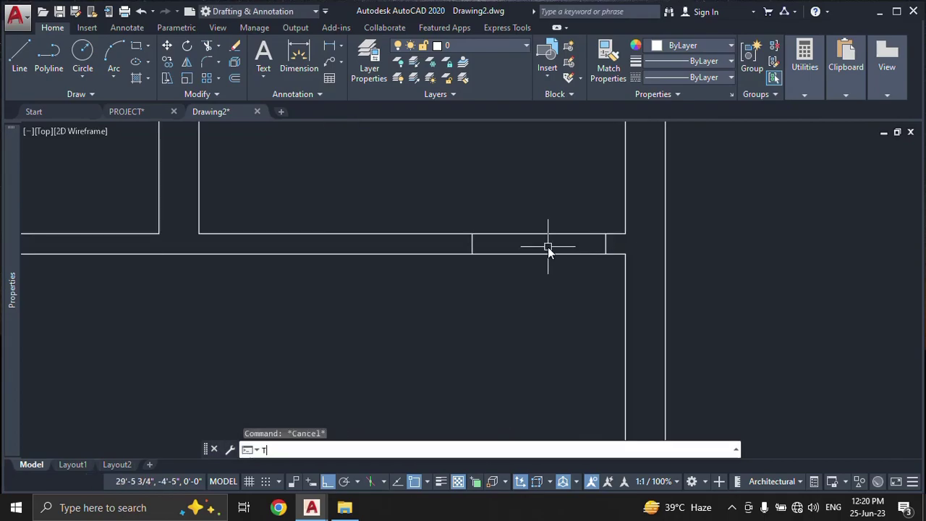
{"action": "type", "text": "r"}
{"action": "key", "text": "Return"}
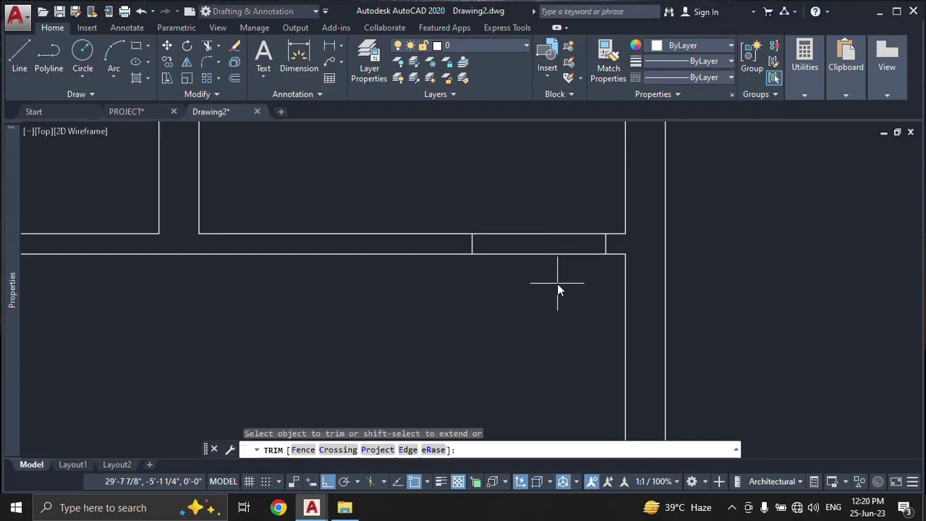
{"action": "left_click", "coordinate": [557, 283]}
{"action": "left_click", "coordinate": [532, 216]}
{"action": "scroll", "coordinate": [530, 213], "scroll_direction": "down", "scroll_amount": 3}
Step: Pan to the kitchen area and attempt a line from 4.5, then cancel it
{"action": "middle_click_drag", "start_coordinate": [503, 261], "coordinate": [572, 170]}
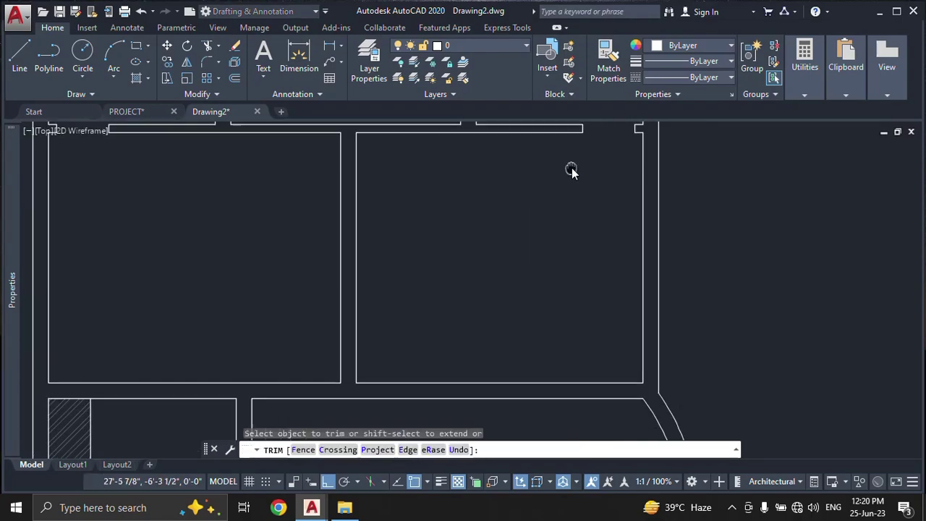
{"action": "scroll", "coordinate": [523, 239], "scroll_direction": "down", "scroll_amount": 2}
{"action": "key", "text": "Escape"}
{"action": "scroll", "coordinate": [480, 285], "scroll_direction": "up", "scroll_amount": 2}
{"action": "middle_click_drag", "start_coordinate": [453, 300], "coordinate": [530, 224]}
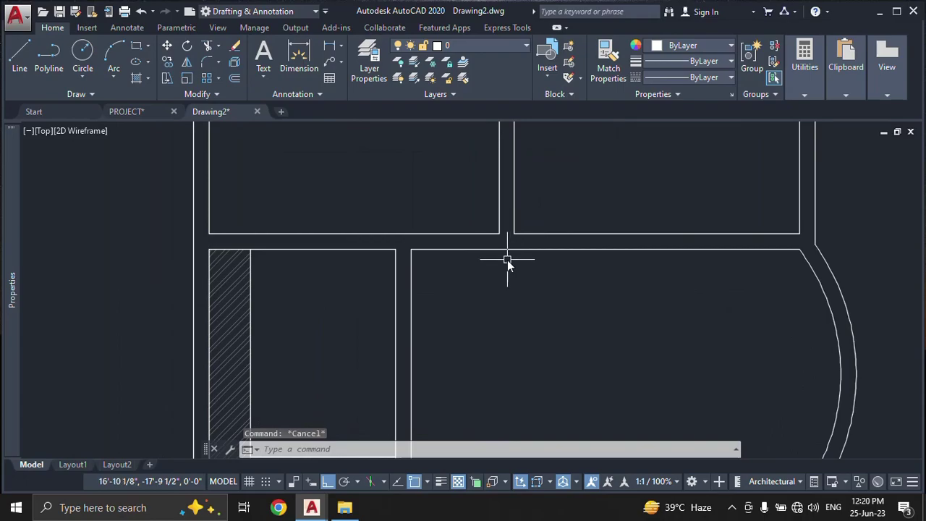
{"action": "type", "text": "l"}
{"action": "key", "text": "Return"}
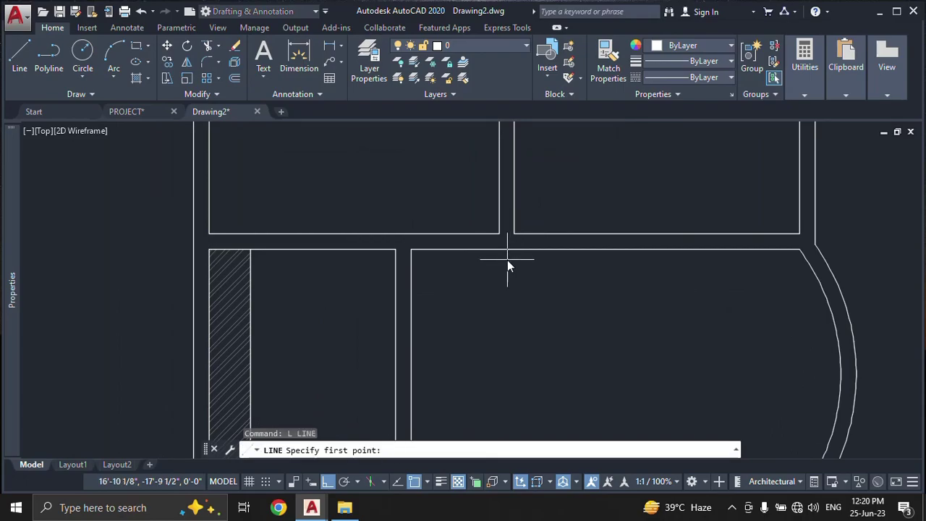
{"action": "key", "text": "Return"}
{"action": "type", "text": "4."}
{"action": "type", "text": "5"}
{"action": "key", "text": "Return"}
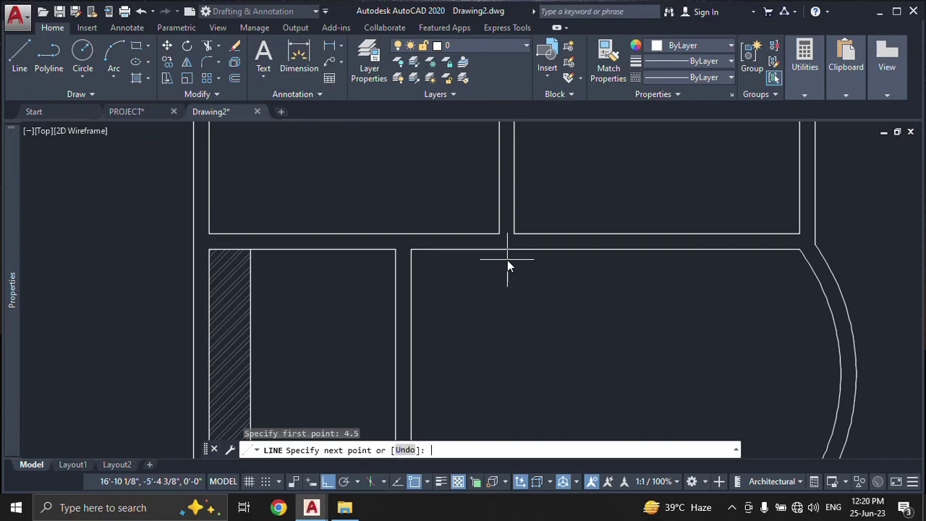
{"action": "key", "text": "Escape"}
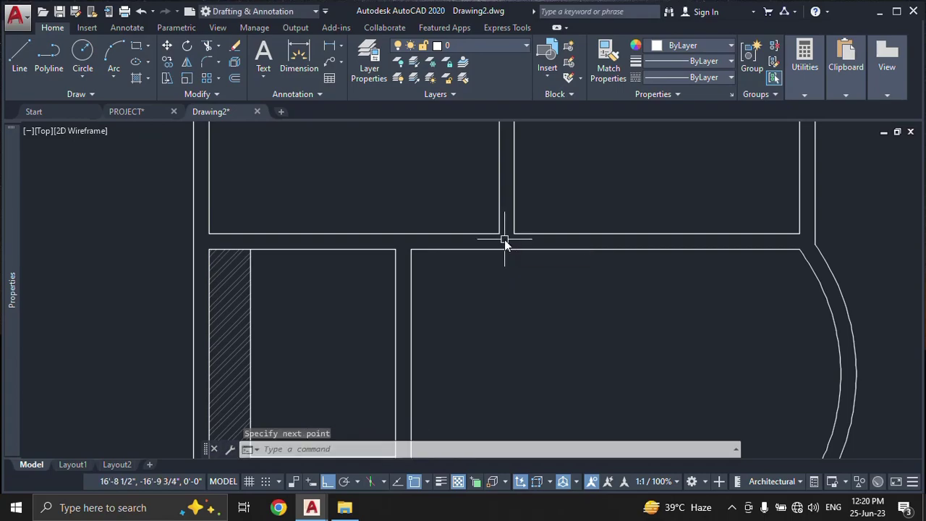
Step: Offset the partition's left face 4.5 leftward and its right face 4.5 rightward
{"action": "type", "text": "0"}
{"action": "key", "text": "Return"}
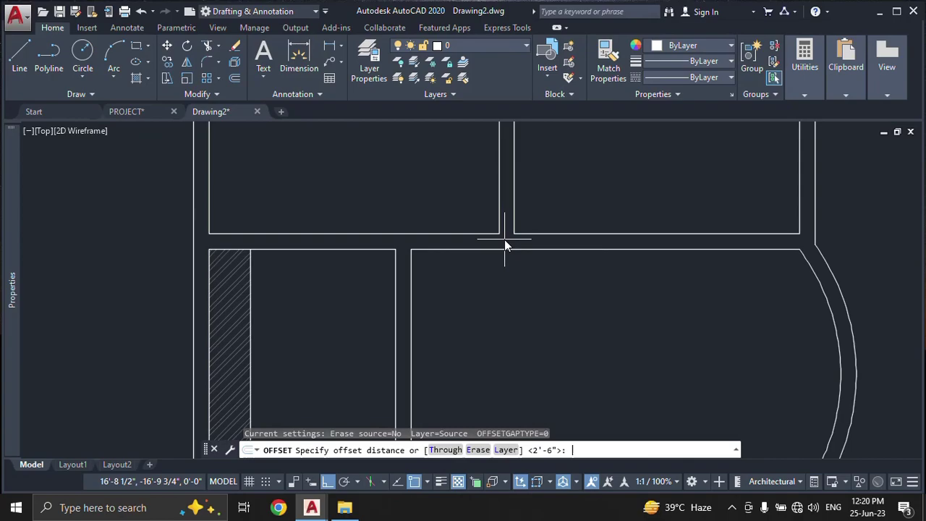
{"action": "type", "text": "4.5"}
{"action": "key", "text": "Return"}
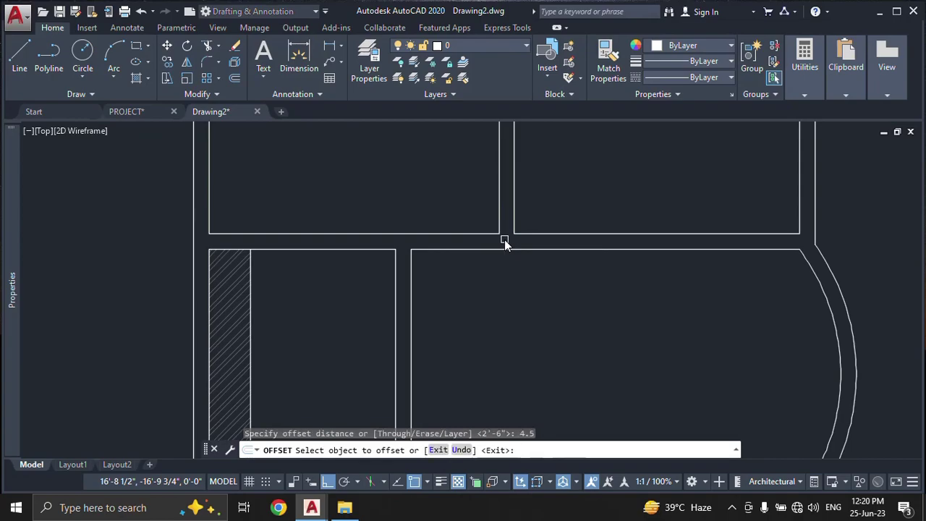
{"action": "left_click", "coordinate": [498, 215]}
{"action": "left_click", "coordinate": [476, 208]}
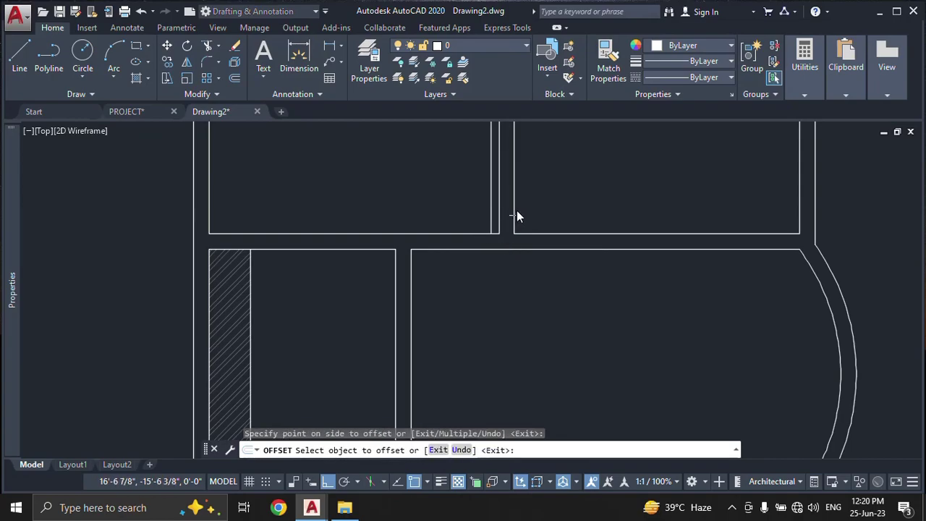
{"action": "left_click", "coordinate": [514, 208]}
{"action": "left_click", "coordinate": [543, 211]}
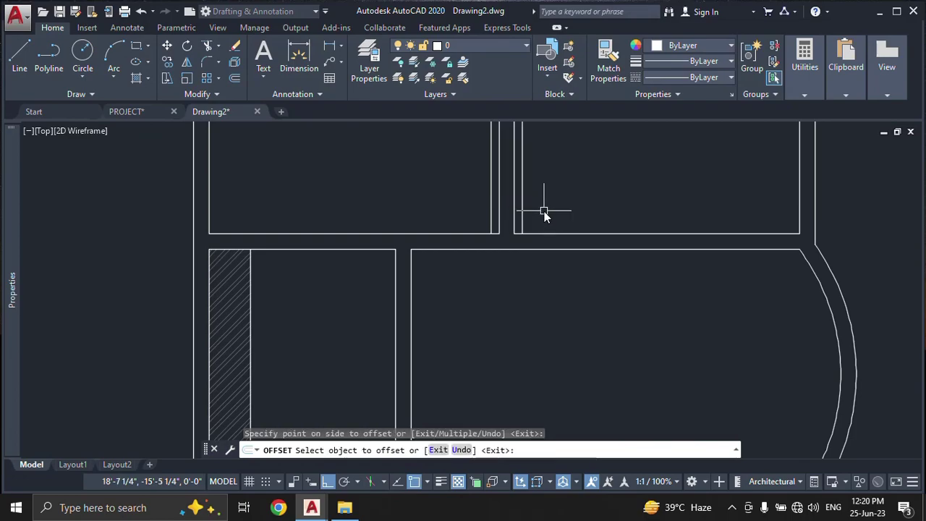
{"action": "key", "text": "Escape"}
{"action": "type", "text": "ex"}
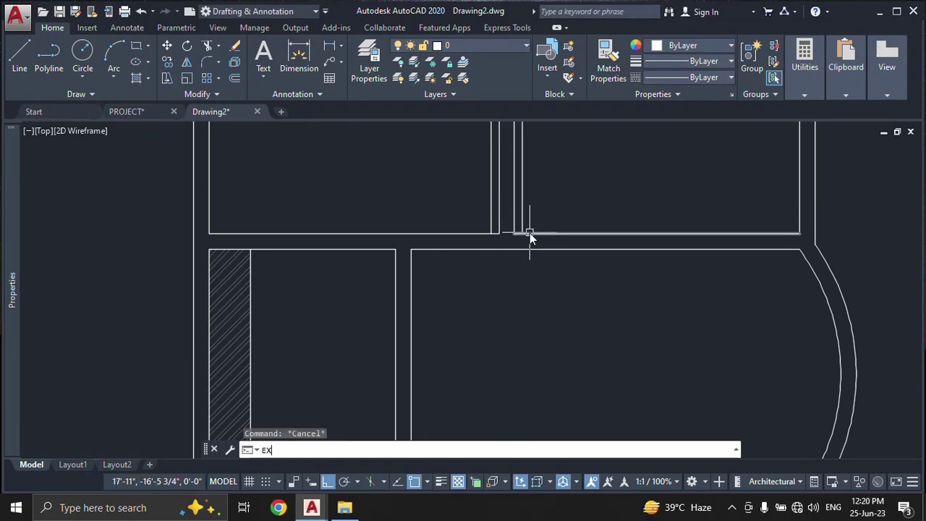
{"action": "key", "text": "Return"}
{"action": "scroll", "coordinate": [528, 226], "scroll_direction": "up", "scroll_amount": 4}
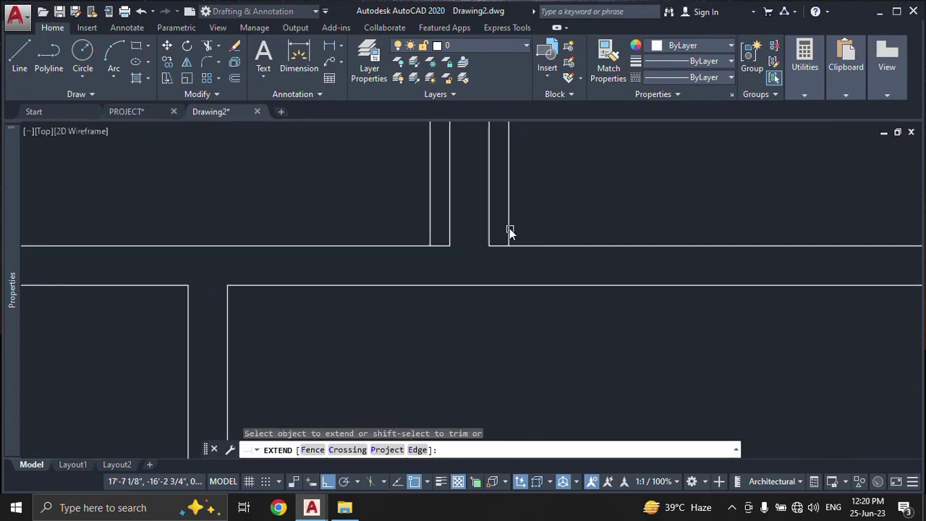
Step: Extend both new lines down to the lower wall and trim their tops above it
{"action": "left_click", "coordinate": [509, 228]}
{"action": "left_click", "coordinate": [428, 229]}
{"action": "key", "text": "Escape"}
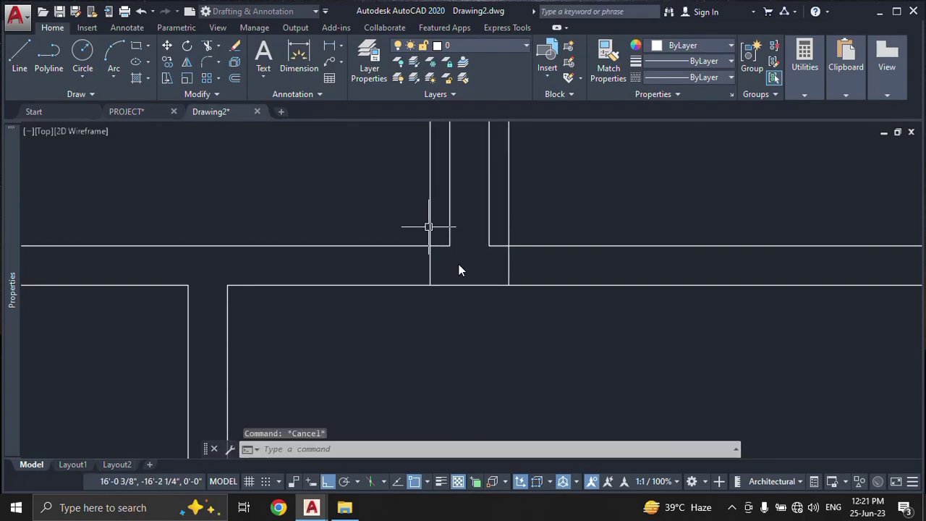
{"action": "type", "text": "TR"}
{"action": "key", "text": "Return"}
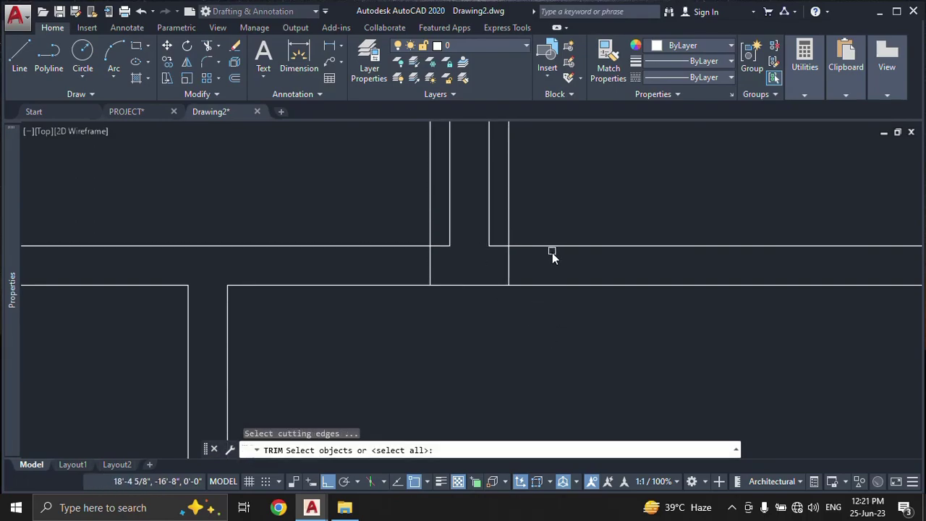
{"action": "left_click", "coordinate": [552, 246]}
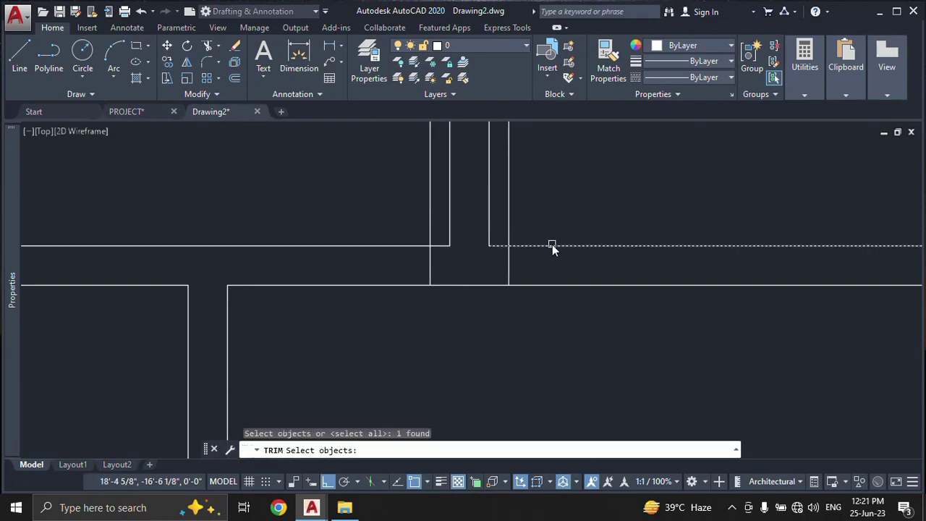
{"action": "left_click", "coordinate": [409, 245]}
{"action": "key", "text": "Return"}
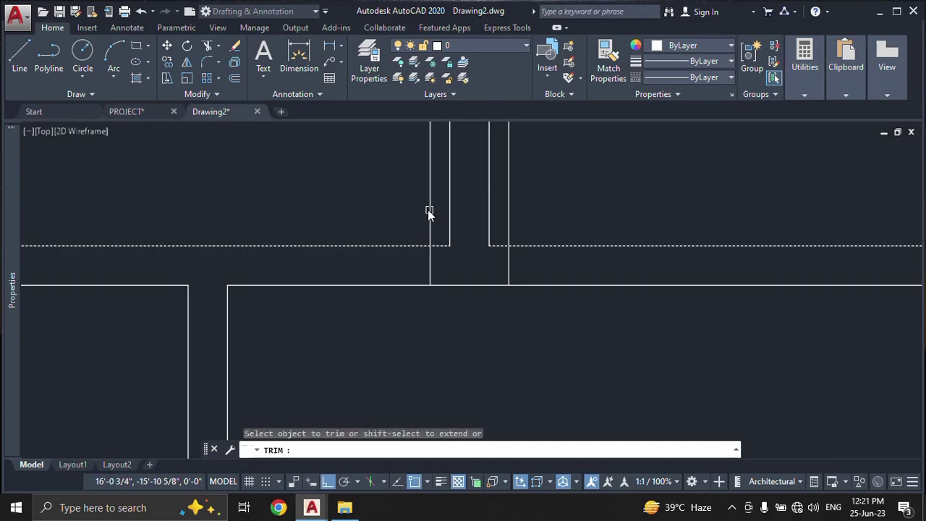
{"action": "left_click", "coordinate": [430, 213]}
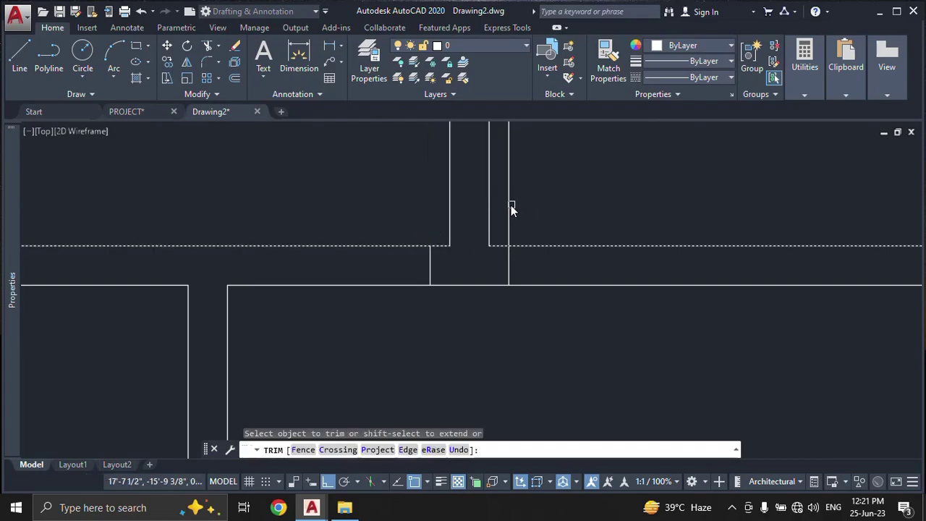
{"action": "left_click", "coordinate": [509, 206]}
{"action": "key", "text": "Escape"}
Step: Offset the right pier line 3'-6" right and the left one 3'-6" left
{"action": "type", "text": "o"}
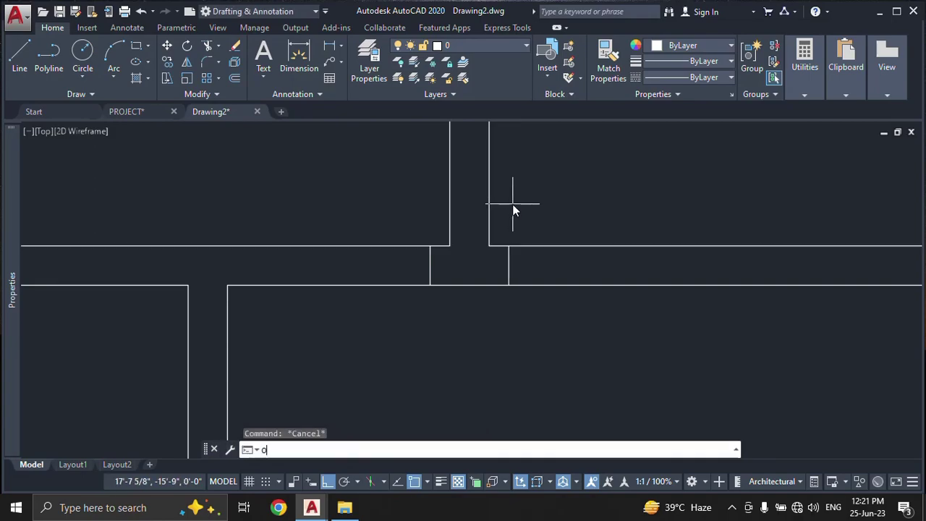
{"action": "key", "text": "Return"}
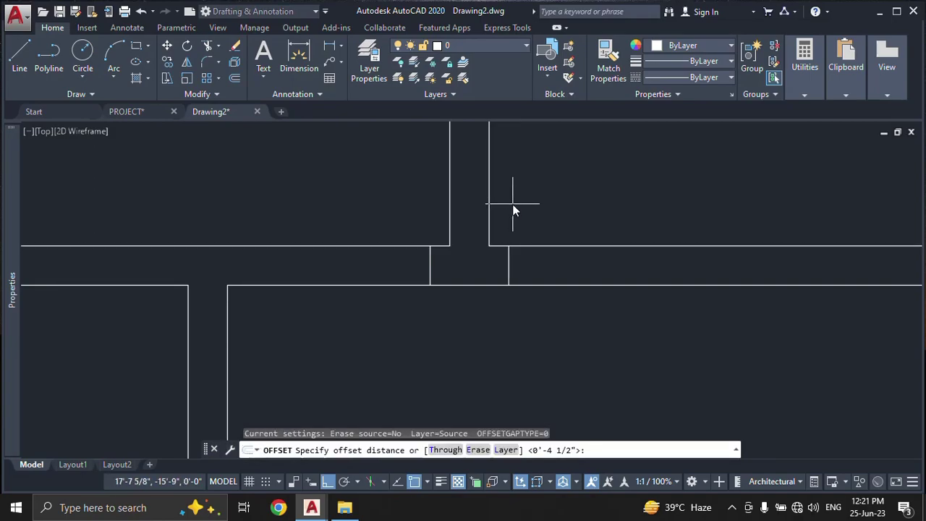
{"action": "type", "text": "3'"}
{"action": "key", "text": "Return"}
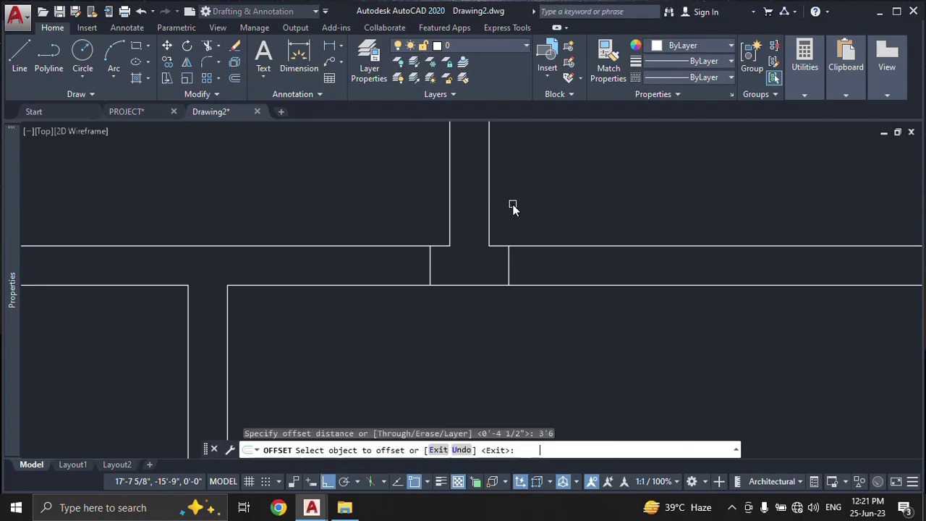
{"action": "left_click", "coordinate": [508, 272]}
{"action": "left_click", "coordinate": [583, 282]}
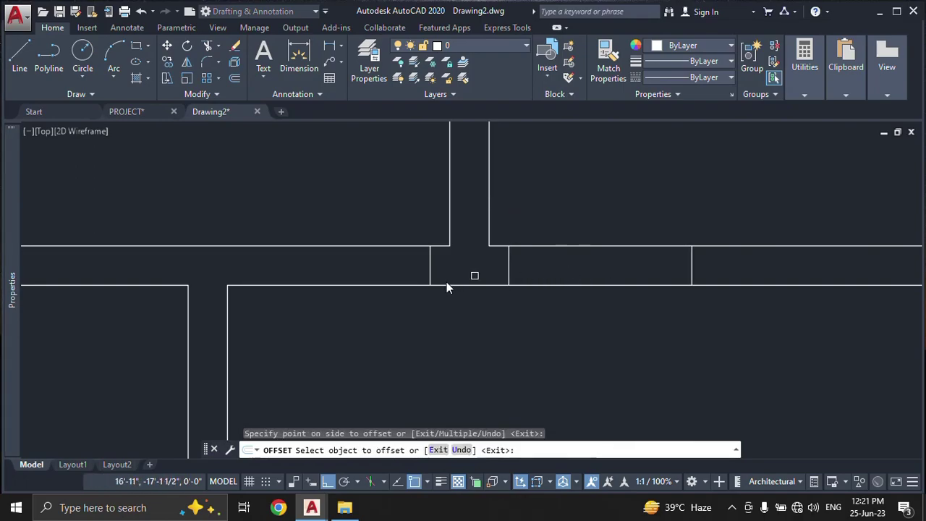
{"action": "left_click", "coordinate": [429, 267]}
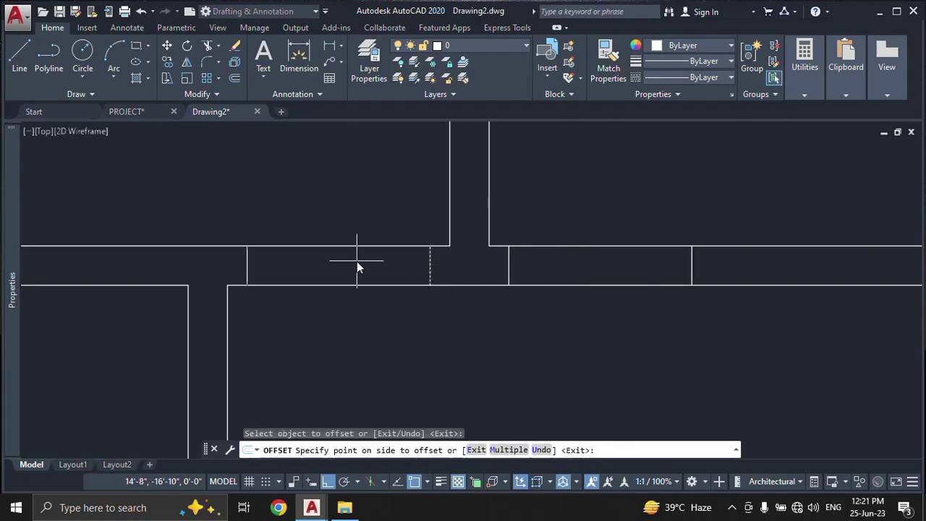
{"action": "left_click", "coordinate": [362, 263]}
{"action": "key", "text": "Escape"}
{"action": "type", "text": "T"}
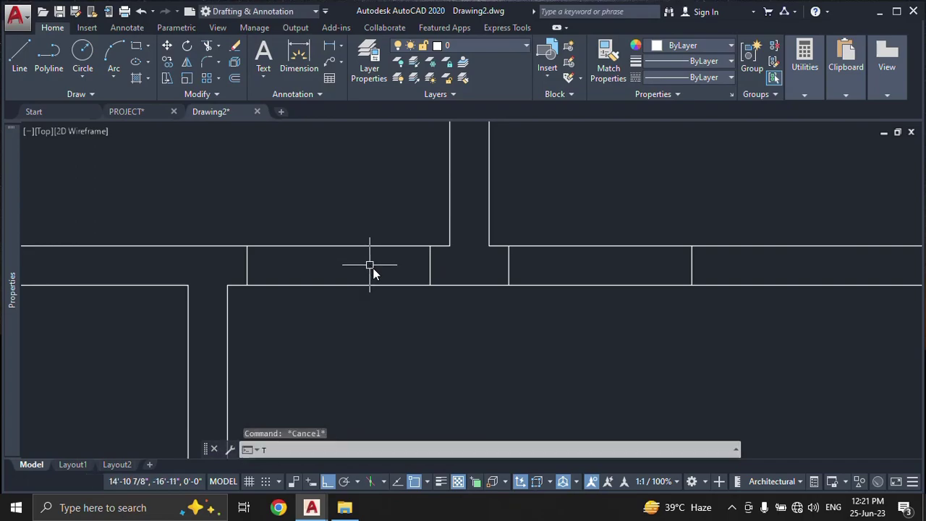
Step: Trim the wall lines out of both 3'-6" openings with crossing windows
{"action": "type", "text": "tr"}
{"action": "key", "text": "Return"}
{"action": "key", "text": "Return"}
{"action": "left_click", "coordinate": [384, 336]}
{"action": "left_click", "coordinate": [350, 232]}
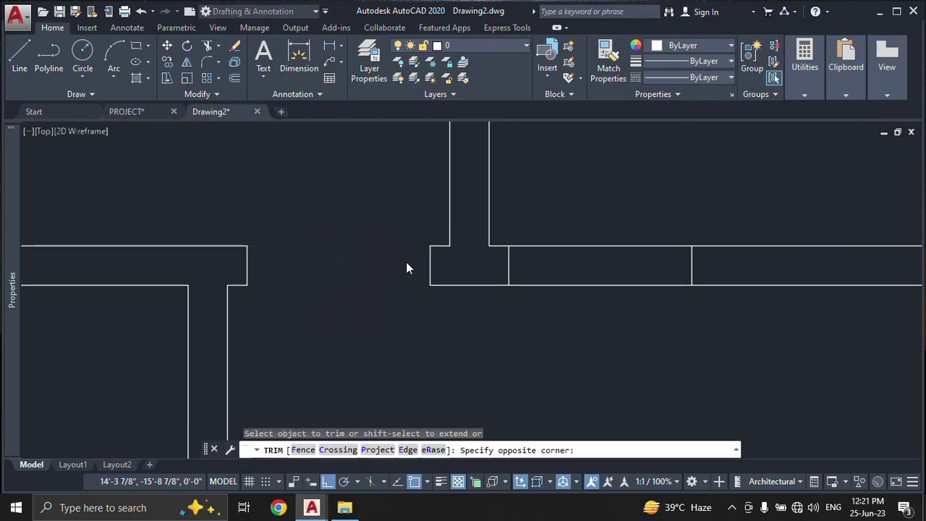
{"action": "left_click", "coordinate": [625, 326]}
{"action": "left_click", "coordinate": [562, 234]}
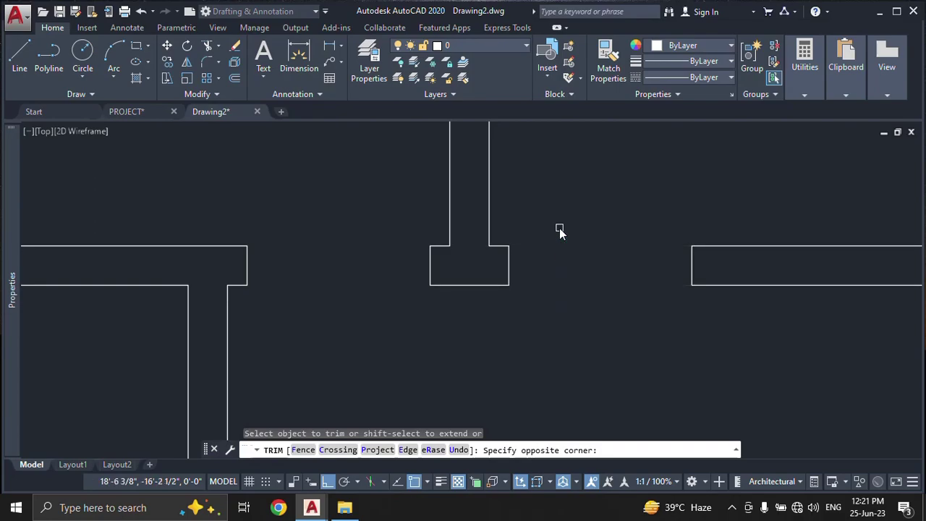
{"action": "scroll", "coordinate": [561, 272], "scroll_direction": "down", "scroll_amount": 1}
{"action": "key", "text": "Escape"}
{"action": "middle_click_drag", "start_coordinate": [488, 305], "coordinate": [611, 231]}
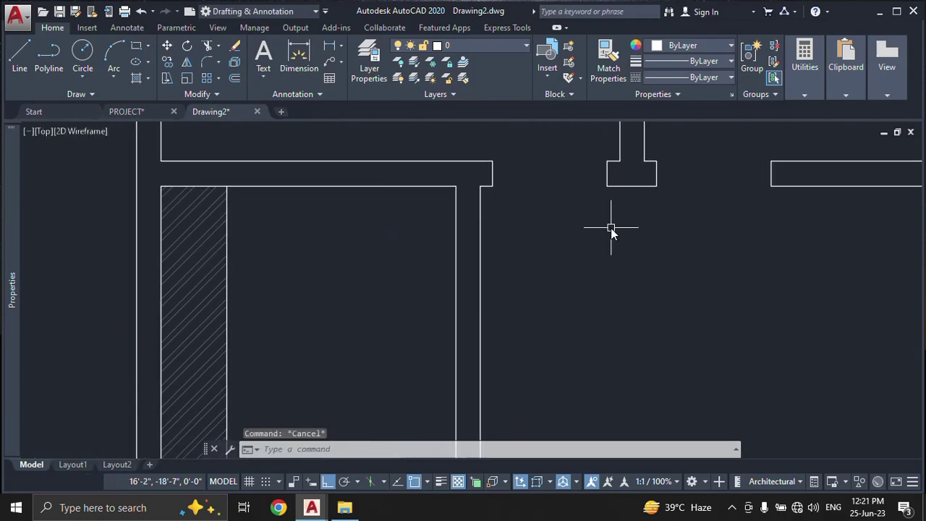
Step: Offset the kitchen room's top wall line 4.5 downward
{"action": "type", "text": "o"}
{"action": "key", "text": "Return"}
{"action": "type", "text": "4."}
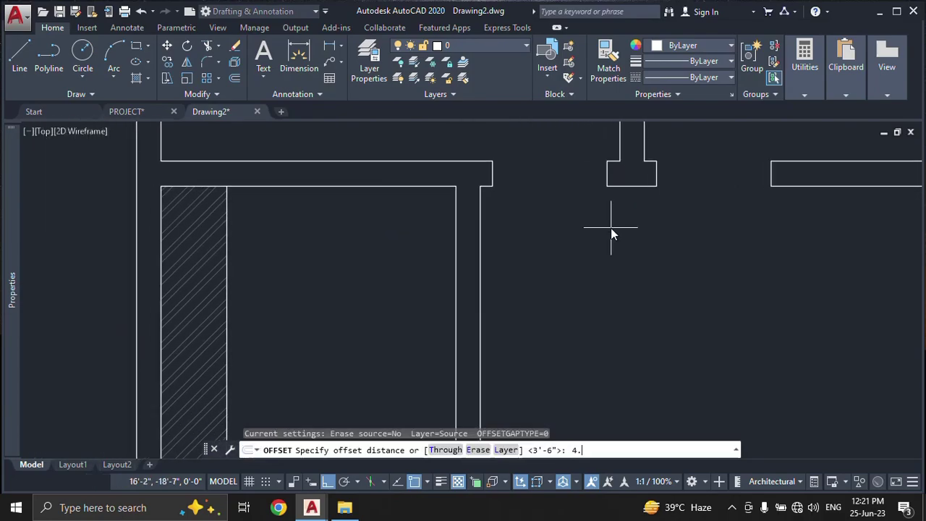
{"action": "type", "text": "5"}
{"action": "key", "text": "Return"}
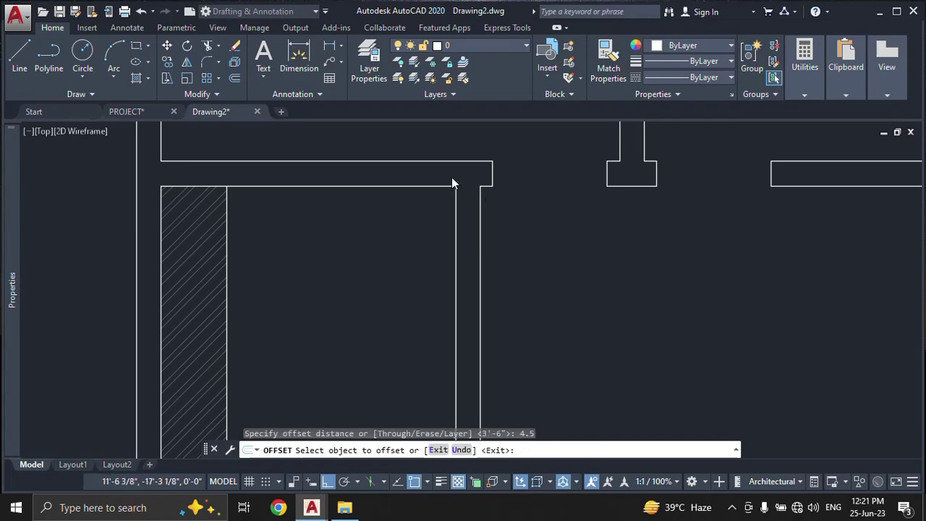
{"action": "left_click", "coordinate": [442, 186]}
{"action": "left_click", "coordinate": [436, 227]}
{"action": "key", "text": "Escape"}
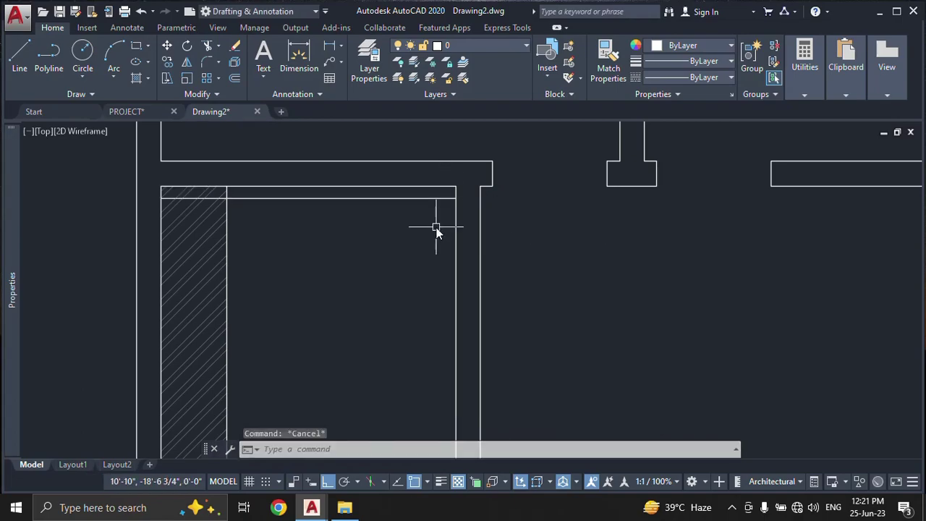
Step: Extend the new kitchen line to the right wall
{"action": "type", "text": "ex"}
{"action": "key", "text": "Return"}
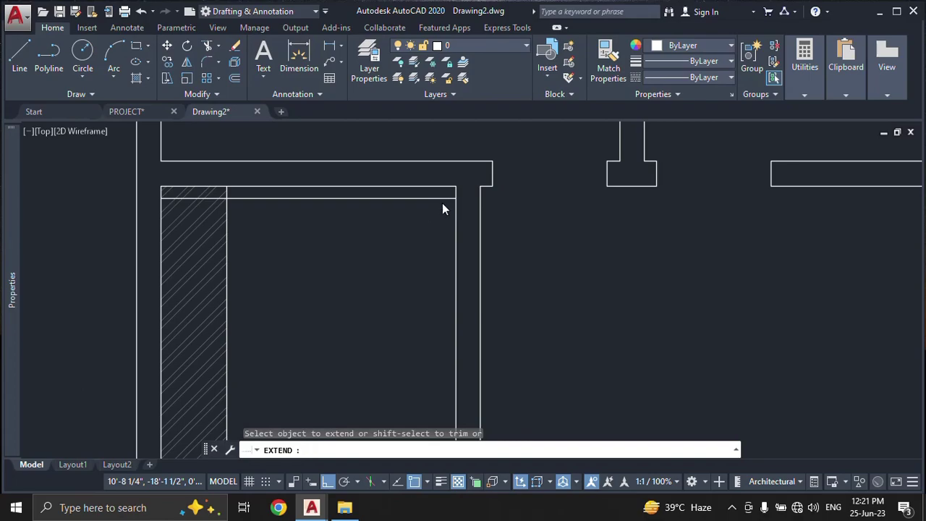
{"action": "key", "text": "Escape"}
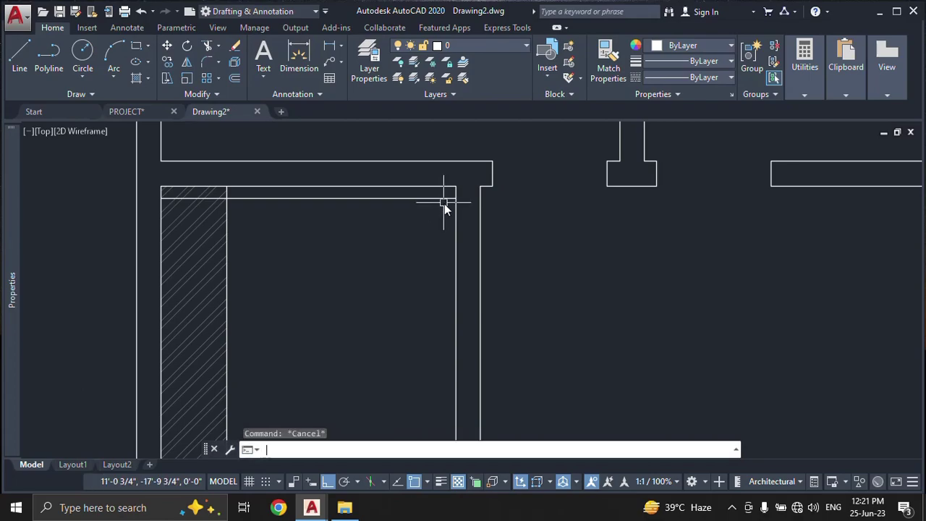
{"action": "key", "text": "Return"}
{"action": "left_click", "coordinate": [446, 201]}
{"action": "key", "text": "Escape"}
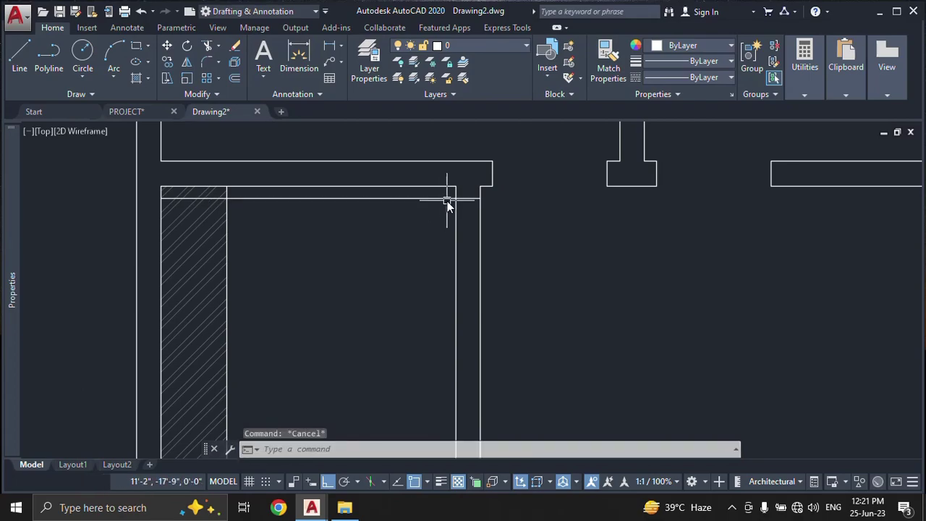
Step: Trim the kitchen's right wall line below the new line, then undo that mistaken trim
{"action": "type", "text": "t"}
{"action": "key", "text": "Return"}
{"action": "key", "text": "Return"}
{"action": "left_click", "coordinate": [457, 217]}
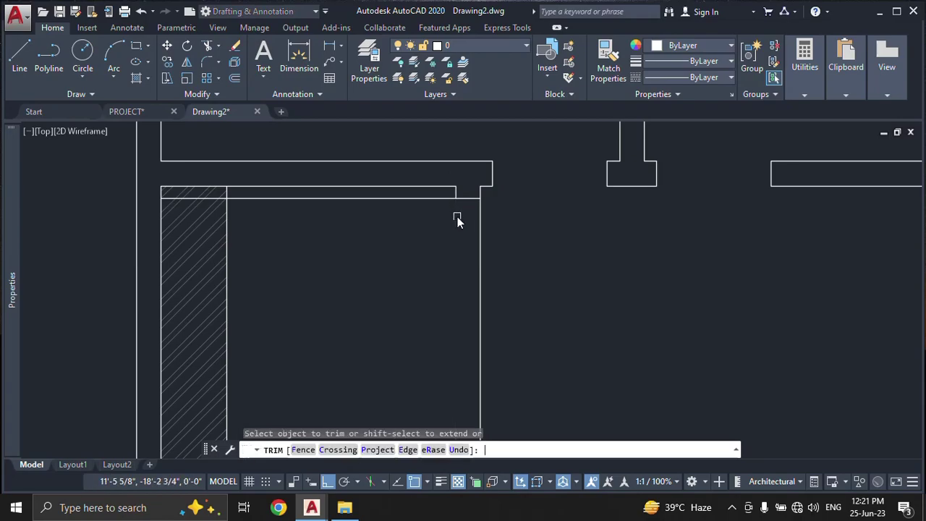
{"action": "key", "text": "Return"}
{"action": "type", "text": "u"}
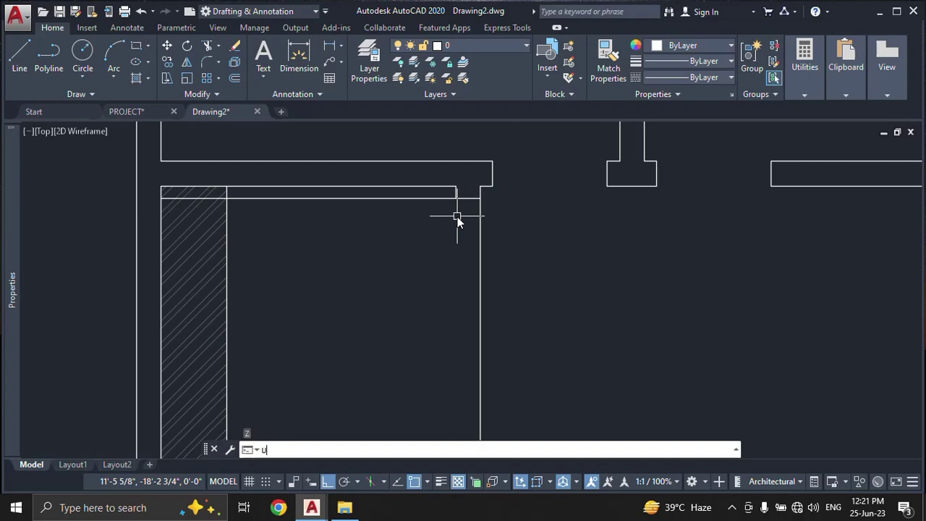
{"action": "key", "text": "Return"}
{"action": "type", "text": "Y"}
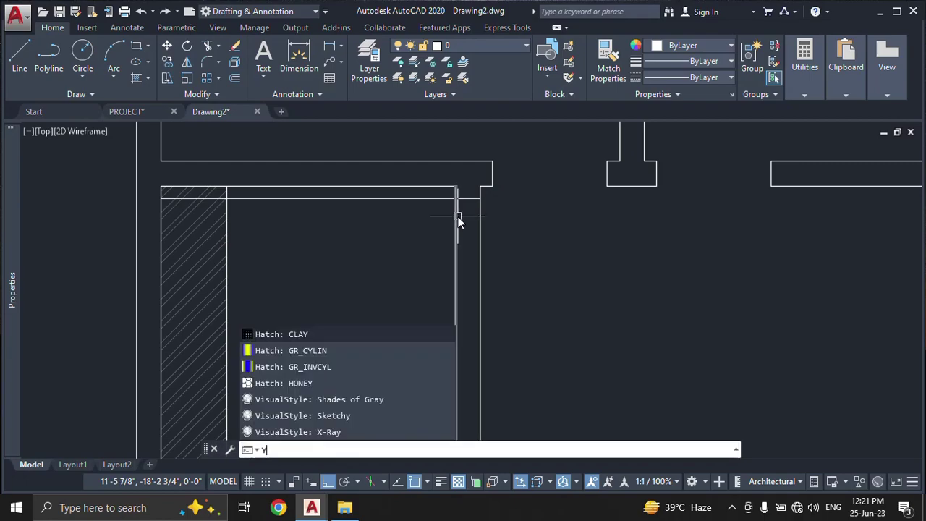
{"action": "key", "text": "BackSpace"}
Step: Trim the horizontal line back to the vertical wall edge
{"action": "type", "text": "TR"}
{"action": "key", "text": "Return"}
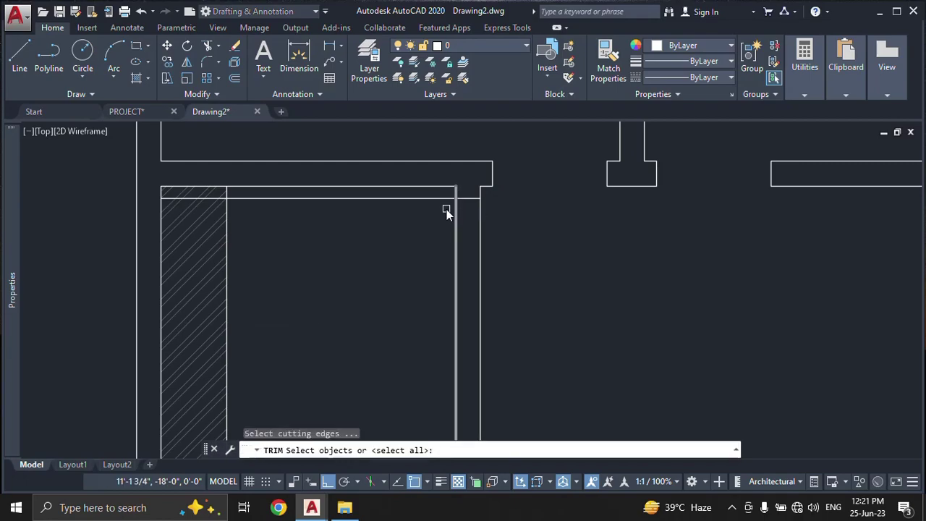
{"action": "left_click", "coordinate": [455, 212]}
{"action": "key", "text": "Return"}
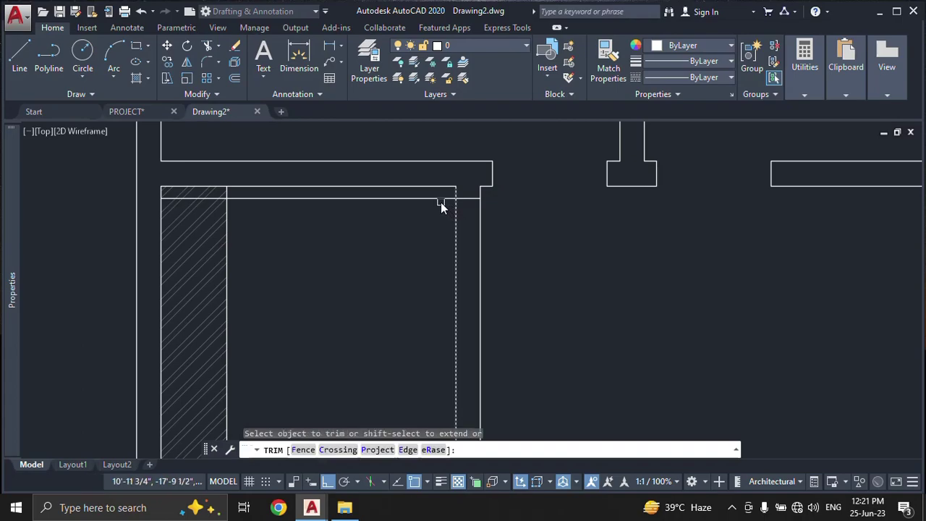
{"action": "left_click", "coordinate": [440, 199]}
{"action": "key", "text": "Escape"}
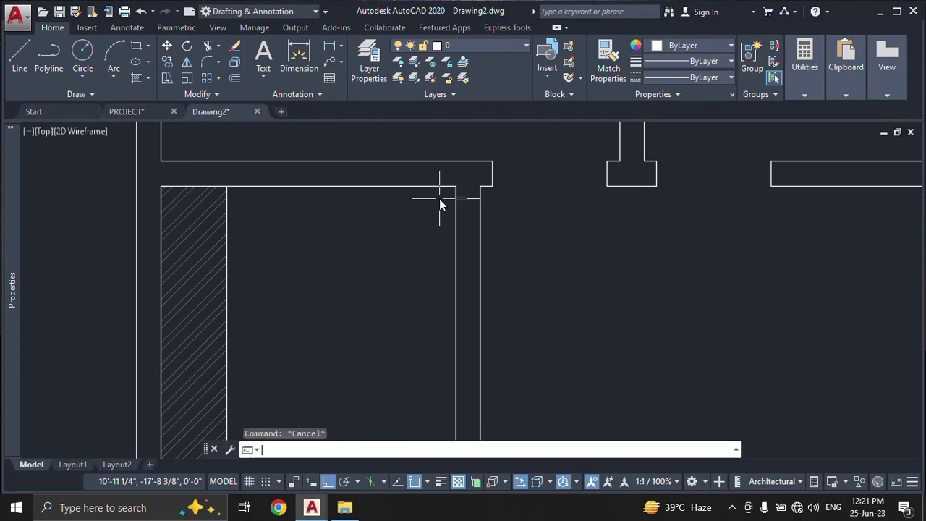
{"action": "type", "text": "o"}
Step: Offset the short horizontal wall line 3' down to mark the door opening edge
{"action": "key", "text": "Return"}
{"action": "type", "text": "3'"}
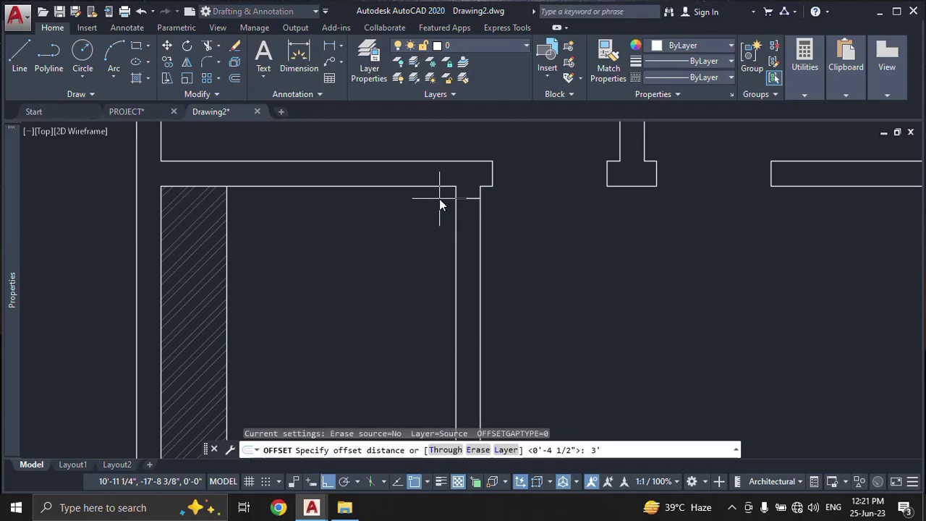
{"action": "key", "text": "Return"}
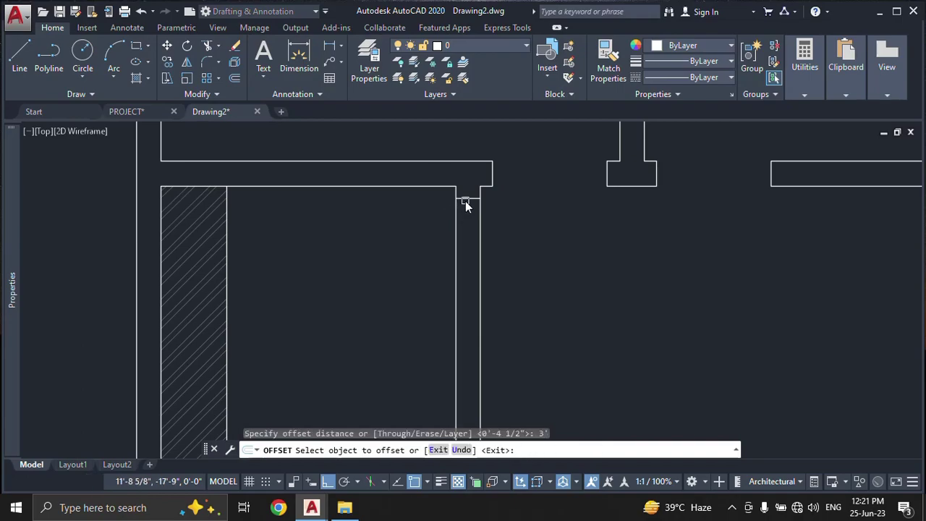
{"action": "left_click", "coordinate": [465, 199]}
{"action": "left_click", "coordinate": [457, 283]}
Step: Pan and zoom to the wall junction below the kitchen
{"action": "key", "text": "Escape"}
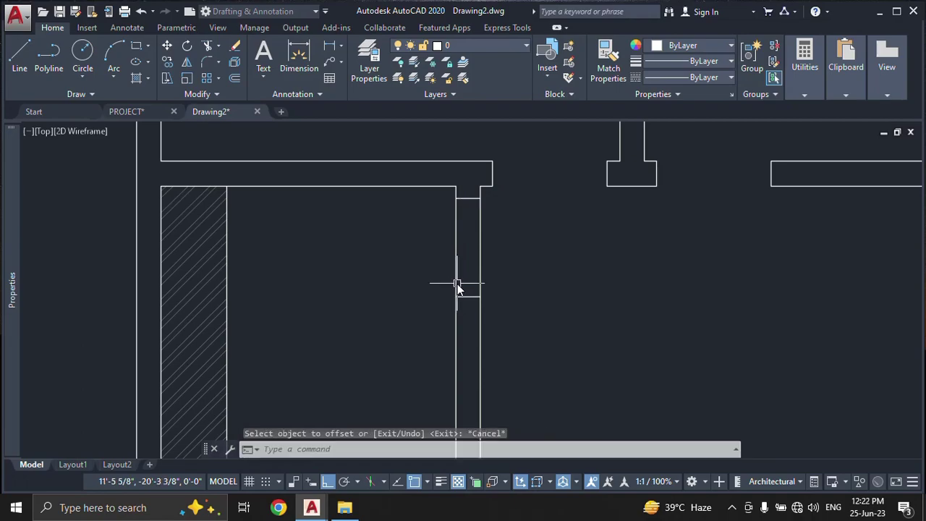
{"action": "scroll", "coordinate": [457, 283], "scroll_direction": "down", "scroll_amount": 4}
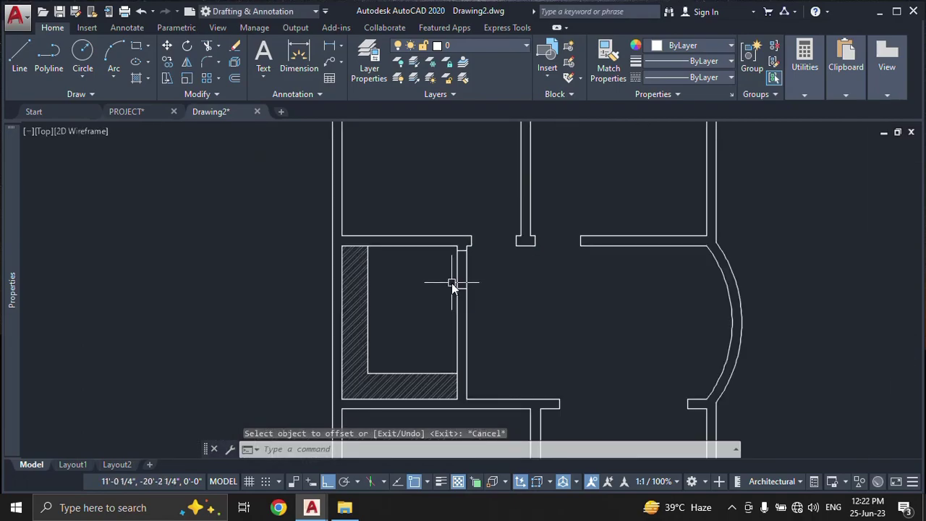
{"action": "middle_click_drag", "start_coordinate": [452, 284], "coordinate": [428, 169]}
{"action": "scroll", "coordinate": [432, 230], "scroll_direction": "down", "scroll_amount": 3}
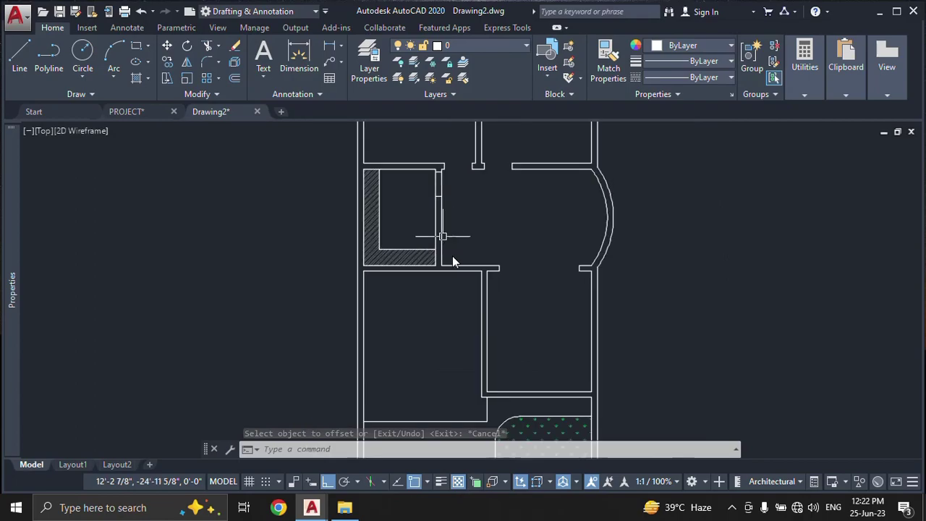
{"action": "middle_click_drag", "start_coordinate": [484, 286], "coordinate": [512, 234]}
{"action": "scroll", "coordinate": [484, 207], "scroll_direction": "up", "scroll_amount": 4}
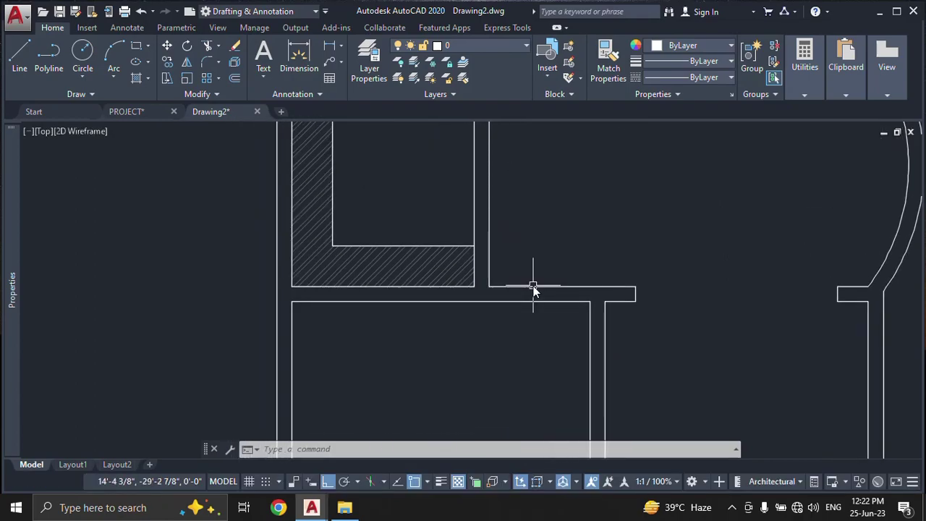
Step: Offset the vertical wall line 4.5 to the right
{"action": "type", "text": "o"}
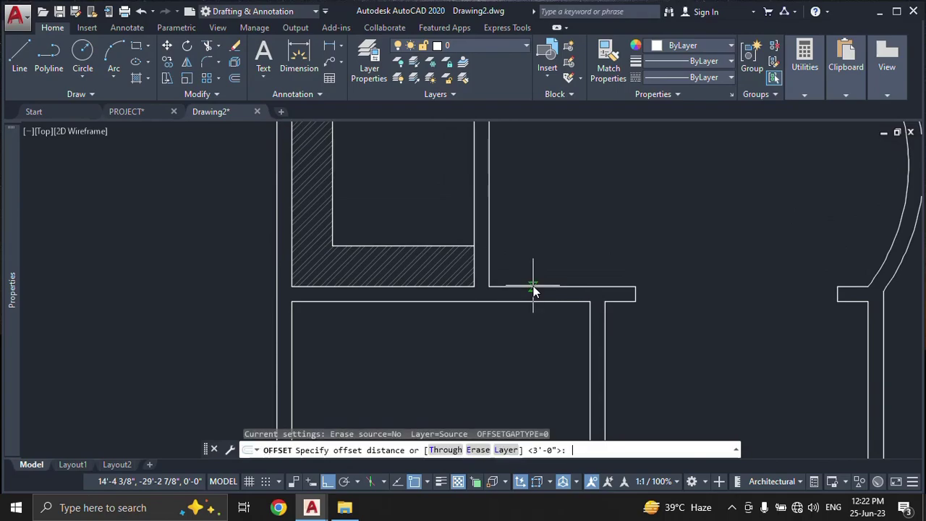
{"action": "type", "text": "4.5"}
{"action": "scroll", "coordinate": [506, 289], "scroll_direction": "up", "scroll_amount": 2}
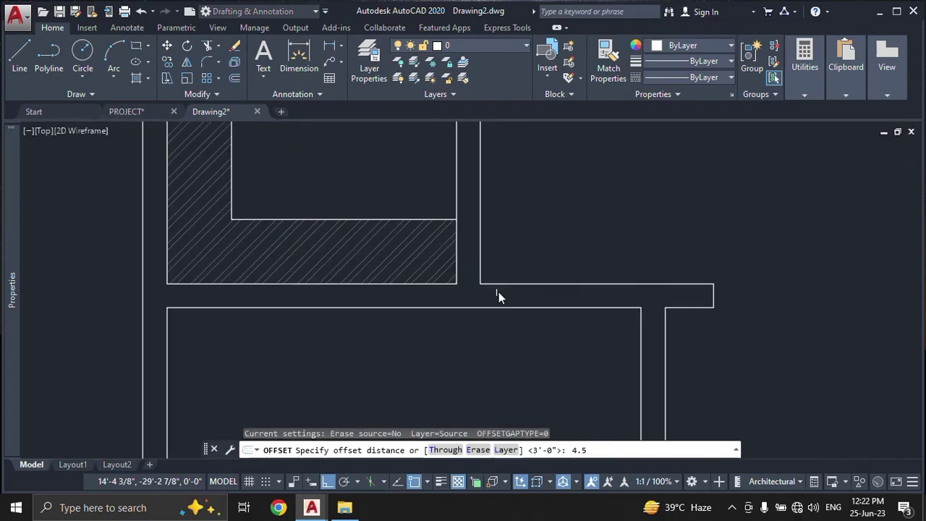
{"action": "scroll", "coordinate": [492, 278], "scroll_direction": "up", "scroll_amount": 2}
{"action": "key", "text": "Return"}
{"action": "left_click", "coordinate": [471, 239]}
{"action": "left_click", "coordinate": [494, 246]}
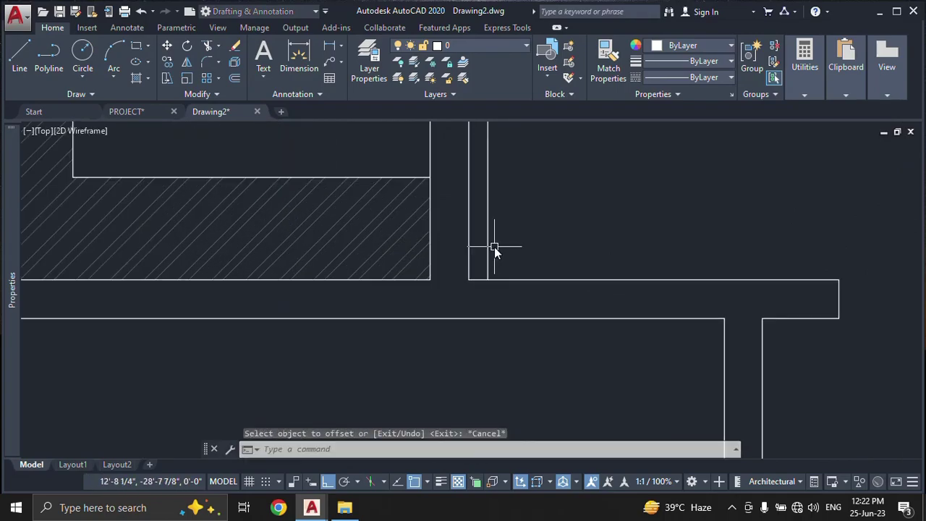
{"action": "key", "text": "Escape"}
Step: Extend the new vertical line down to the lower wall
{"action": "type", "text": "e"}
{"action": "key", "text": "Return"}
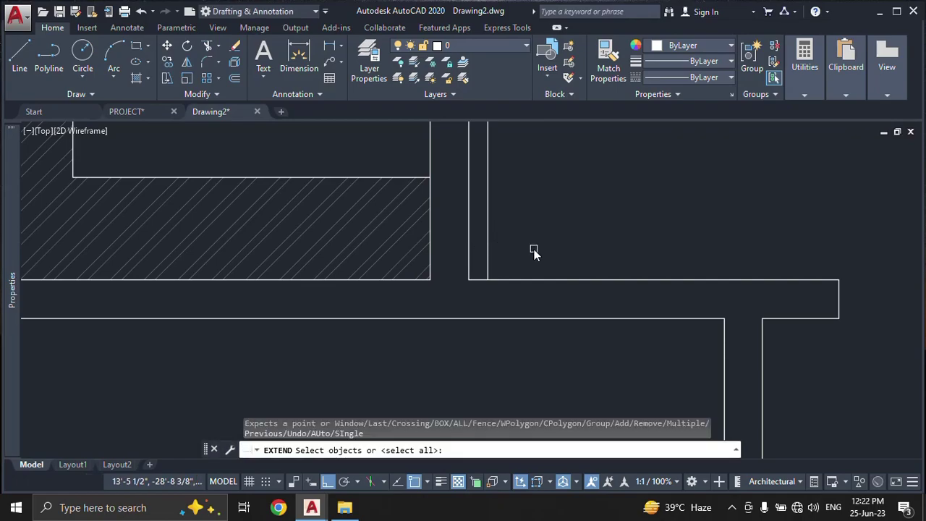
{"action": "left_click", "coordinate": [489, 233]}
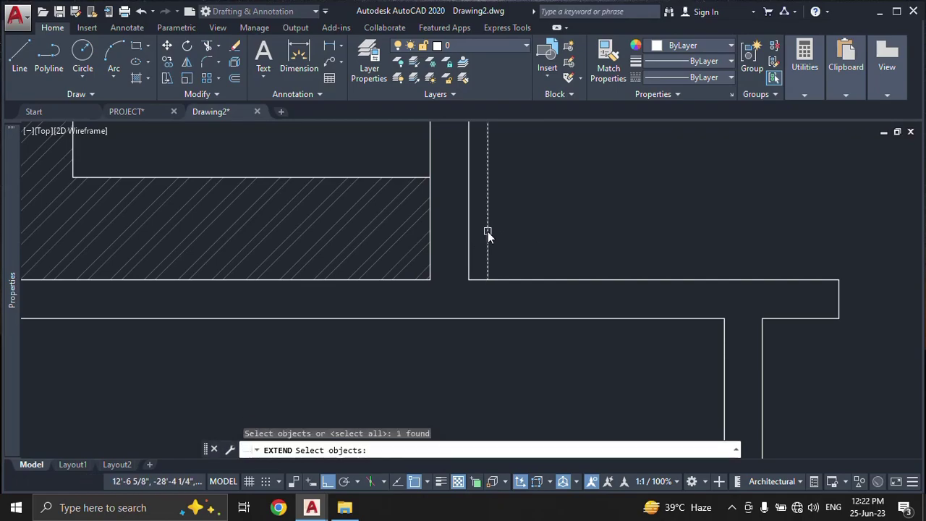
{"action": "key", "text": "Escape"}
{"action": "type", "text": "e"}
{"action": "key", "text": "Return"}
{"action": "key", "text": "Return"}
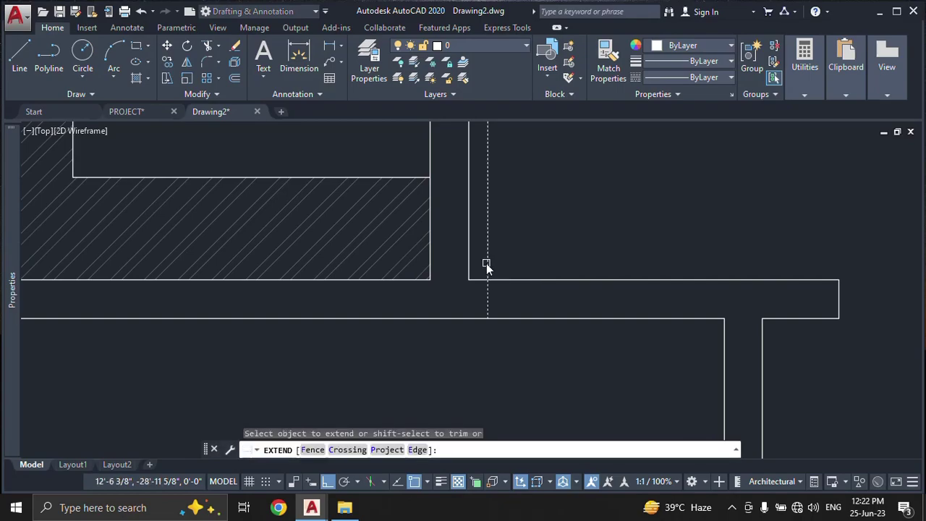
{"action": "left_click", "coordinate": [486, 264]}
{"action": "key", "text": "Escape"}
Step: Trim the new line's stub above the upper horizontal wall line
{"action": "type", "text": "tr"}
{"action": "key", "text": "Return"}
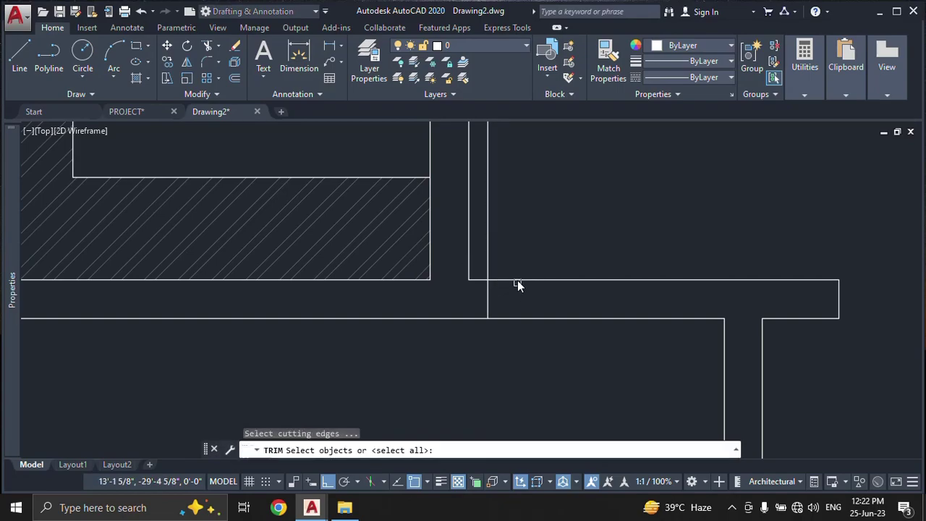
{"action": "left_click", "coordinate": [517, 279]}
{"action": "key", "text": "Return"}
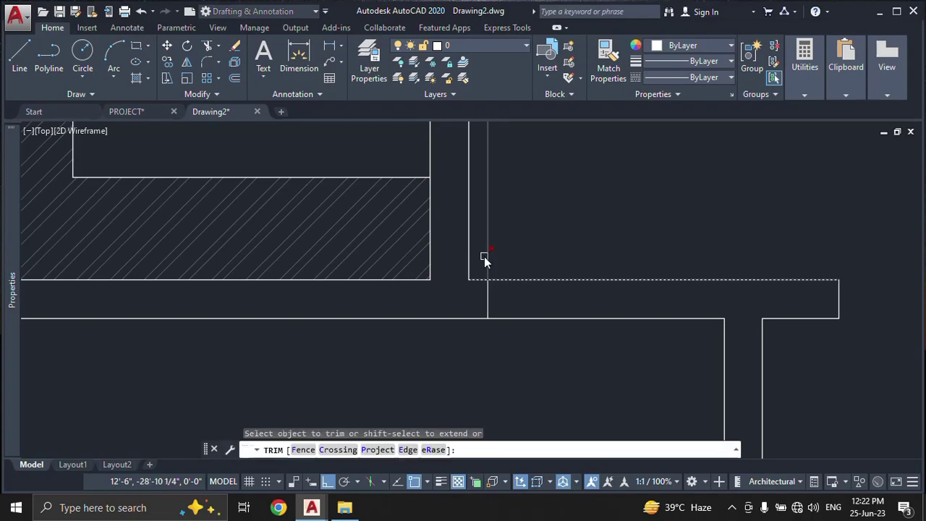
{"action": "left_click", "coordinate": [487, 256]}
{"action": "key", "text": "Escape"}
Step: Offset the new vertical wall line 4' to the right
{"action": "type", "text": "o"}
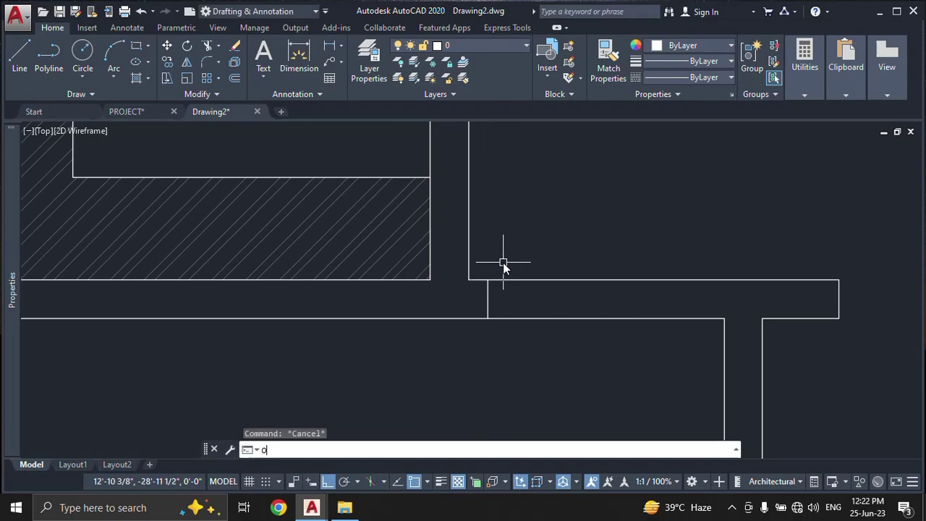
{"action": "key", "text": "Return"}
{"action": "type", "text": "4"}
{"action": "key", "text": "Return"}
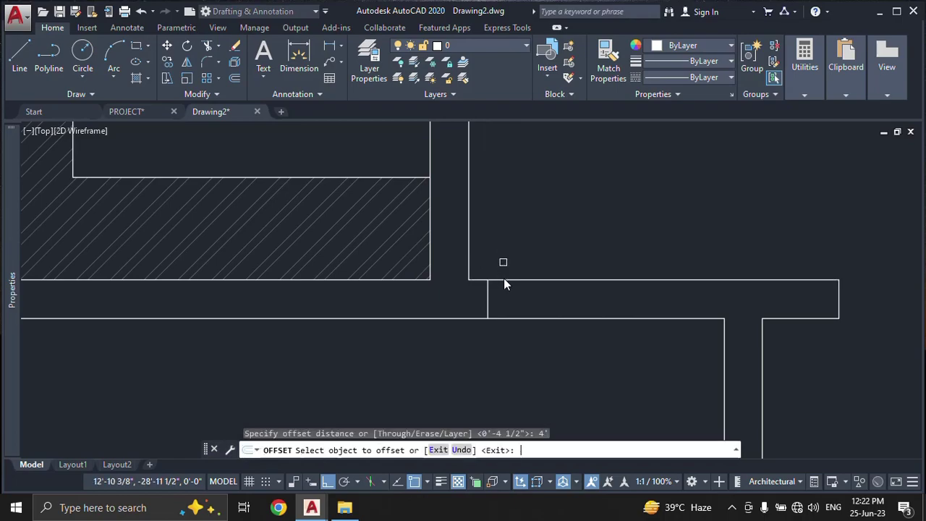
{"action": "left_click", "coordinate": [488, 296]}
{"action": "left_click", "coordinate": [580, 297]}
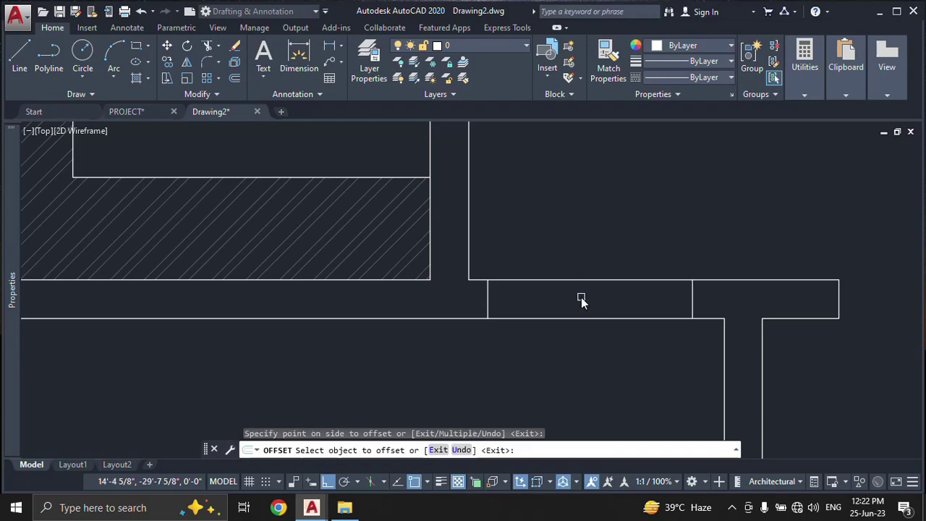
{"action": "key", "text": "Escape"}
Step: Start a line at the opening's corner and a text command, abandoning both
{"action": "type", "text": "l"}
{"action": "key", "text": "Return"}
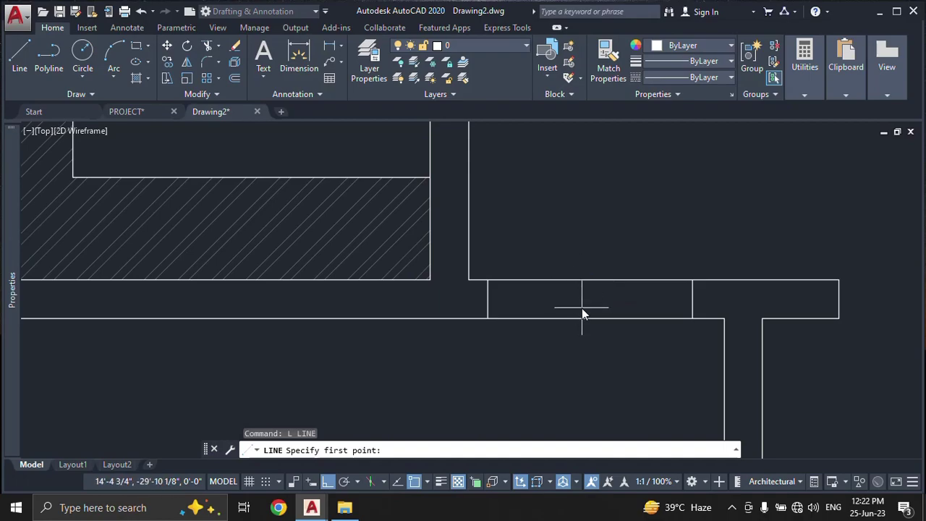
{"action": "key", "text": "Return"}
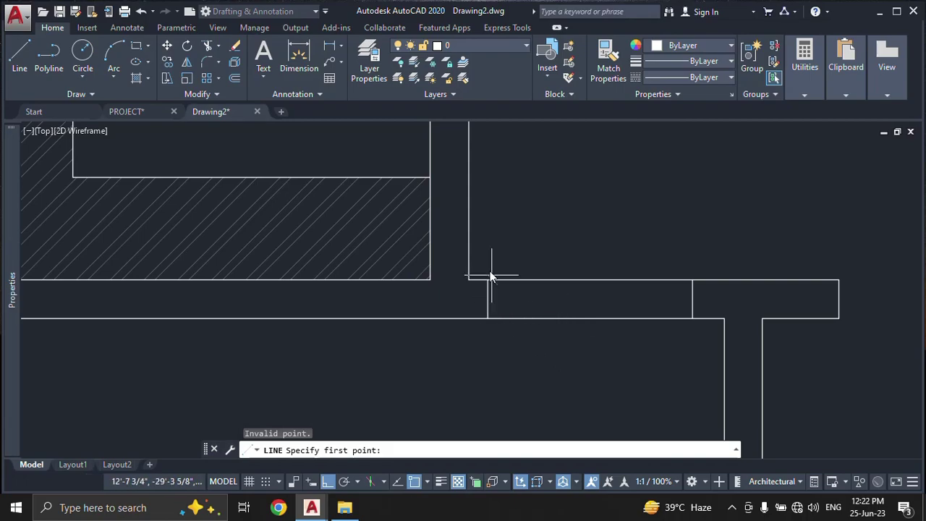
{"action": "left_click", "coordinate": [482, 262]}
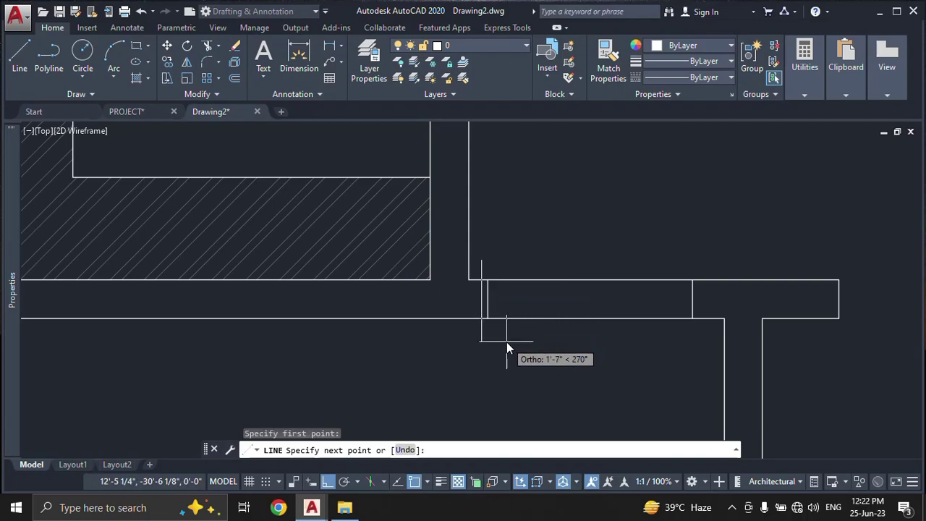
{"action": "key", "text": "Escape"}
{"action": "type", "text": "t"}
{"action": "key", "text": "Return"}
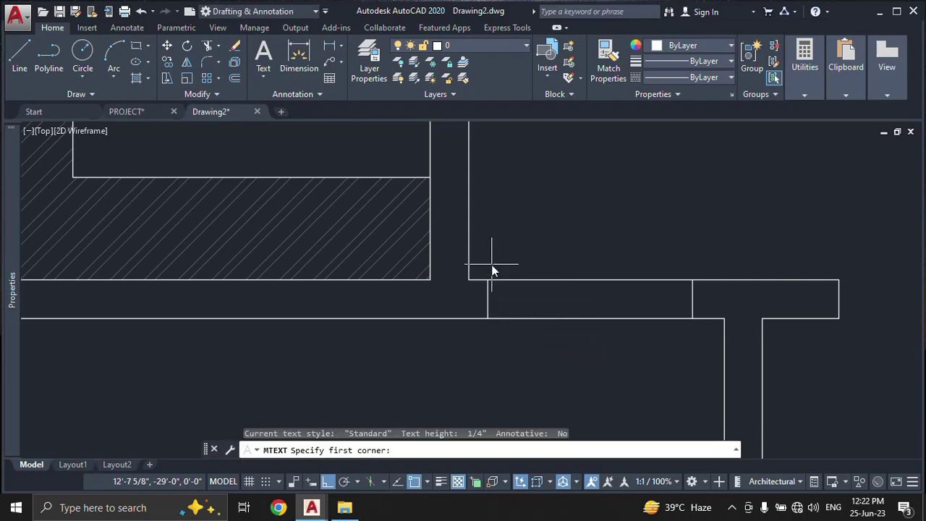
{"action": "key", "text": "Escape"}
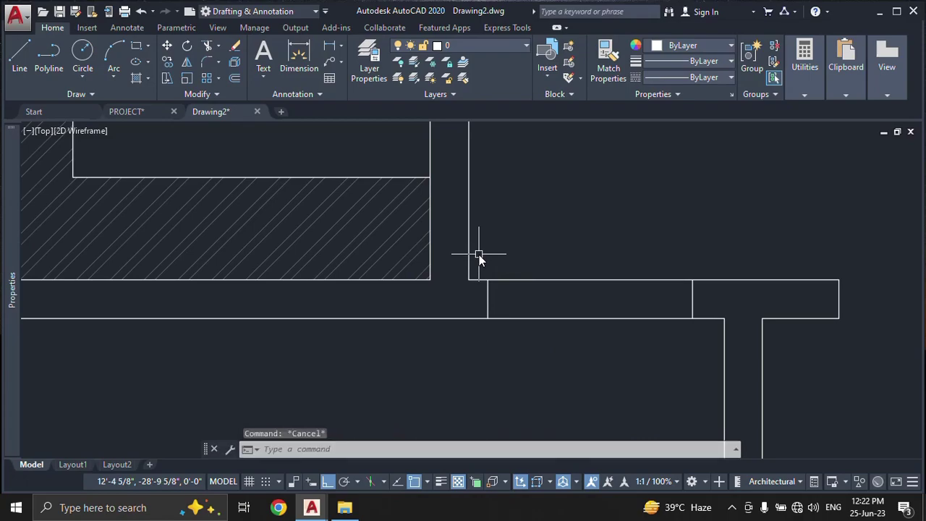
{"action": "type", "text": "T"}
{"action": "key", "text": "Return"}
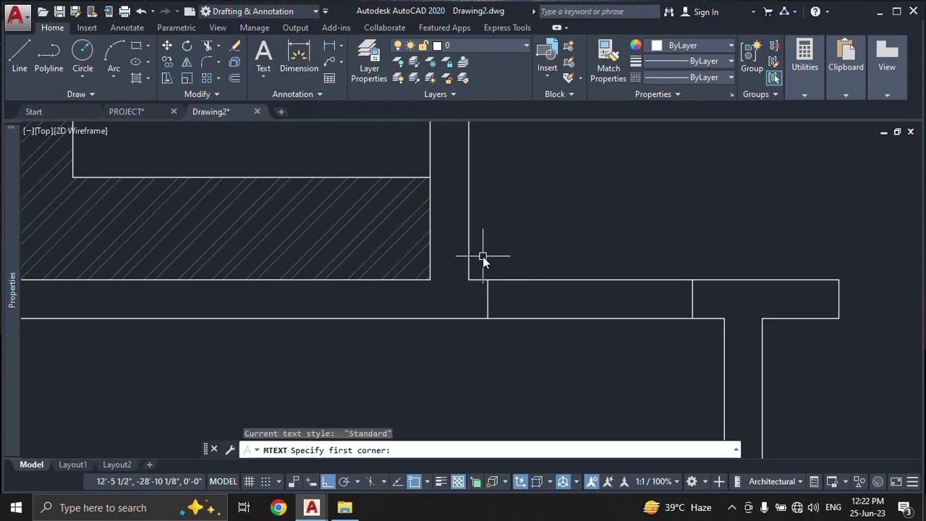
{"action": "key", "text": "Escape"}
Step: Trim the wall lines between the two verticals to open the 4' doorway
{"action": "type", "text": "TR"}
{"action": "key", "text": "Return"}
{"action": "key", "text": "Return"}
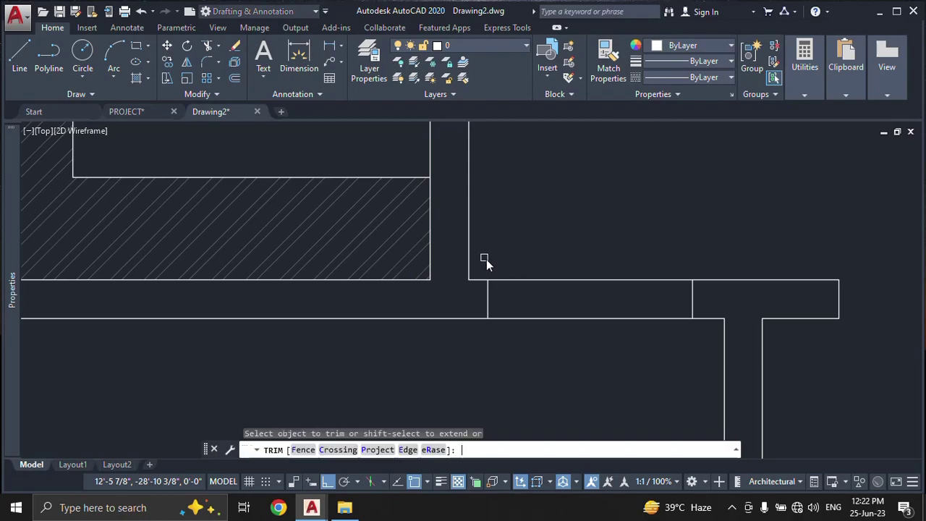
{"action": "left_click", "coordinate": [486, 258]}
{"action": "left_click", "coordinate": [514, 345]}
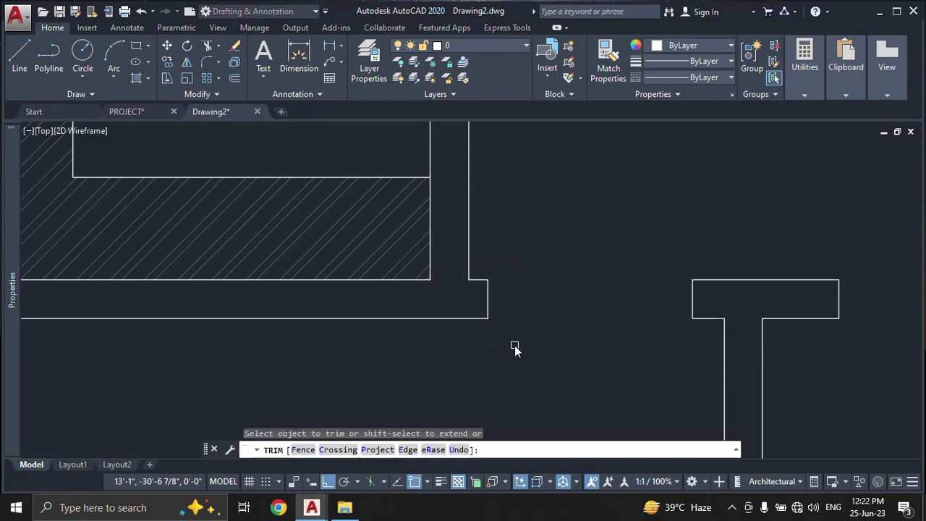
Step: Pan and zoom down to the lower rooms and planting hatch
{"action": "key", "text": "Escape"}
{"action": "scroll", "coordinate": [516, 344], "scroll_direction": "down", "scroll_amount": 2}
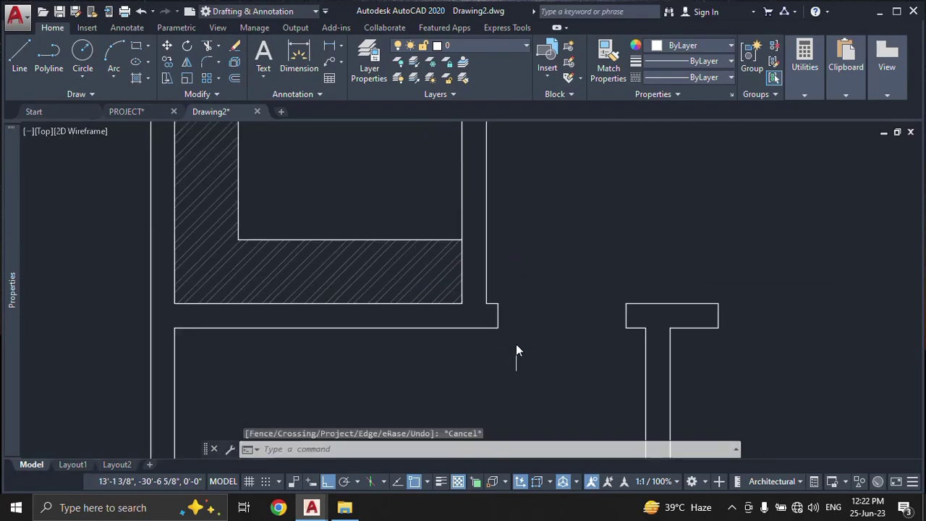
{"action": "scroll", "coordinate": [515, 343], "scroll_direction": "down", "scroll_amount": 2}
{"action": "middle_click_drag", "start_coordinate": [525, 367], "coordinate": [502, 203]}
{"action": "scroll", "coordinate": [511, 269], "scroll_direction": "down", "scroll_amount": 2}
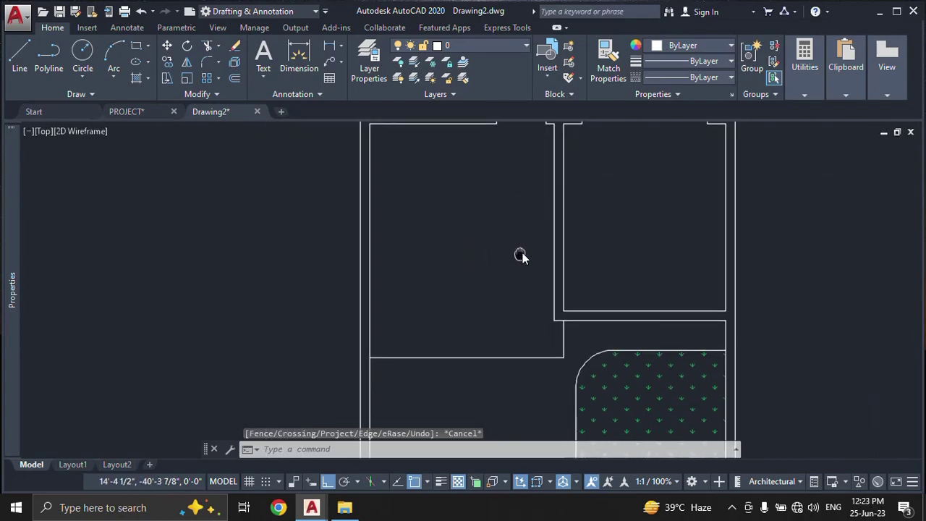
Step: Offset the wall line 4.5" upward to cap the partition end
{"action": "type", "text": "o"}
{"action": "key", "text": "Return"}
{"action": "scroll", "coordinate": [568, 299], "scroll_direction": "up", "scroll_amount": 3}
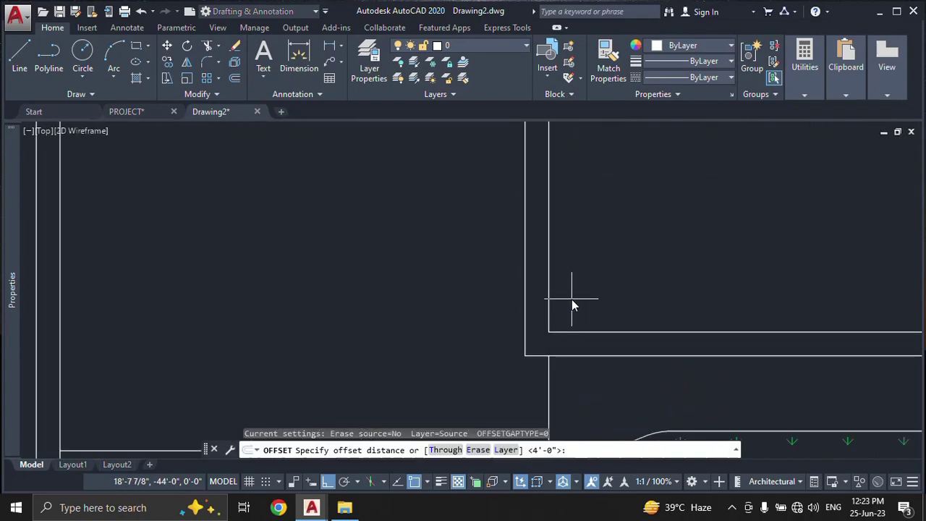
{"action": "type", "text": "4.5"}
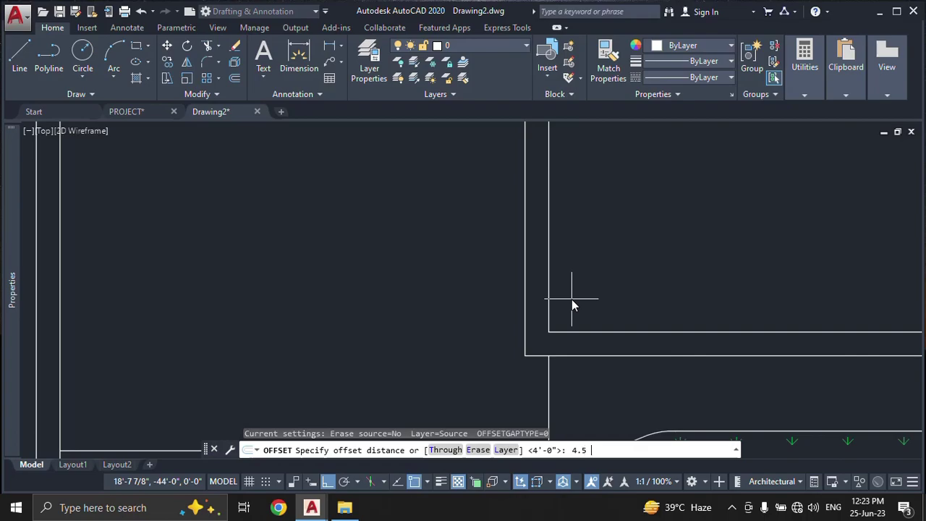
{"action": "key", "text": "Return"}
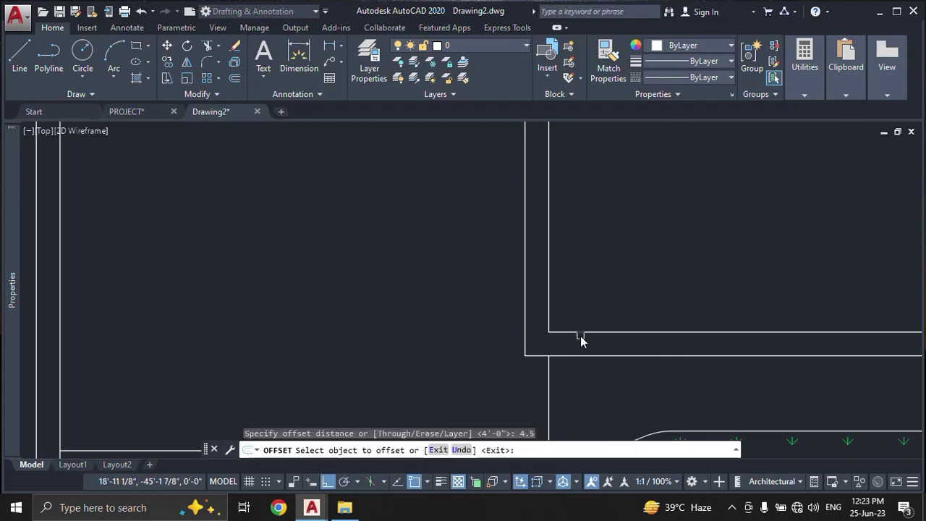
{"action": "left_click", "coordinate": [581, 331]}
{"action": "left_click", "coordinate": [583, 301]}
{"action": "key", "text": "Escape"}
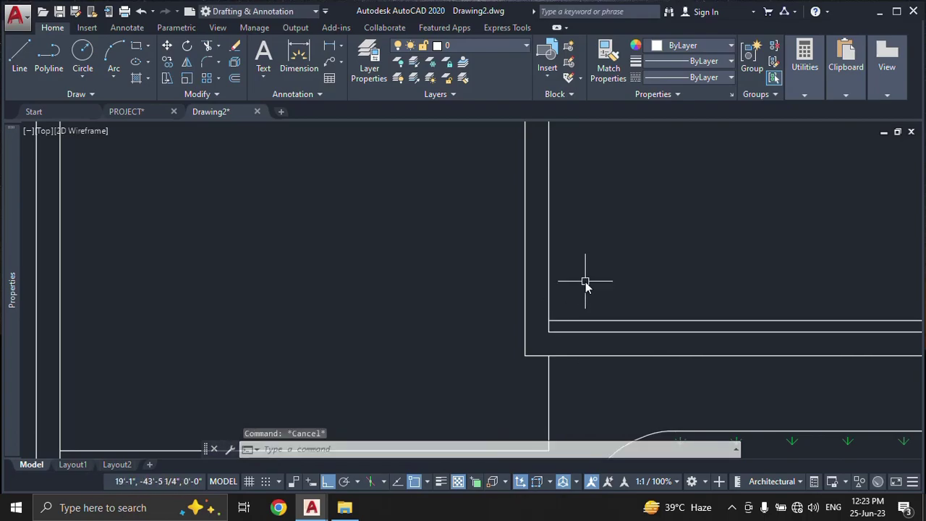
{"action": "type", "text": "EX"}
Step: Extend the new line left to the outer wall and trim its excess at the vertical wall
{"action": "key", "text": "Return"}
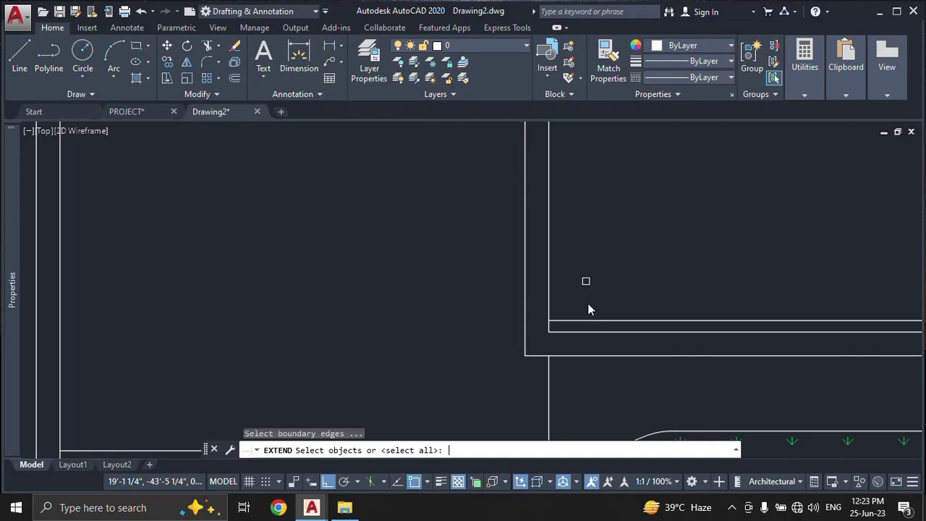
{"action": "key", "text": "Return"}
{"action": "left_click", "coordinate": [566, 322]}
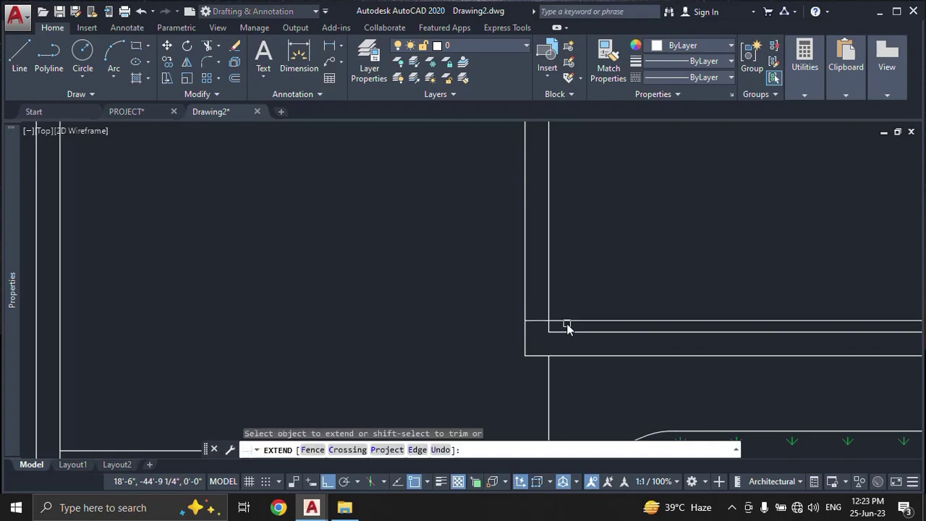
{"action": "key", "text": "Escape"}
{"action": "type", "text": "TR"}
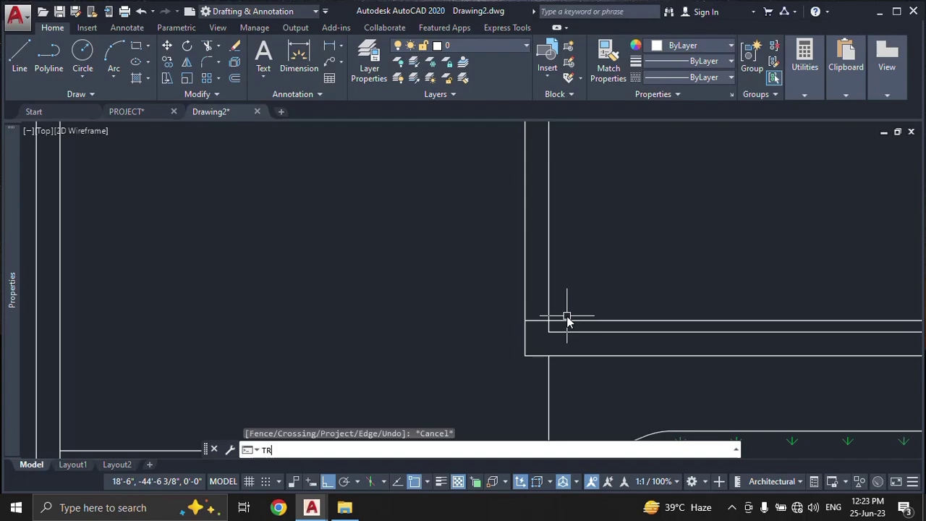
{"action": "key", "text": "Return"}
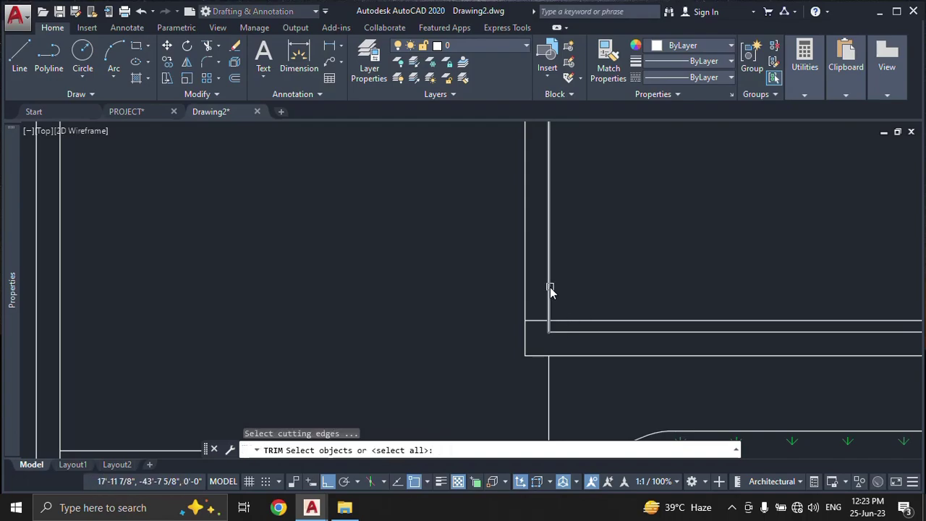
{"action": "left_click", "coordinate": [550, 291]}
{"action": "key", "text": "Return"}
{"action": "left_click", "coordinate": [570, 321]}
{"action": "key", "text": "Escape"}
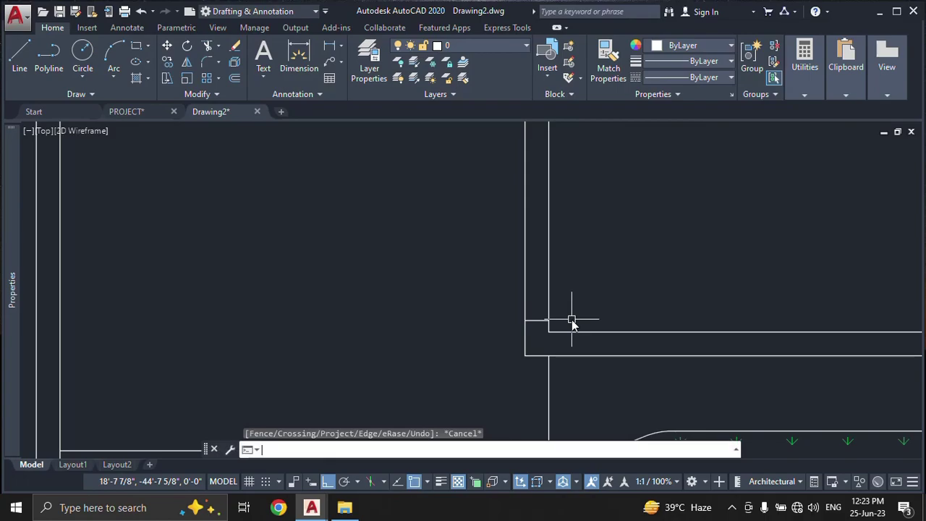
{"action": "type", "text": "0"}
Step: Offset the short wall-end line 2'6 further up the wall
{"action": "key", "text": "Return"}
{"action": "type", "text": "2'6"}
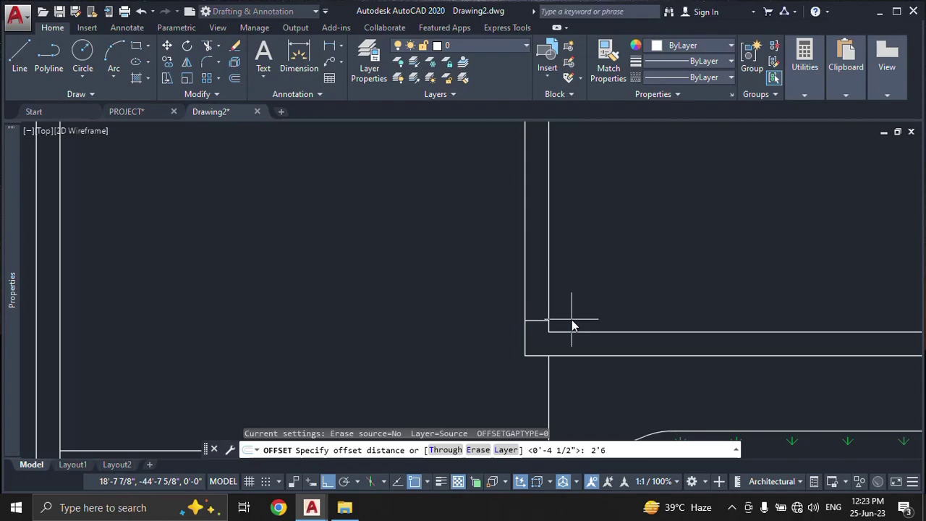
{"action": "key", "text": "Return"}
{"action": "left_click", "coordinate": [535, 319]}
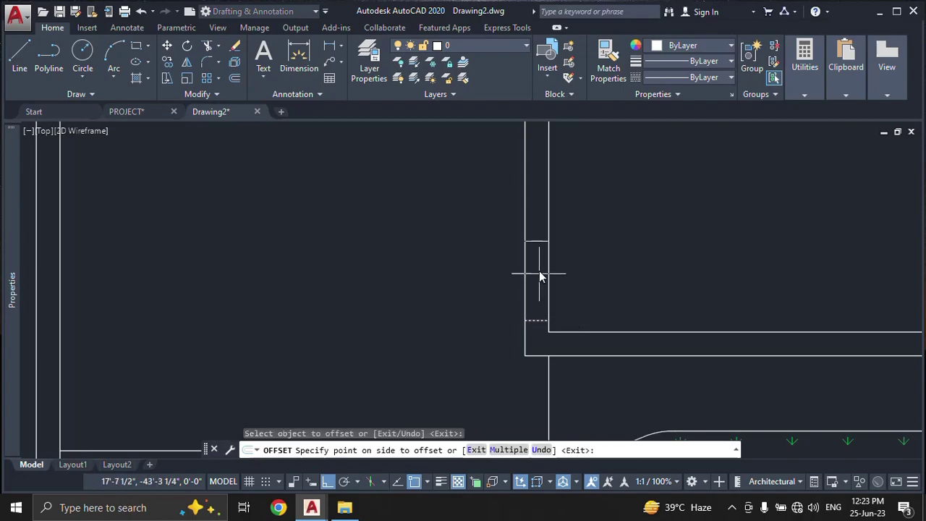
{"action": "left_click", "coordinate": [539, 275]}
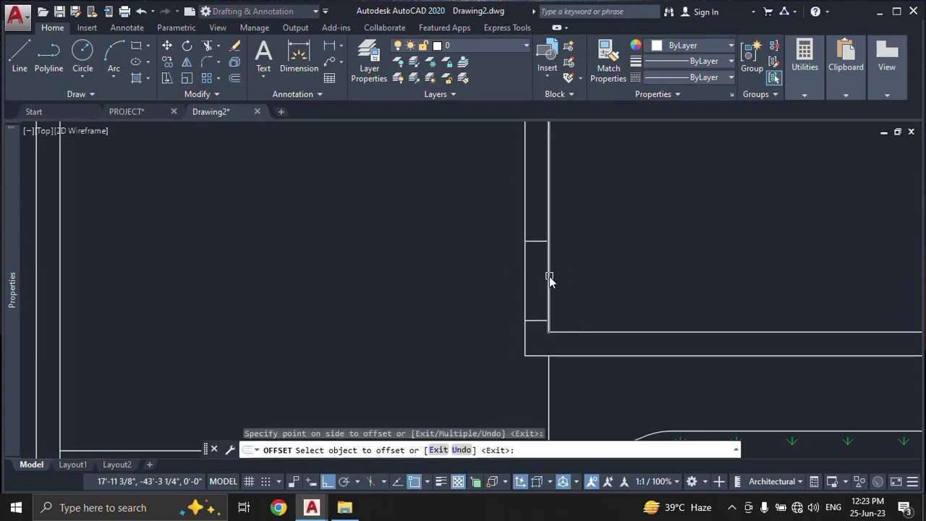
{"action": "key", "text": "Escape"}
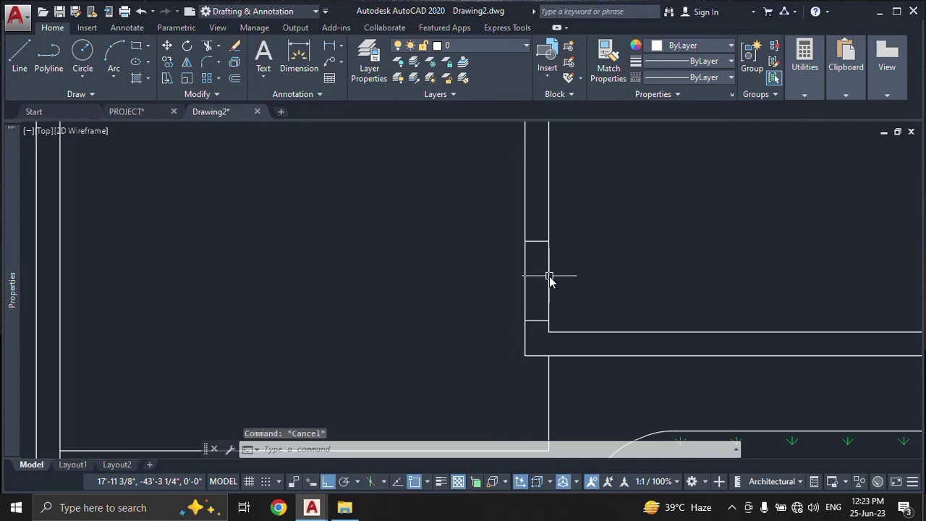
Step: Trim the wall lines between the two short lines to open a doorway
{"action": "type", "text": "tr"}
{"action": "key", "text": "Return"}
{"action": "left_click", "coordinate": [485, 215]}
{"action": "left_click", "coordinate": [569, 324]}
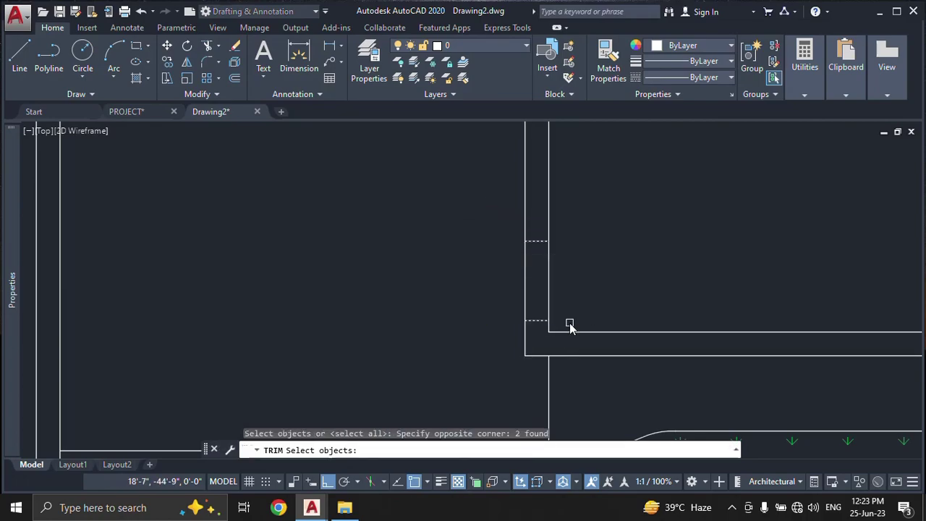
{"action": "key", "text": "Return"}
{"action": "left_click", "coordinate": [562, 291]}
{"action": "left_click", "coordinate": [504, 282]}
{"action": "scroll", "coordinate": [517, 290], "scroll_direction": "down", "scroll_amount": 3}
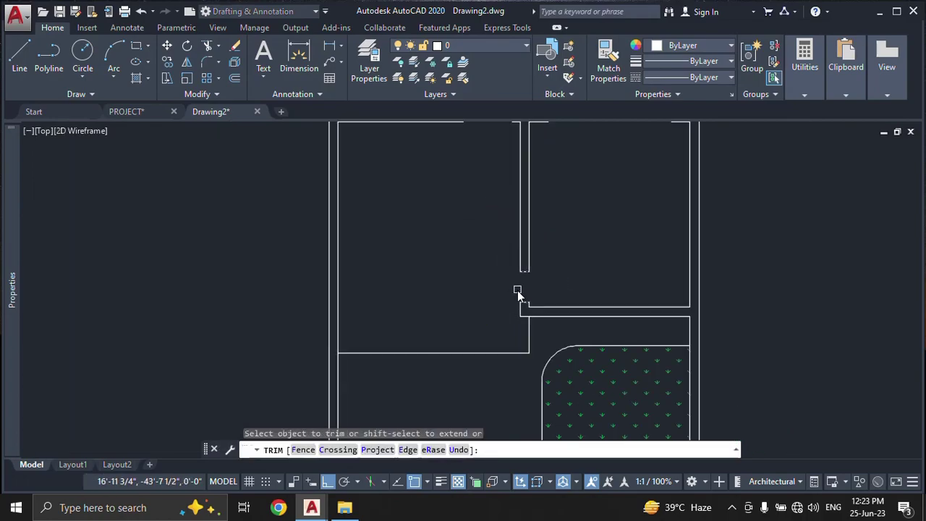
{"action": "key", "text": "F1"}
{"action": "key", "text": "Escape"}
{"action": "key", "text": "Escape"}
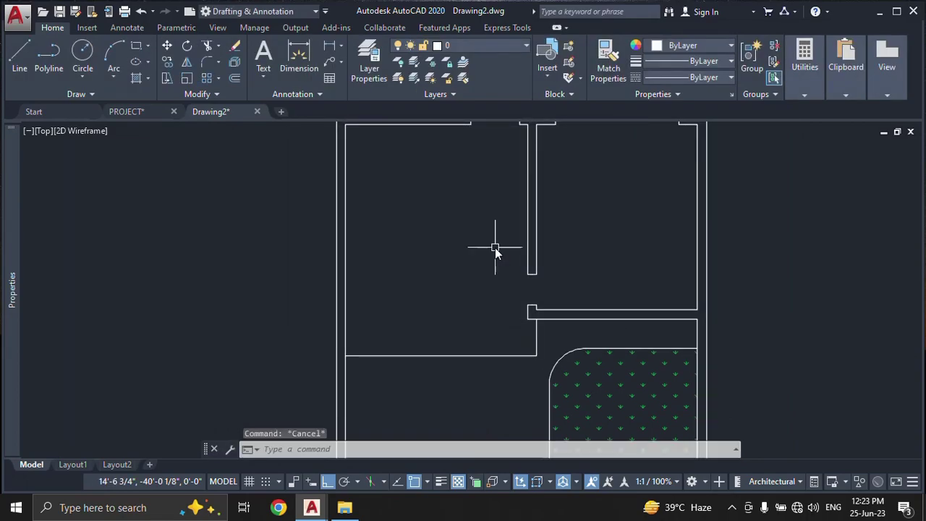
{"action": "middle_click_drag", "start_coordinate": [495, 247], "coordinate": [532, 361]}
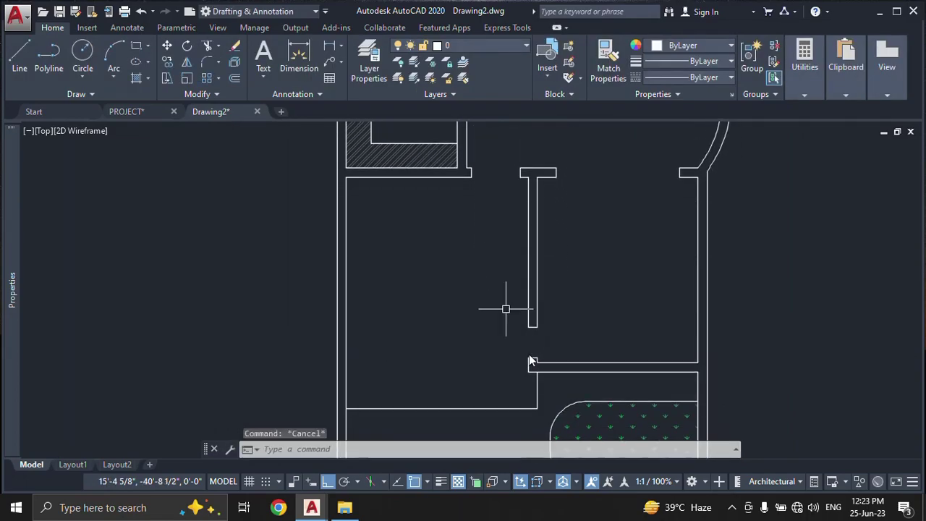
{"action": "scroll", "coordinate": [531, 360], "scroll_direction": "up", "scroll_amount": 4}
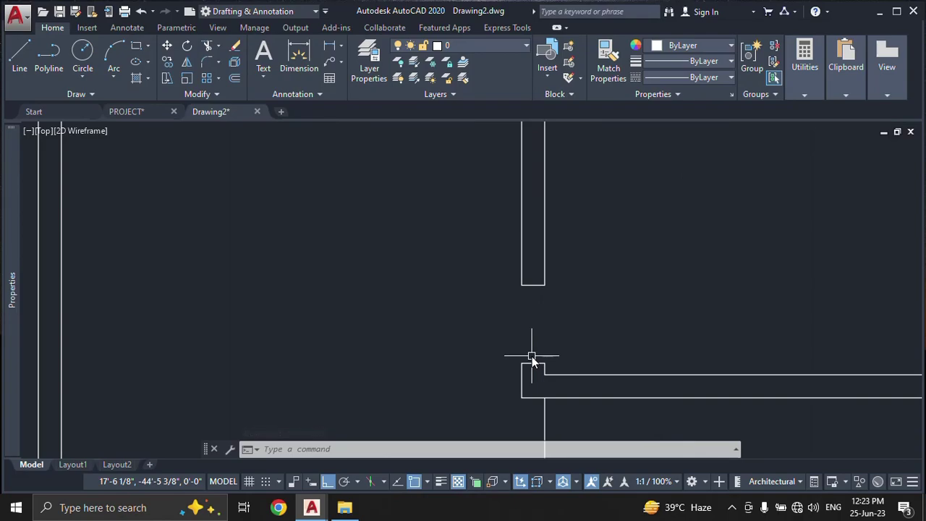
Step: Offset the partition wall's bottom end line 3'6 up
{"action": "type", "text": "o"}
{"action": "key", "text": "Return"}
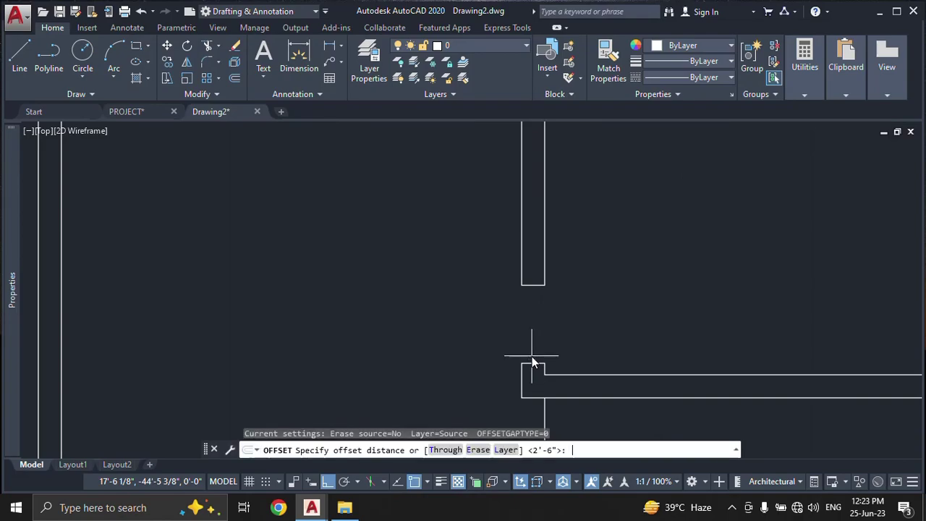
{"action": "type", "text": "3'6"}
{"action": "key", "text": "Return"}
{"action": "scroll", "coordinate": [537, 367], "scroll_direction": "up", "scroll_amount": 2}
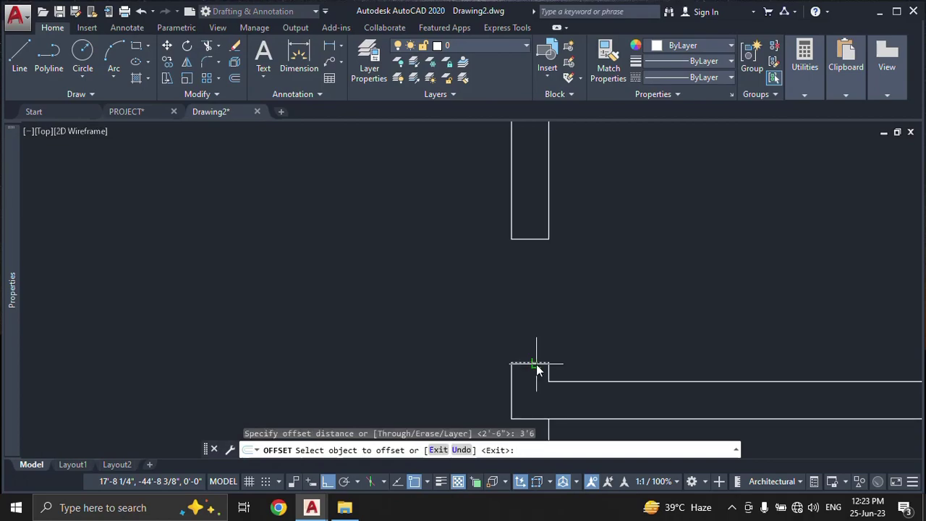
{"action": "left_click", "coordinate": [537, 366]}
{"action": "left_click", "coordinate": [582, 225]}
{"action": "key", "text": "Escape"}
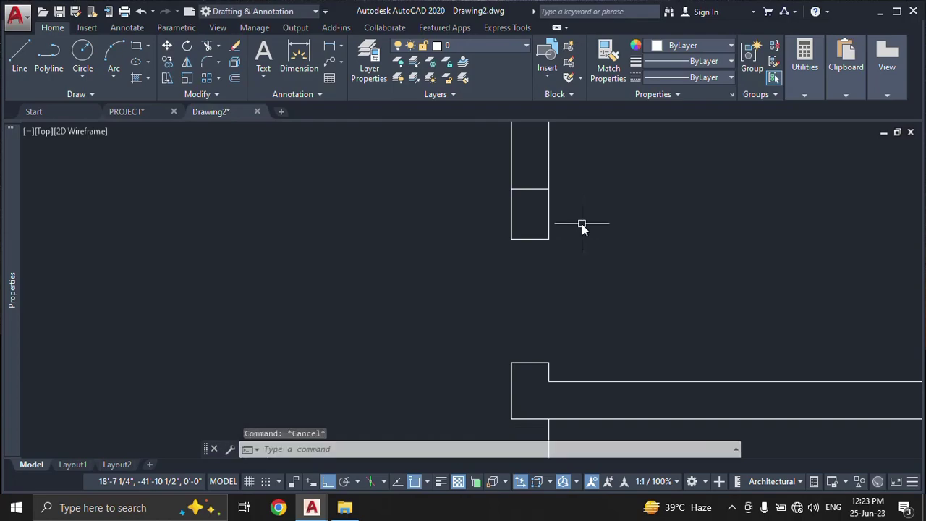
Step: Stretch the partition's lower end up 3'6" to shorten it
{"action": "type", "text": "s"}
{"action": "key", "text": "Return"}
{"action": "left_click", "coordinate": [582, 223]}
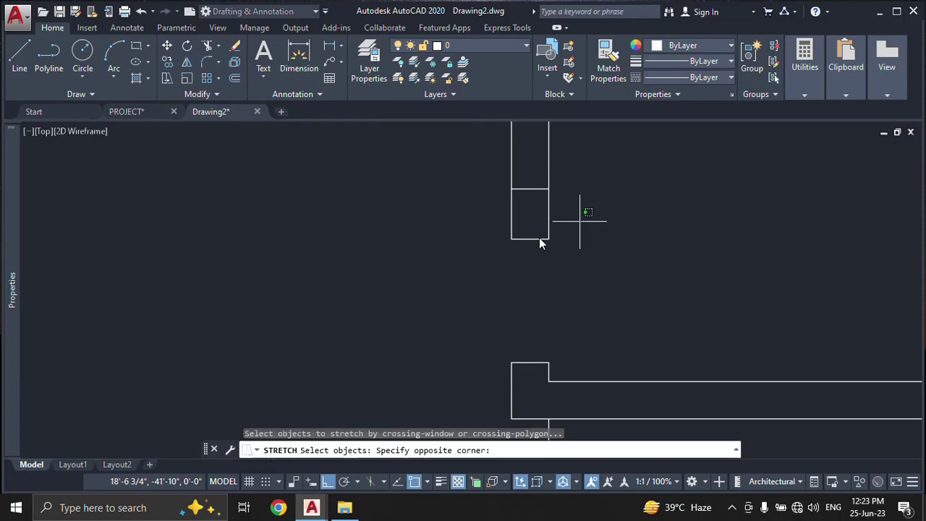
{"action": "left_click", "coordinate": [450, 276]}
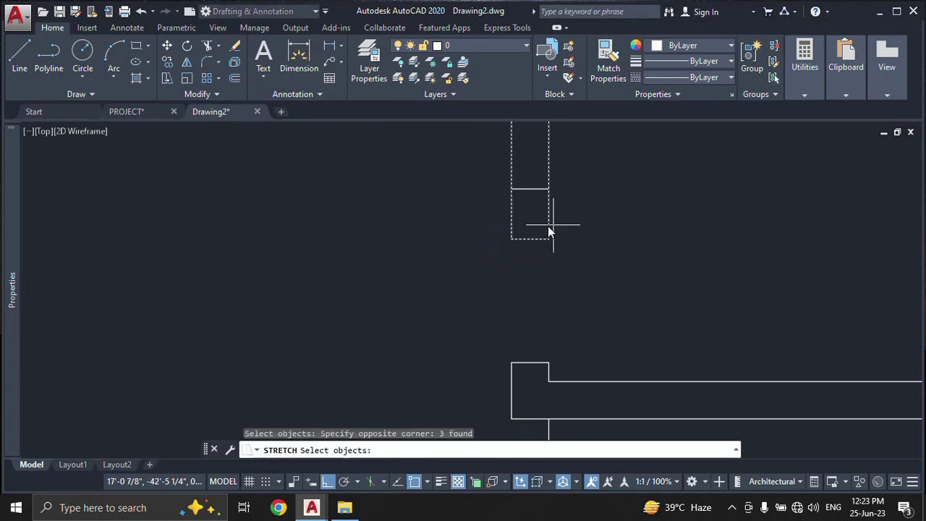
{"action": "key", "text": "Return"}
{"action": "left_click", "coordinate": [529, 238]}
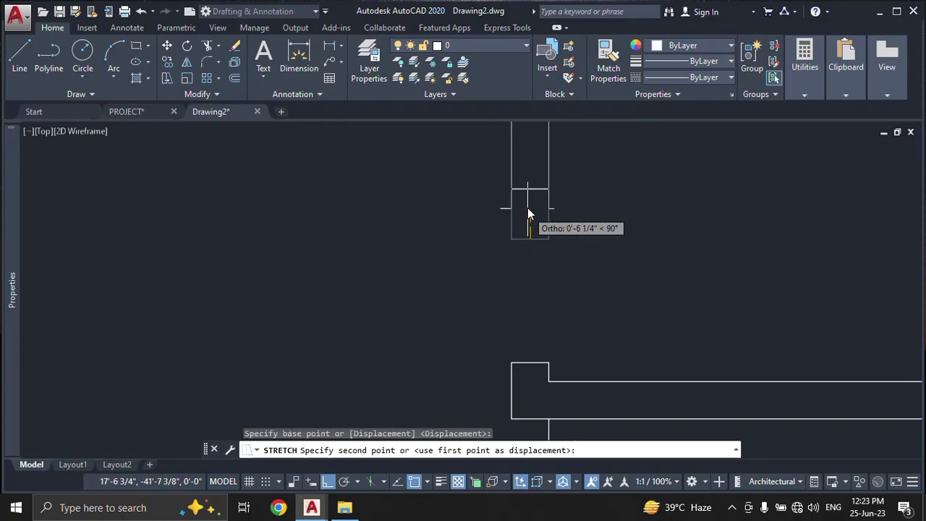
{"action": "left_click", "coordinate": [531, 192]}
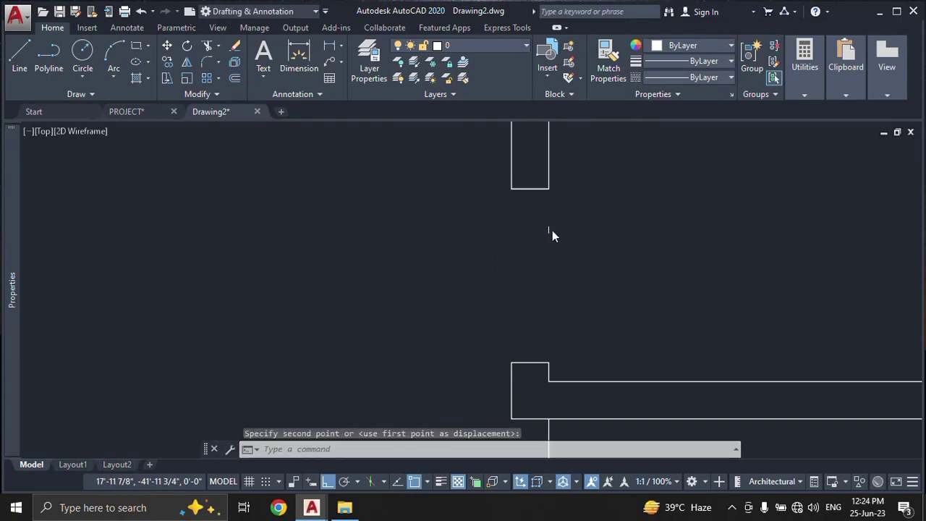
{"action": "key", "text": "Escape"}
{"action": "scroll", "coordinate": [576, 290], "scroll_direction": "down", "scroll_amount": 3}
{"action": "scroll", "coordinate": [577, 293], "scroll_direction": "down", "scroll_amount": 3}
Step: Copy the magenta door from PROJECT.dwg to the clipboard and return to Drawing2
{"action": "scroll", "coordinate": [522, 269], "scroll_direction": "down", "scroll_amount": 1}
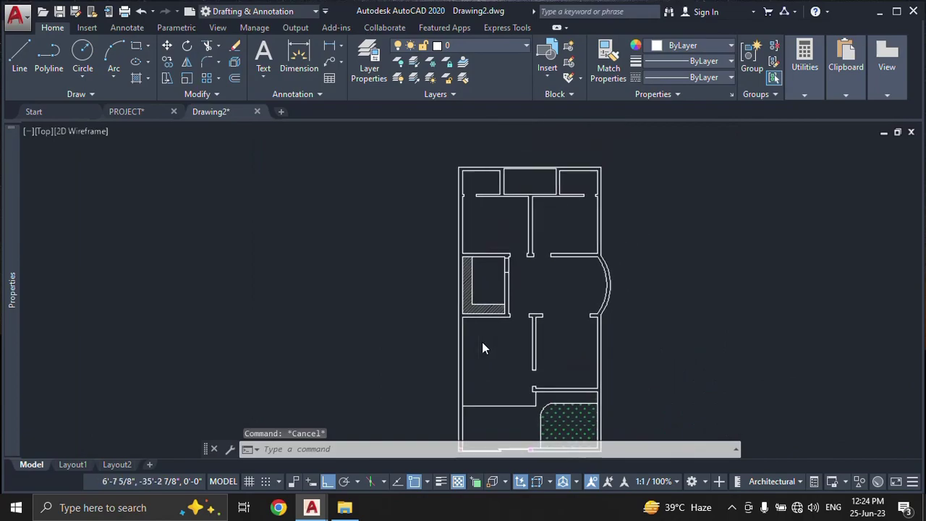
{"action": "middle_click_drag", "start_coordinate": [514, 183], "coordinate": [512, 168]}
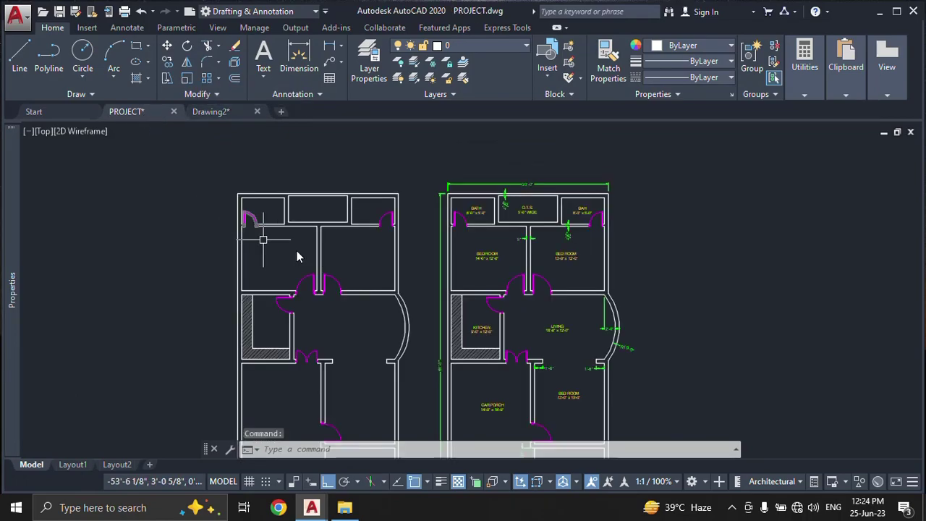
{"action": "scroll", "coordinate": [418, 230], "scroll_direction": "up", "scroll_amount": 3}
{"action": "scroll", "coordinate": [379, 227], "scroll_direction": "up", "scroll_amount": 4}
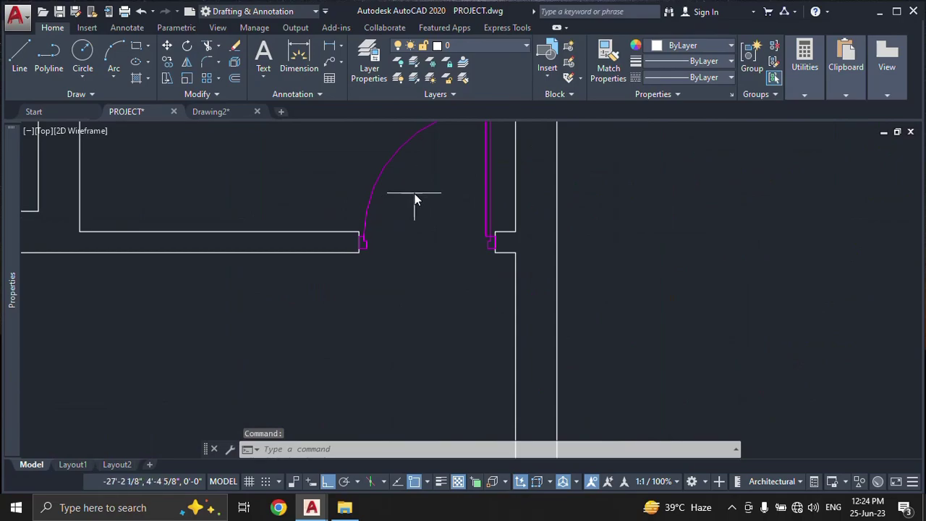
{"action": "left_click", "coordinate": [414, 192]}
{"action": "left_click", "coordinate": [364, 159]}
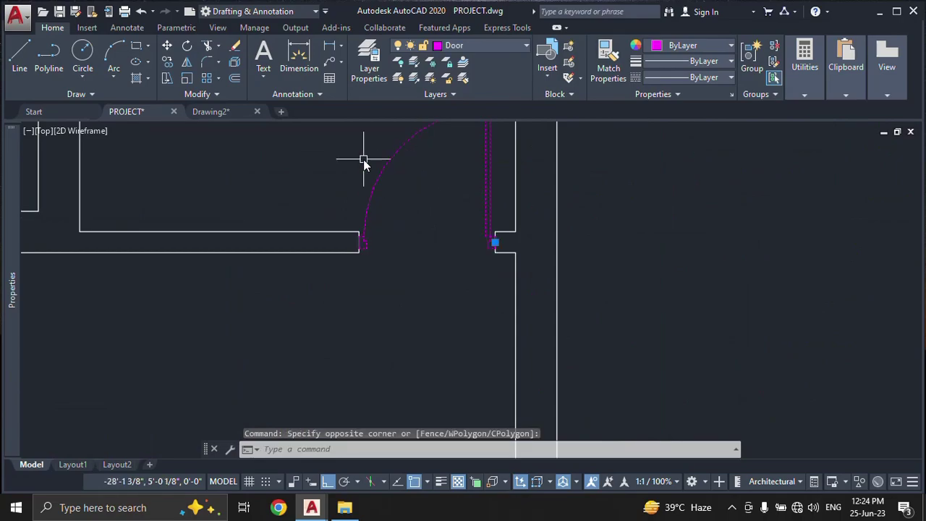
{"action": "key", "text": "ctrl+c"}
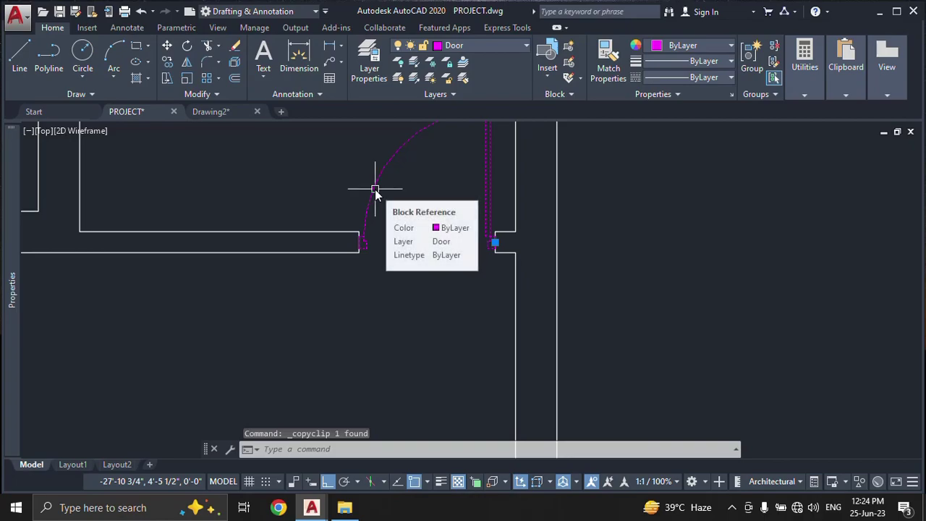
{"action": "left_click", "coordinate": [209, 112]}
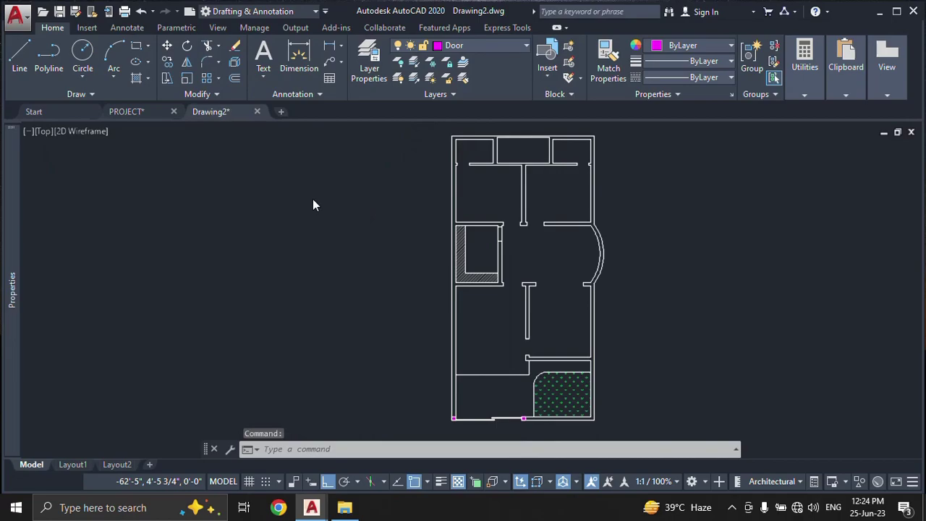
Step: Paste the magenta door beside the upper-left wall opening
{"action": "key", "text": "ctrl+v"}
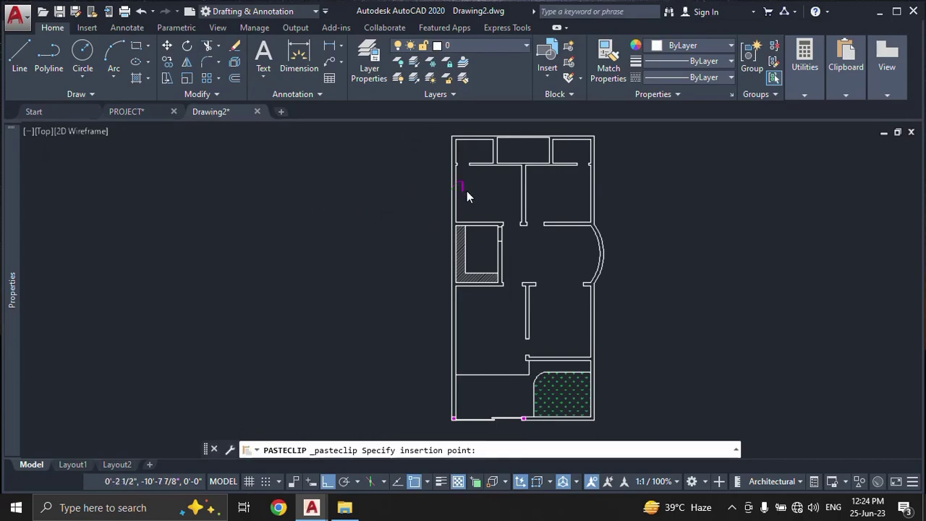
{"action": "scroll", "coordinate": [464, 188], "scroll_direction": "up", "scroll_amount": 3}
{"action": "scroll", "coordinate": [449, 231], "scroll_direction": "up", "scroll_amount": 2}
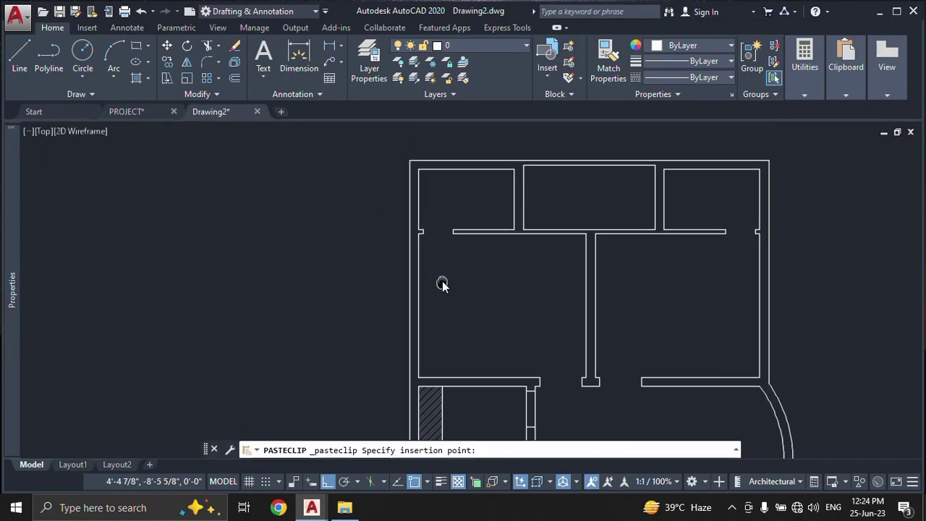
{"action": "scroll", "coordinate": [431, 267], "scroll_direction": "up", "scroll_amount": 2}
{"action": "left_click", "coordinate": [432, 261]}
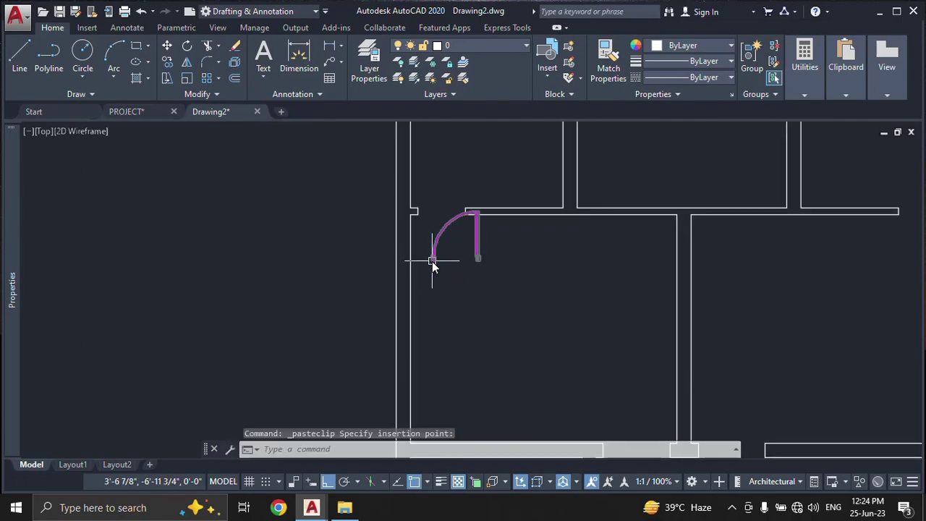
{"action": "key", "text": "Escape"}
Step: Start a COPY of the pasted door, using a base point on the door
{"action": "type", "text": "co"}
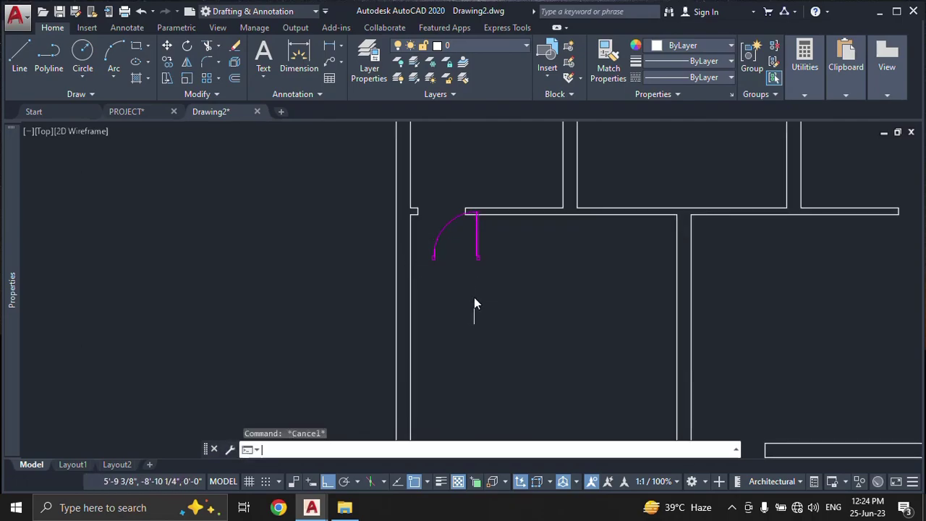
{"action": "key", "text": "Return"}
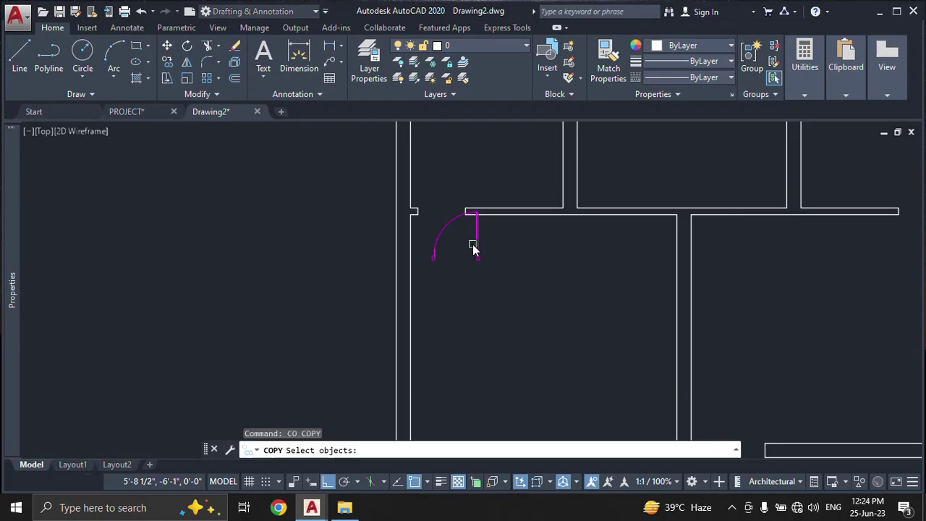
{"action": "left_click", "coordinate": [475, 248]}
{"action": "key", "text": "Return"}
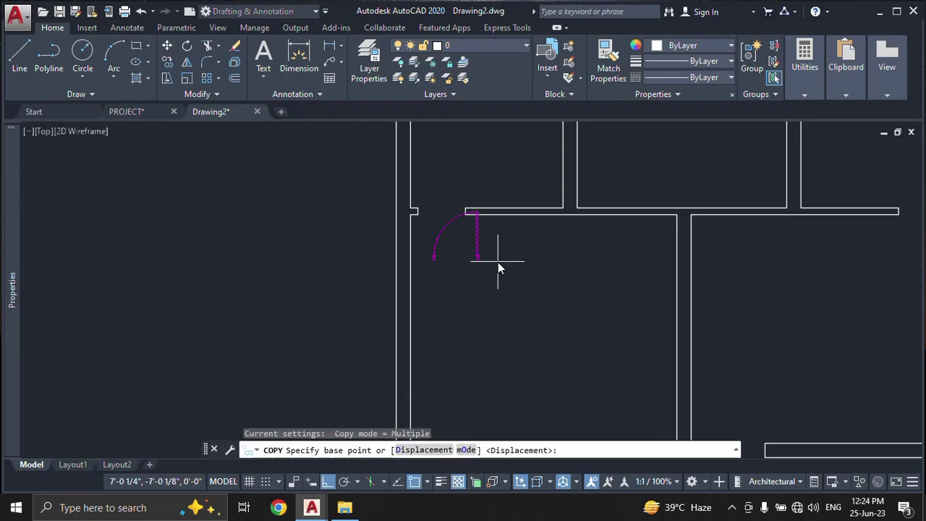
{"action": "left_click", "coordinate": [498, 261]}
{"action": "scroll", "coordinate": [503, 279], "scroll_direction": "down", "scroll_amount": 2}
{"action": "scroll", "coordinate": [499, 279], "scroll_direction": "down", "scroll_amount": 4}
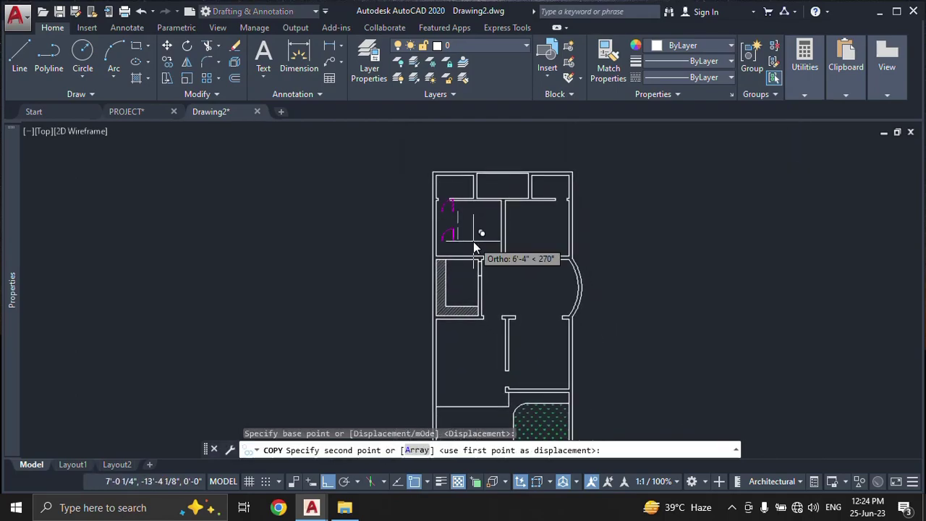
{"action": "scroll", "coordinate": [475, 243], "scroll_direction": "up", "scroll_amount": 4}
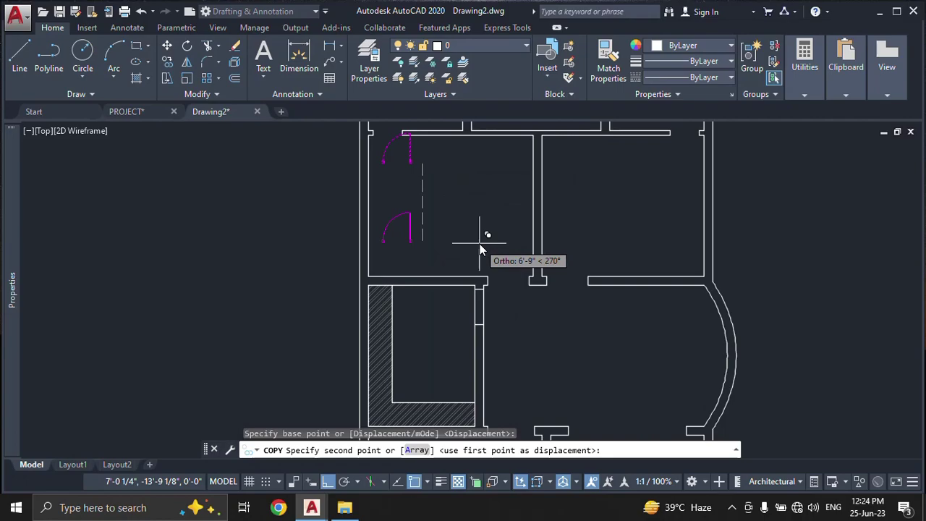
Step: With Ortho off, place door copies at the central, kitchen and lower openings
{"action": "key", "text": "F8"}
{"action": "left_click", "coordinate": [523, 265]}
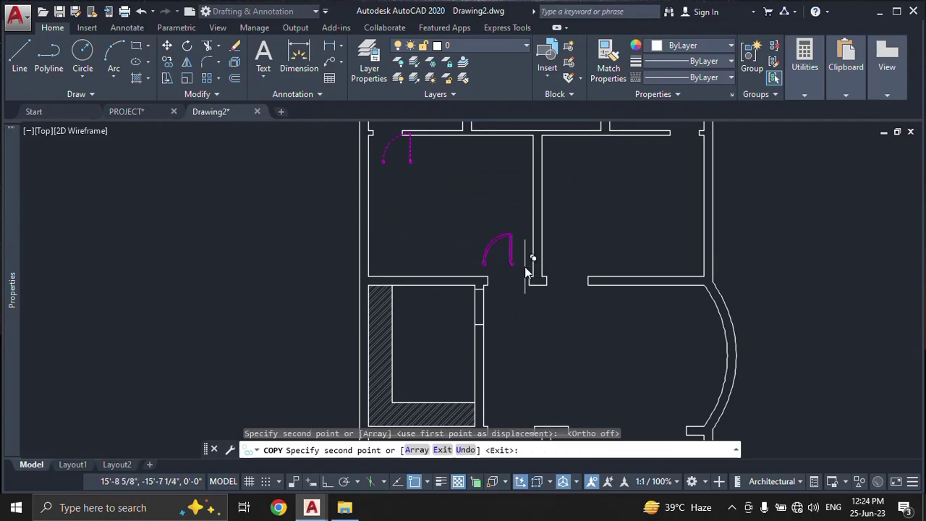
{"action": "middle_click_drag", "start_coordinate": [554, 330], "coordinate": [554, 241]}
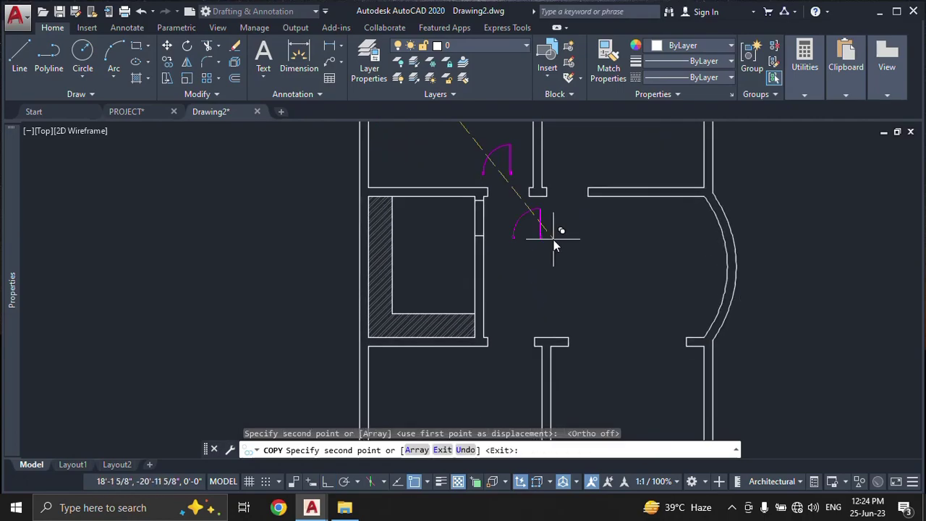
{"action": "left_click", "coordinate": [476, 241]}
{"action": "middle_click_drag", "start_coordinate": [580, 316], "coordinate": [566, 185]}
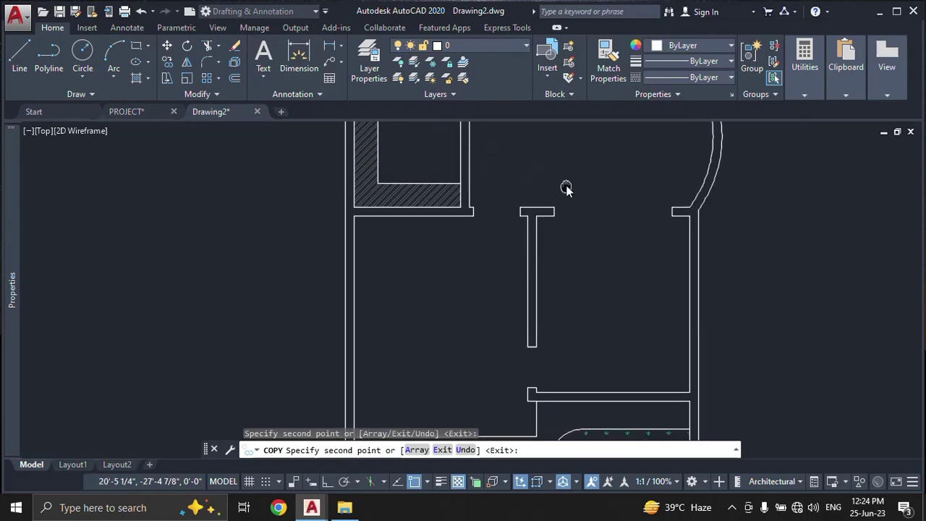
{"action": "left_click", "coordinate": [506, 250]}
{"action": "middle_click_drag", "start_coordinate": [567, 364], "coordinate": [559, 259]}
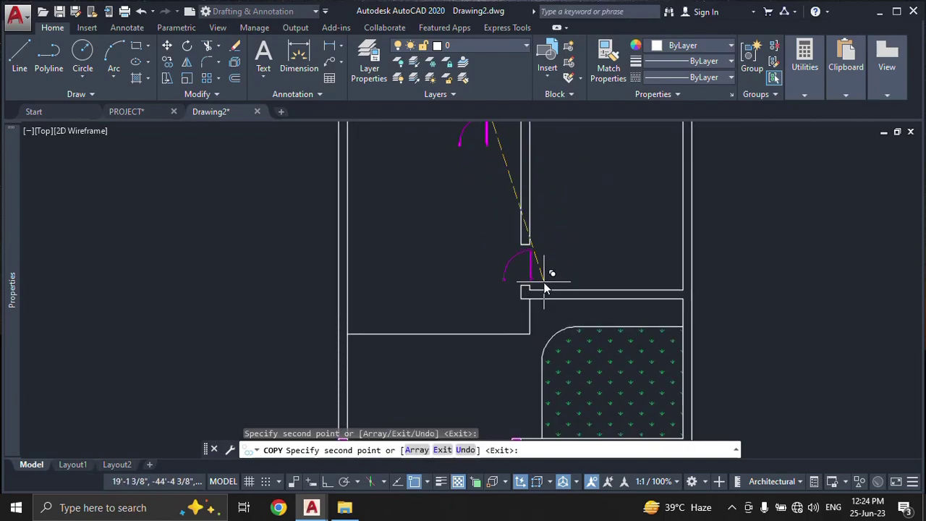
{"action": "key", "text": "Escape"}
{"action": "middle_click_drag", "start_coordinate": [513, 233], "coordinate": [454, 316]}
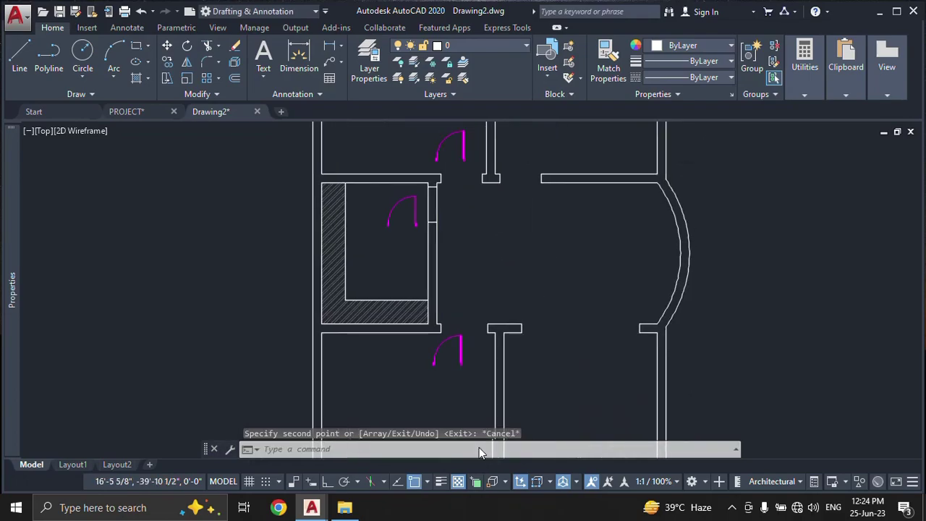
{"action": "middle_click_drag", "start_coordinate": [478, 244], "coordinate": [467, 355]}
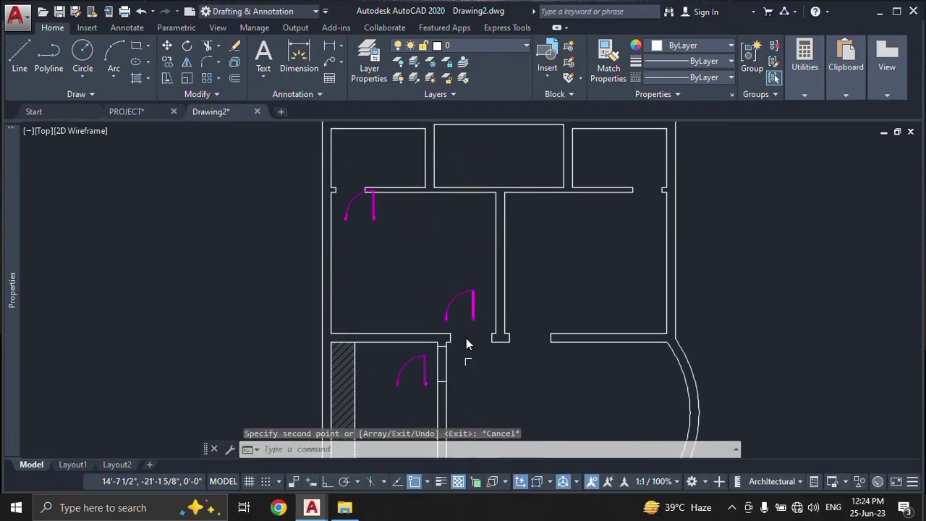
{"action": "mouse_move", "coordinate": [424, 227]}
{"action": "middle_mouse_down"}
{"action": "mouse_move", "coordinate": [475, 209]}
{"action": "mouse_move", "coordinate": [689, 231]}
{"action": "mouse_move", "coordinate": [657, 226]}
{"action": "middle_mouse_up"}
Step: Start ALIGN (AL) on the upper-left door copy
{"action": "scroll", "coordinate": [458, 180], "scroll_direction": "up", "scroll_amount": 2}
{"action": "scroll", "coordinate": [458, 181], "scroll_direction": "up", "scroll_amount": 2}
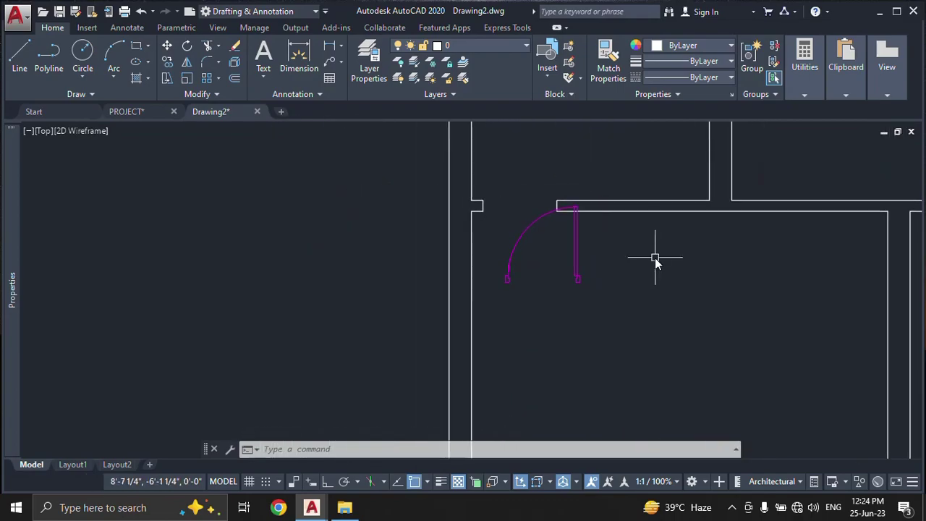
{"action": "type", "text": "al"}
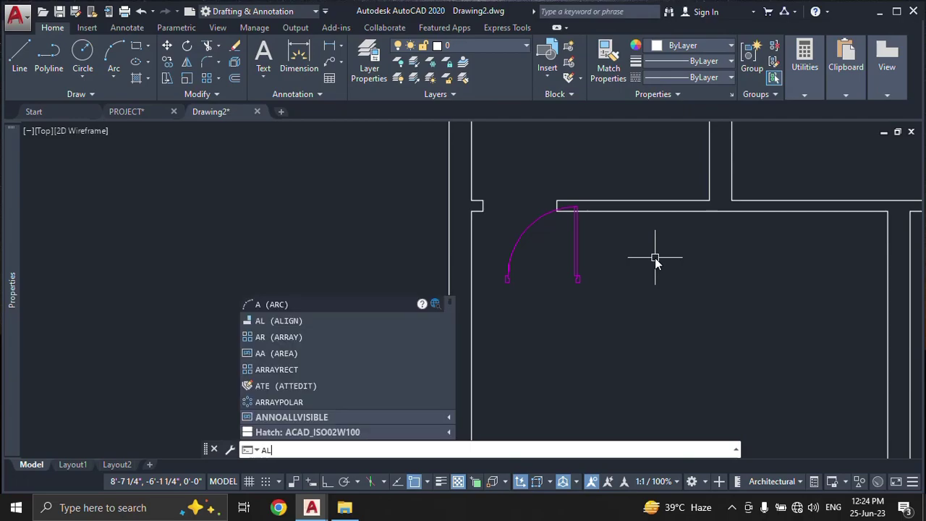
{"action": "key", "text": "Return"}
{"action": "scroll", "coordinate": [569, 284], "scroll_direction": "up", "scroll_amount": 4}
{"action": "scroll", "coordinate": [570, 285], "scroll_direction": "down", "scroll_amount": 2}
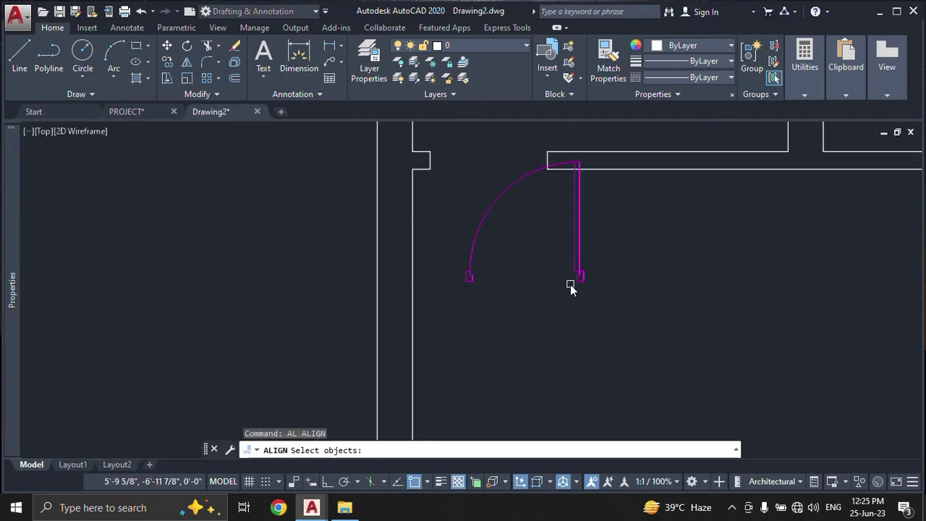
{"action": "scroll", "coordinate": [570, 287], "scroll_direction": "down", "scroll_amount": 2}
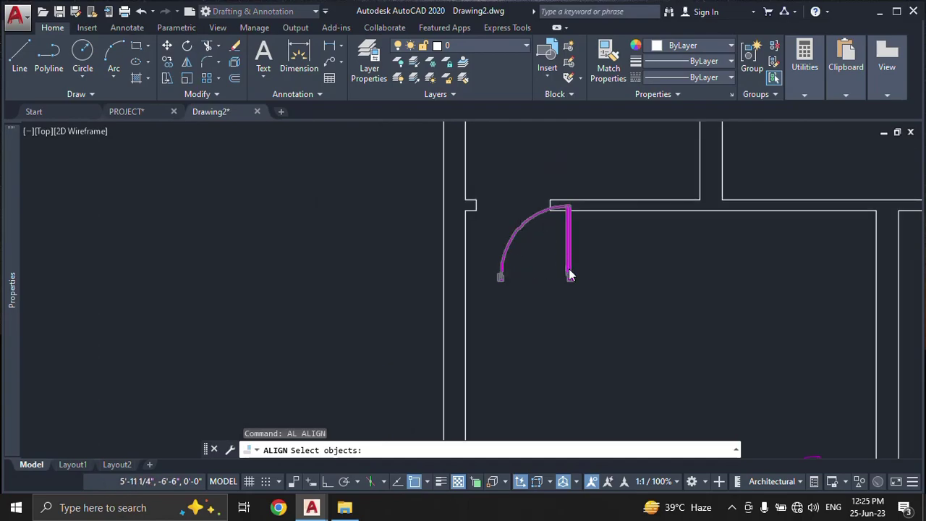
{"action": "middle_click_drag", "start_coordinate": [569, 274], "coordinate": [472, 253]}
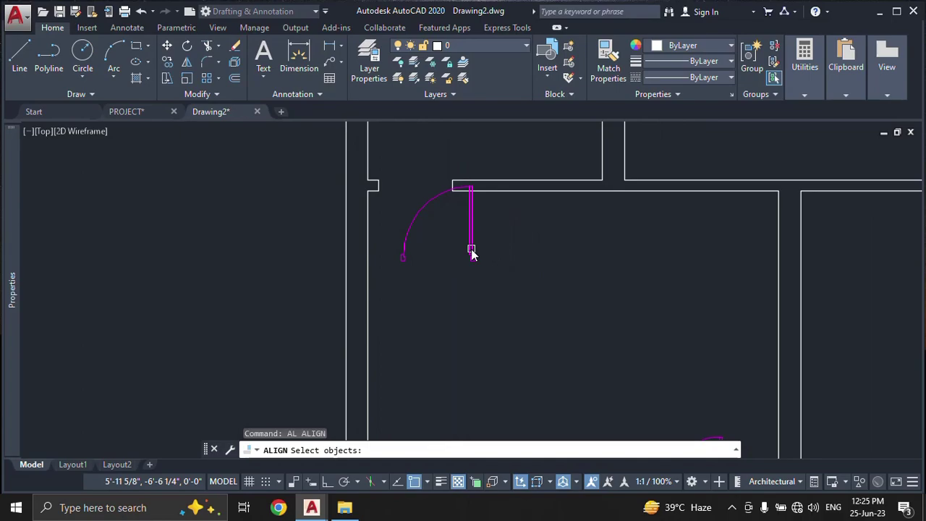
{"action": "left_click", "coordinate": [471, 253]}
{"action": "key", "text": "Return"}
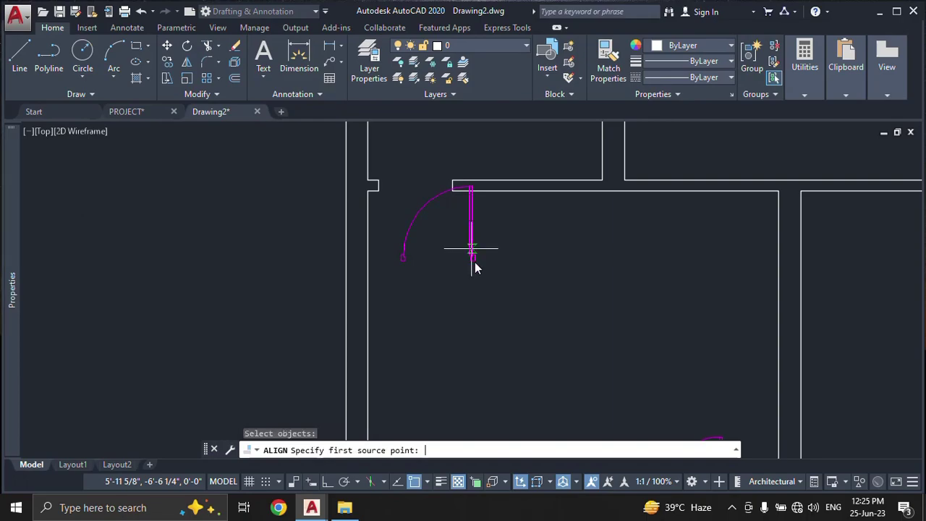
Step: Align the door's frame and arc ends to the opening corner and wall edge, scaled to fit
{"action": "scroll", "coordinate": [474, 261], "scroll_direction": "up", "scroll_amount": 5}
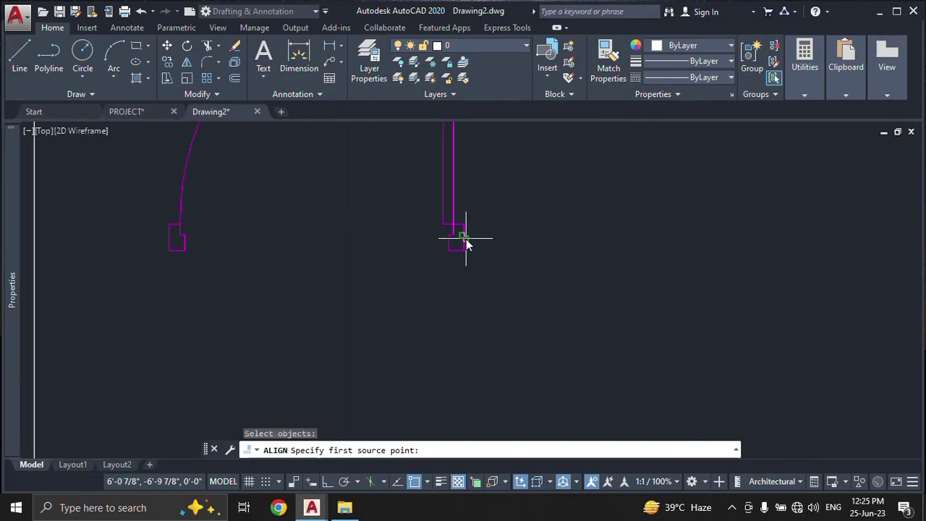
{"action": "left_click", "coordinate": [467, 244]}
{"action": "scroll", "coordinate": [477, 250], "scroll_direction": "down", "scroll_amount": 4}
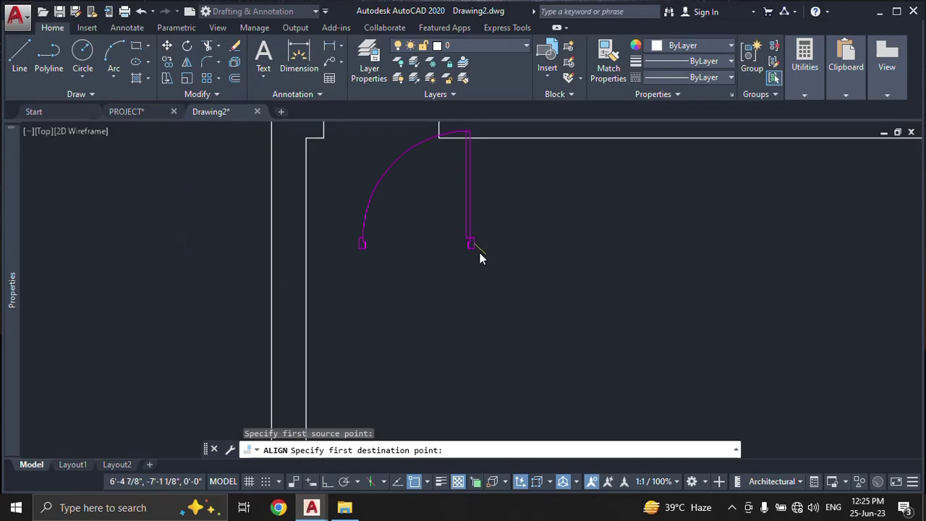
{"action": "middle_click_drag", "start_coordinate": [341, 170], "coordinate": [381, 248]}
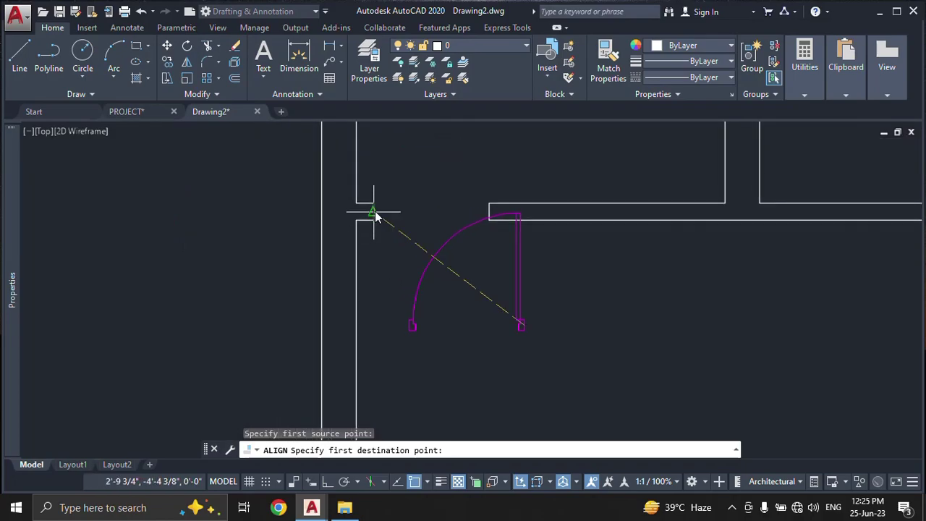
{"action": "left_click", "coordinate": [374, 213]}
{"action": "scroll", "coordinate": [407, 325], "scroll_direction": "up", "scroll_amount": 4}
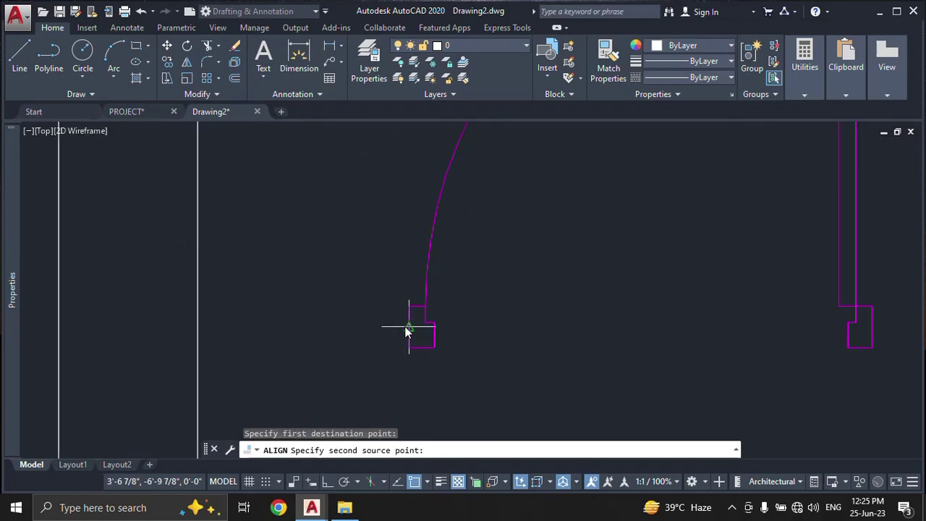
{"action": "left_click", "coordinate": [408, 328]}
{"action": "scroll", "coordinate": [411, 326], "scroll_direction": "down", "scroll_amount": 2}
{"action": "scroll", "coordinate": [476, 196], "scroll_direction": "up", "scroll_amount": 5}
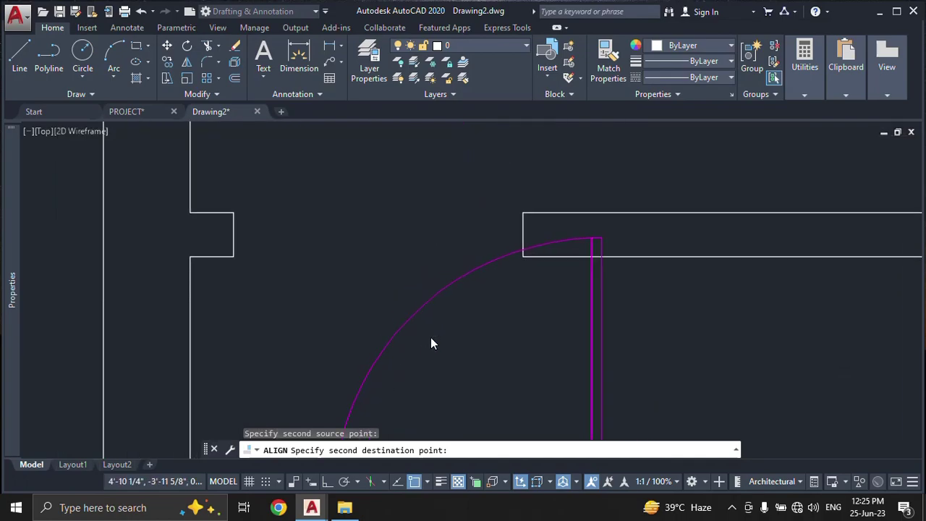
{"action": "left_click", "coordinate": [518, 237]}
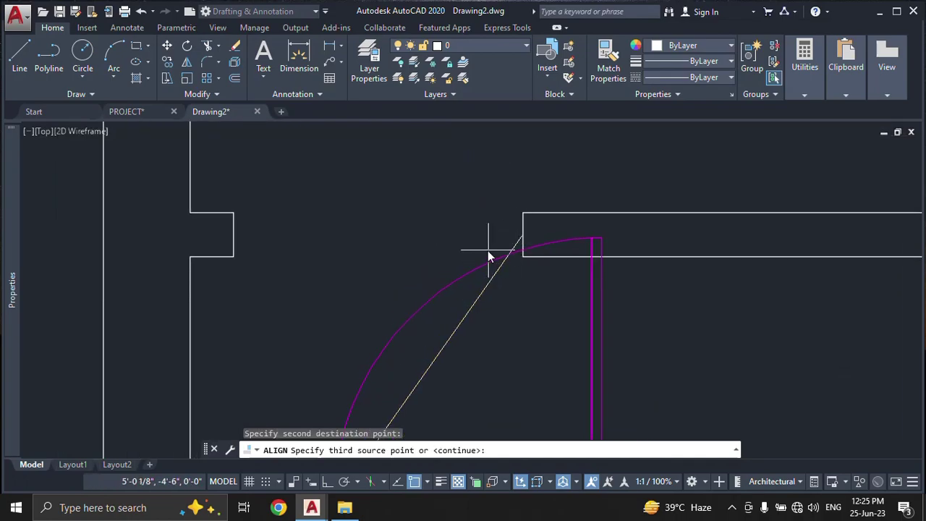
{"action": "scroll", "coordinate": [487, 250], "scroll_direction": "down", "scroll_amount": 1}
{"action": "key", "text": "Return"}
{"action": "type", "text": "Y"}
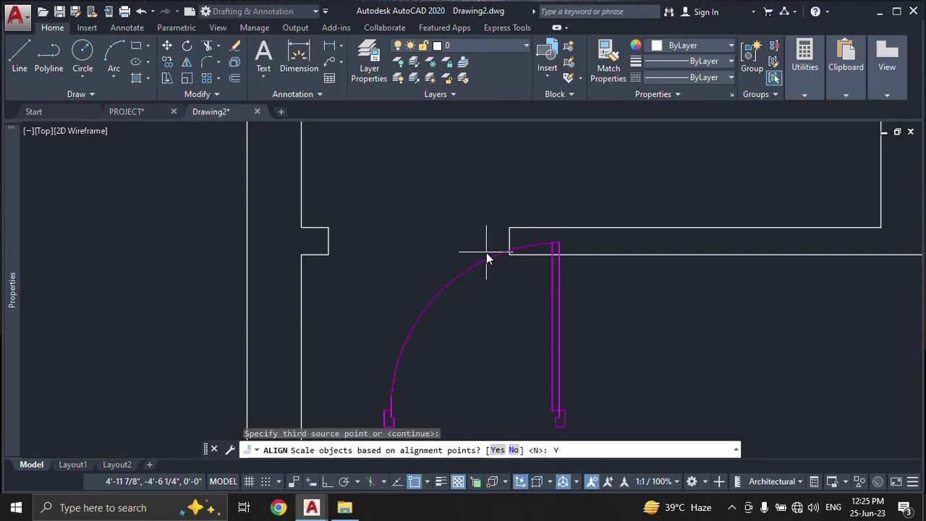
{"action": "key", "text": "Return"}
Step: Window-select the fitted upper-left door
{"action": "scroll", "coordinate": [535, 289], "scroll_direction": "down", "scroll_amount": 1}
{"action": "mouse_move", "coordinate": [583, 324]}
{"action": "middle_mouse_down"}
{"action": "mouse_move", "coordinate": [561, 270]}
{"action": "mouse_move", "coordinate": [530, 339]}
{"action": "middle_mouse_up"}
{"action": "scroll", "coordinate": [561, 267], "scroll_direction": "down", "scroll_amount": 2}
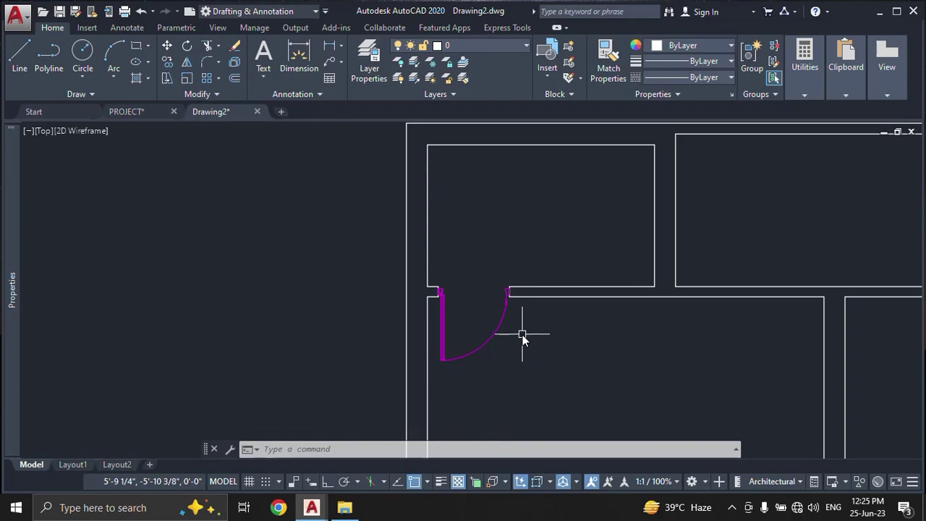
{"action": "left_click", "coordinate": [520, 359]}
{"action": "left_click", "coordinate": [479, 327]}
{"action": "type", "text": "MI"}
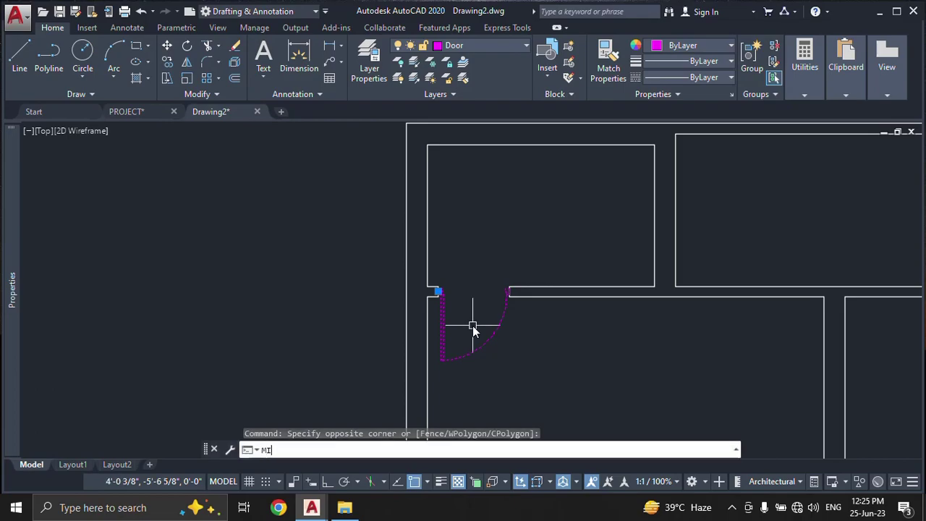
Step: Mirror the fitted door across the opening's jambs, erasing the original, so it swings into the room
{"action": "key", "text": "Return"}
{"action": "scroll", "coordinate": [473, 326], "scroll_direction": "up", "scroll_amount": 5}
{"action": "left_click", "coordinate": [428, 282]}
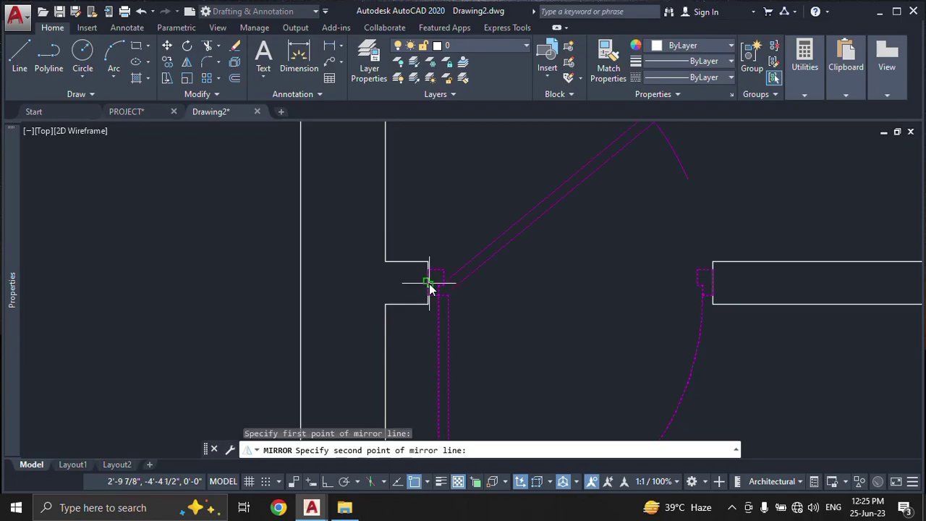
{"action": "middle_click_drag", "start_coordinate": [743, 282], "coordinate": [673, 288]}
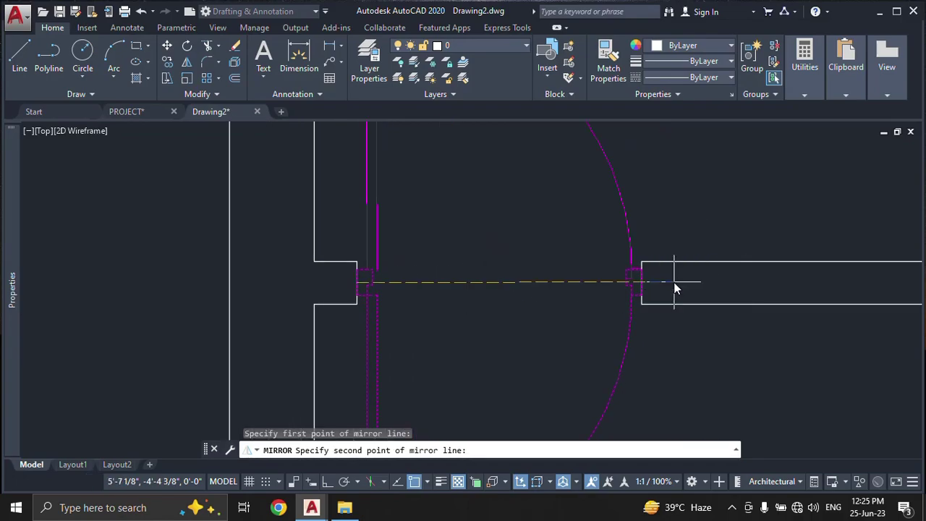
{"action": "scroll", "coordinate": [674, 288], "scroll_direction": "down", "scroll_amount": 4}
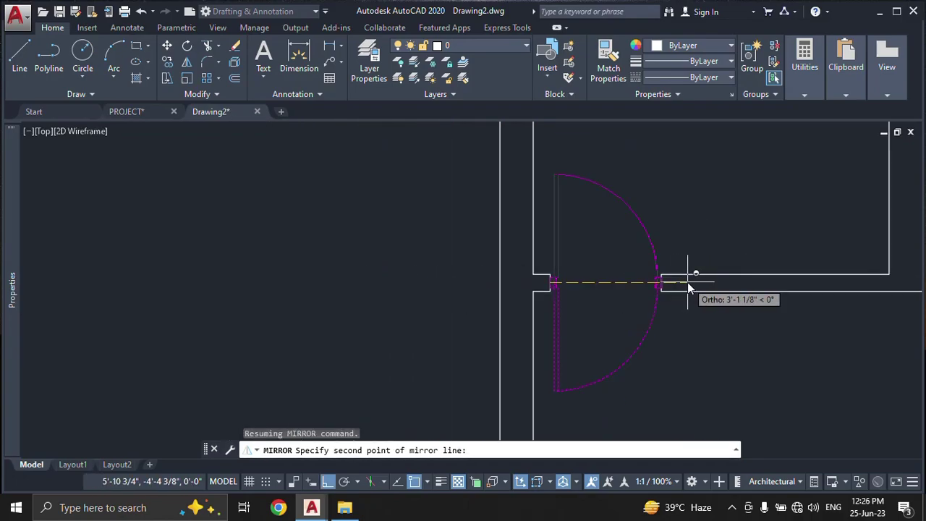
{"action": "left_click", "coordinate": [689, 282]}
{"action": "type", "text": "Y"}
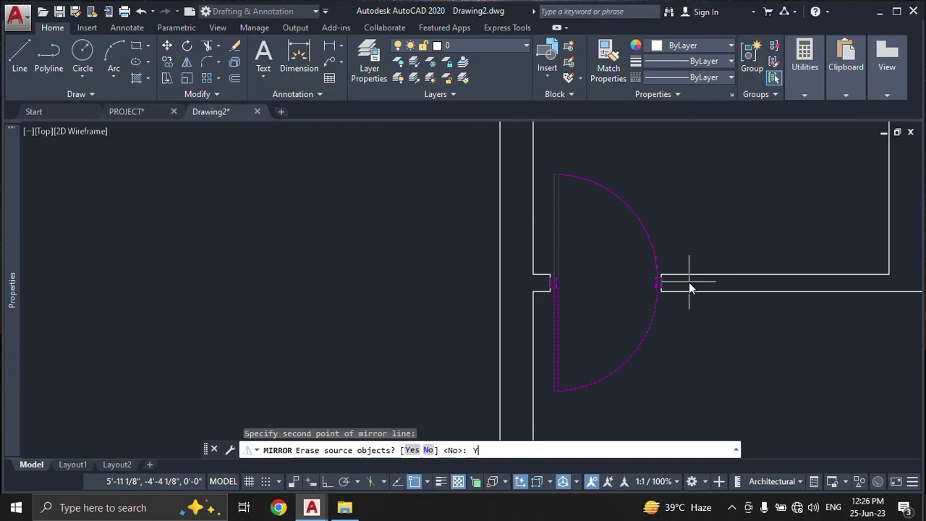
{"action": "key", "text": "Return"}
{"action": "scroll", "coordinate": [688, 282], "scroll_direction": "down", "scroll_amount": 2}
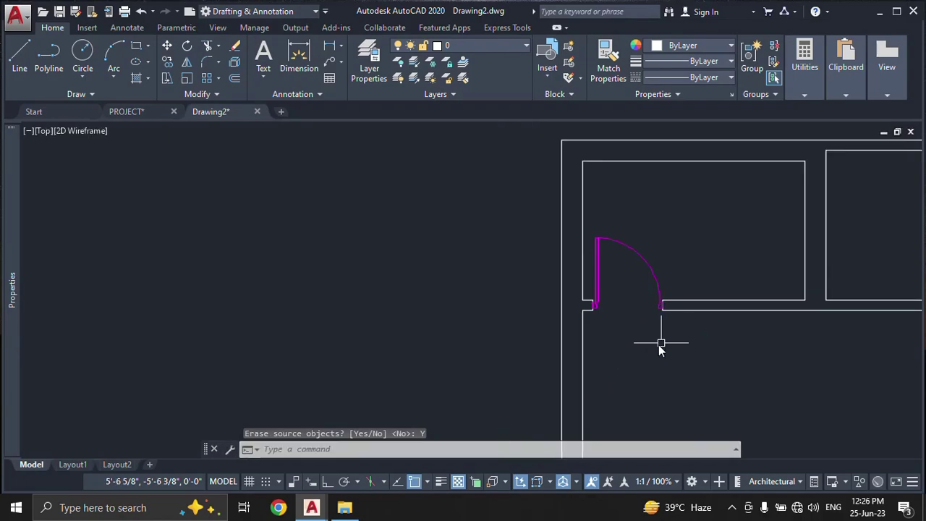
{"action": "scroll", "coordinate": [661, 341], "scroll_direction": "down", "scroll_amount": 2}
{"action": "middle_click_drag", "start_coordinate": [661, 340], "coordinate": [441, 324]}
Step: Attempt a vertical mirror of the top-left door at the top wall midpoint, then cancel it
{"action": "left_click", "coordinate": [410, 253]}
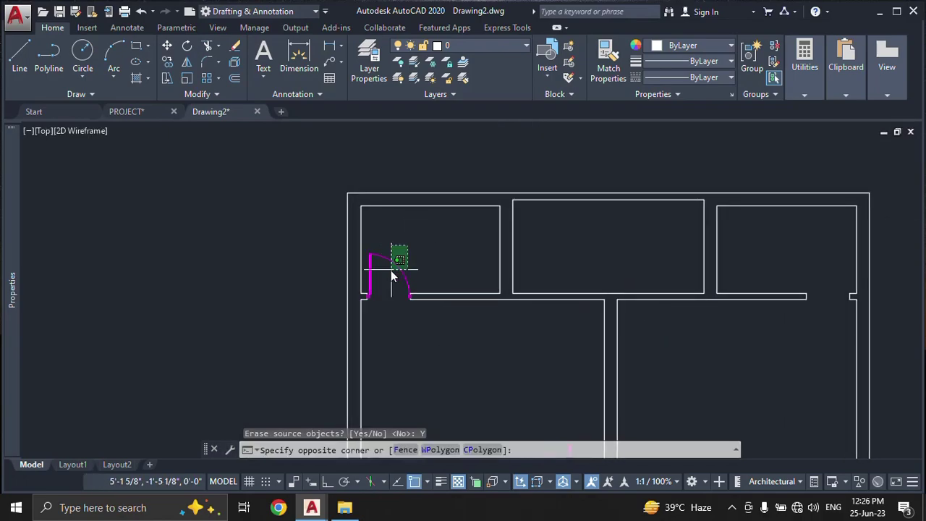
{"action": "left_click", "coordinate": [388, 274]}
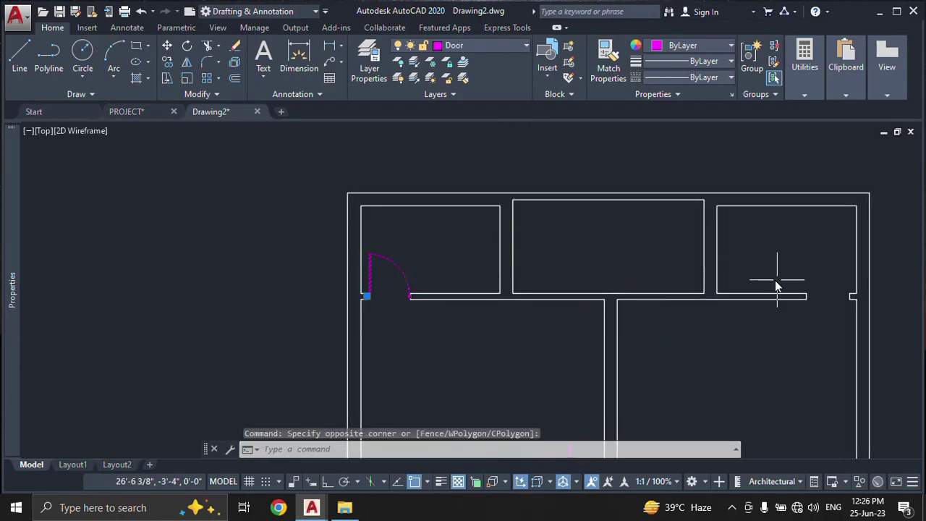
{"action": "type", "text": "mi"}
{"action": "key", "text": "Return"}
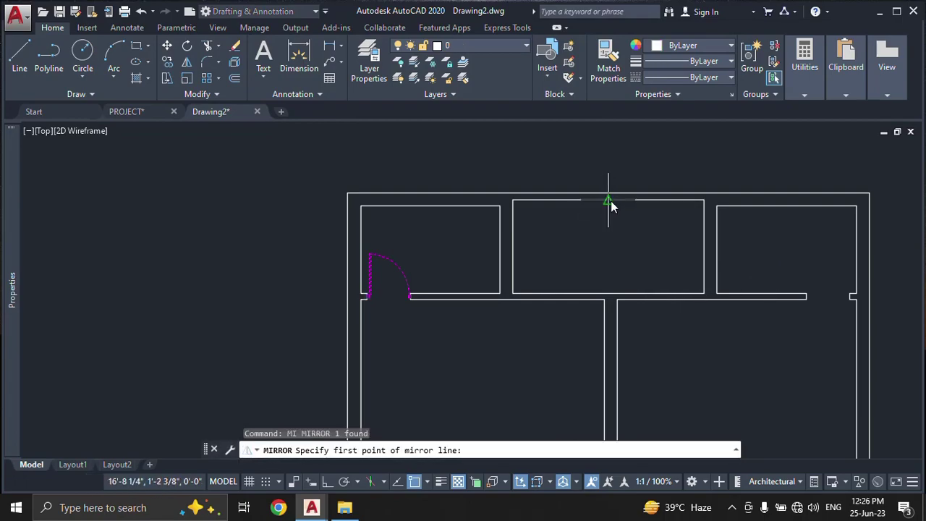
{"action": "left_click", "coordinate": [610, 200]}
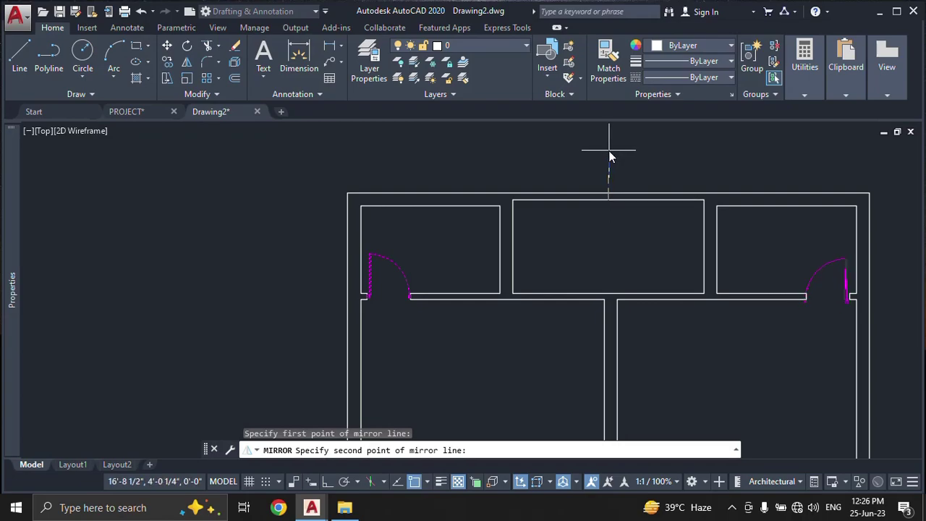
{"action": "key", "text": "F8"}
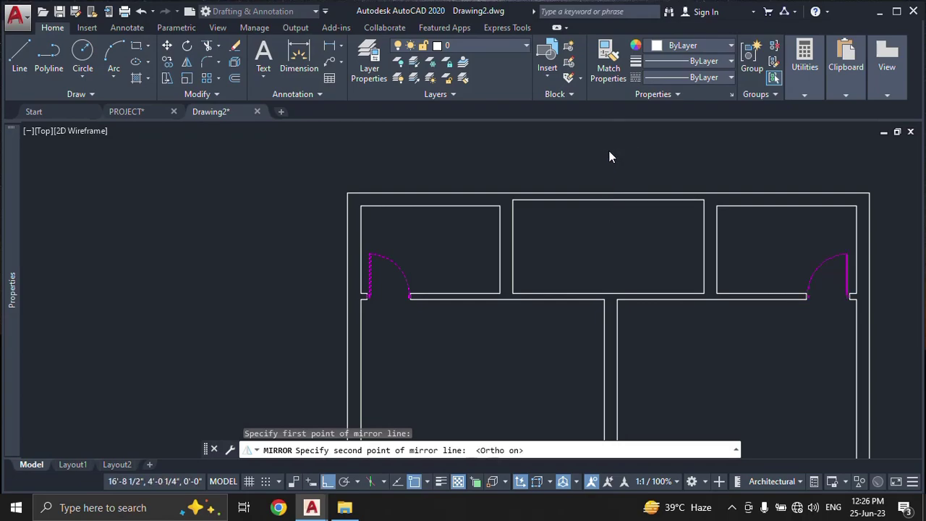
{"action": "left_click", "coordinate": [611, 155]}
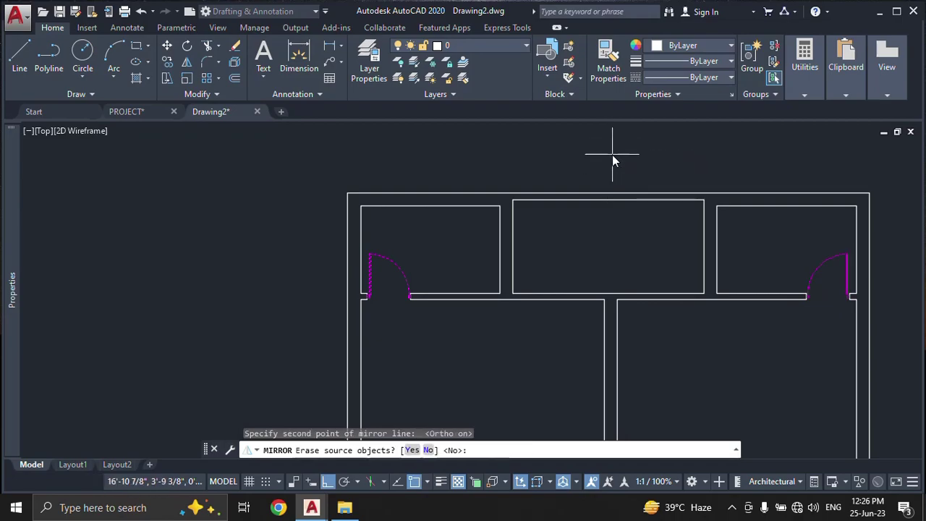
{"action": "key", "text": "Return"}
{"action": "middle_click_drag", "start_coordinate": [589, 347], "coordinate": [525, 326]}
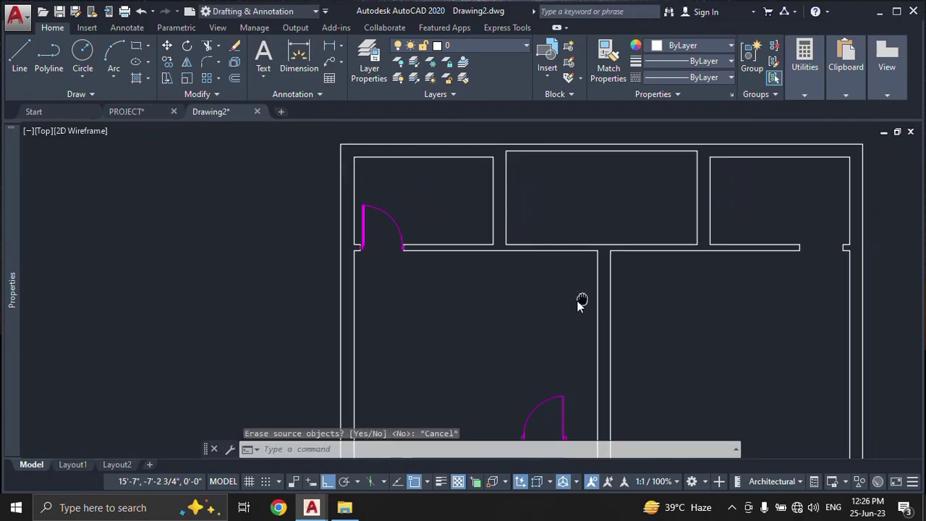
{"action": "key", "text": "Escape"}
Step: Mirror the top-left door vertically about the top wall midpoint, keeping the original
{"action": "left_click", "coordinate": [355, 239]}
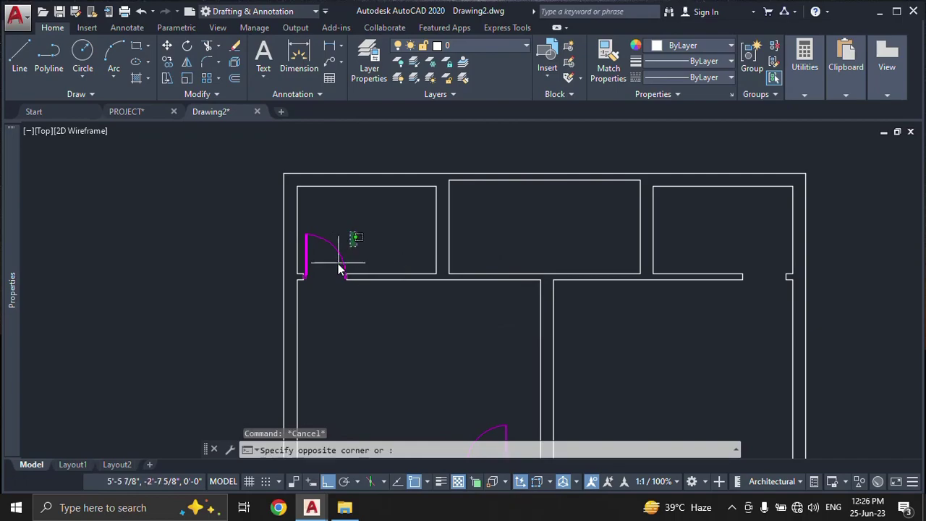
{"action": "left_click", "coordinate": [348, 256]}
{"action": "type", "text": "mi"}
{"action": "key", "text": "Return"}
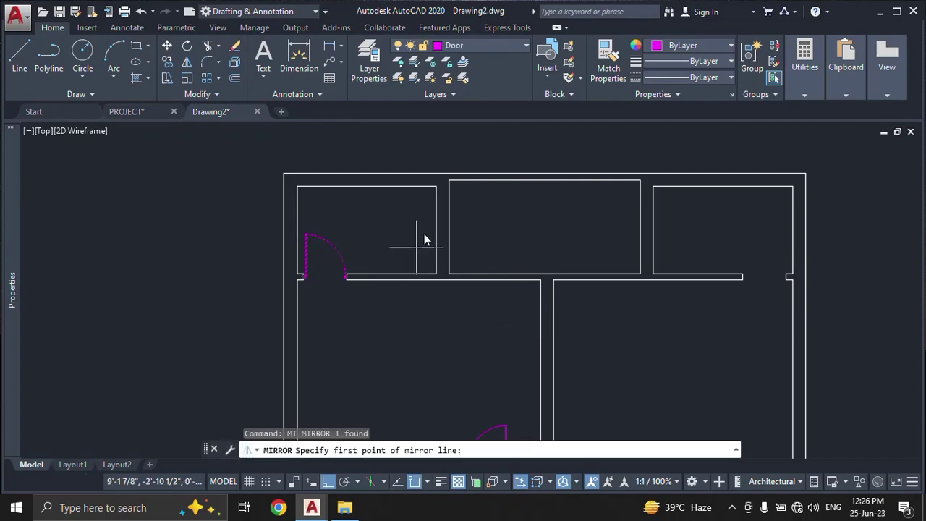
{"action": "left_click", "coordinate": [539, 177]}
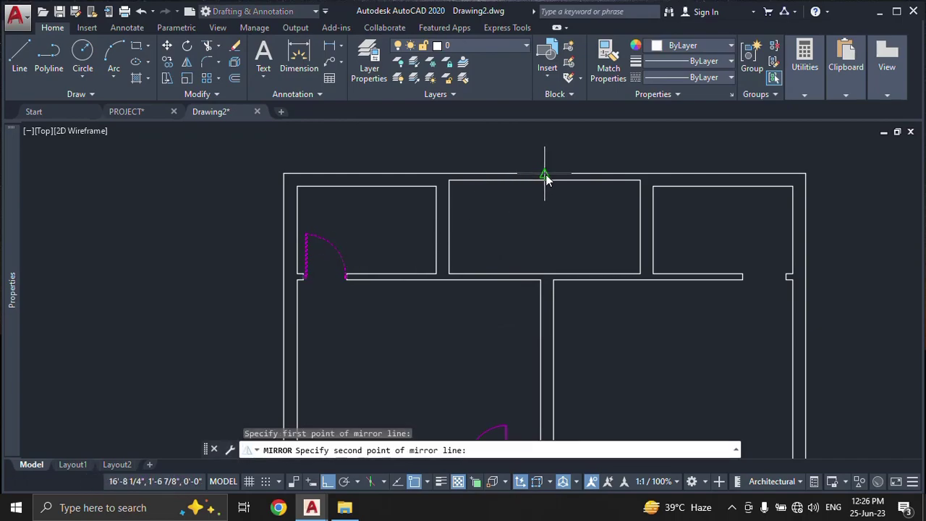
{"action": "scroll", "coordinate": [543, 181], "scroll_direction": "down", "scroll_amount": 4}
{"action": "left_click", "coordinate": [538, 163]}
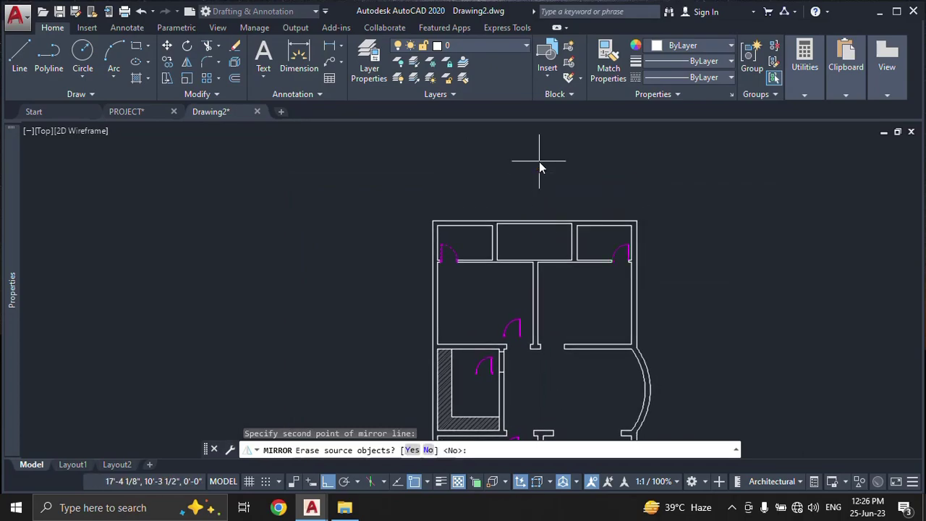
{"action": "key", "text": "Return"}
{"action": "key", "text": "Escape"}
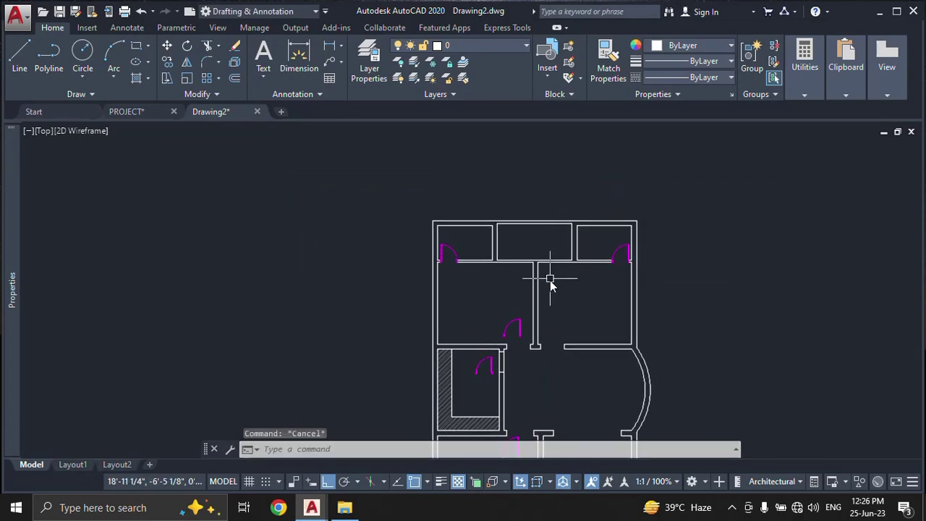
{"action": "middle_click_drag", "start_coordinate": [550, 280], "coordinate": [593, 213]}
{"action": "scroll", "coordinate": [568, 253], "scroll_direction": "up", "scroll_amount": 5}
Step: Align the central door's leaf ends to the wall stub midpoint and wall corner, scaled to fit
{"action": "middle_click_drag", "start_coordinate": [568, 253], "coordinate": [543, 220]}
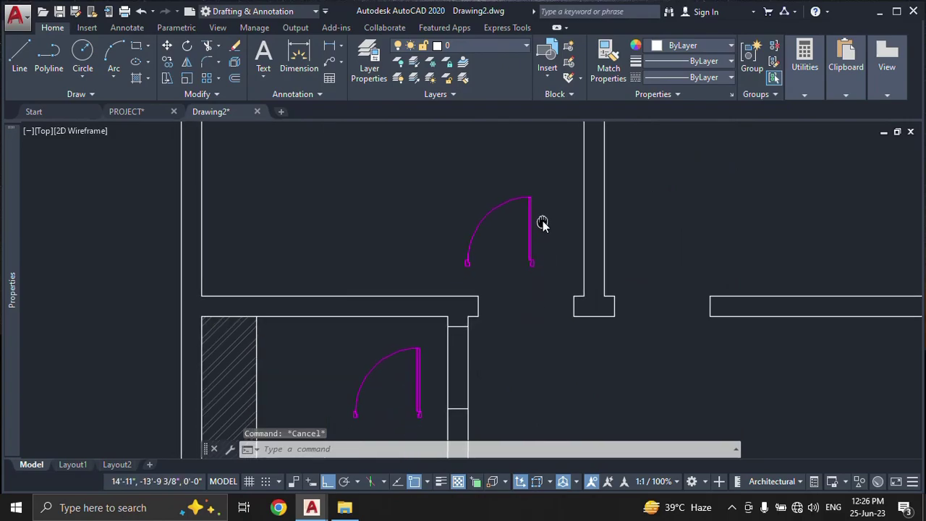
{"action": "type", "text": "AL"}
{"action": "key", "text": "Return"}
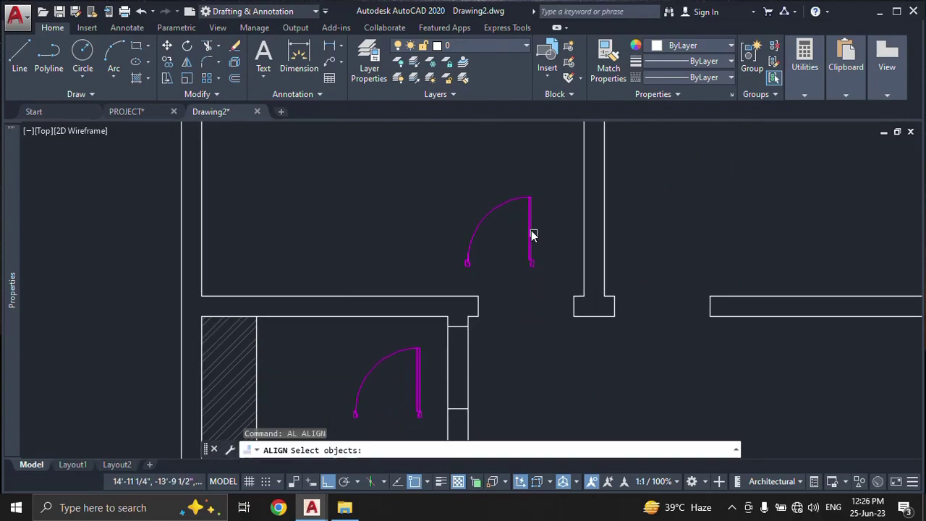
{"action": "left_click", "coordinate": [530, 238]}
{"action": "scroll", "coordinate": [539, 253], "scroll_direction": "up", "scroll_amount": 4}
{"action": "key", "text": "Return"}
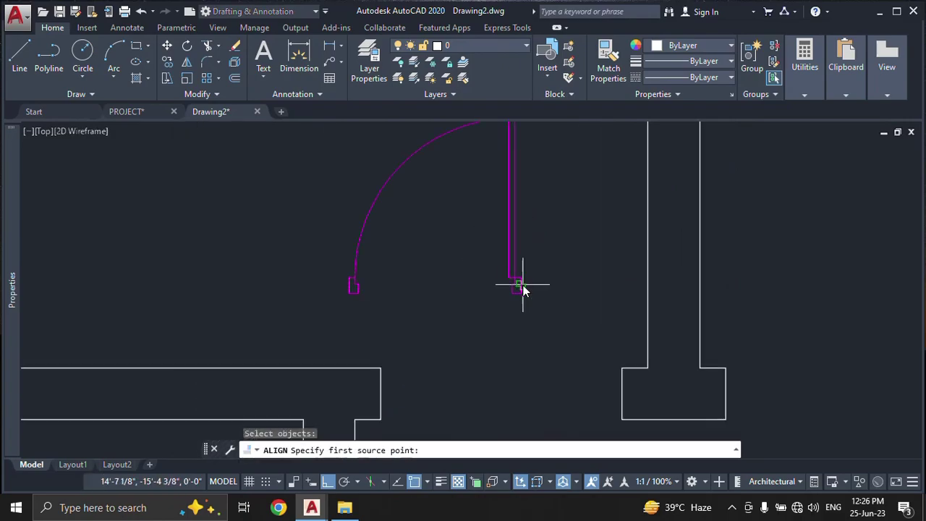
{"action": "left_click", "coordinate": [519, 285]}
{"action": "middle_click_drag", "start_coordinate": [572, 329], "coordinate": [563, 286]}
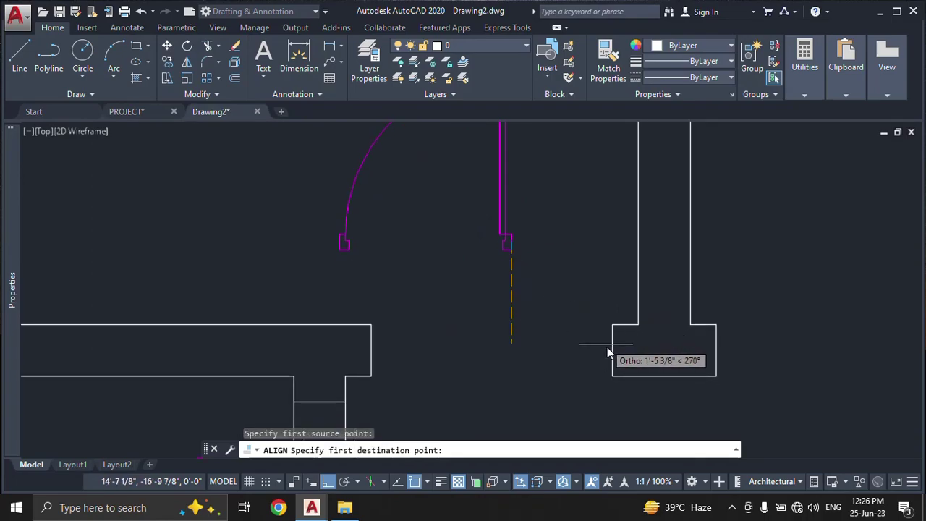
{"action": "left_click", "coordinate": [613, 353]}
{"action": "scroll", "coordinate": [343, 266], "scroll_direction": "up", "scroll_amount": 4}
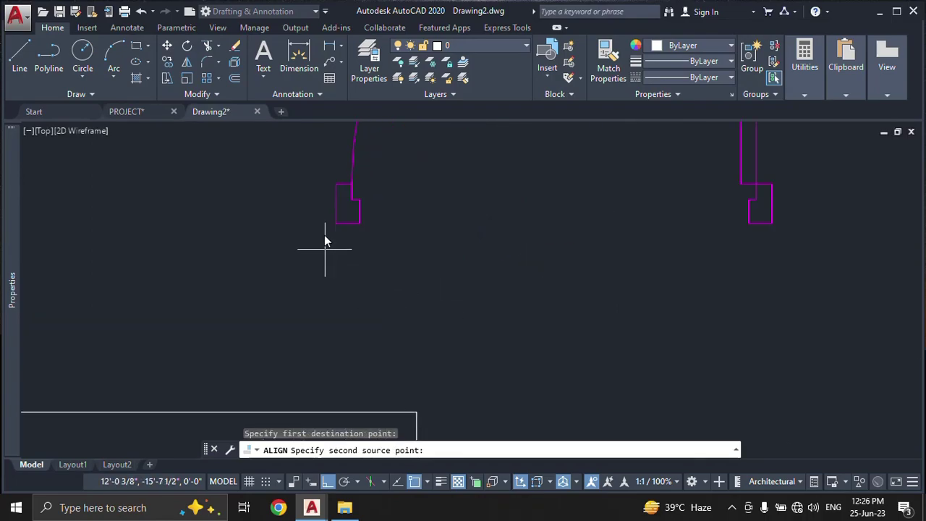
{"action": "left_click", "coordinate": [335, 204]}
{"action": "scroll", "coordinate": [345, 216], "scroll_direction": "down", "scroll_amount": 4}
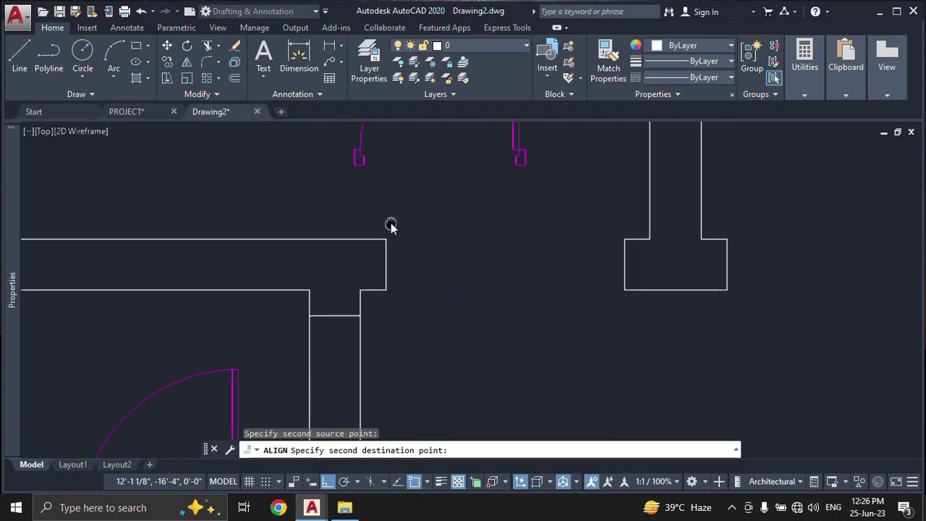
{"action": "left_click", "coordinate": [388, 266]}
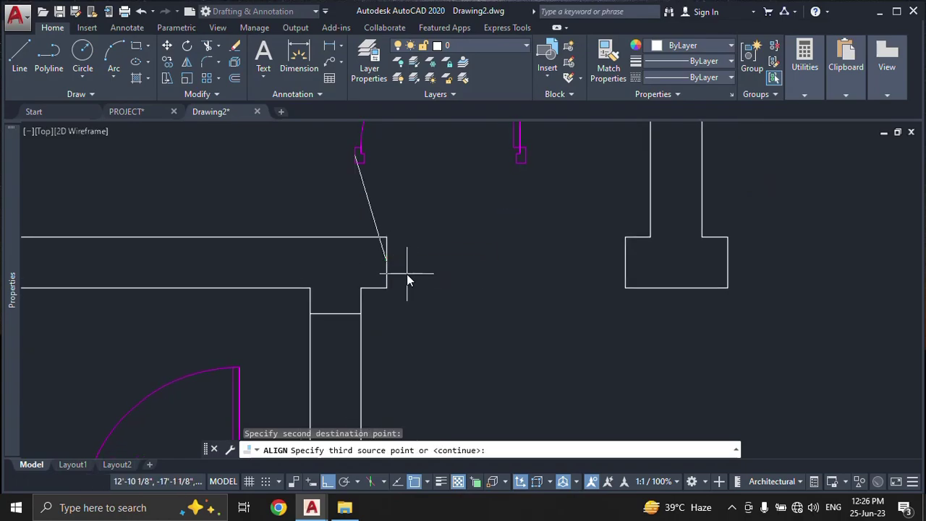
{"action": "key", "text": "Return"}
{"action": "type", "text": "Y"}
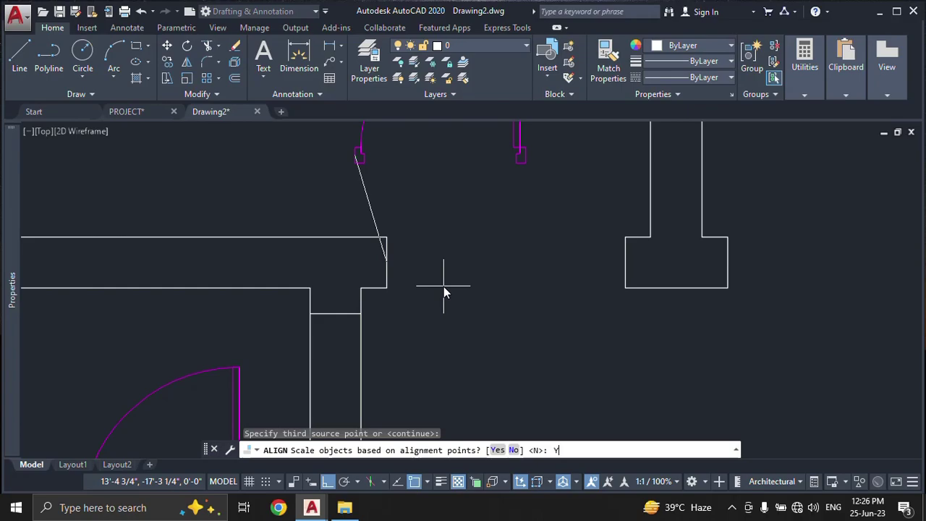
{"action": "key", "text": "Return"}
Step: Select the fitted upper door with a crossing window and start MIRROR (MI)
{"action": "scroll", "coordinate": [463, 304], "scroll_direction": "down", "scroll_amount": 3}
{"action": "middle_click_drag", "start_coordinate": [491, 309], "coordinate": [448, 298]}
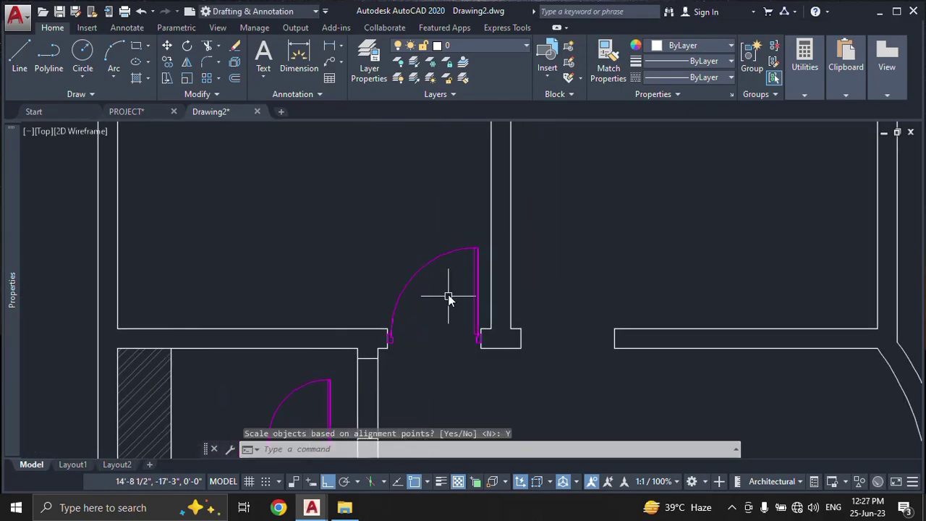
{"action": "left_click", "coordinate": [448, 298]}
{"action": "left_click", "coordinate": [413, 240]}
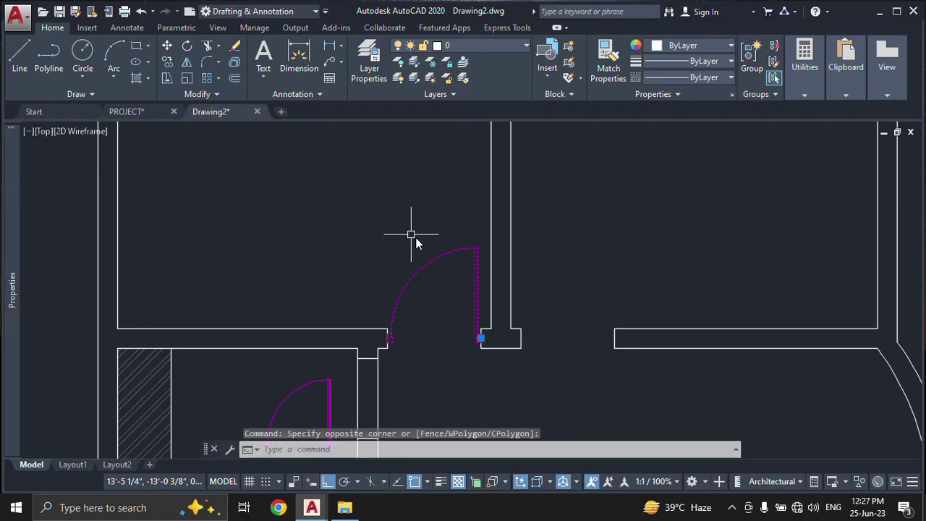
{"action": "type", "text": "mi"}
{"action": "key", "text": "Return"}
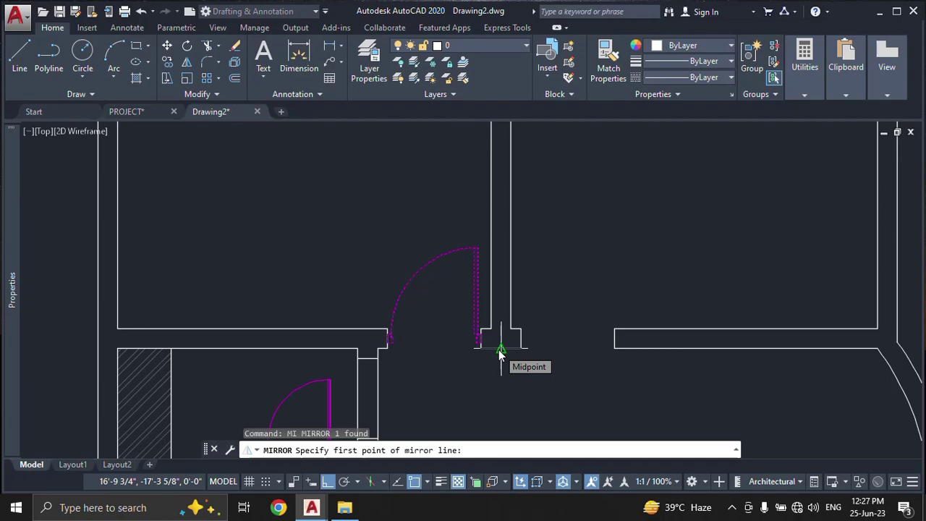
Step: Mirror the door about a vertical line through the wall stub's midpoint, keeping the original
{"action": "left_click", "coordinate": [500, 350]}
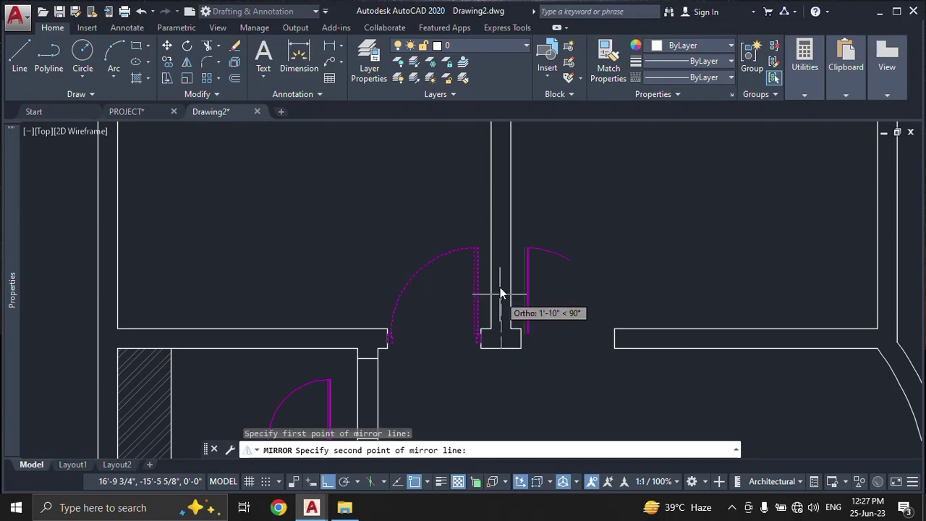
{"action": "left_click", "coordinate": [499, 219]}
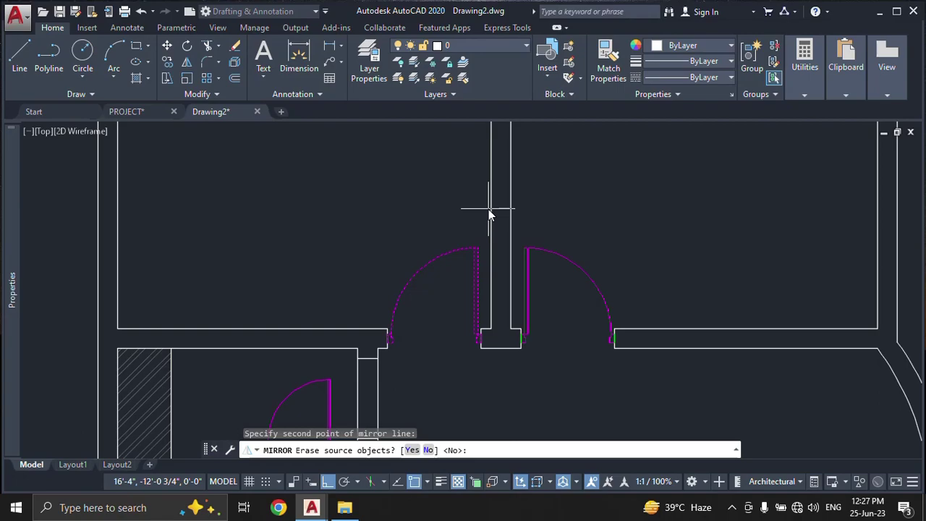
{"action": "key", "text": "Return"}
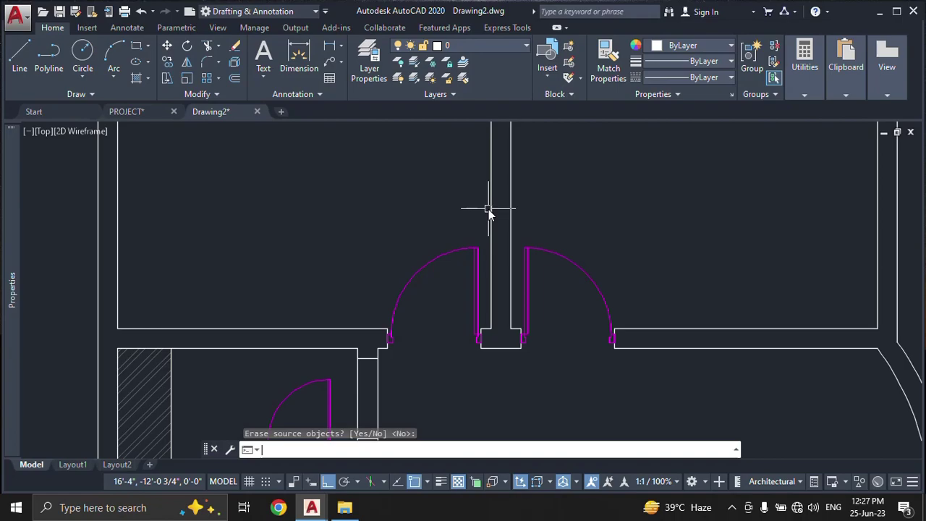
{"action": "mouse_move", "coordinate": [535, 342]}
{"action": "middle_mouse_down"}
{"action": "mouse_move", "coordinate": [541, 294]}
{"action": "mouse_move", "coordinate": [564, 248]}
{"action": "middle_mouse_up"}
Step: Trim the wall lines beside the hatched counter room with a crossing window to open a doorway
{"action": "scroll", "coordinate": [523, 287], "scroll_direction": "down", "scroll_amount": 2}
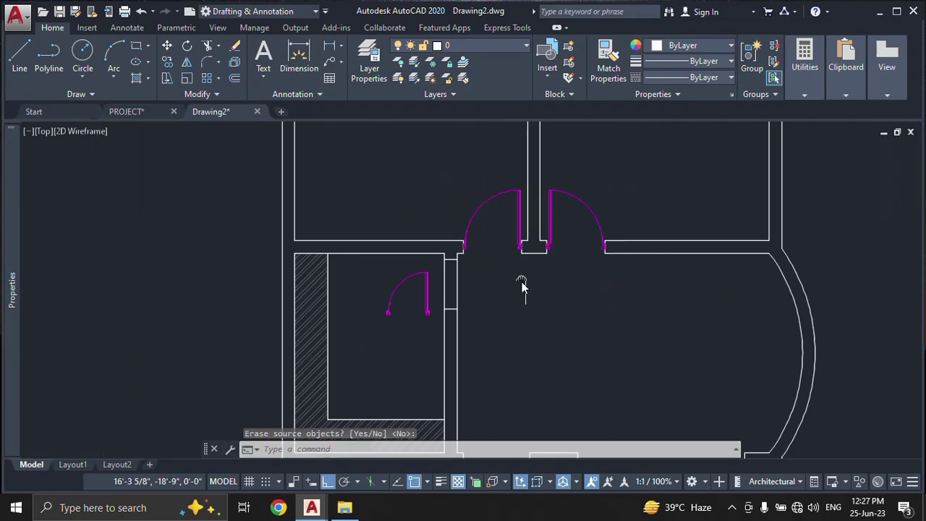
{"action": "scroll", "coordinate": [501, 264], "scroll_direction": "up", "scroll_amount": 3}
{"action": "scroll", "coordinate": [498, 263], "scroll_direction": "up", "scroll_amount": 2}
{"action": "key", "text": "Return"}
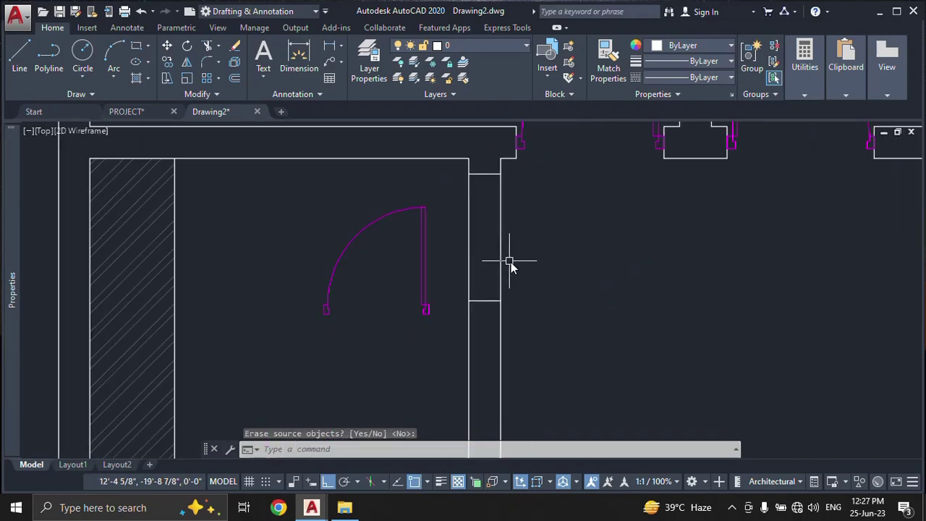
{"action": "type", "text": "tr"}
{"action": "key", "text": "Return"}
{"action": "left_click", "coordinate": [531, 258]}
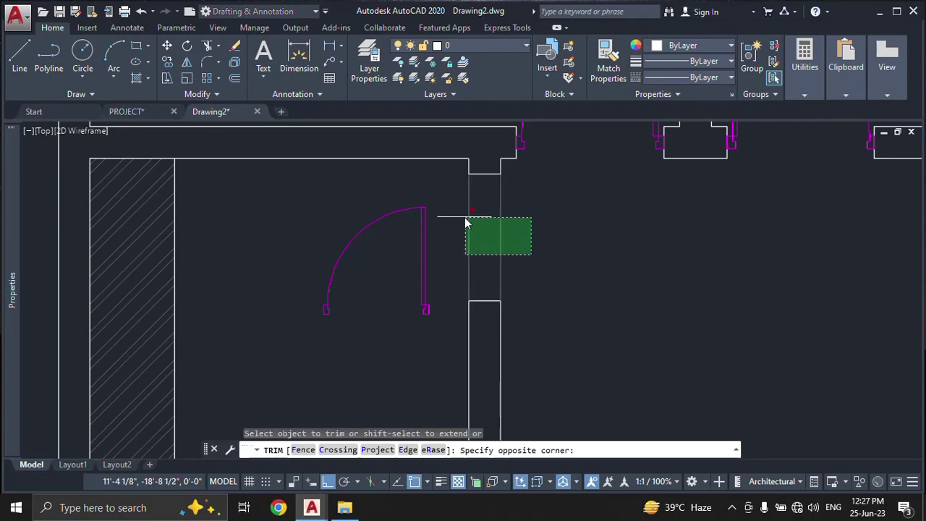
{"action": "left_click", "coordinate": [464, 217]}
{"action": "key", "text": "Escape"}
Step: Align the small magenta door, anchoring its right end at the opening's upper corner
{"action": "type", "text": "a"}
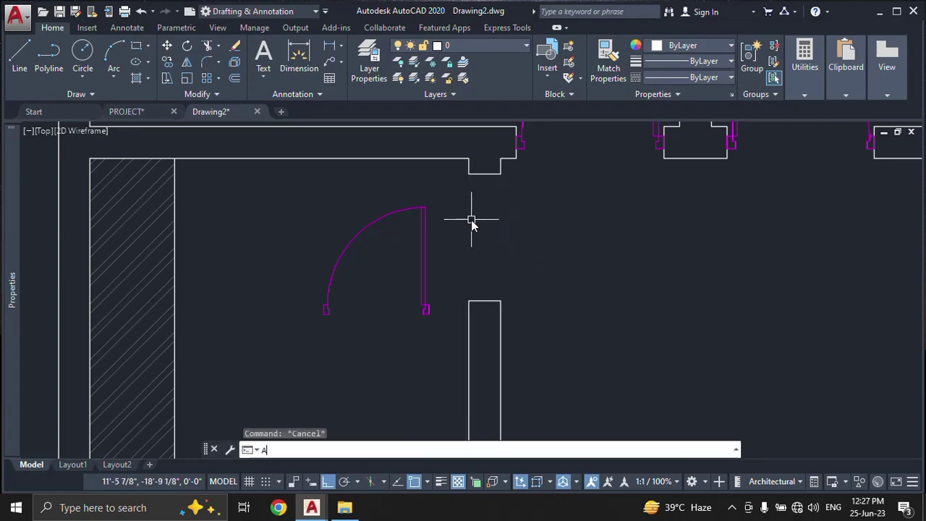
{"action": "key", "text": "Return"}
{"action": "key", "text": "Escape"}
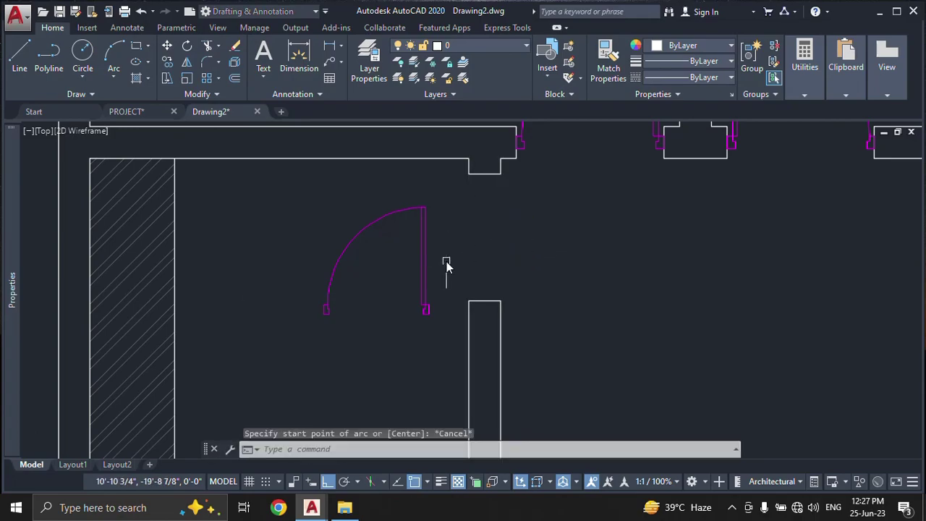
{"action": "type", "text": "al"}
{"action": "key", "text": "Return"}
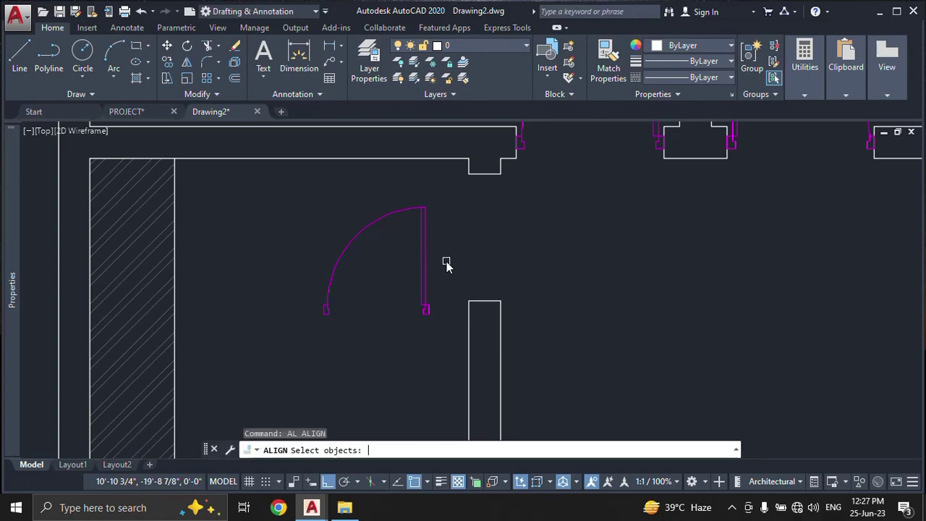
{"action": "left_click", "coordinate": [424, 243]}
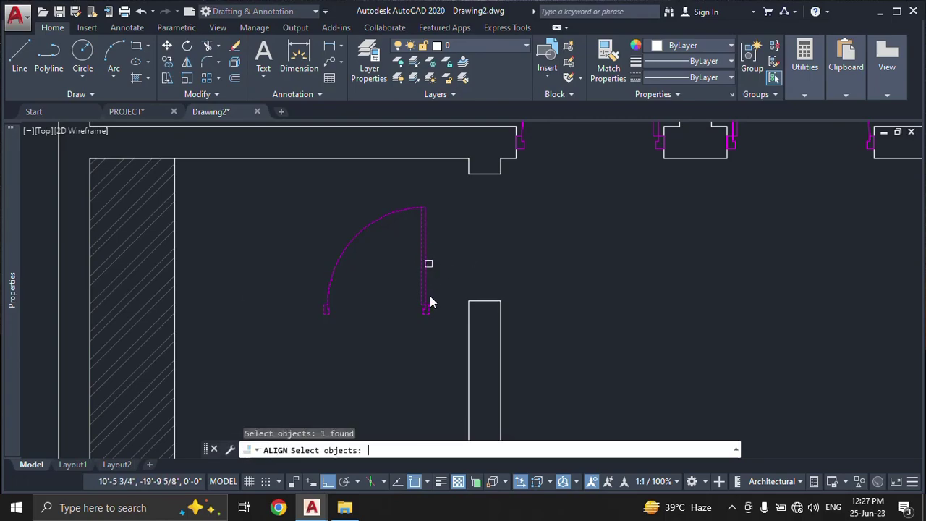
{"action": "key", "text": "Return"}
{"action": "scroll", "coordinate": [427, 327], "scroll_direction": "up", "scroll_amount": 4}
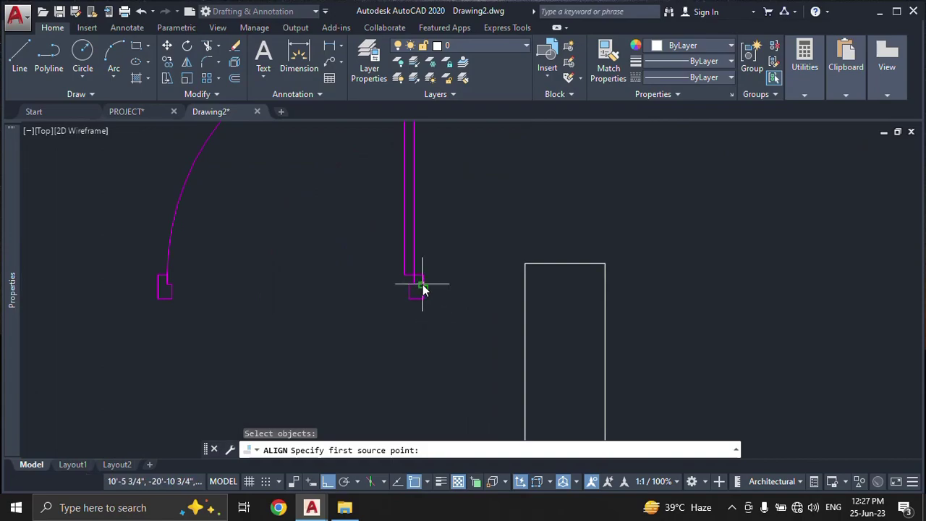
{"action": "left_click", "coordinate": [422, 289]}
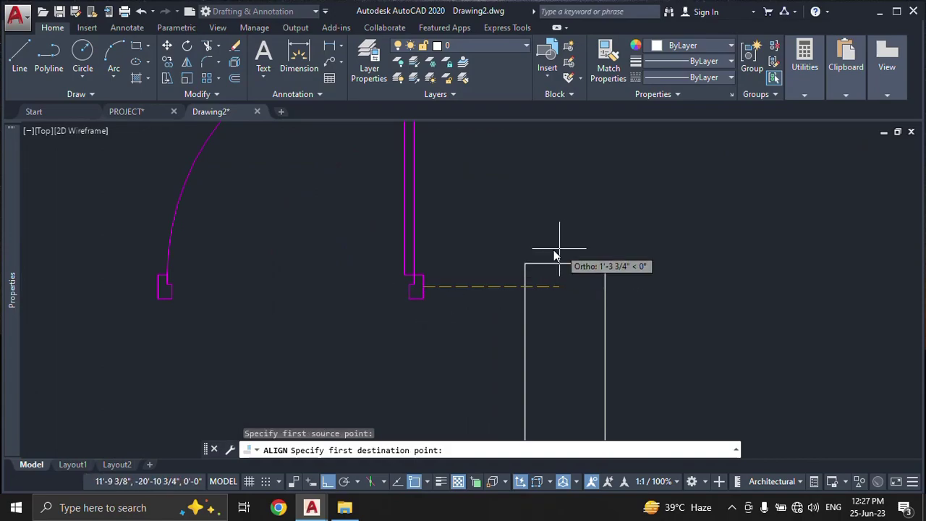
{"action": "scroll", "coordinate": [516, 289], "scroll_direction": "down", "scroll_amount": 6}
{"action": "left_click", "coordinate": [523, 255]}
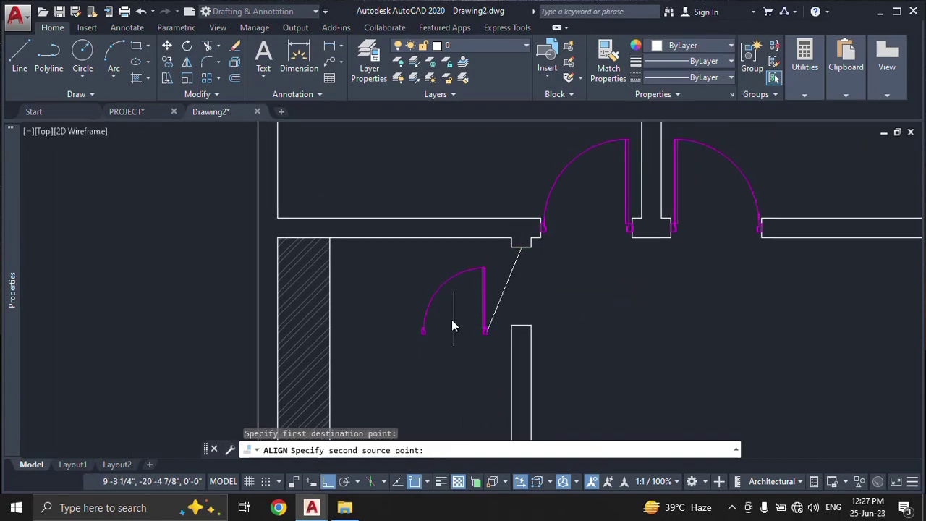
Step: Match the door's left end to the opening's lower corner and scale it to fit
{"action": "scroll", "coordinate": [434, 326], "scroll_direction": "up", "scroll_amount": 4}
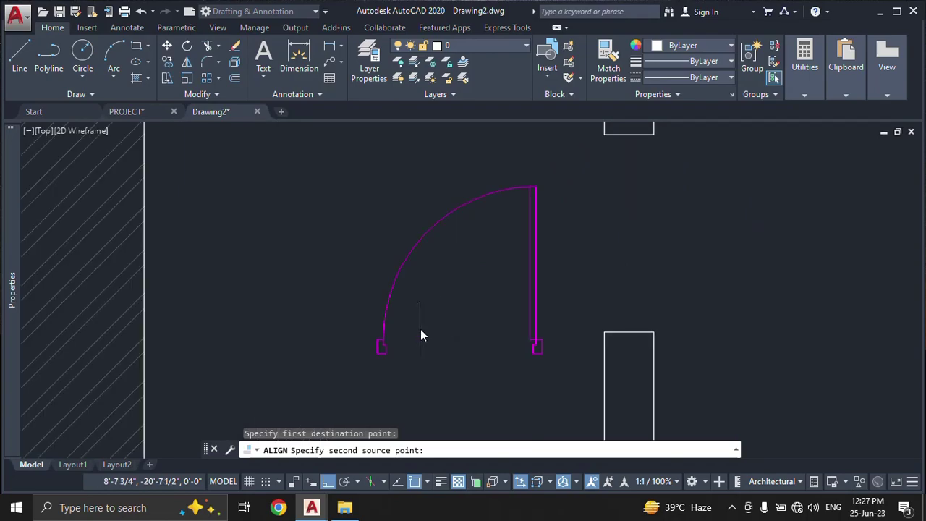
{"action": "left_click", "coordinate": [373, 349]}
{"action": "left_click", "coordinate": [605, 334]}
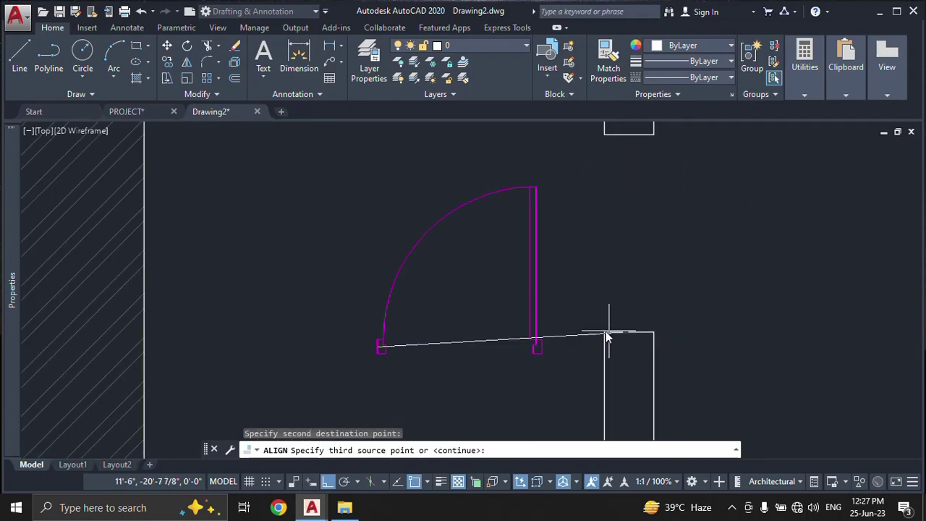
{"action": "key", "text": "Return"}
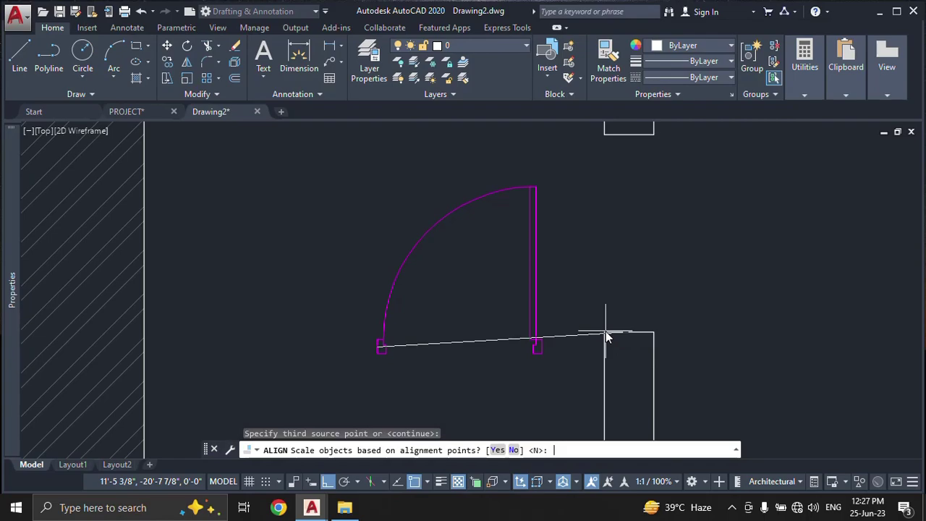
{"action": "type", "text": "y"}
{"action": "key", "text": "Return"}
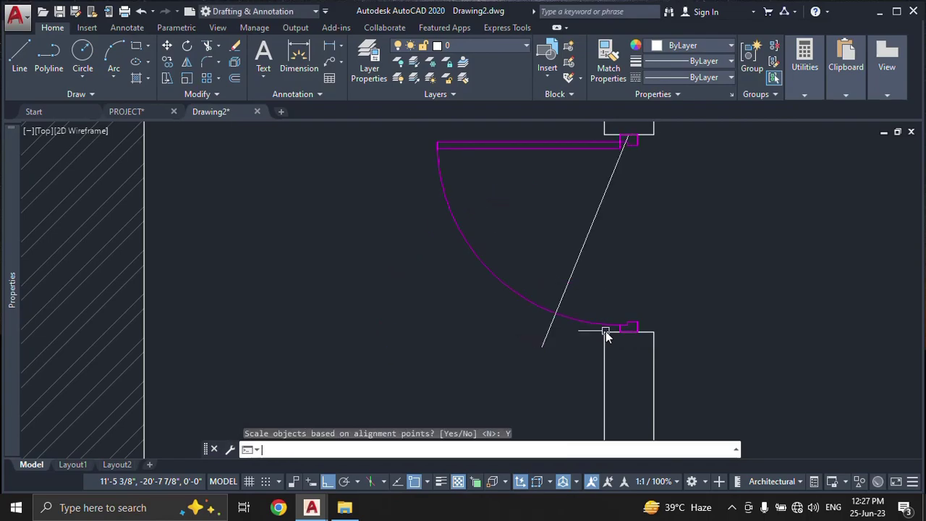
{"action": "scroll", "coordinate": [574, 292], "scroll_direction": "down", "scroll_amount": 5}
{"action": "middle_click_drag", "start_coordinate": [574, 292], "coordinate": [530, 215]}
{"action": "scroll", "coordinate": [530, 214], "scroll_direction": "down", "scroll_amount": 5}
{"action": "scroll", "coordinate": [557, 274], "scroll_direction": "up", "scroll_amount": 1}
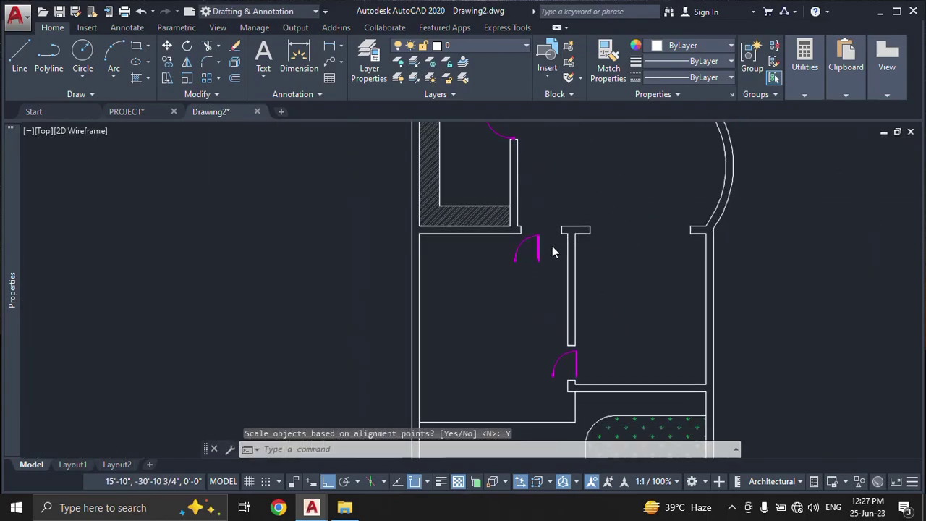
{"action": "scroll", "coordinate": [552, 246], "scroll_direction": "up", "scroll_amount": 4}
{"action": "scroll", "coordinate": [523, 259], "scroll_direction": "up", "scroll_amount": 2}
{"action": "middle_click_drag", "start_coordinate": [545, 282], "coordinate": [548, 337]}
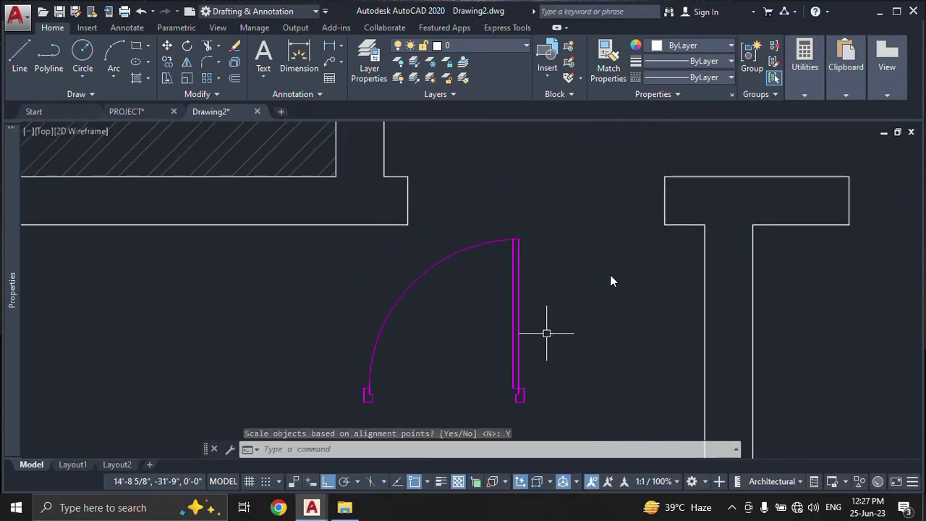
Step: Draw a guide line across the opening from the T-wall edge to the left wall
{"action": "type", "text": "l"}
{"action": "key", "text": "Return"}
{"action": "left_click", "coordinate": [664, 200]}
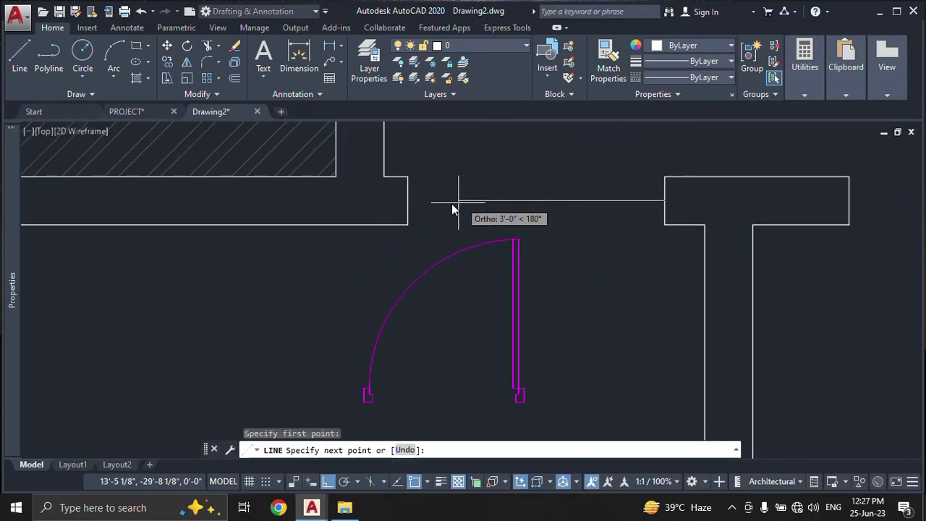
{"action": "left_click", "coordinate": [410, 203]}
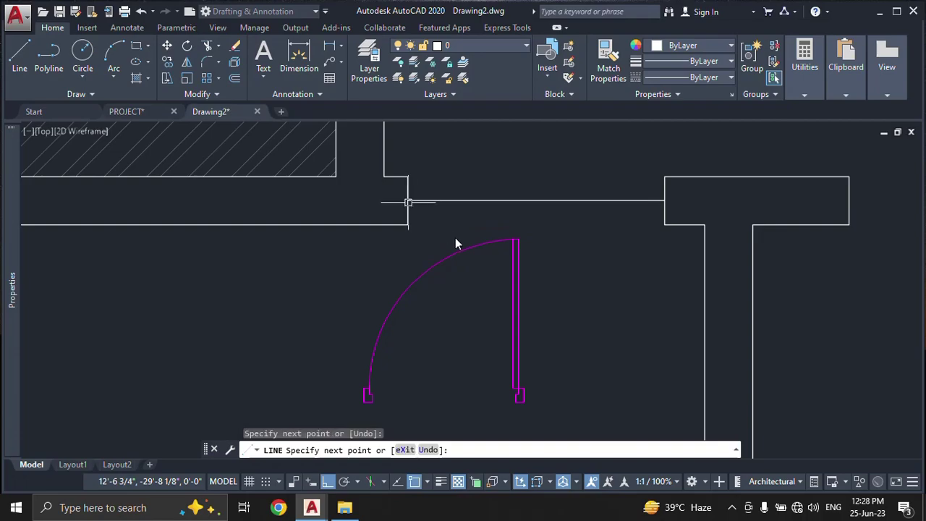
{"action": "key", "text": "Escape"}
Step: Align the door between the T-wall corner and the guide line's midpoint, scaled to fit
{"action": "type", "text": "al"}
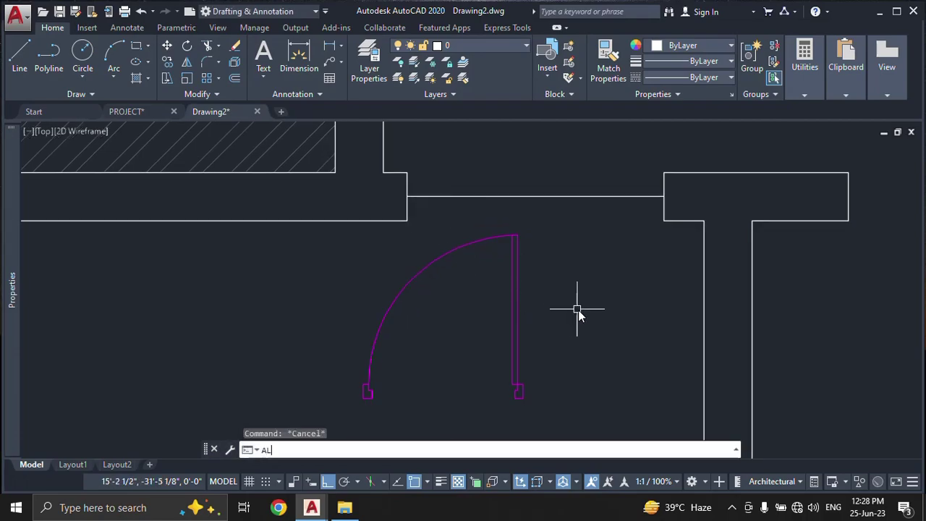
{"action": "key", "text": "Return"}
{"action": "left_click", "coordinate": [514, 325]}
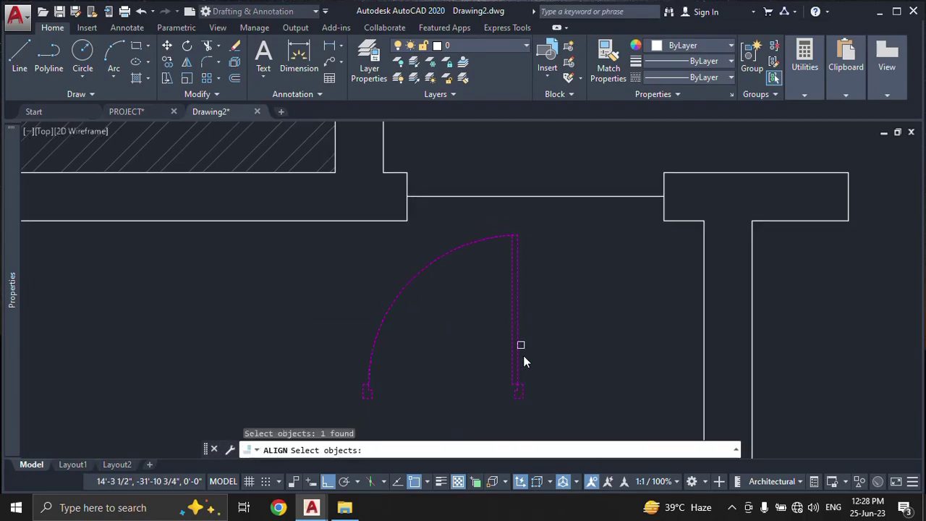
{"action": "key", "text": "Return"}
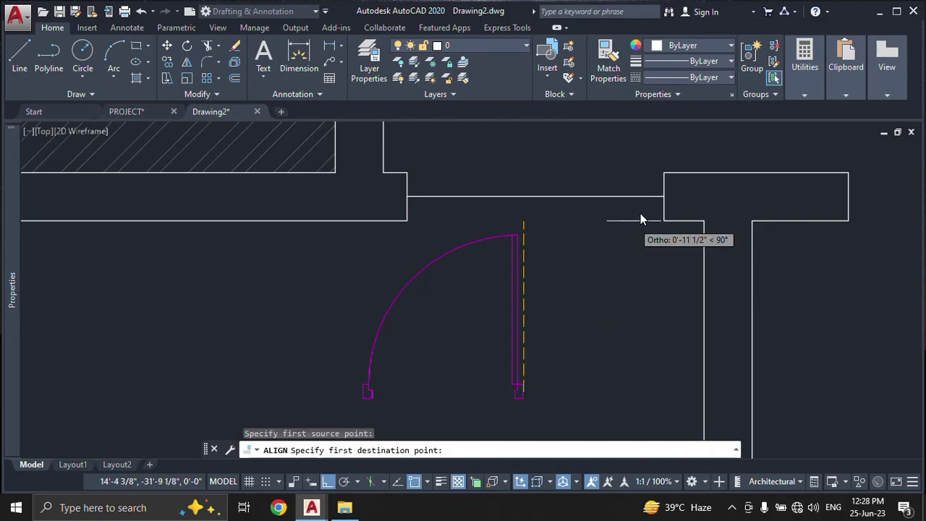
{"action": "left_click", "coordinate": [663, 200]}
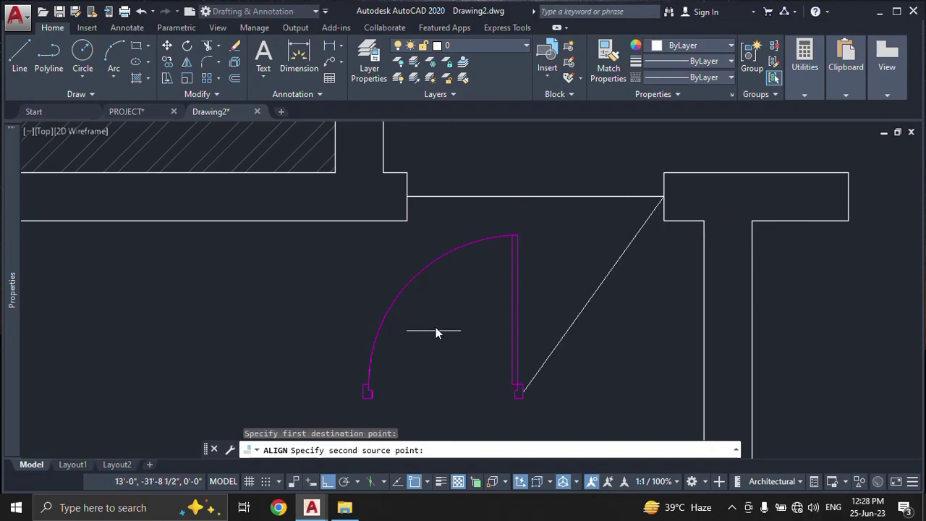
{"action": "left_click", "coordinate": [363, 395]}
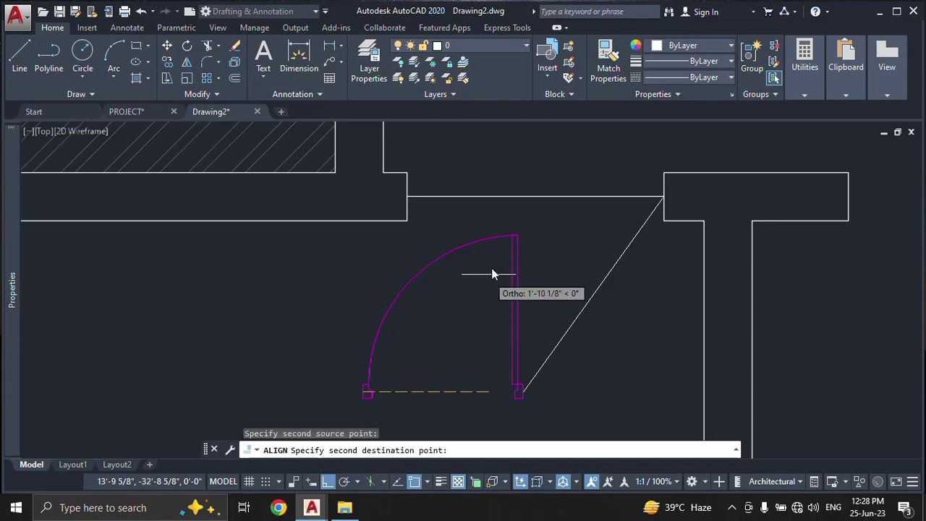
{"action": "left_click", "coordinate": [535, 200]}
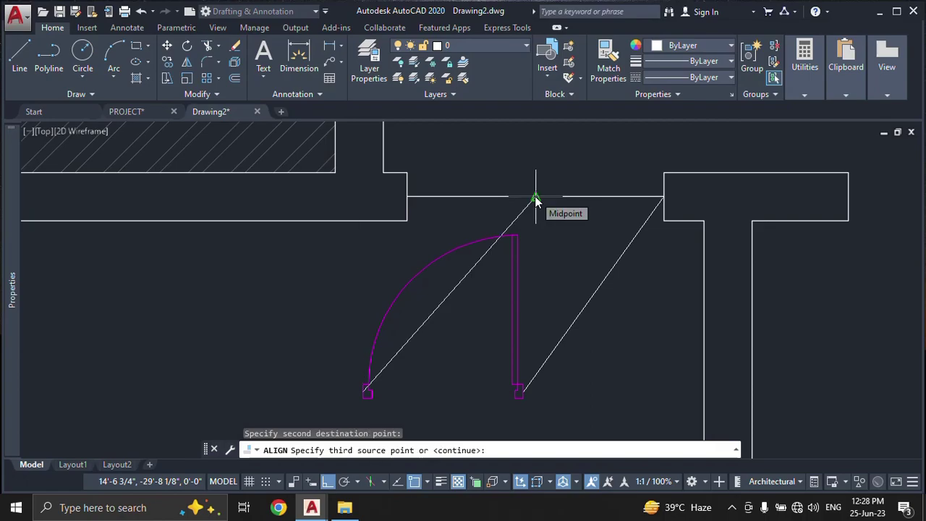
{"action": "key", "text": "Return"}
{"action": "type", "text": "y"}
{"action": "key", "text": "Return"}
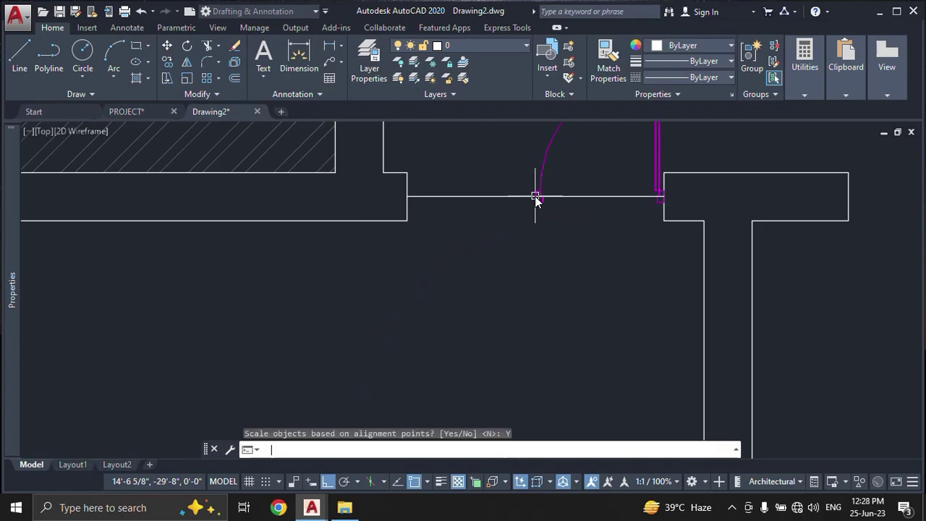
{"action": "scroll", "coordinate": [533, 289], "scroll_direction": "down", "scroll_amount": 2}
Step: Mirror the door about the opening's midpoint, keeping the original, to form a double door
{"action": "left_click", "coordinate": [548, 269]}
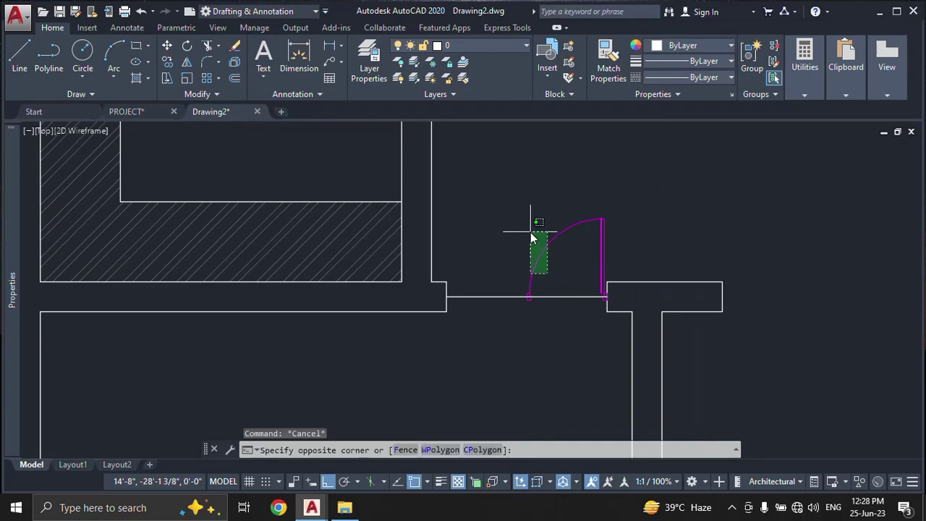
{"action": "left_click", "coordinate": [530, 230]}
{"action": "type", "text": "i"}
{"action": "key", "text": "Return"}
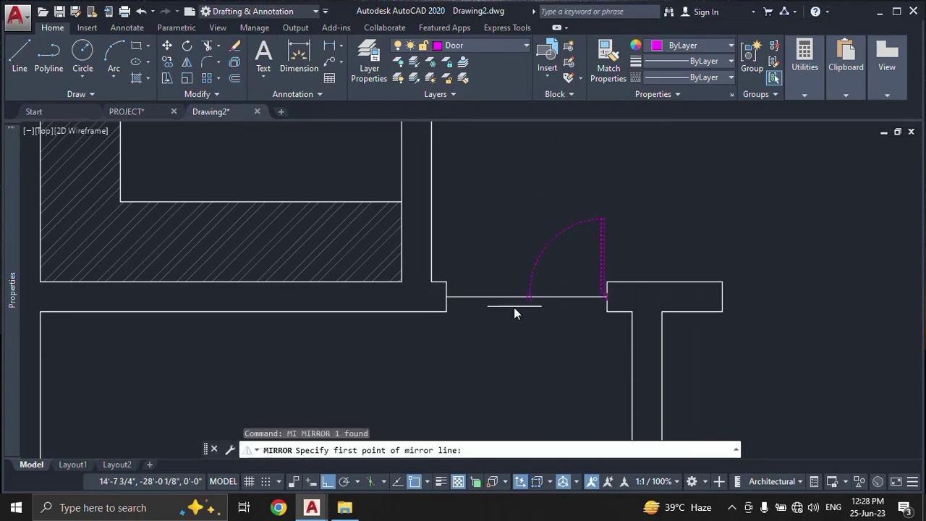
{"action": "scroll", "coordinate": [515, 308], "scroll_direction": "up", "scroll_amount": 3}
{"action": "scroll", "coordinate": [515, 304], "scroll_direction": "up", "scroll_amount": 3}
{"action": "left_click", "coordinate": [558, 271]}
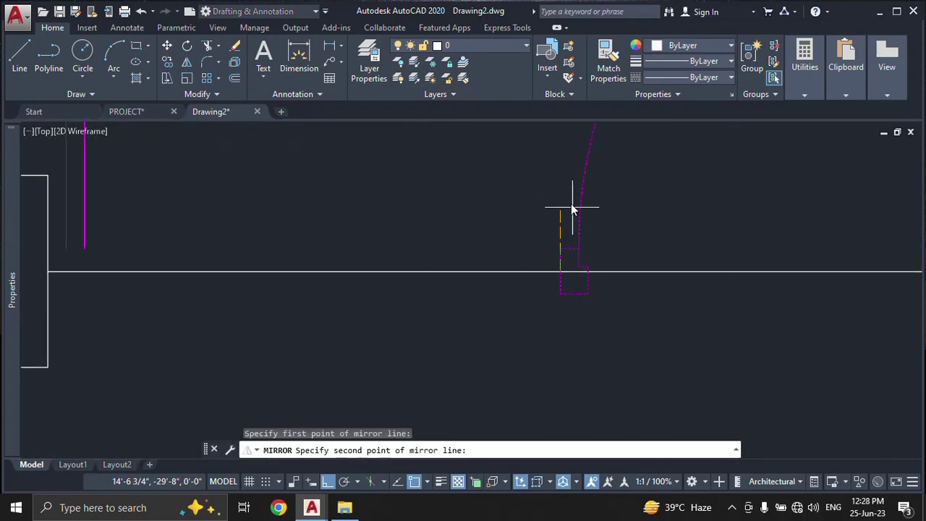
{"action": "left_click", "coordinate": [564, 165]}
{"action": "key", "text": "Return"}
Step: Erase the line closing the double-door opening
{"action": "scroll", "coordinate": [561, 318], "scroll_direction": "down", "scroll_amount": 2}
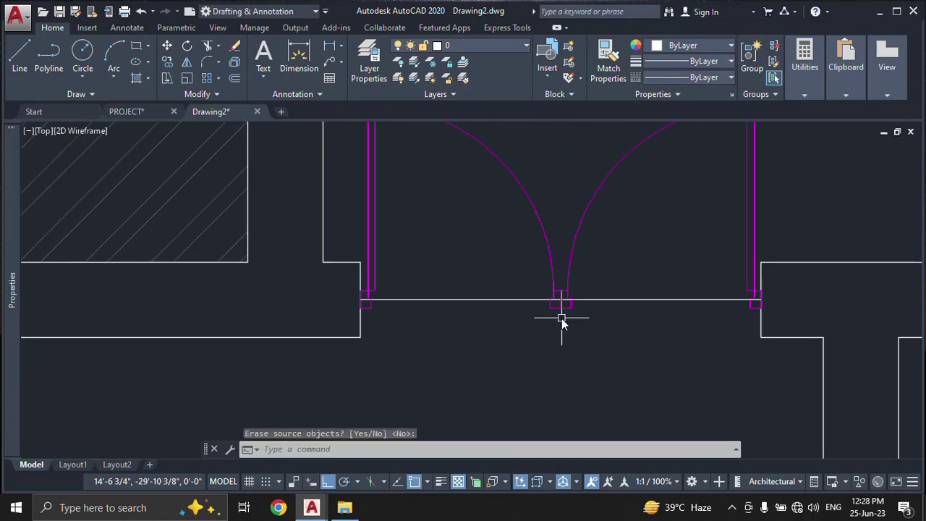
{"action": "scroll", "coordinate": [561, 319], "scroll_direction": "down", "scroll_amount": 2}
{"action": "middle_click_drag", "start_coordinate": [615, 342], "coordinate": [590, 357]}
{"action": "left_click", "coordinate": [627, 374]}
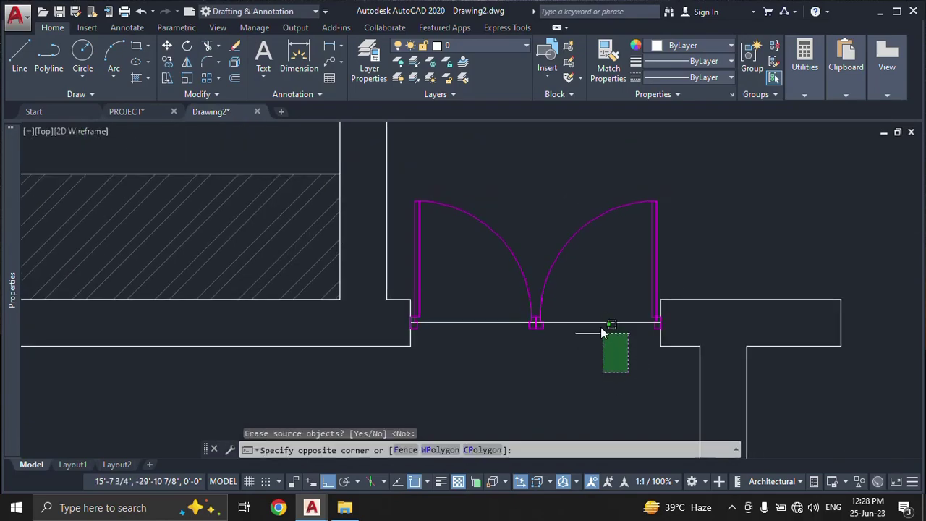
{"action": "left_click", "coordinate": [595, 304]}
{"action": "type", "text": "E"}
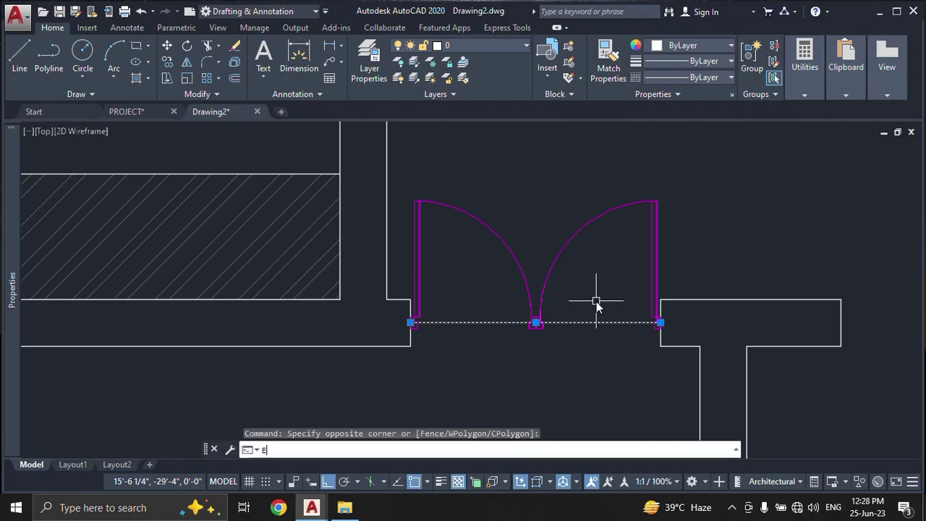
{"action": "key", "text": "Return"}
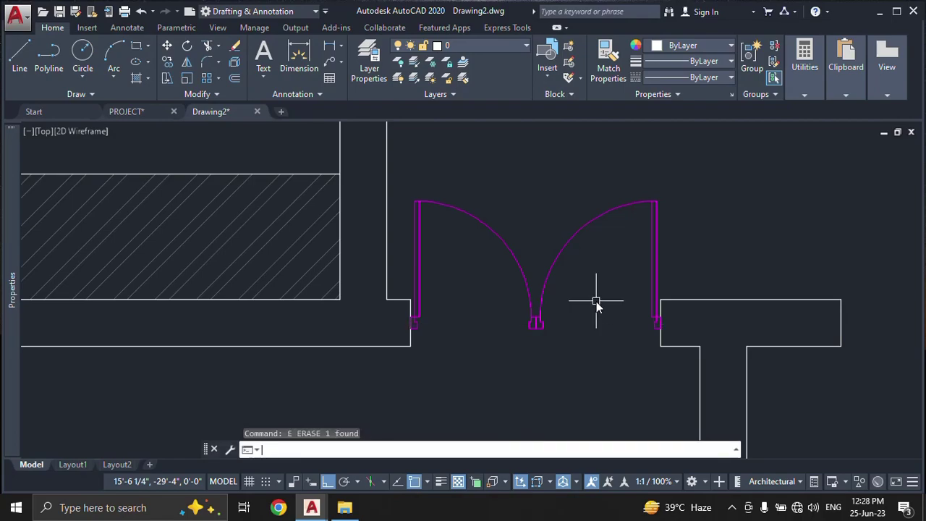
{"action": "scroll", "coordinate": [599, 347], "scroll_direction": "down", "scroll_amount": 5}
Step: Align the magenta door, matching its first corner to the wall end below the short interior wall
{"action": "scroll", "coordinate": [554, 419], "scroll_direction": "down", "scroll_amount": 2}
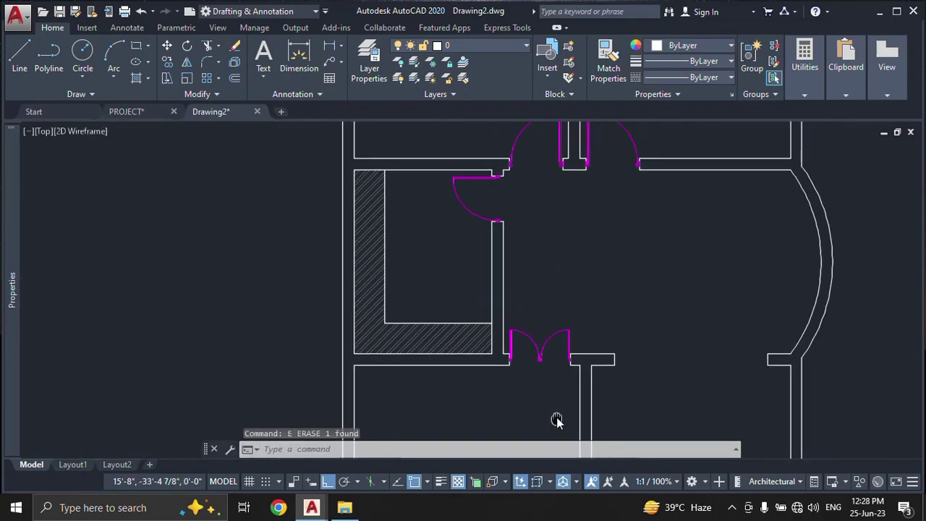
{"action": "middle_click_drag", "start_coordinate": [554, 419], "coordinate": [518, 235]}
{"action": "scroll", "coordinate": [523, 244], "scroll_direction": "up", "scroll_amount": 1}
{"action": "scroll", "coordinate": [528, 258], "scroll_direction": "up", "scroll_amount": 3}
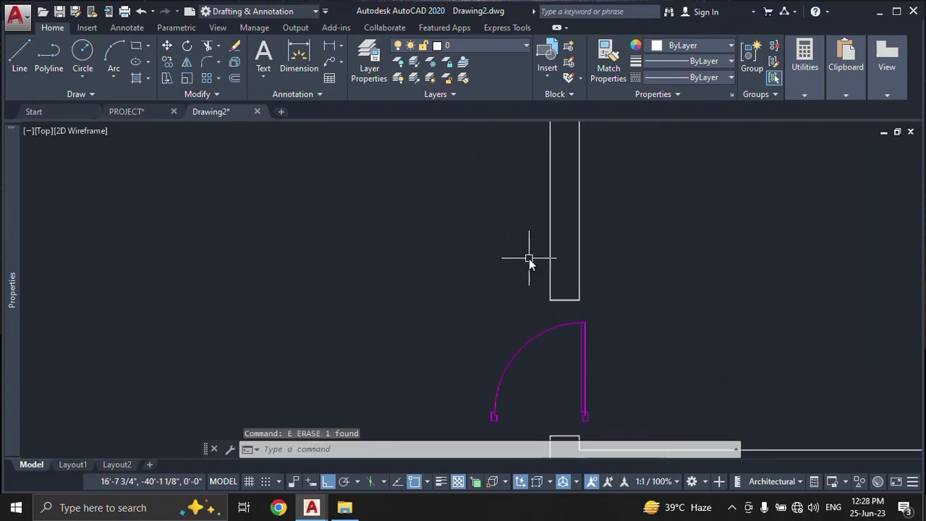
{"action": "type", "text": "al"}
{"action": "key", "text": "Return"}
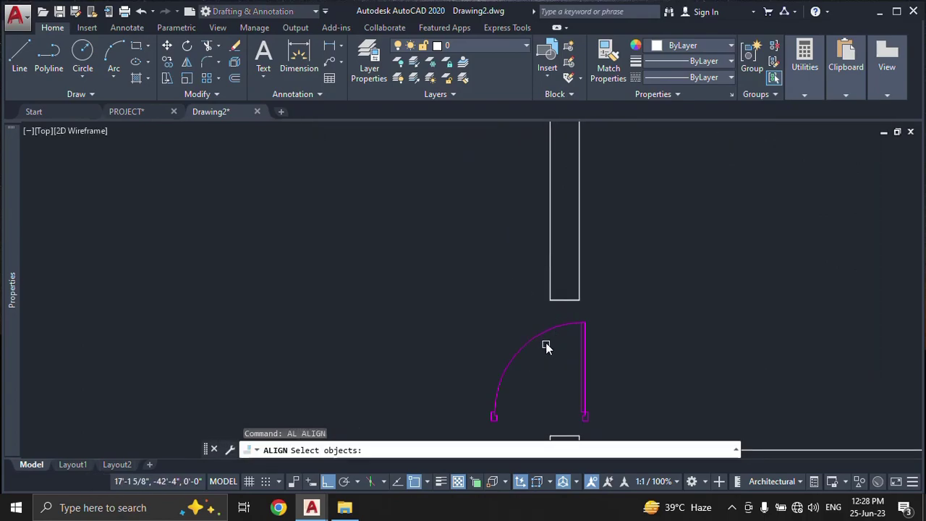
{"action": "left_click", "coordinate": [545, 335]}
{"action": "scroll", "coordinate": [549, 260], "scroll_direction": "up", "scroll_amount": 1}
{"action": "scroll", "coordinate": [554, 259], "scroll_direction": "up", "scroll_amount": 3}
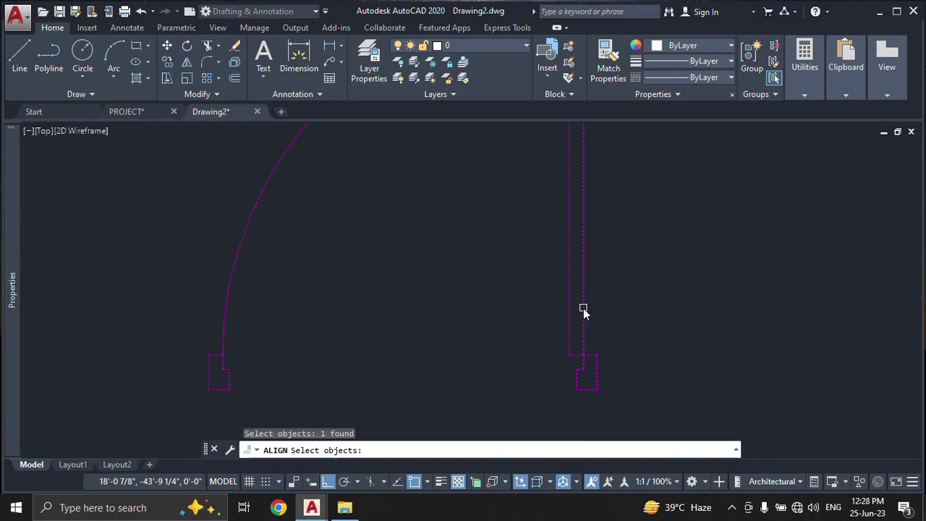
{"action": "key", "text": "Return"}
{"action": "left_click", "coordinate": [597, 369]}
{"action": "middle_click_drag", "start_coordinate": [597, 370], "coordinate": [576, 218]}
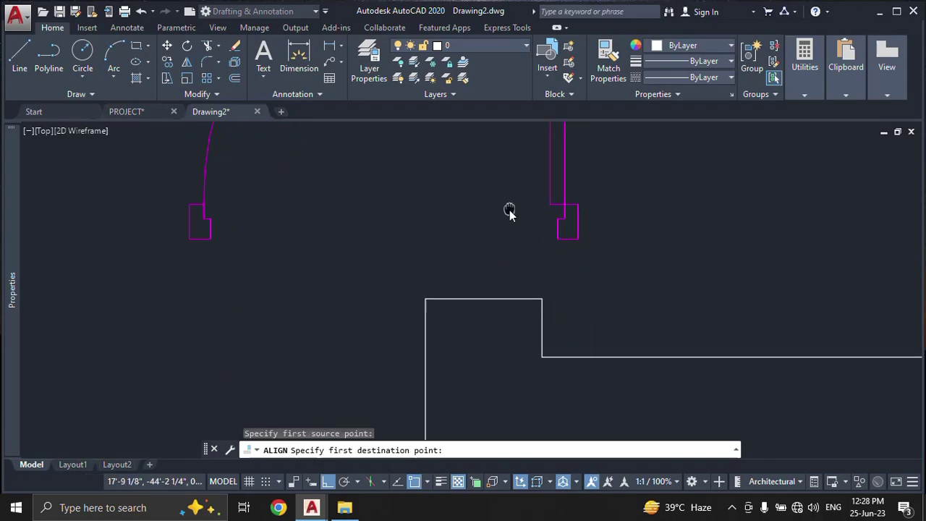
{"action": "left_click", "coordinate": [483, 296]}
{"action": "scroll", "coordinate": [483, 298], "scroll_direction": "down", "scroll_amount": 4}
{"action": "scroll", "coordinate": [399, 287], "scroll_direction": "up", "scroll_amount": 4}
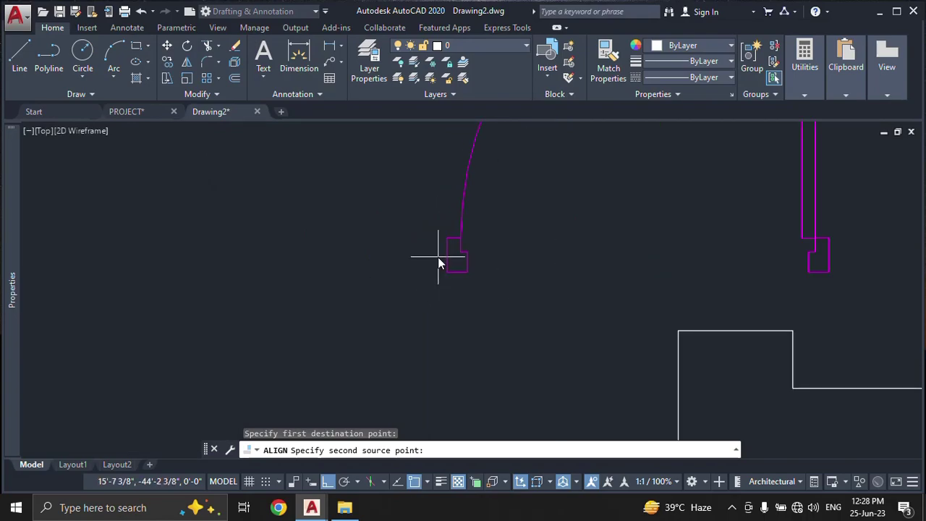
Step: Match the door's other corner to the opposite wall end, scaling it to the opening width
{"action": "left_click", "coordinate": [446, 256]}
{"action": "scroll", "coordinate": [454, 366], "scroll_direction": "down", "scroll_amount": 3}
{"action": "scroll", "coordinate": [528, 255], "scroll_direction": "up", "scroll_amount": 3}
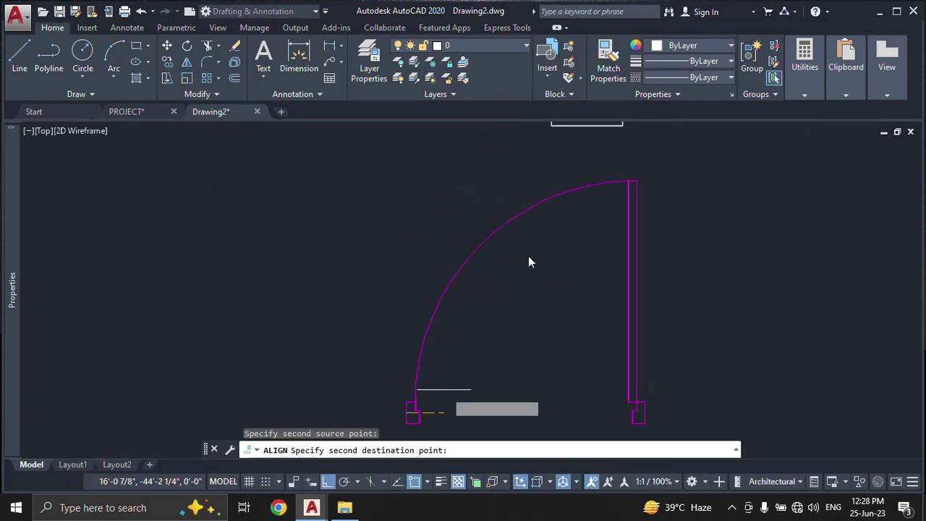
{"action": "middle_click_drag", "start_coordinate": [528, 255], "coordinate": [512, 310]}
{"action": "left_click", "coordinate": [556, 216]}
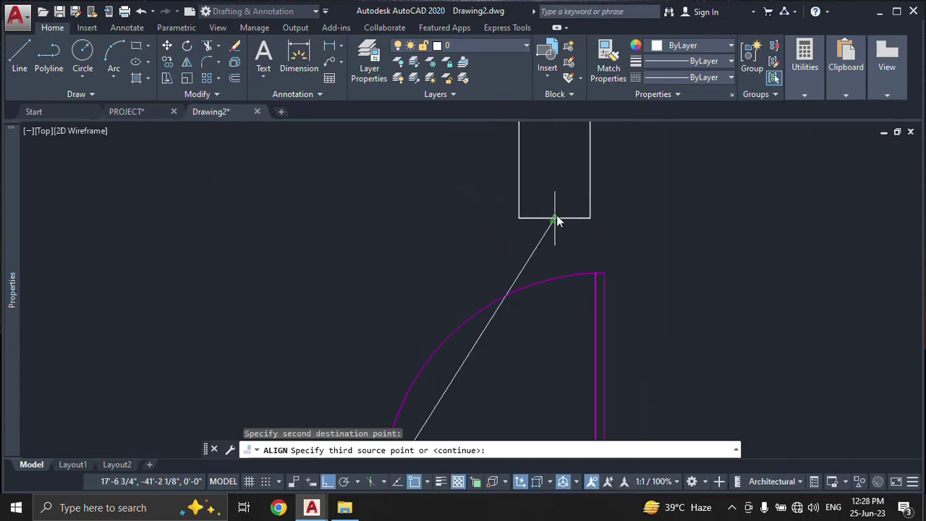
{"action": "key", "text": "Return"}
{"action": "type", "text": "Y"}
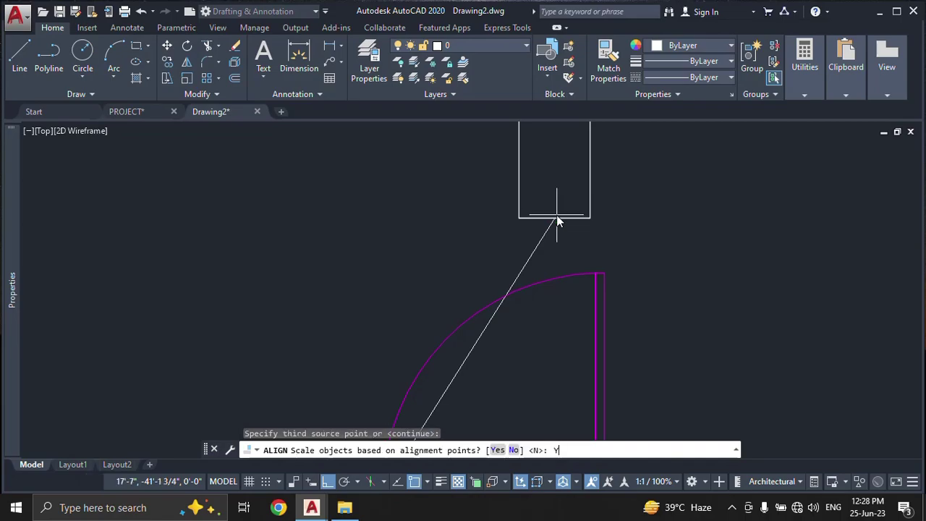
{"action": "key", "text": "Return"}
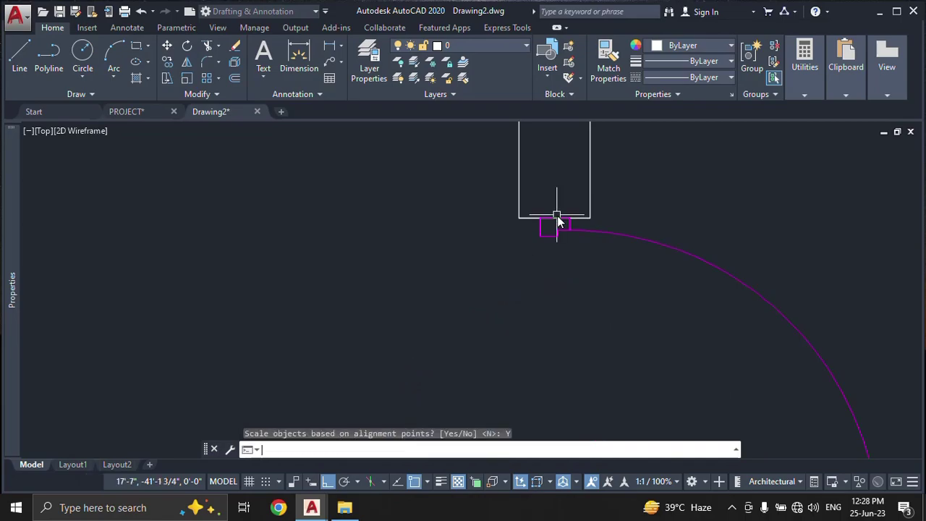
{"action": "scroll", "coordinate": [559, 219], "scroll_direction": "down", "scroll_amount": 3}
{"action": "scroll", "coordinate": [562, 226], "scroll_direction": "down", "scroll_amount": 2}
{"action": "scroll", "coordinate": [565, 240], "scroll_direction": "down", "scroll_amount": 4}
{"action": "scroll", "coordinate": [566, 251], "scroll_direction": "down", "scroll_amount": 1}
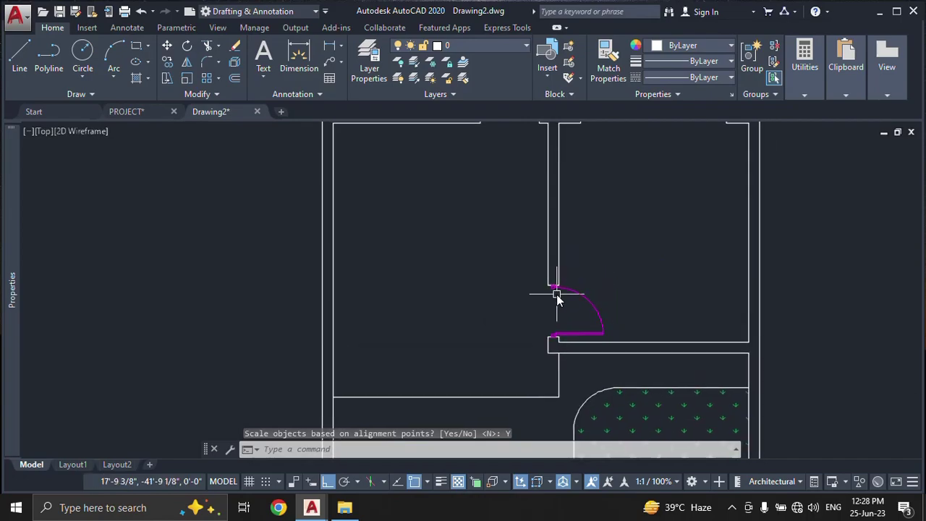
{"action": "scroll", "coordinate": [557, 294], "scroll_direction": "down", "scroll_amount": 3}
{"action": "scroll", "coordinate": [553, 300], "scroll_direction": "up", "scroll_amount": 1}
{"action": "scroll", "coordinate": [528, 297], "scroll_direction": "up", "scroll_amount": 1}
{"action": "scroll", "coordinate": [497, 257], "scroll_direction": "up", "scroll_amount": 4}
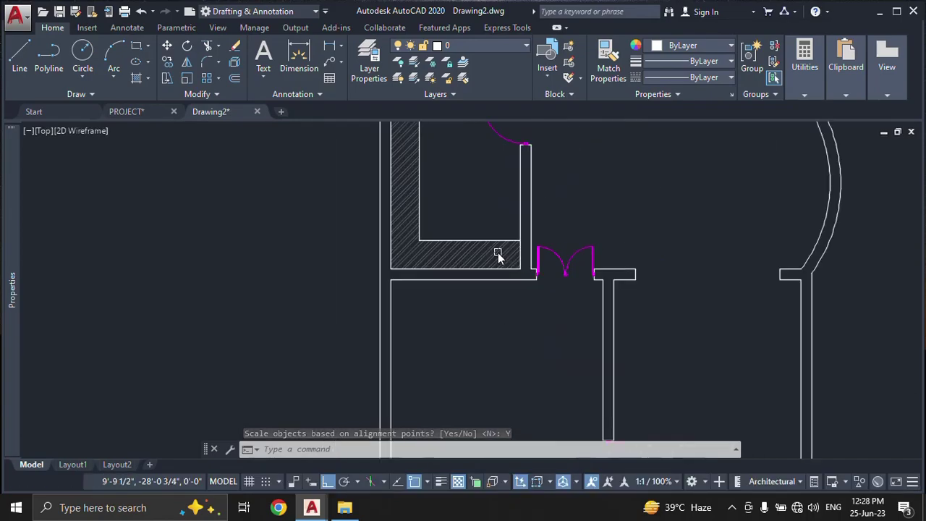
{"action": "scroll", "coordinate": [498, 257], "scroll_direction": "down", "scroll_amount": 4}
{"action": "middle_click_drag", "start_coordinate": [557, 311], "coordinate": [535, 355]}
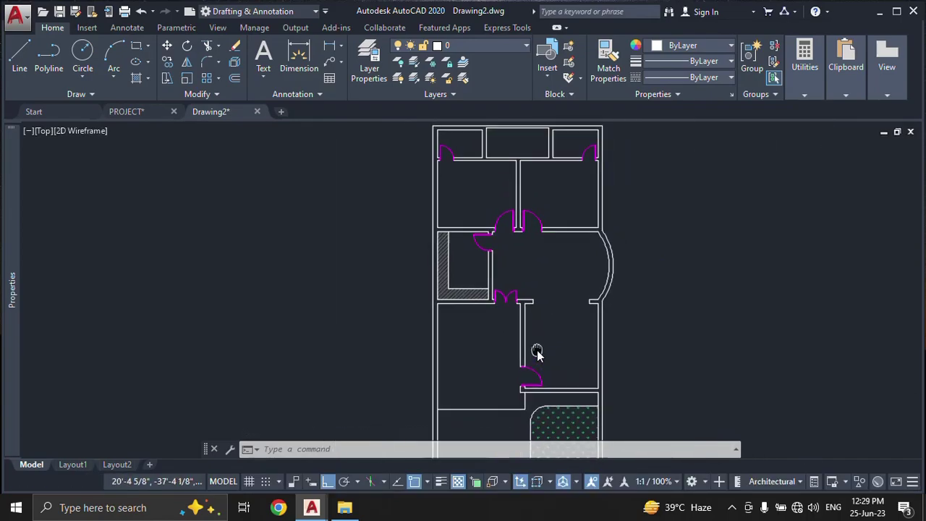
{"action": "middle_click_drag", "start_coordinate": [572, 201], "coordinate": [585, 217]}
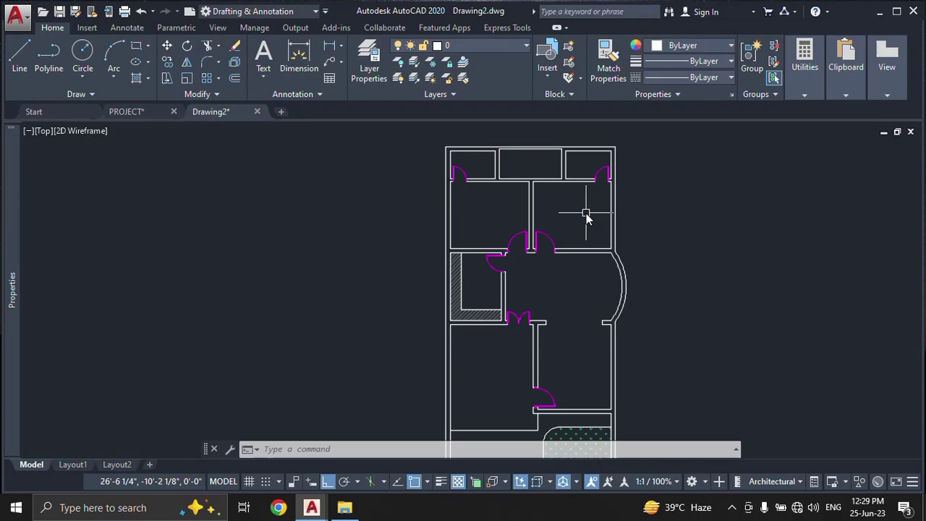
{"action": "middle_click_drag", "start_coordinate": [585, 286], "coordinate": [580, 226]}
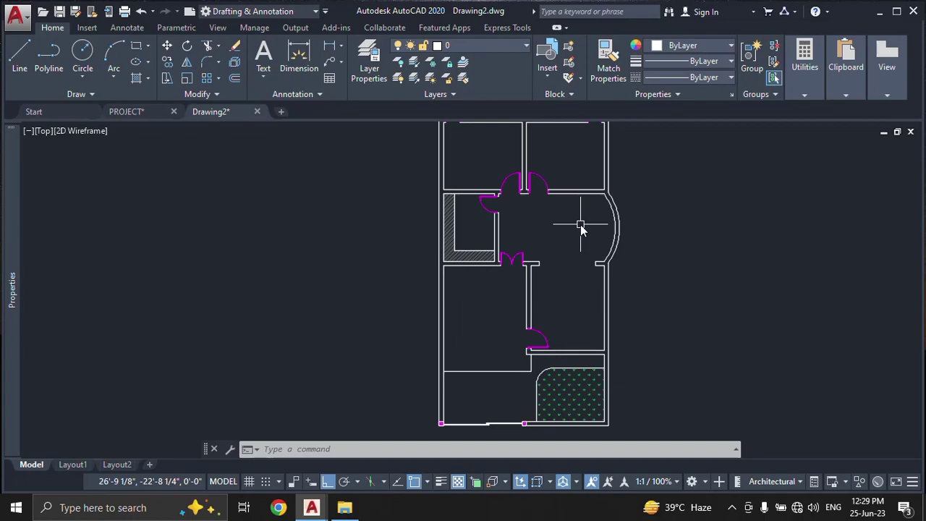
{"action": "scroll", "coordinate": [581, 227], "scroll_direction": "down", "scroll_amount": 1}
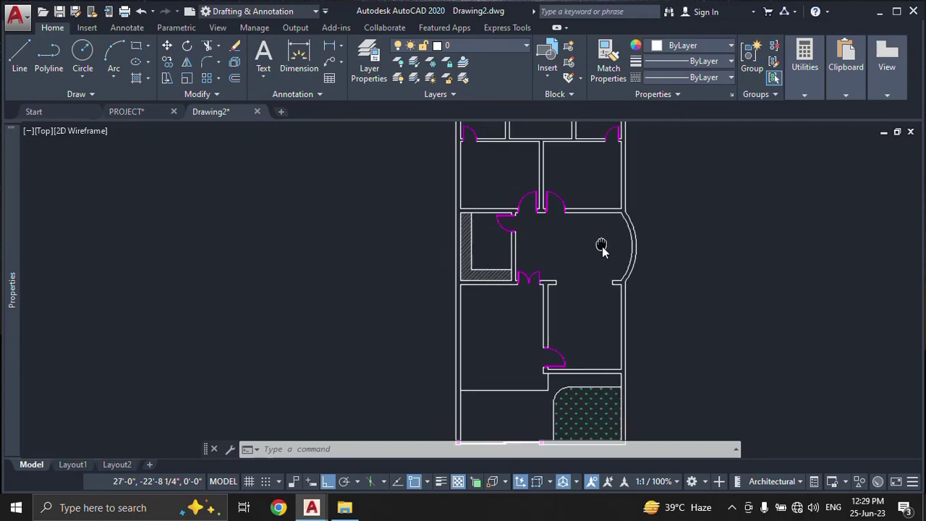
{"action": "scroll", "coordinate": [587, 250], "scroll_direction": "down", "scroll_amount": 2}
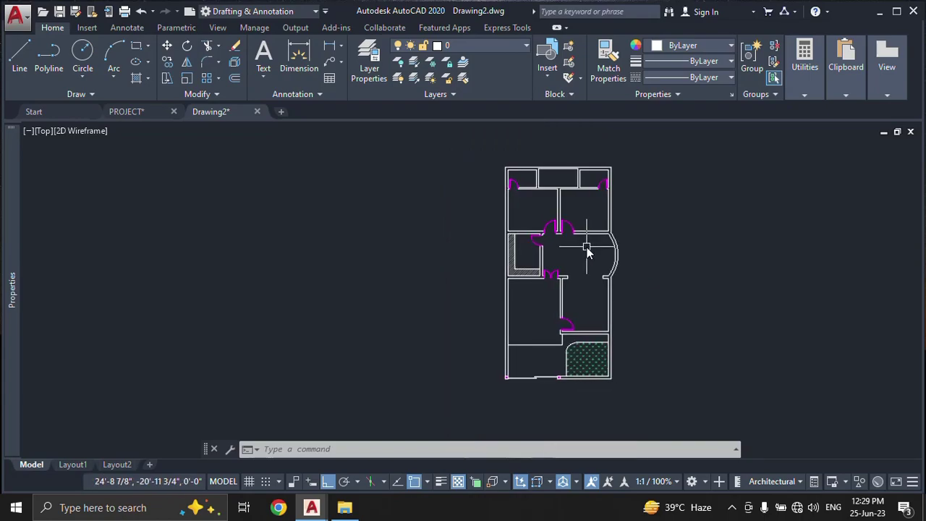
{"action": "middle_click_drag", "start_coordinate": [587, 249], "coordinate": [544, 255]}
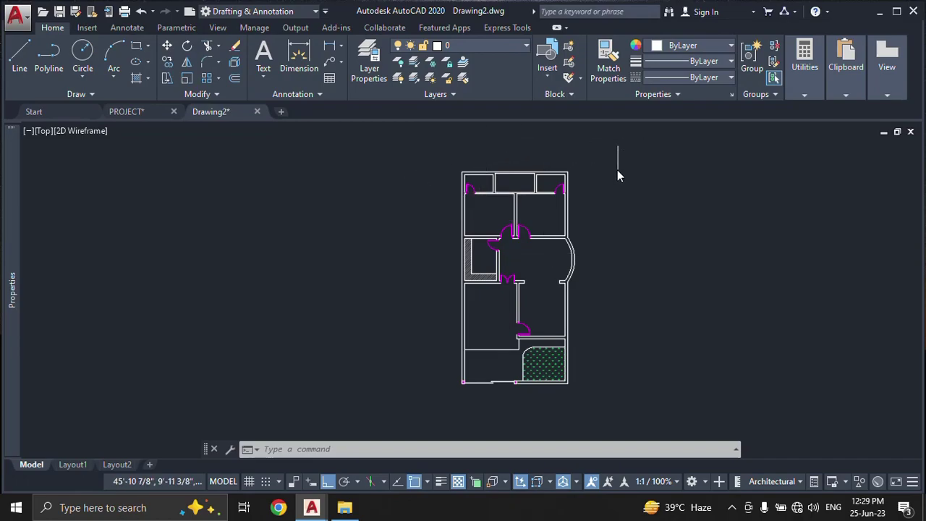
{"action": "scroll", "coordinate": [487, 173], "scroll_direction": "up", "scroll_amount": 2}
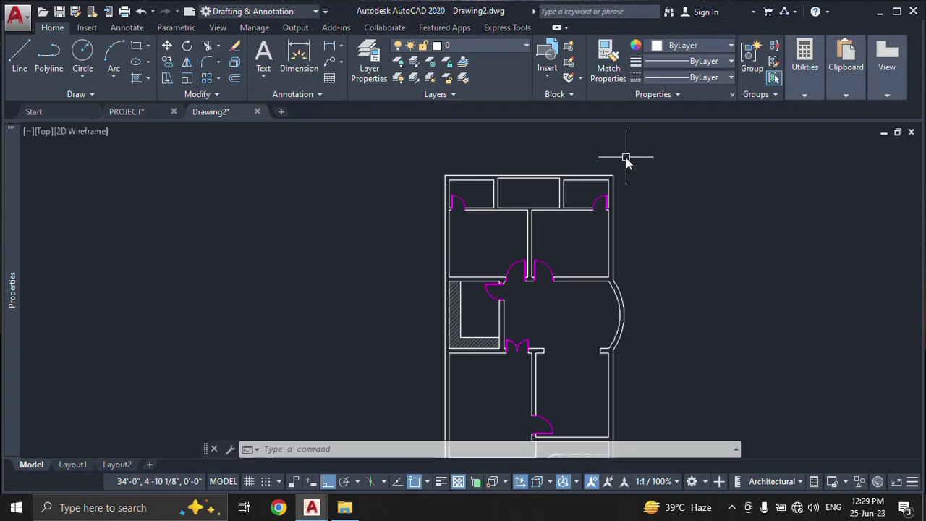
{"action": "scroll", "coordinate": [550, 260], "scroll_direction": "down", "scroll_amount": 2}
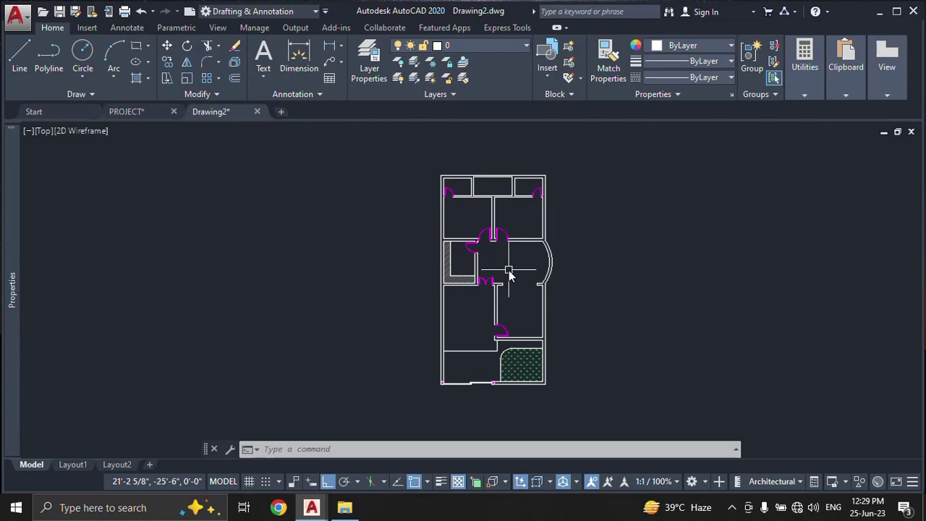